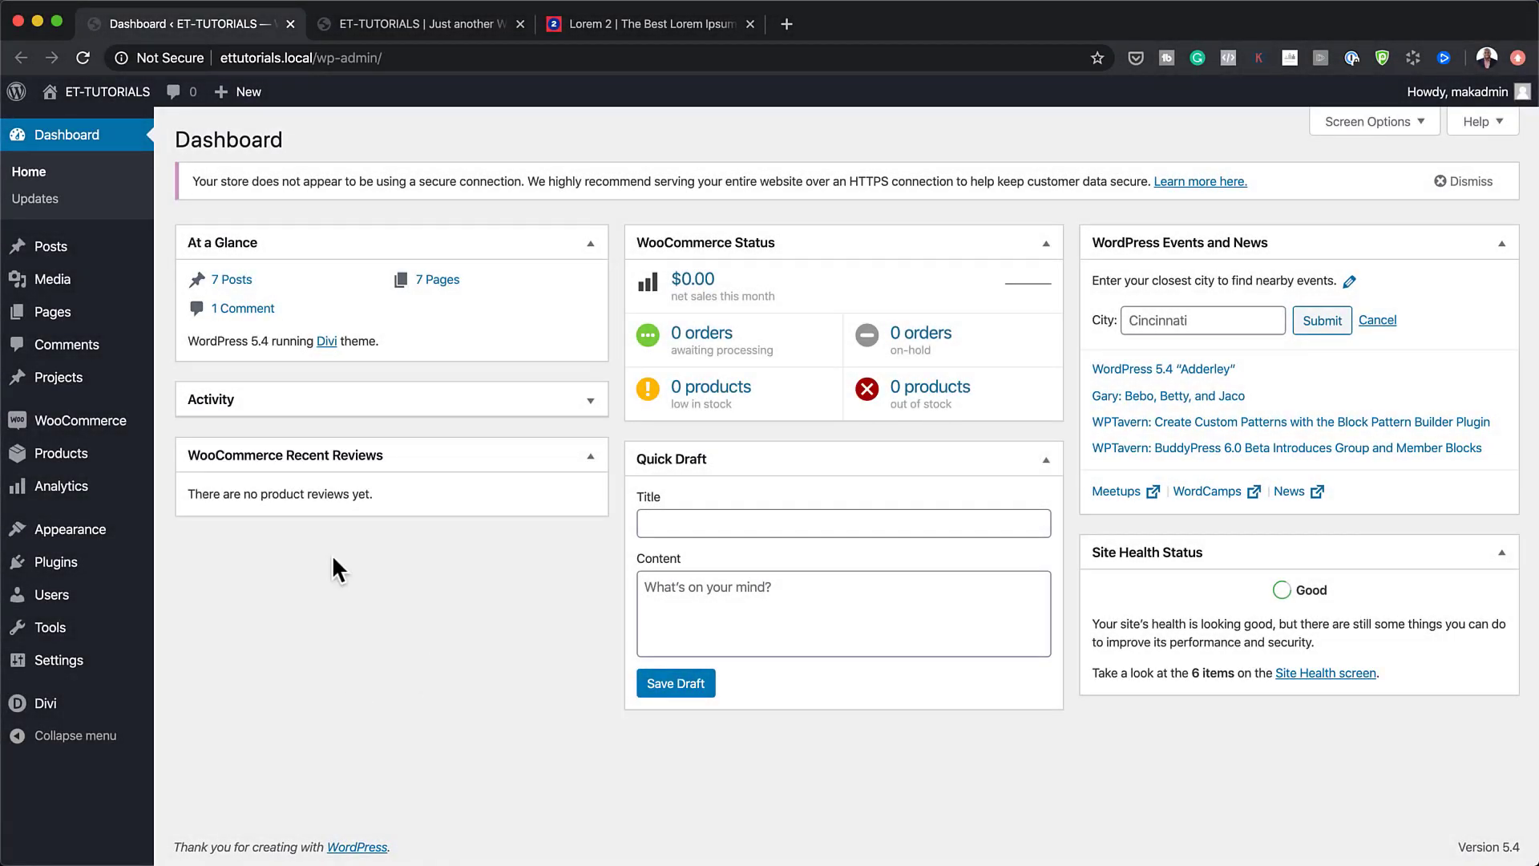
# Create a new WordPress page with the title "Split".
pyautogui.moveTo(92, 300)
pyautogui.click(195, 344)
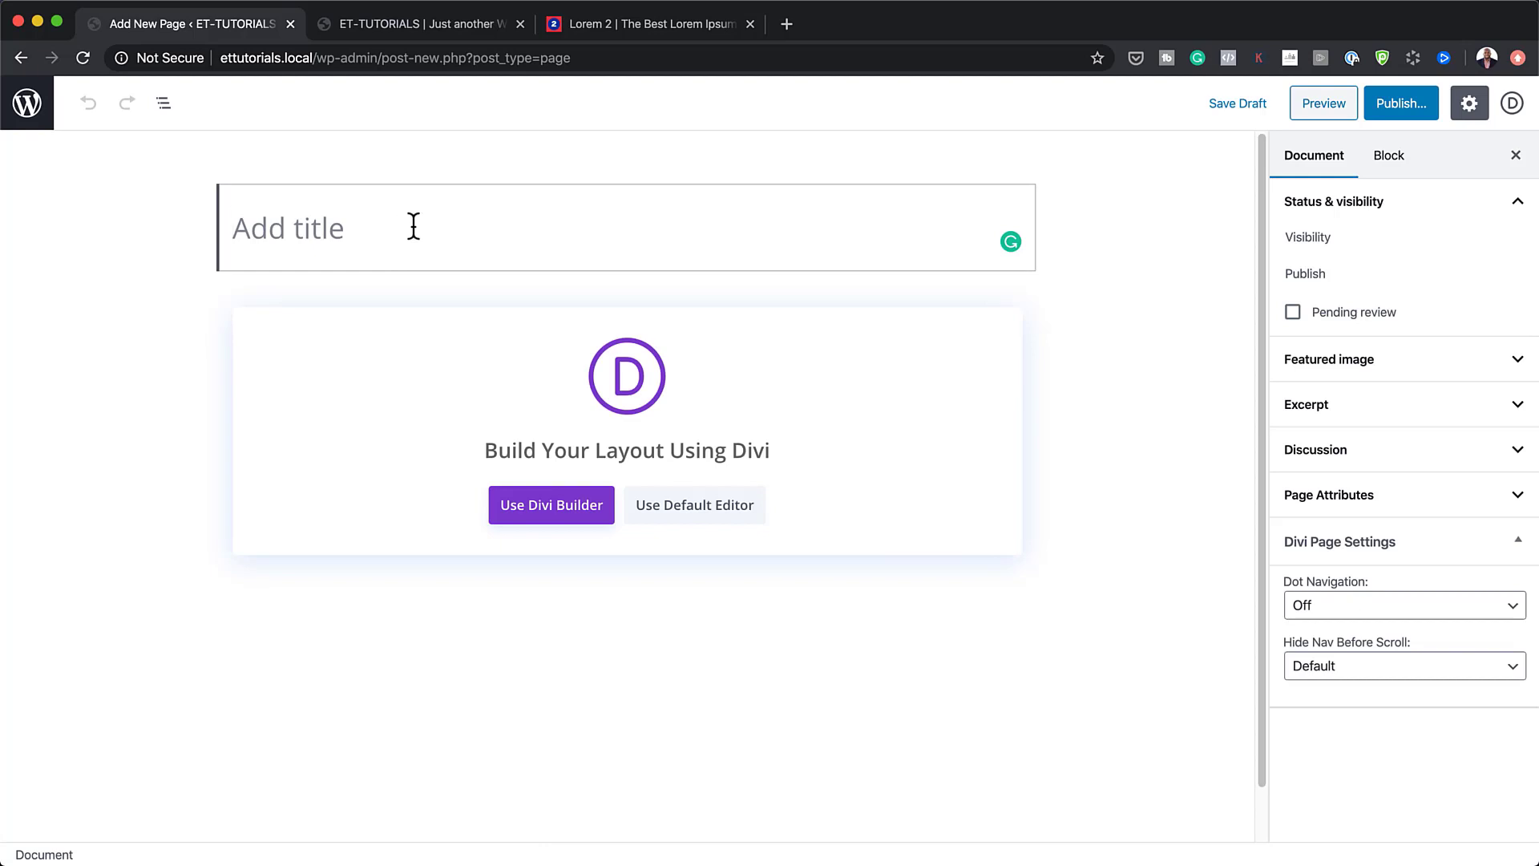
pyautogui.write('Split')
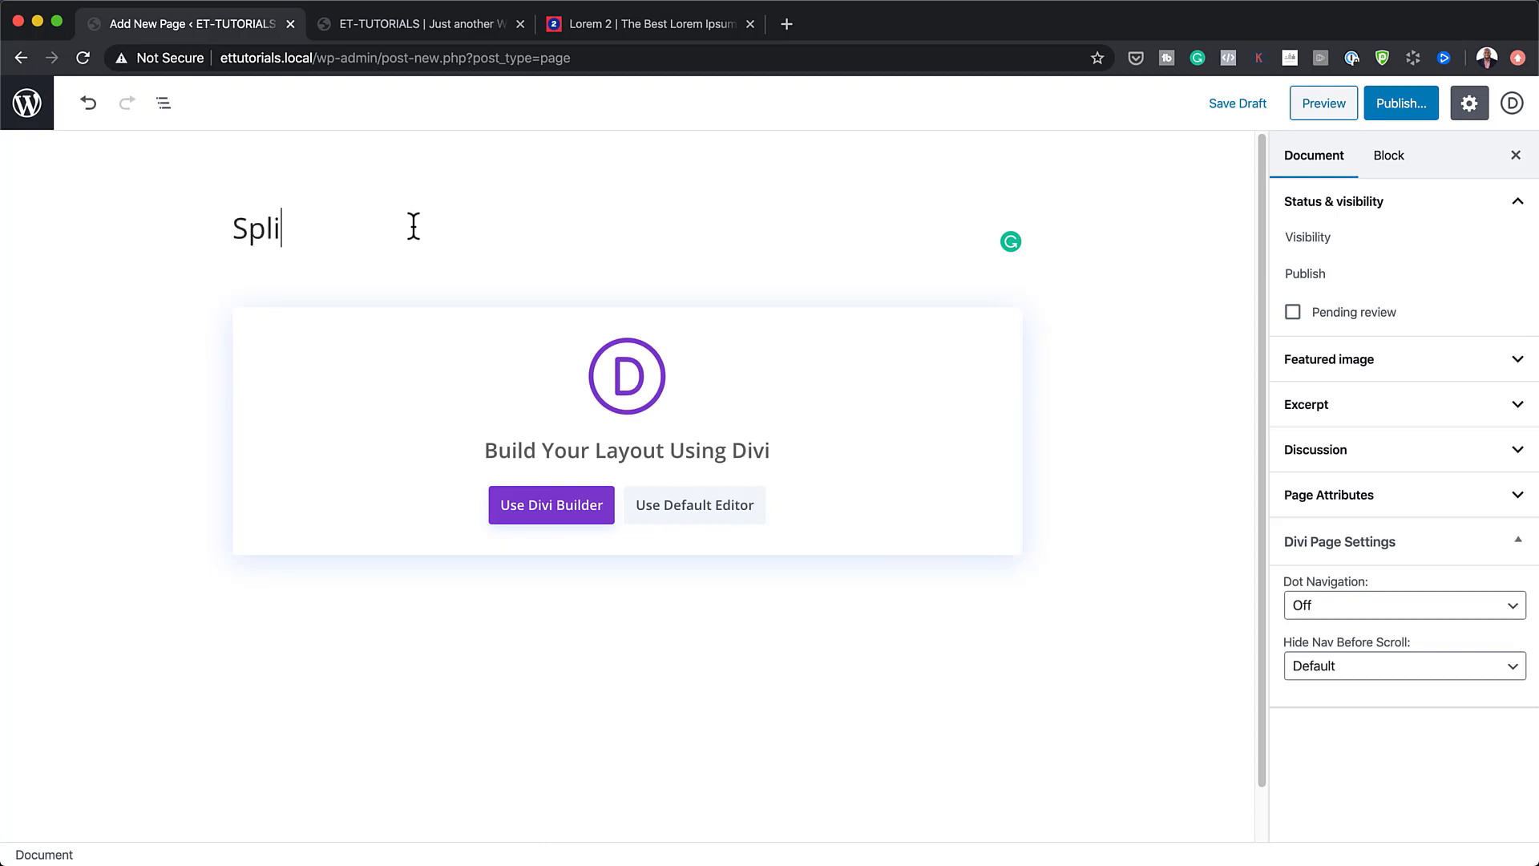
# Open the page in the Divi Builder to build from scratch, dismissing the row insertion prompt.
pyautogui.click(562, 519)
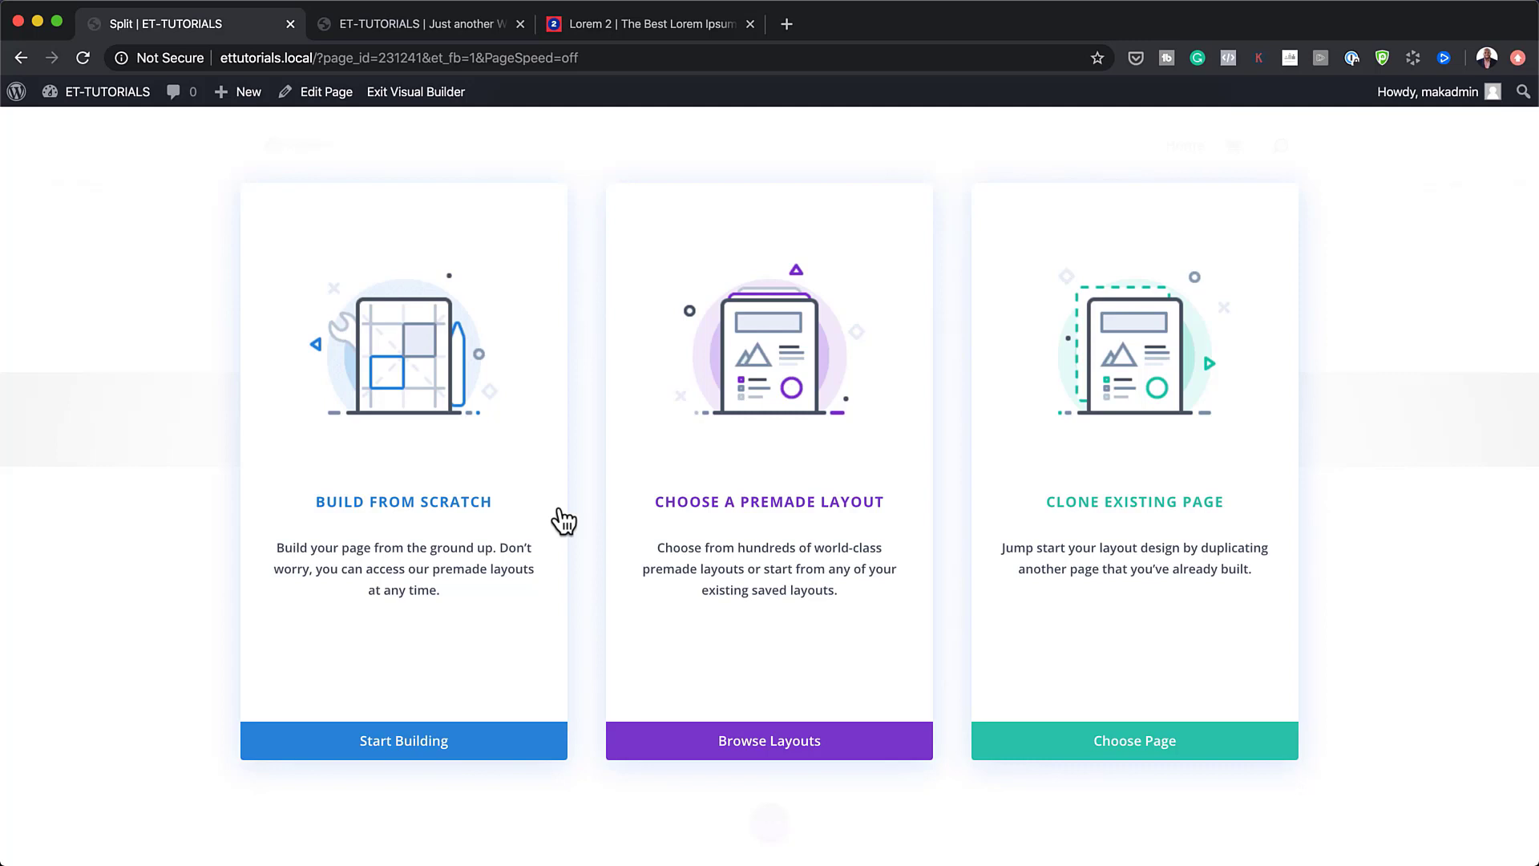
pyautogui.click(437, 751)
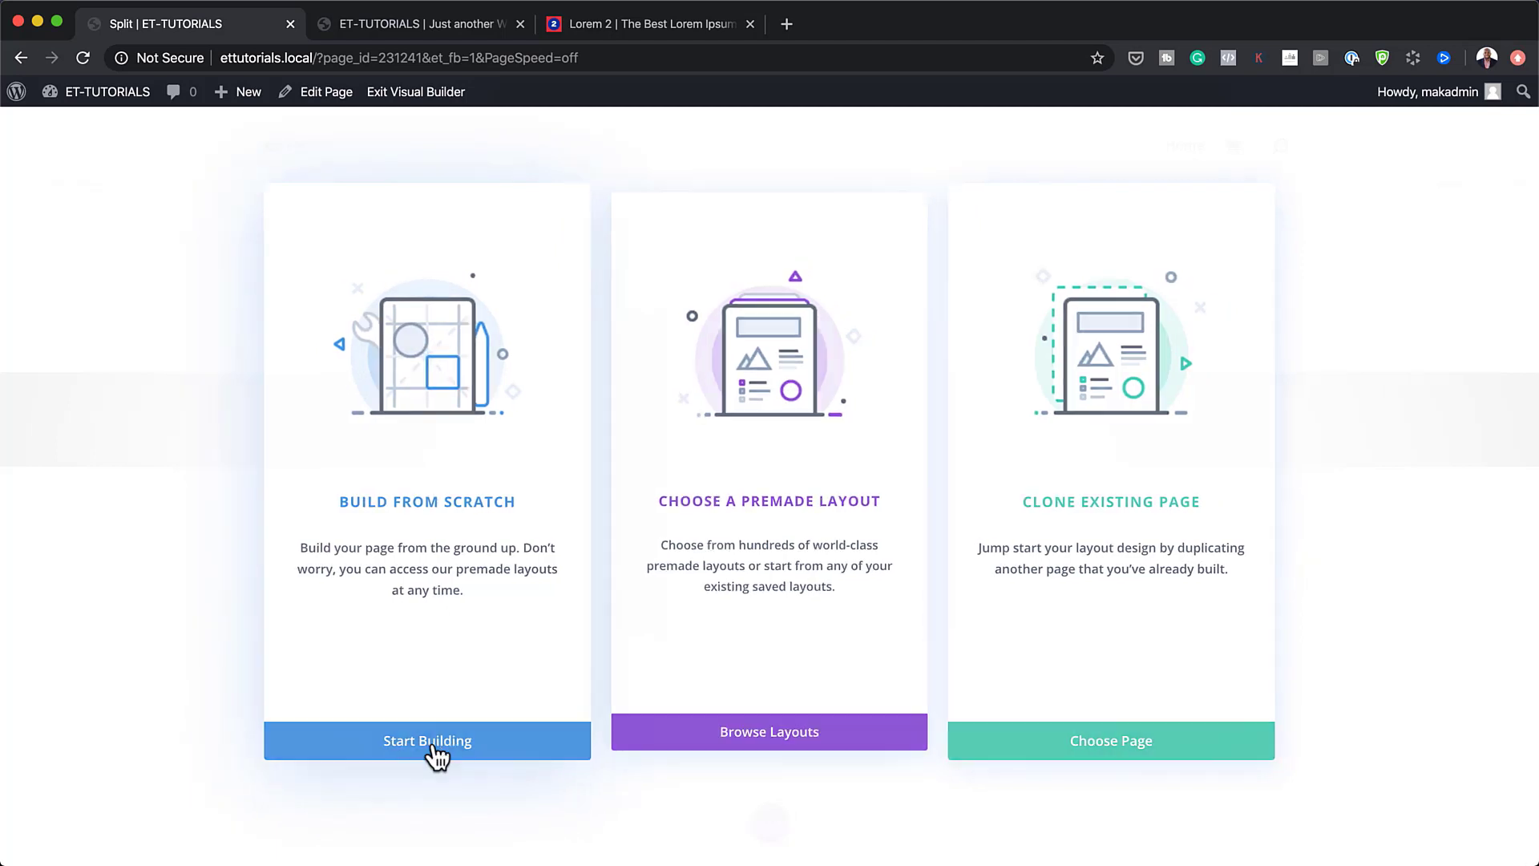
pyautogui.click(929, 323)
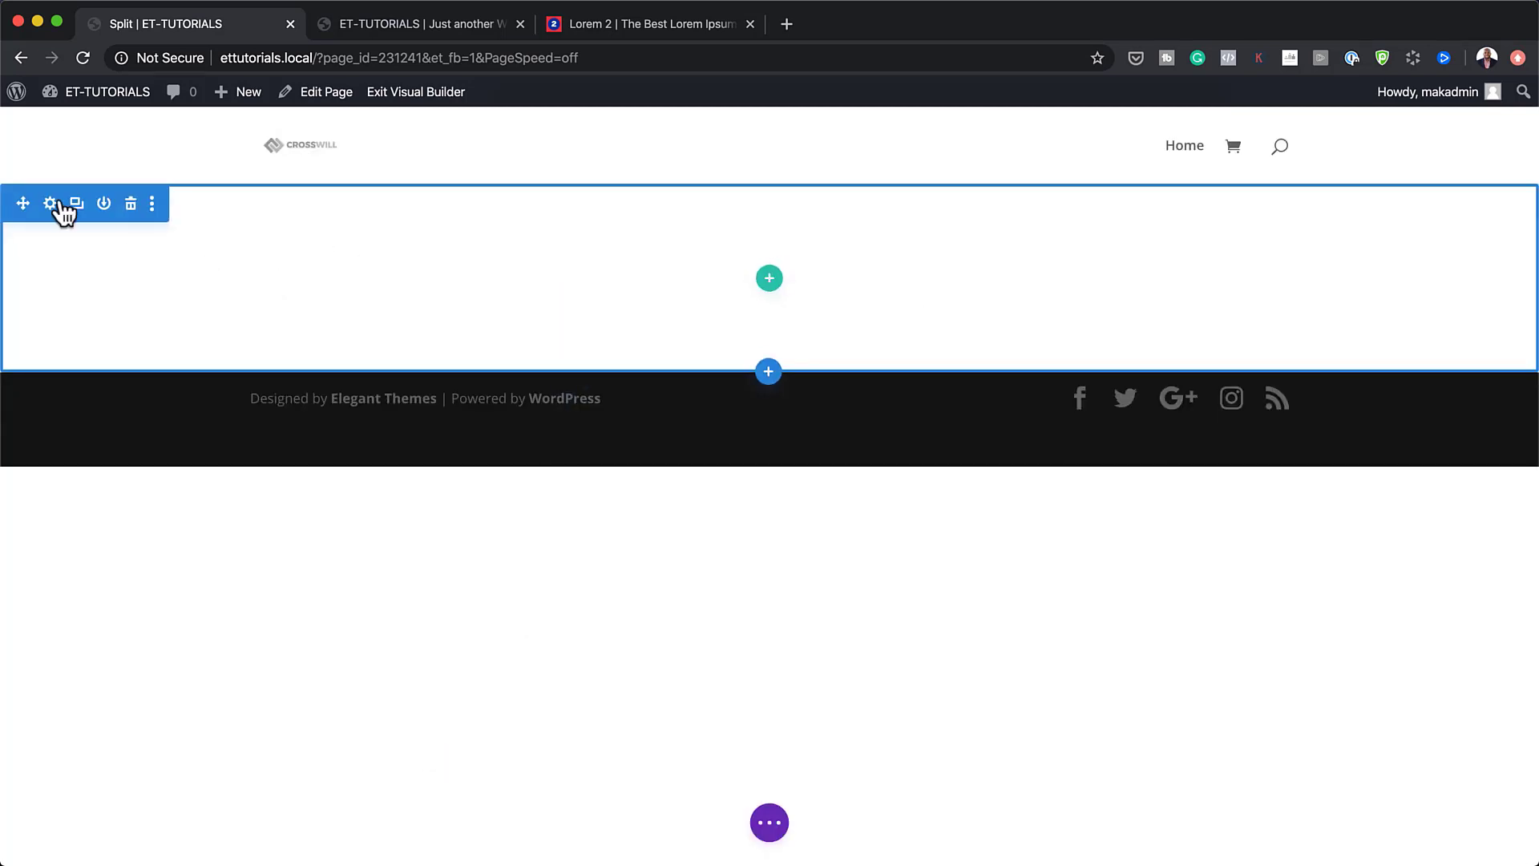
# Give the section a gradient background with first colour #f7f7f7 and second colour #b7e778.
pyautogui.click(50, 203)
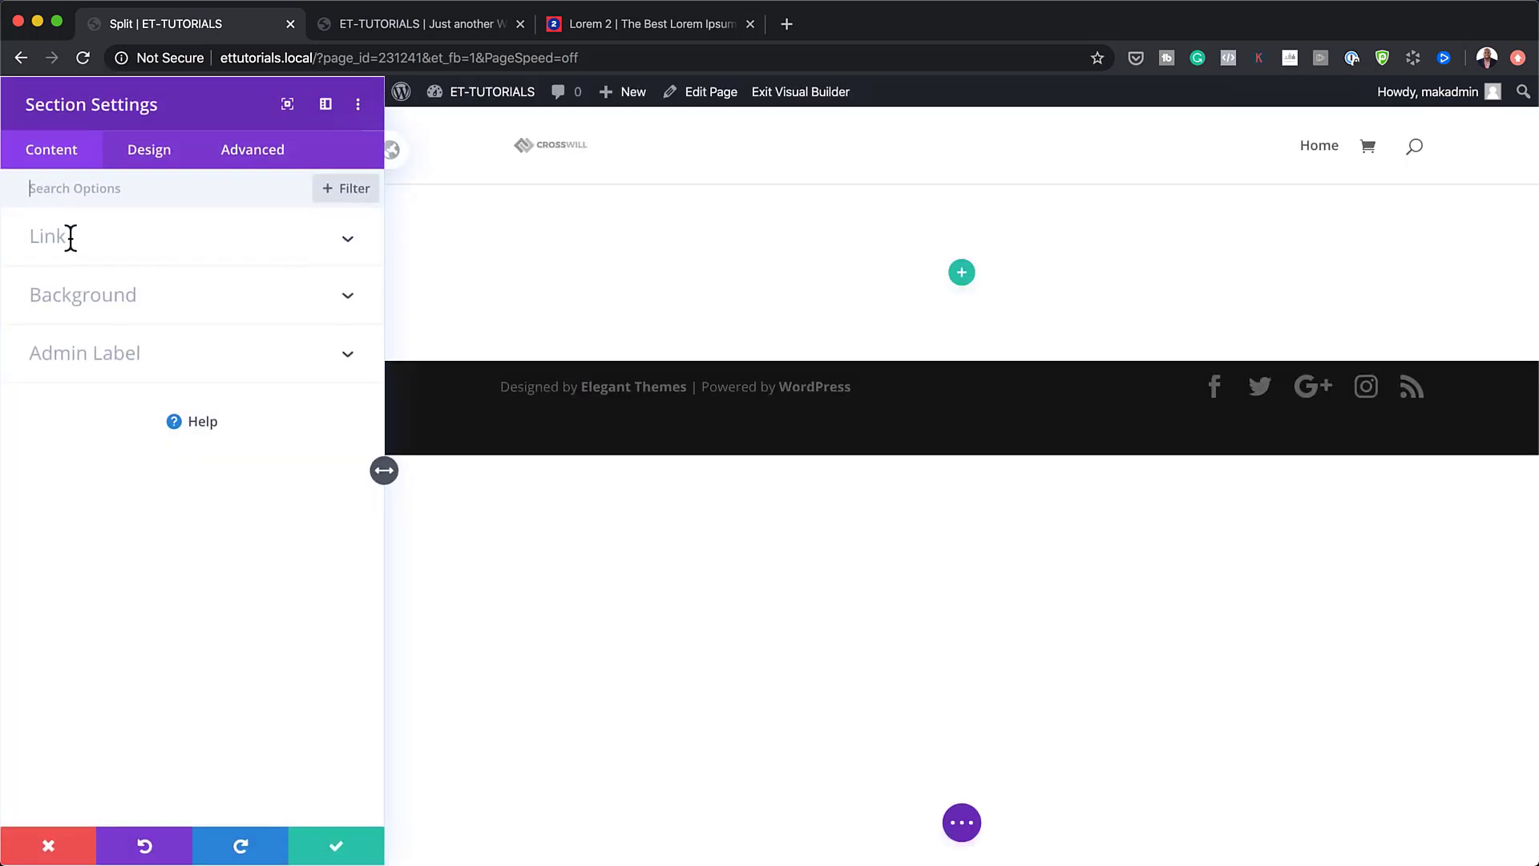
pyautogui.click(106, 298)
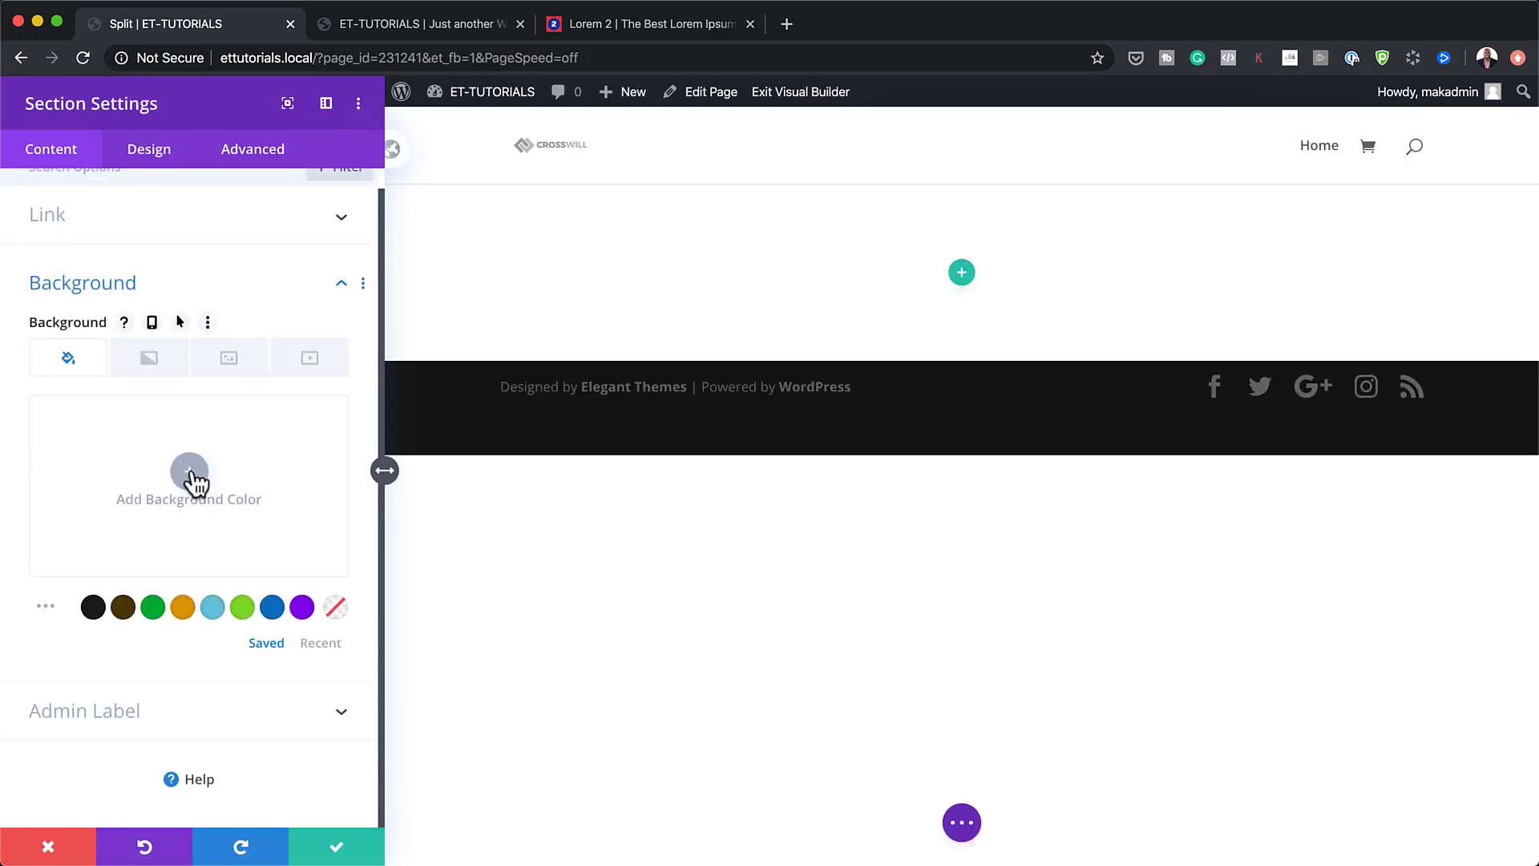
pyautogui.click(149, 360)
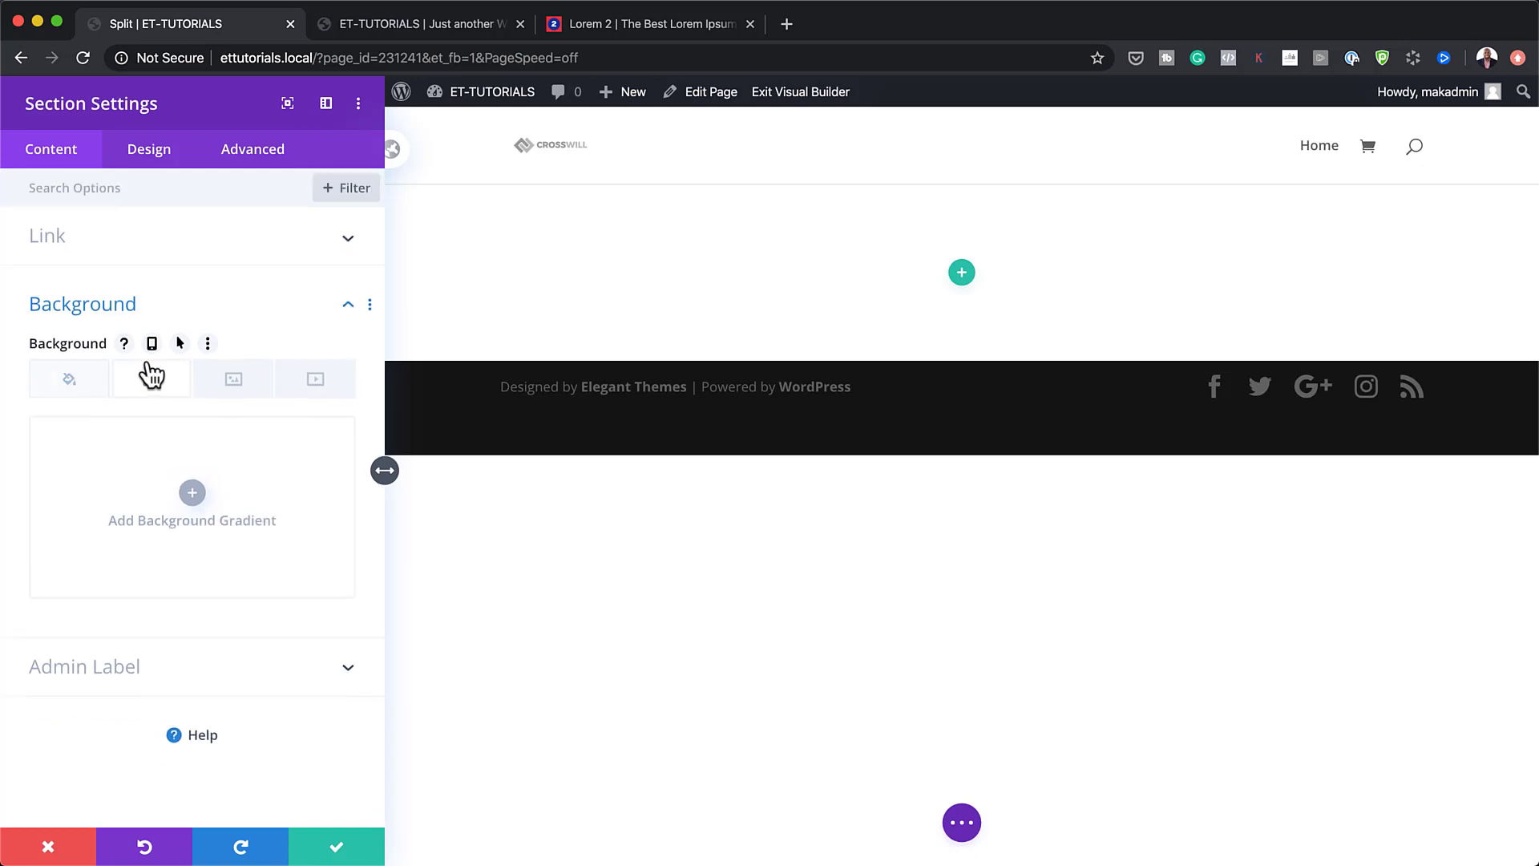
pyautogui.click(193, 494)
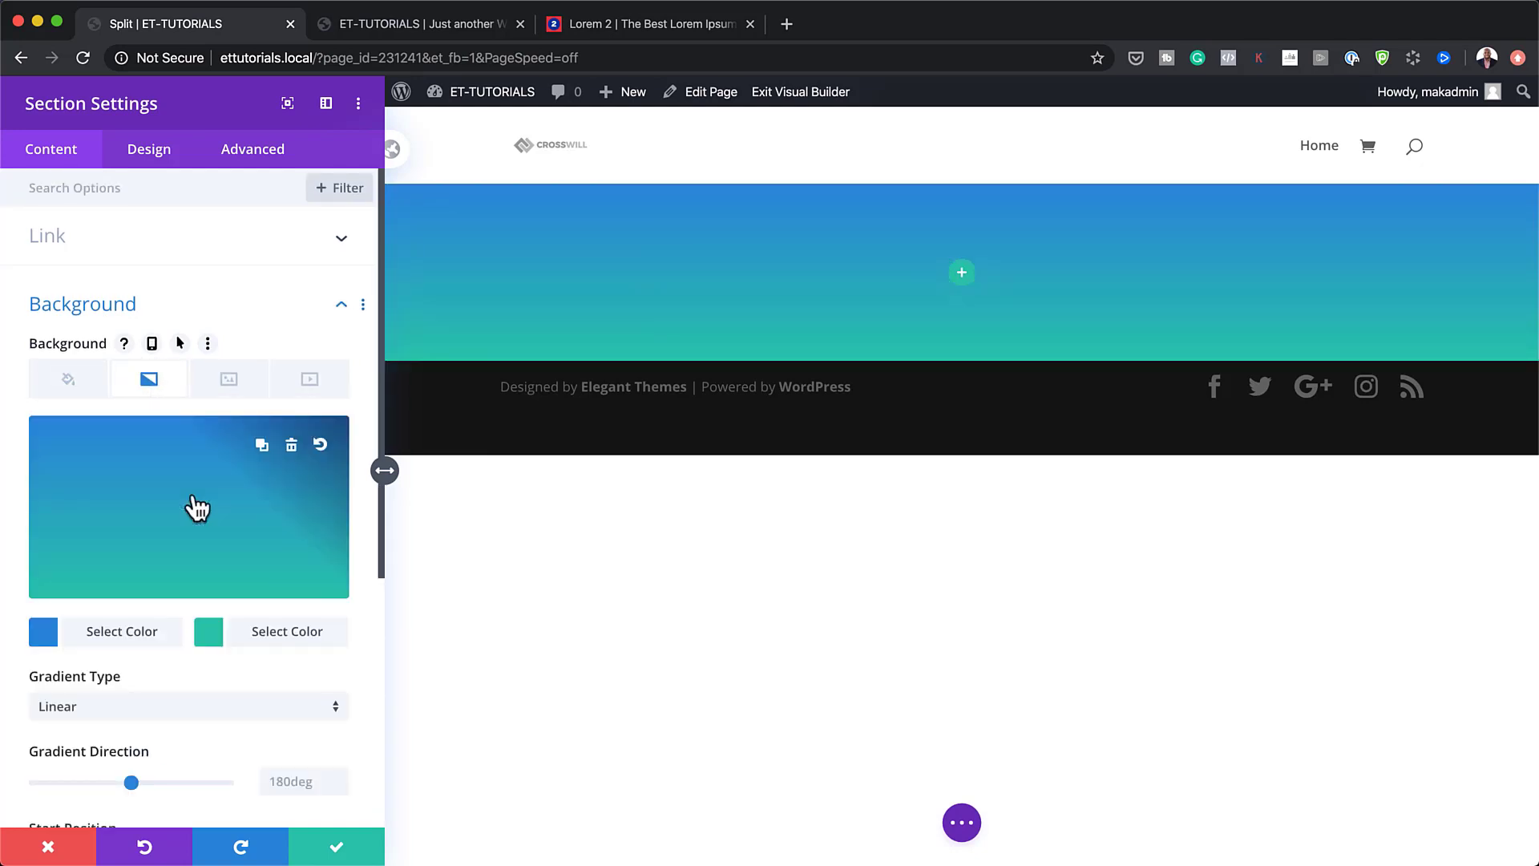
pyautogui.click(44, 637)
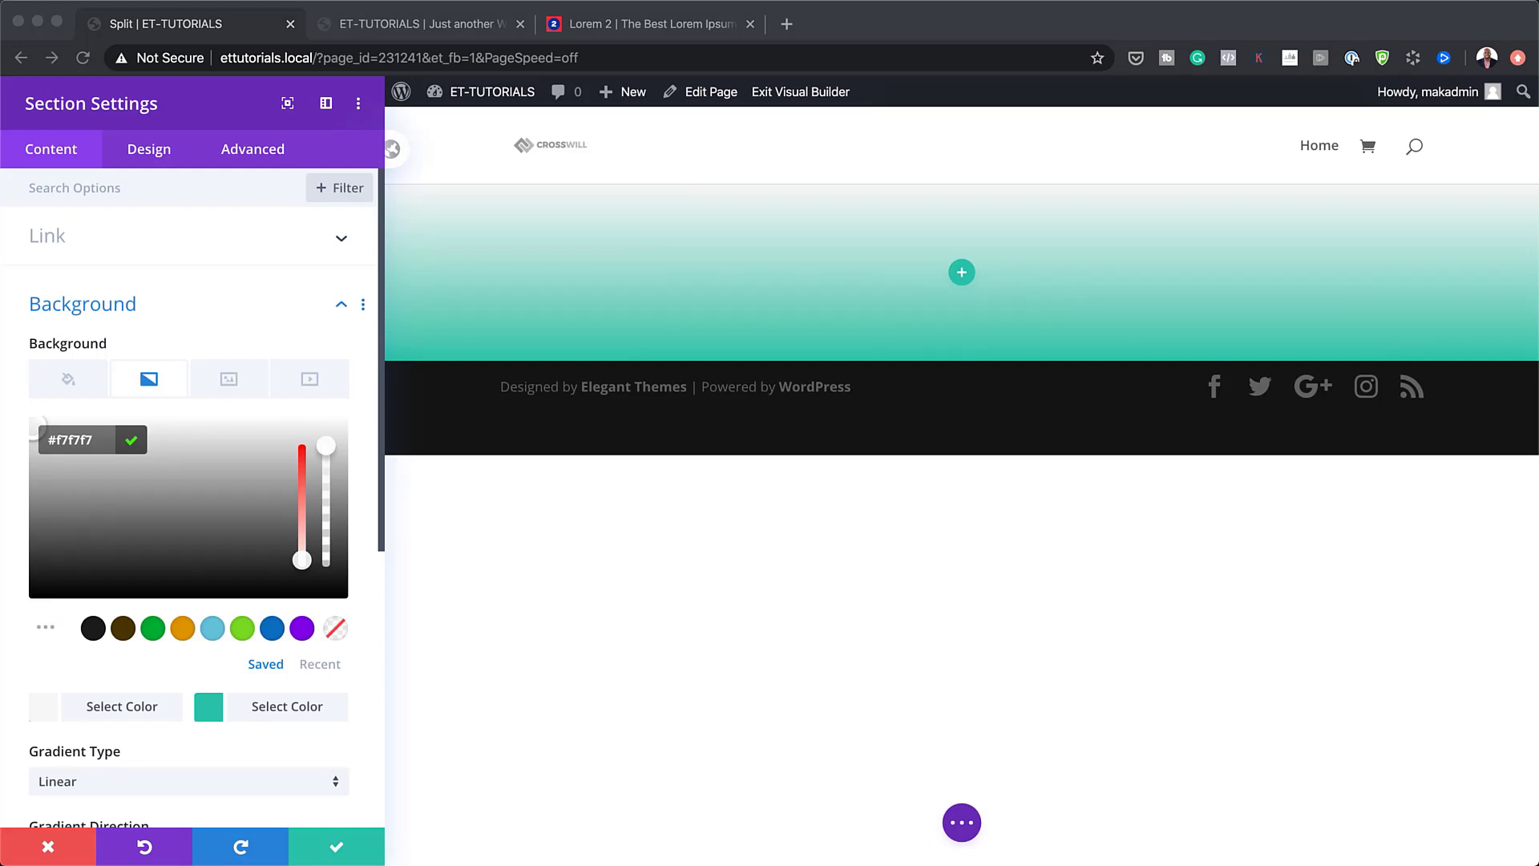
pyautogui.click(214, 707)
pyautogui.click(214, 707)
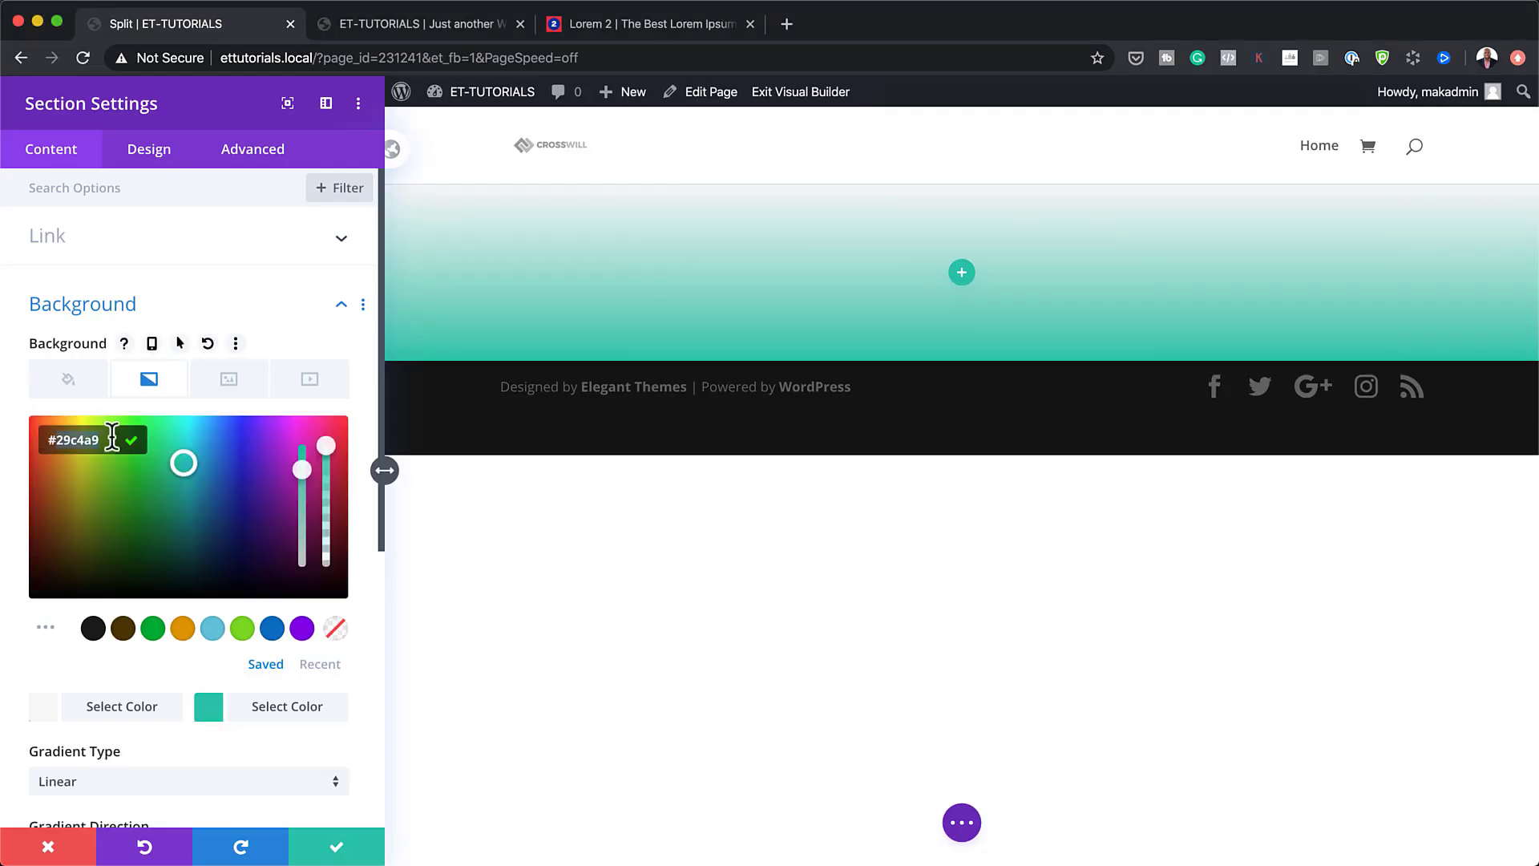
pyautogui.write('b7e778')
# Set the section gradient's direction to 90deg and both its start and end positions to 50%.
pyautogui.scroll(-3, 234, 745)
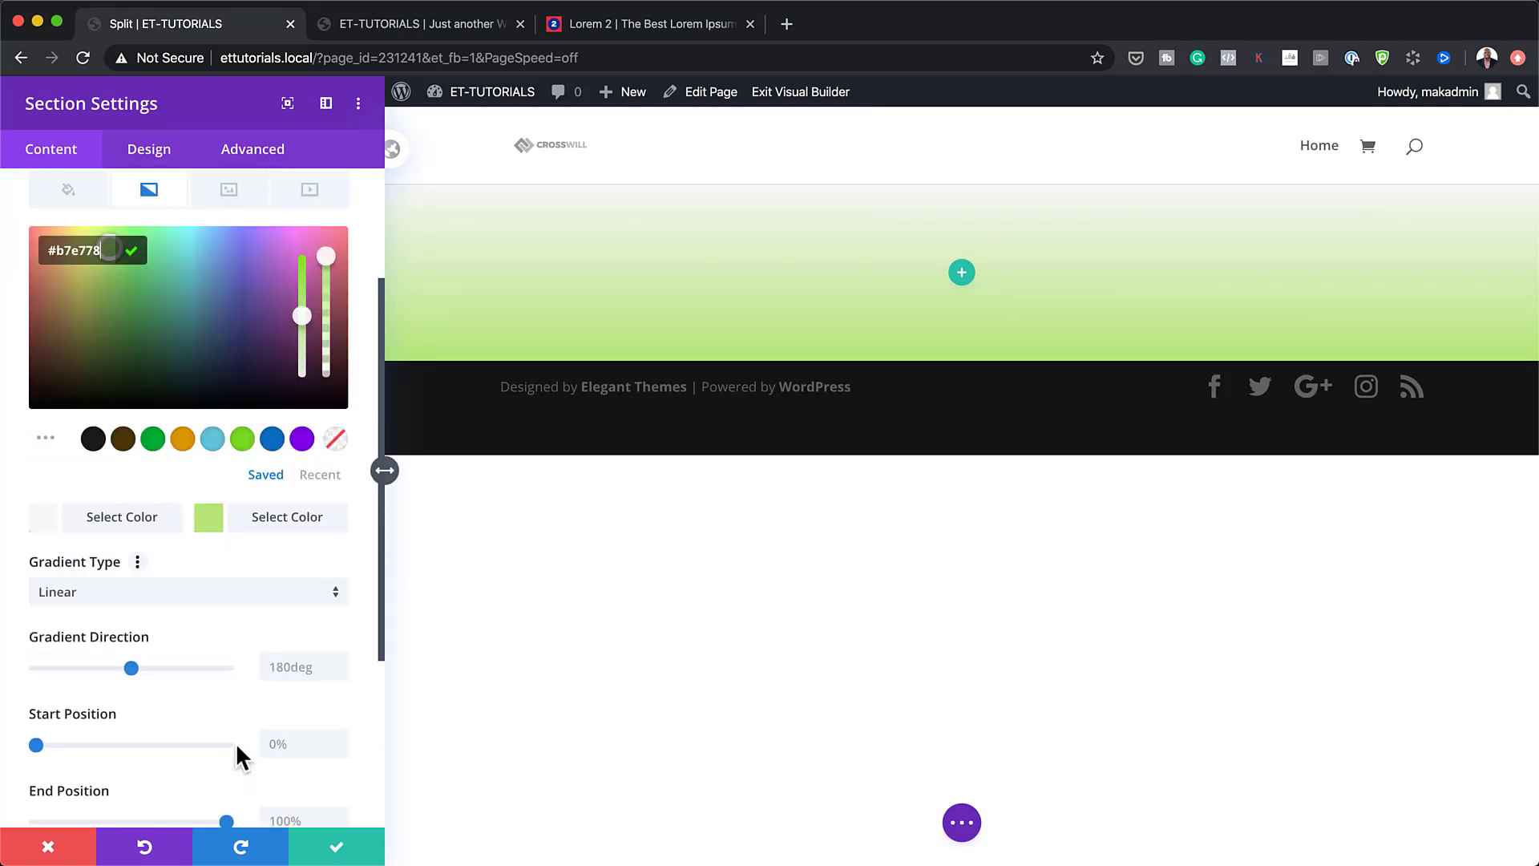
pyautogui.click(304, 667)
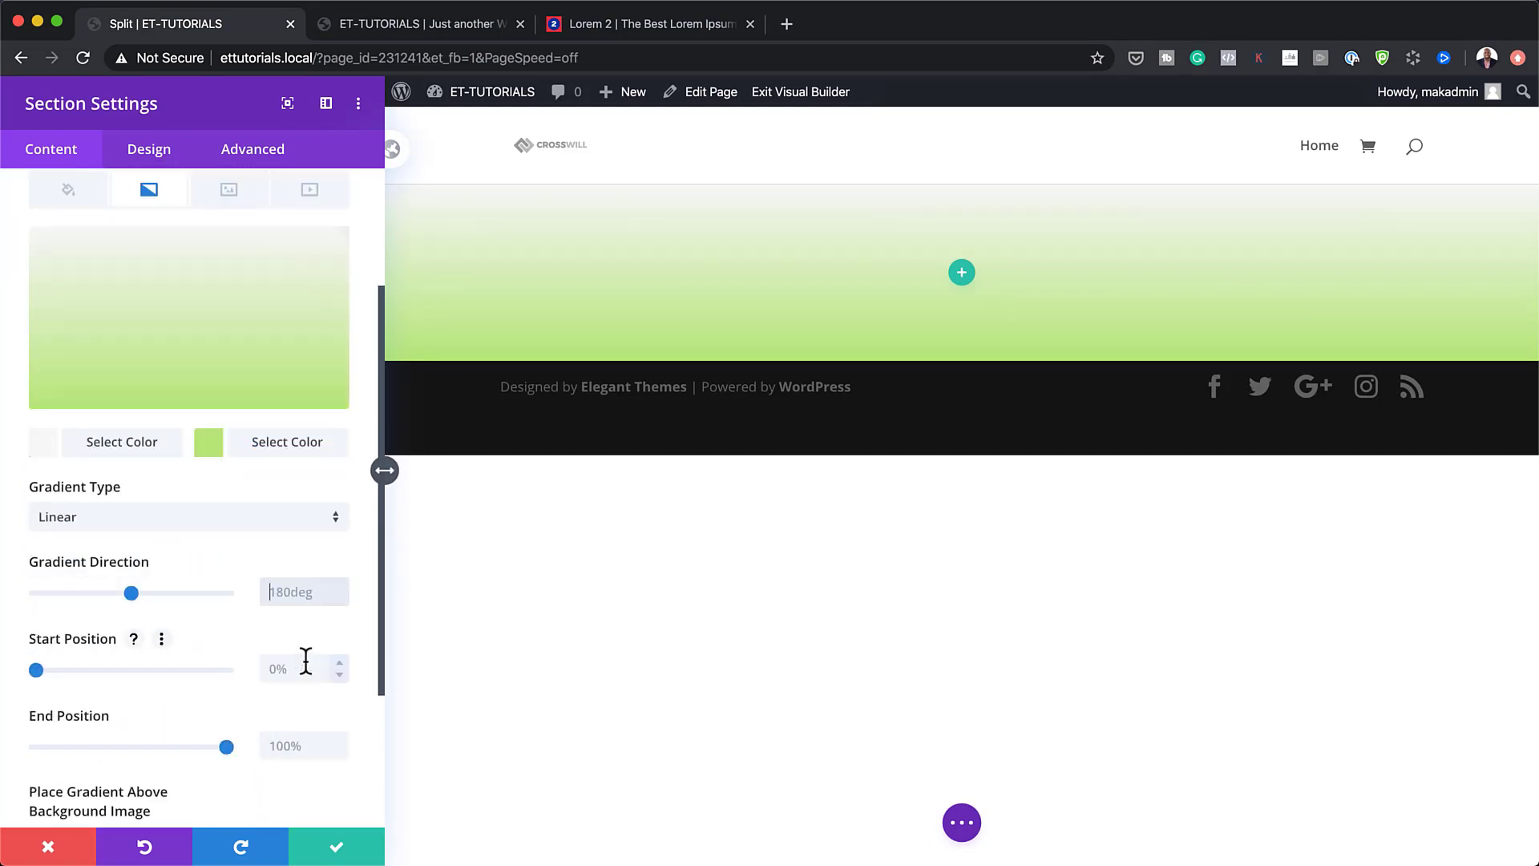
pyautogui.write('90deg')
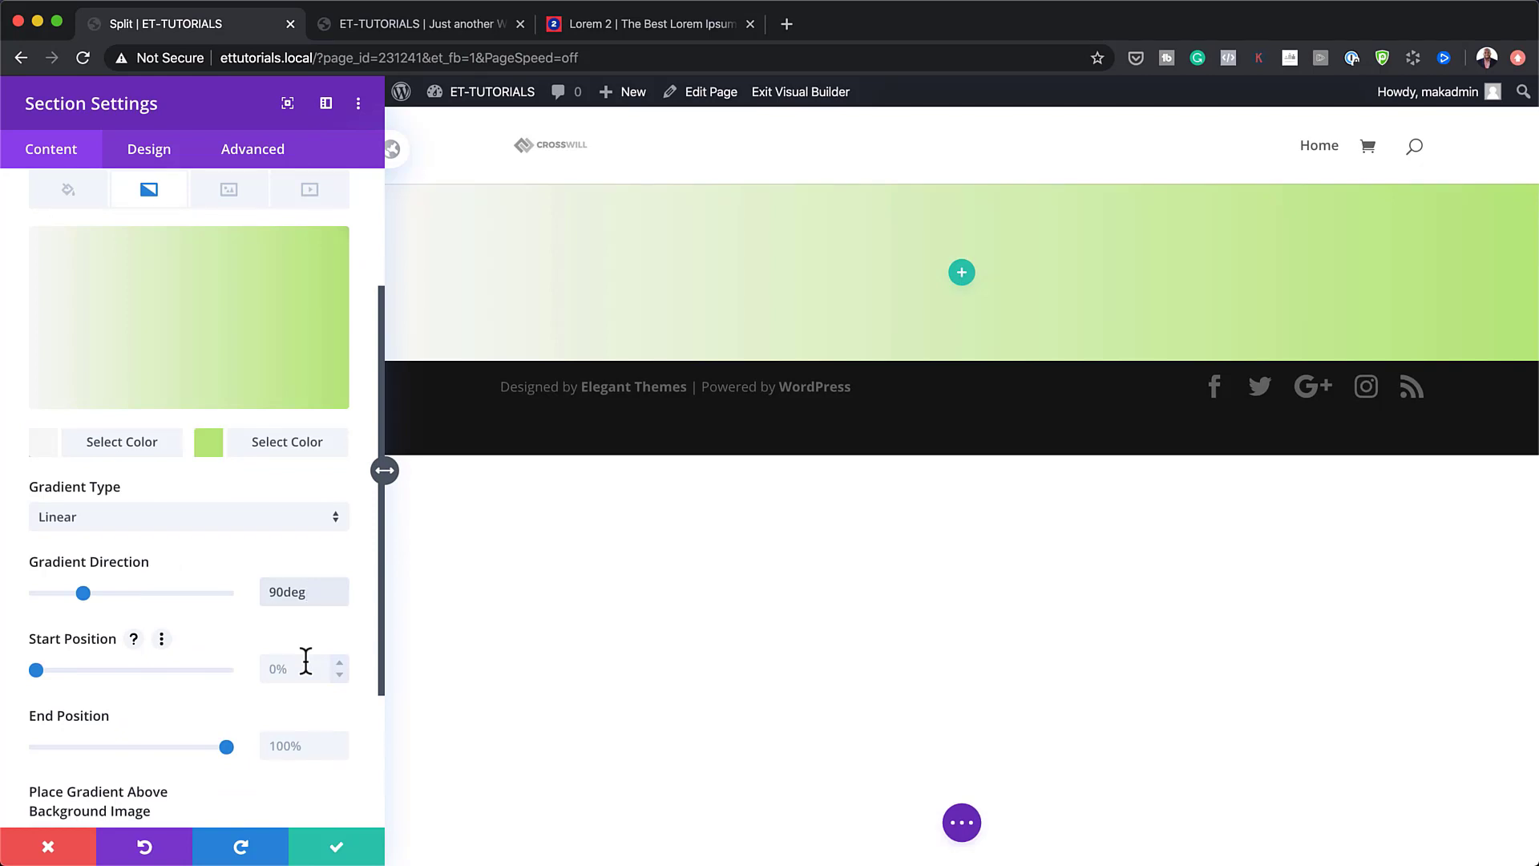
pyautogui.scroll(-3, 72, 790)
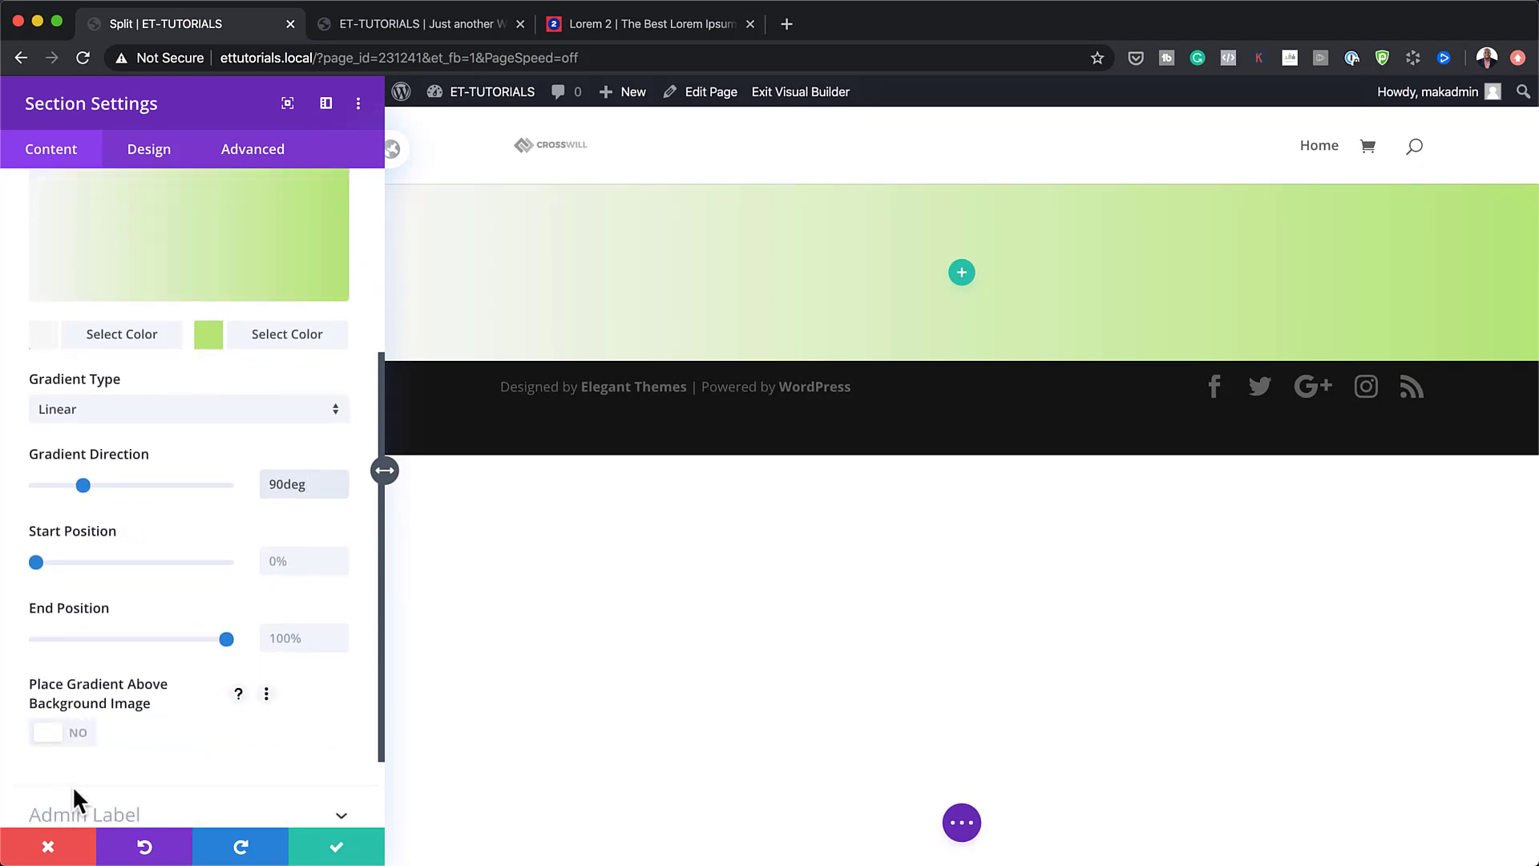
pyautogui.click(309, 546)
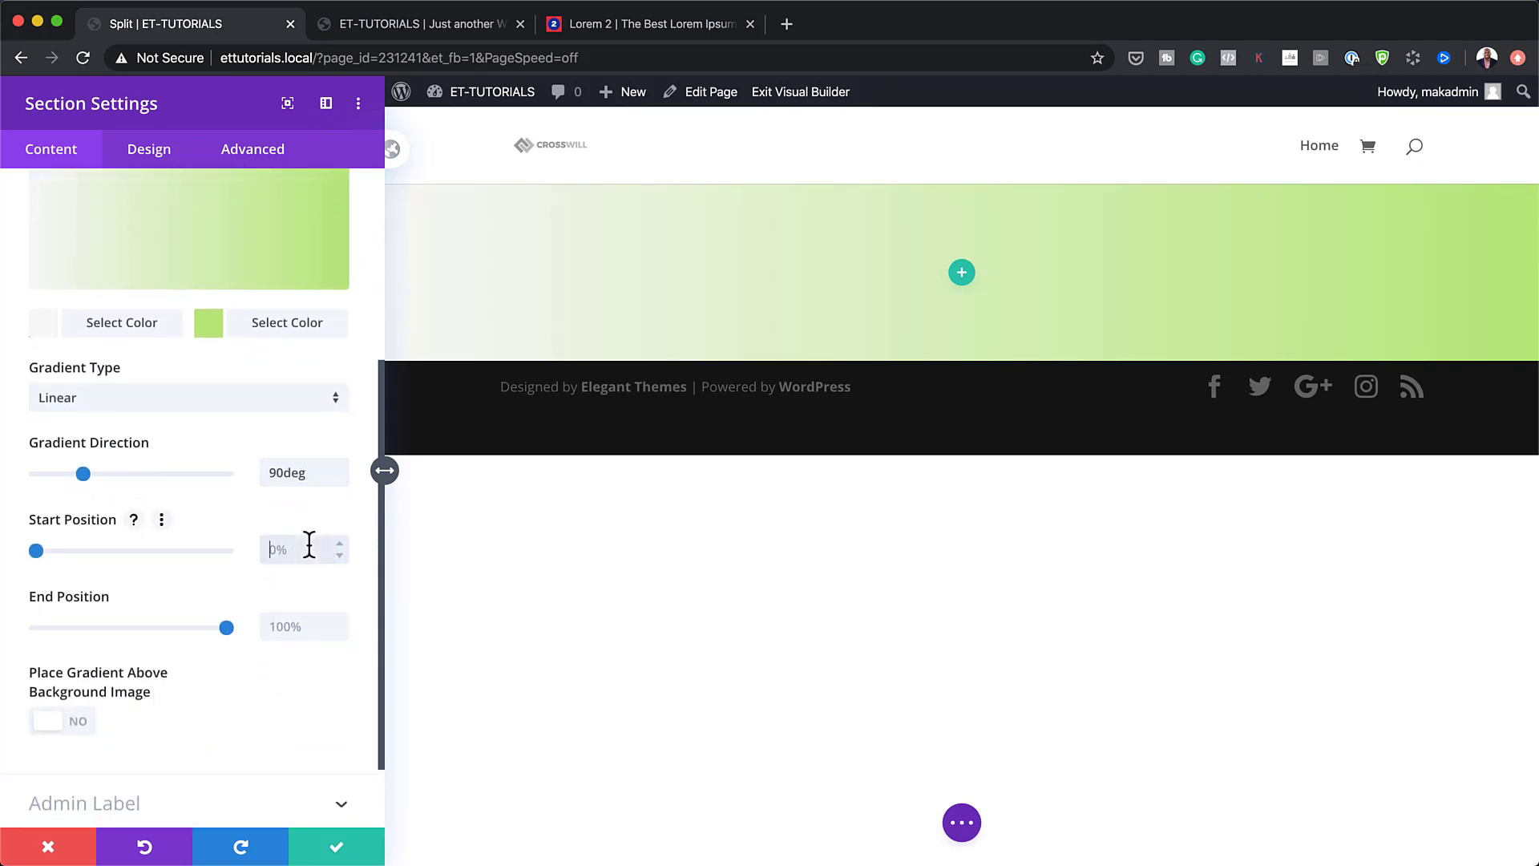
pyautogui.write('50%')
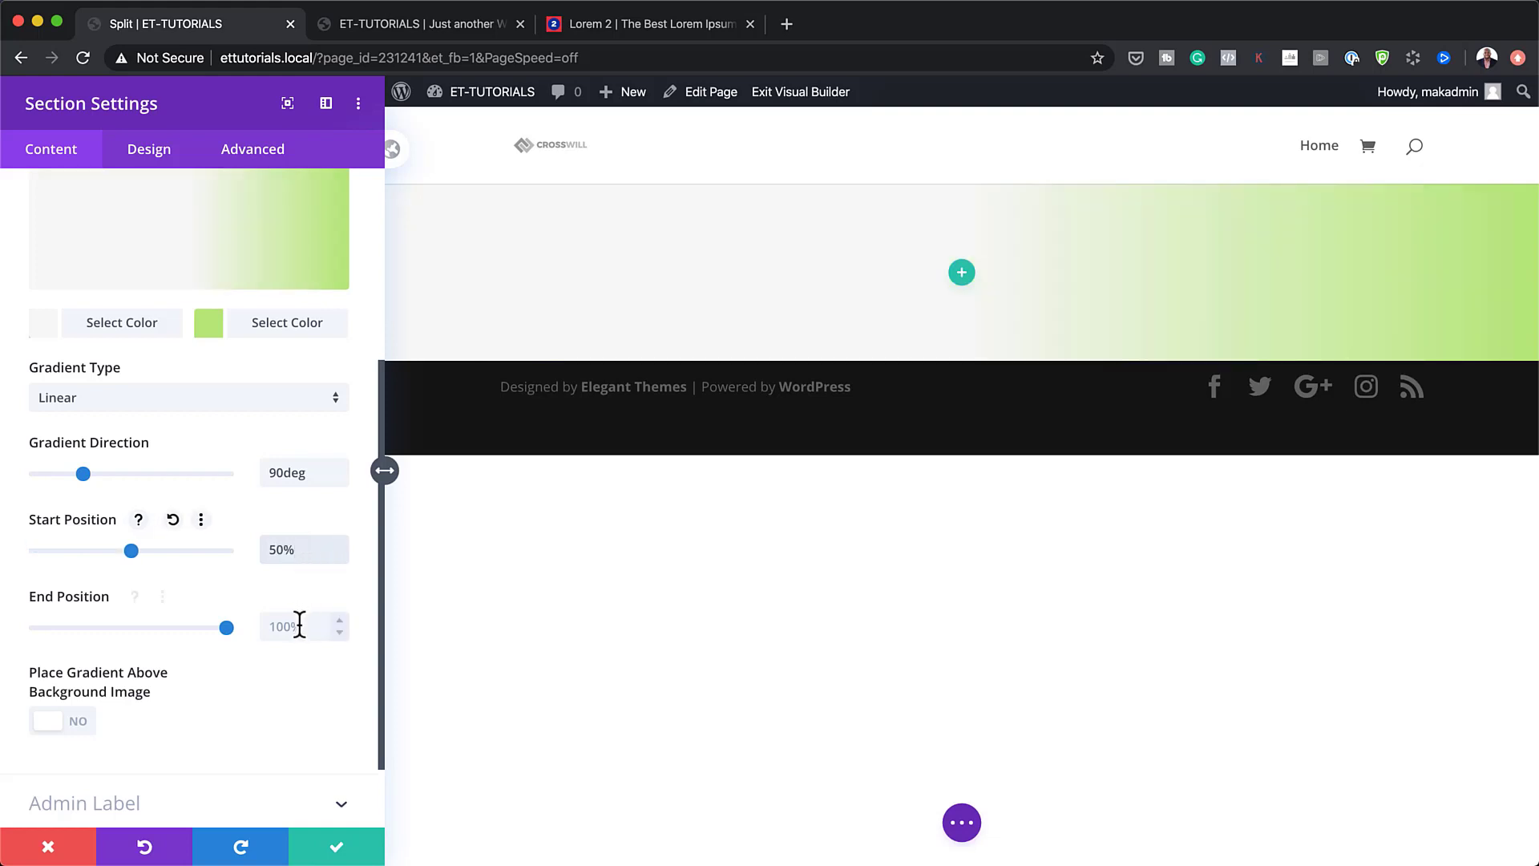
pyautogui.click(299, 626)
pyautogui.write('50%')
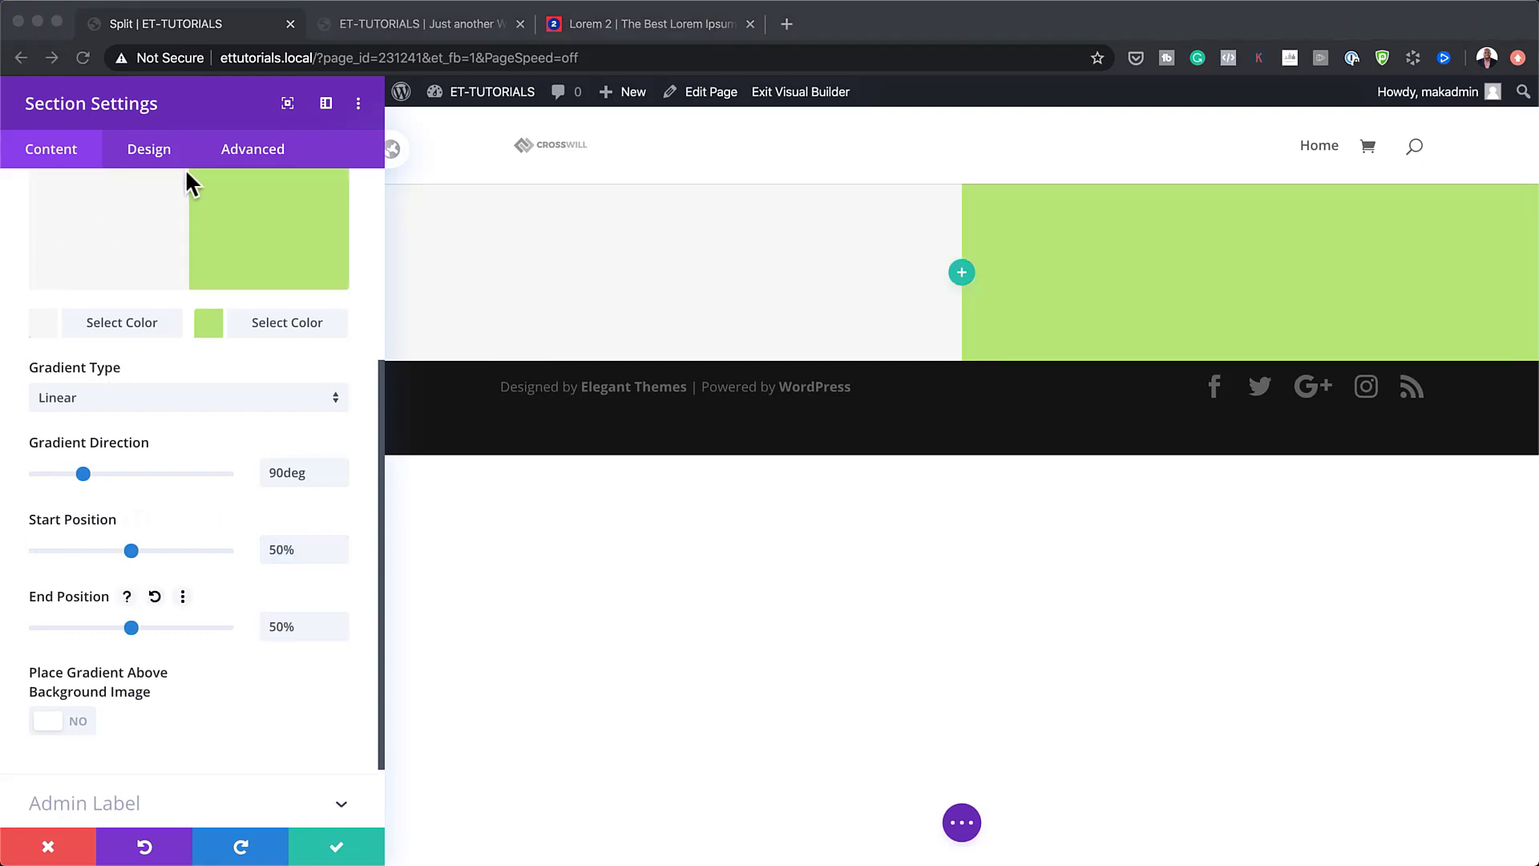
# Set the section's top padding to 5vw and bottom padding to 12vw.
pyautogui.click(156, 156)
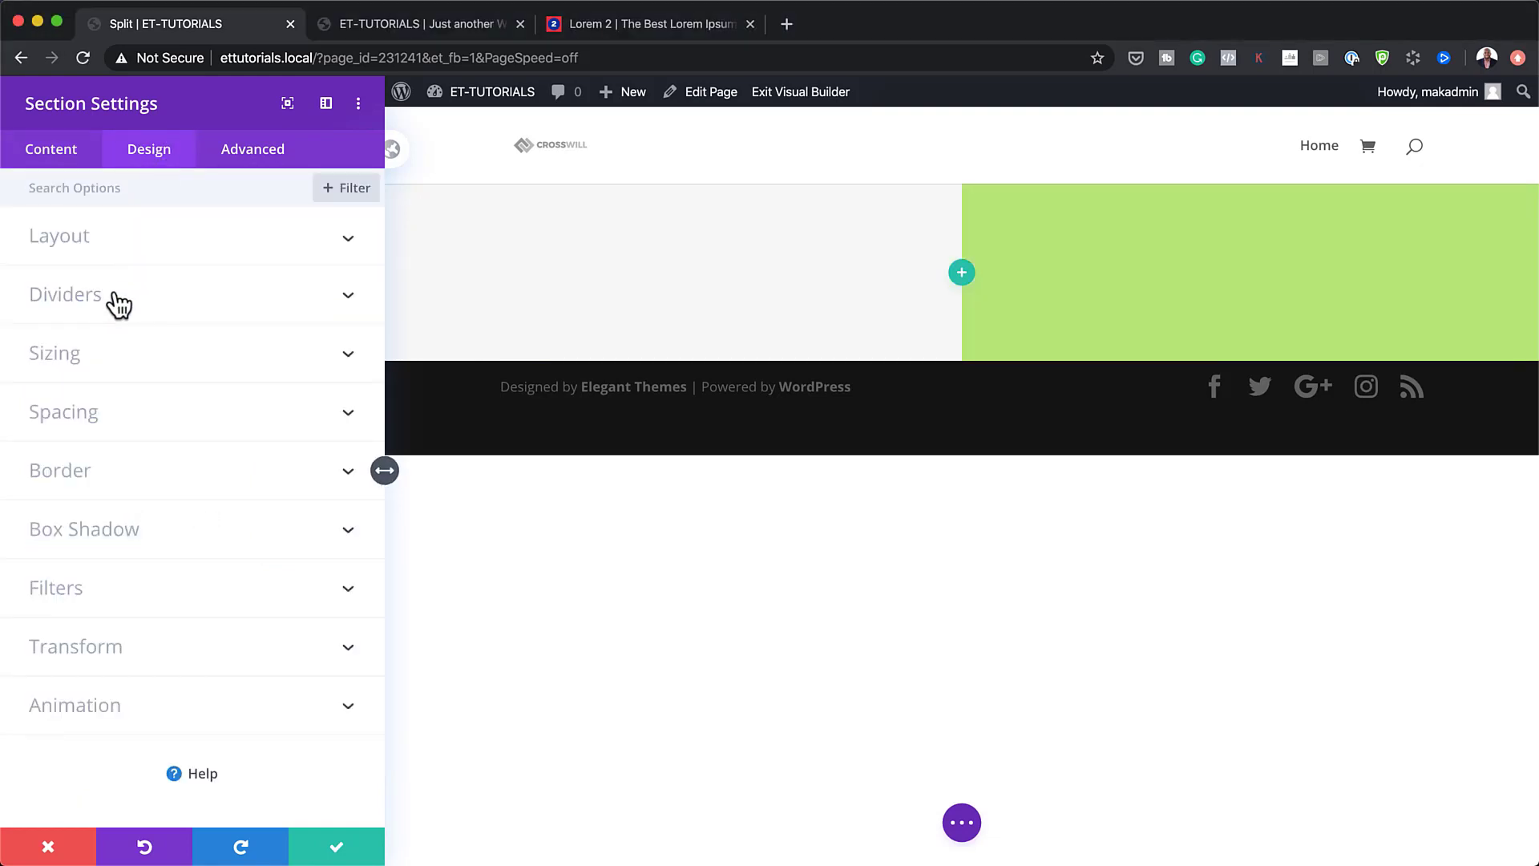
pyautogui.click(85, 418)
pyautogui.click(62, 382)
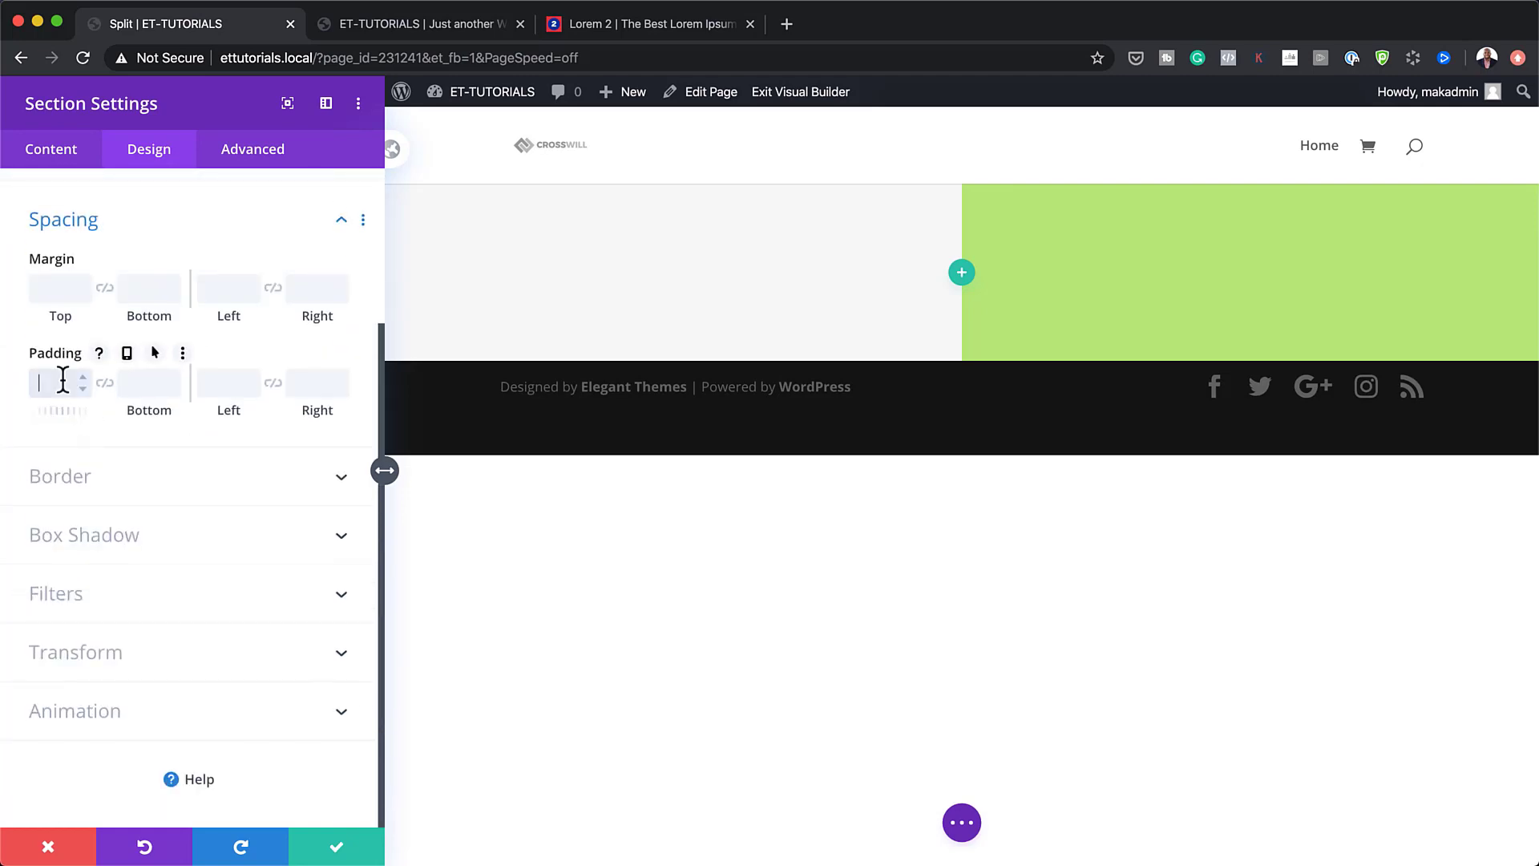
pyautogui.write('5vw')
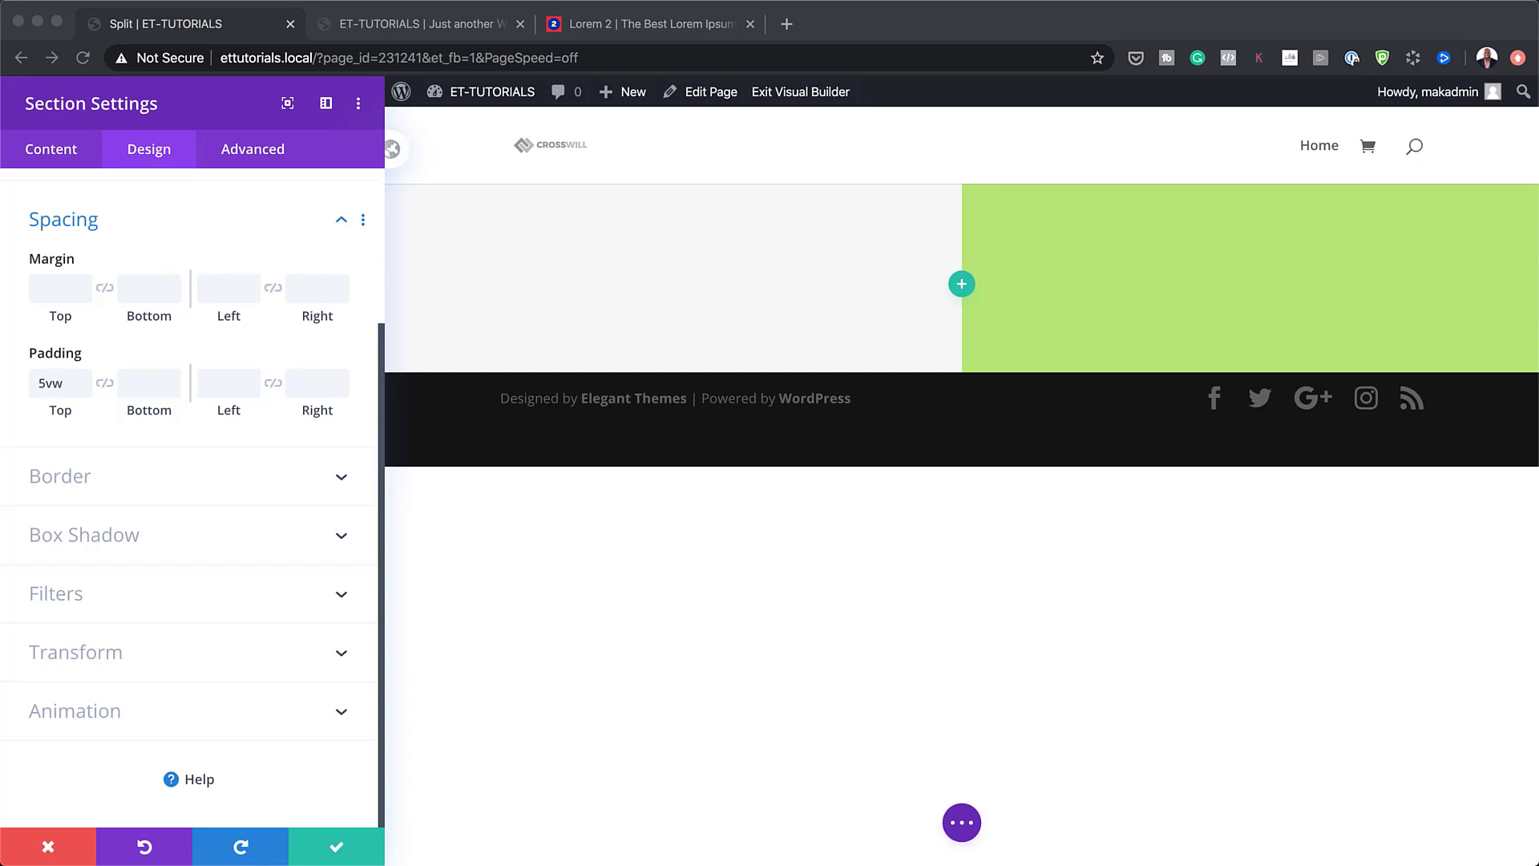
pyautogui.click(140, 384)
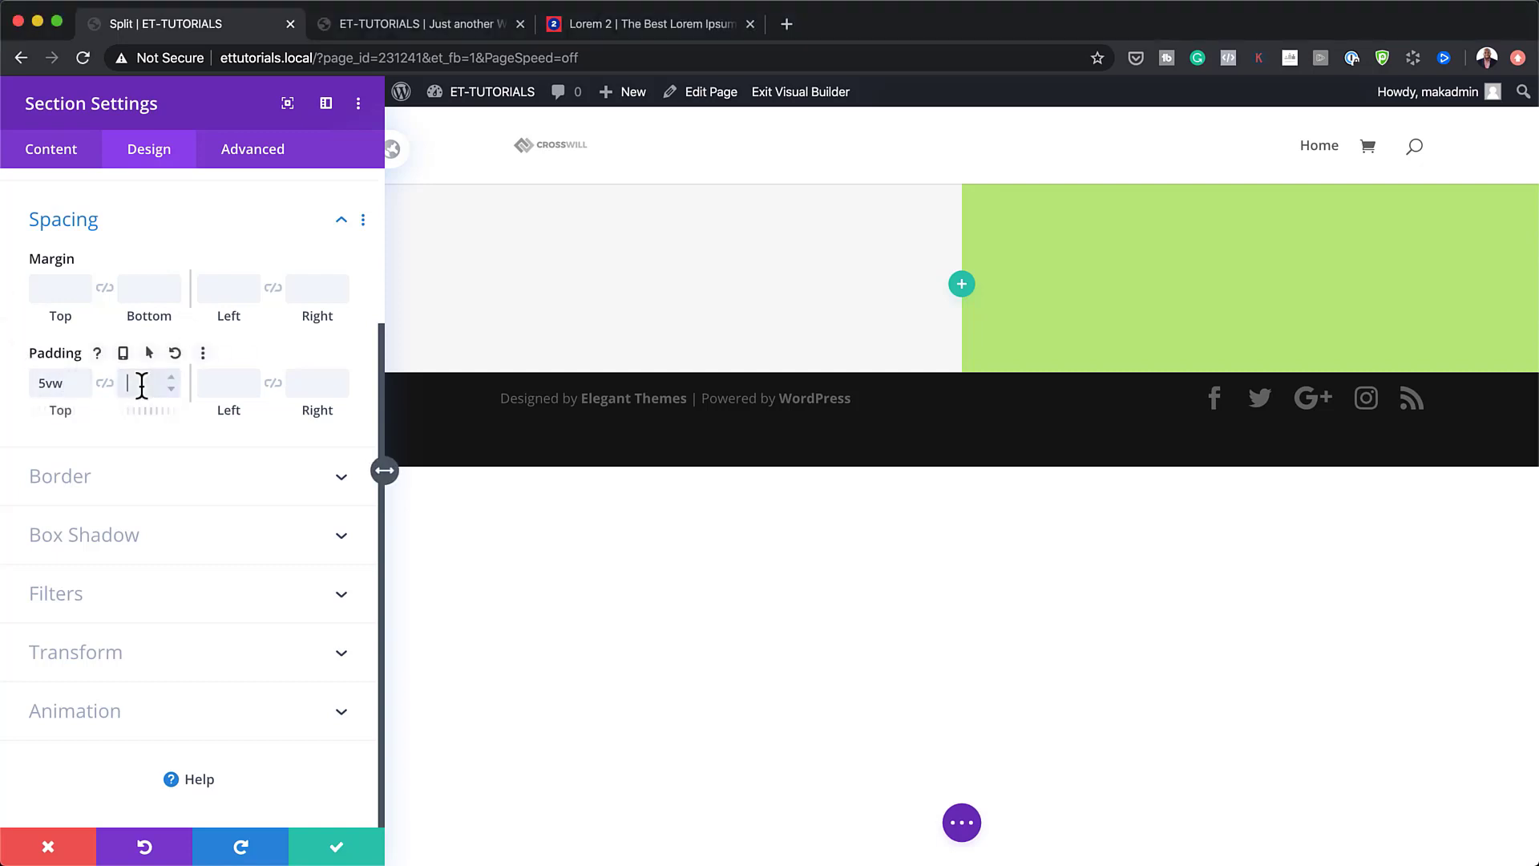
pyautogui.write('12vw')
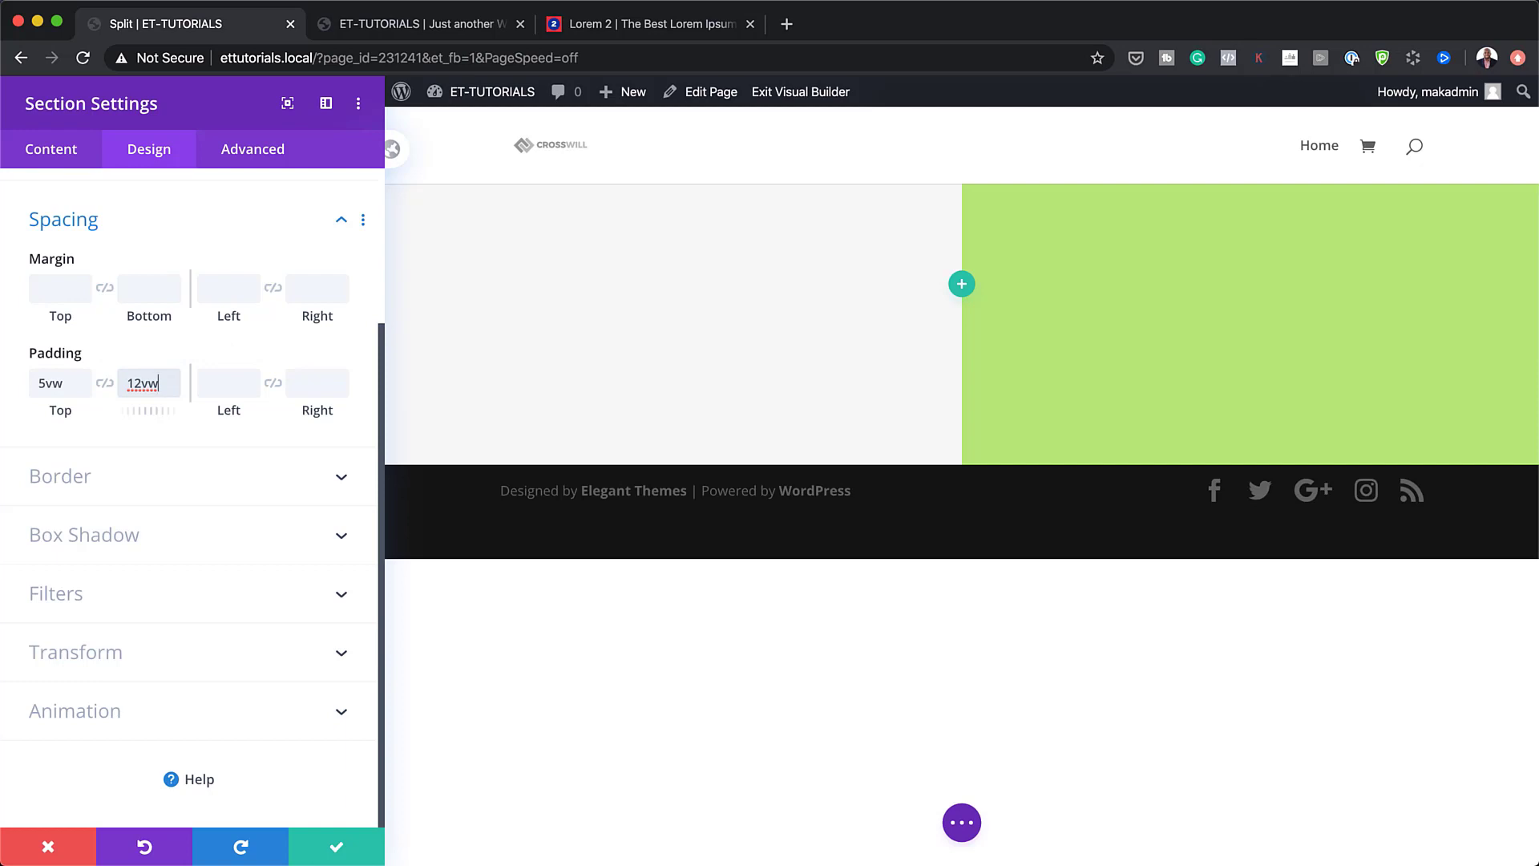
# Set the section's horizontal and vertical overflow to Hidden and save the section settings.
pyautogui.click(252, 152)
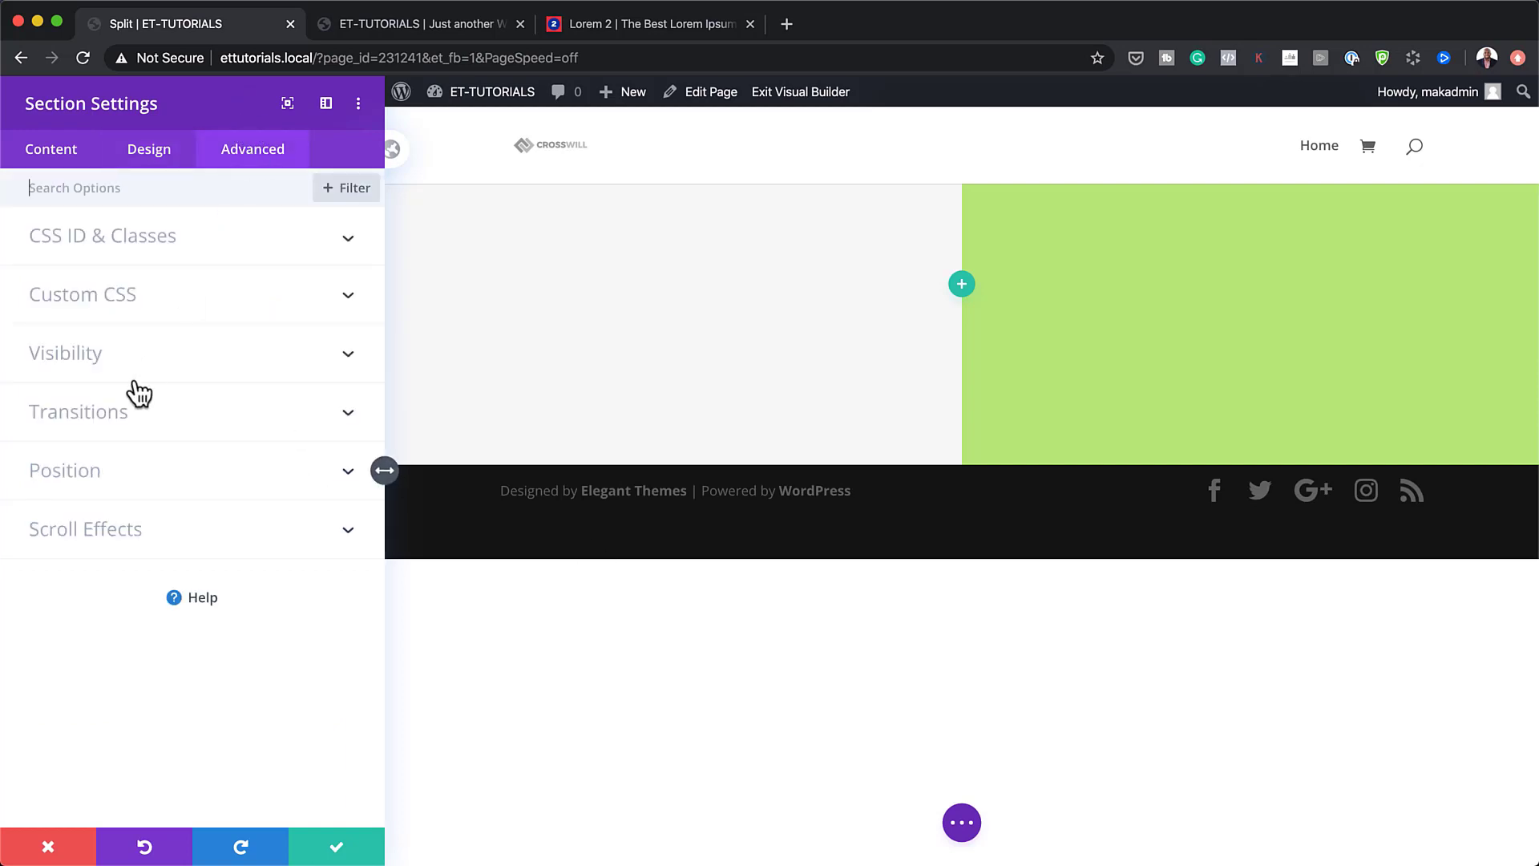
pyautogui.click(87, 354)
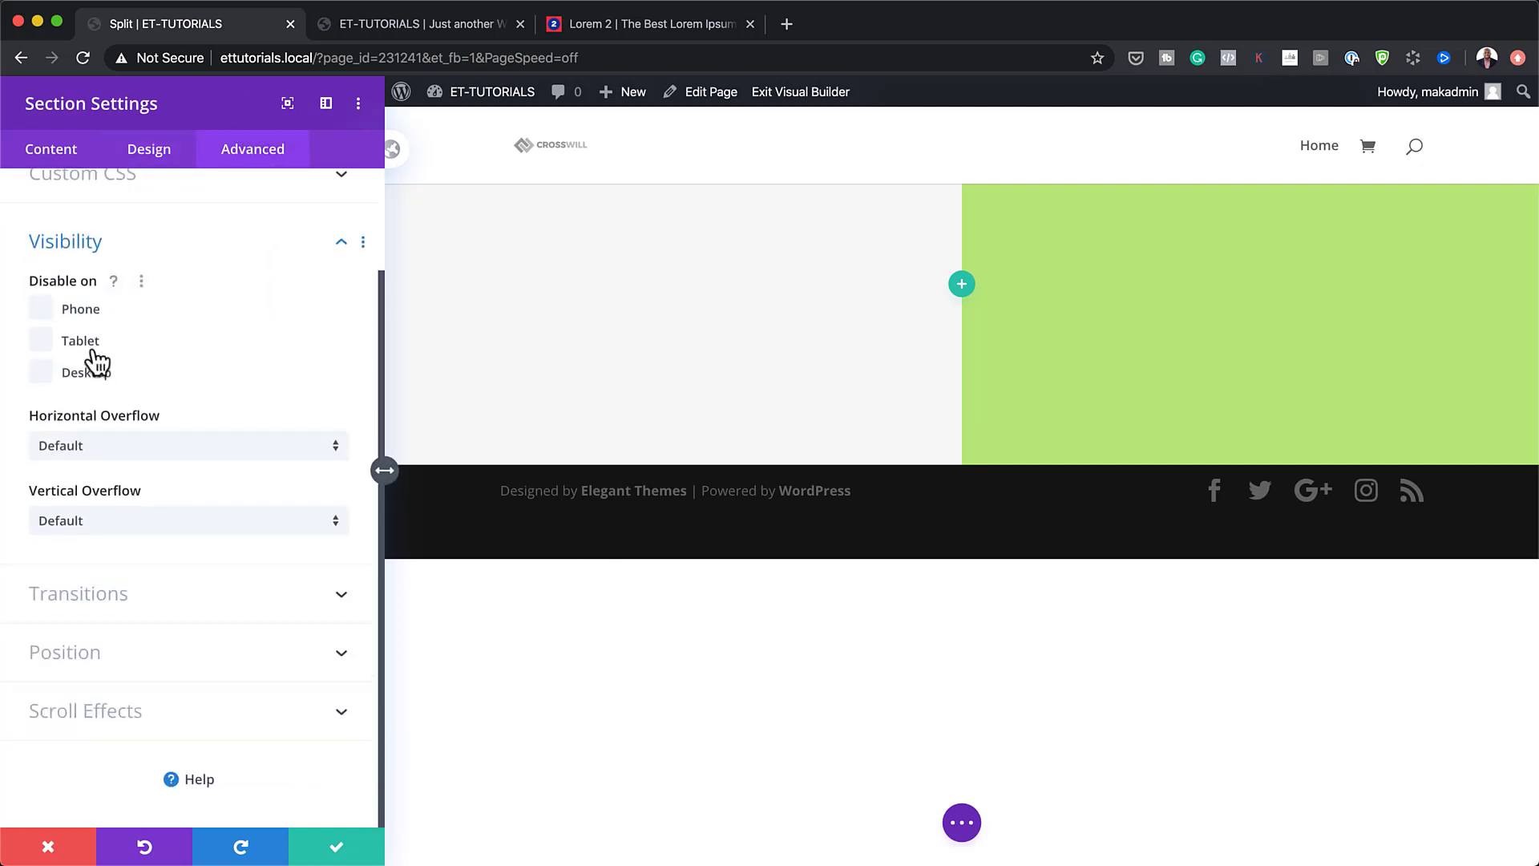
pyautogui.click(183, 451)
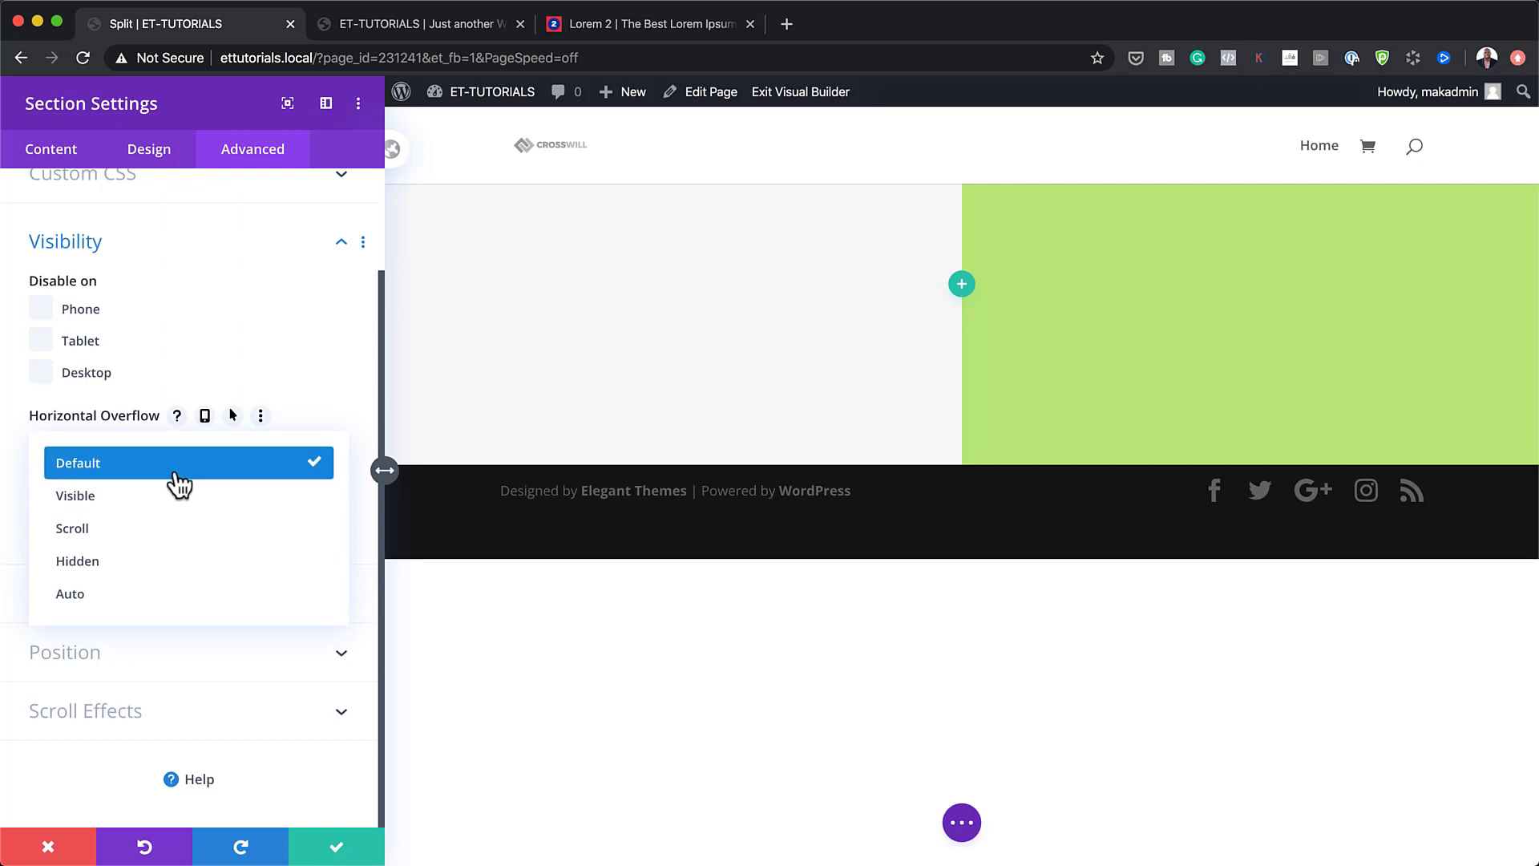
pyautogui.click(165, 561)
pyautogui.click(182, 529)
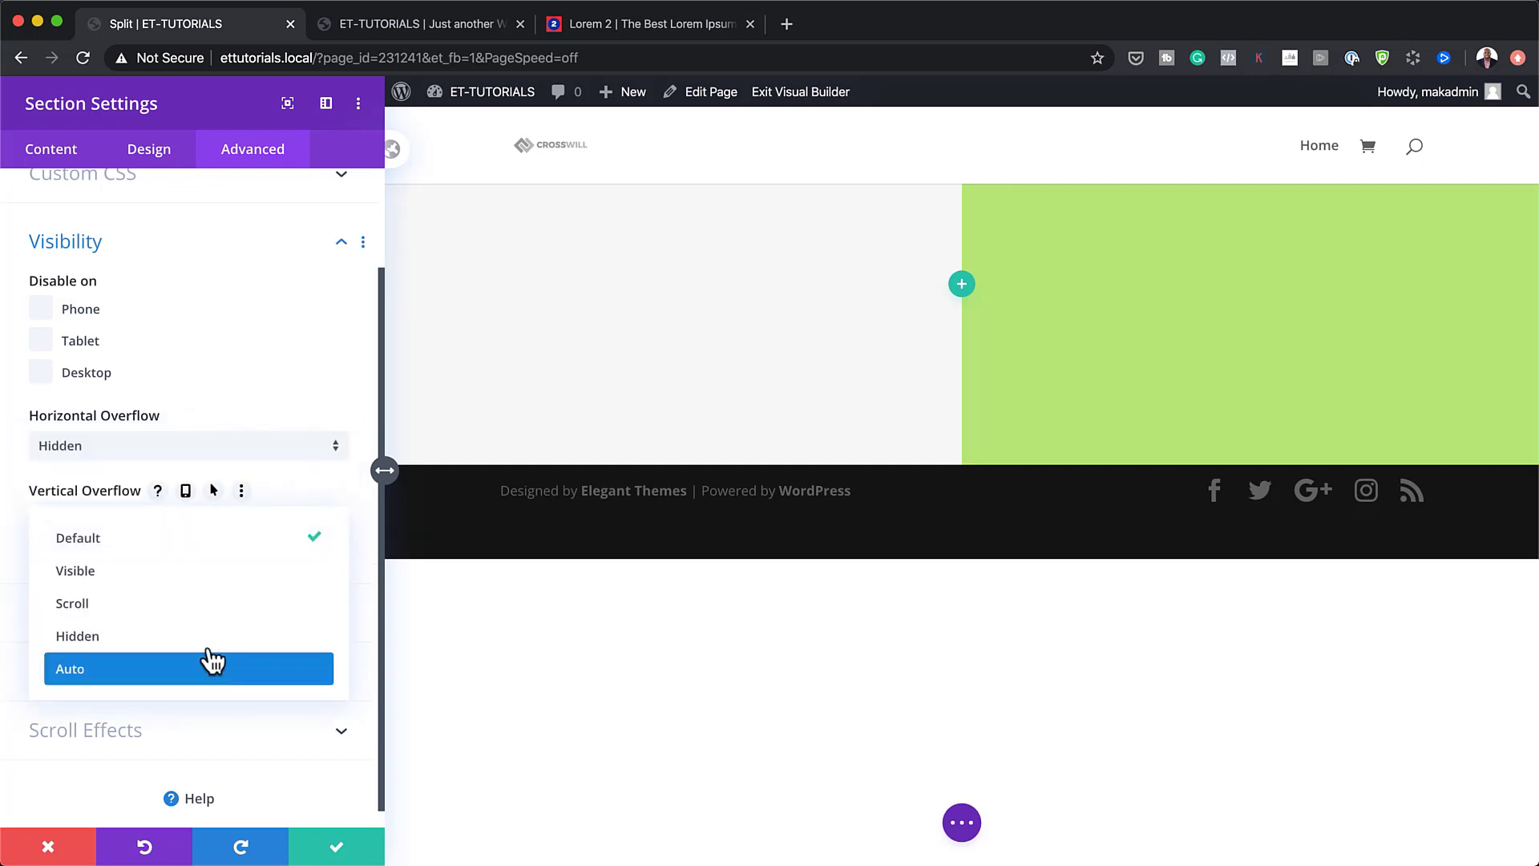
pyautogui.click(200, 637)
pyautogui.click(333, 848)
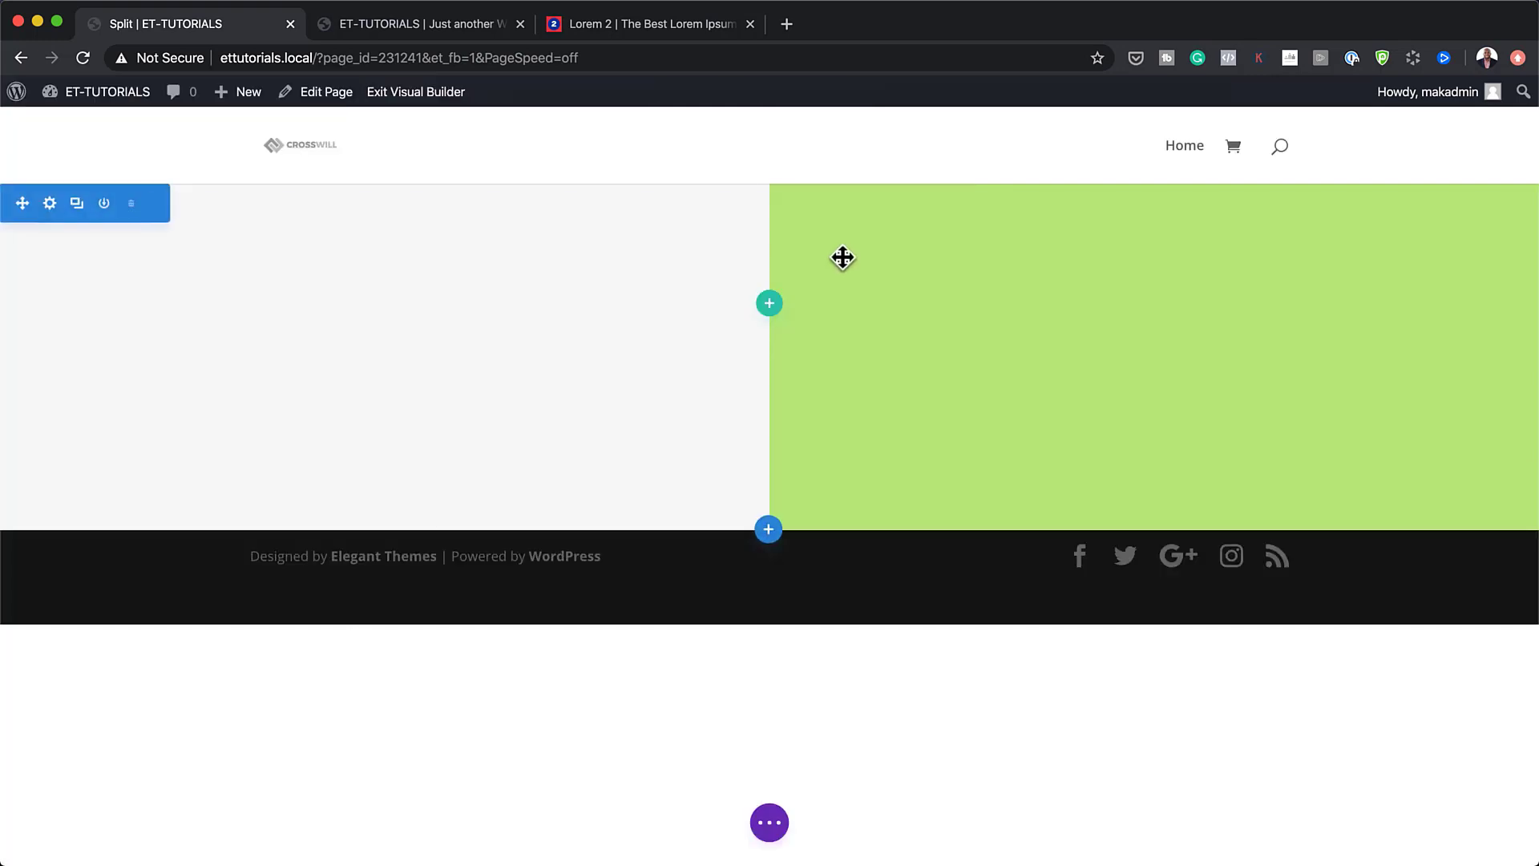
# Insert a row with two equal columns into the section without adding a module.
pyautogui.click(769, 309)
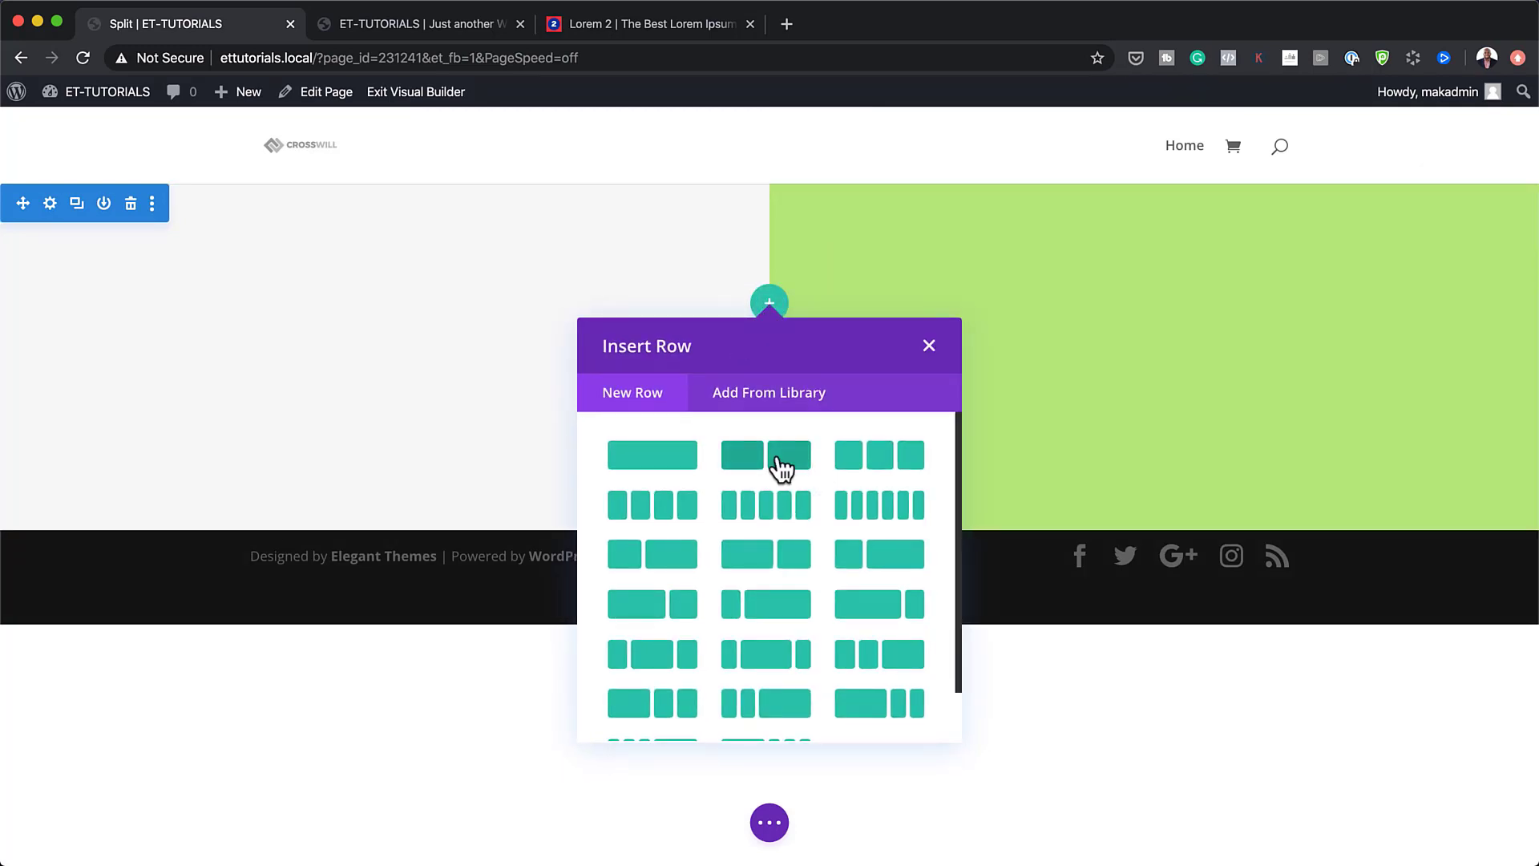
pyautogui.click(781, 467)
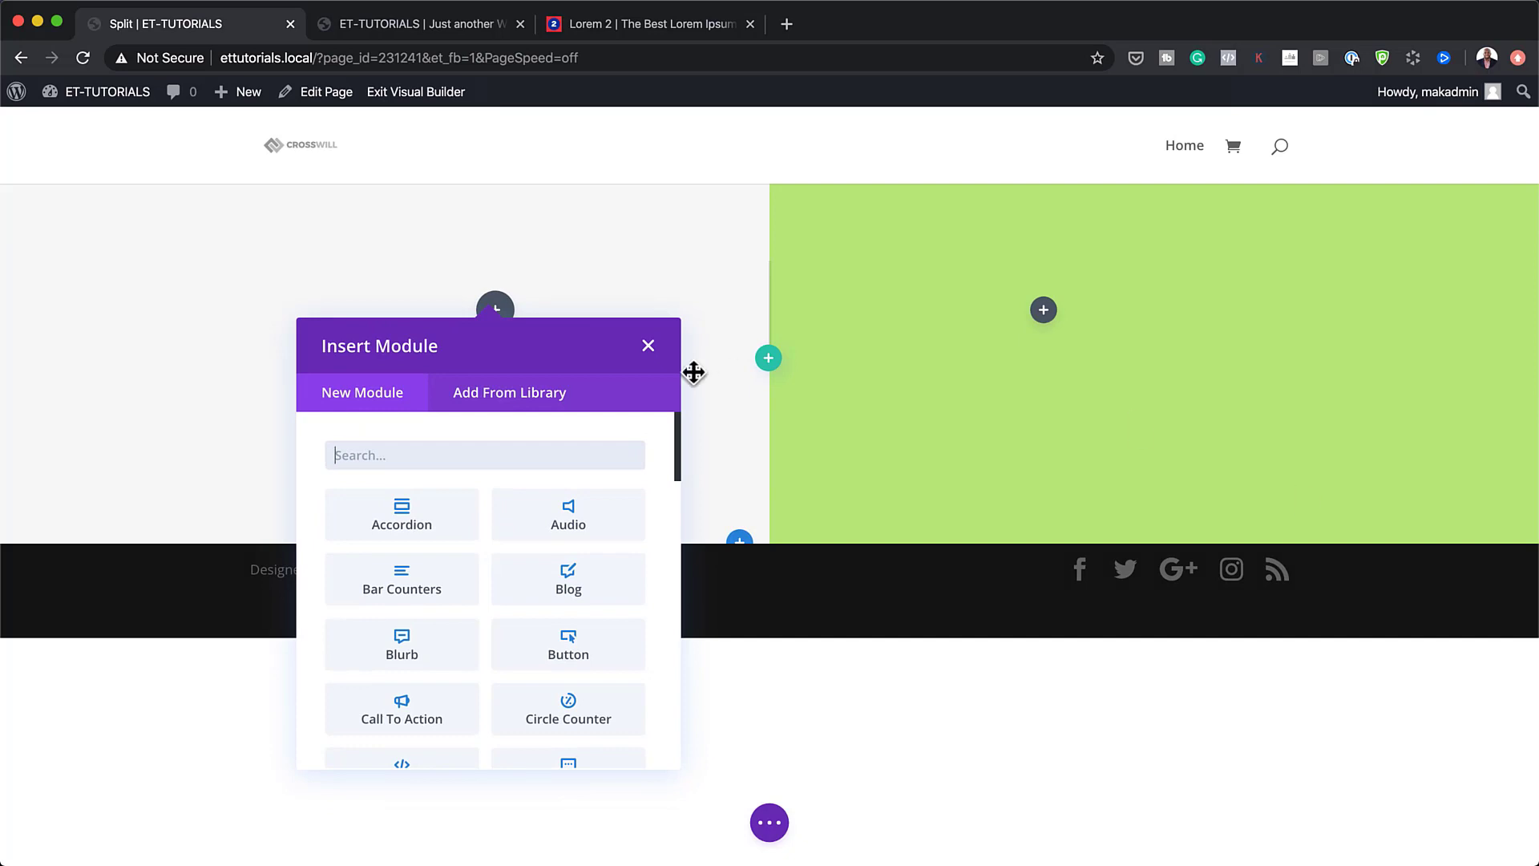
pyautogui.click(648, 346)
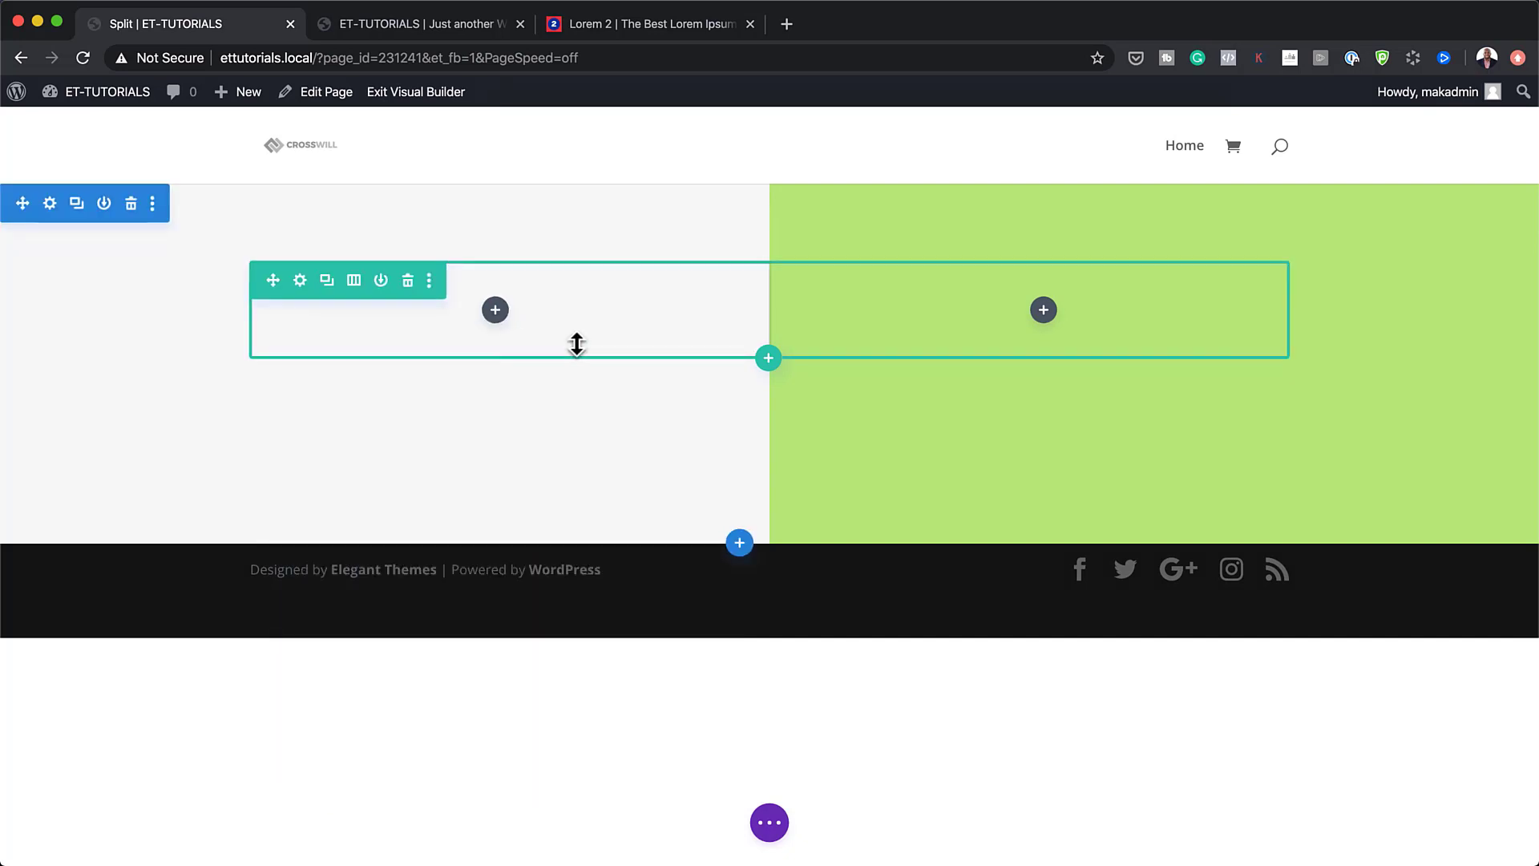
# Enable a custom gutter width for the two-column row and set it to 2.
pyautogui.click(301, 282)
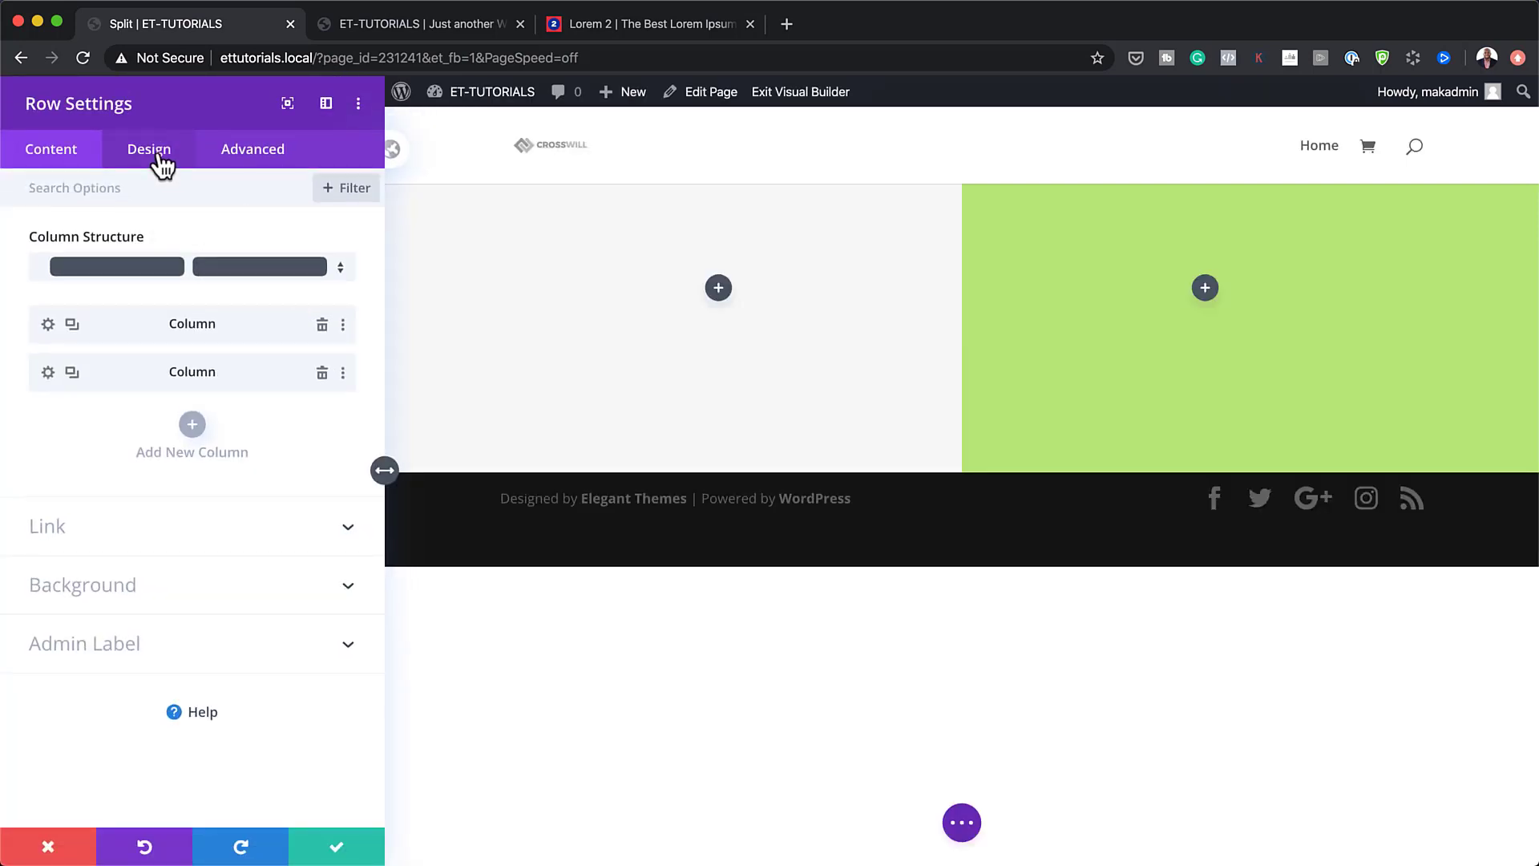
pyautogui.click(157, 160)
pyautogui.click(117, 250)
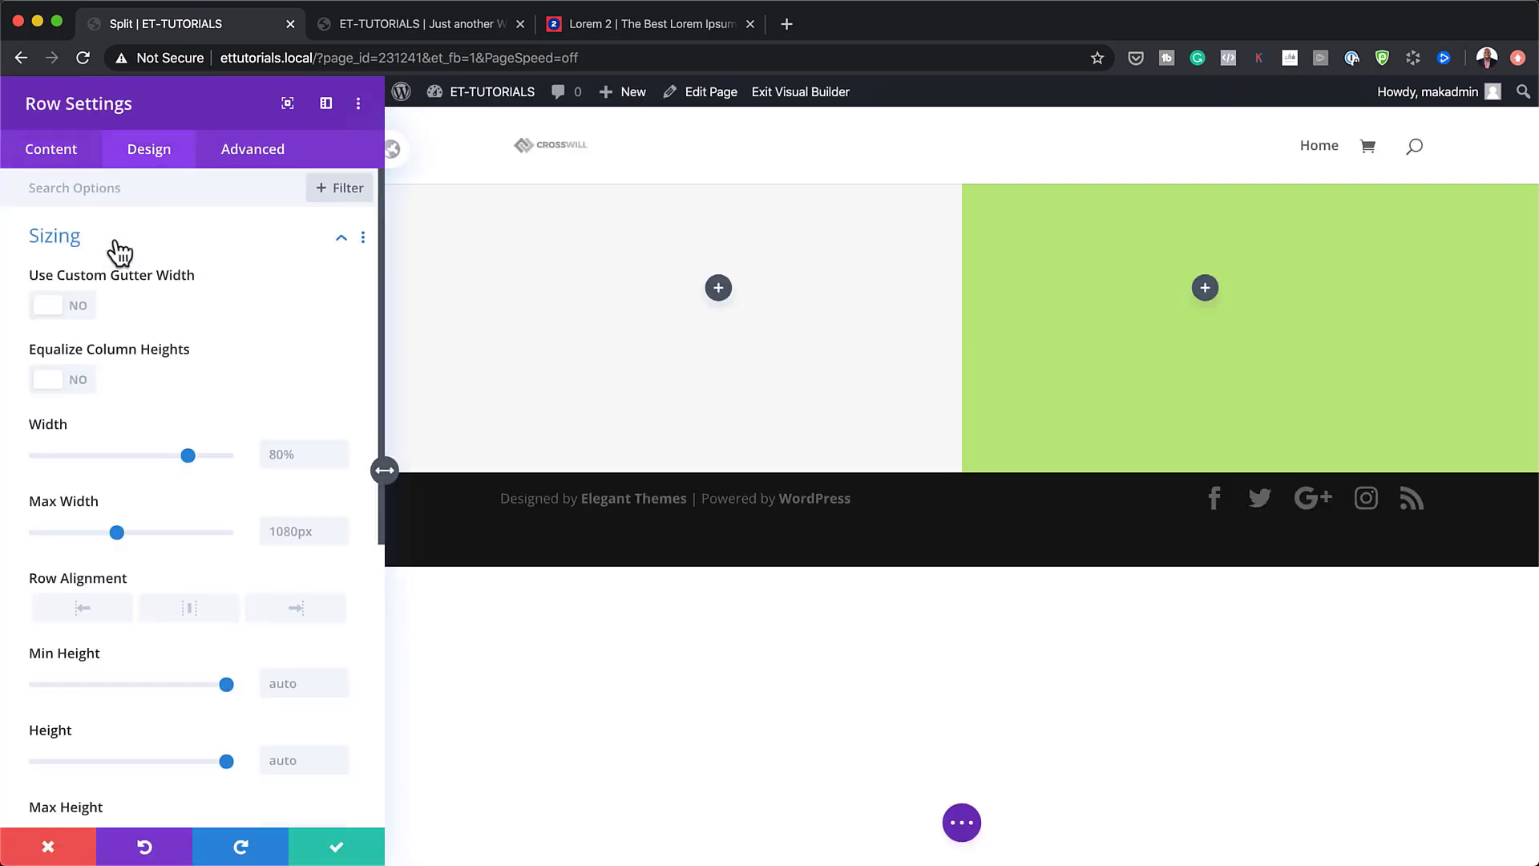
pyautogui.click(80, 308)
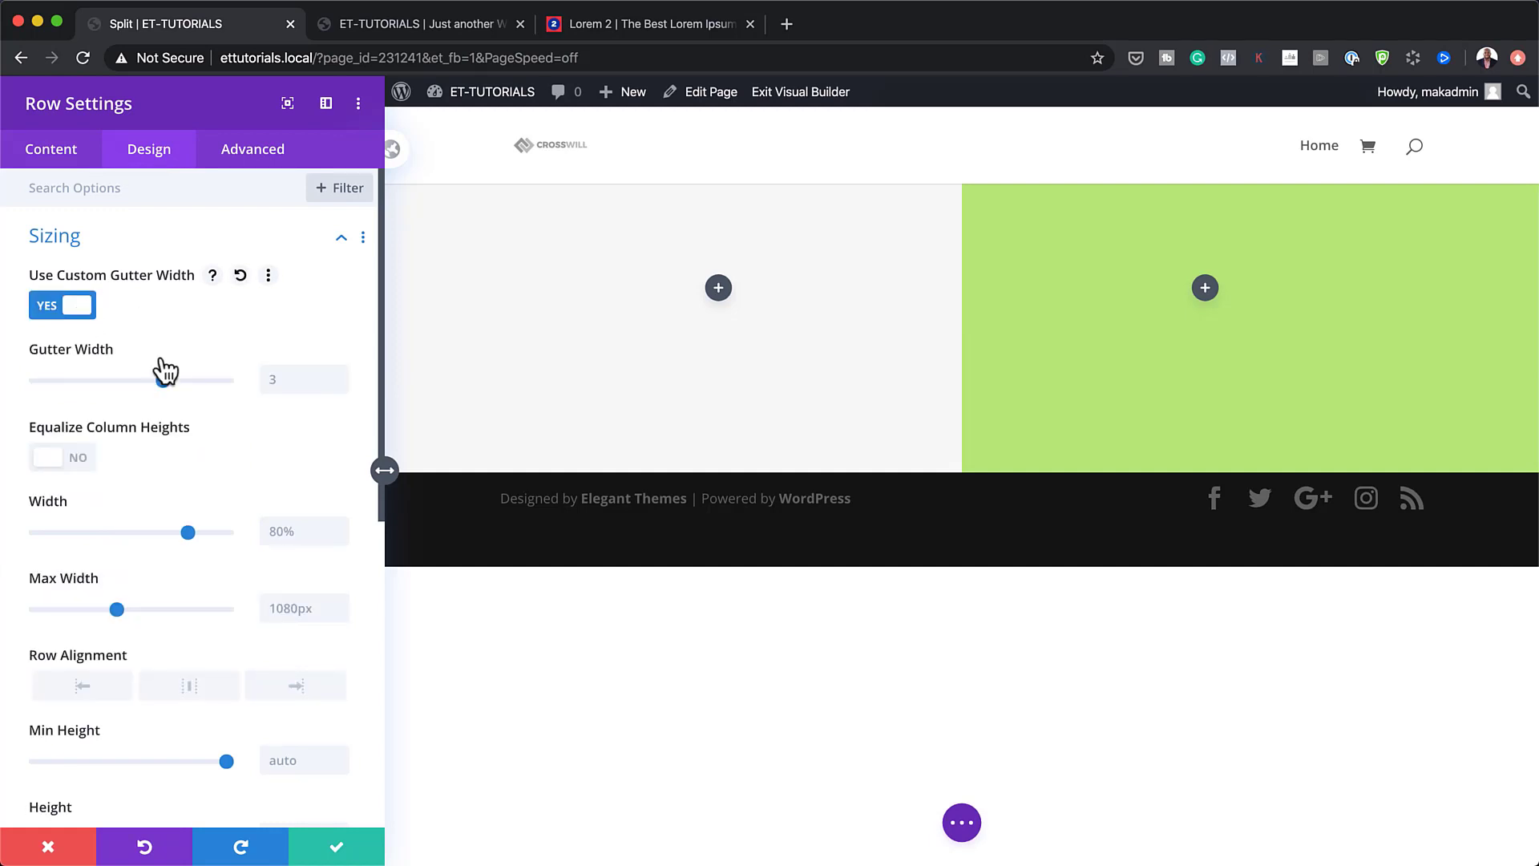
pyautogui.moveTo(163, 381); pyautogui.dragTo(100, 382)
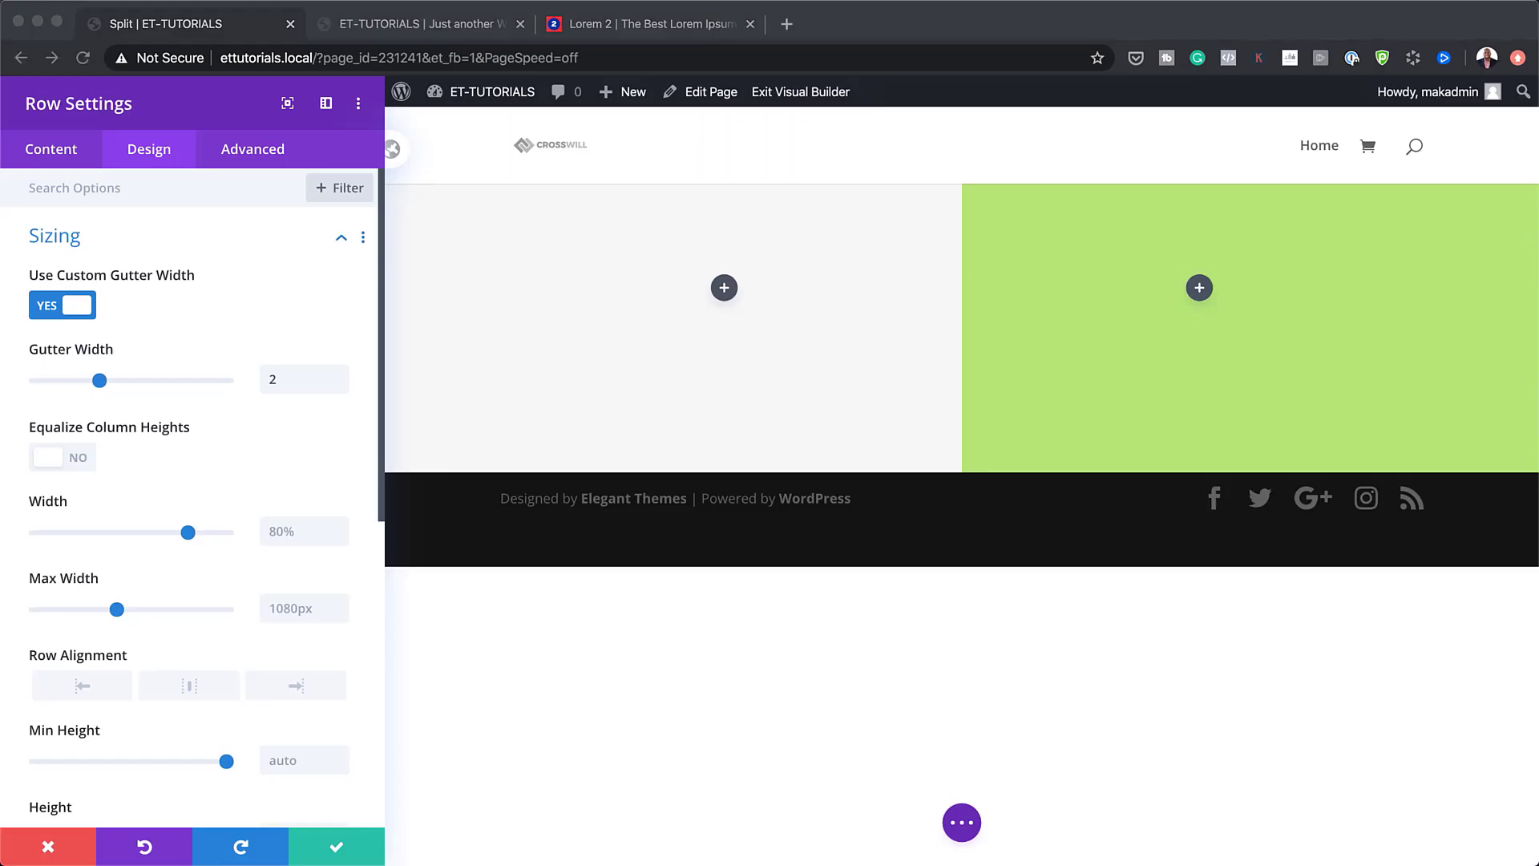
# Set the two-column row's width and maximum width to 100%.
pyautogui.click(295, 527)
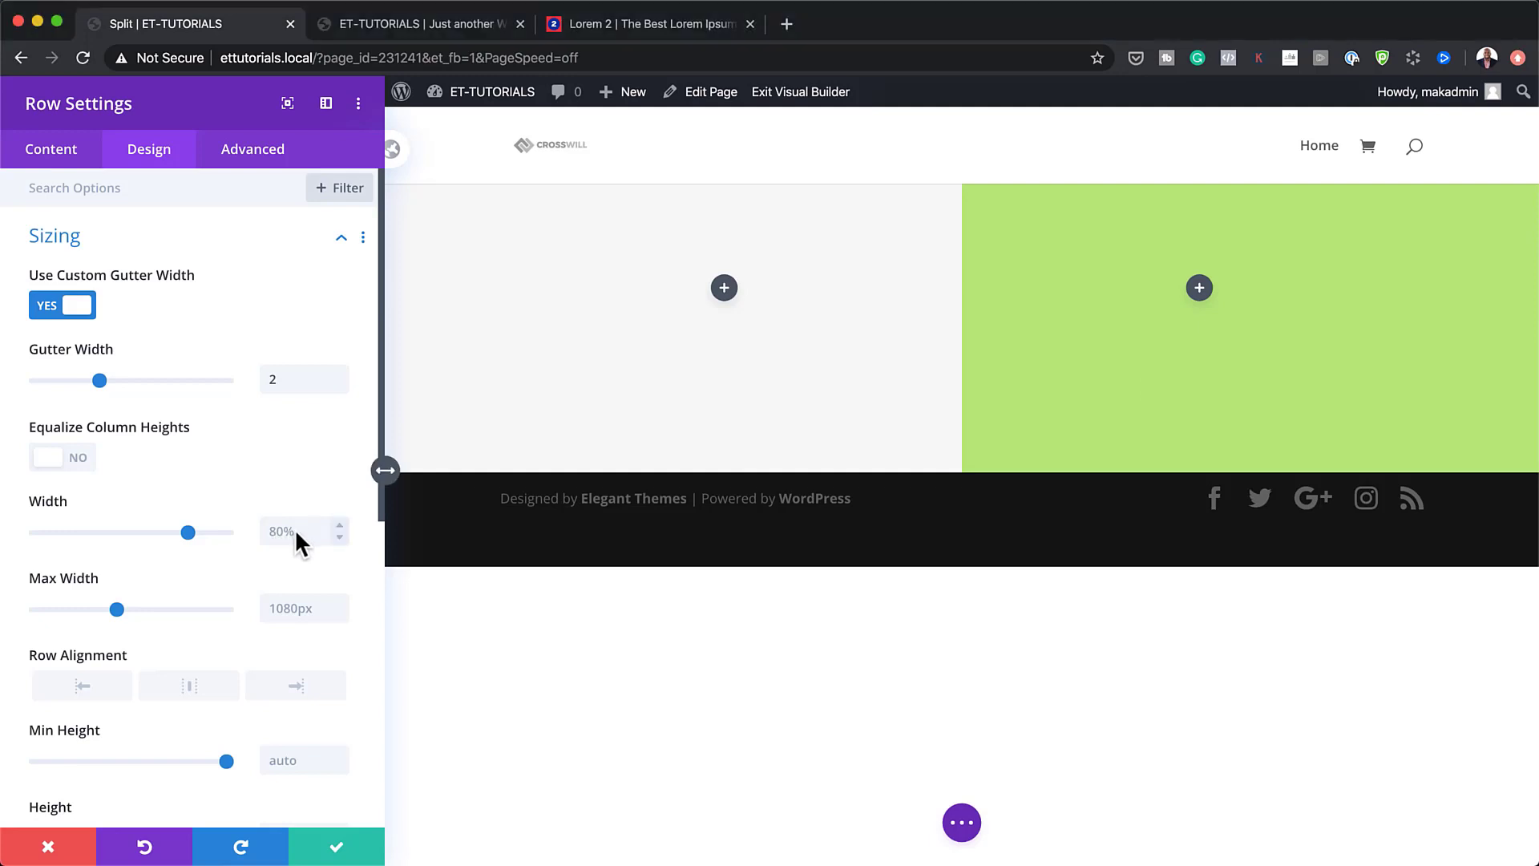
pyautogui.write('100%')
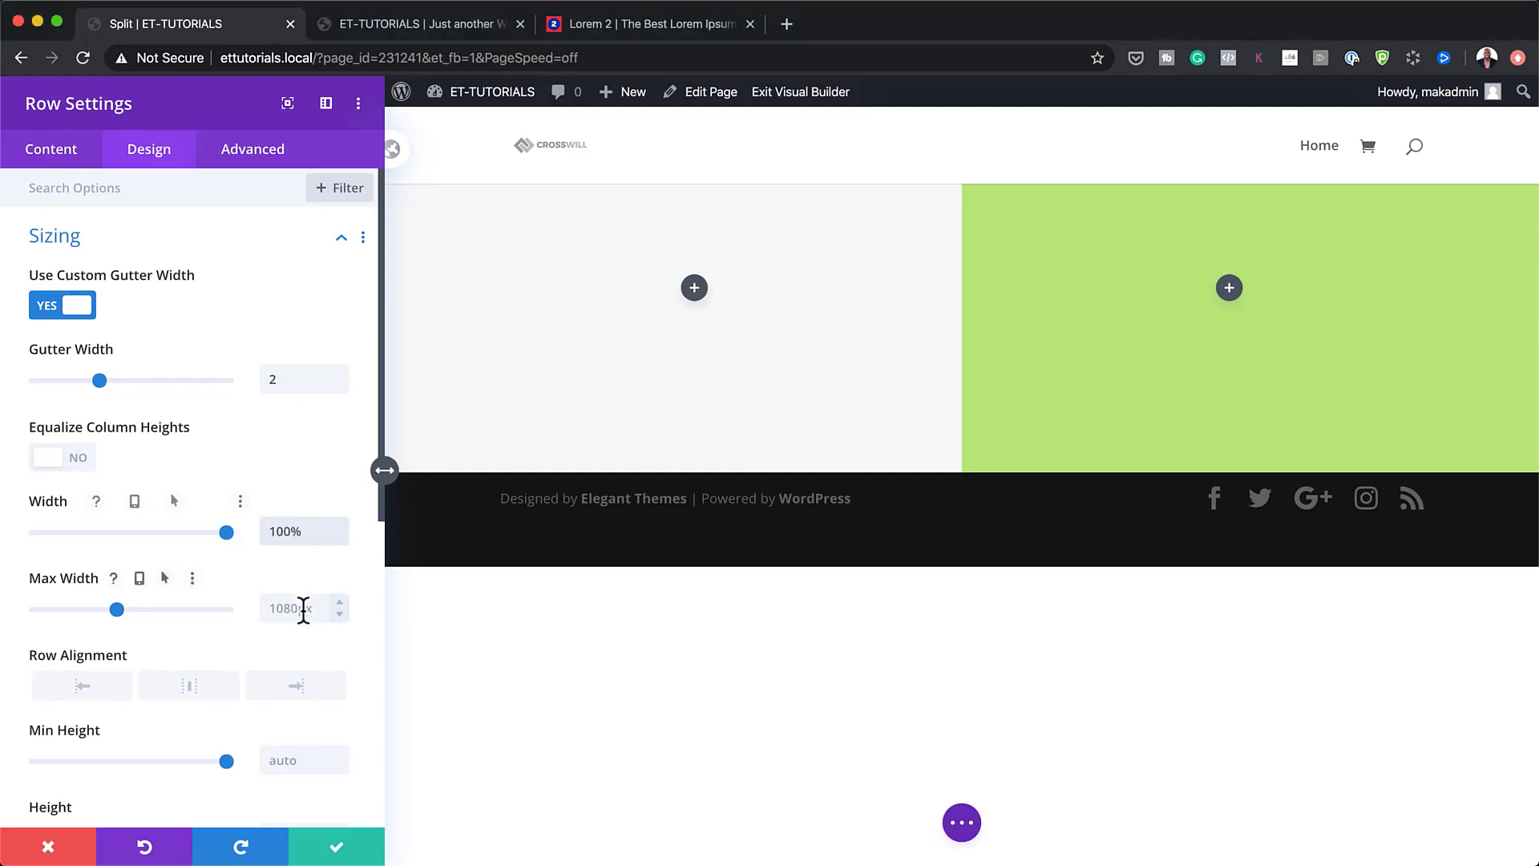
pyautogui.click(303, 608)
pyautogui.write('100%')
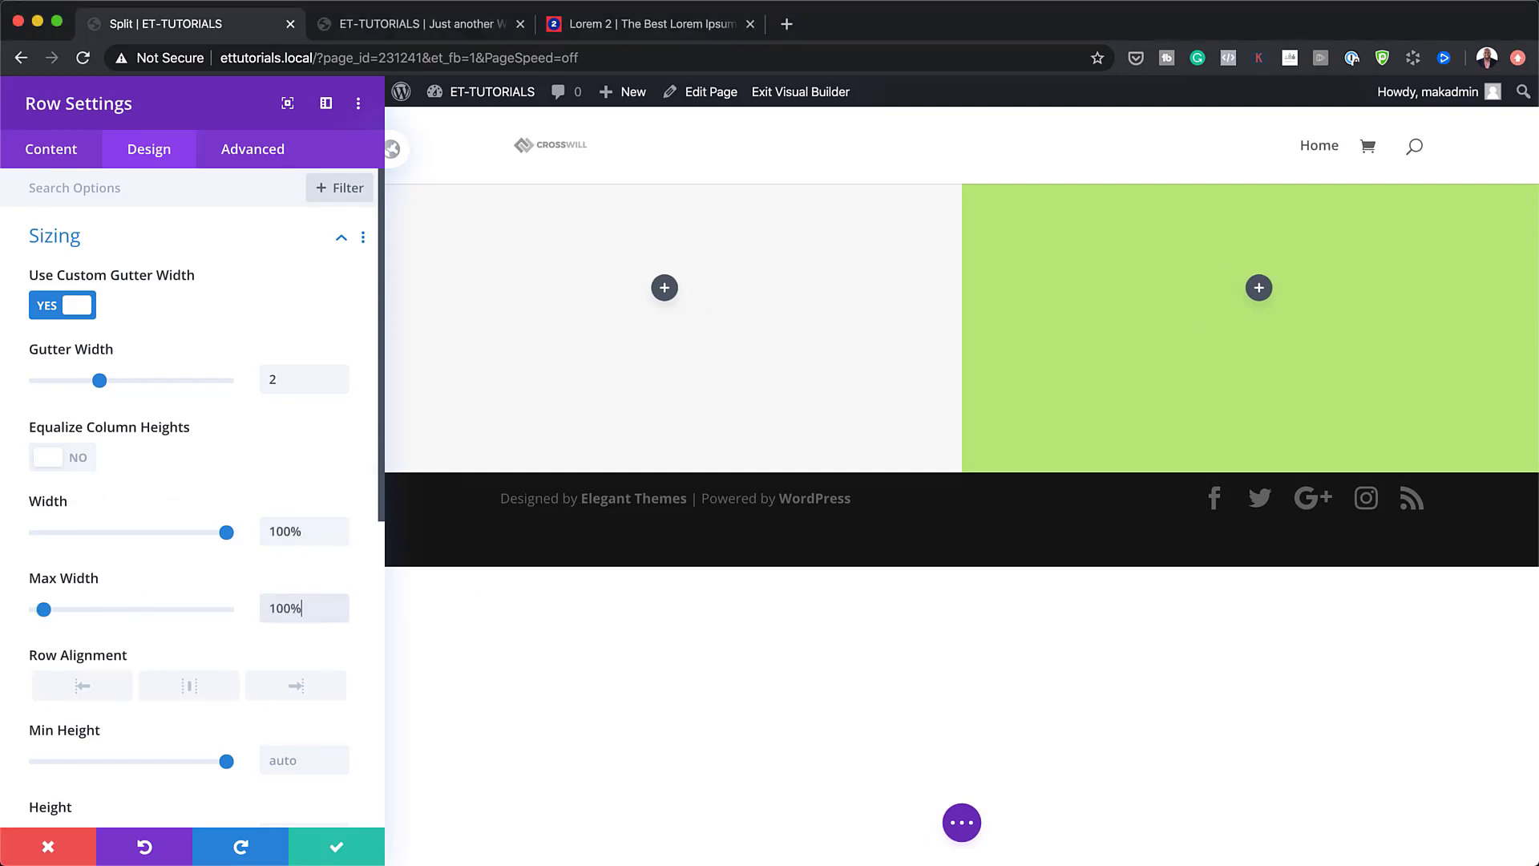
# Set the row's top padding to 2vw and link the bottom padding to the same value.
pyautogui.scroll(-5, 279, 545)
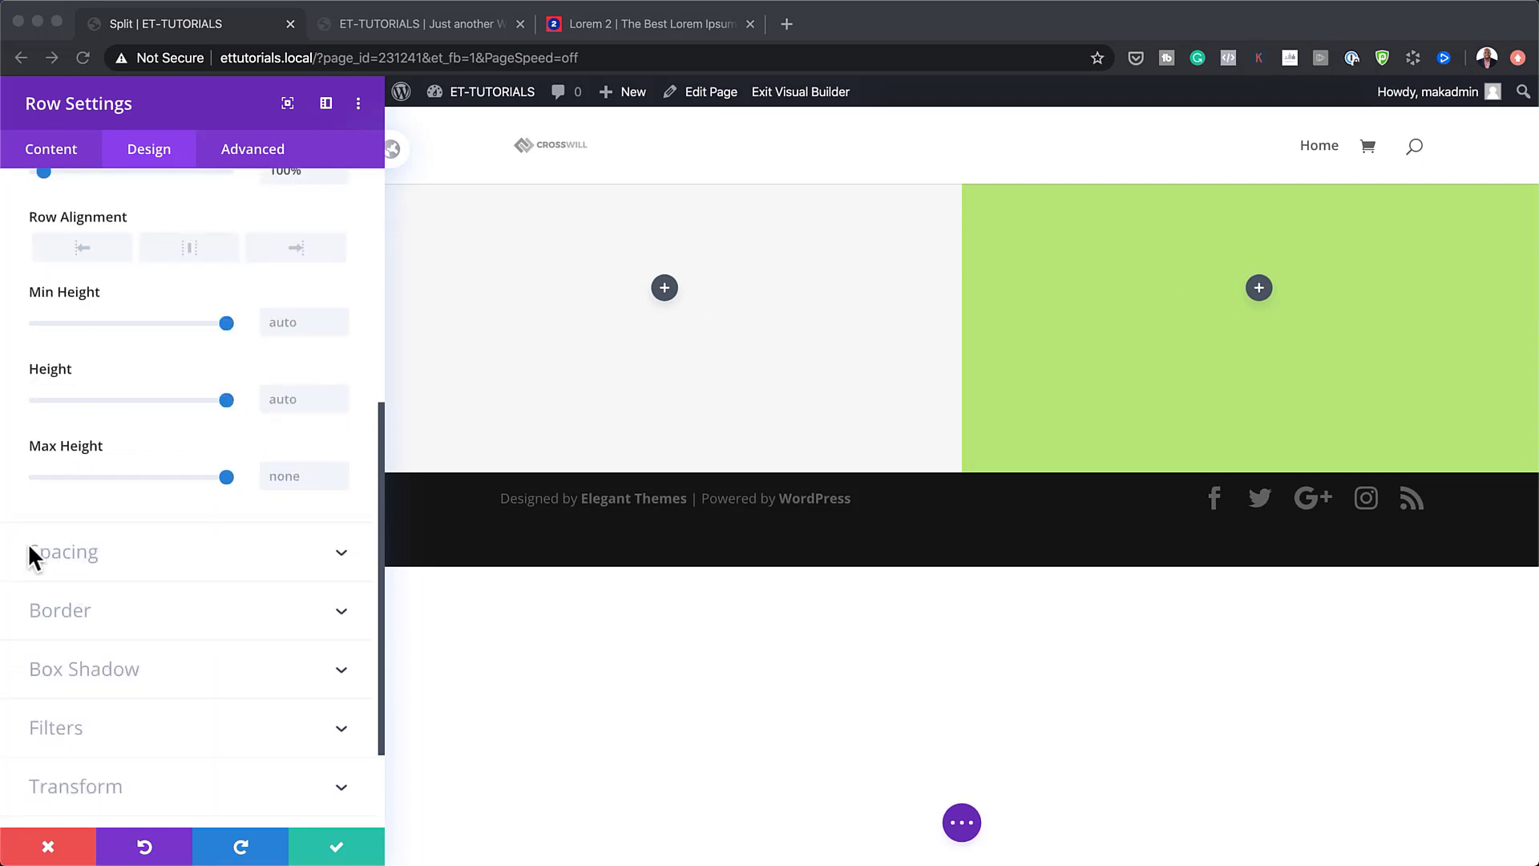
pyautogui.click(44, 554)
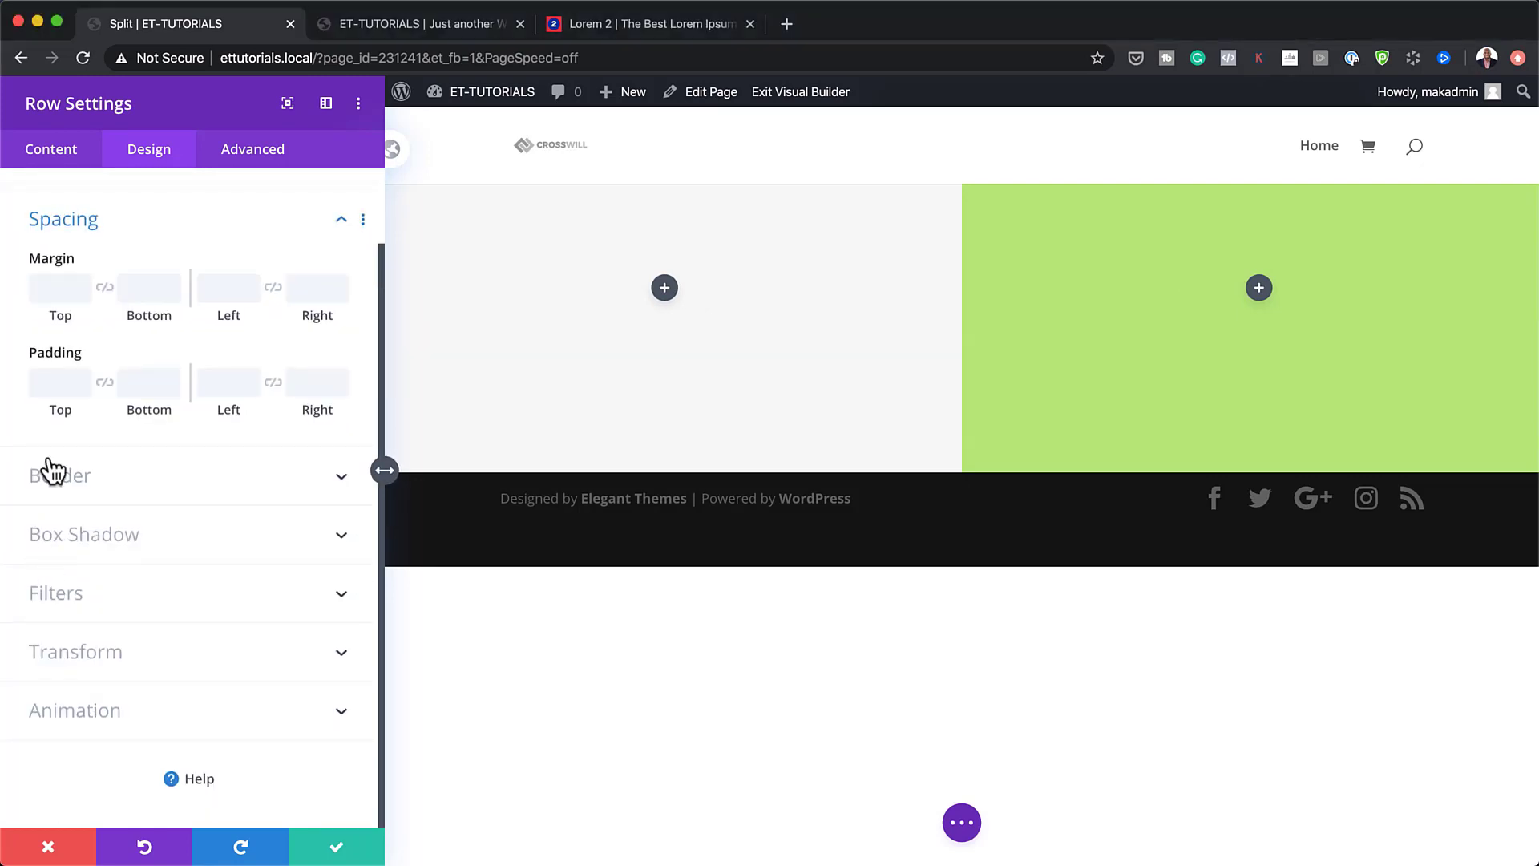
pyautogui.click(45, 380)
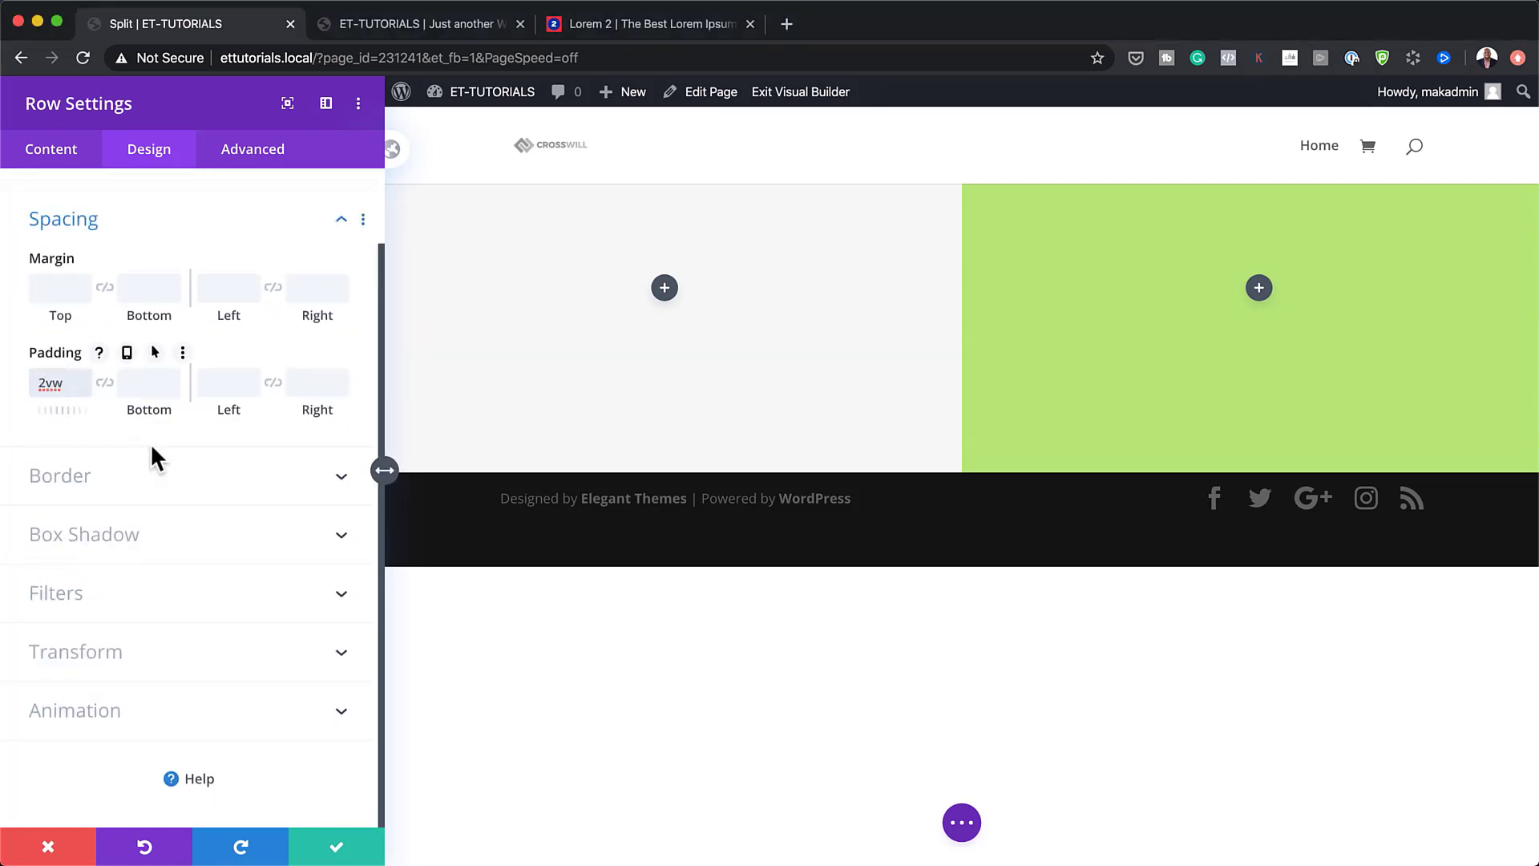
pyautogui.click(105, 384)
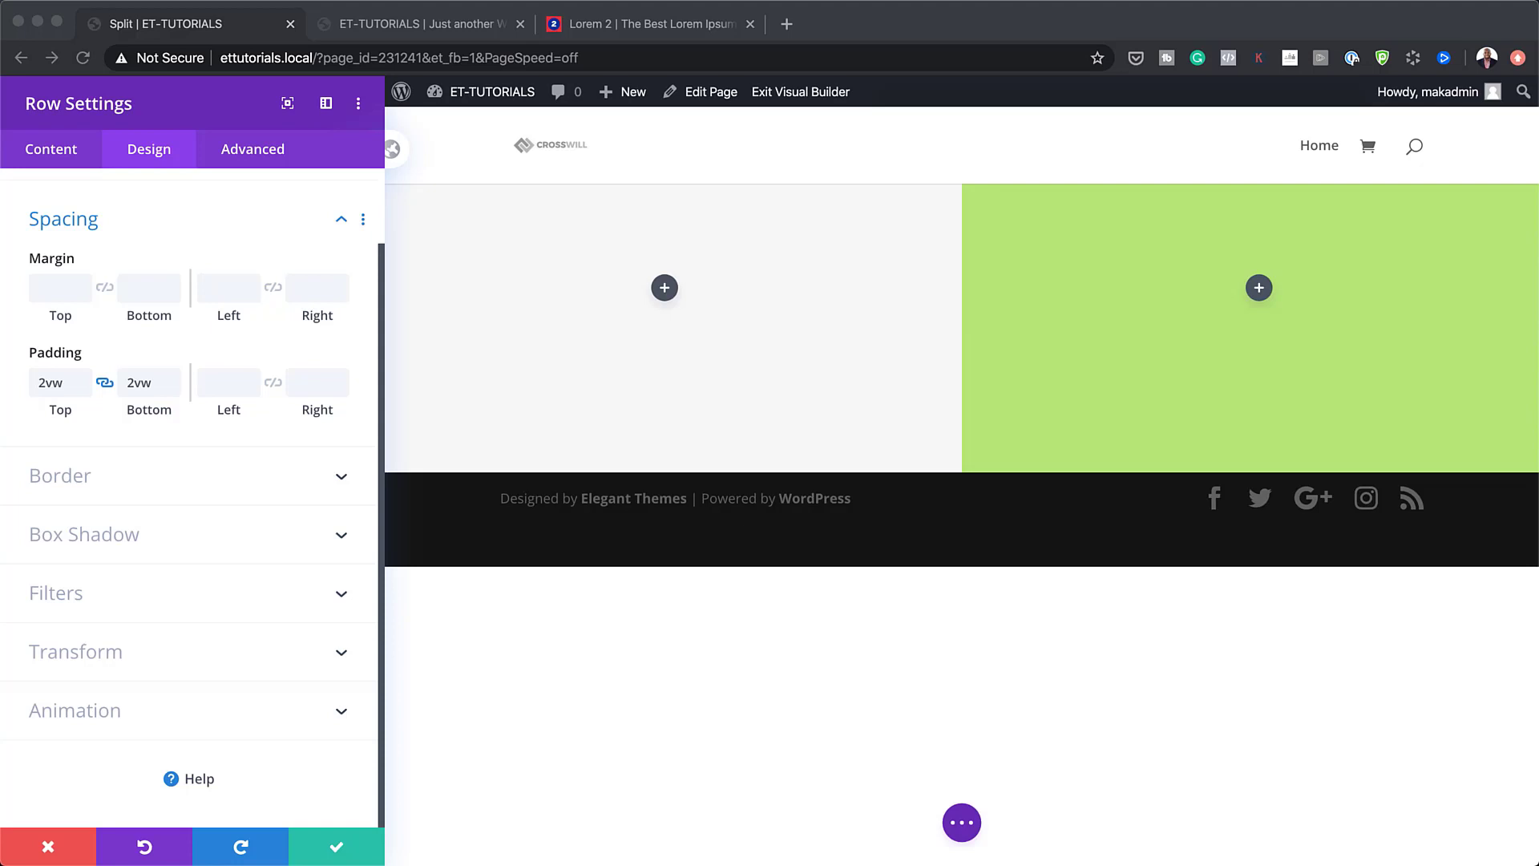
# Apply a vertical Transform Translate of -2vw to the row's first column and return to the row settings.
pyautogui.click(64, 148)
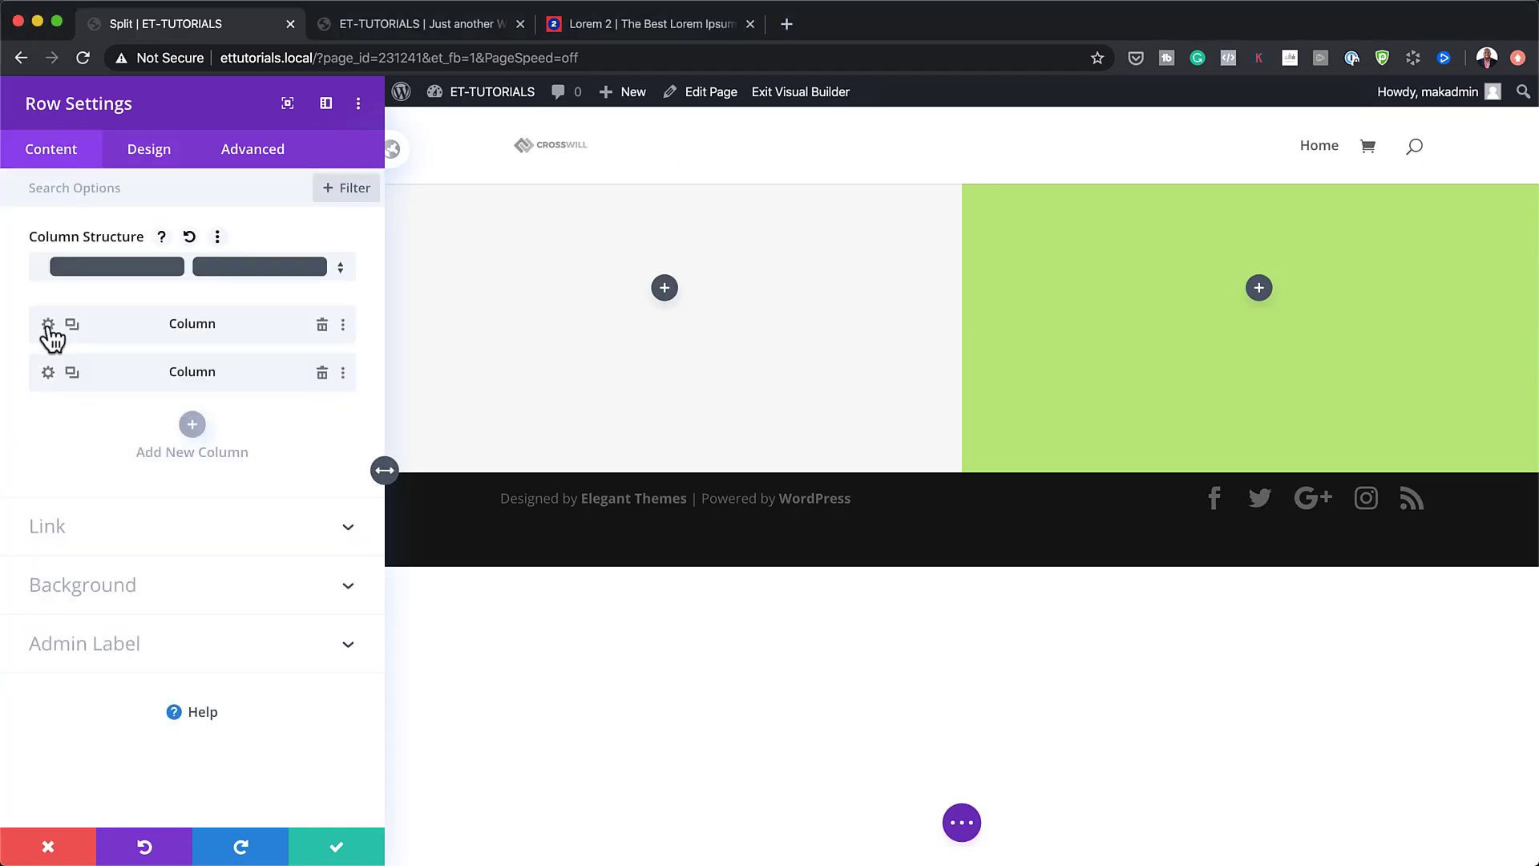
pyautogui.click(48, 325)
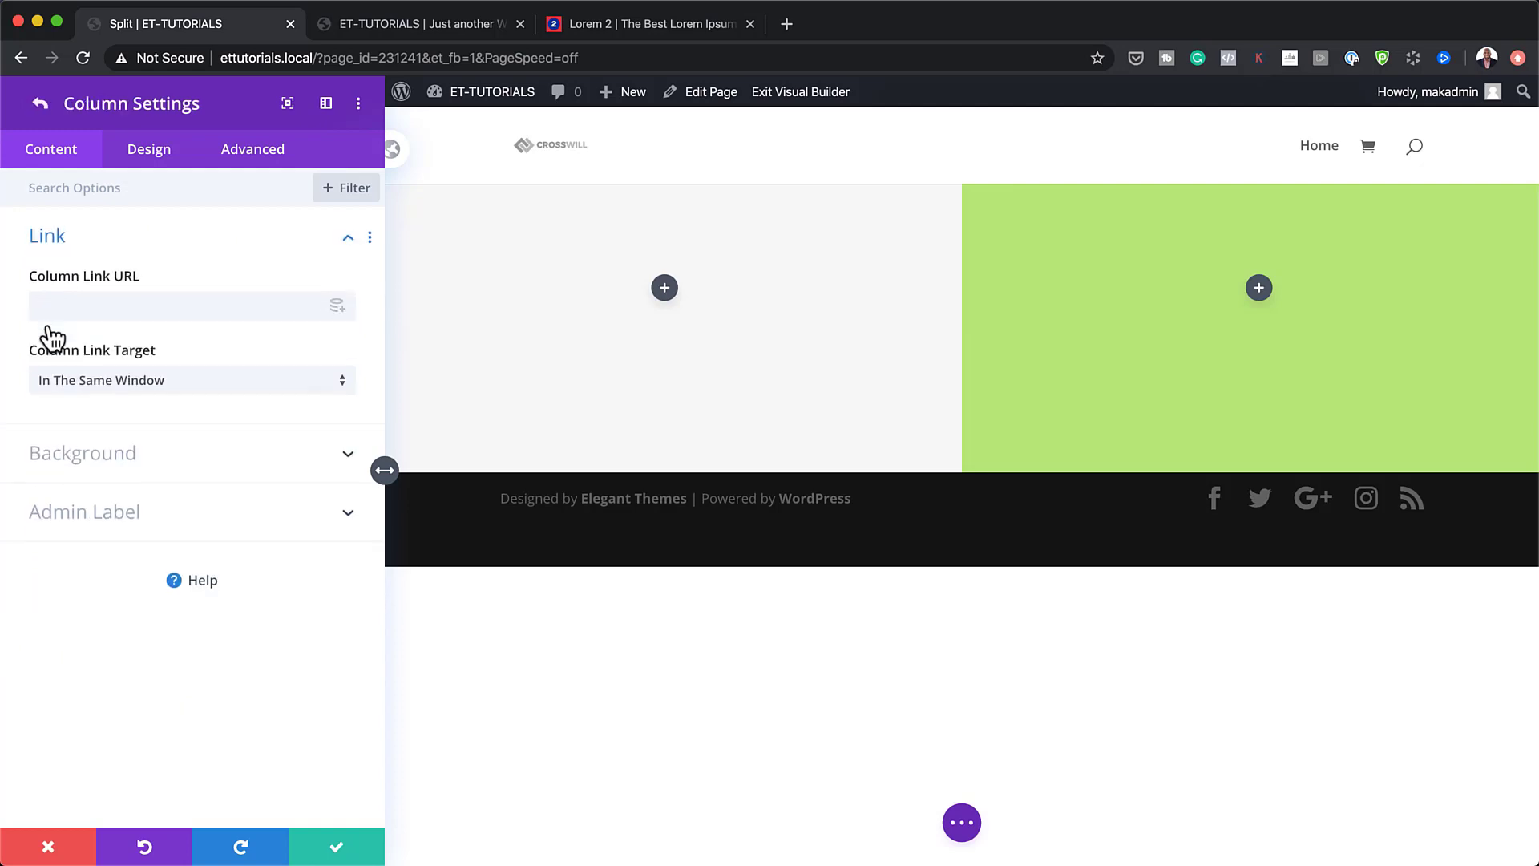
pyautogui.click(152, 162)
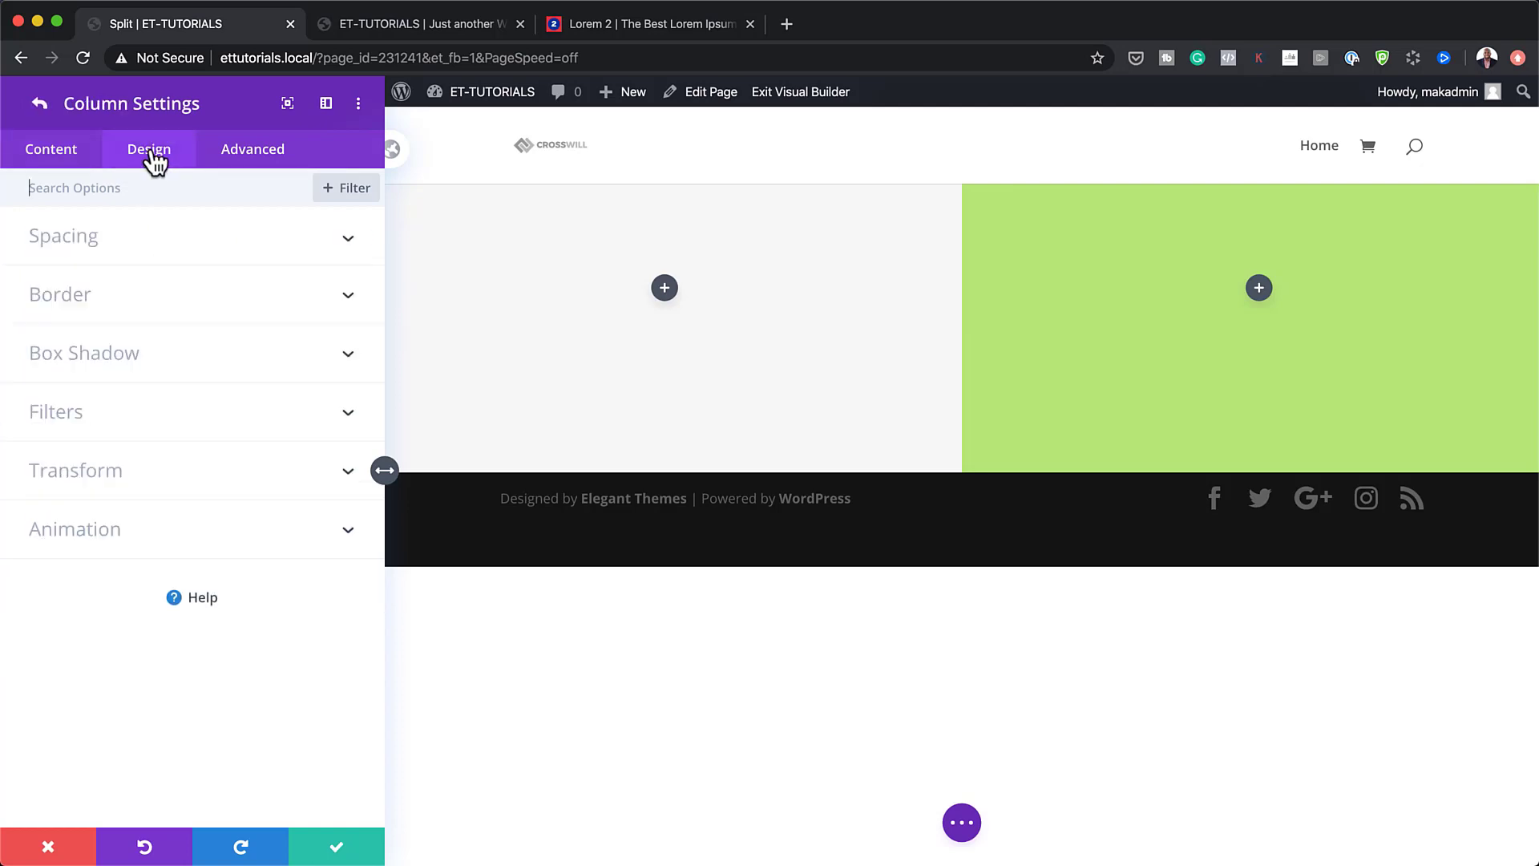
pyautogui.click(111, 473)
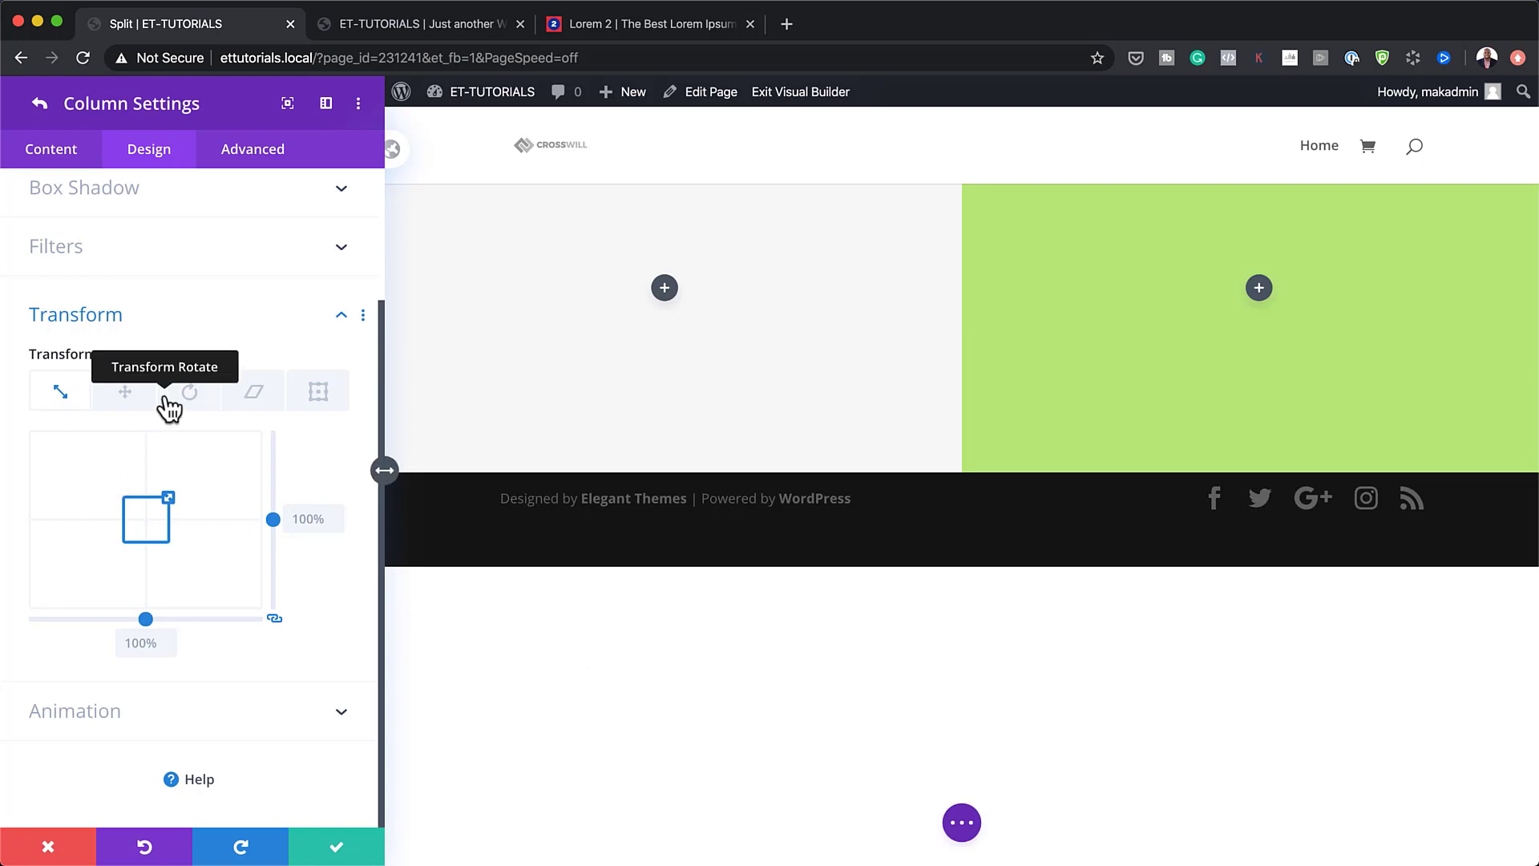
pyautogui.click(125, 393)
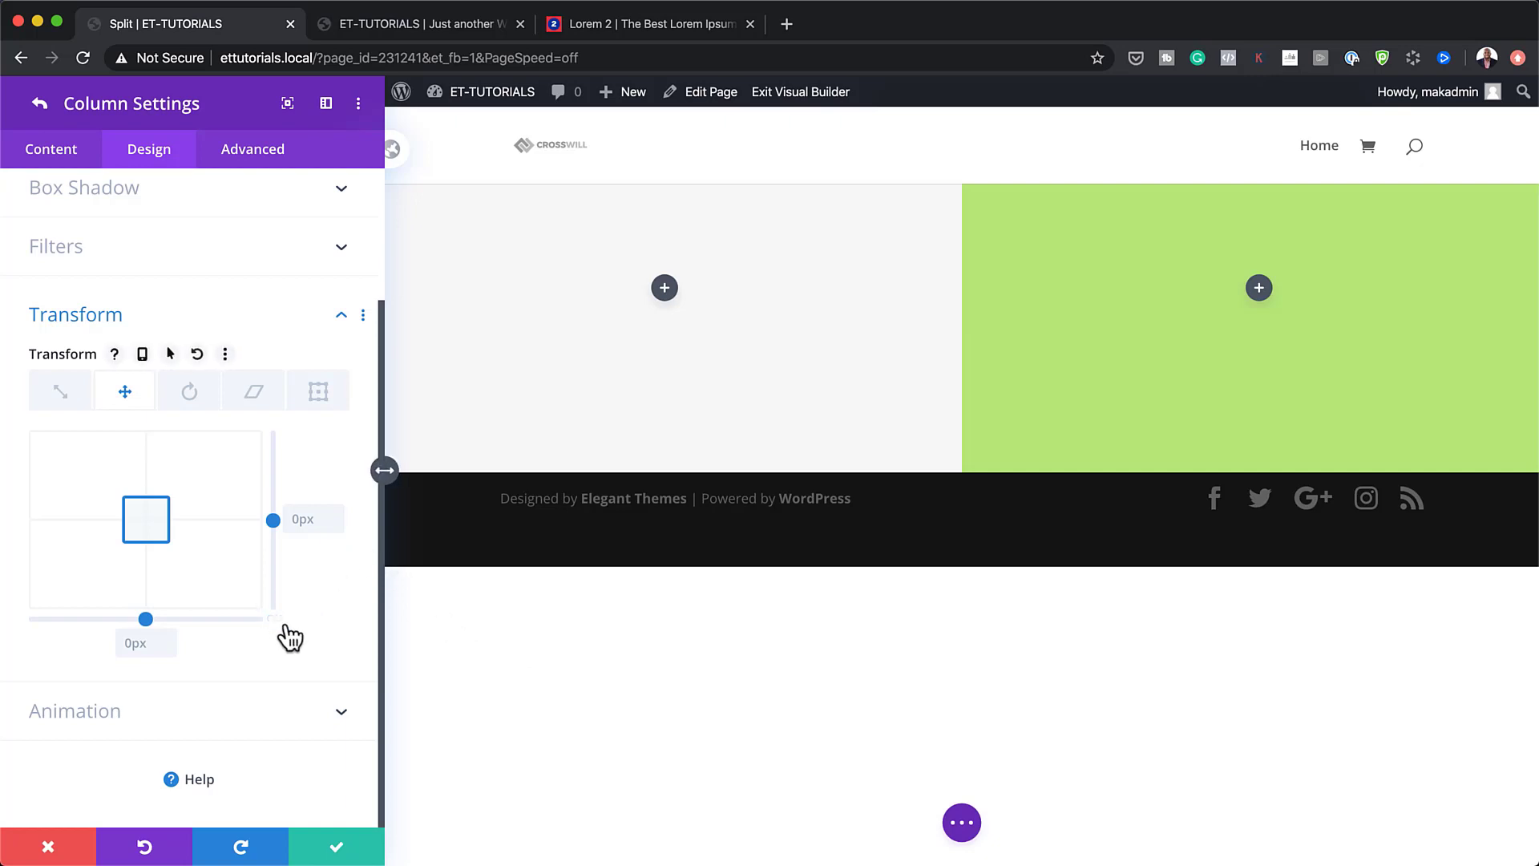
pyautogui.click(302, 519)
pyautogui.write('-2vw')
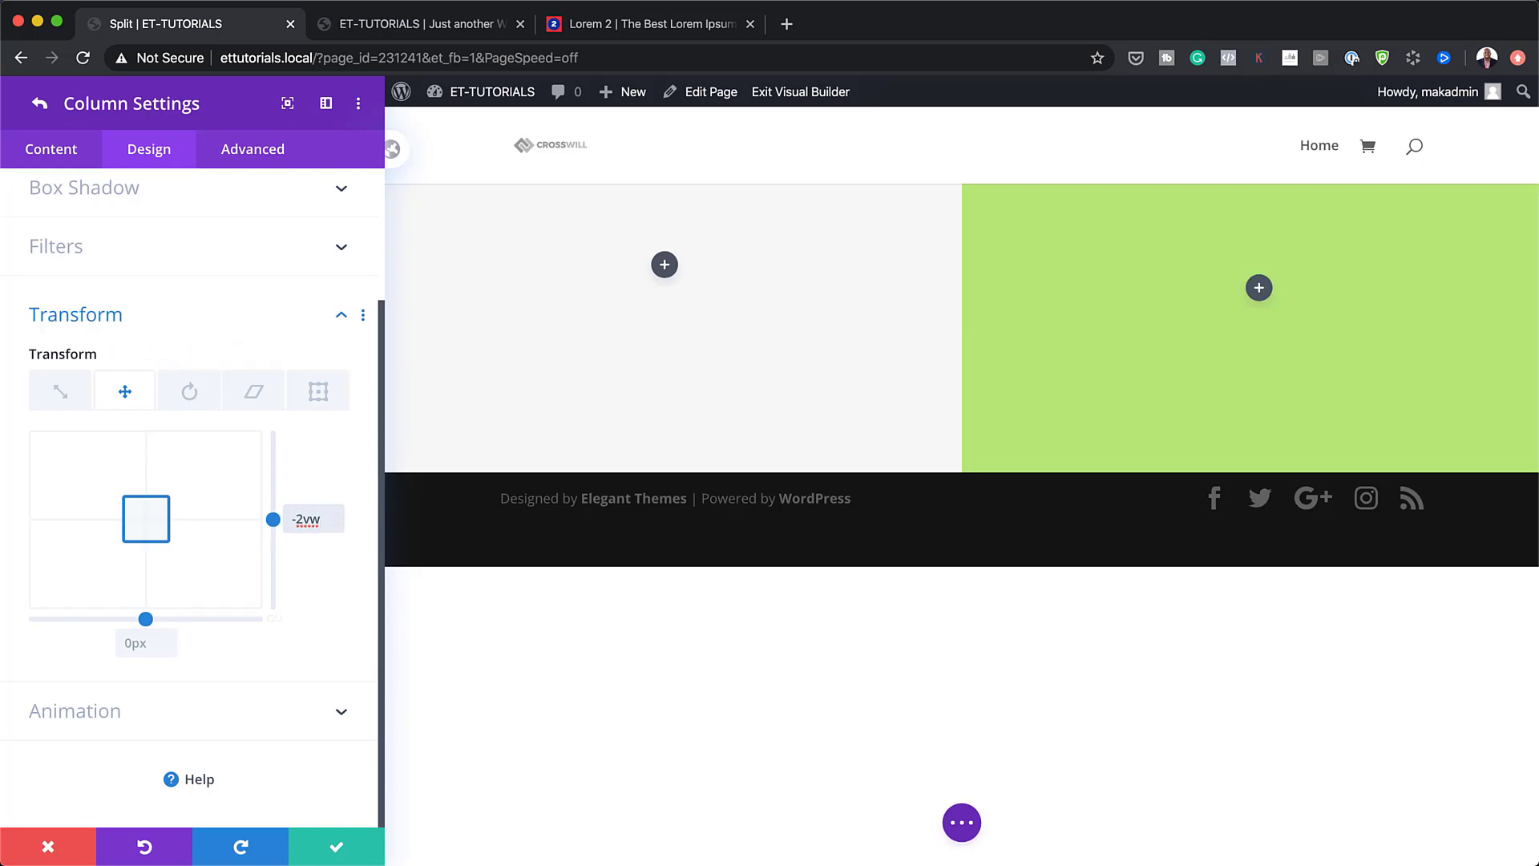
pyautogui.press('super+Tab')
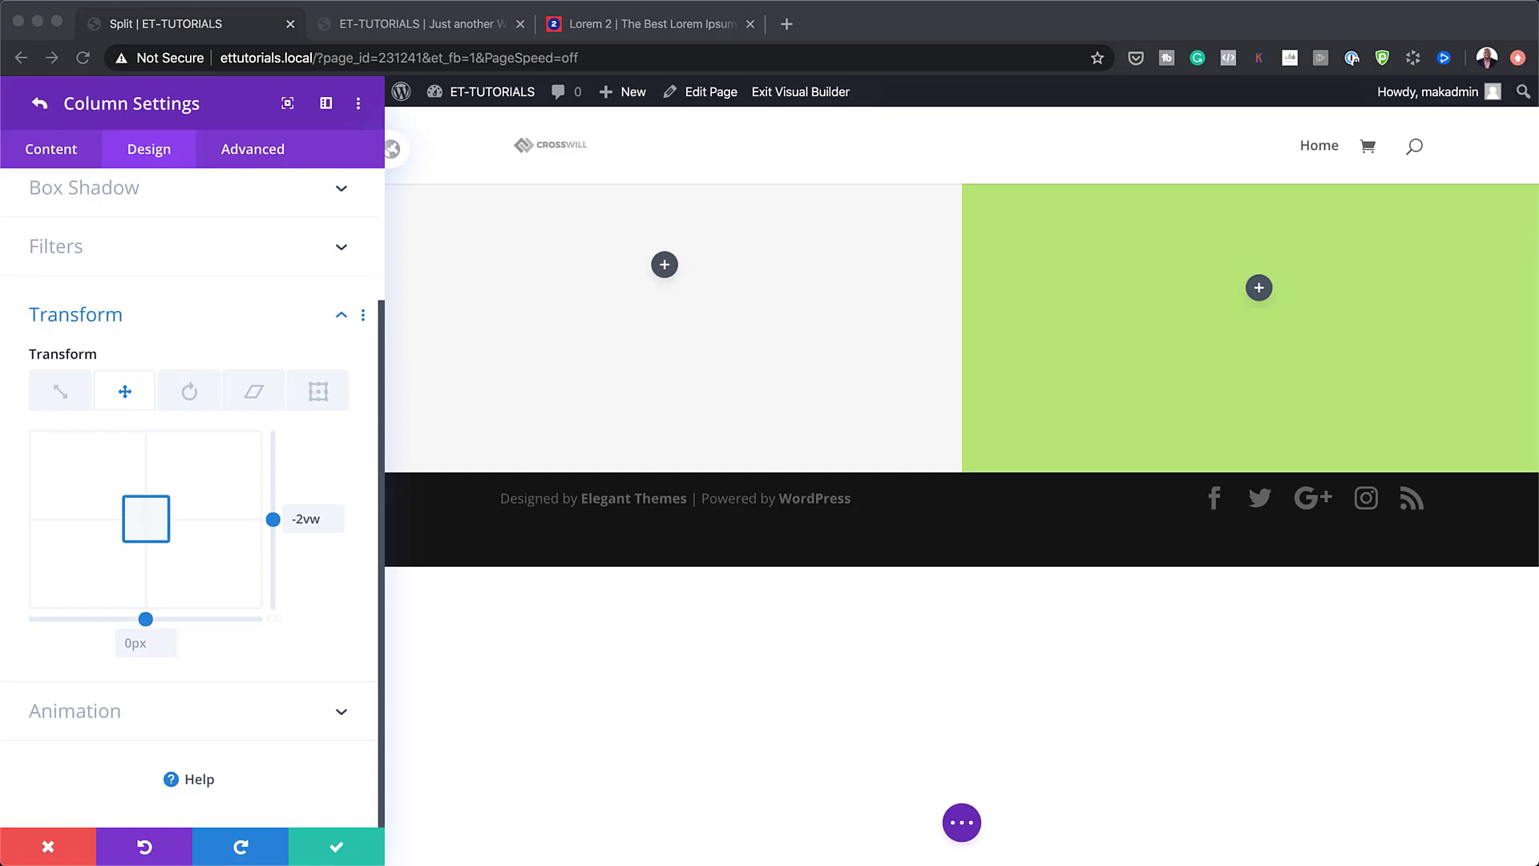
pyautogui.click(41, 106)
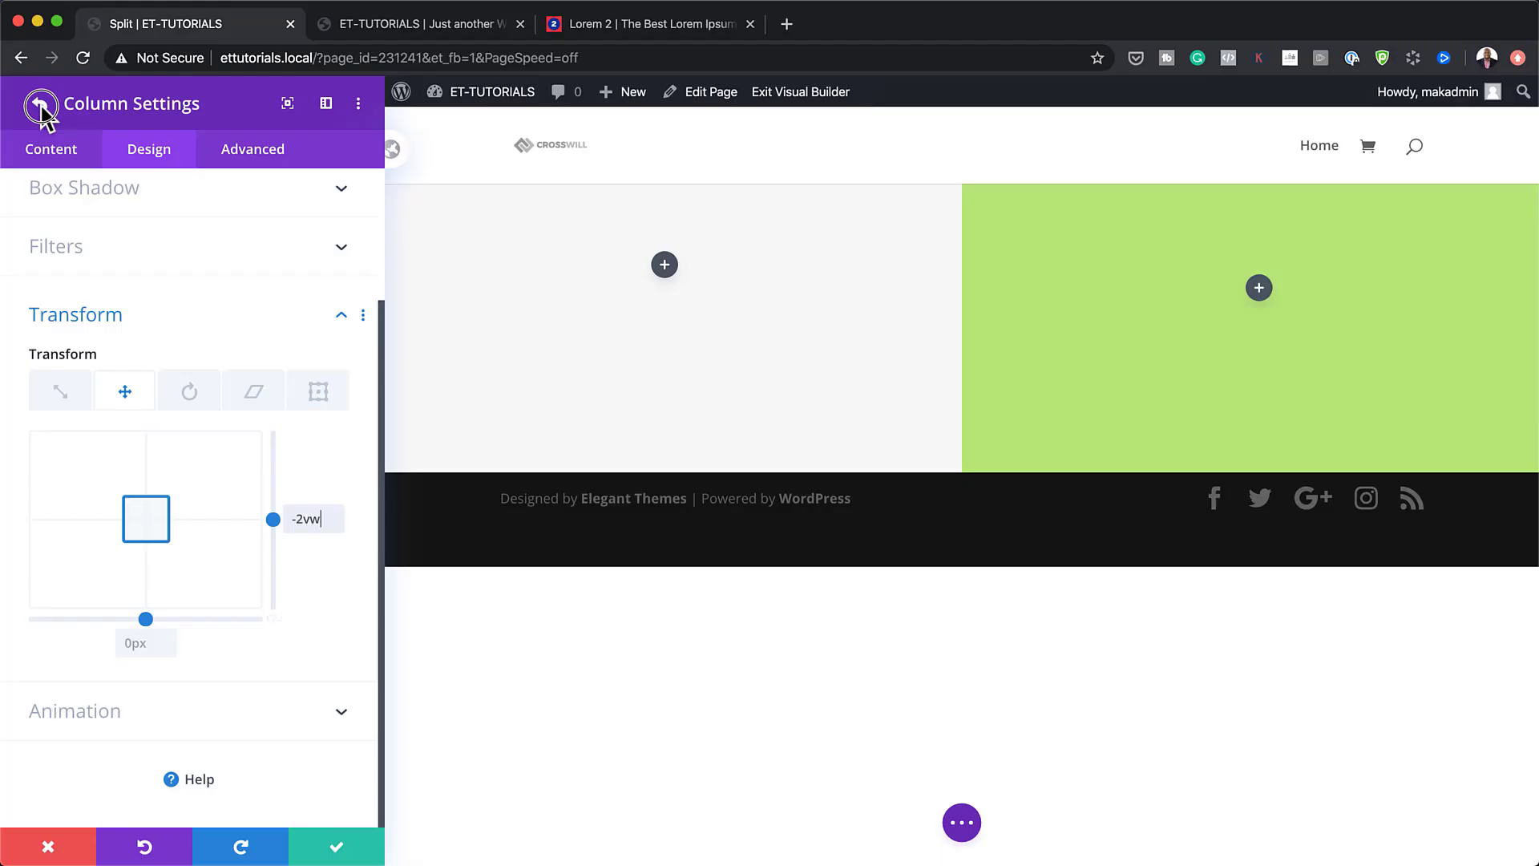
pyautogui.click(42, 105)
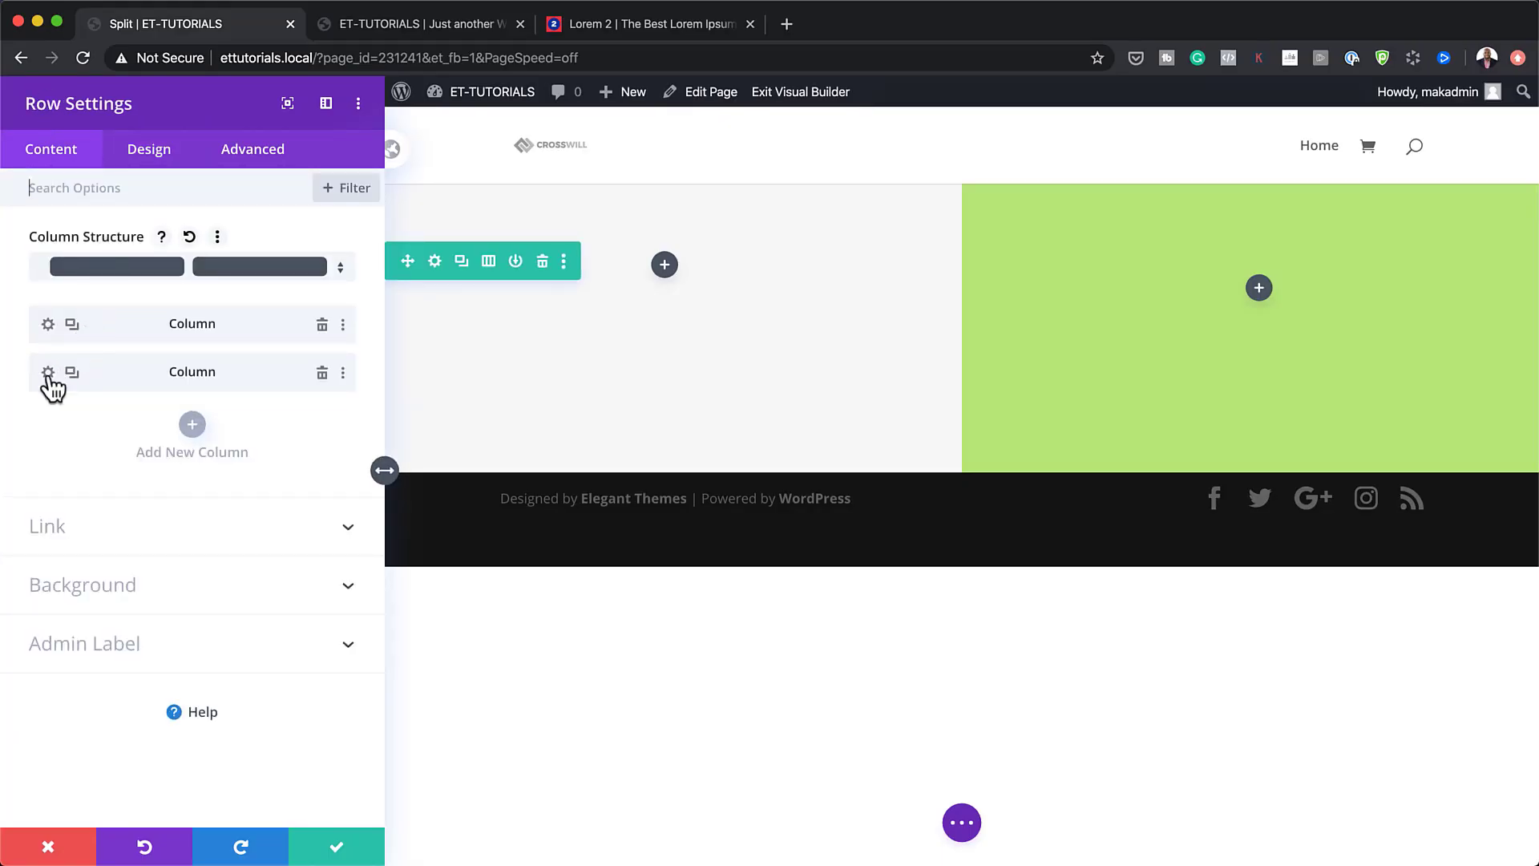
# Apply a vertical Transform Translate of 2vw to the row's second column and save the row settings.
pyautogui.click(49, 372)
pyautogui.click(148, 153)
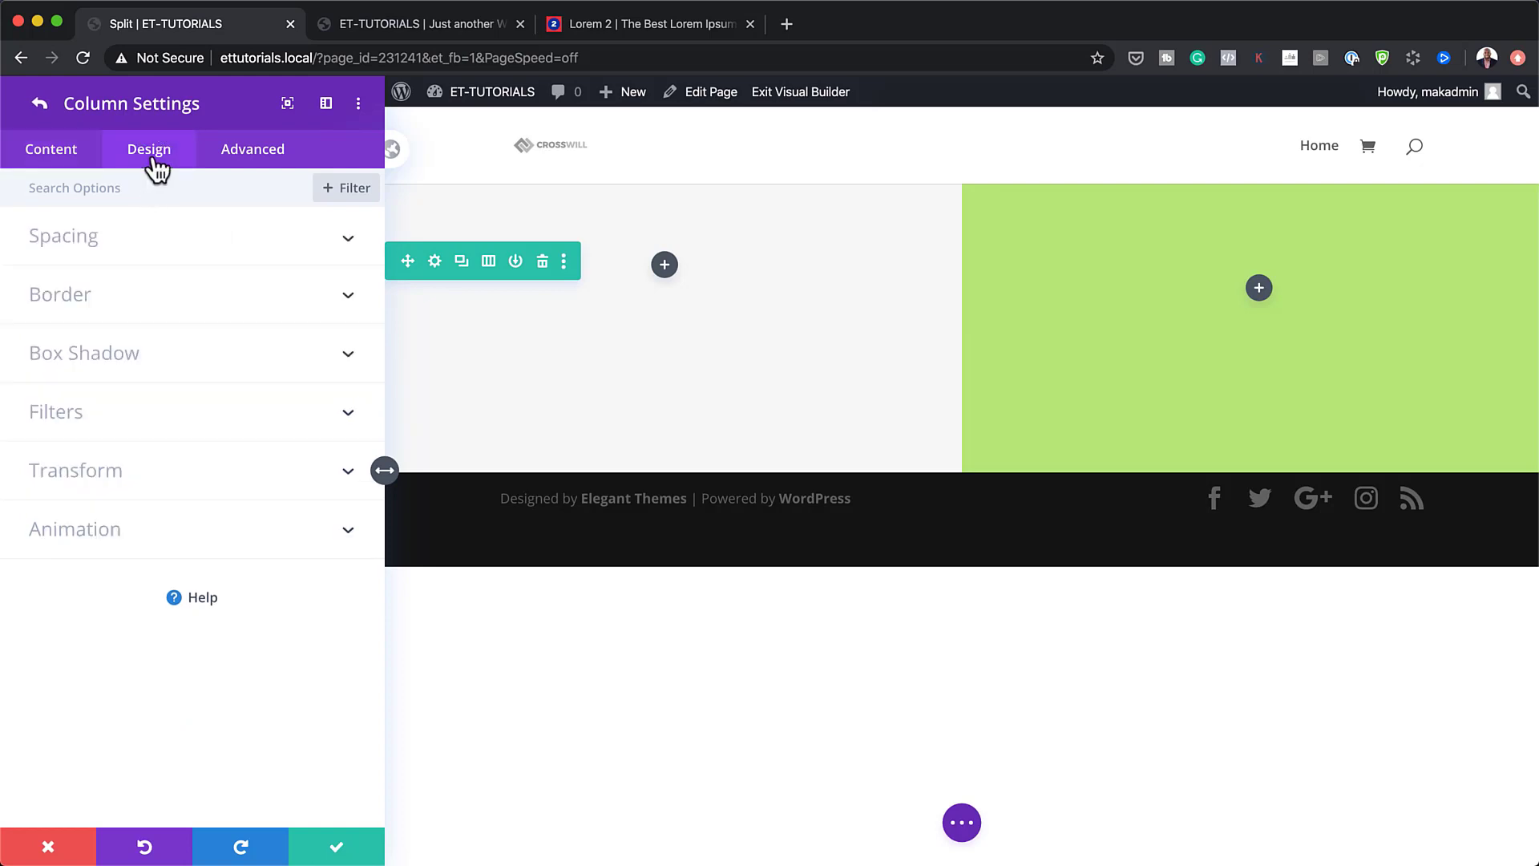
pyautogui.click(104, 479)
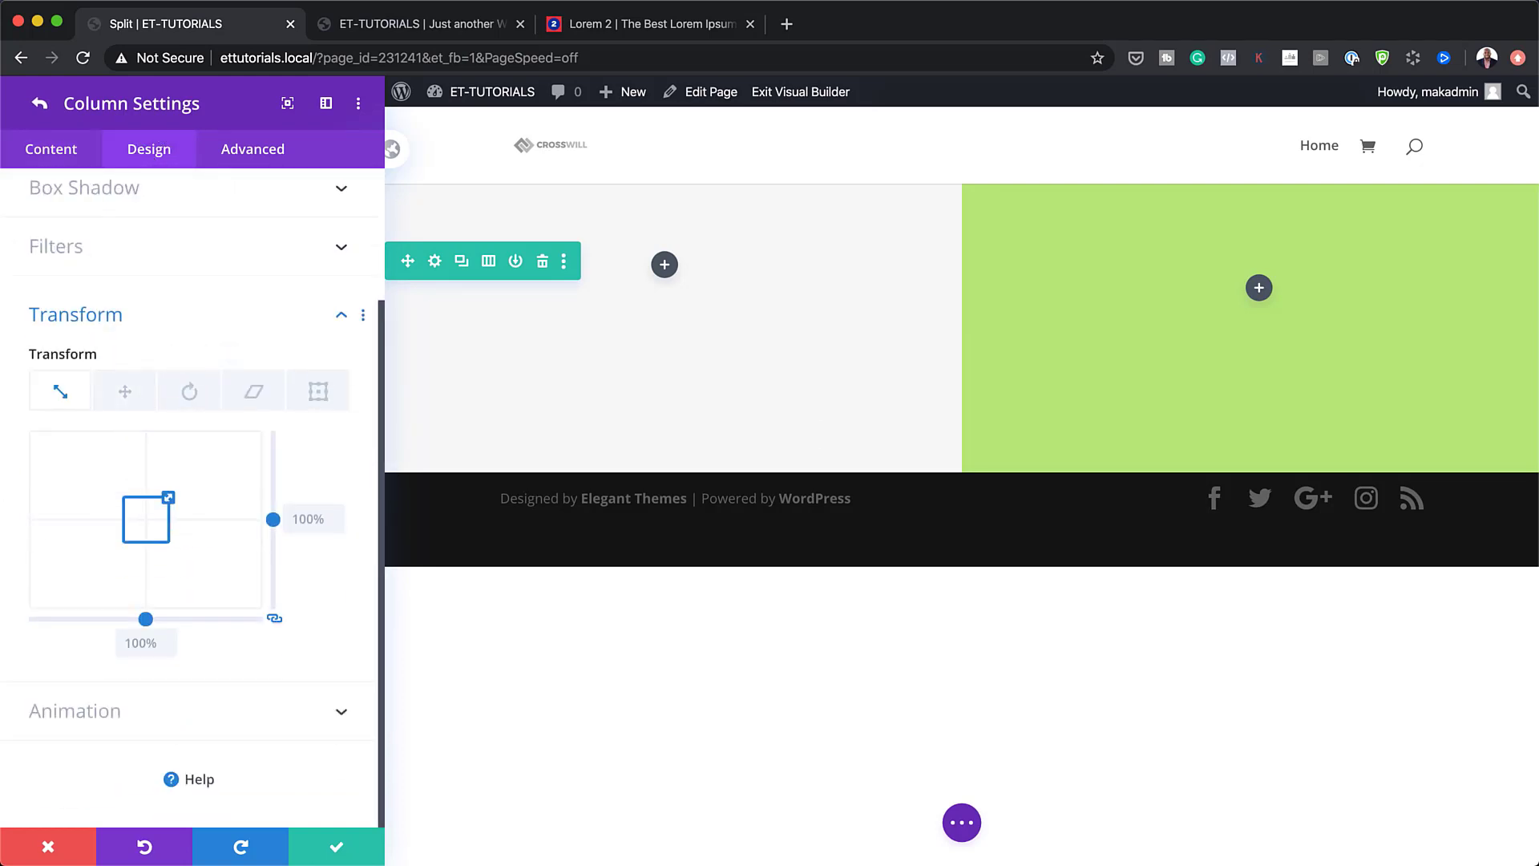
pyautogui.click(126, 394)
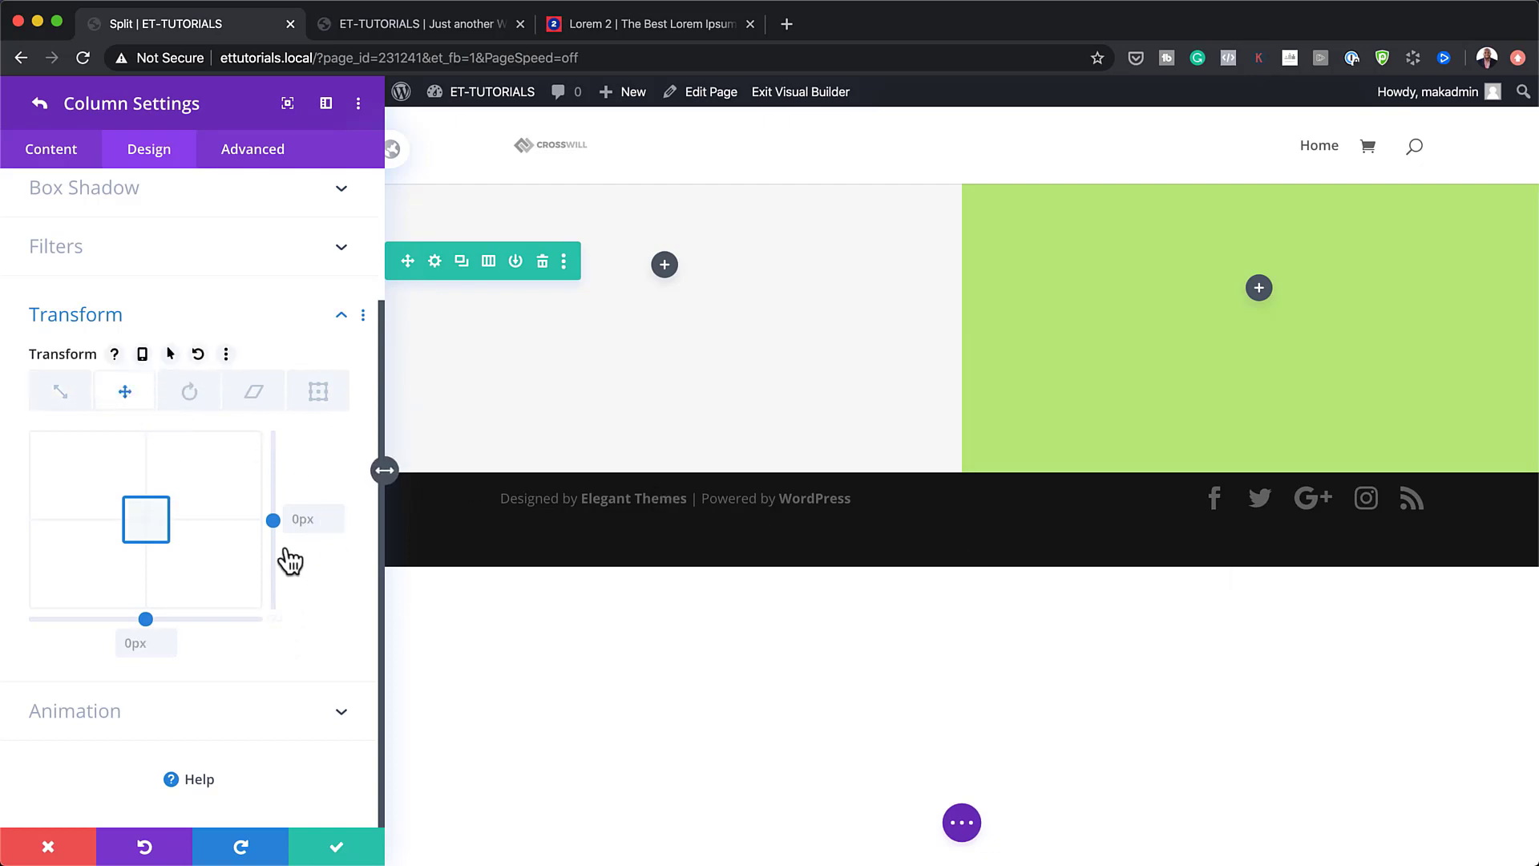
pyautogui.click(299, 521)
pyautogui.write('2vw')
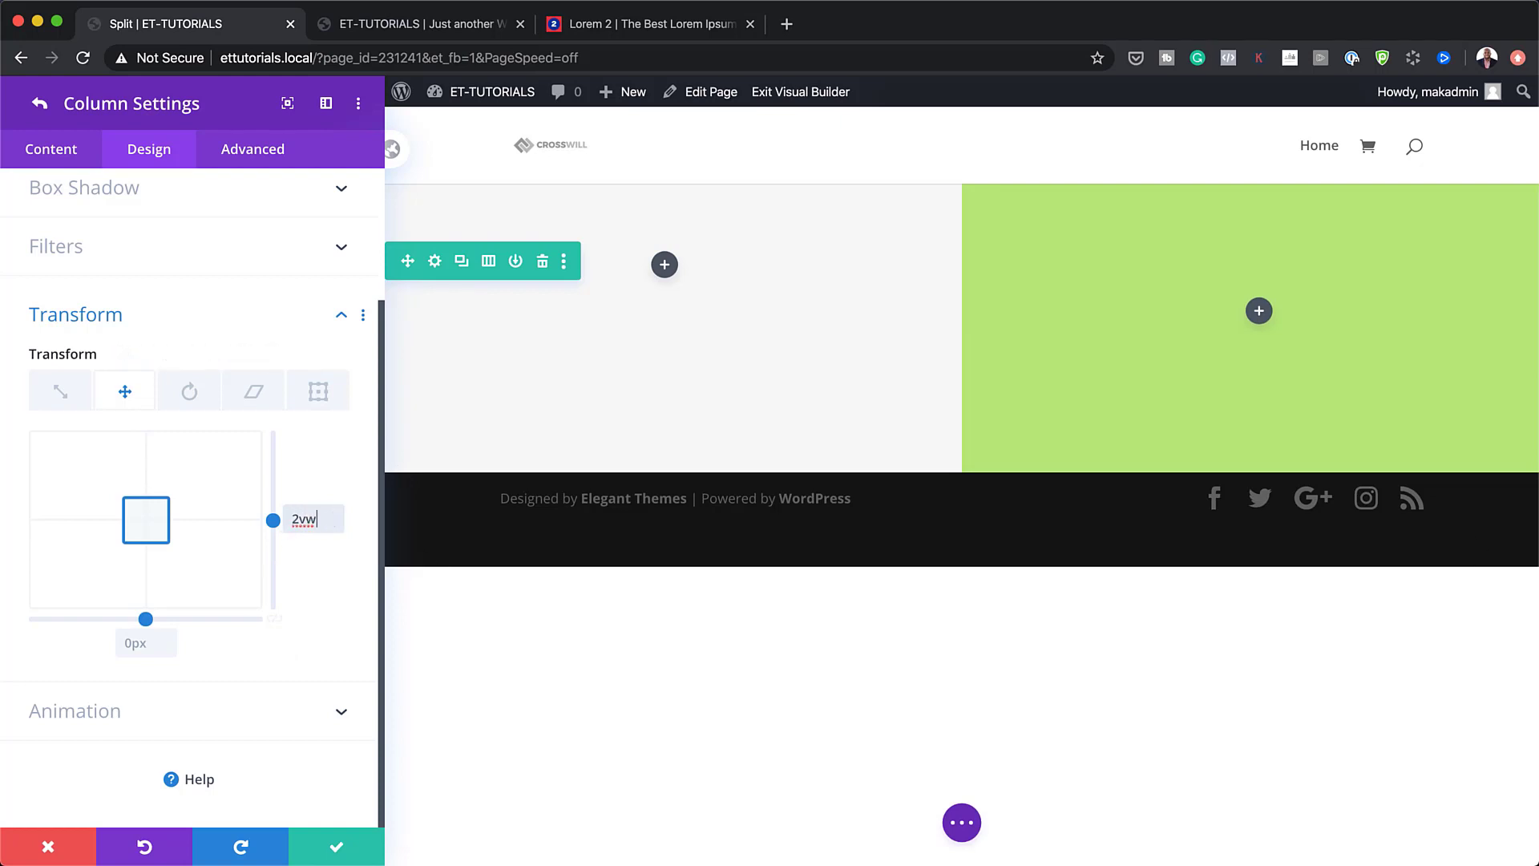
pyautogui.click(342, 848)
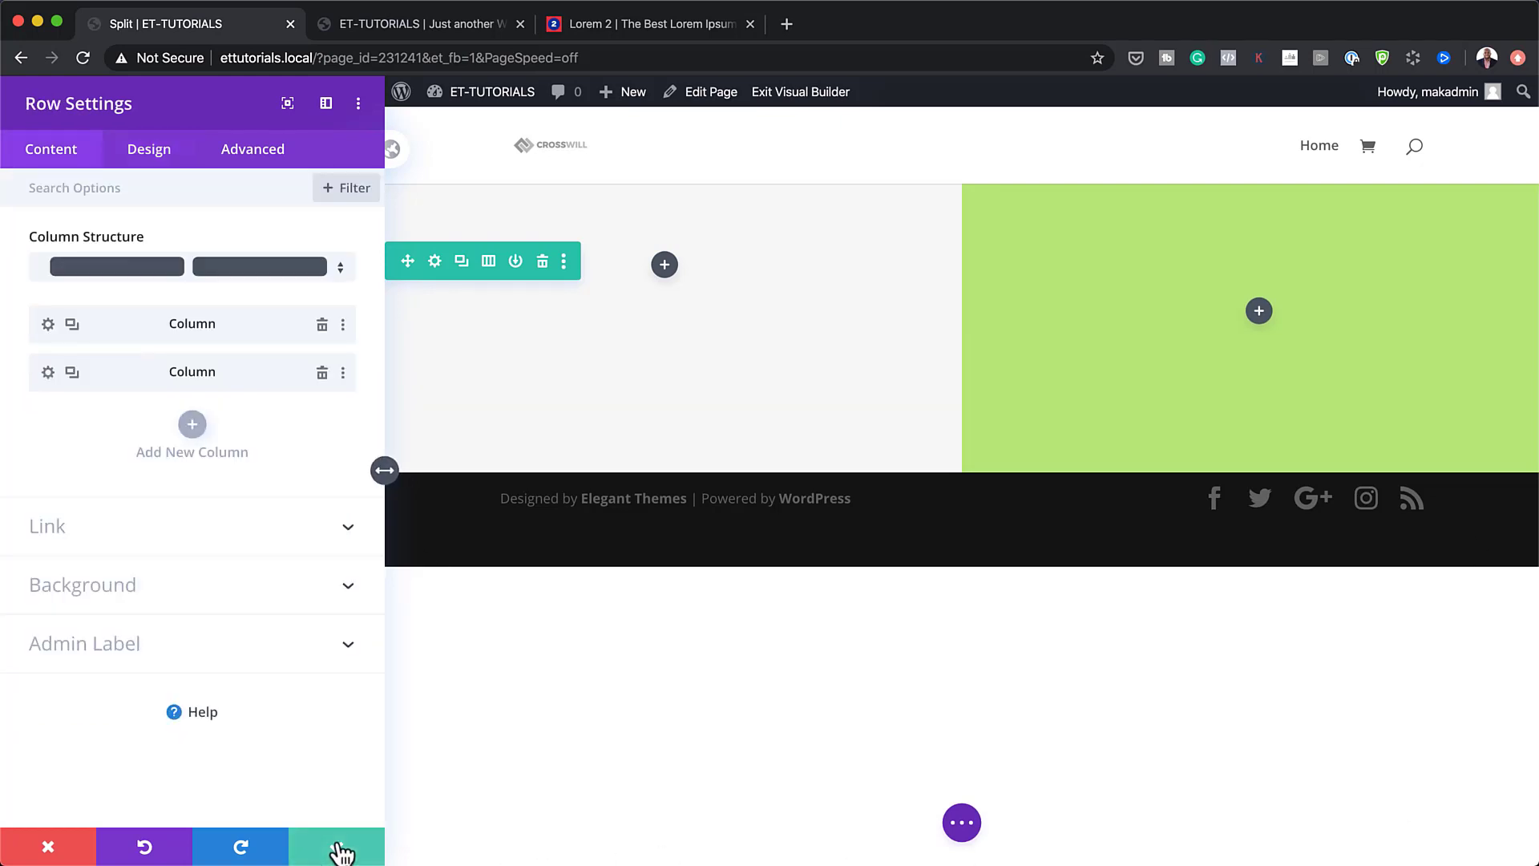
pyautogui.click(343, 852)
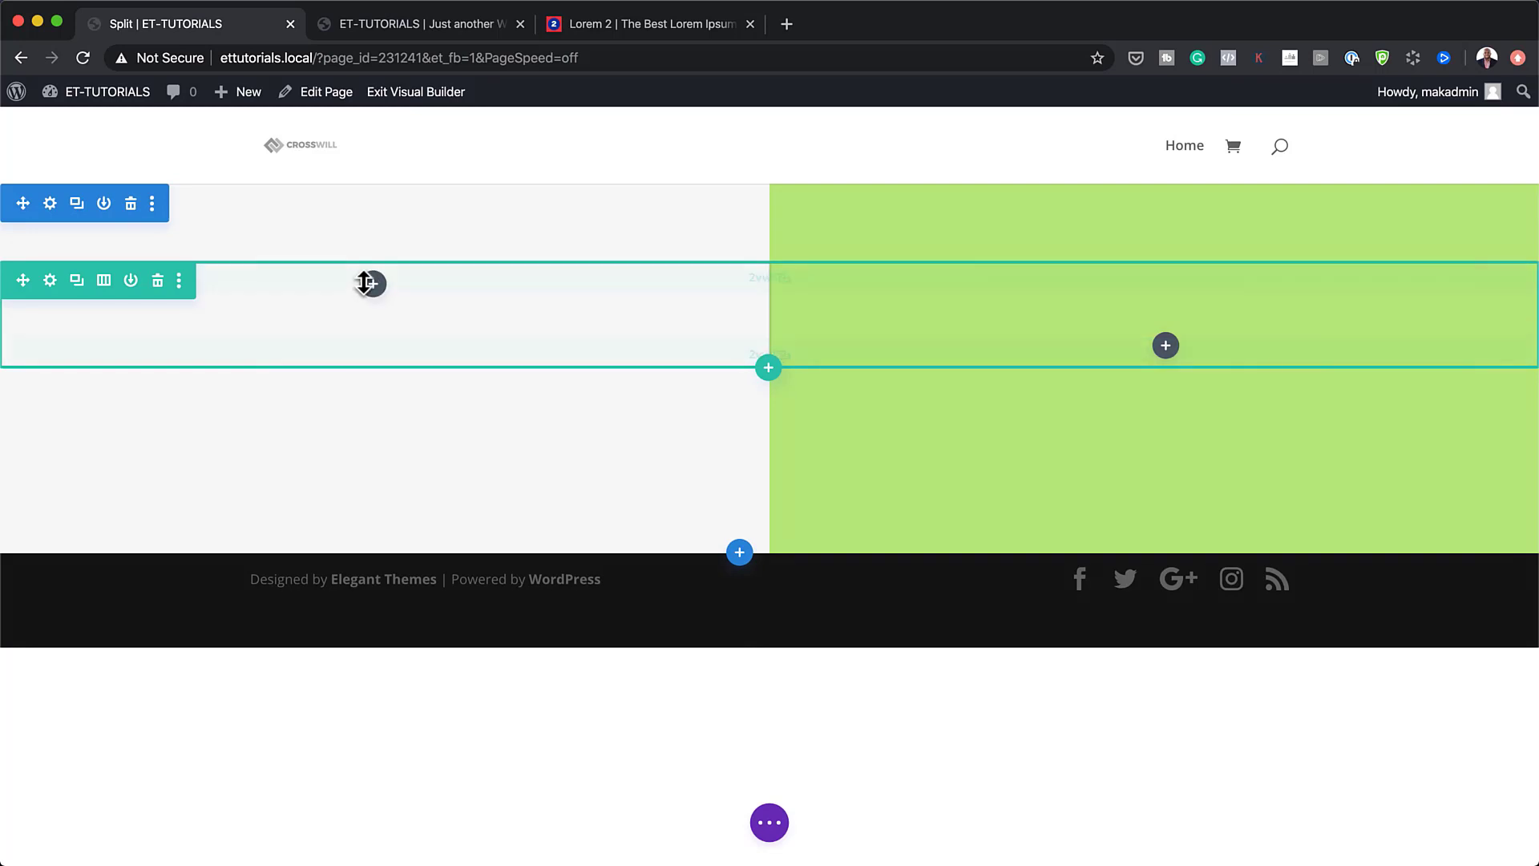
# Insert a Text module into the first column on the grey half of the section.
pyautogui.click(373, 288)
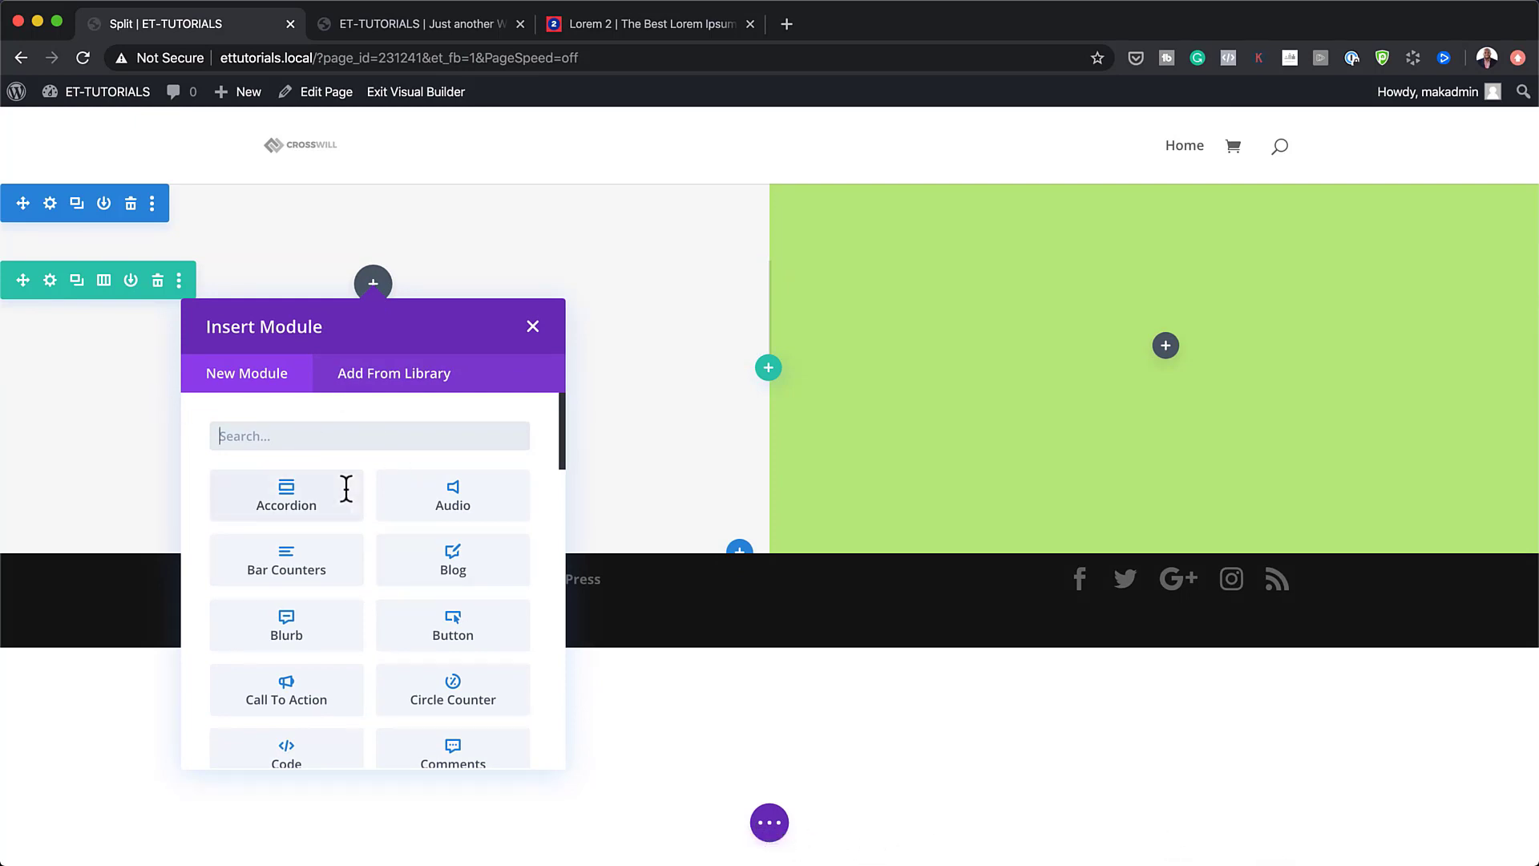
pyautogui.write('text')
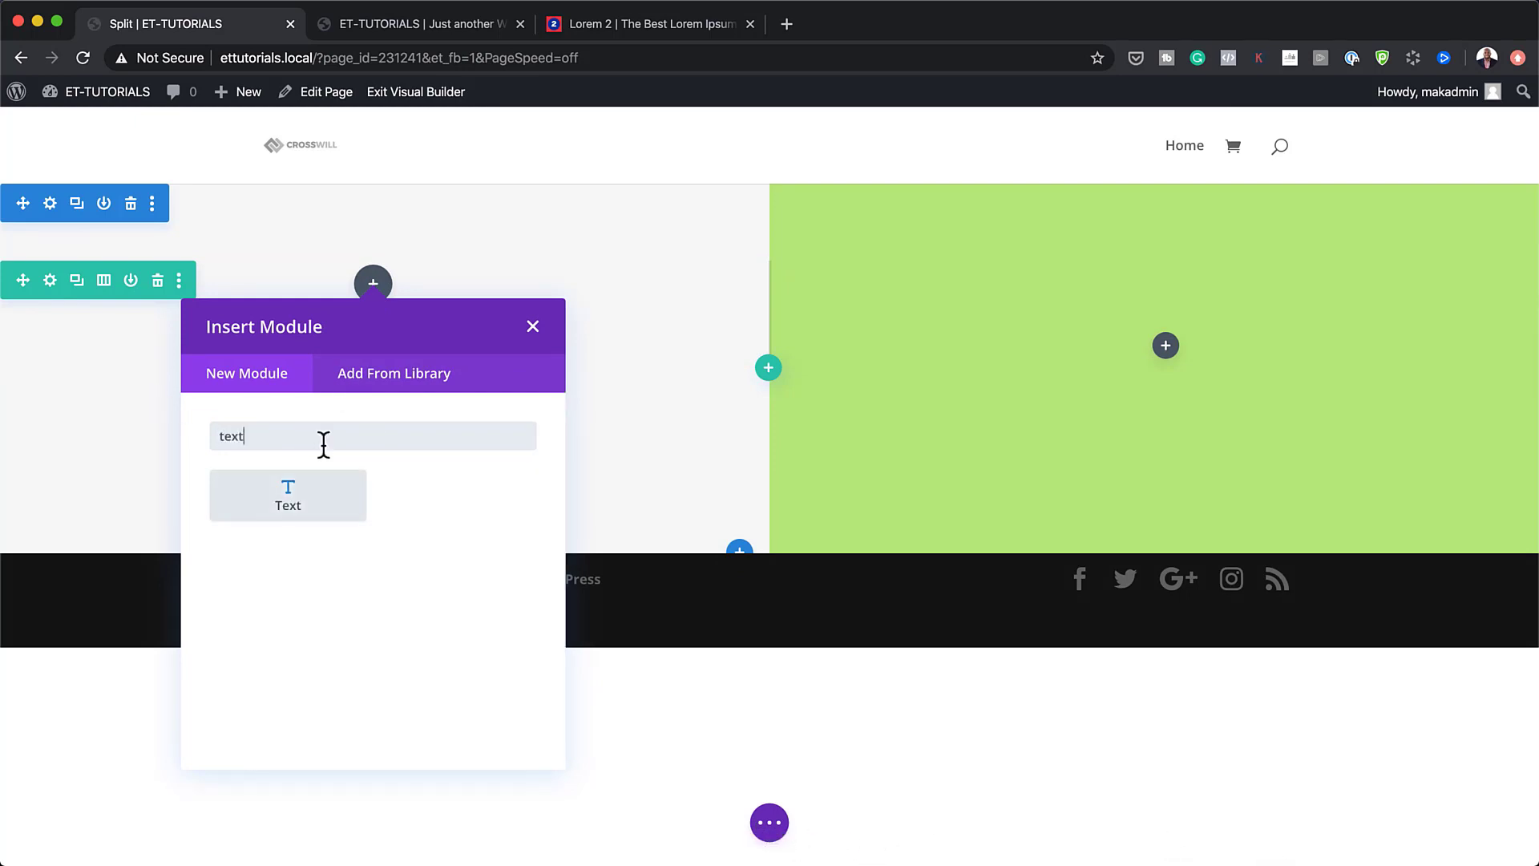
pyautogui.click(285, 497)
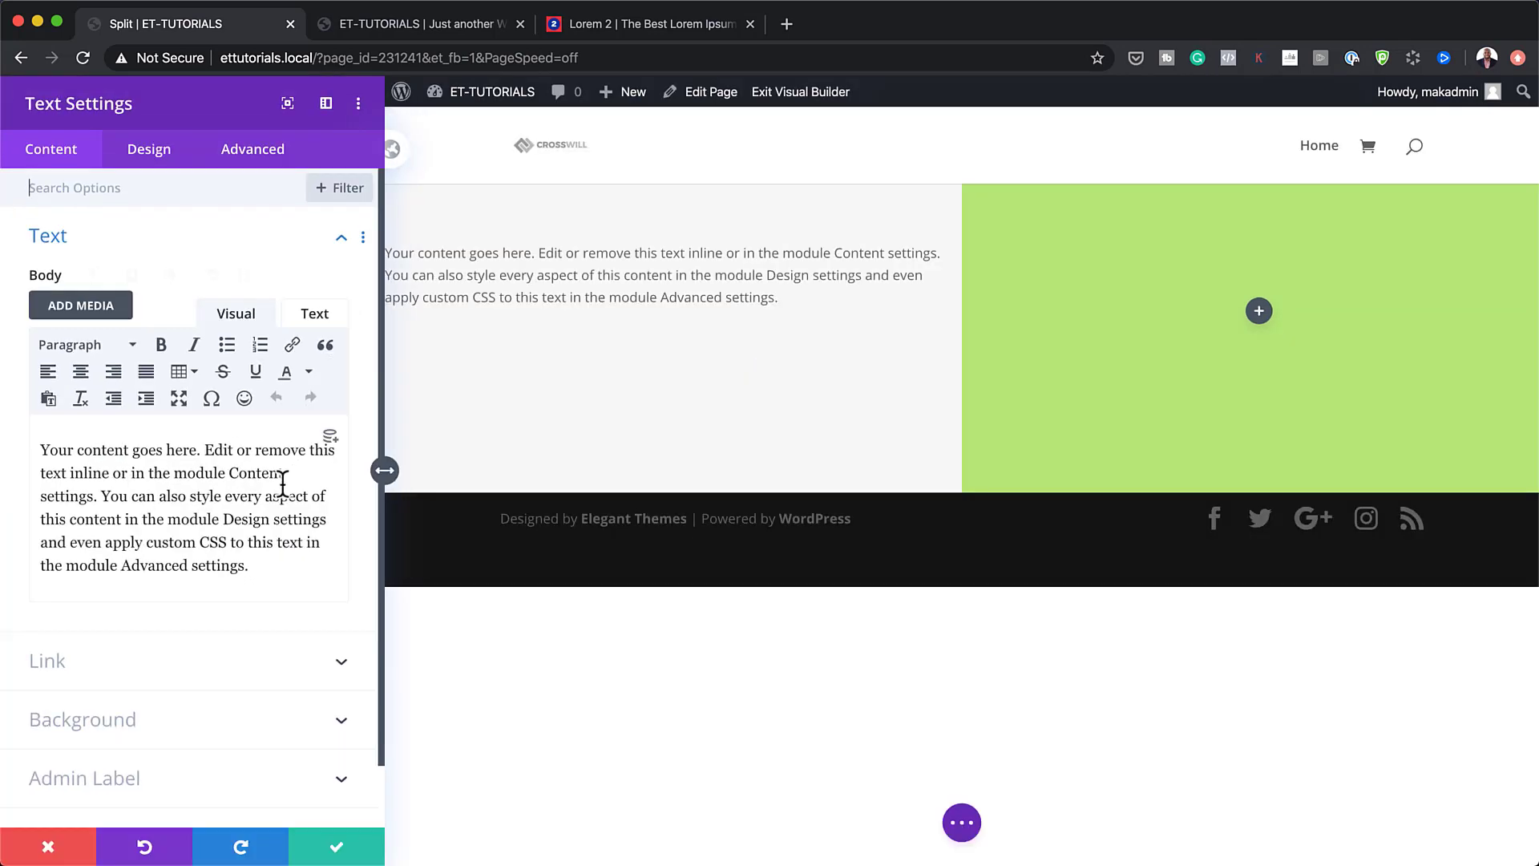
# Replace the Text module's placeholder body with "Live" and format it as Heading 2.
pyautogui.moveTo(275, 570); pyautogui.dragTo(2, 411)
pyautogui.write('LI')
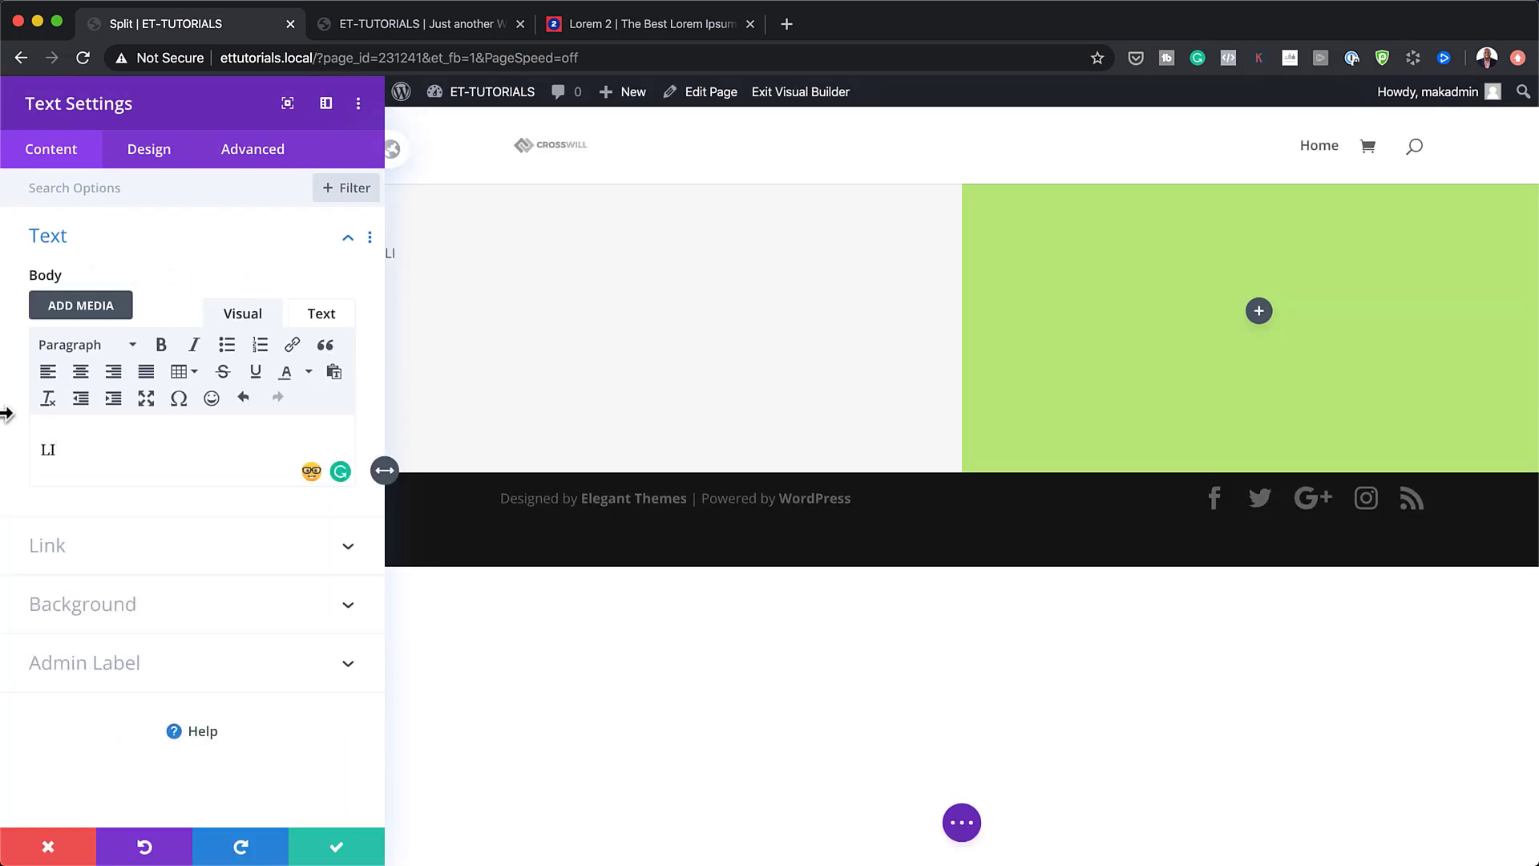
pyautogui.write('ive')
pyautogui.moveTo(70, 450); pyautogui.dragTo(27, 447)
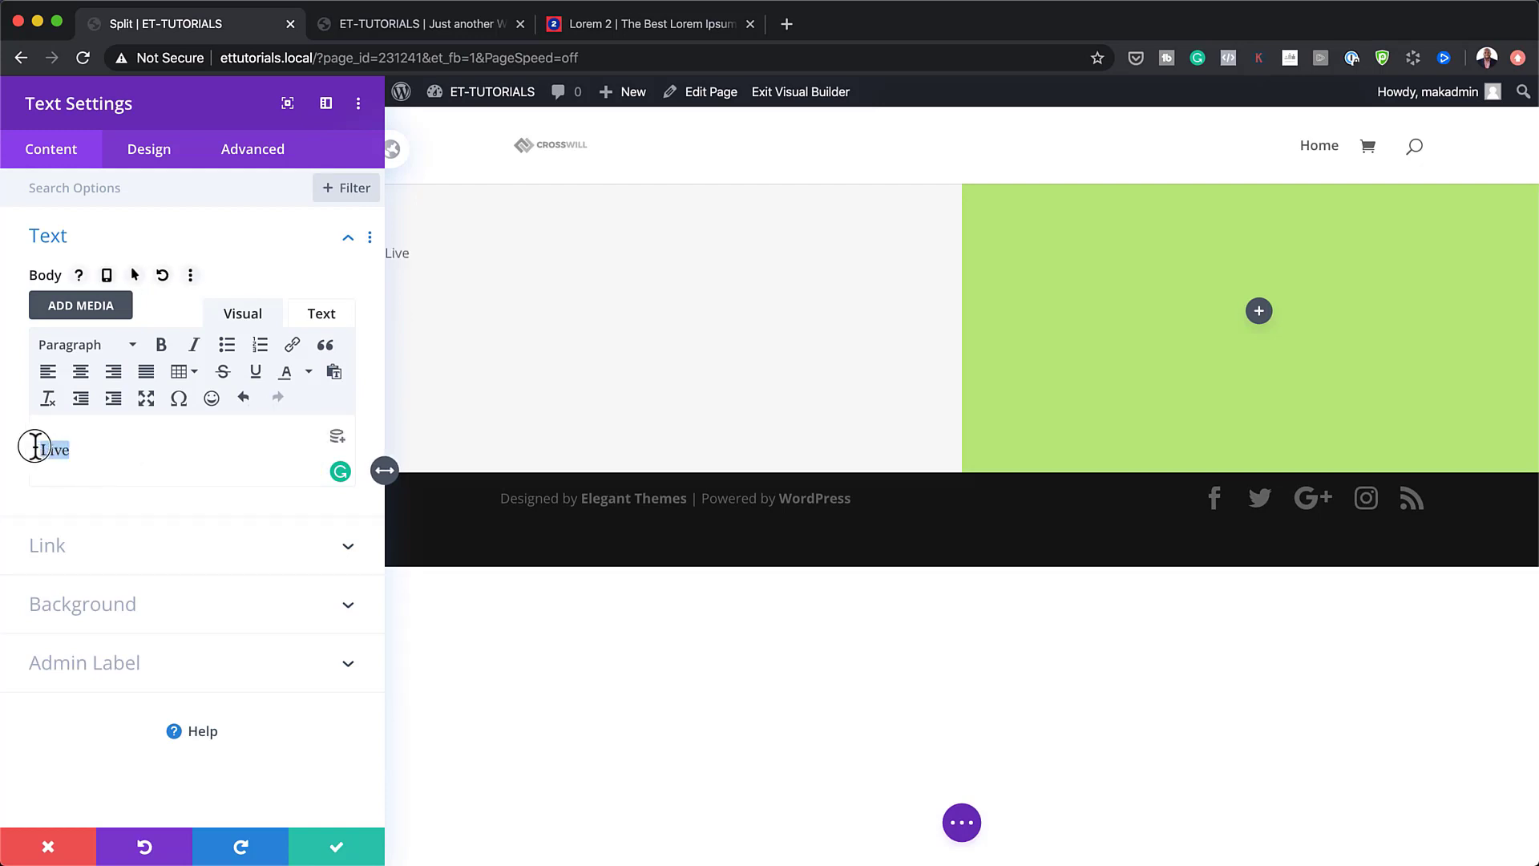
pyautogui.click(122, 359)
pyautogui.click(124, 457)
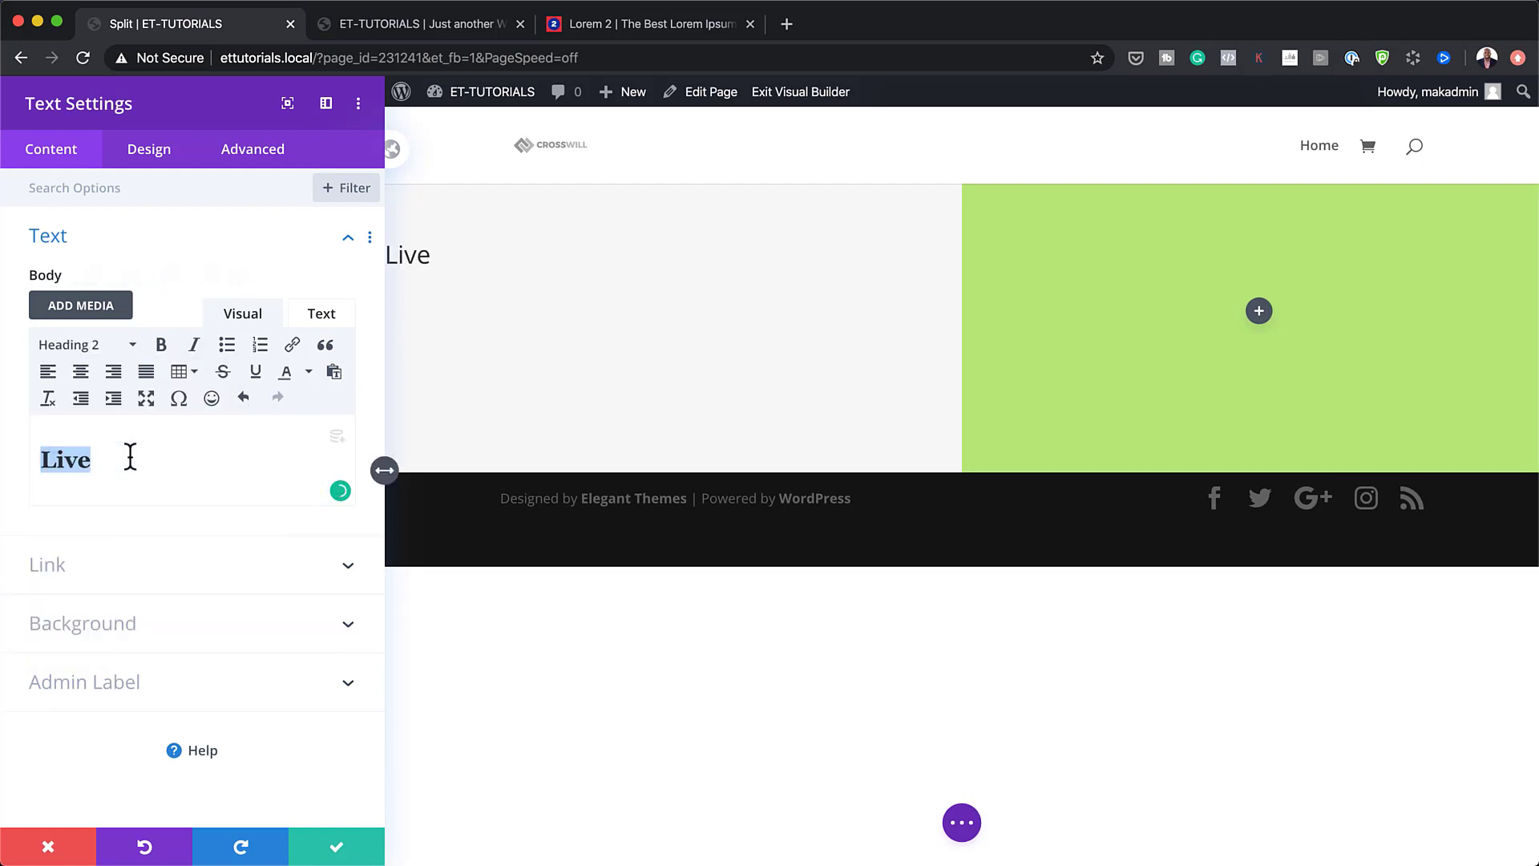
# Set the Text module's Heading 2 font to Corben and its text alignment to left.
pyautogui.click(158, 157)
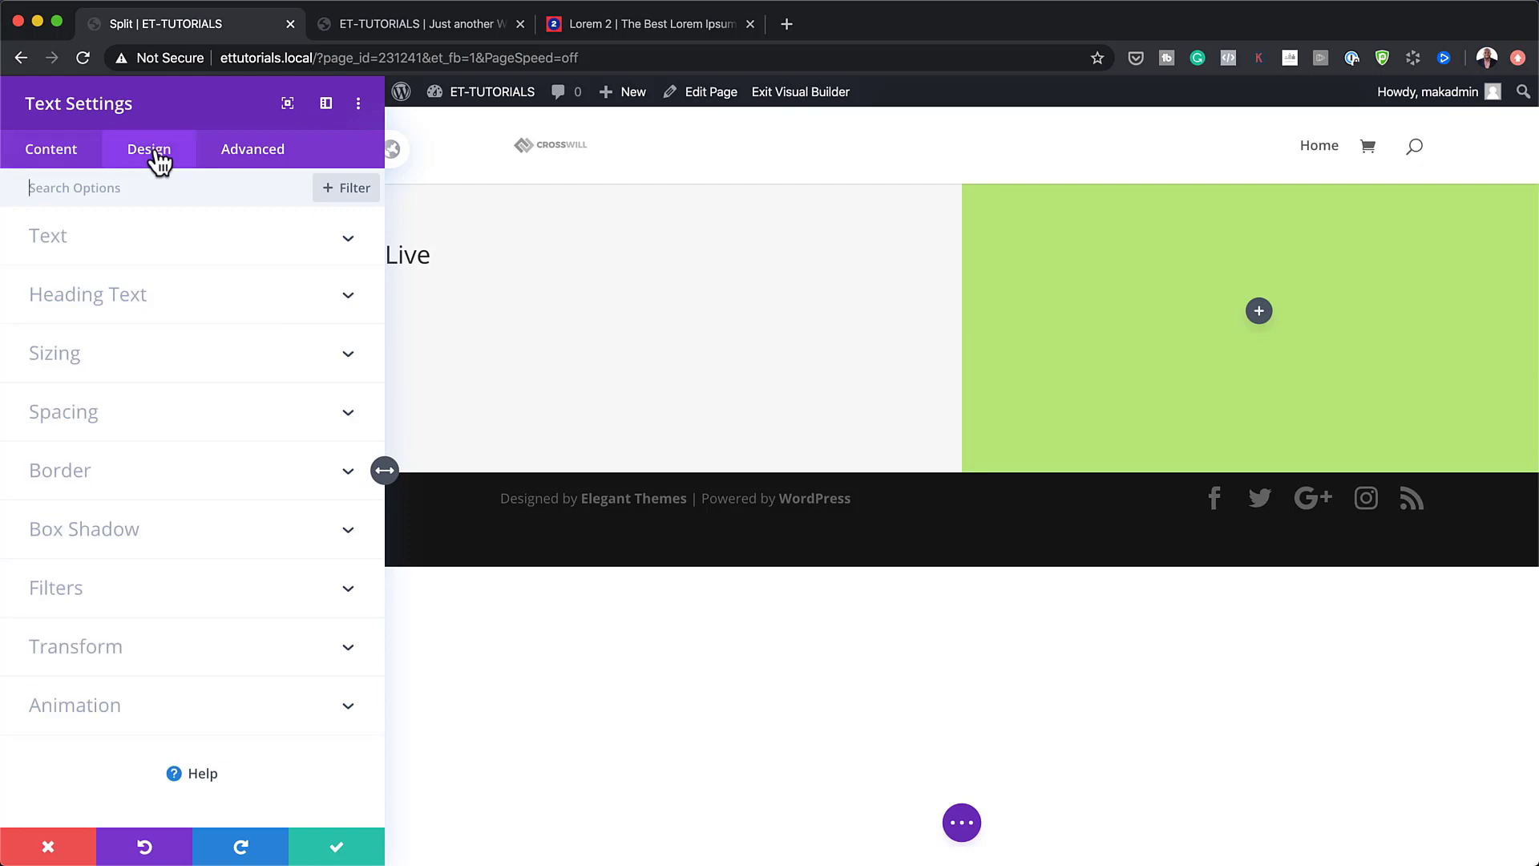
pyautogui.click(140, 306)
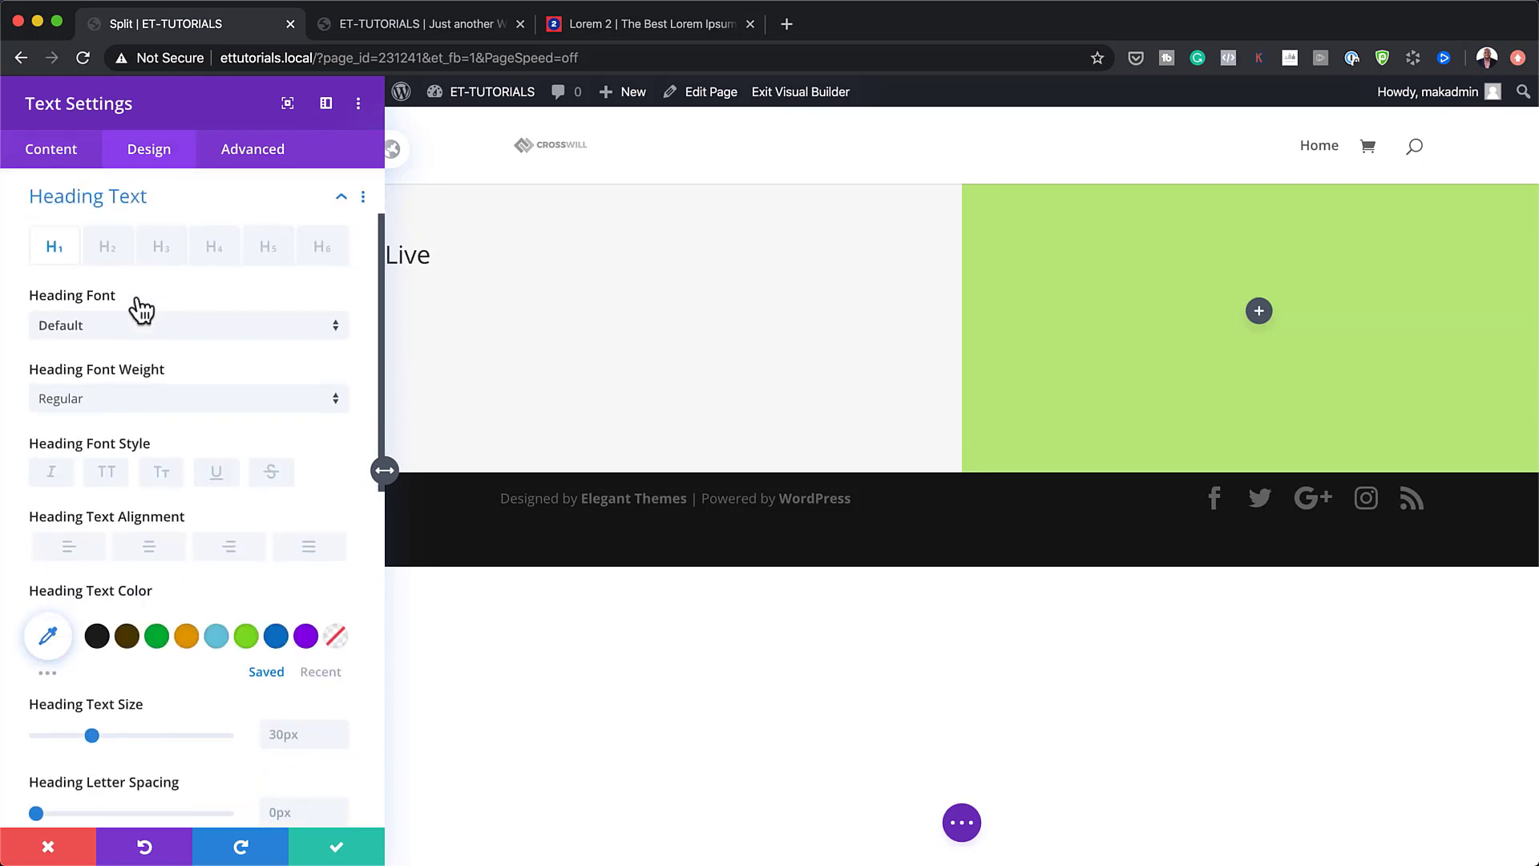
pyautogui.click(108, 247)
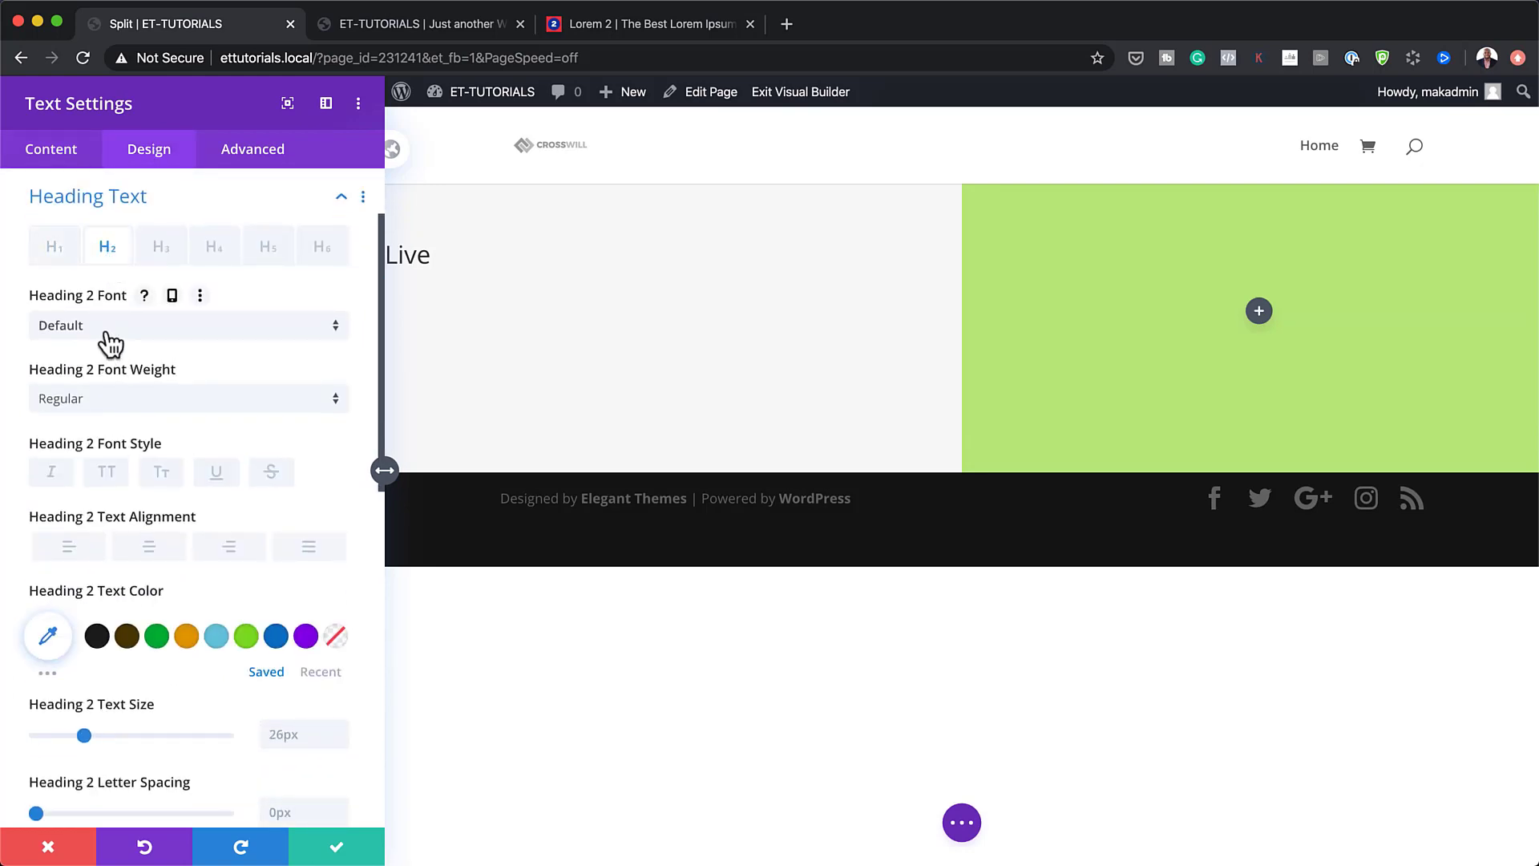
pyautogui.click(111, 343)
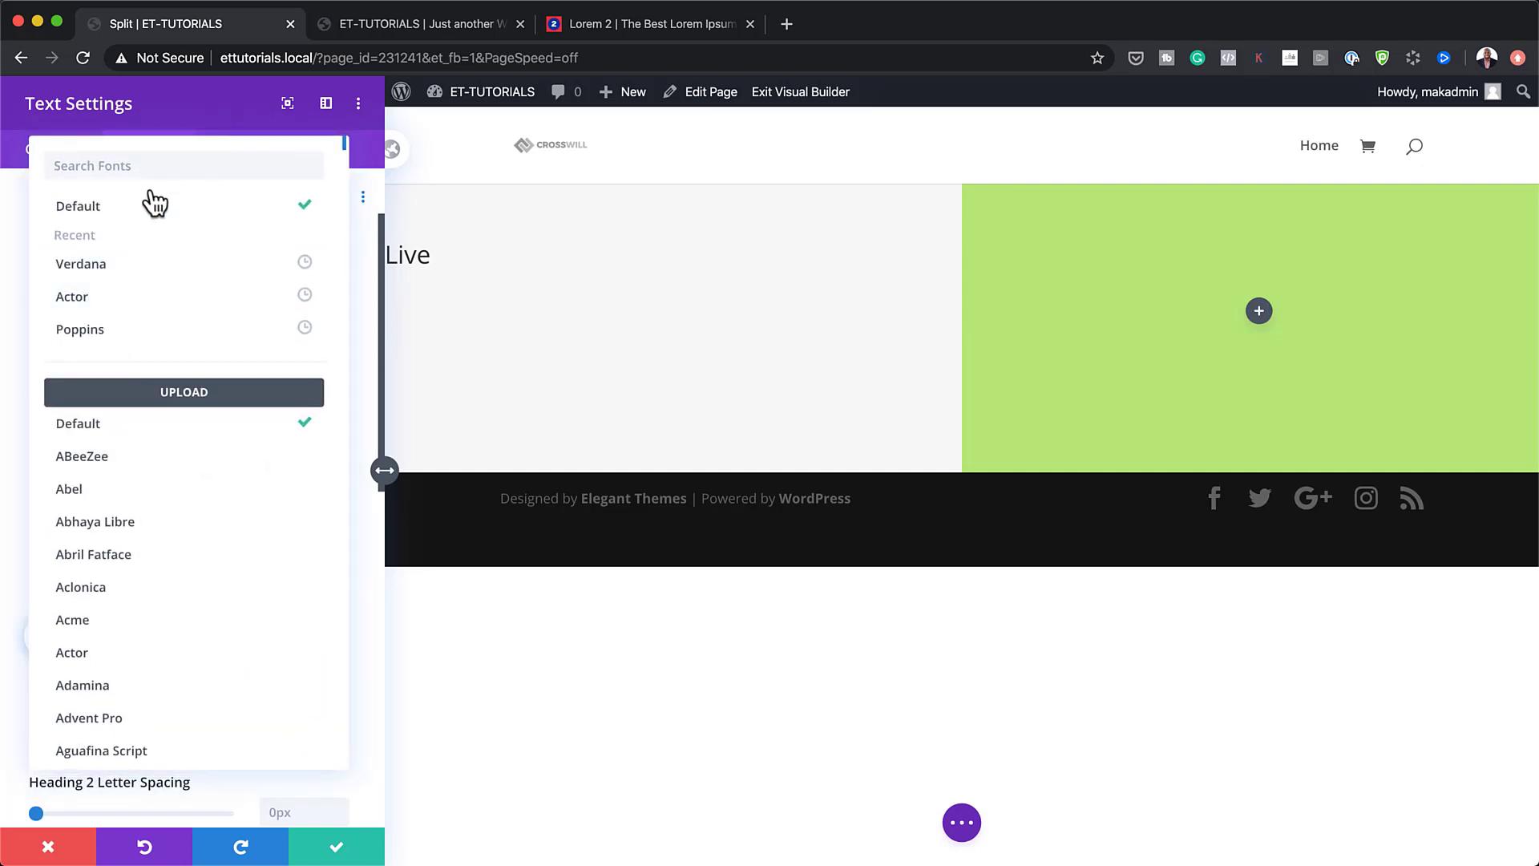
pyautogui.write('corb')
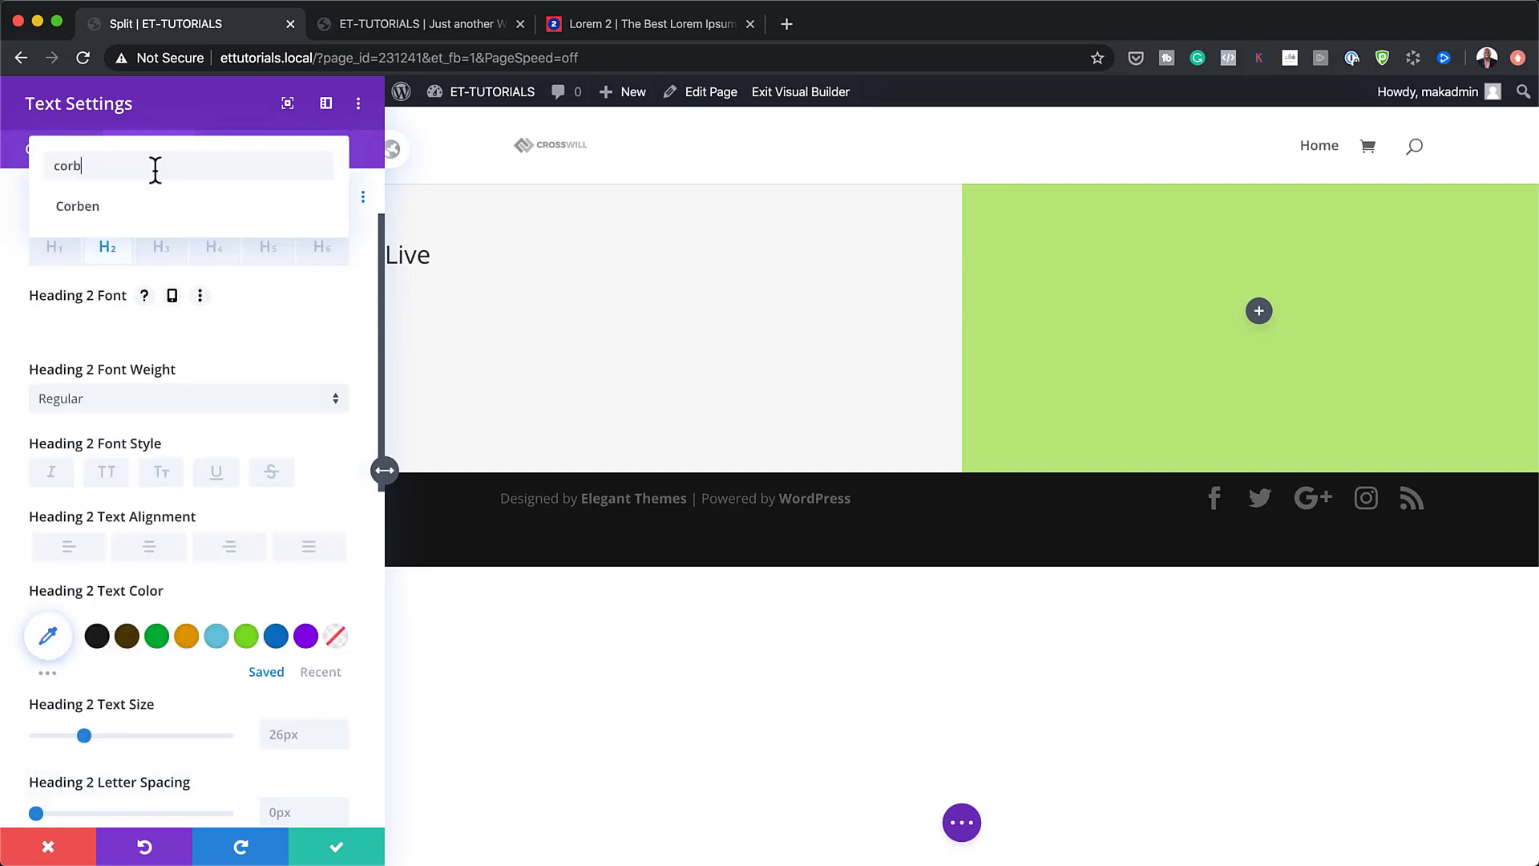
pyautogui.click(154, 210)
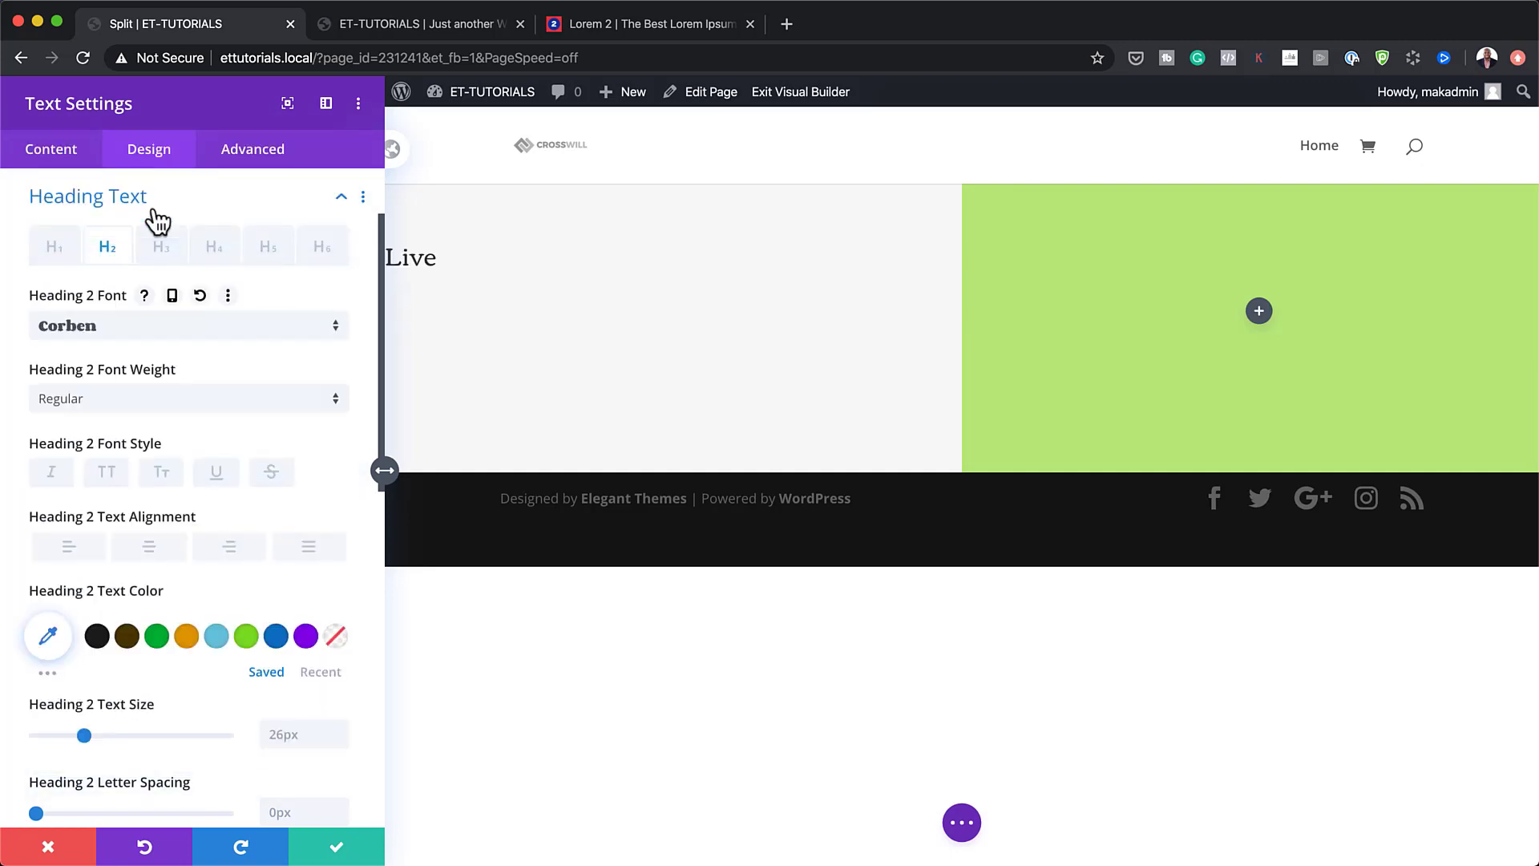
pyautogui.click(69, 547)
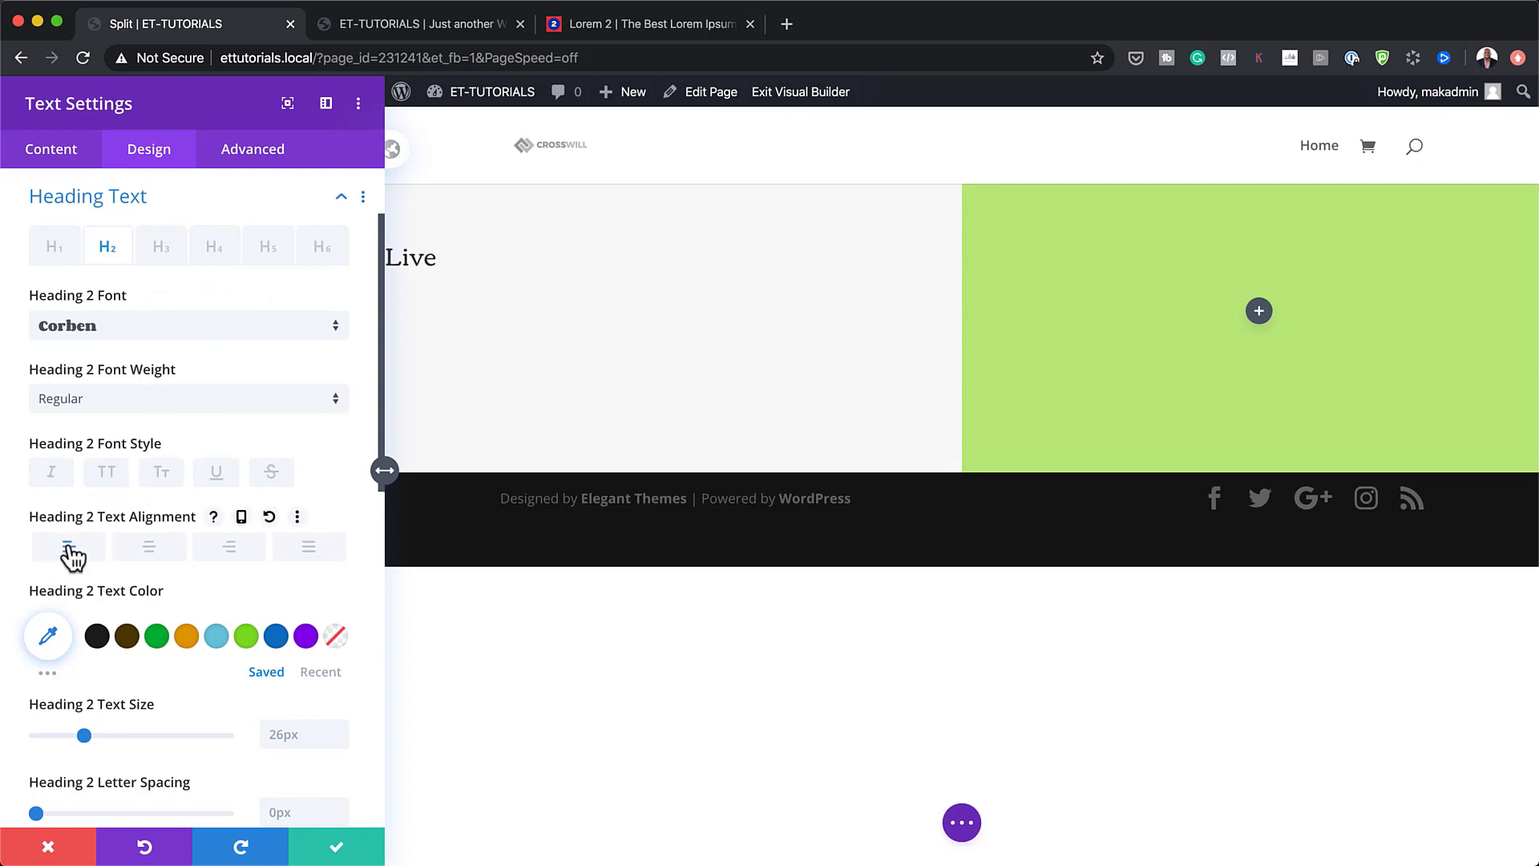
# Enable responsive values for the Heading 2 text alignment and center the heading on tablet and phone, keeping desktop left-aligned.
pyautogui.click(241, 519)
pyautogui.click(198, 555)
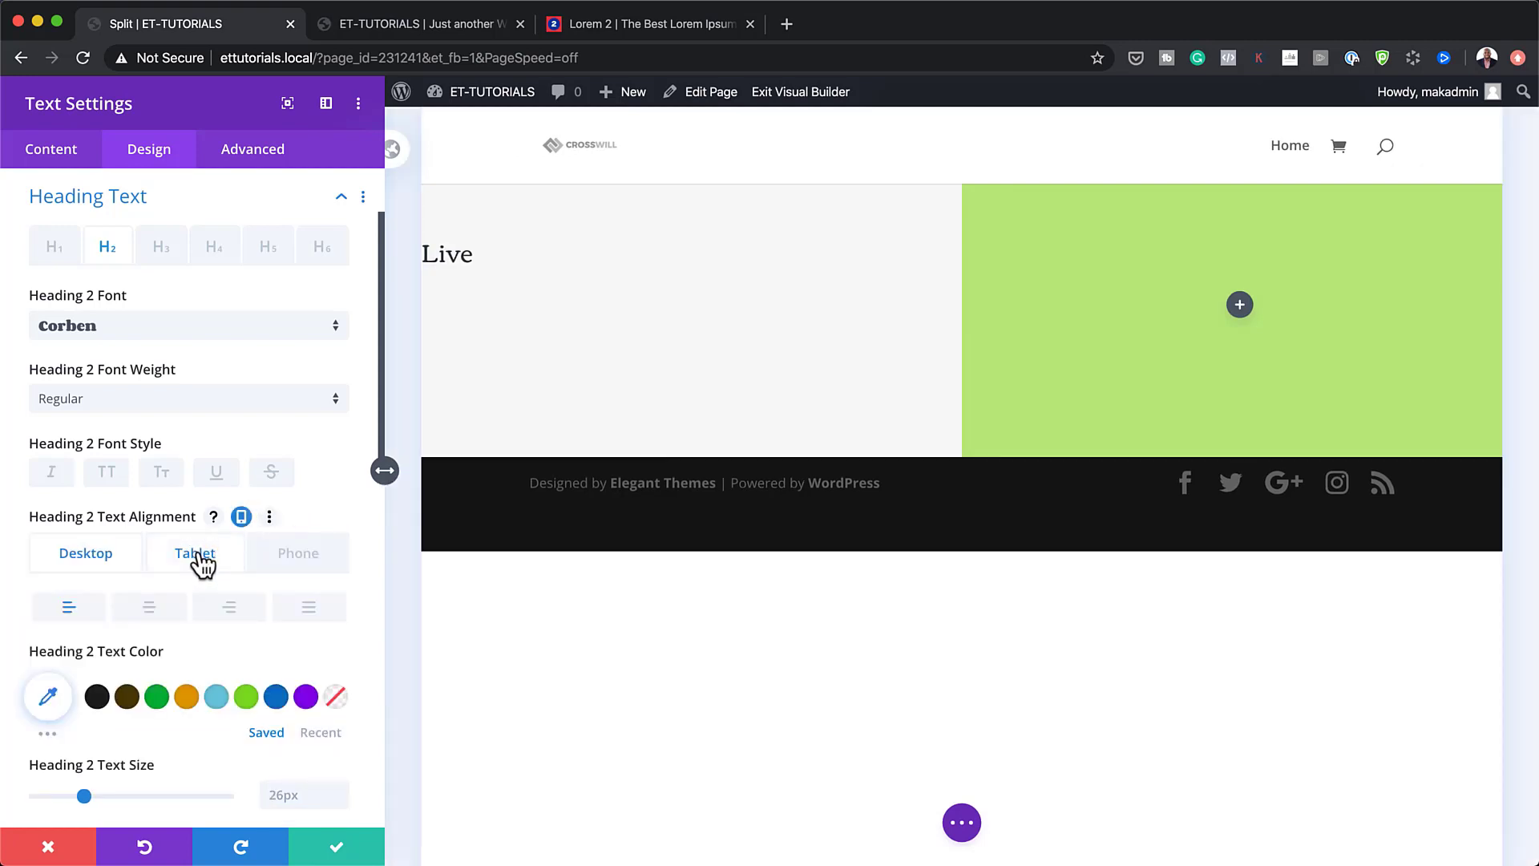
pyautogui.click(149, 609)
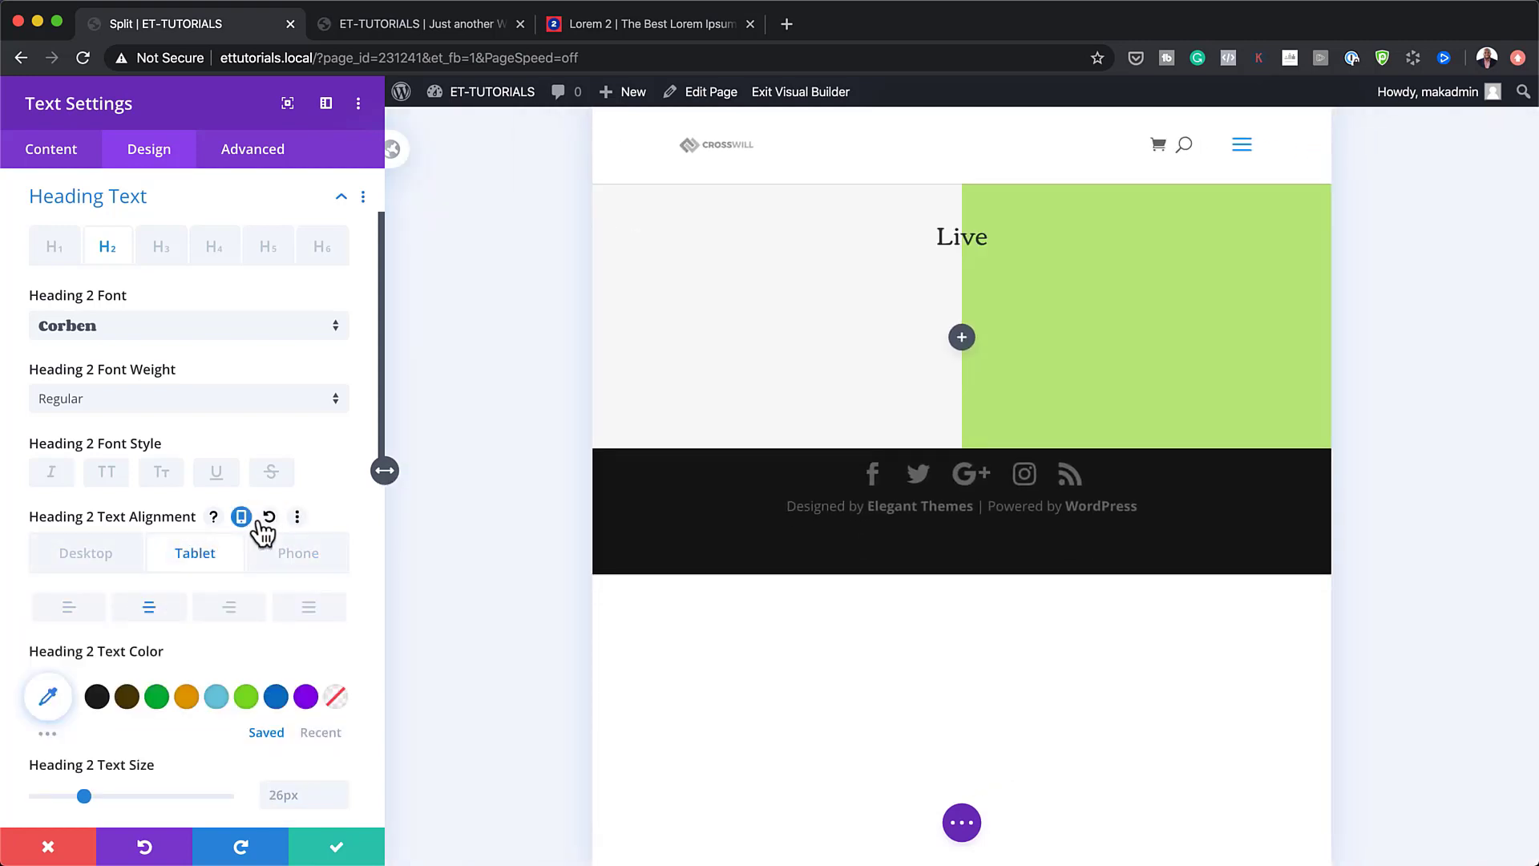
pyautogui.click(302, 557)
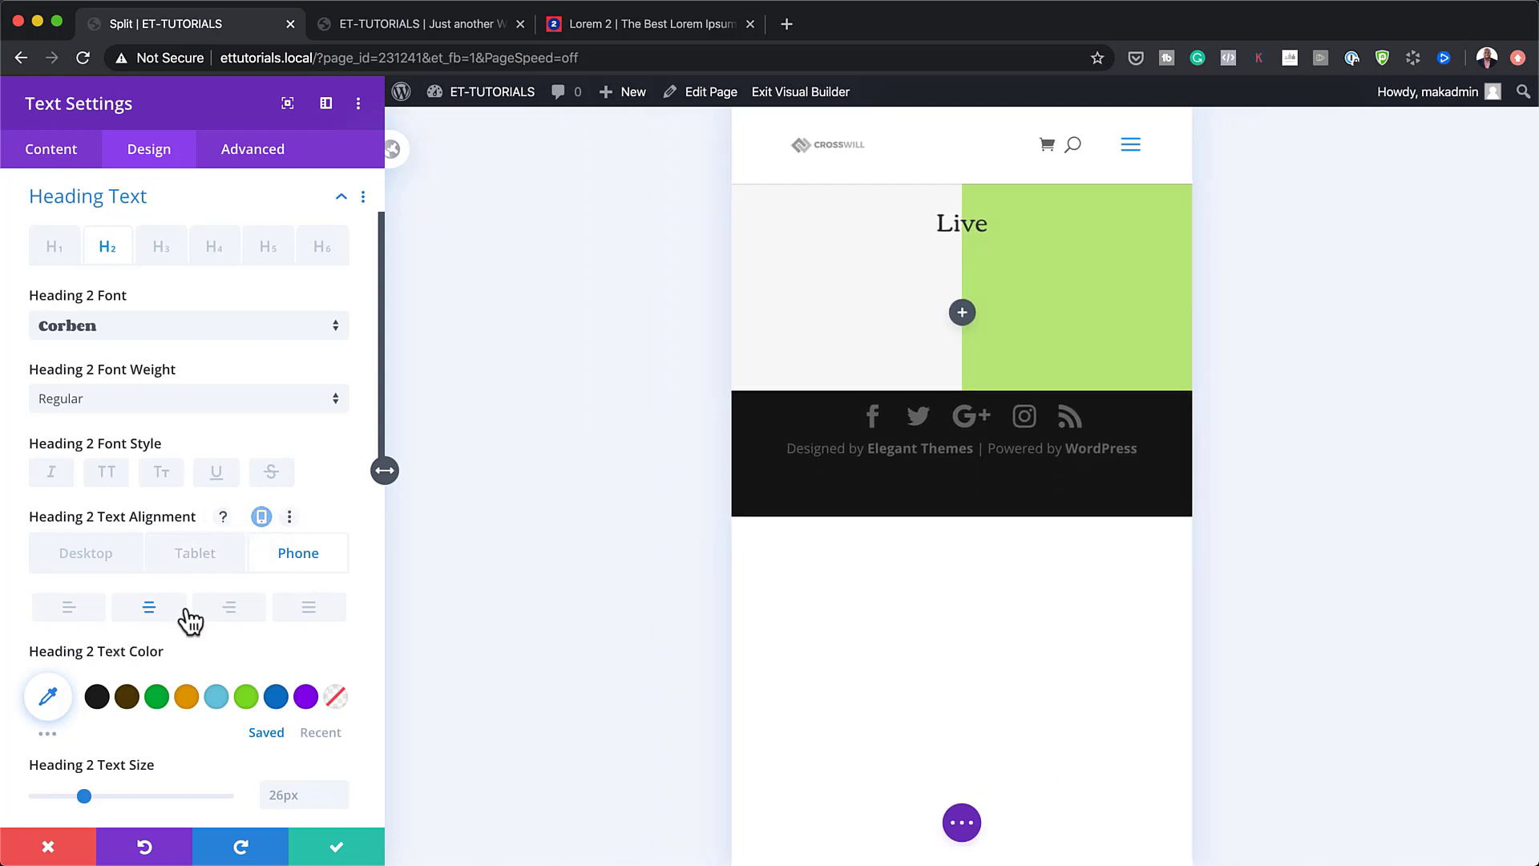
pyautogui.click(112, 565)
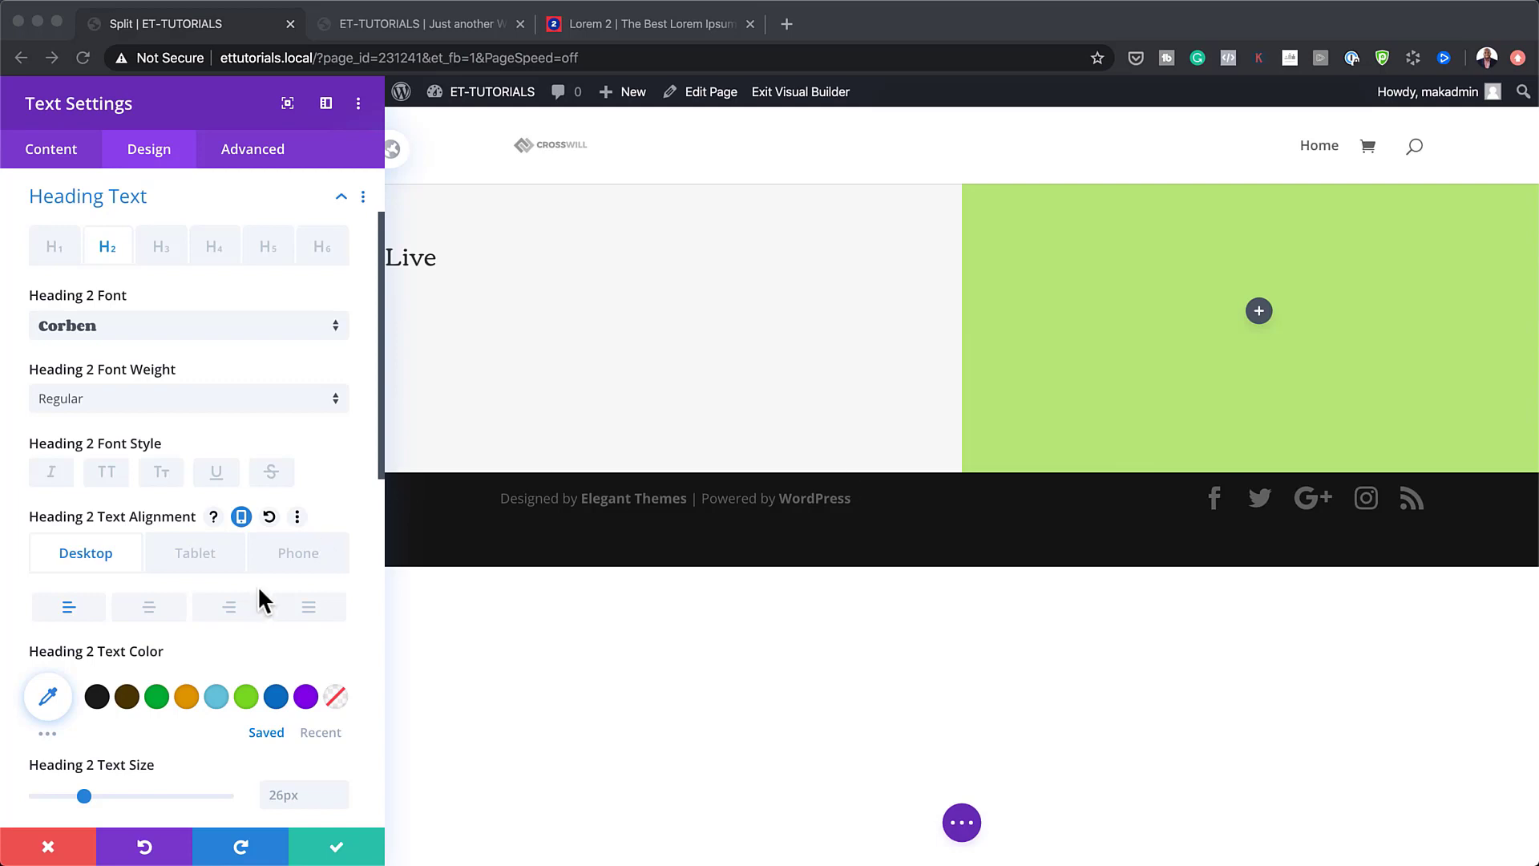
# Set the Heading 2 text color to #3a3a3a.
pyautogui.scroll(-2, 257, 586)
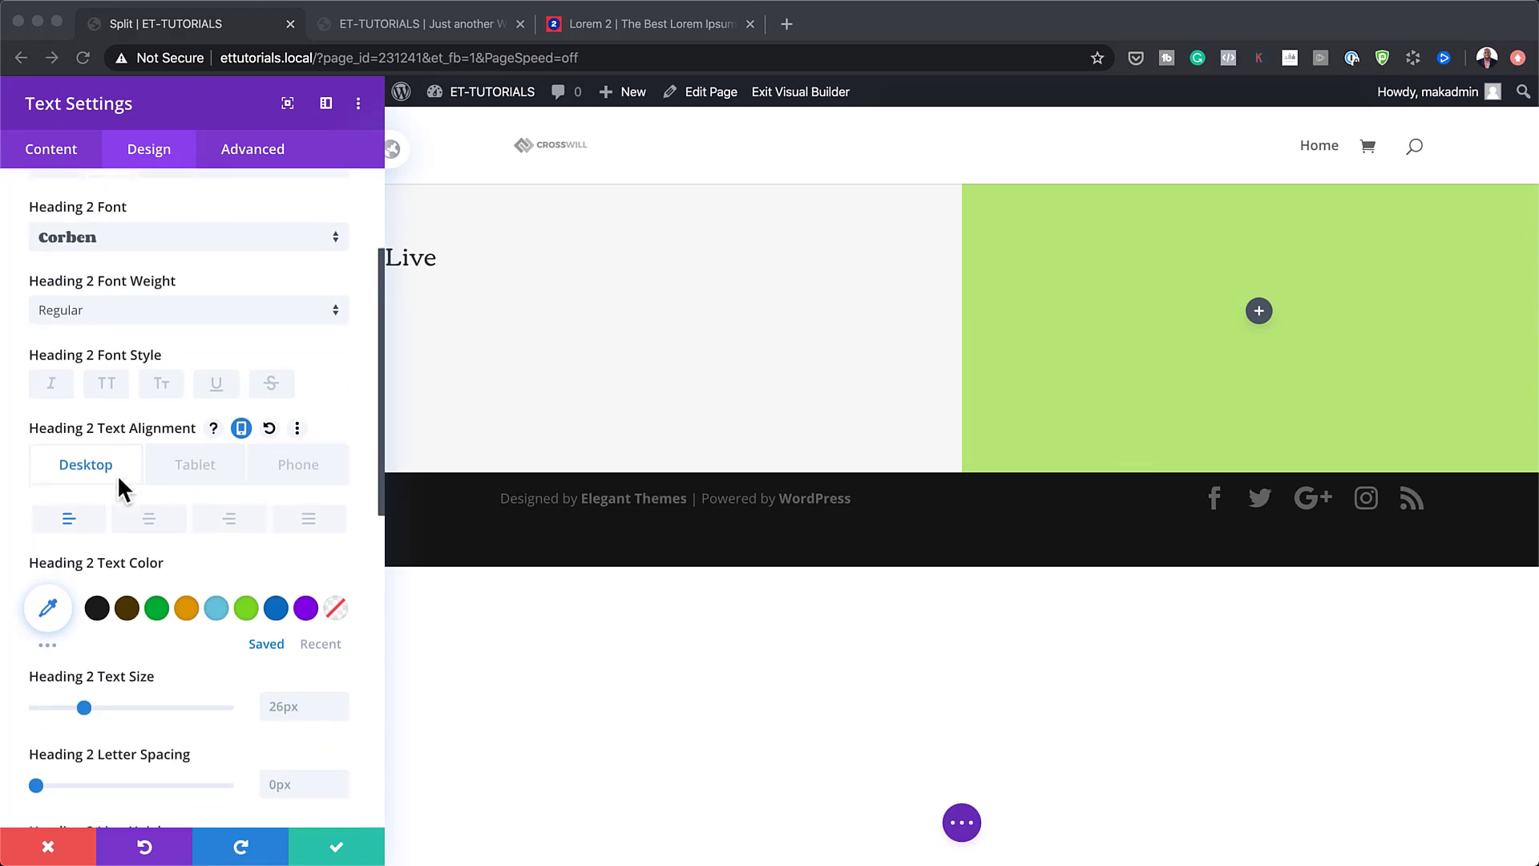
pyautogui.click(48, 606)
pyautogui.write('#3a3a3a')
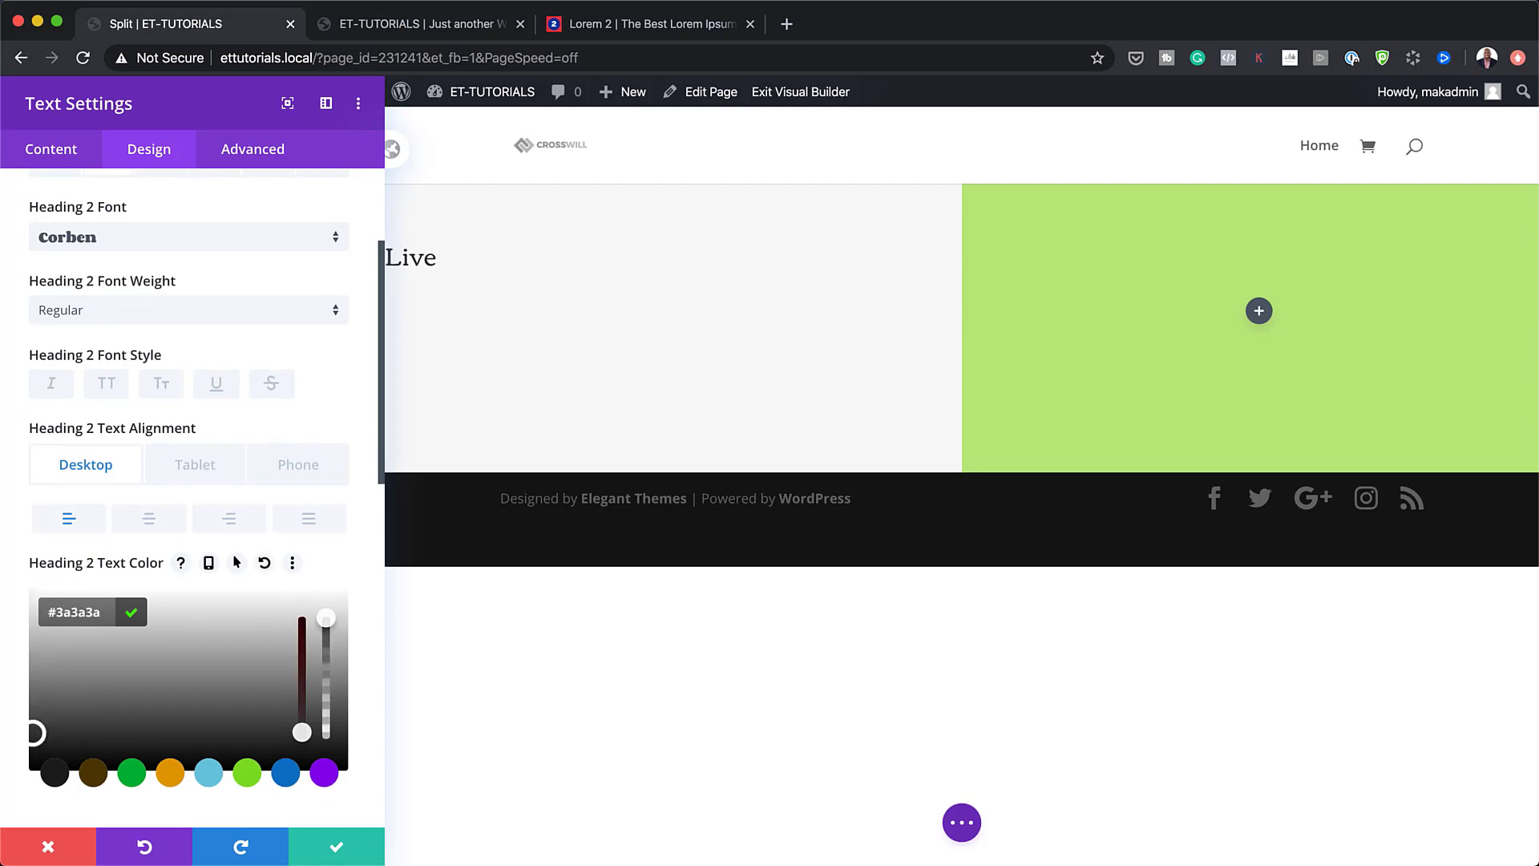
pyautogui.press('super+Tab')
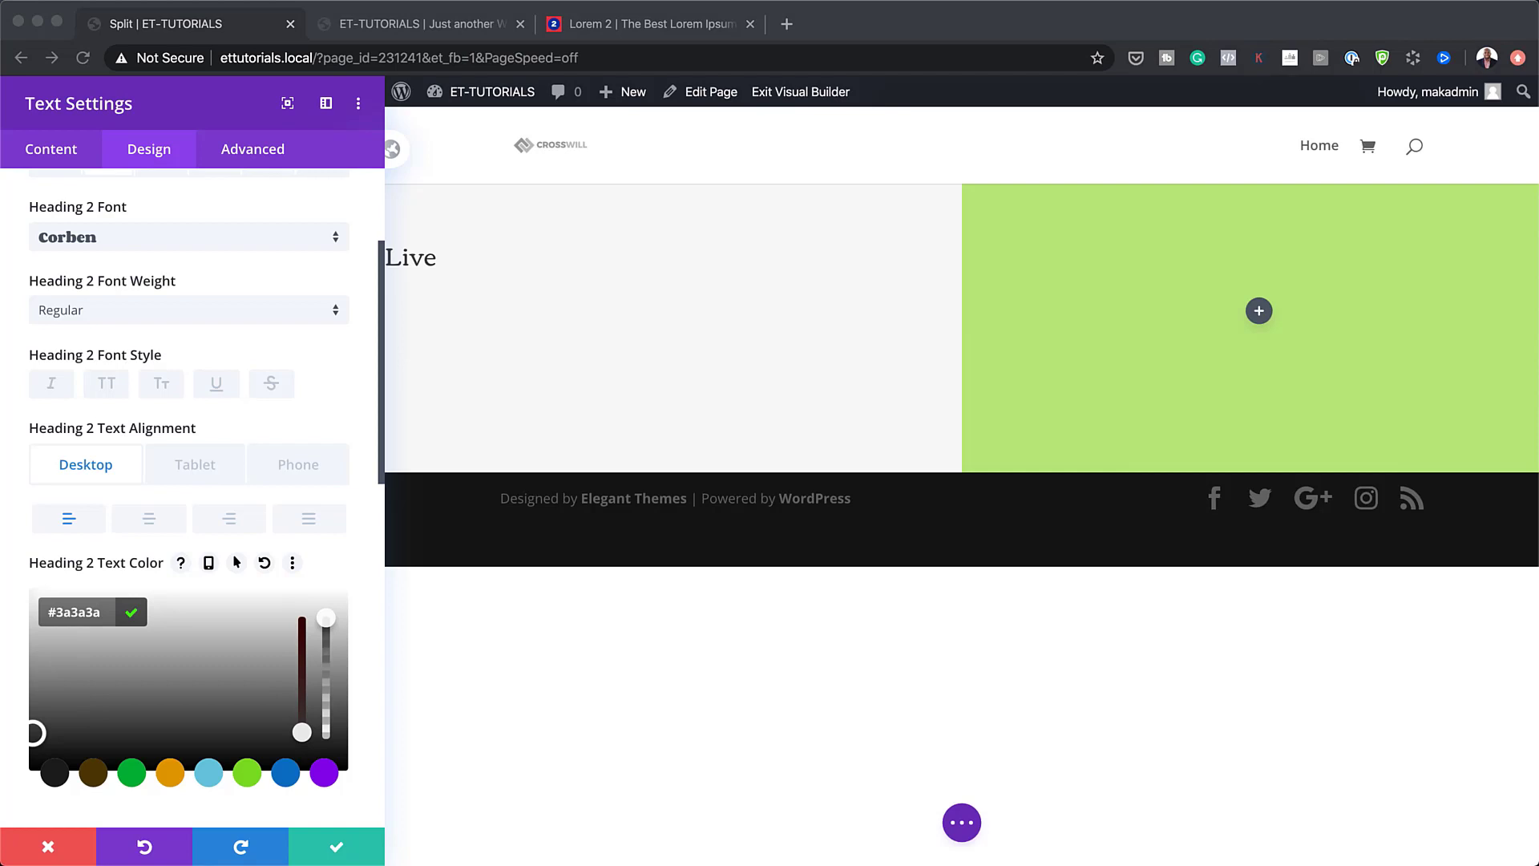
# Set the Heading 2 text size to 7vw for desktop.
pyautogui.scroll(-5, 181, 585)
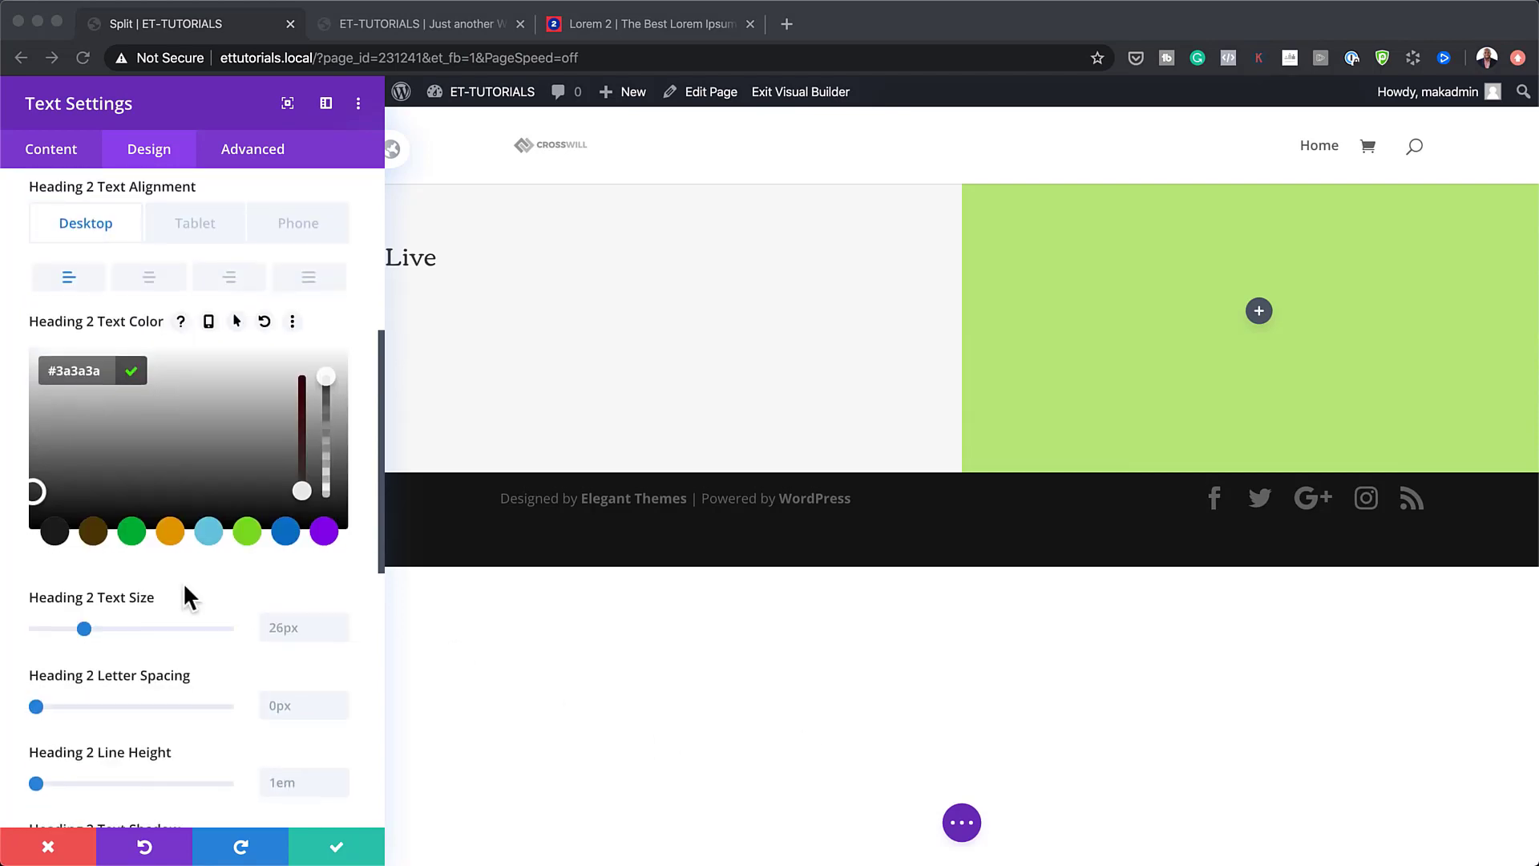
pyautogui.click(289, 628)
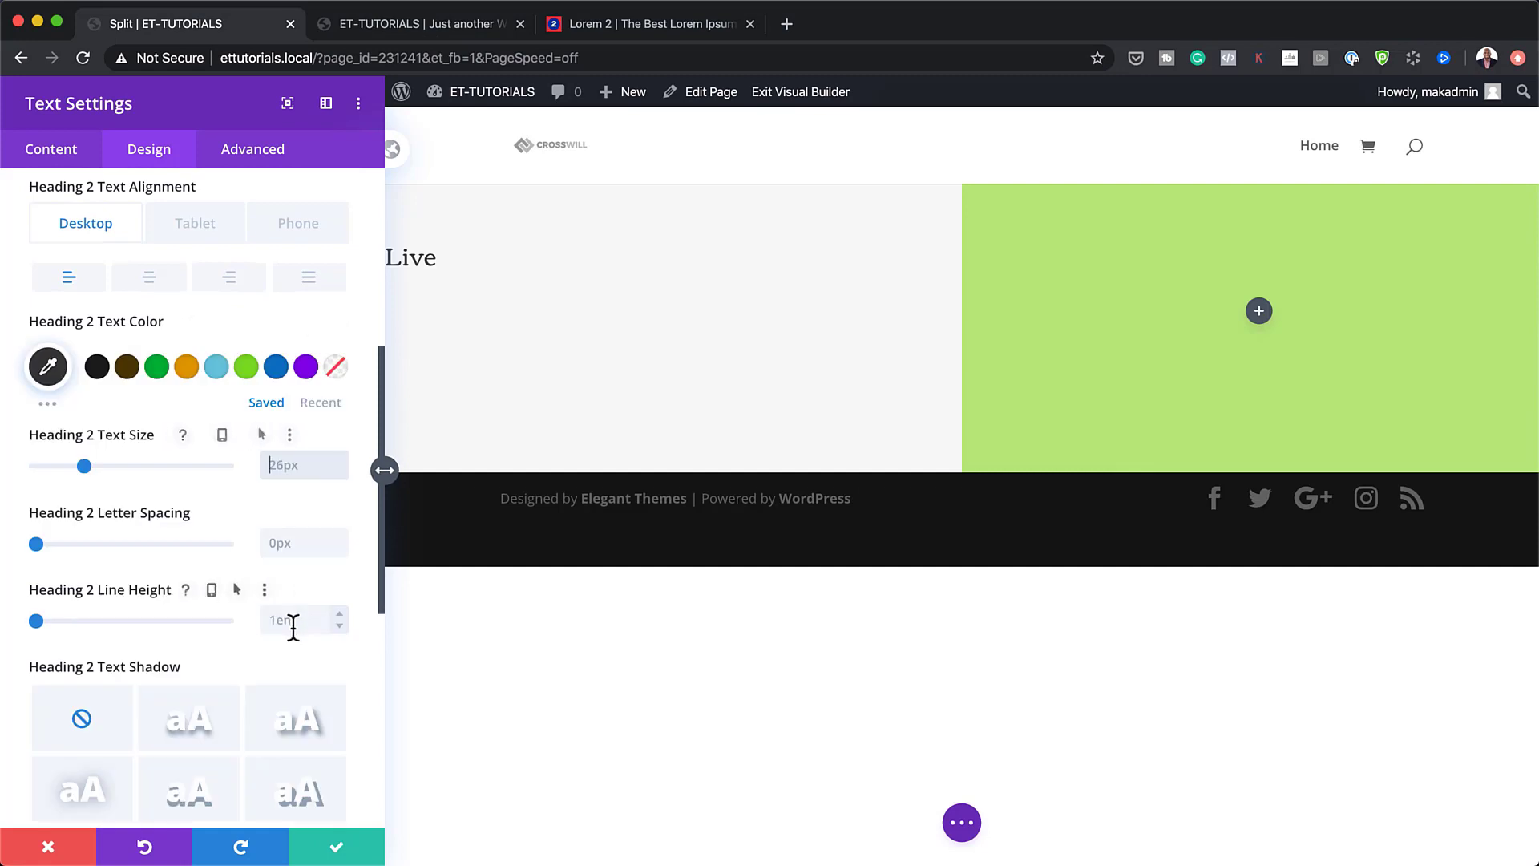
pyautogui.click(299, 466)
pyautogui.write('7vw')
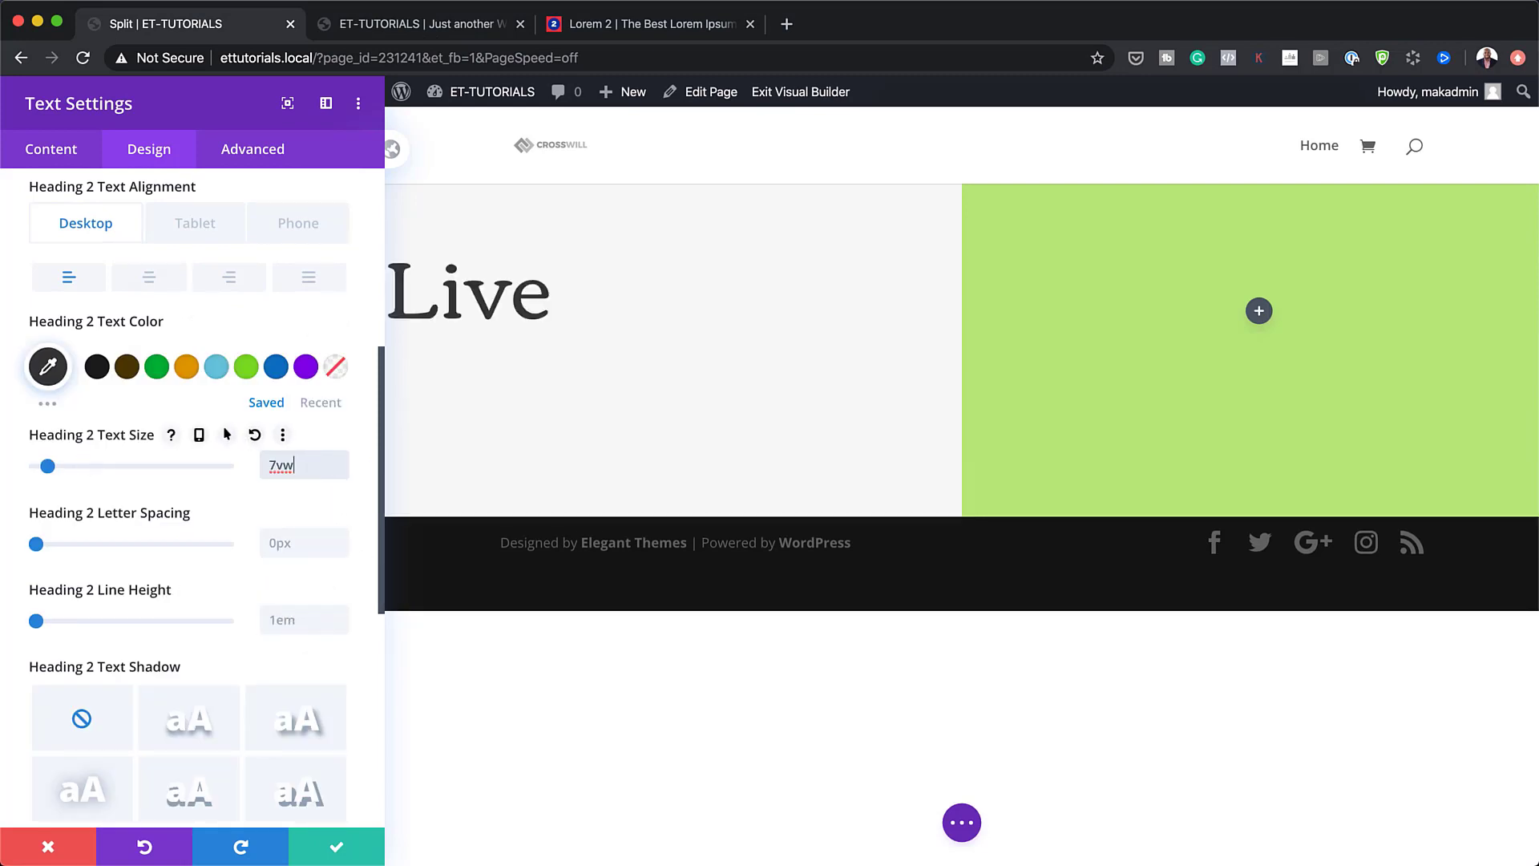
pyautogui.press('super+Tab')
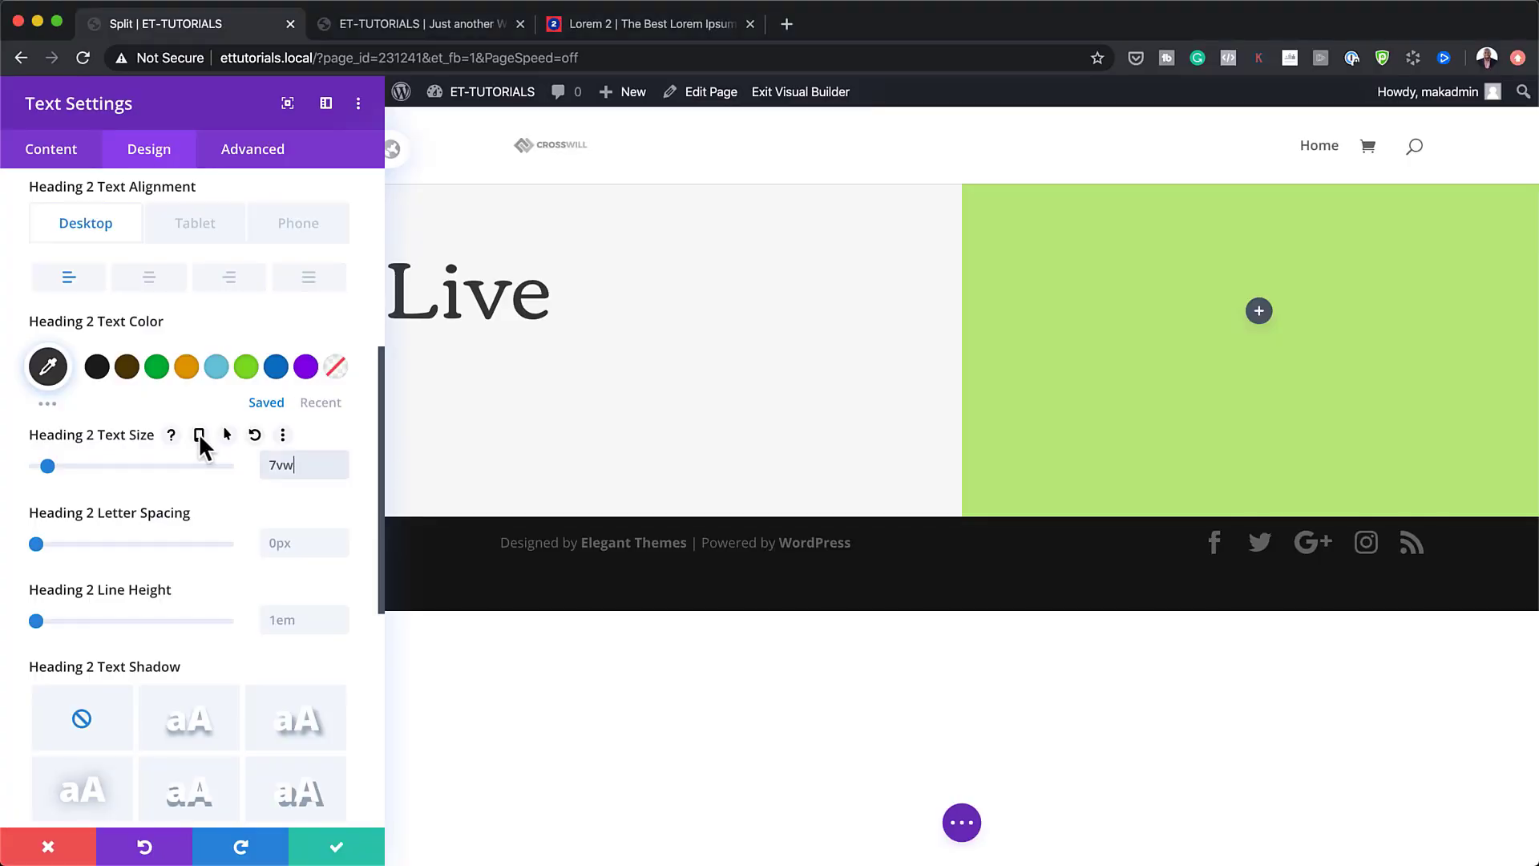
# Enable responsive values for the Heading 2 text size and set it to 16vw on both tablet and phone.
pyautogui.click(198, 436)
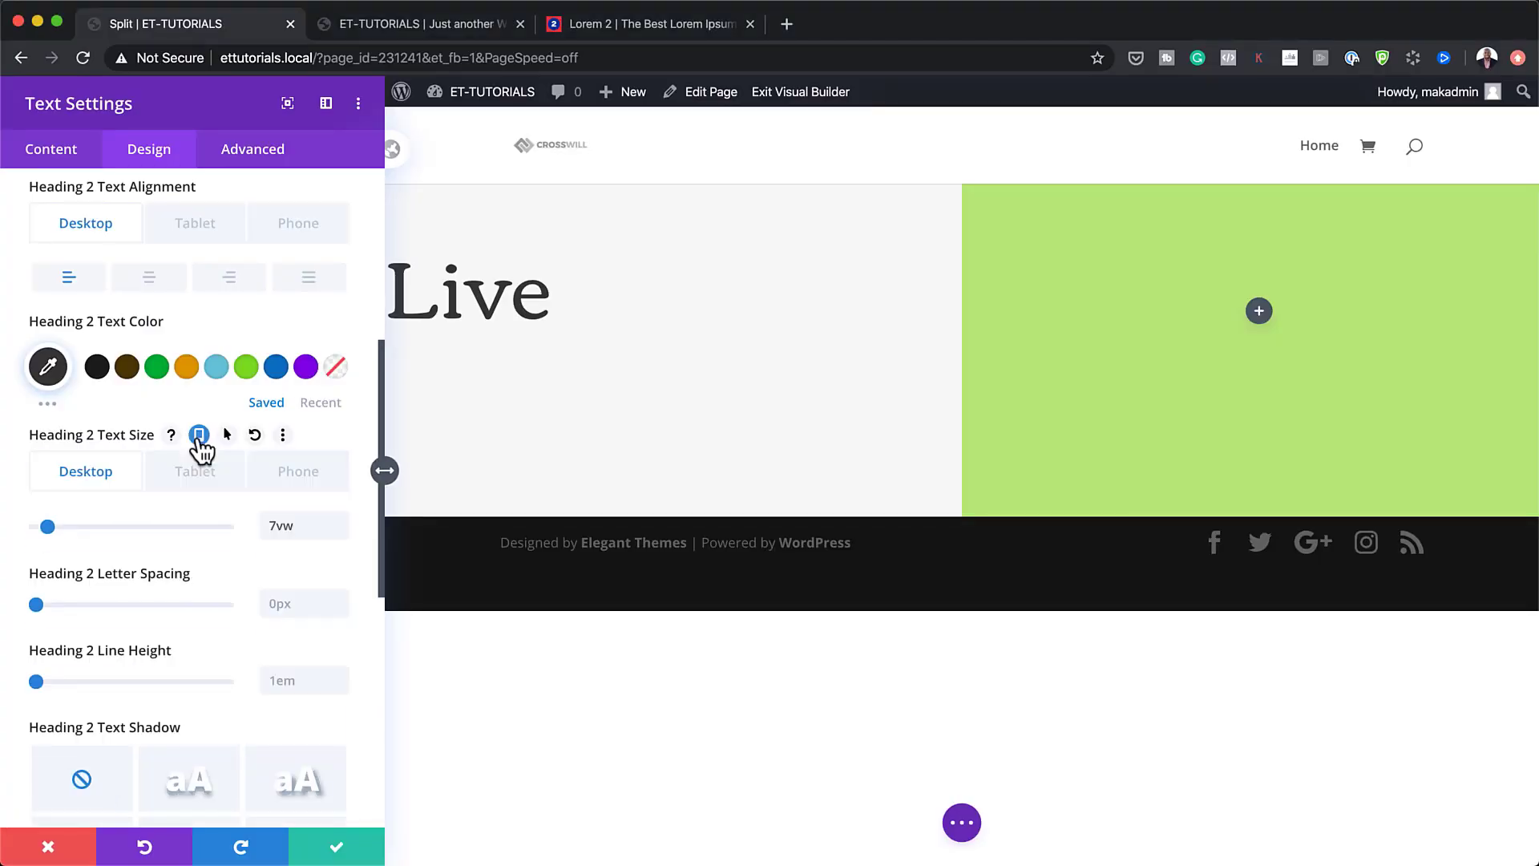
pyautogui.click(207, 476)
pyautogui.click(285, 522)
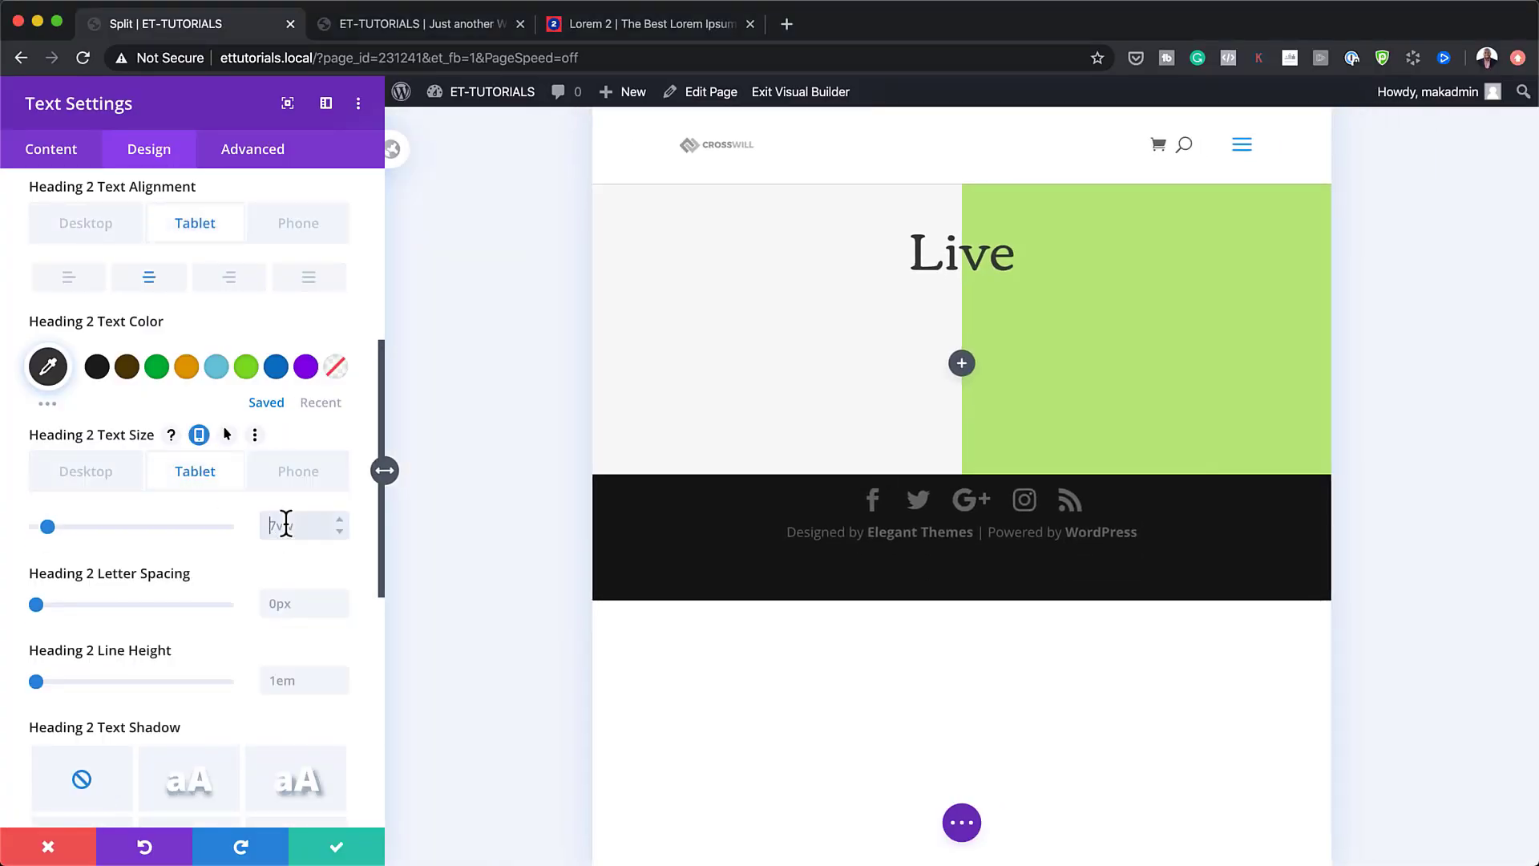
pyautogui.doubleClick(282, 517)
pyautogui.write('16vw')
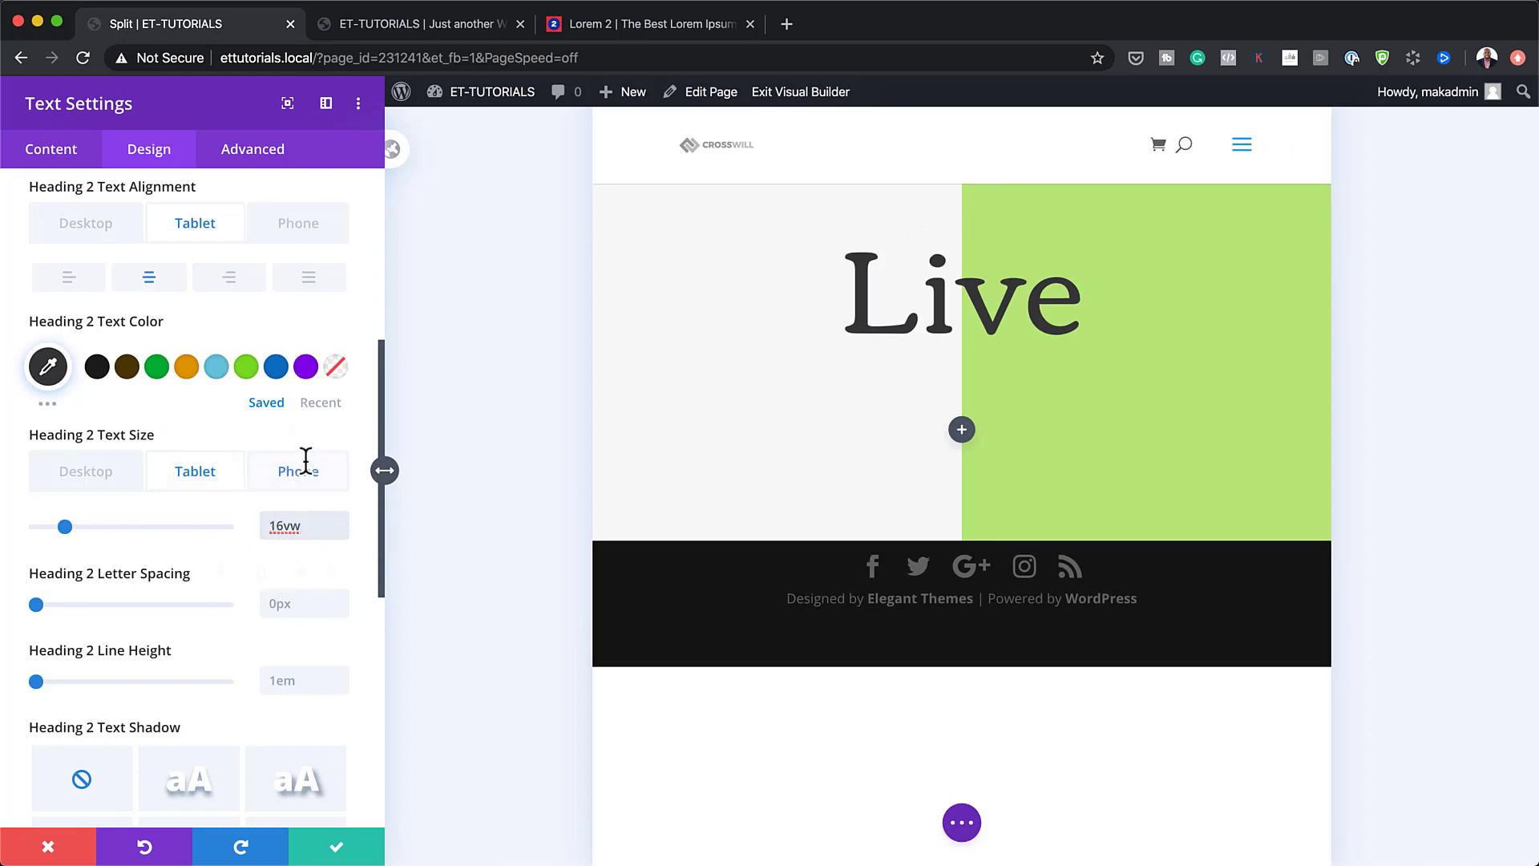
pyautogui.click(309, 477)
pyautogui.click(309, 478)
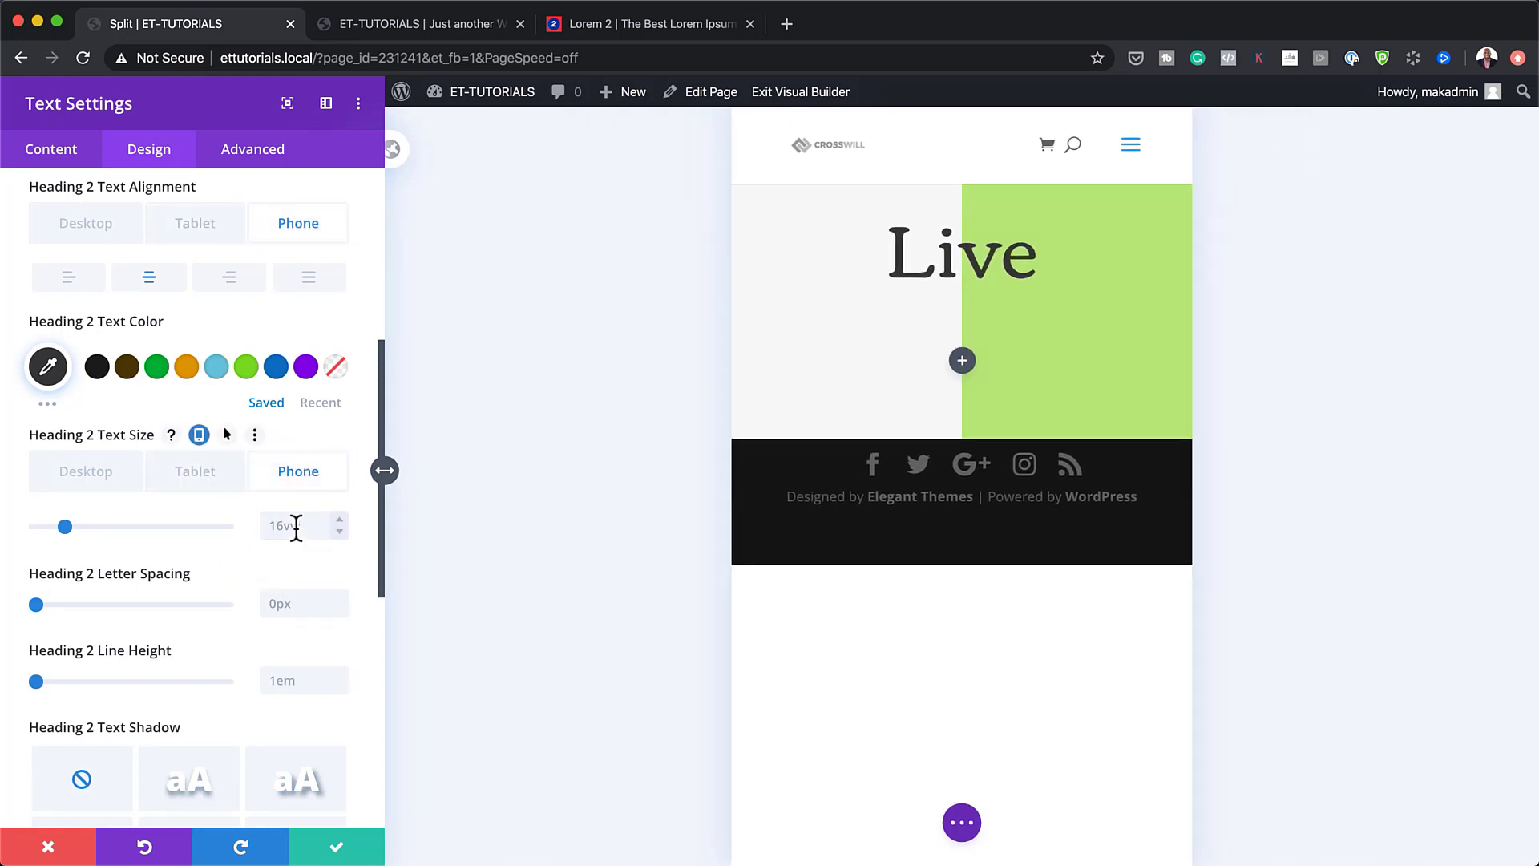
pyautogui.click(295, 527)
pyautogui.write('16vw')
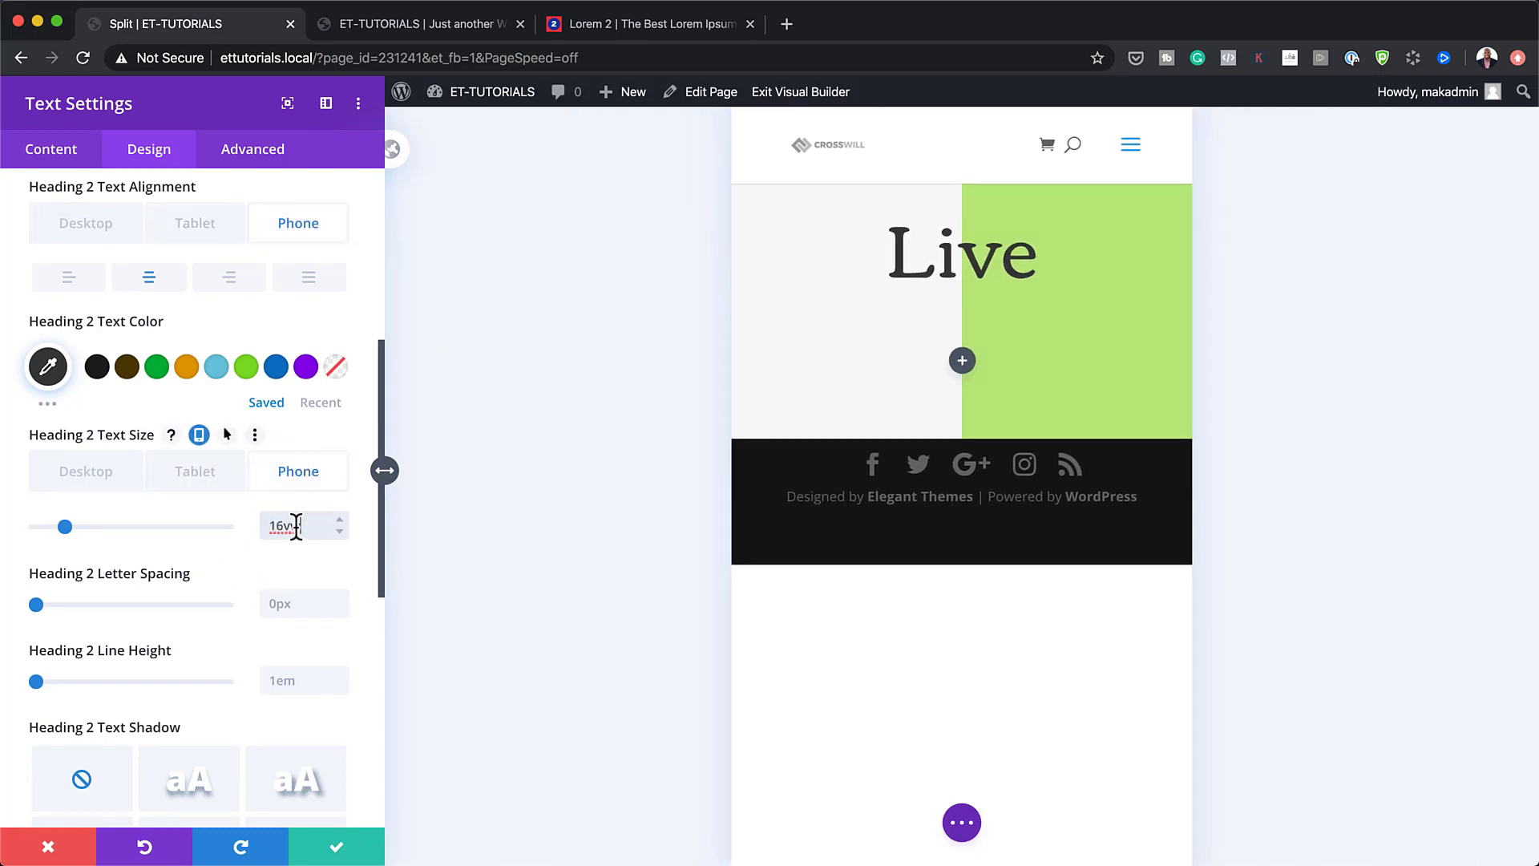
pyautogui.click(84, 466)
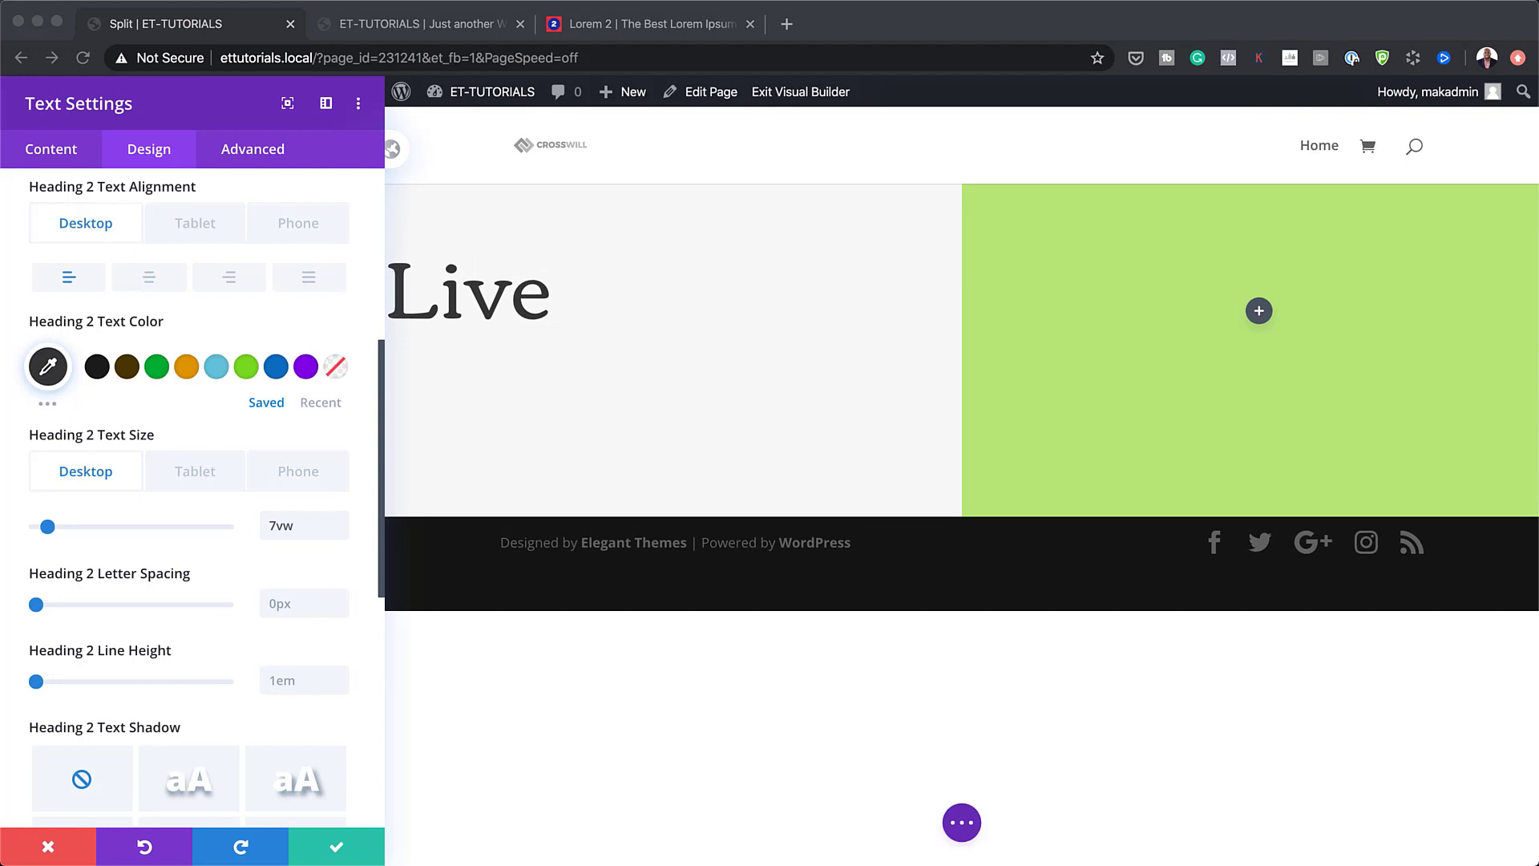
# Set the Text module's right margin to -1vw on desktop and 0vw on tablet and phone.
pyautogui.scroll(-10, 174, 563)
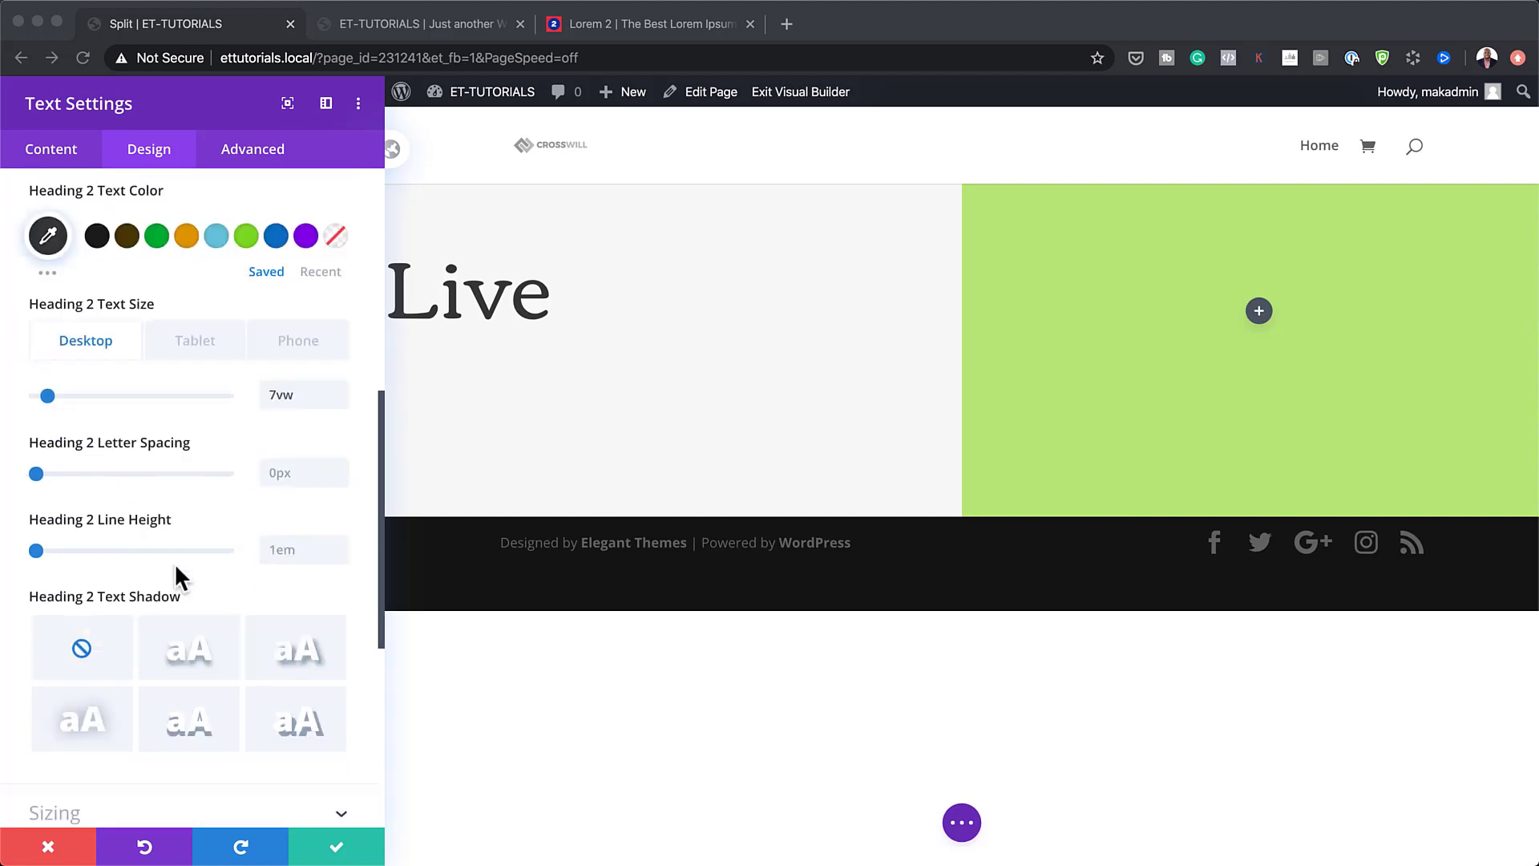
pyautogui.click(72, 543)
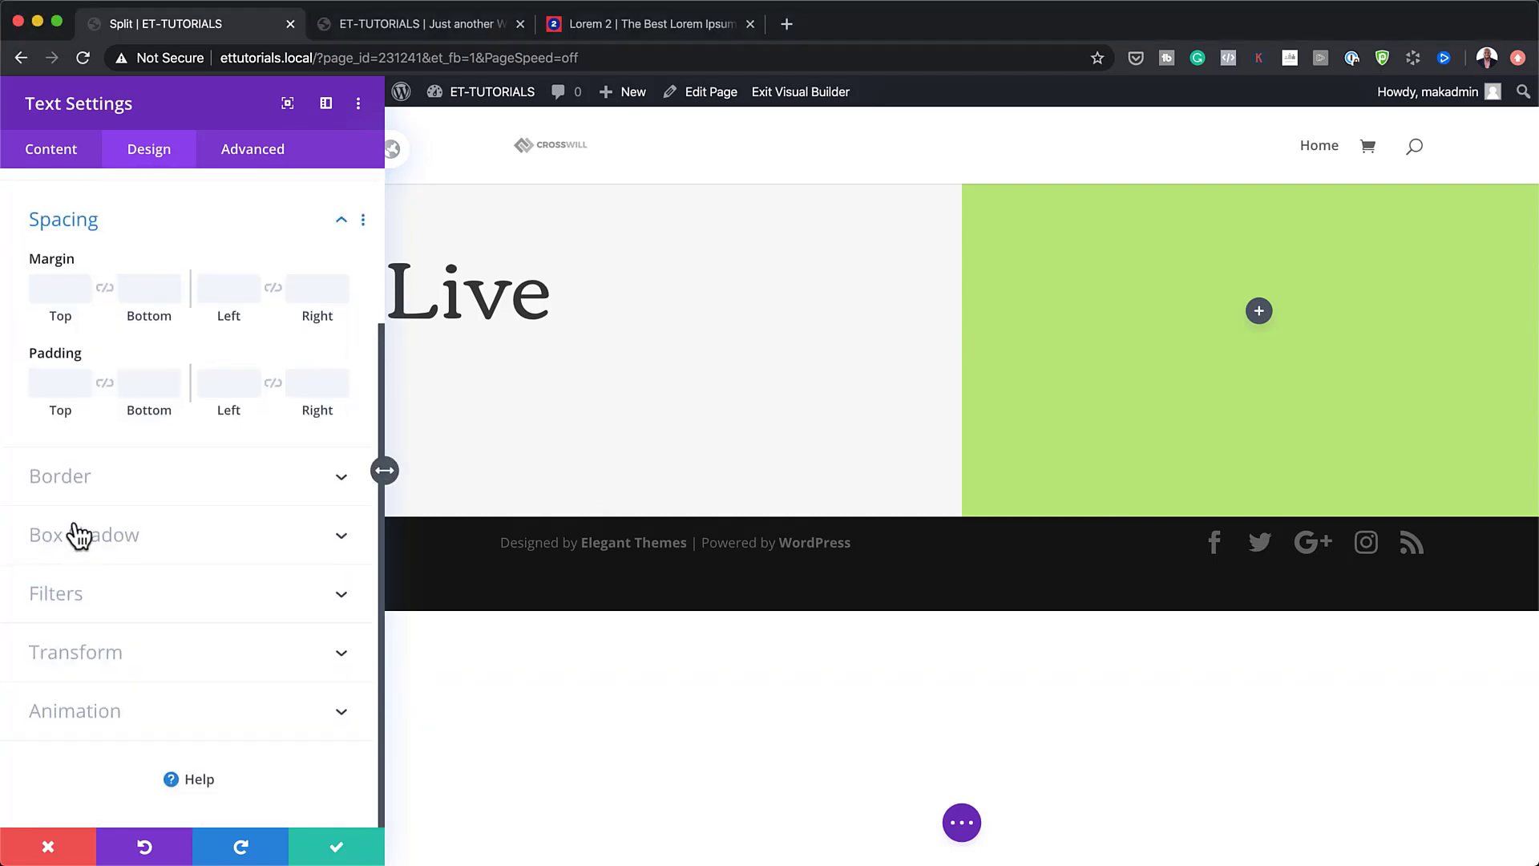
pyautogui.click(303, 288)
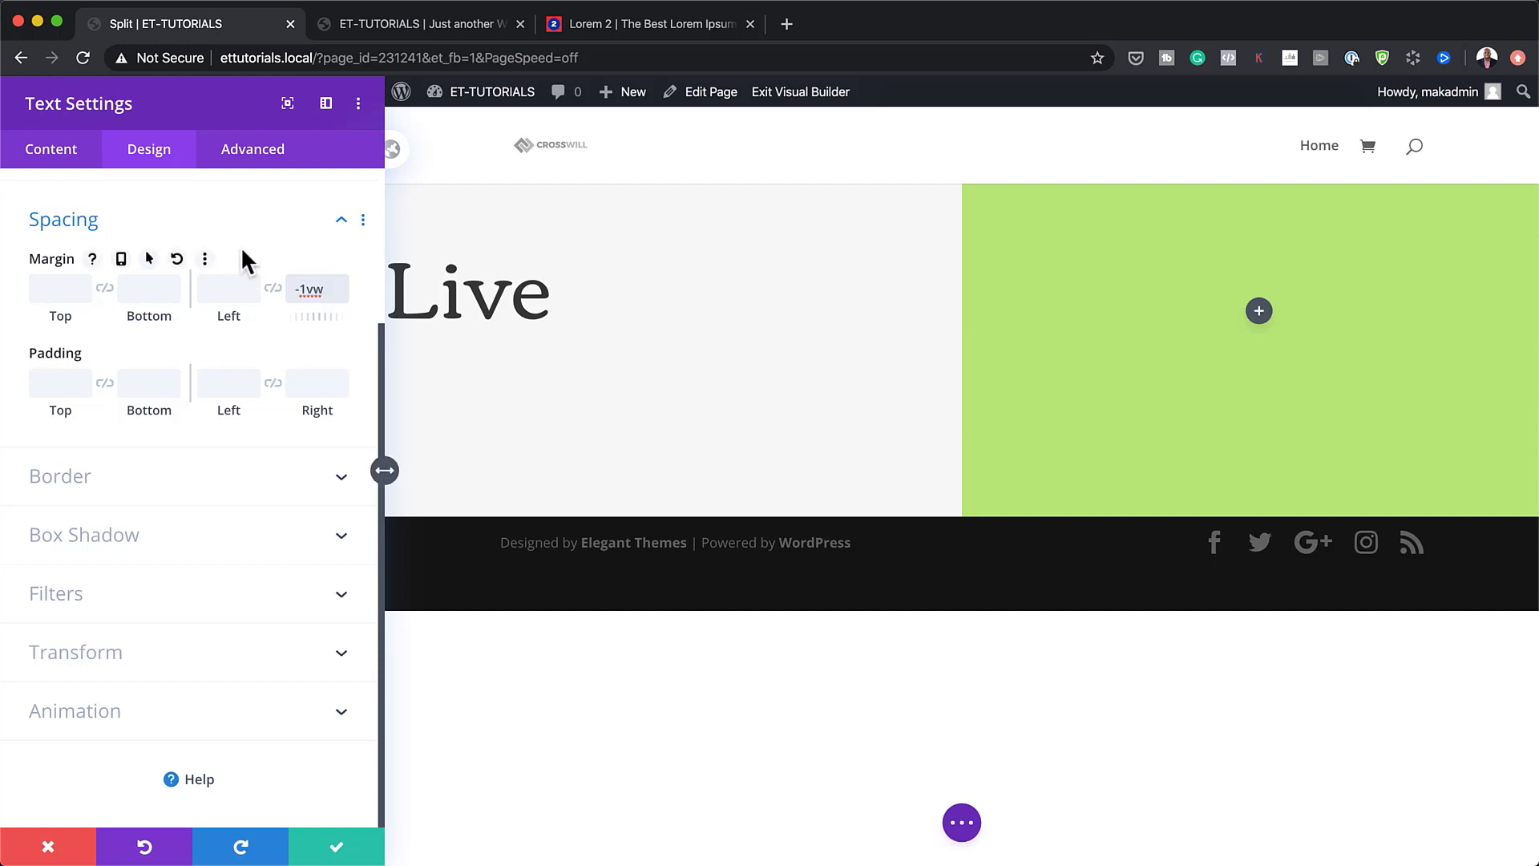
pyautogui.click(120, 258)
pyautogui.click(214, 307)
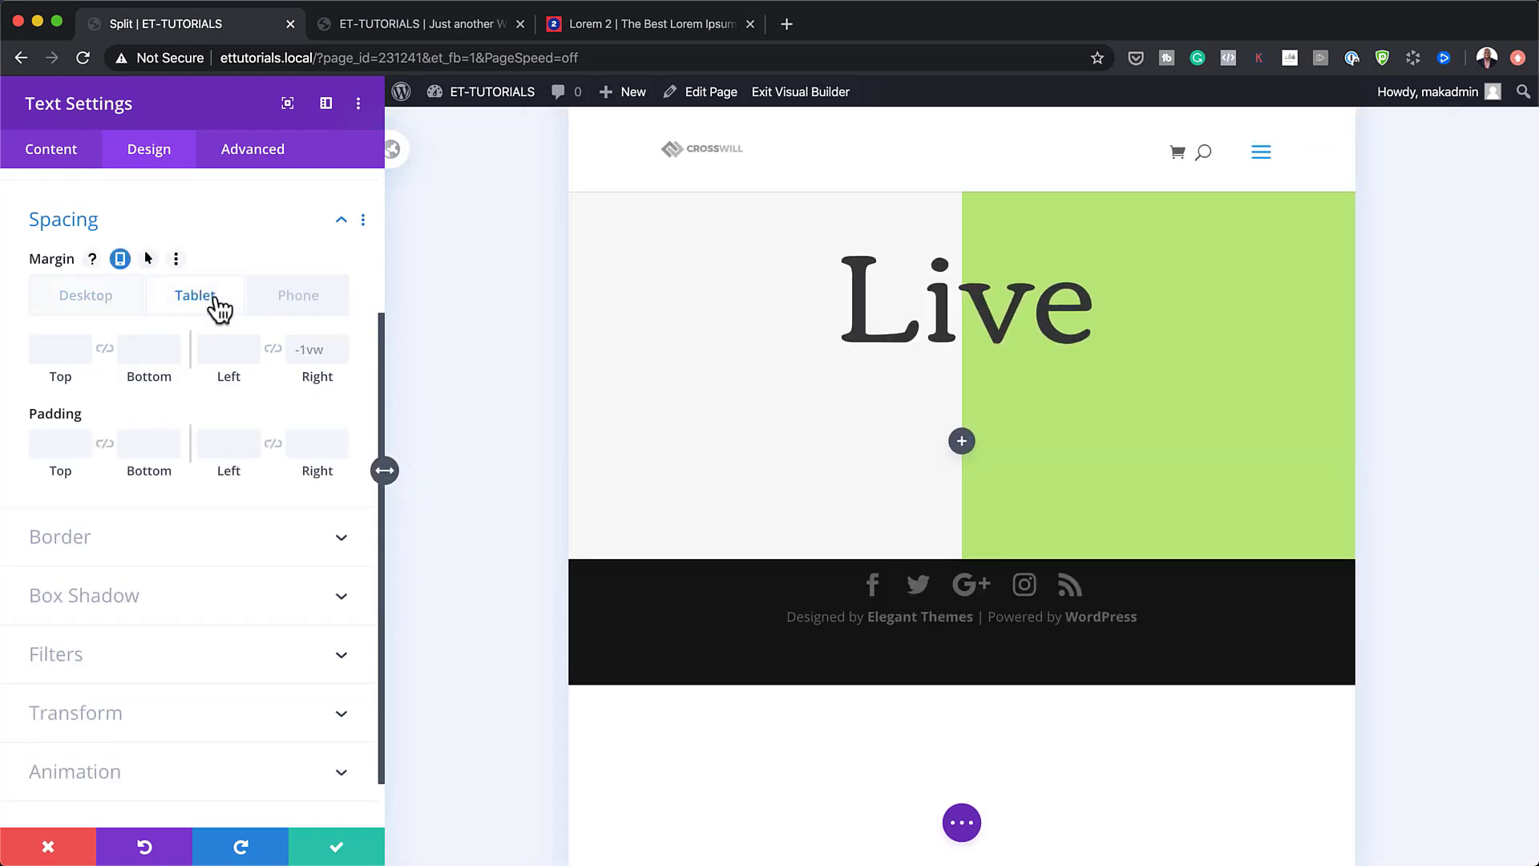
pyautogui.click(305, 299)
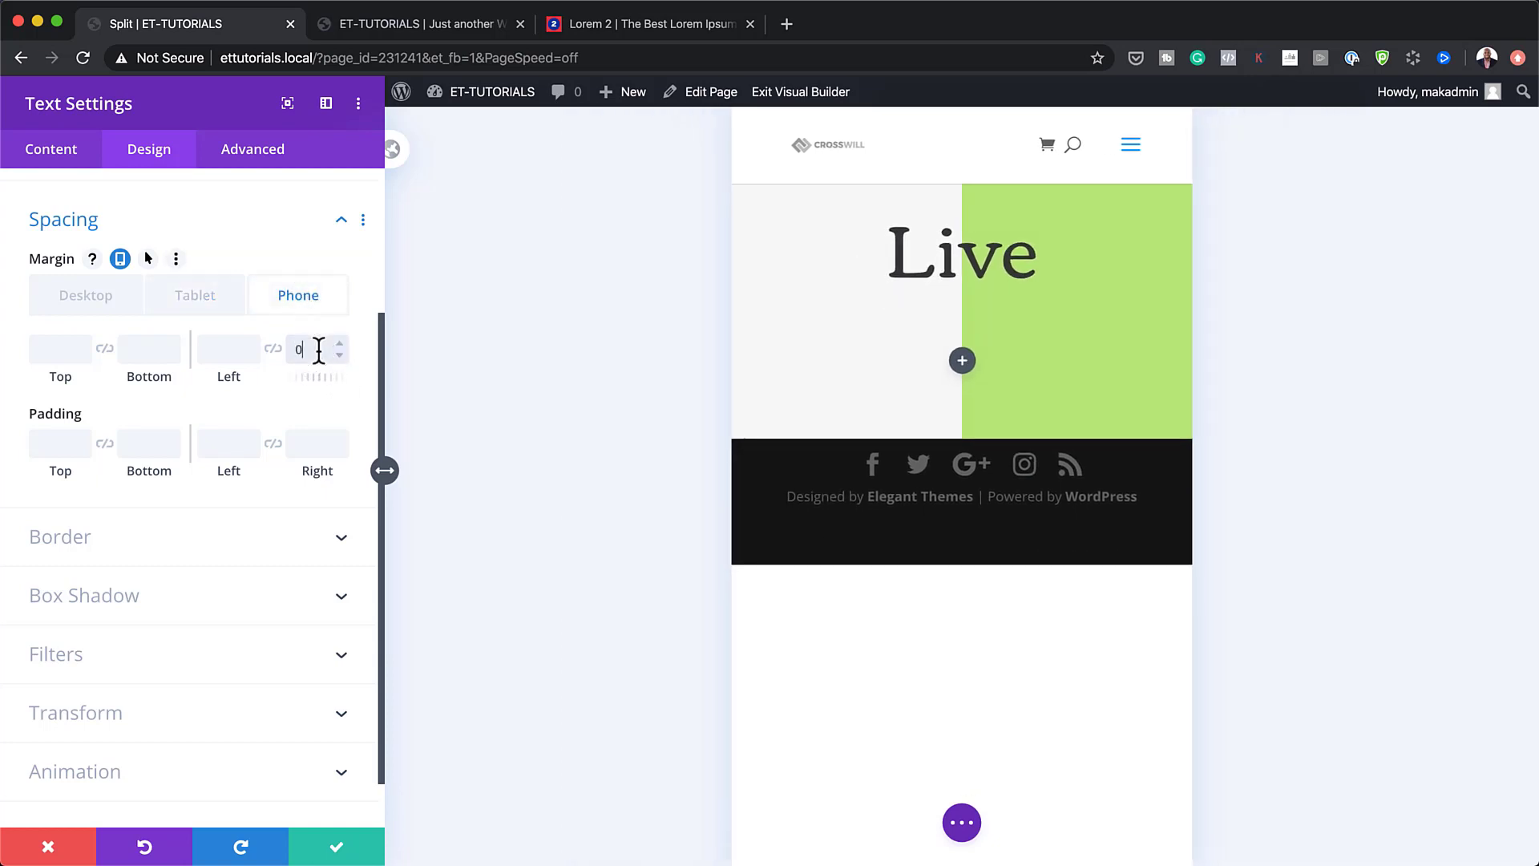
pyautogui.click(121, 306)
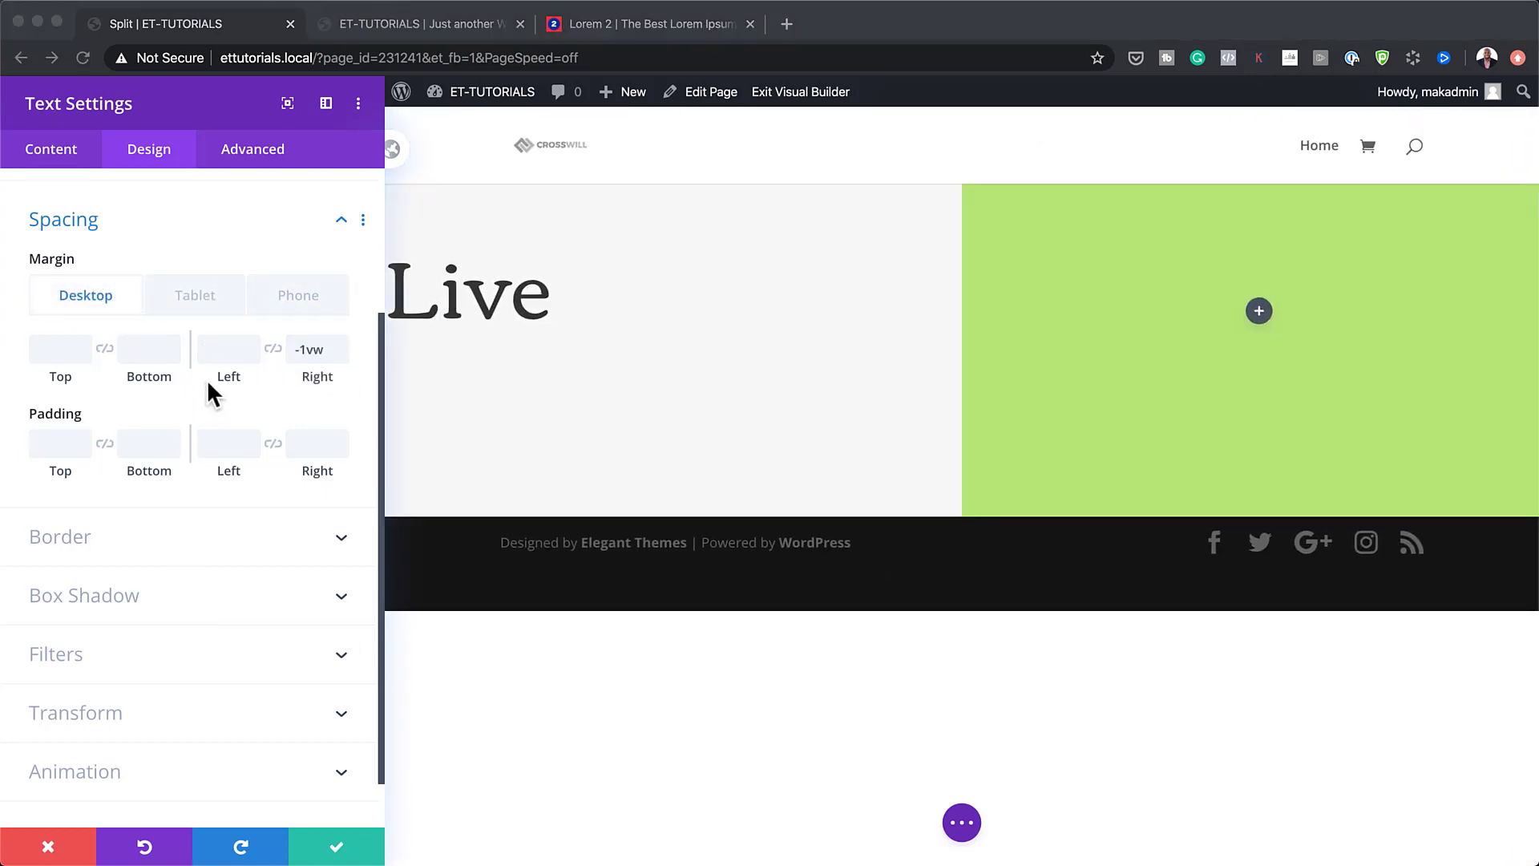
# Give the Text module a right padding of 35vw on tablet and phone, and save the module settings.
pyautogui.click(199, 397)
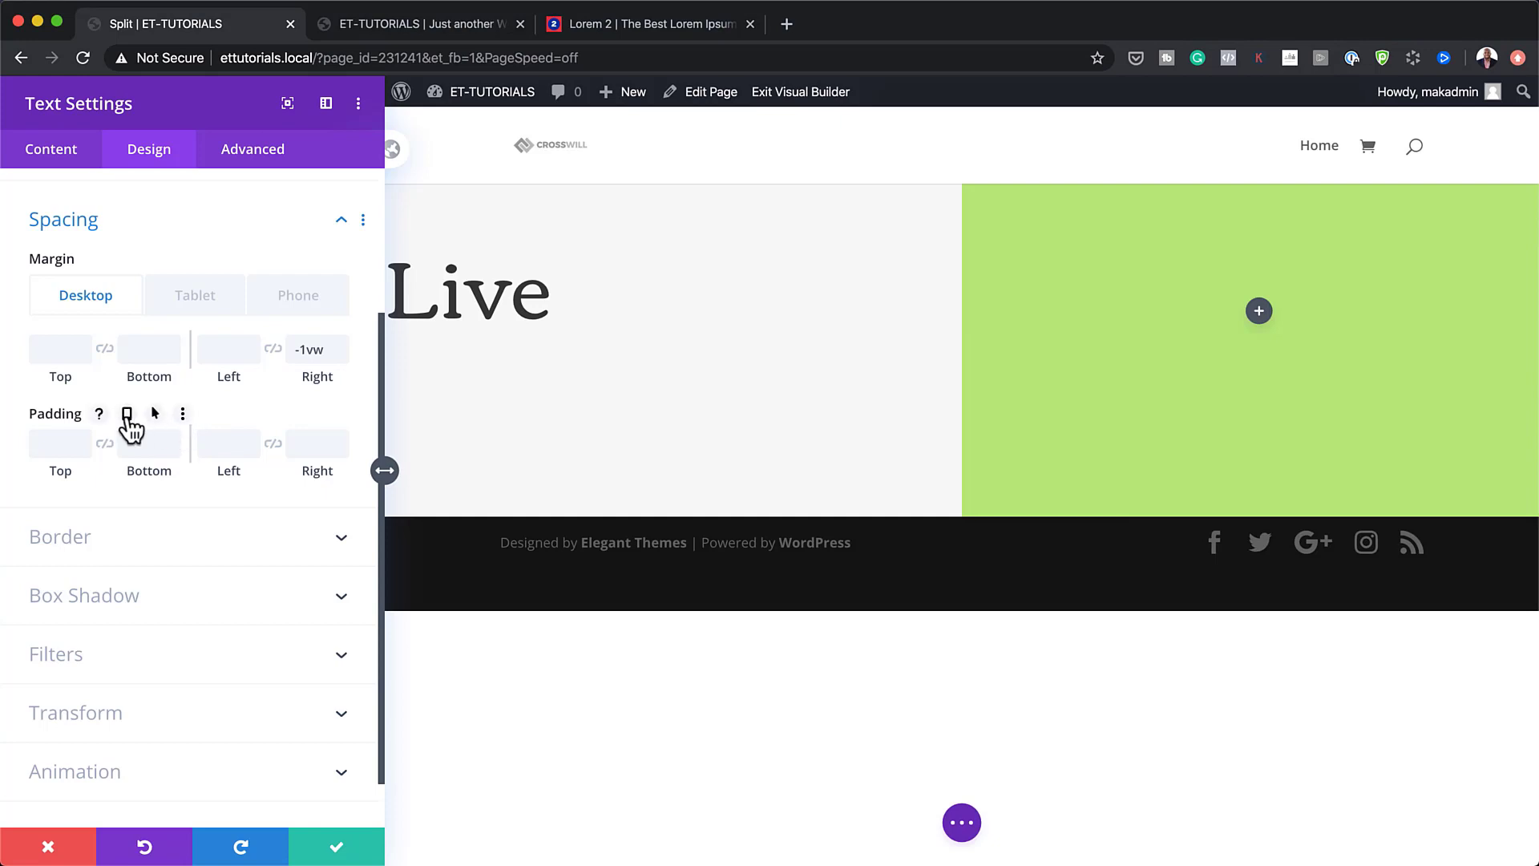
pyautogui.click(126, 413)
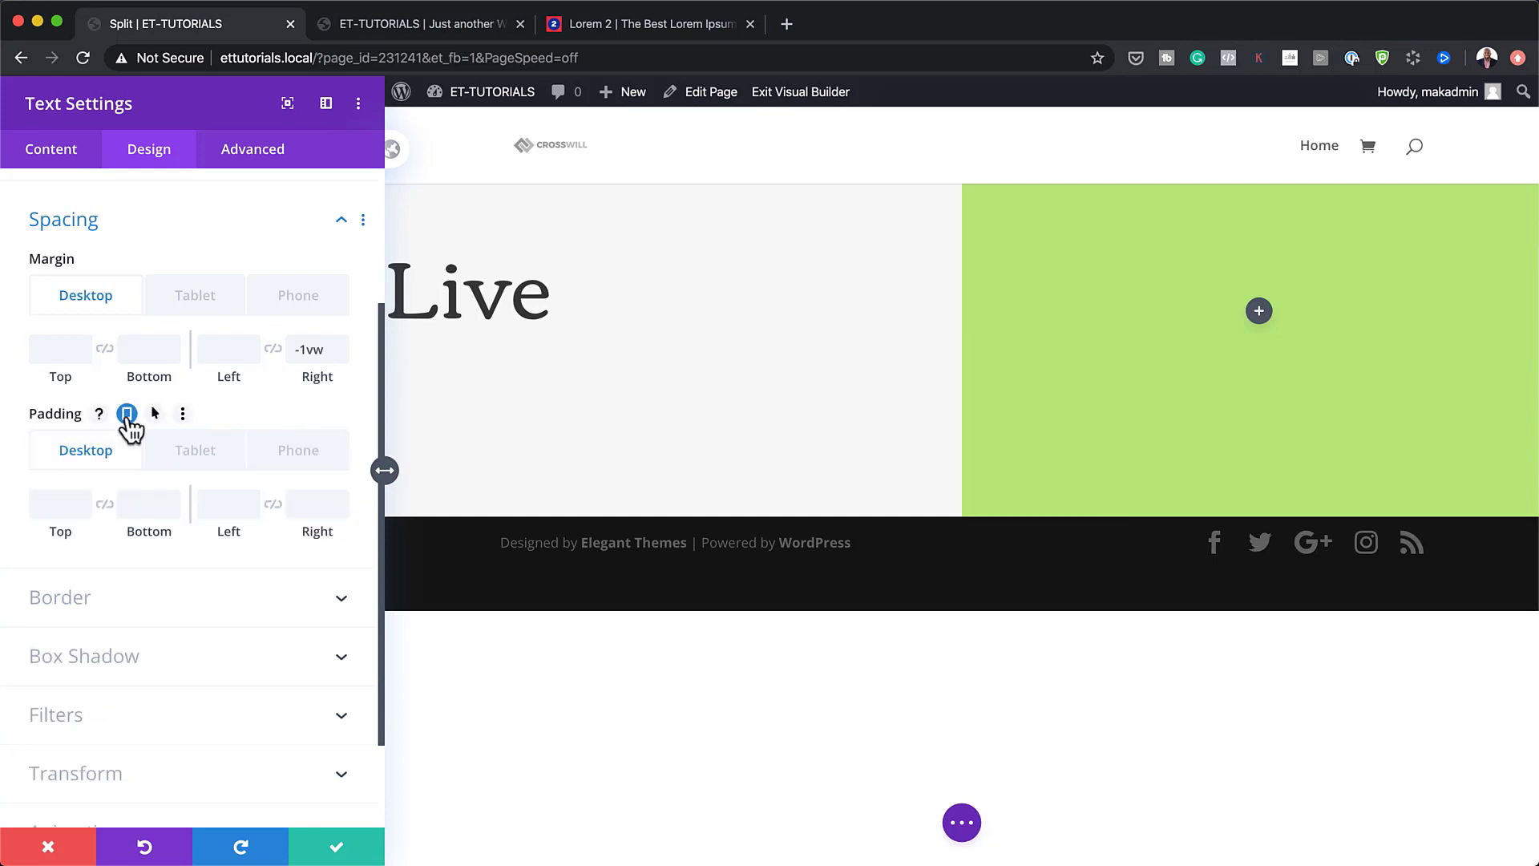
pyautogui.click(191, 453)
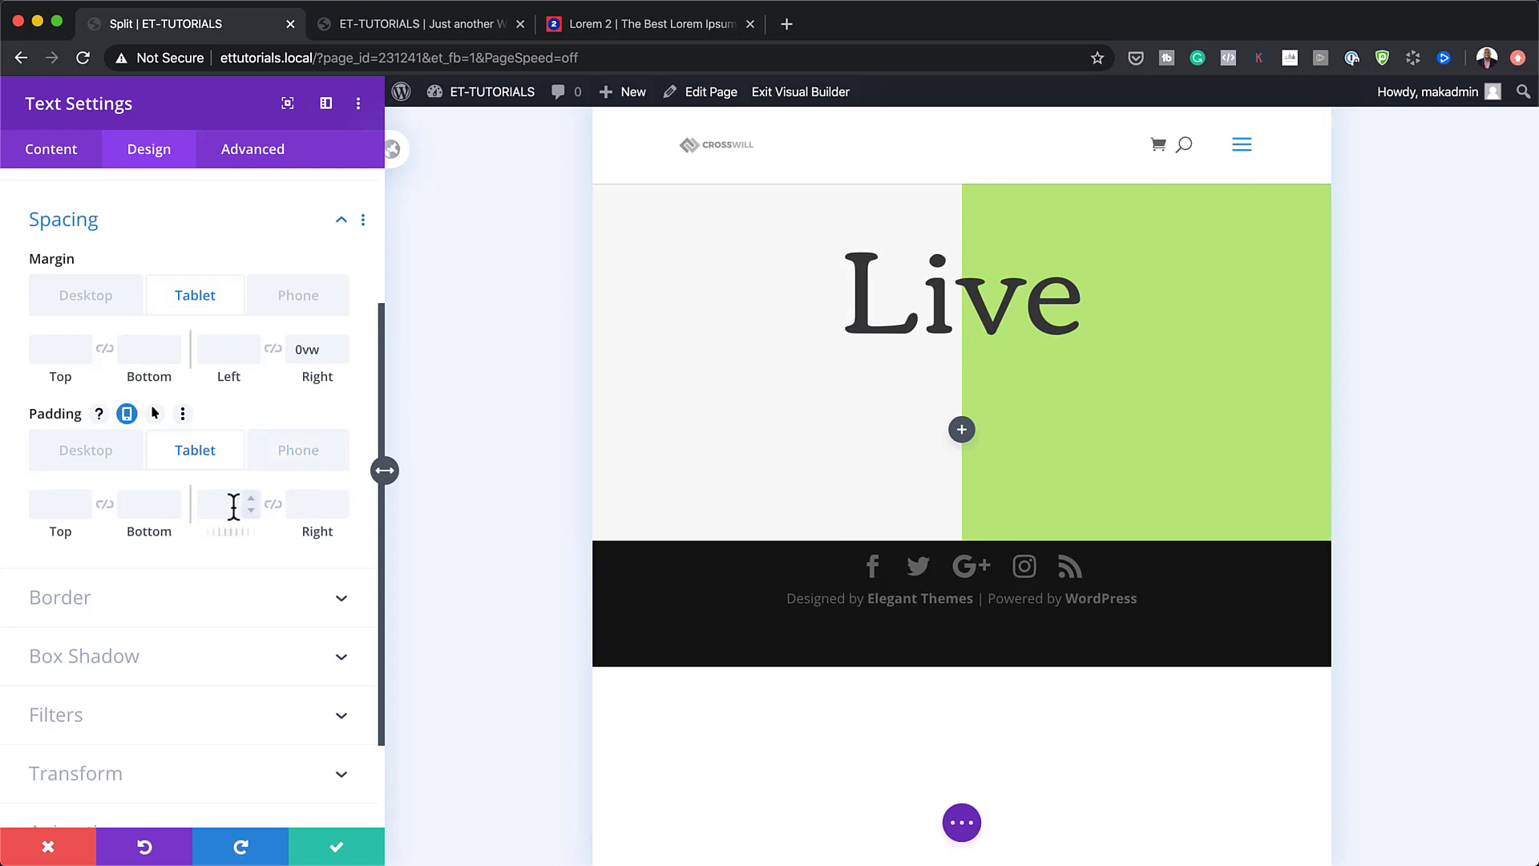
pyautogui.click(312, 504)
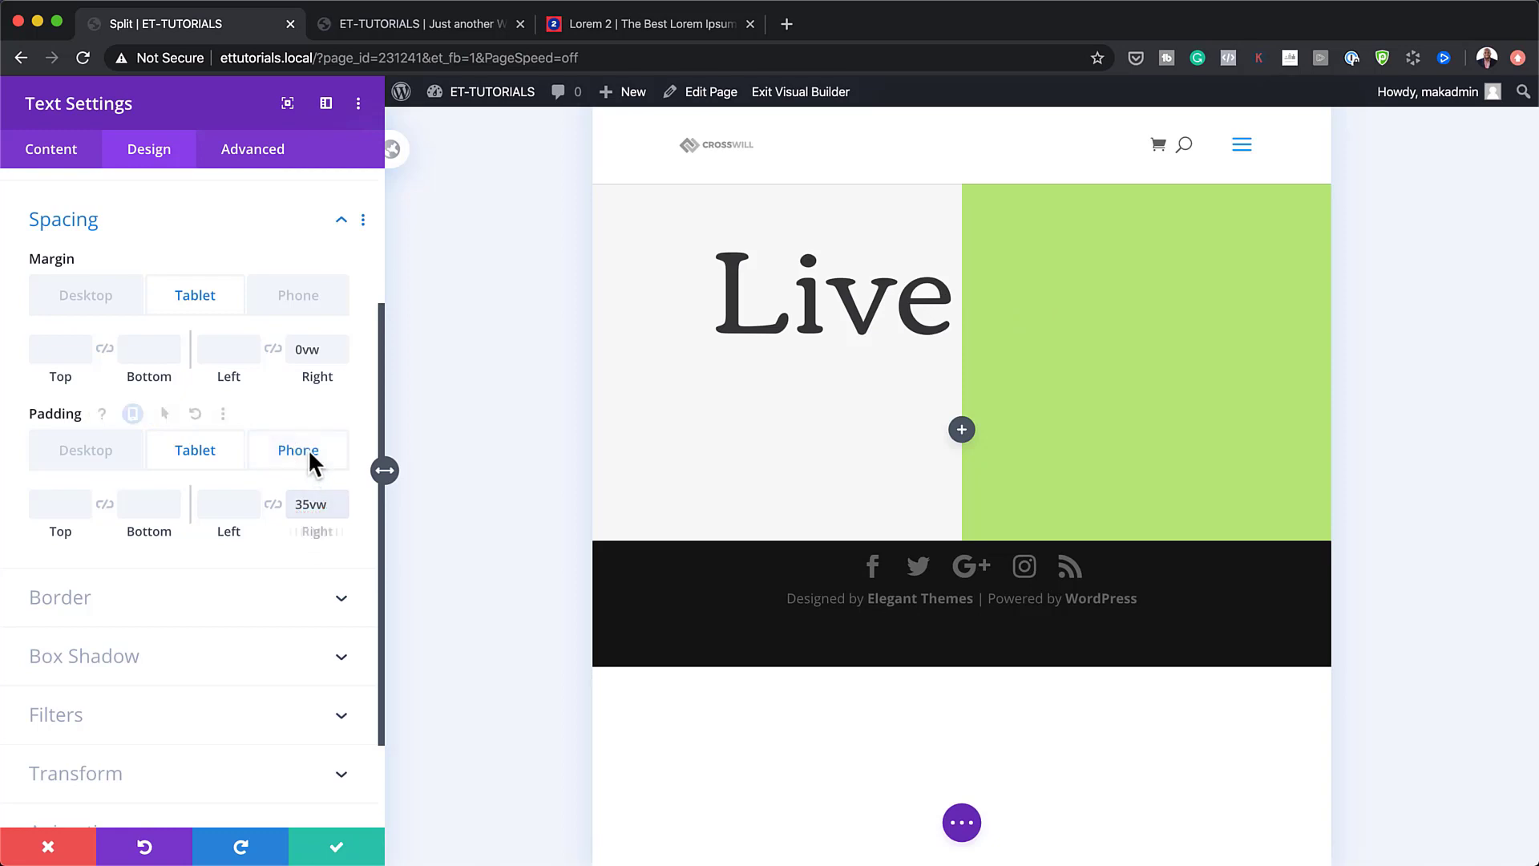
pyautogui.click(310, 453)
pyautogui.click(308, 505)
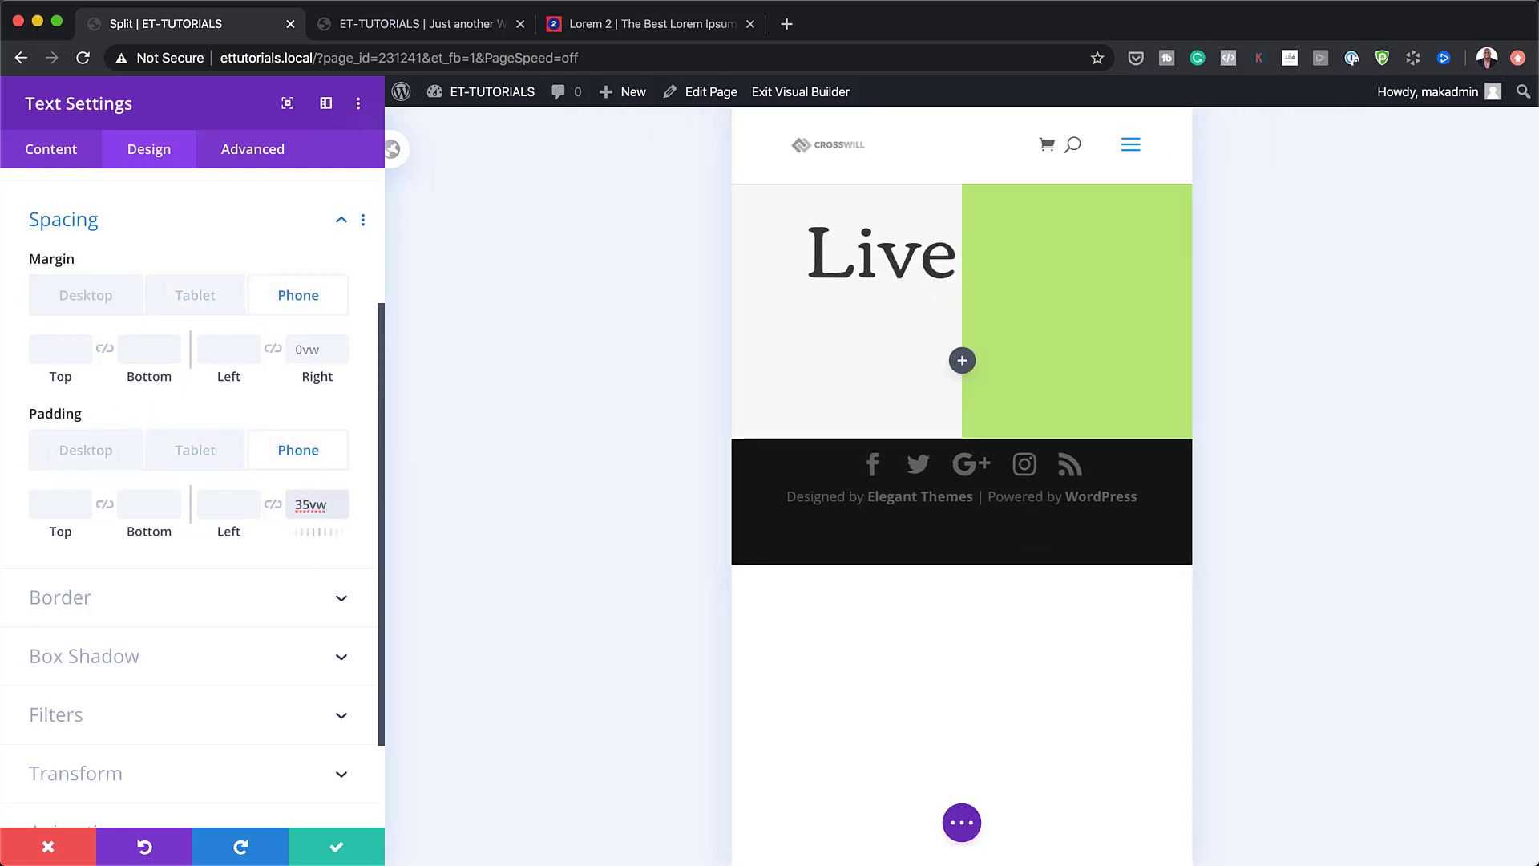
pyautogui.click(76, 454)
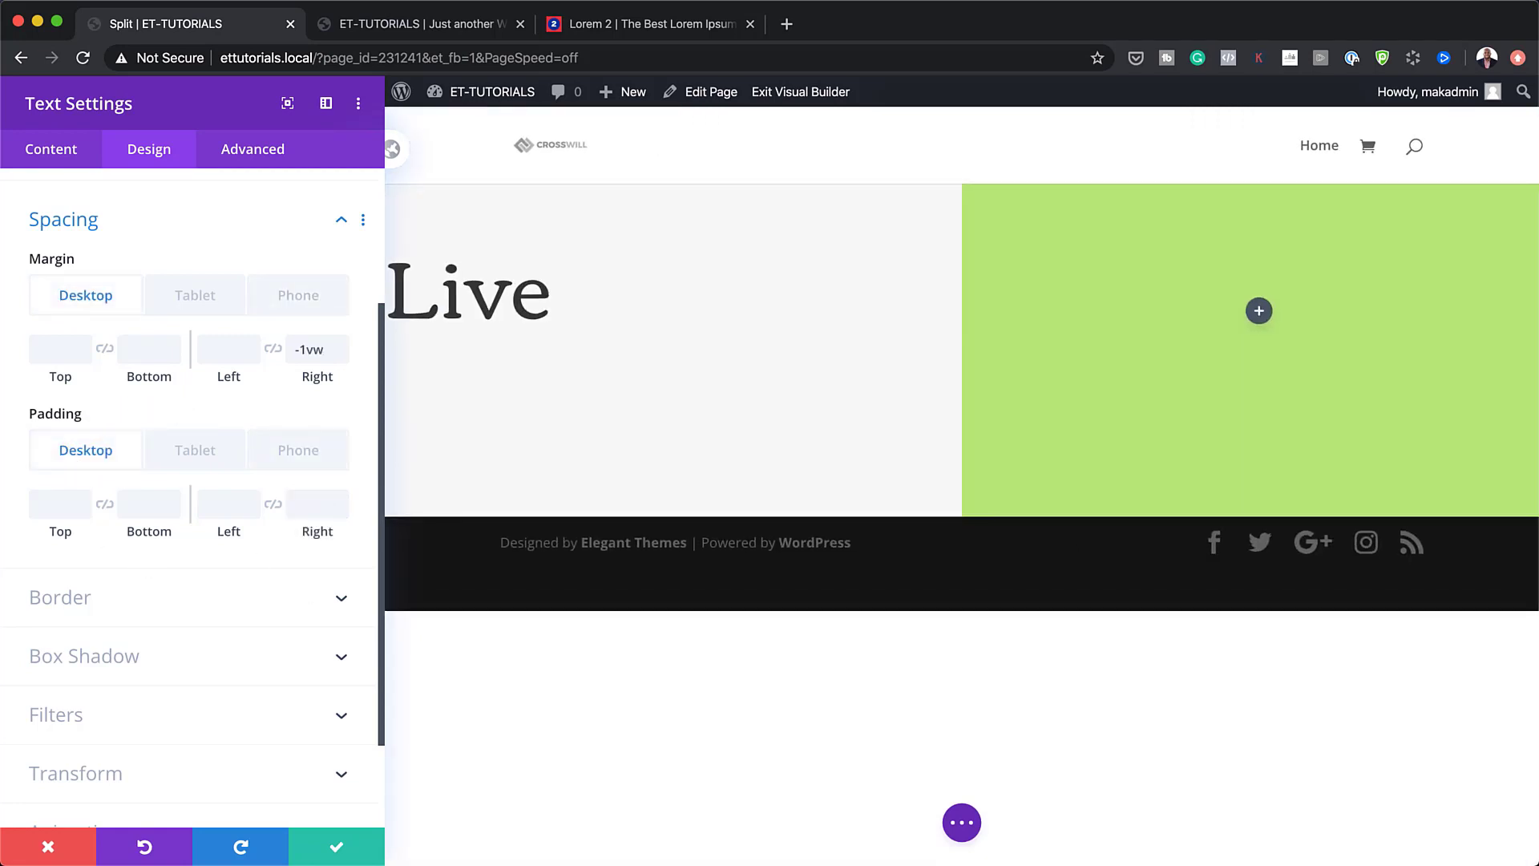
pyautogui.click(337, 850)
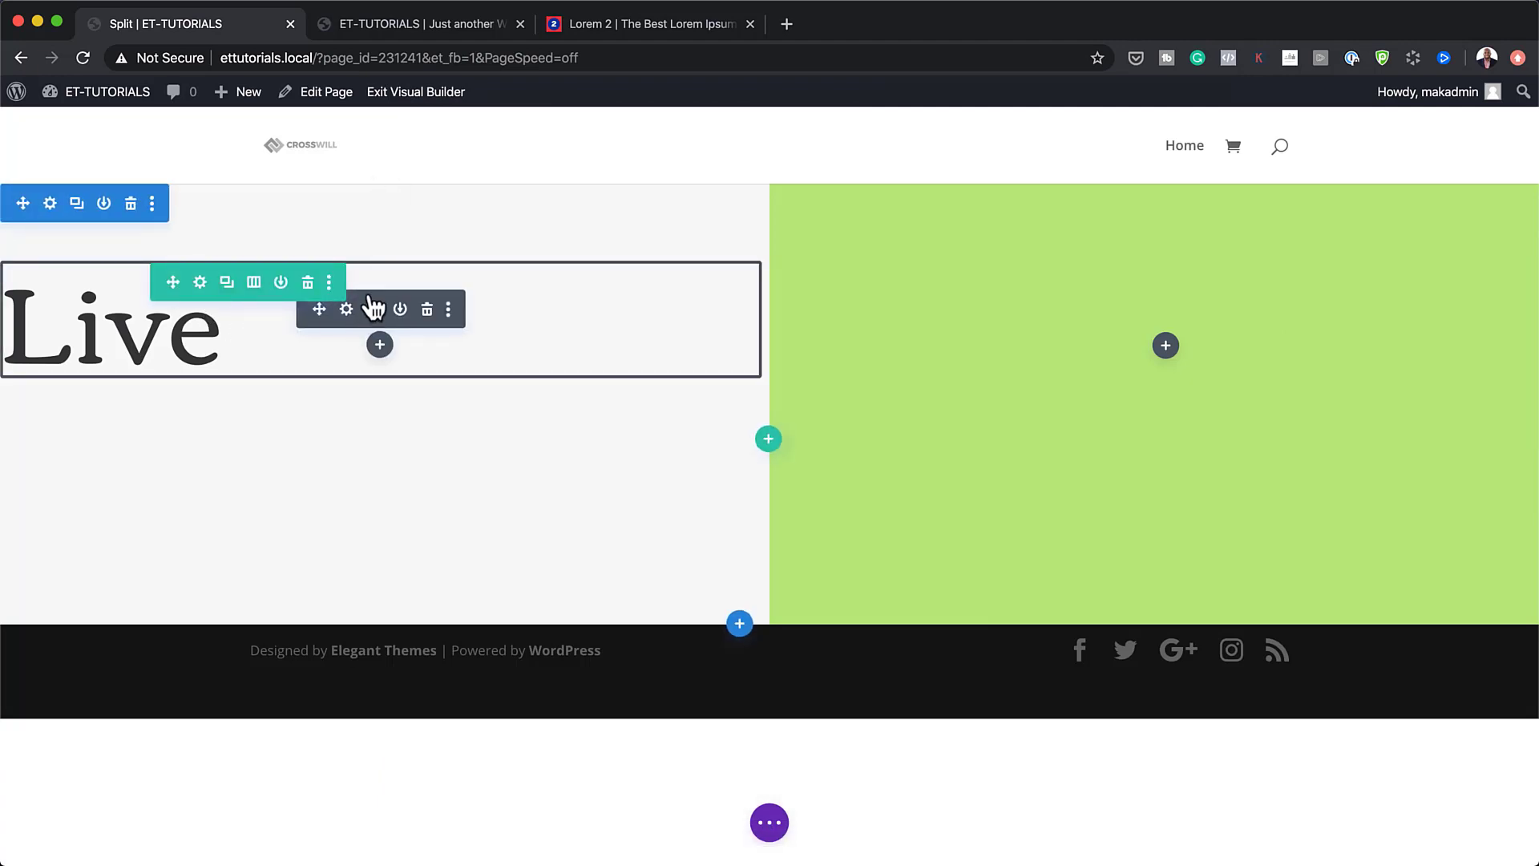
# Insert a Text module into the second column on the green half of the section.
pyautogui.click(1166, 346)
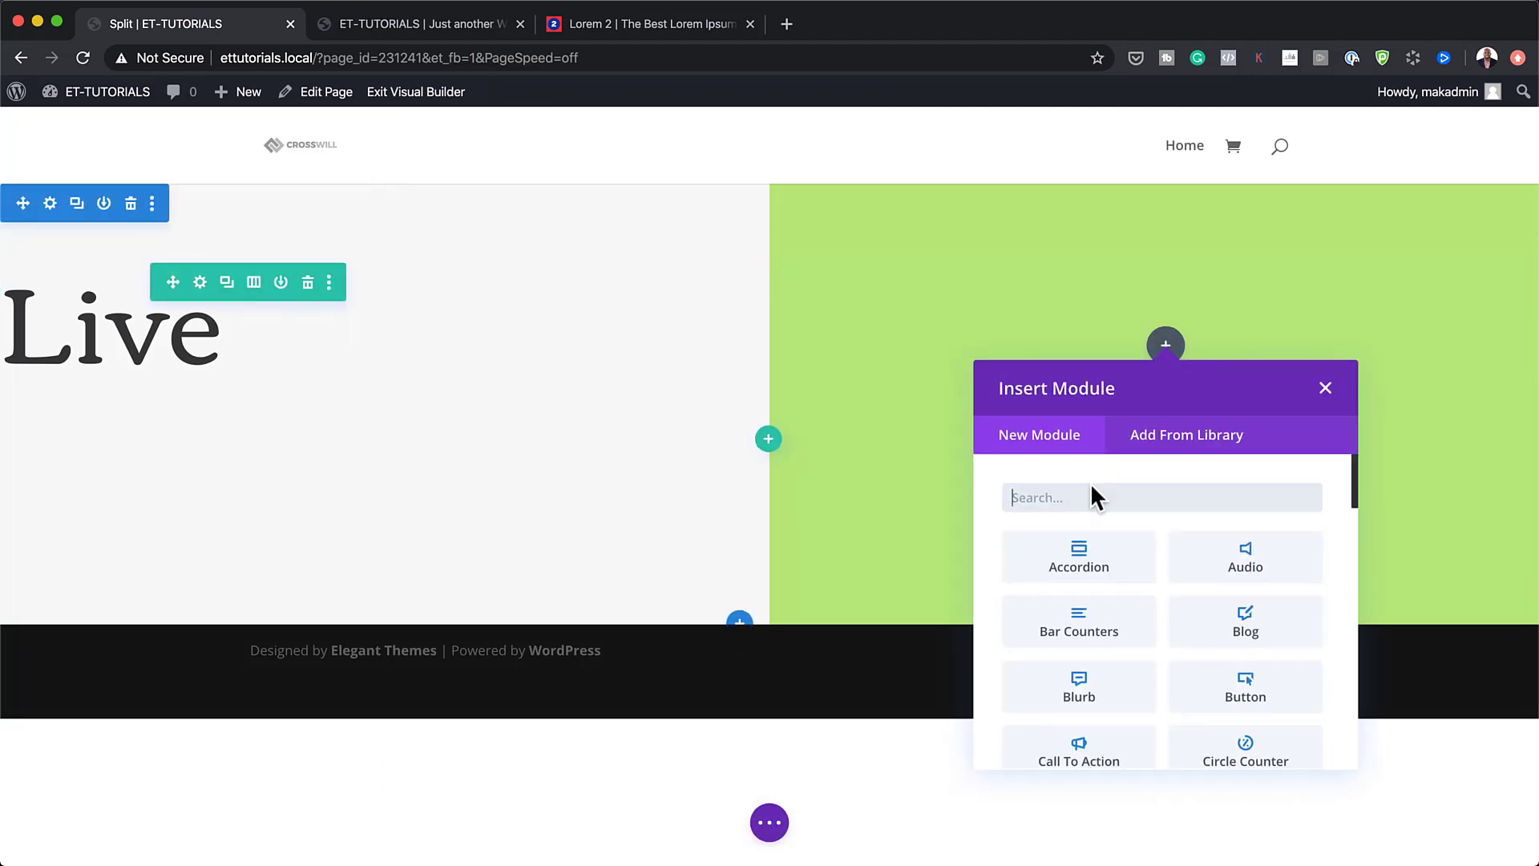
pyautogui.write('text')
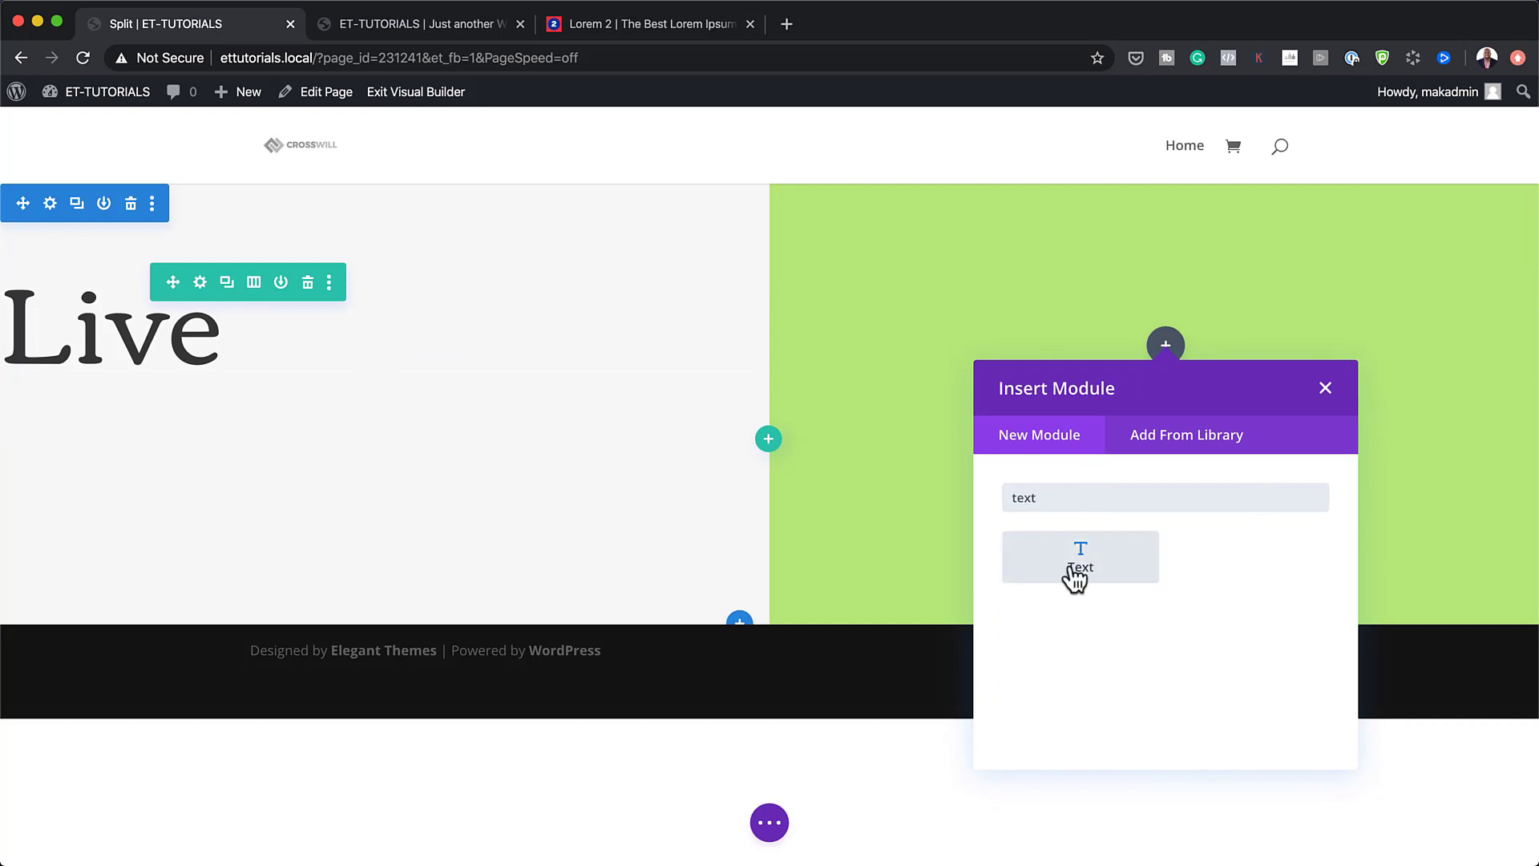
pyautogui.click(1076, 570)
# Replace the new module's placeholder body with "Well", format it as Heading 2, and show the module's design options.
pyautogui.moveTo(255, 565); pyautogui.dragTo(31, 417)
pyautogui.write('Well')
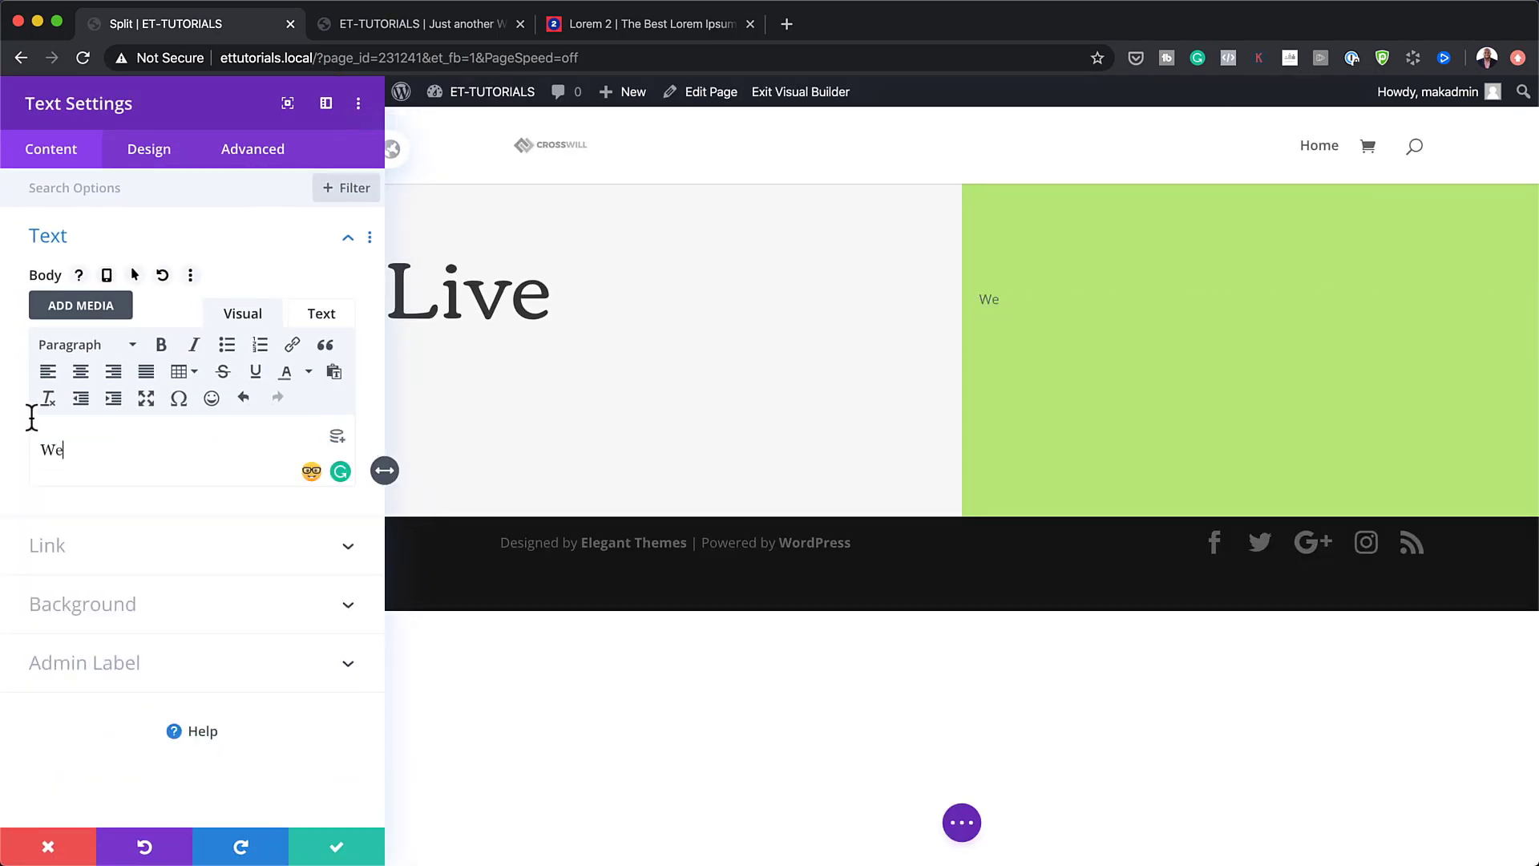
pyautogui.doubleClick(72, 447)
pyautogui.click(97, 345)
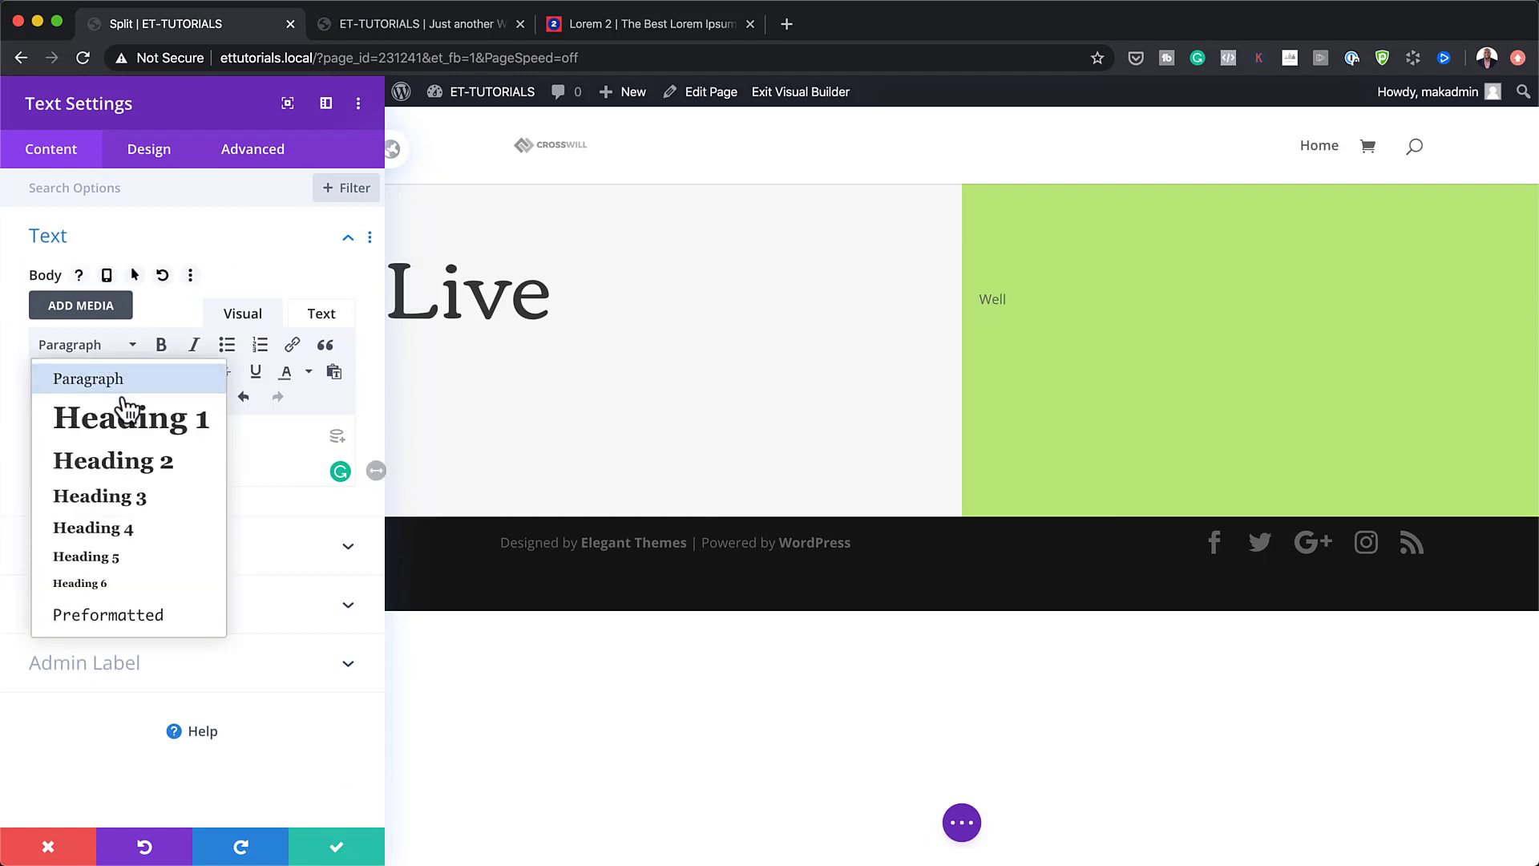
pyautogui.click(138, 460)
pyautogui.click(164, 156)
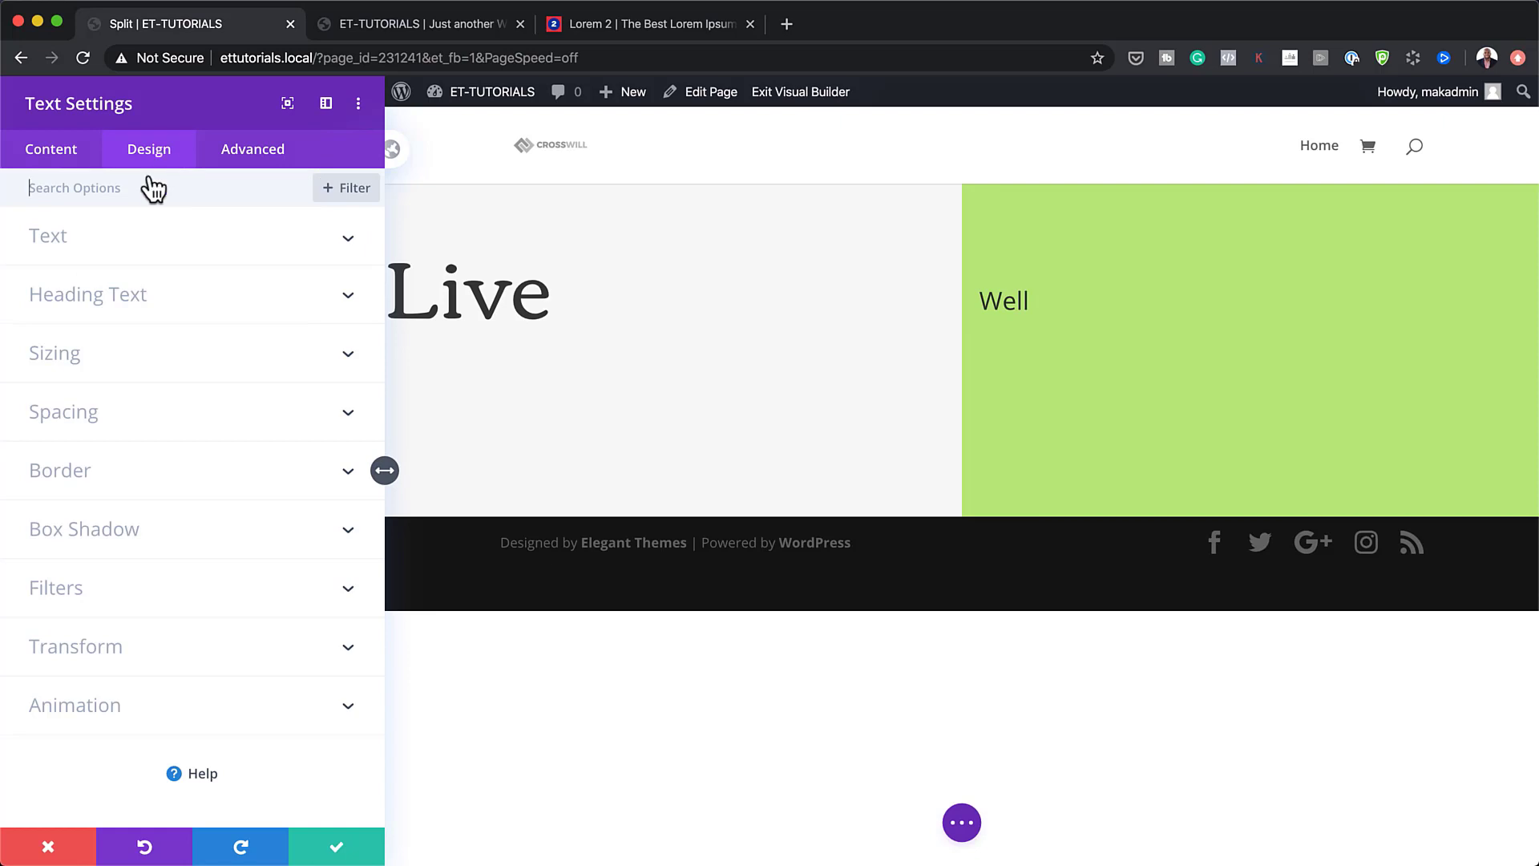
# Set the Heading 2 font of the "Well" Text module to Corben.
pyautogui.click(120, 303)
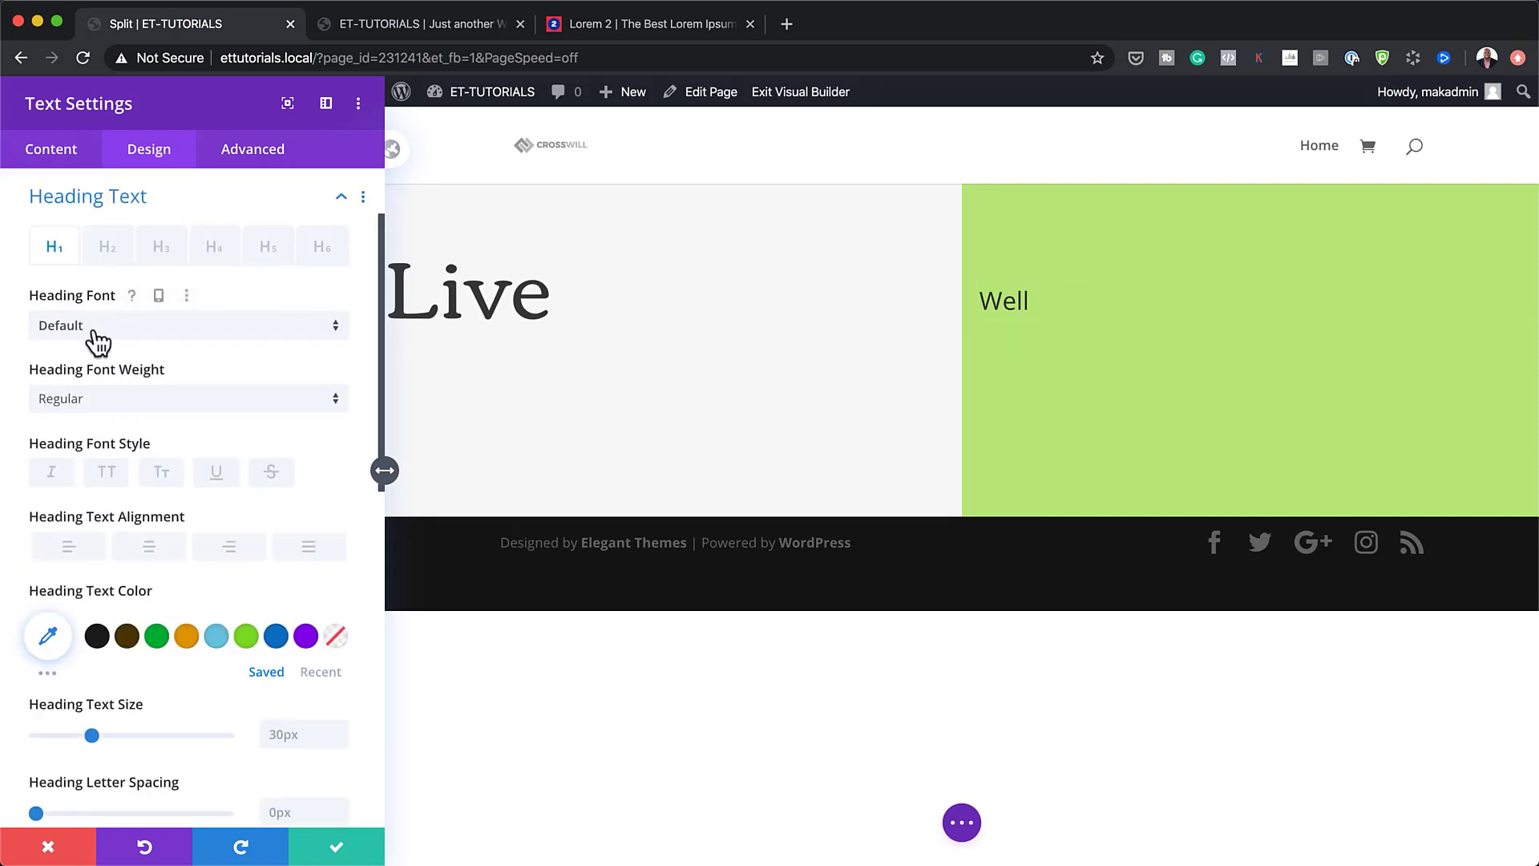
pyautogui.click(110, 253)
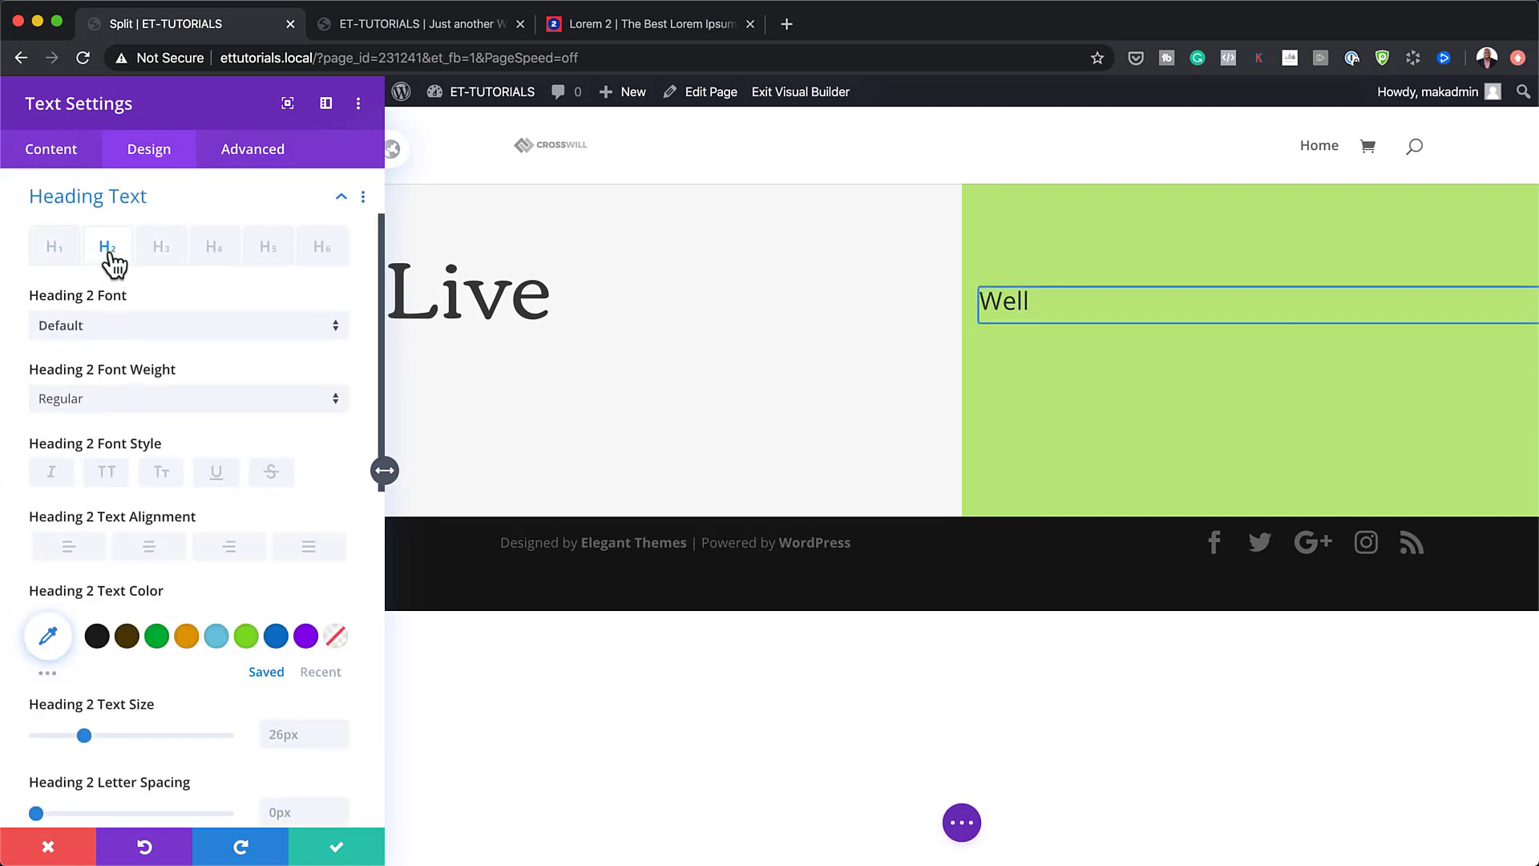
pyautogui.click(146, 326)
pyautogui.click(141, 266)
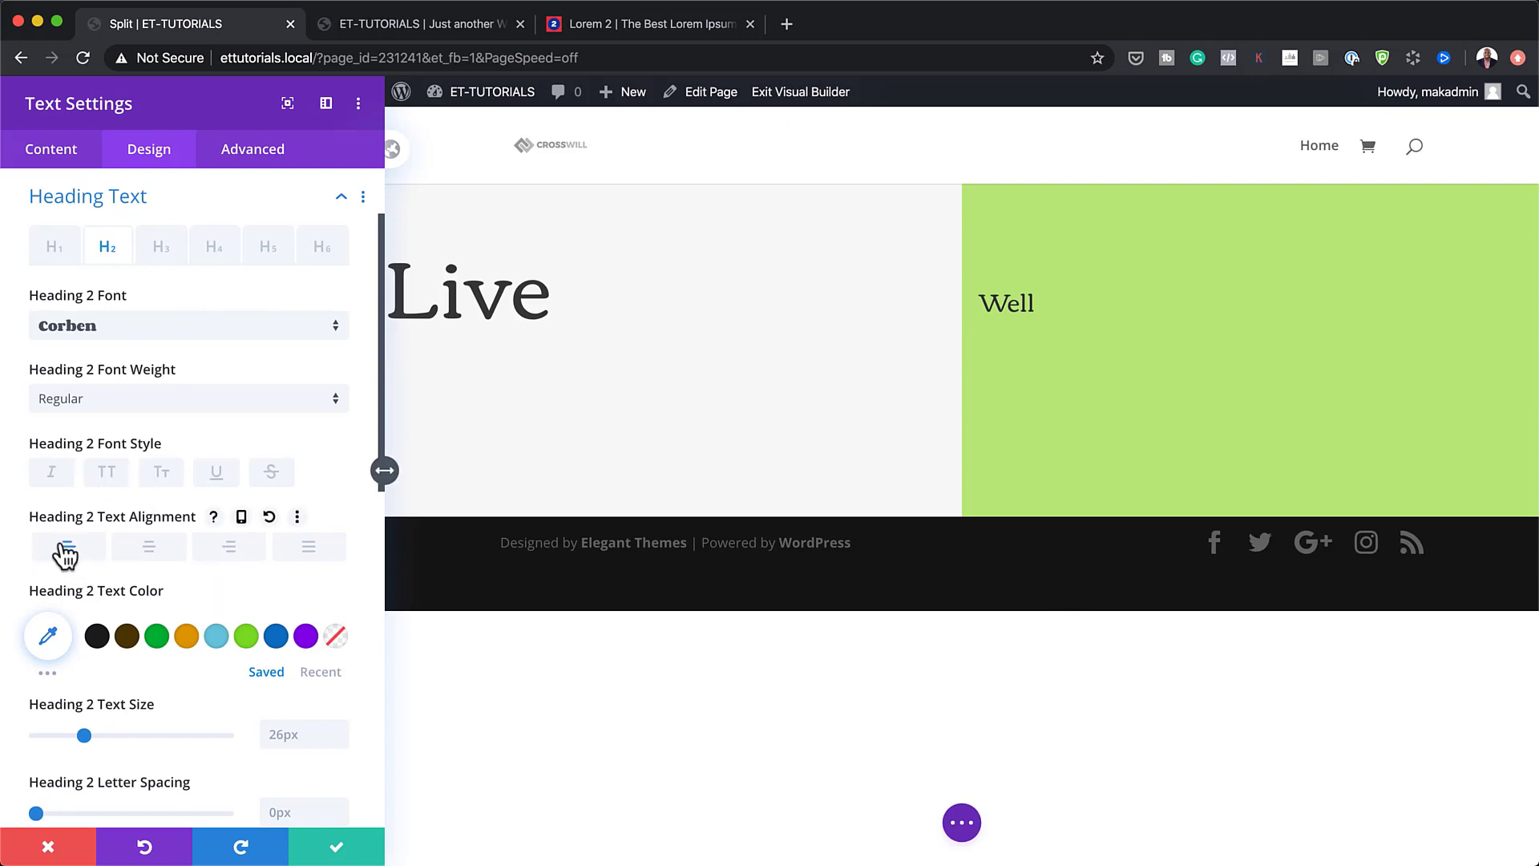
# Try centering the Heading 2 text on tablet through the responsive text alignment options.
pyautogui.click(241, 517)
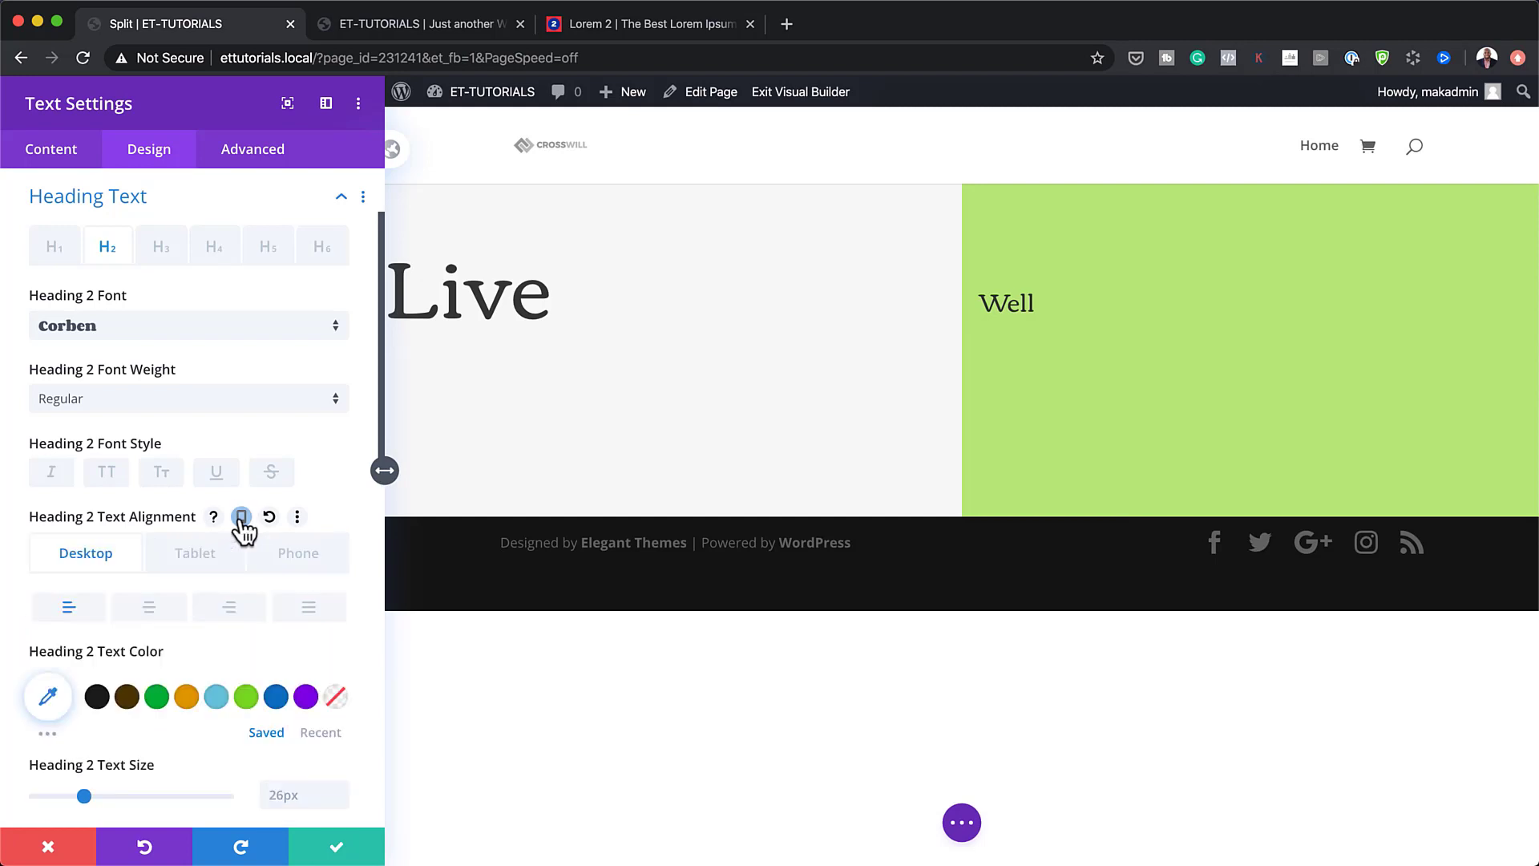
pyautogui.click(198, 557)
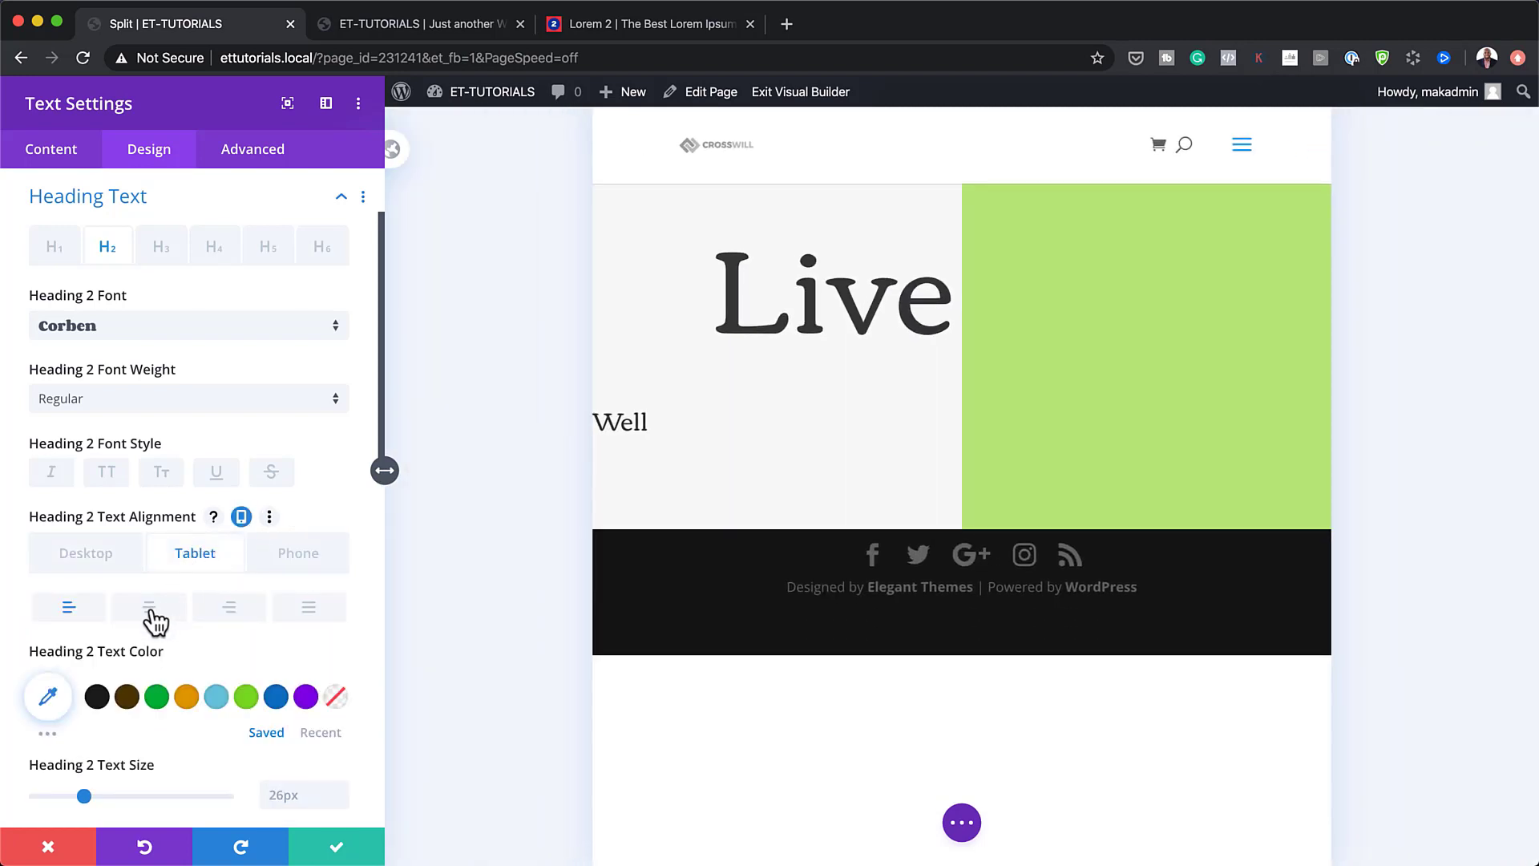
pyautogui.click(153, 616)
pyautogui.click(314, 556)
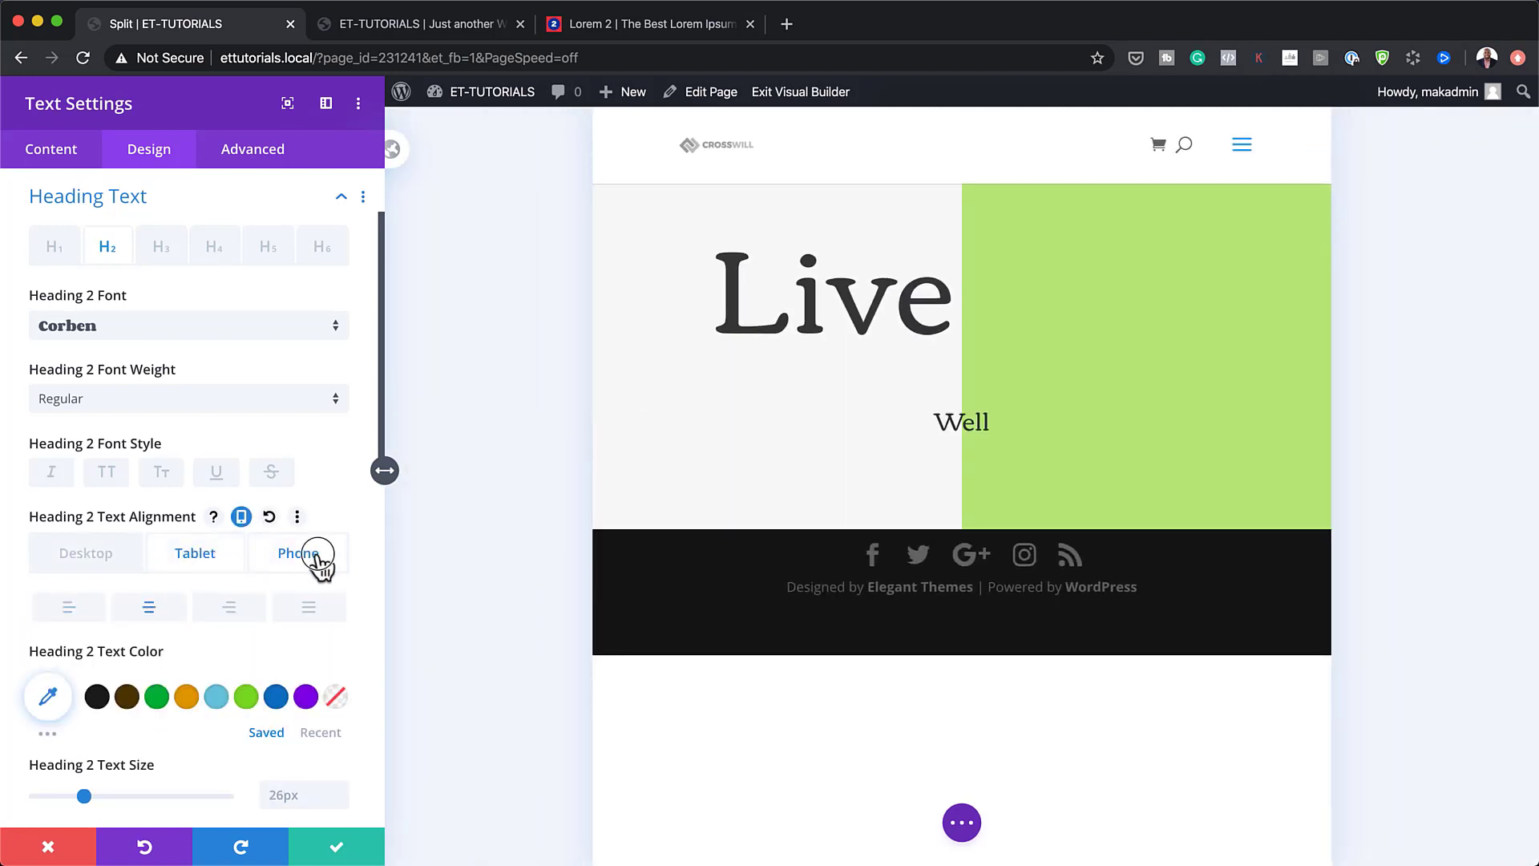
pyautogui.click(88, 555)
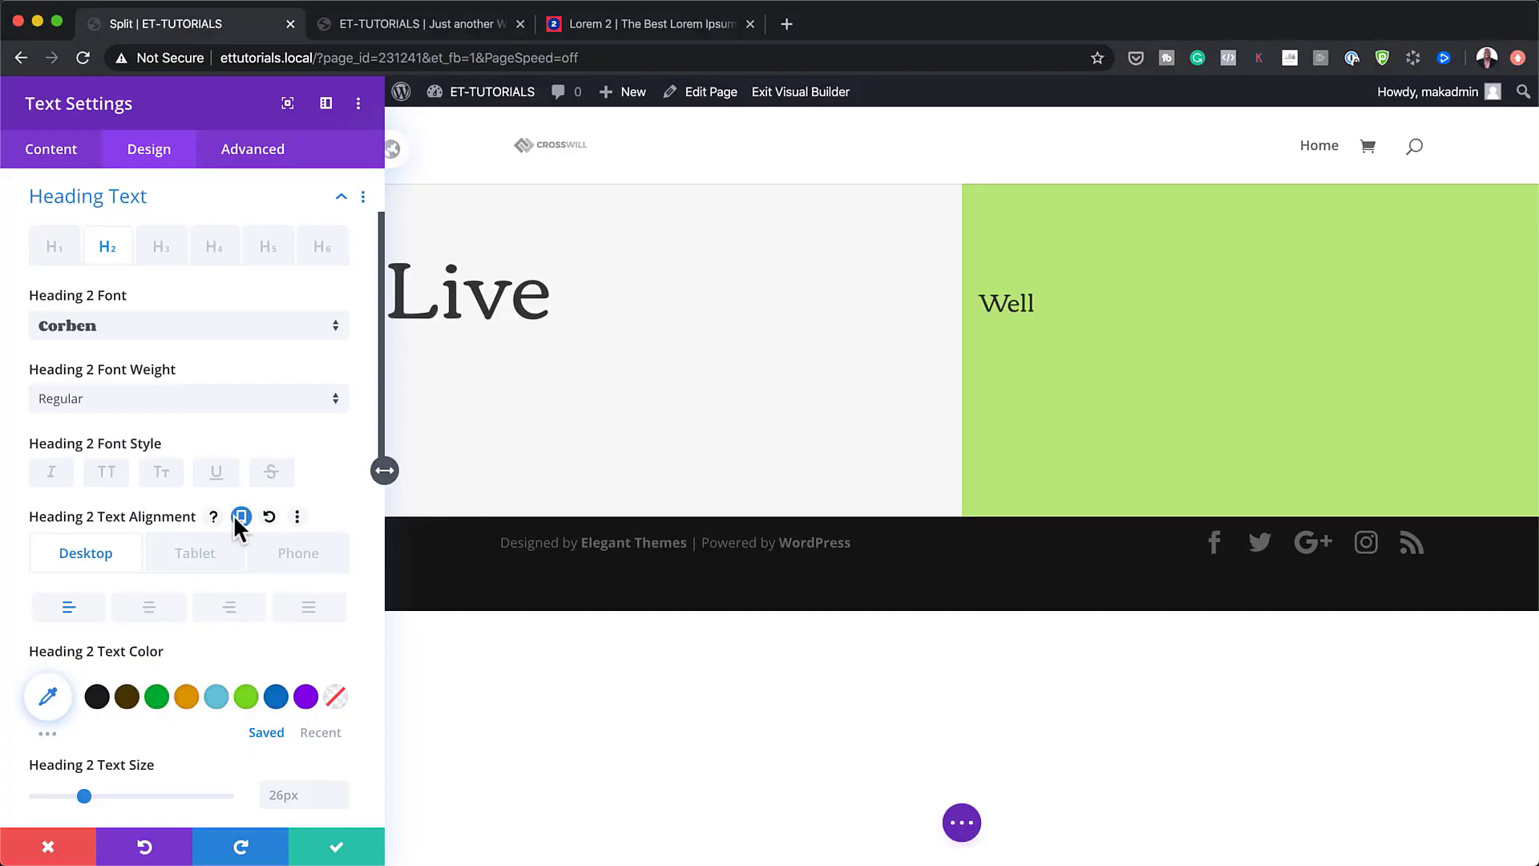
pyautogui.click(240, 517)
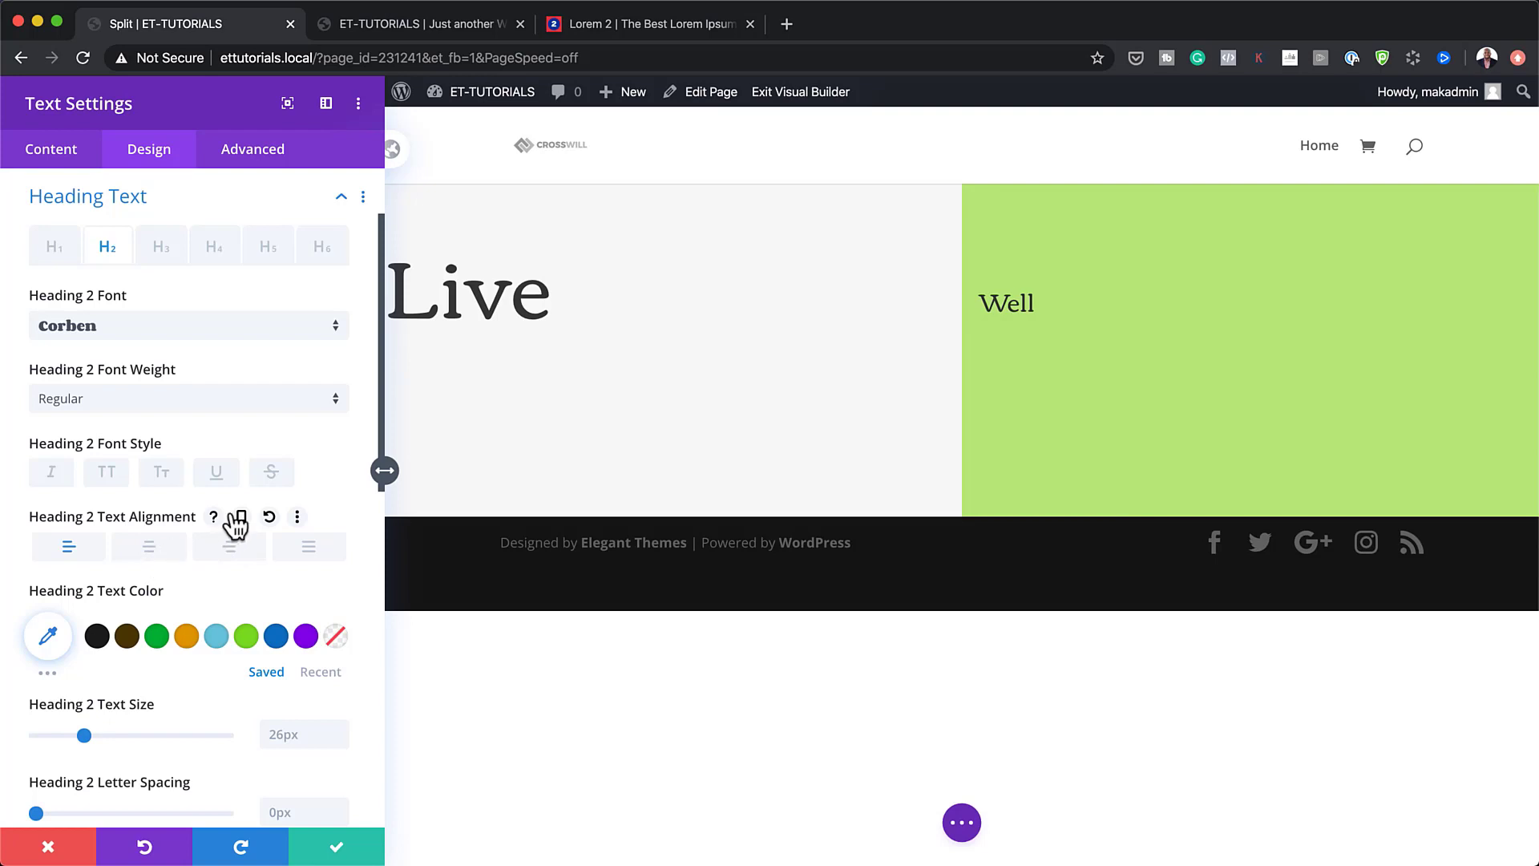
# Right-align the Heading 2 text on tablet and phone.
pyautogui.click(242, 517)
pyautogui.click(193, 561)
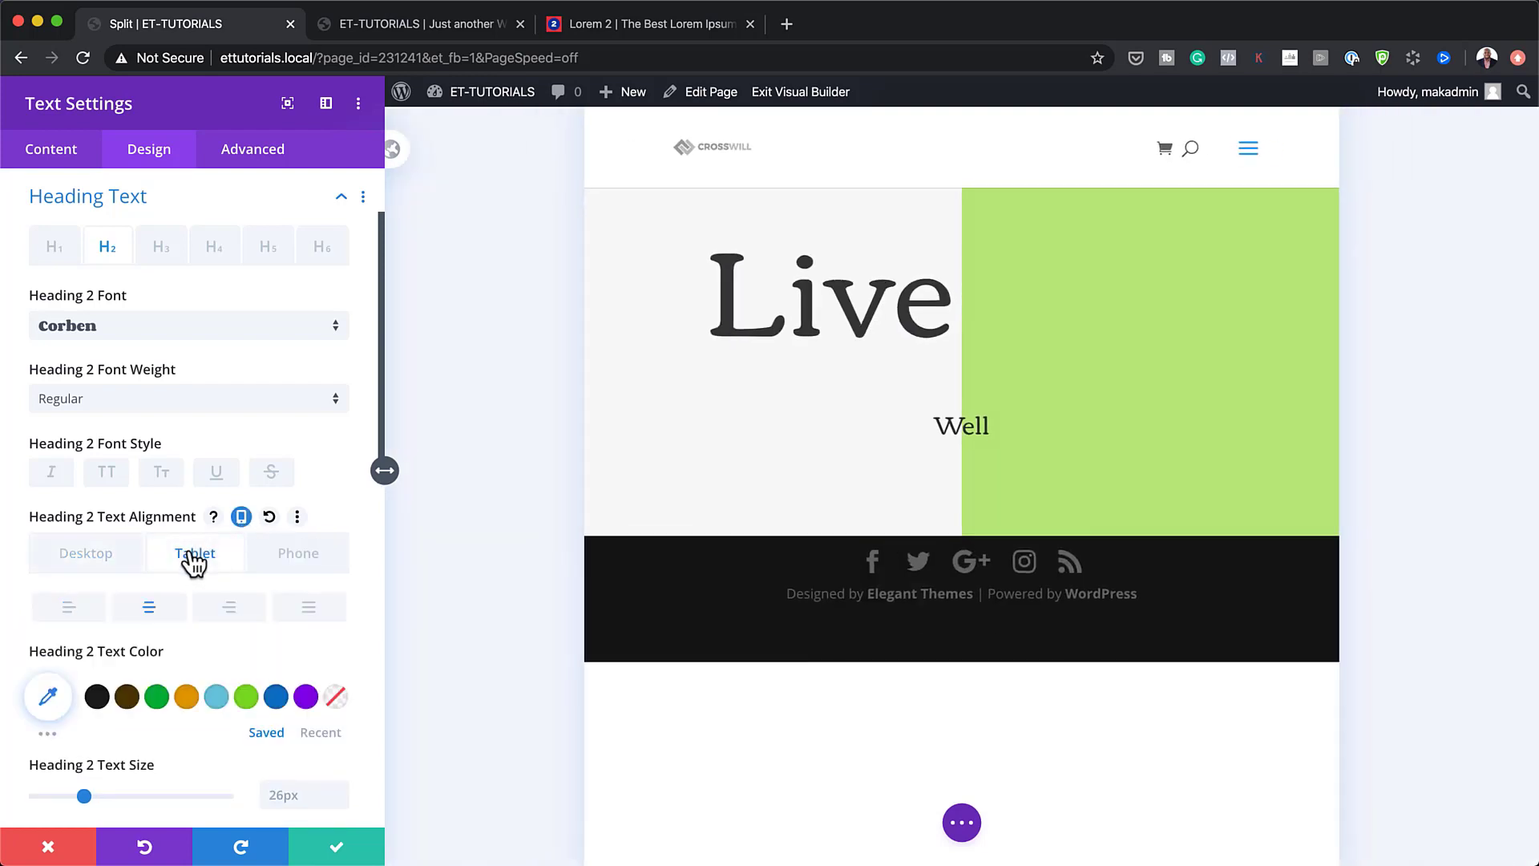
pyautogui.click(232, 609)
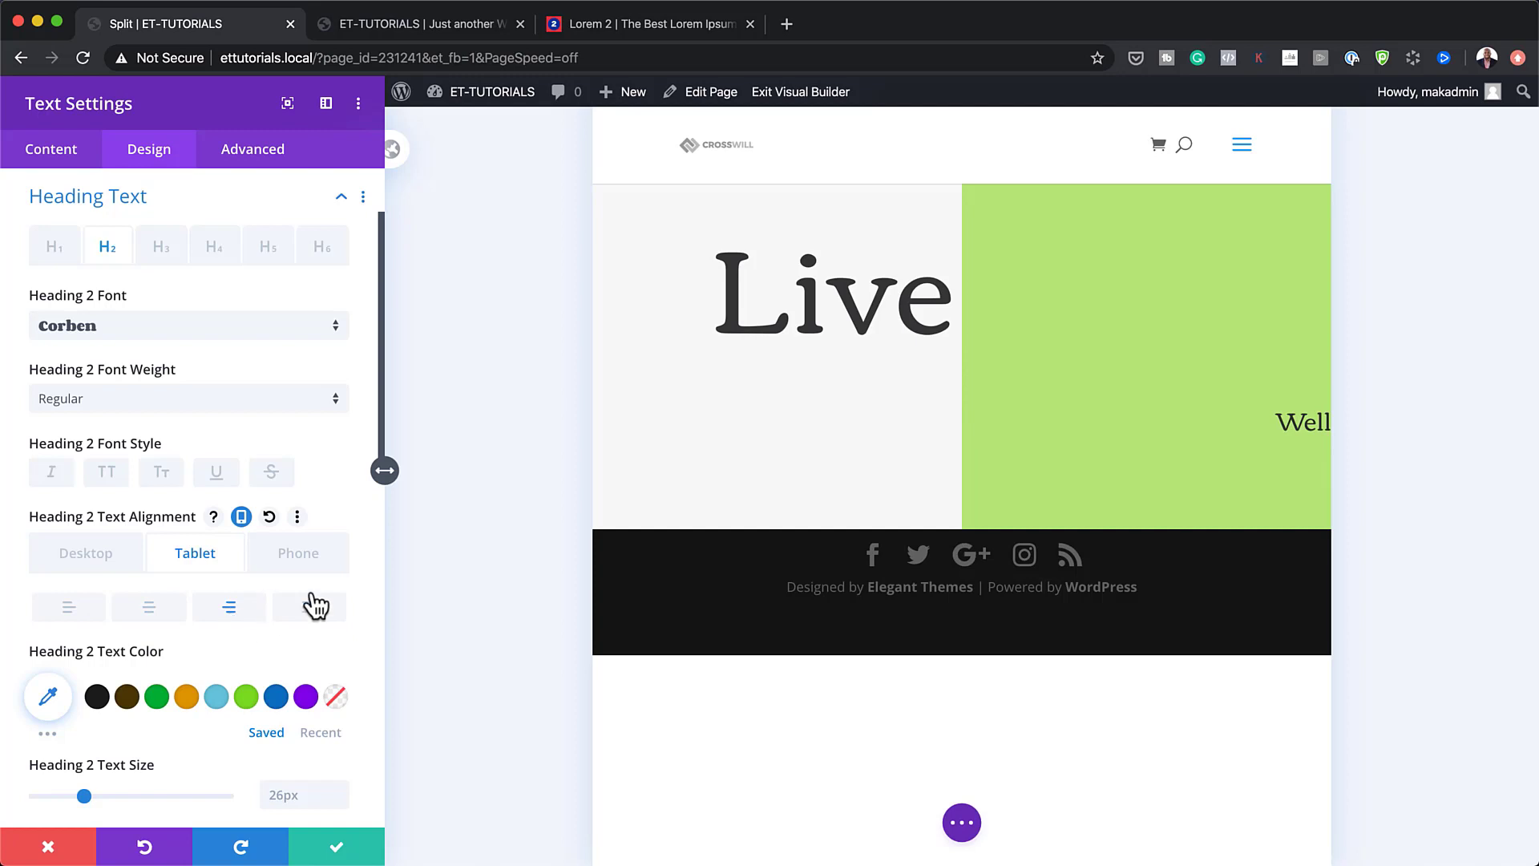
pyautogui.click(317, 565)
pyautogui.click(228, 613)
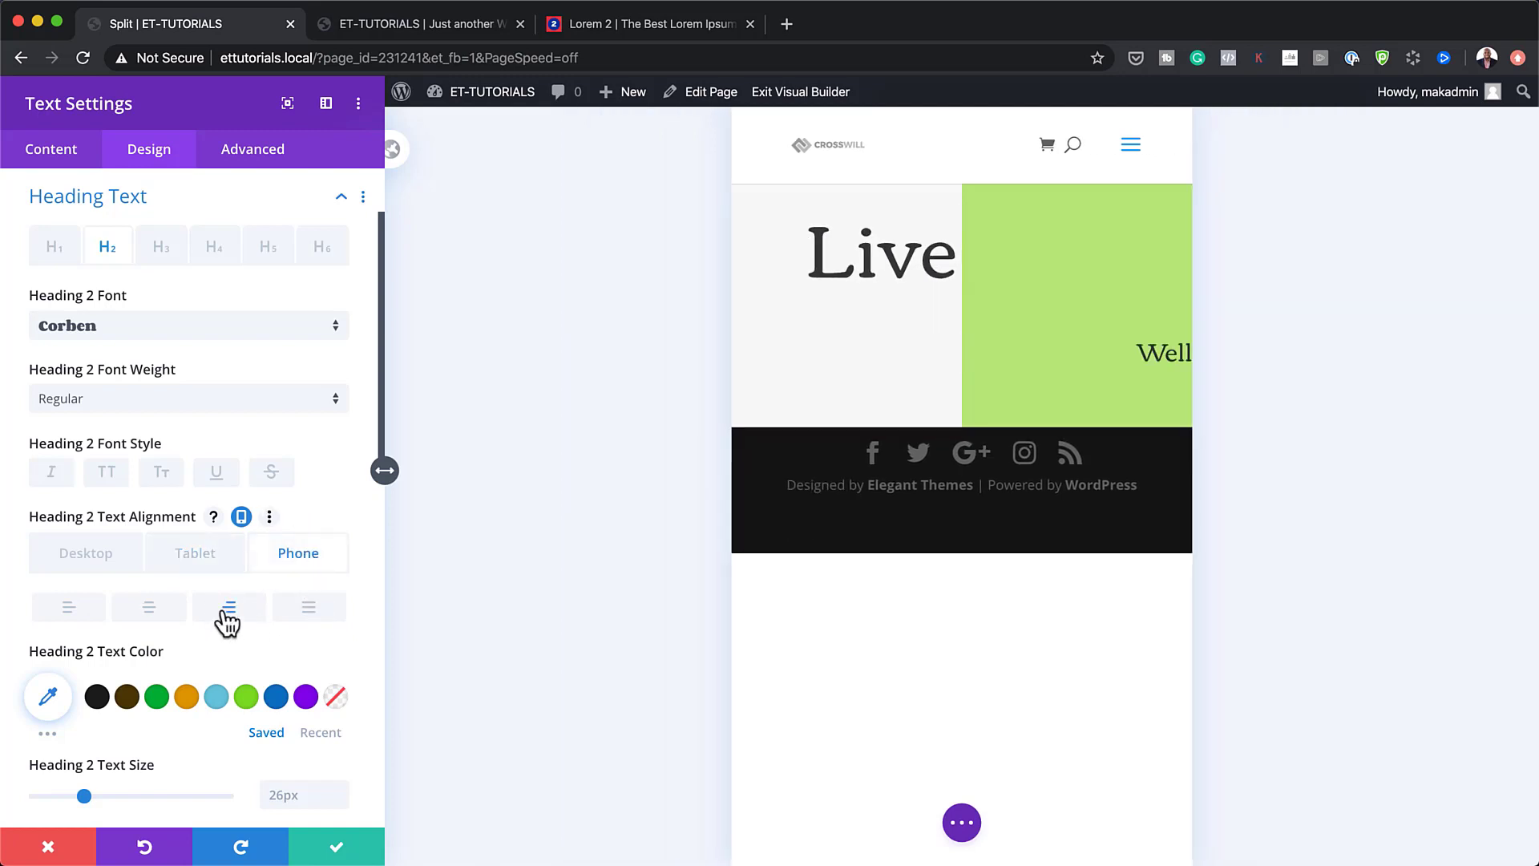
# Set the Heading 2 text color to #3a3a3a.
pyautogui.scroll(-2, 208, 618)
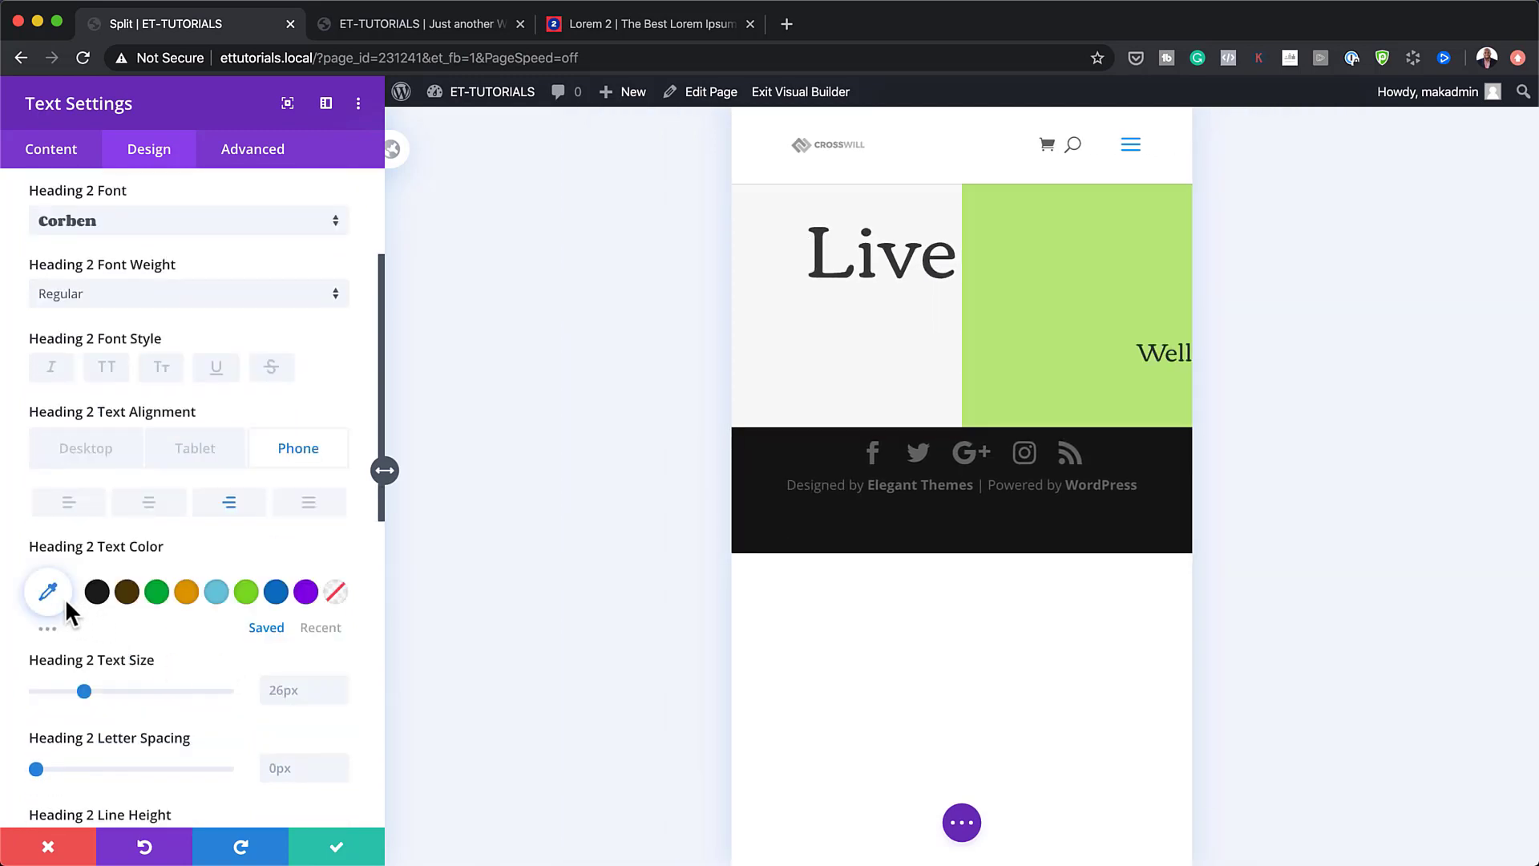
pyautogui.click(50, 593)
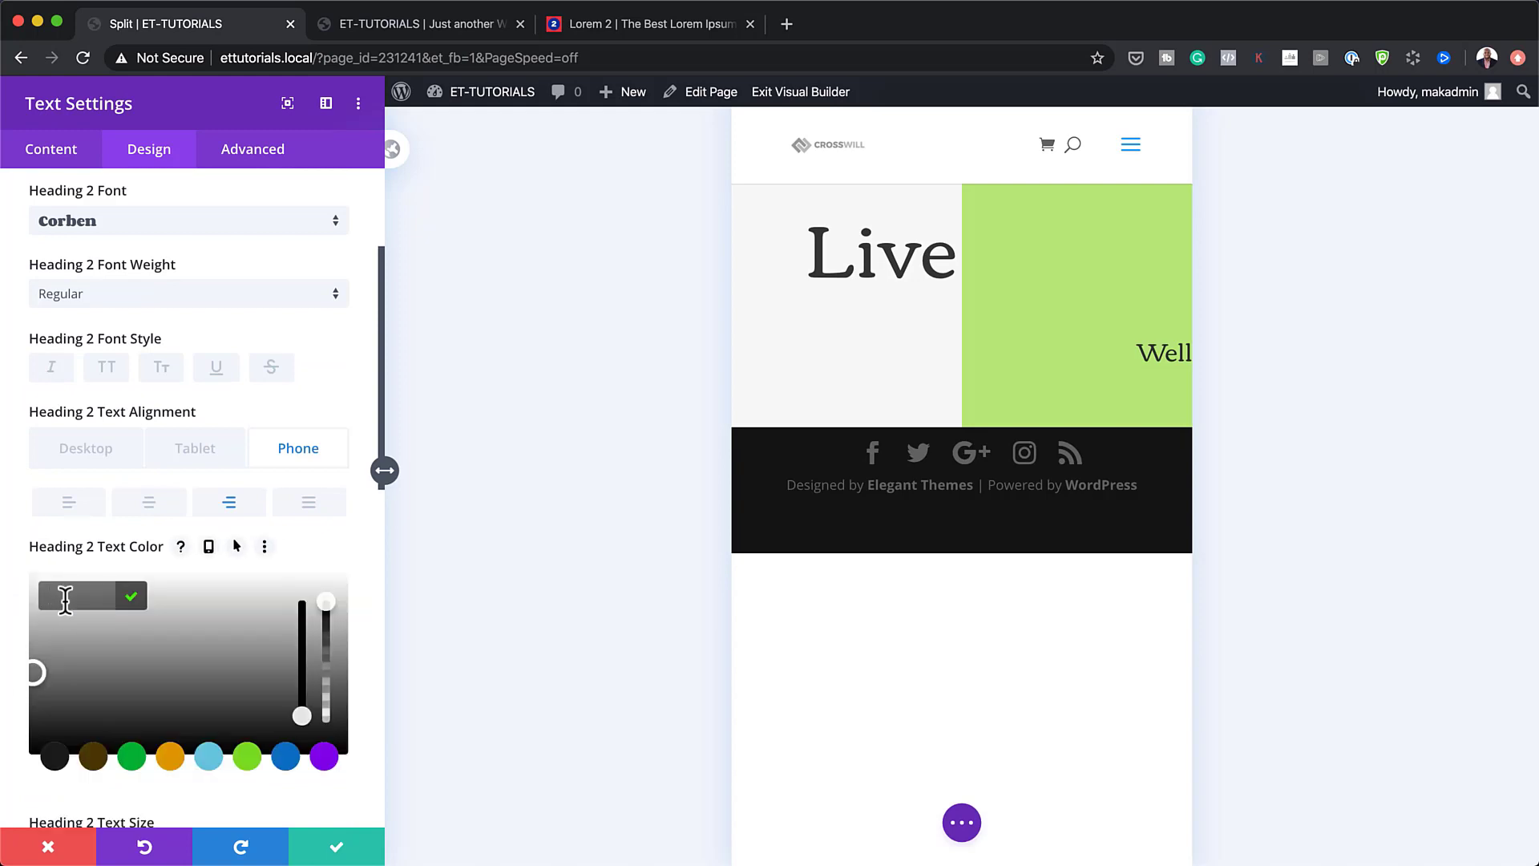
pyautogui.write('#3a3a3a')
# Set the Heading 2 text size to 7vw on desktop and enable responsive values for it.
pyautogui.scroll(-3, 286, 620)
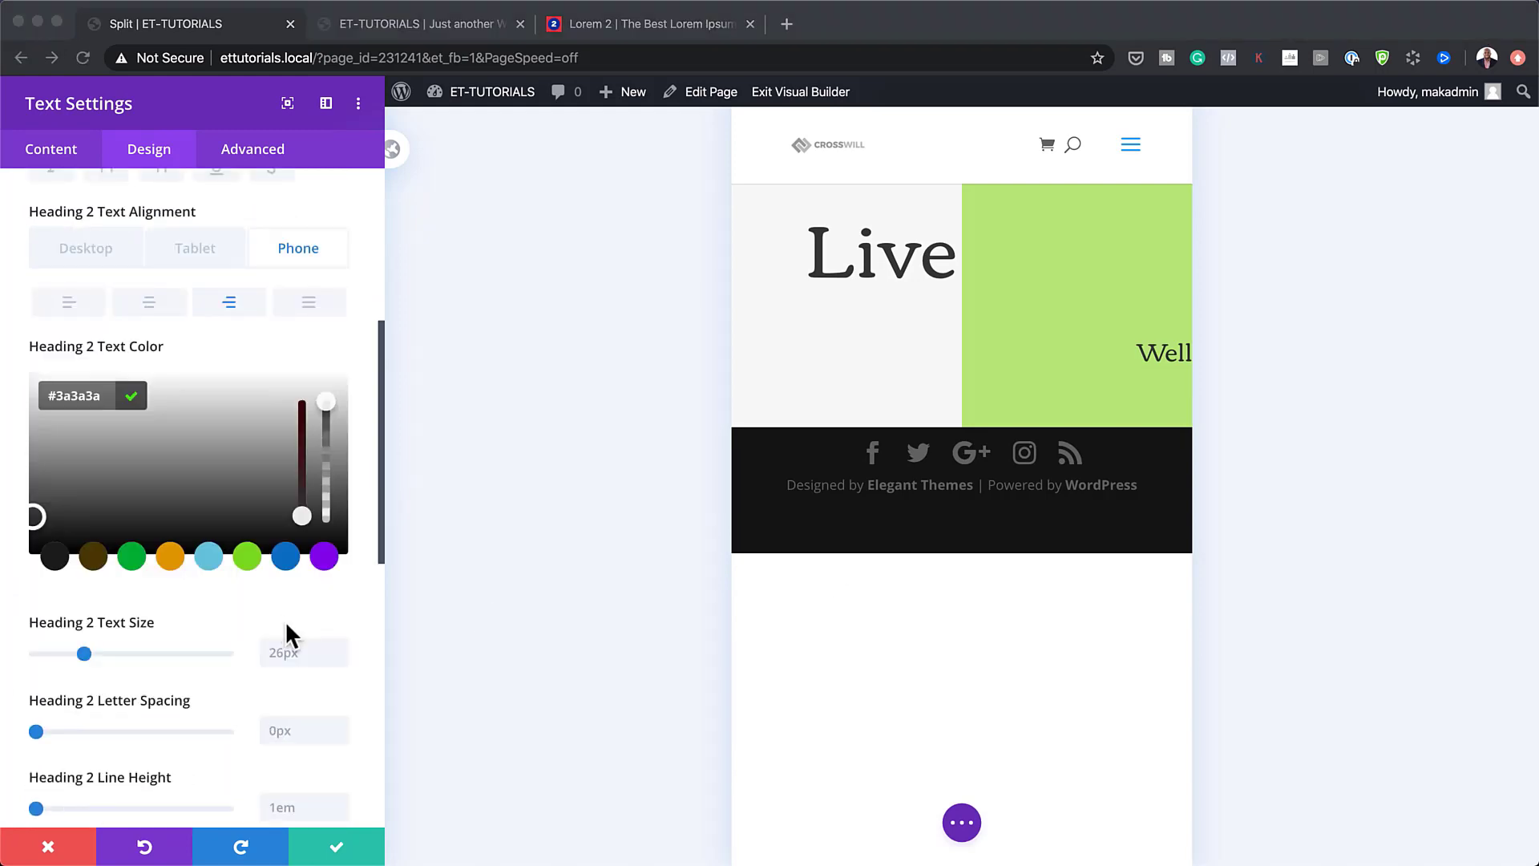
pyautogui.click(300, 651)
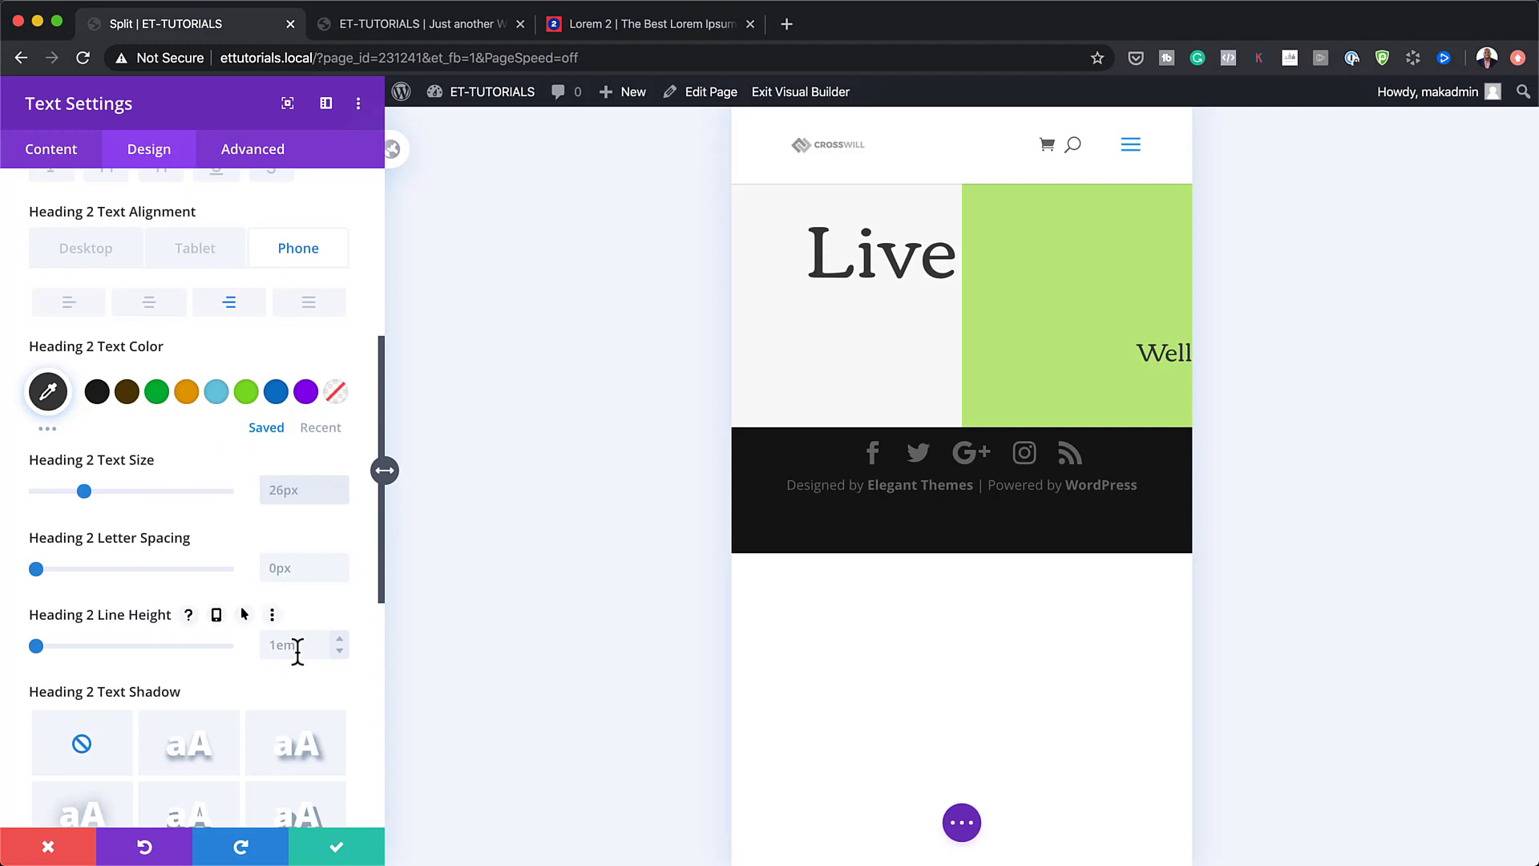
pyautogui.doubleClick(296, 489)
pyautogui.write('7vw')
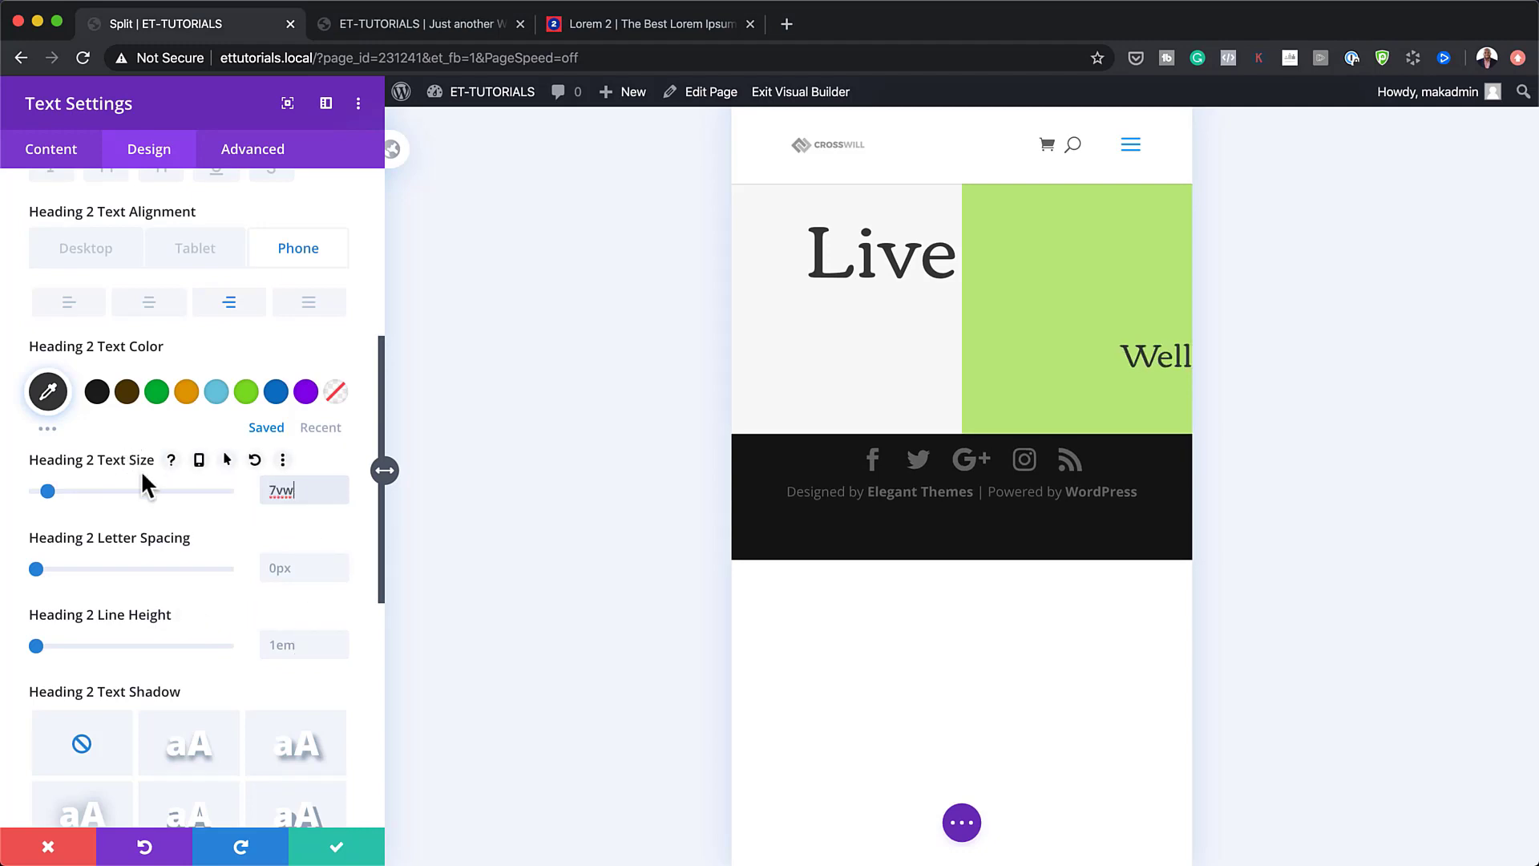
pyautogui.click(199, 461)
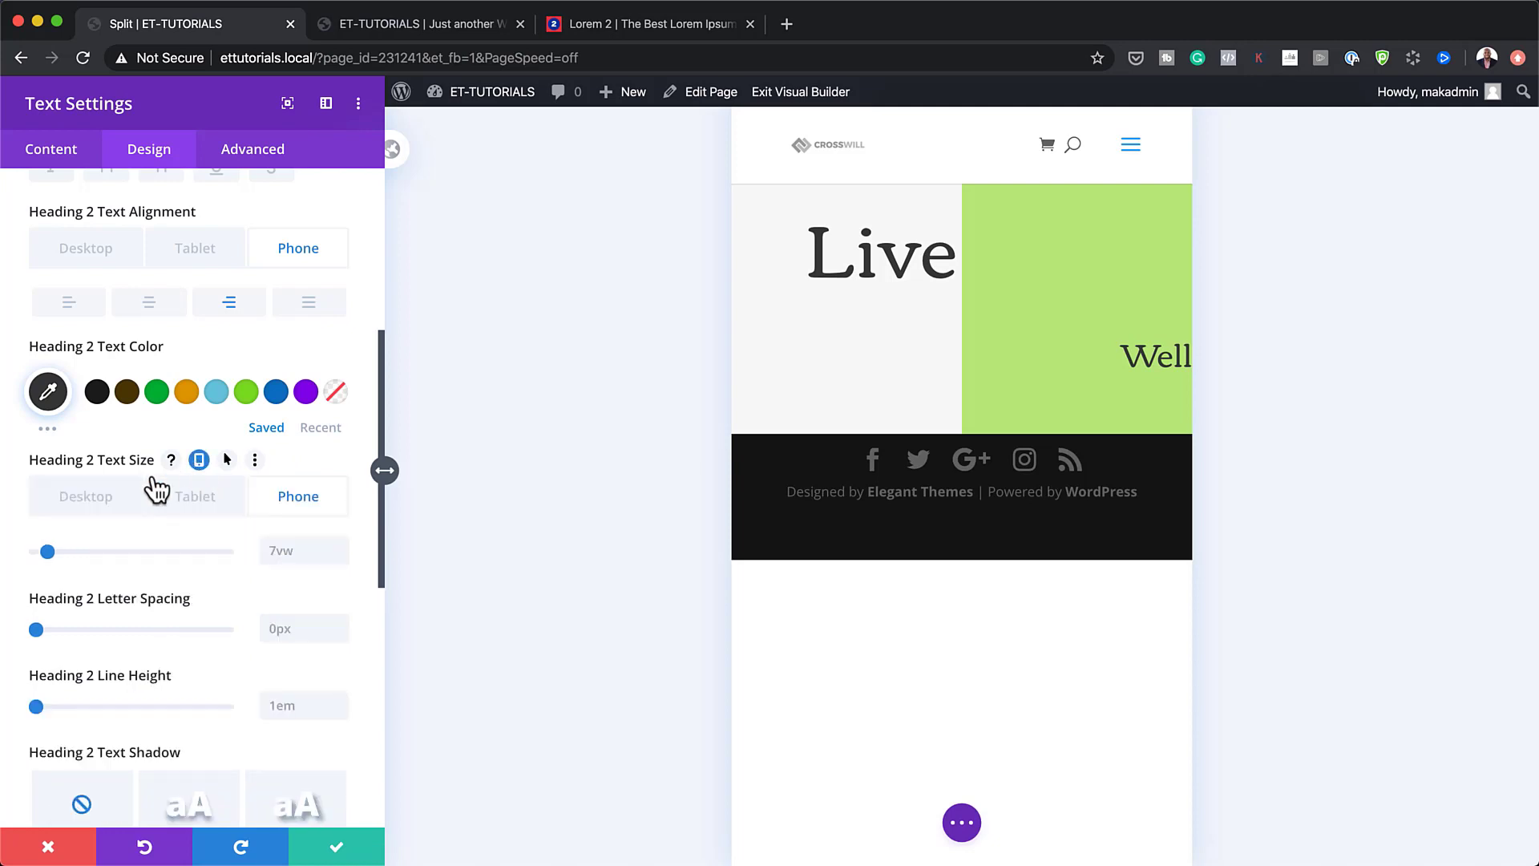
pyautogui.click(95, 504)
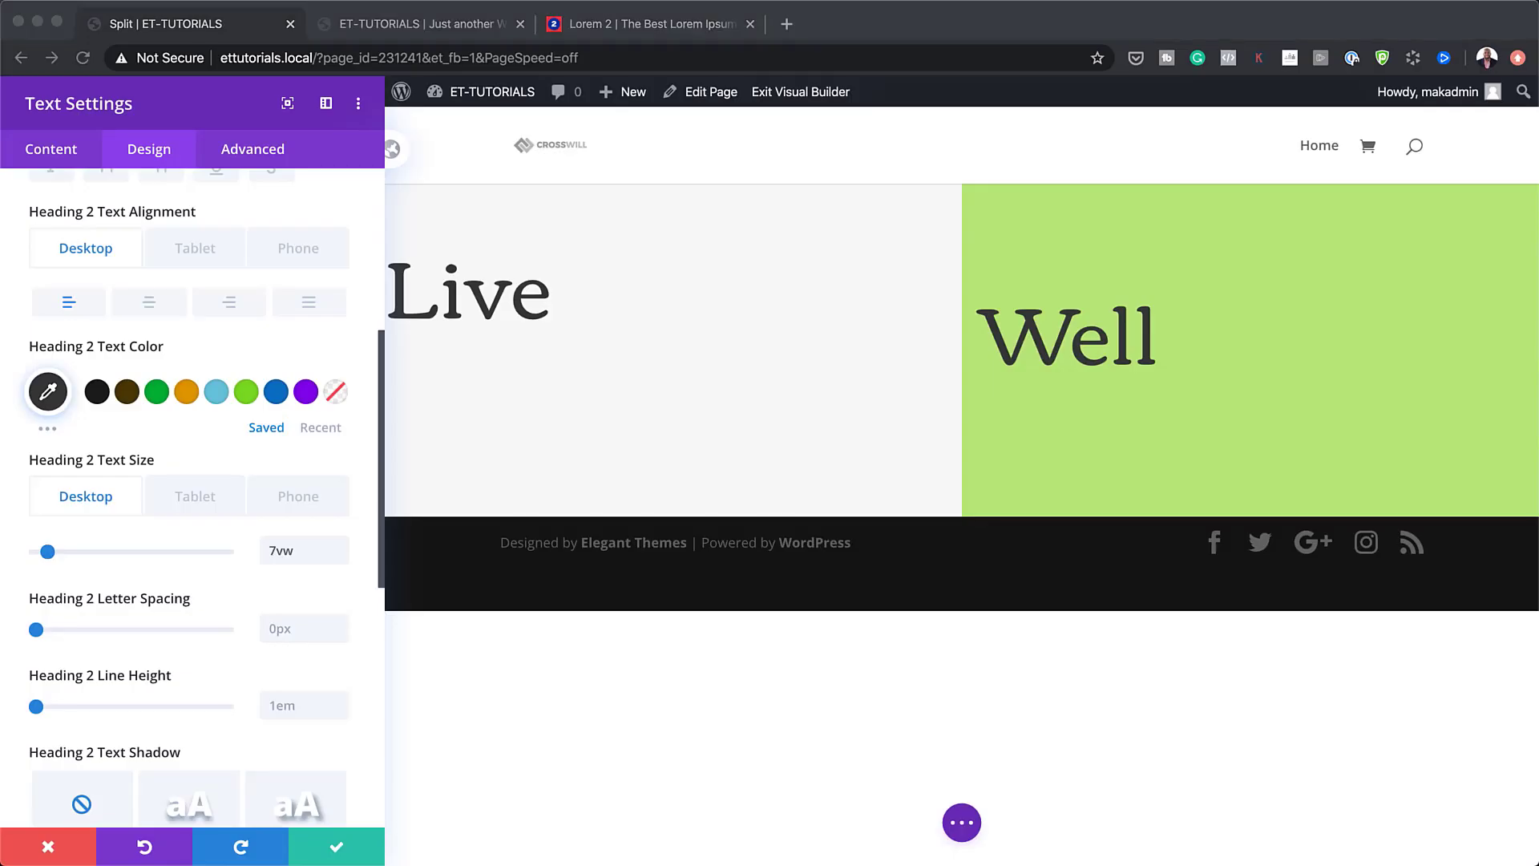
# Set the Heading 2 text size to 14vw on tablet and phone, and return to the desktop view.
pyautogui.click(201, 498)
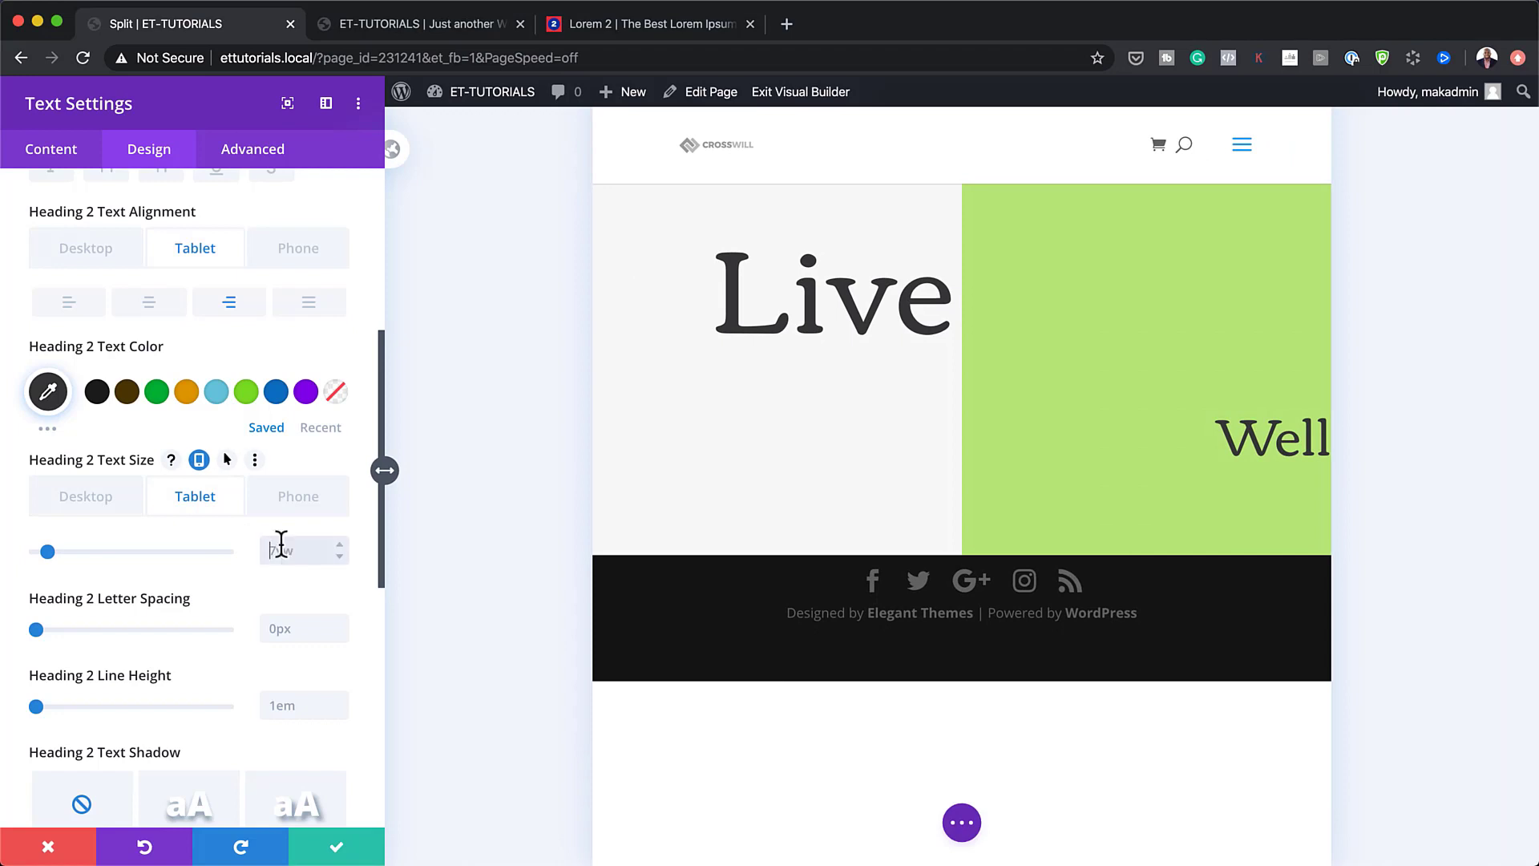
pyautogui.write('14vw')
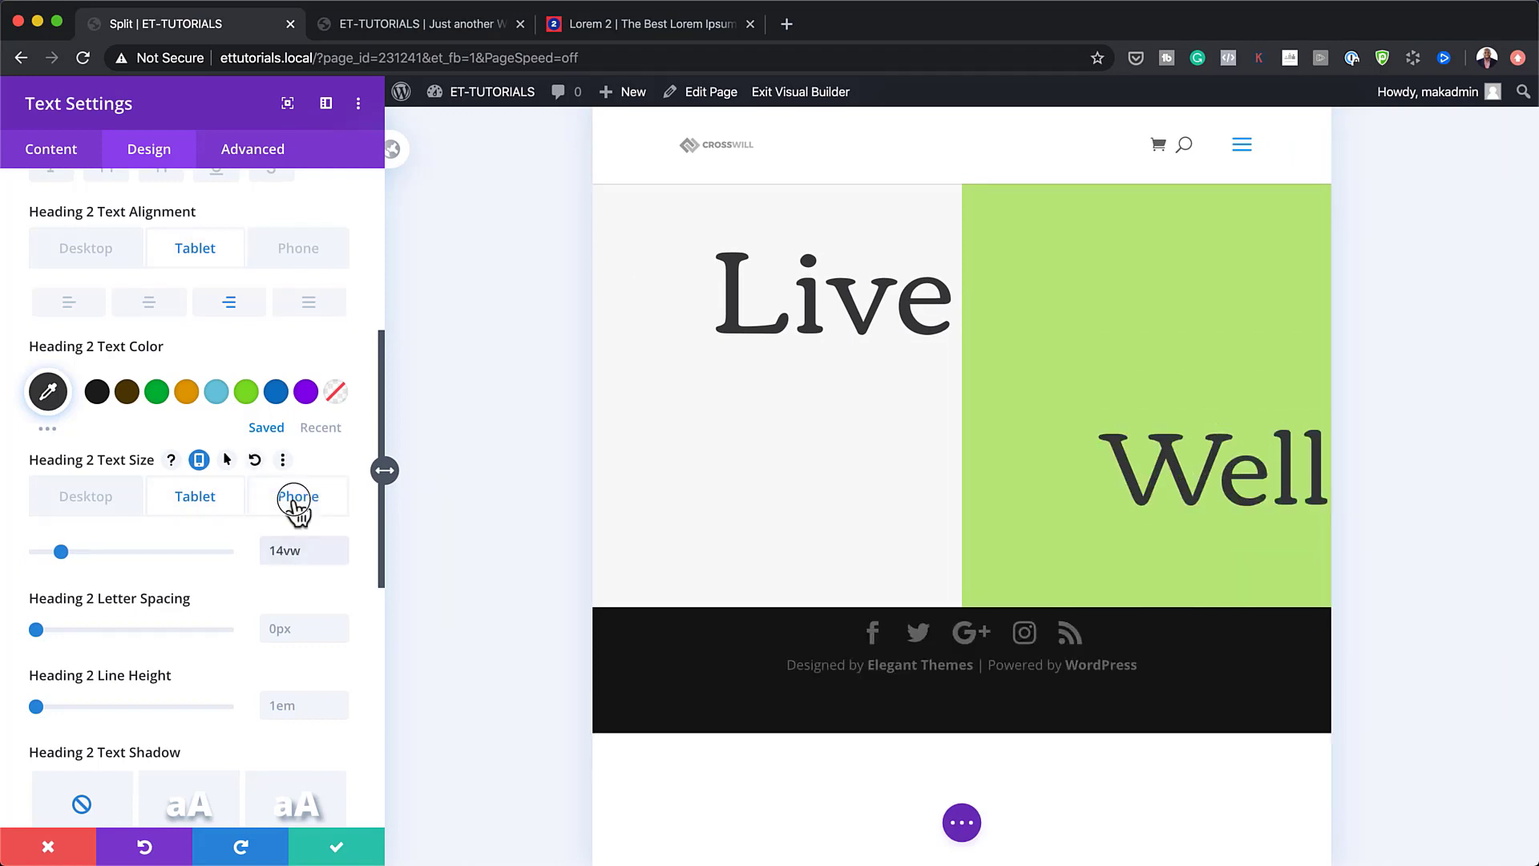
pyautogui.click(296, 499)
pyautogui.click(282, 550)
pyautogui.write('8vw')
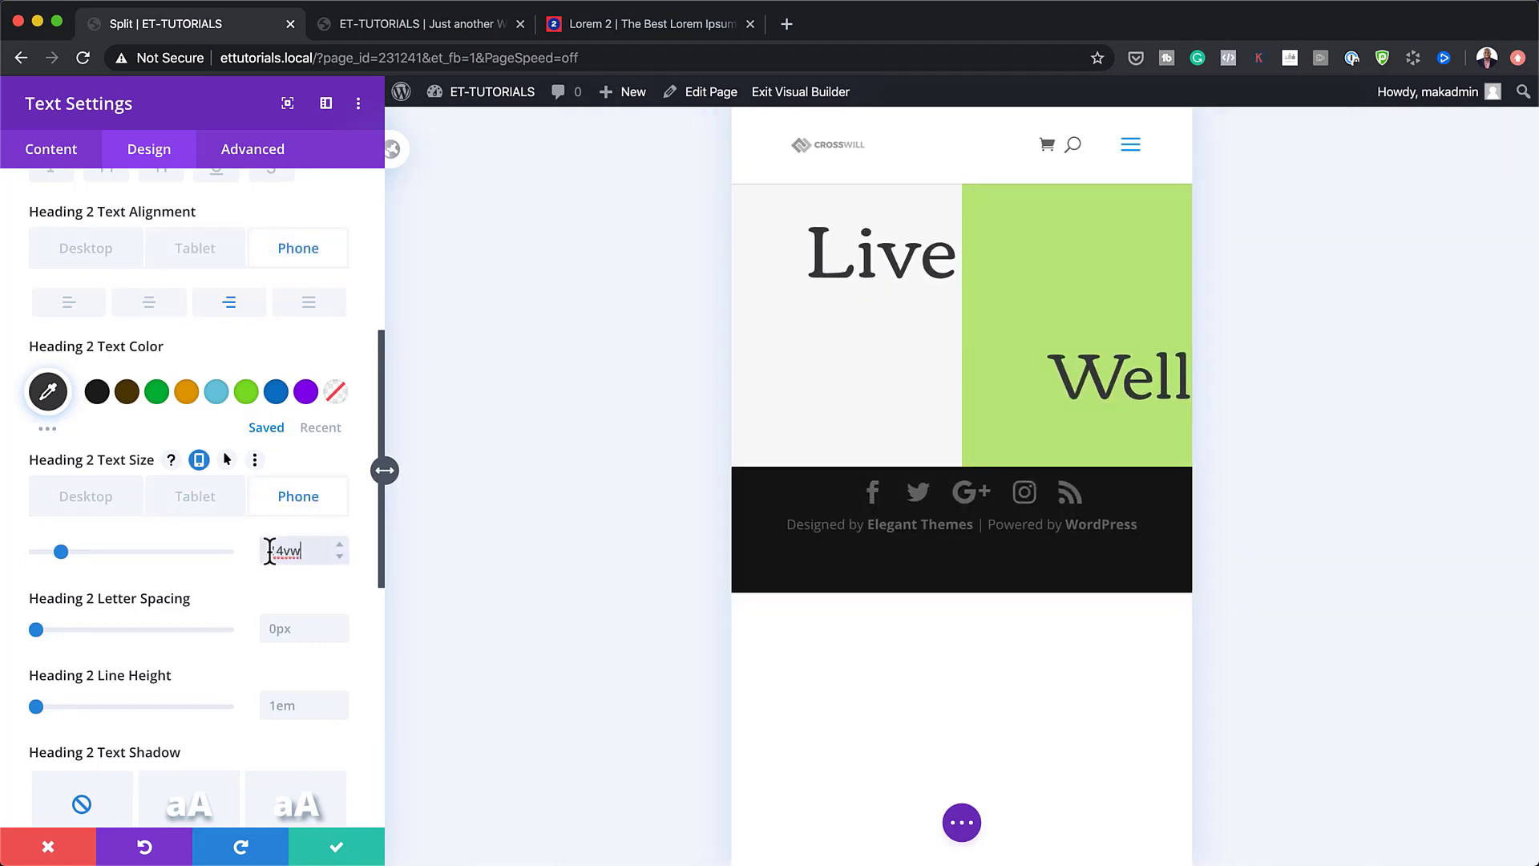
pyautogui.click(103, 505)
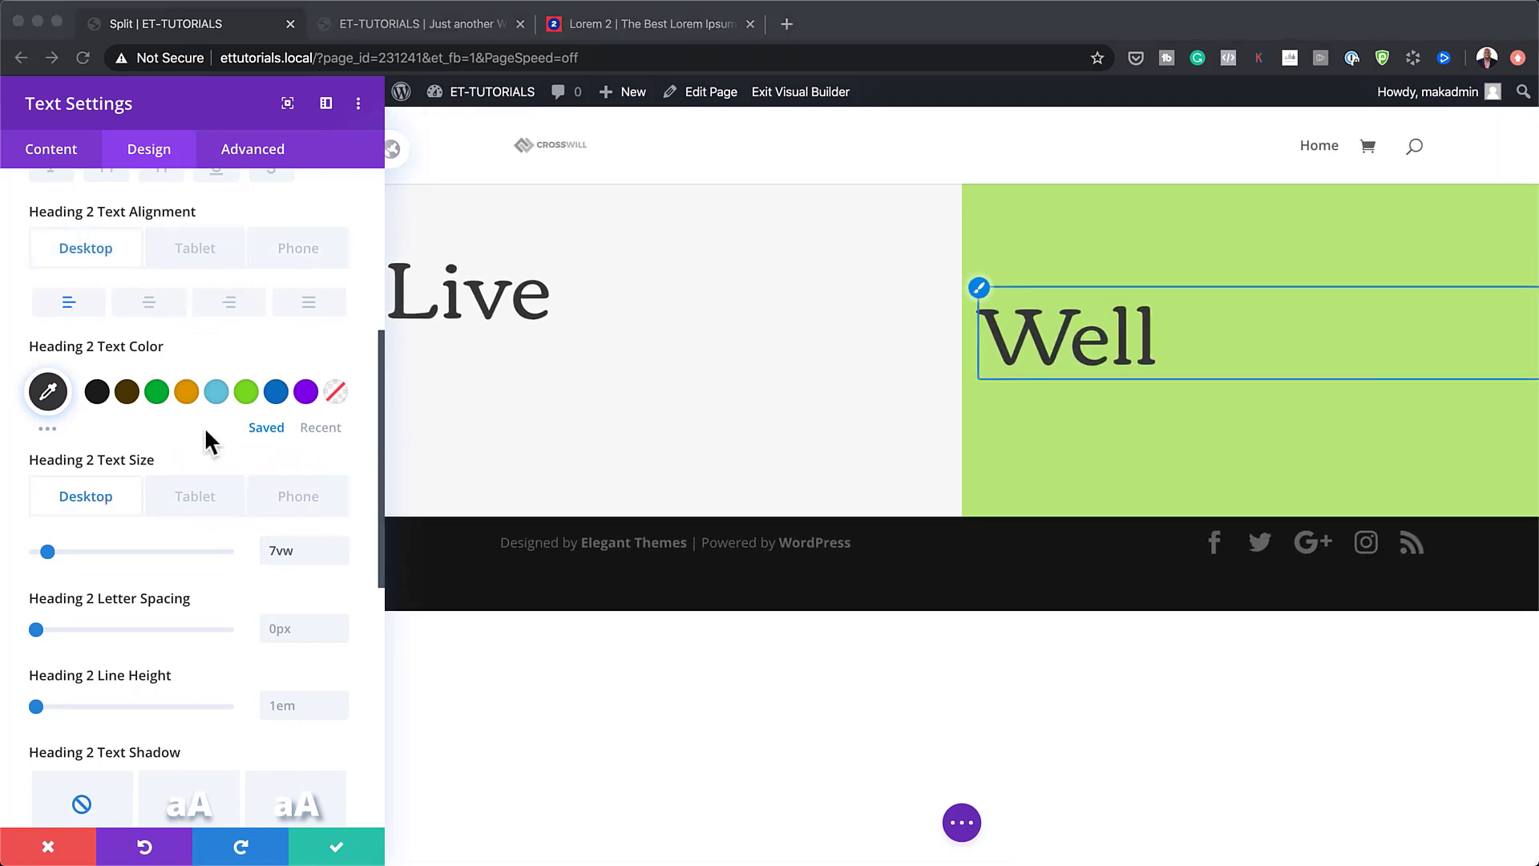
# Give the "Well" Text module a top margin of -12vw on tablet and phone.
pyautogui.scroll(-5, 200, 539)
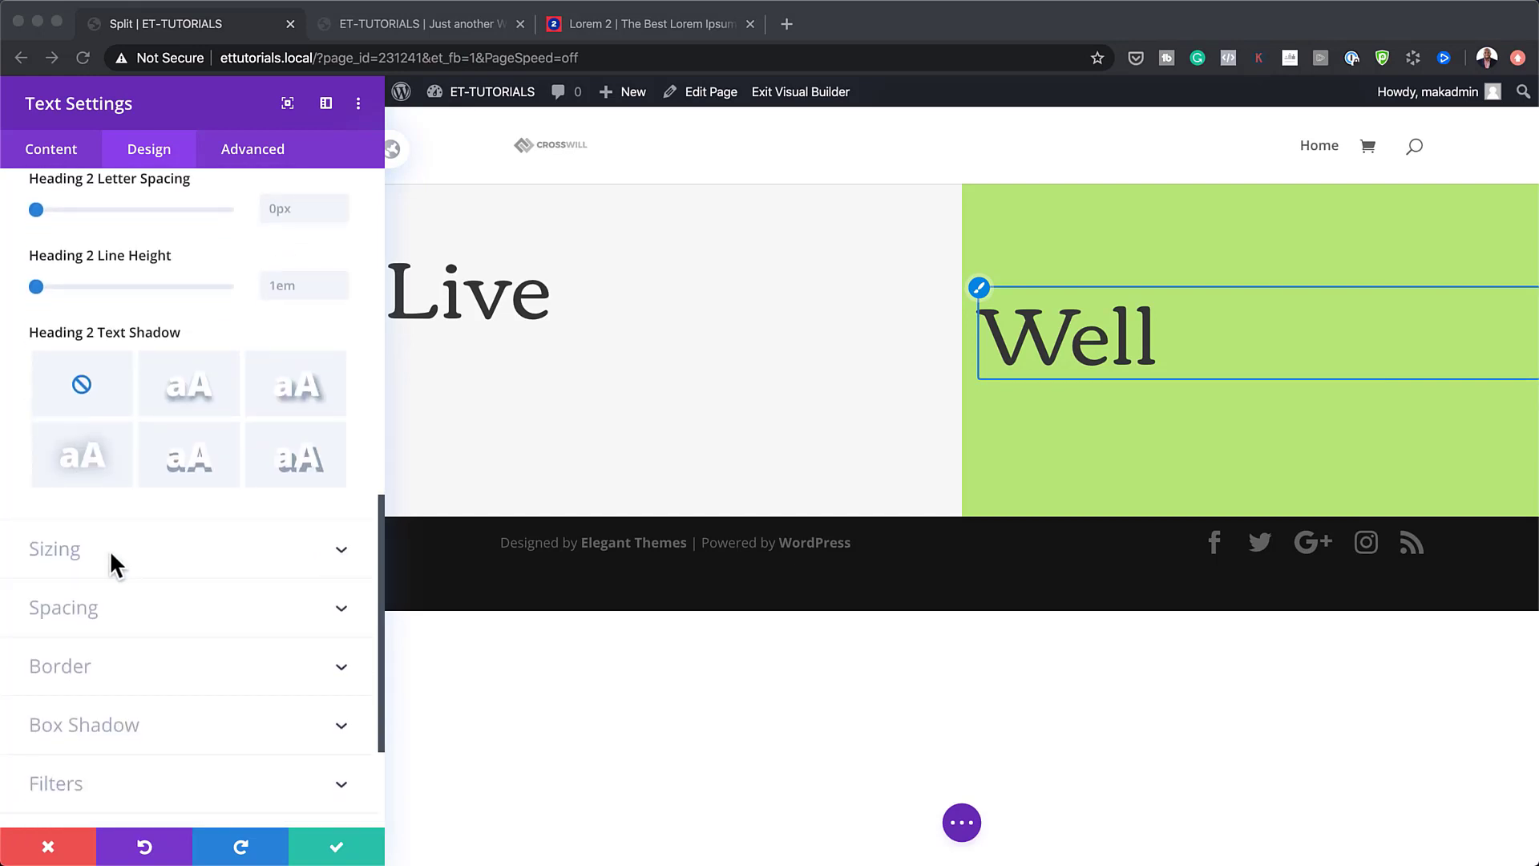
pyautogui.click(98, 608)
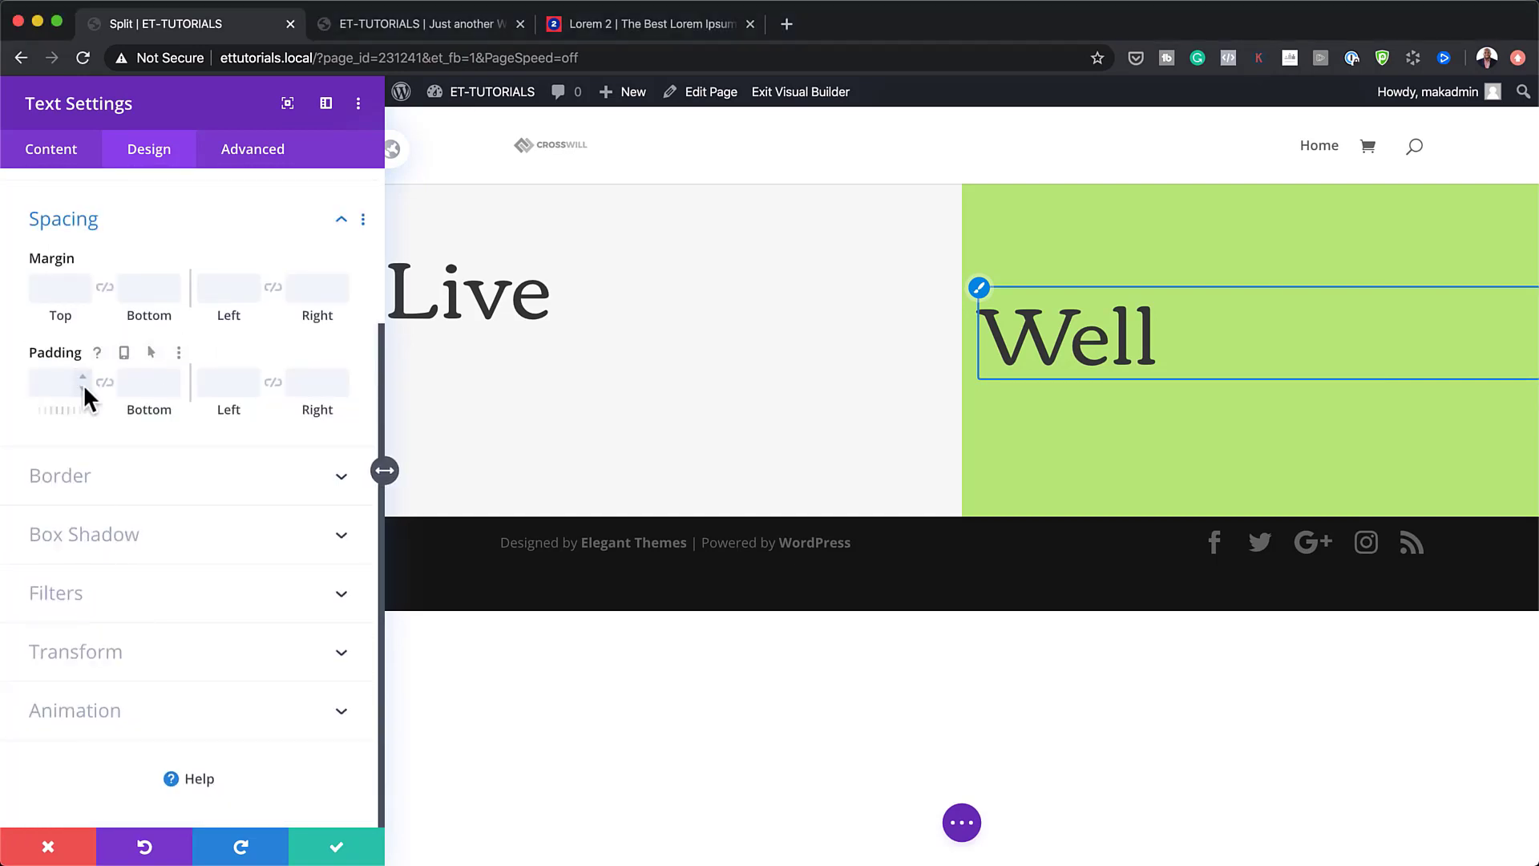
pyautogui.click(57, 286)
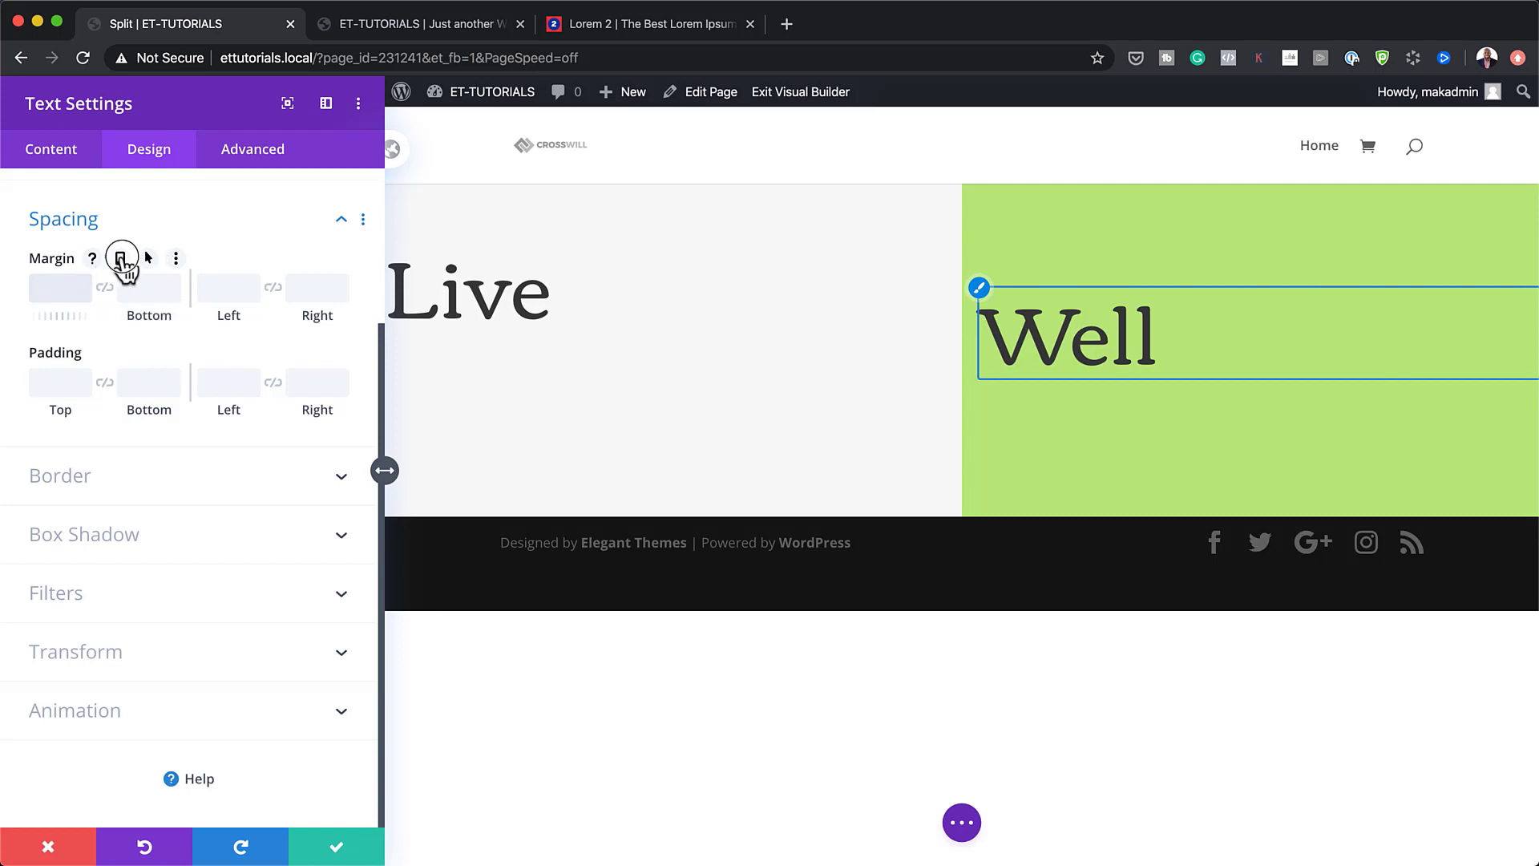
pyautogui.click(120, 258)
pyautogui.click(200, 294)
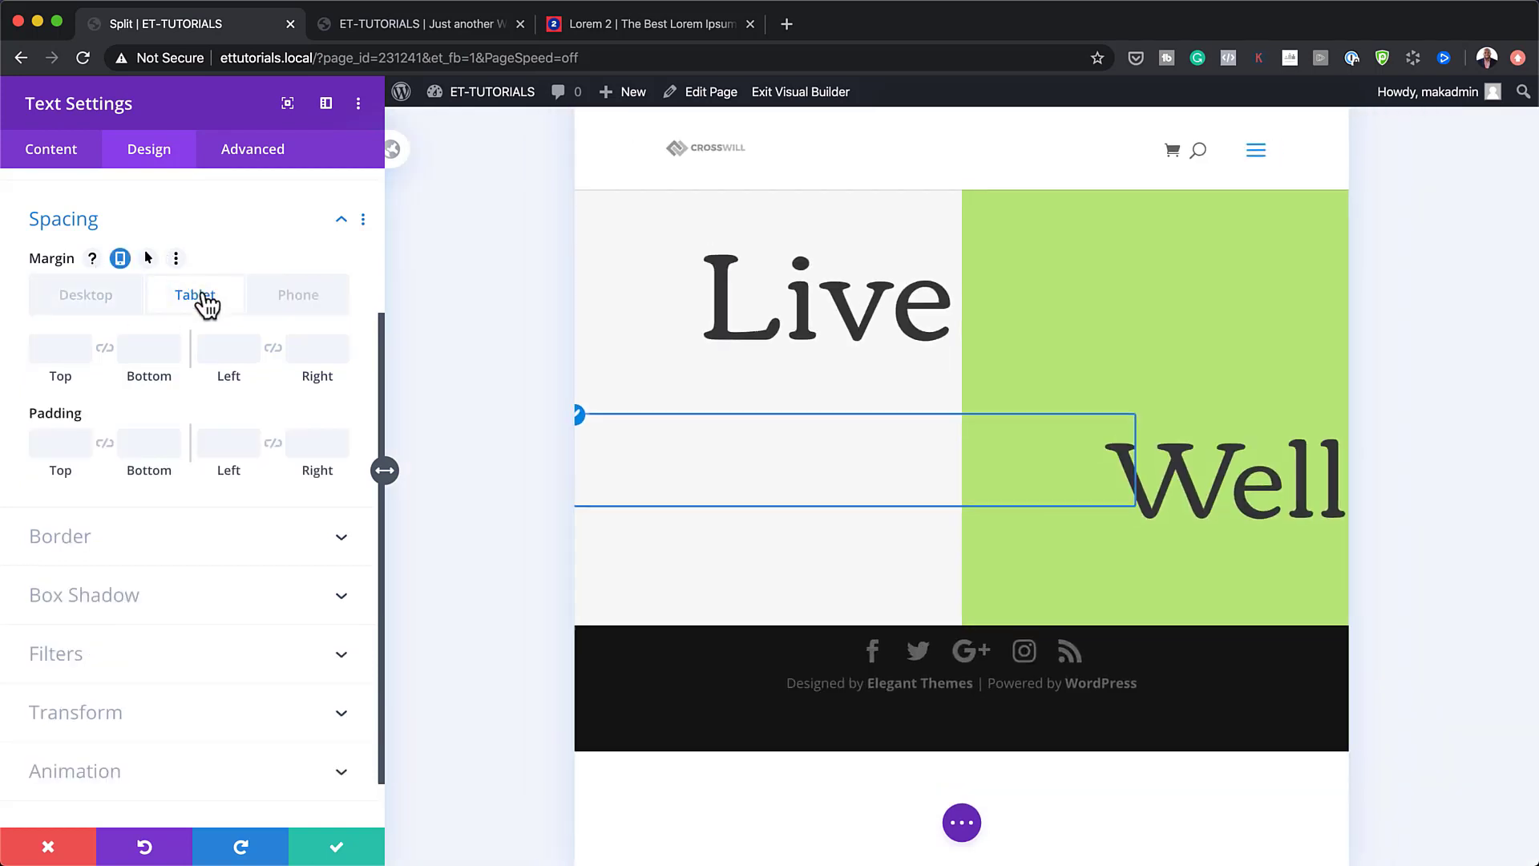
pyautogui.click(52, 350)
pyautogui.write('-12vw')
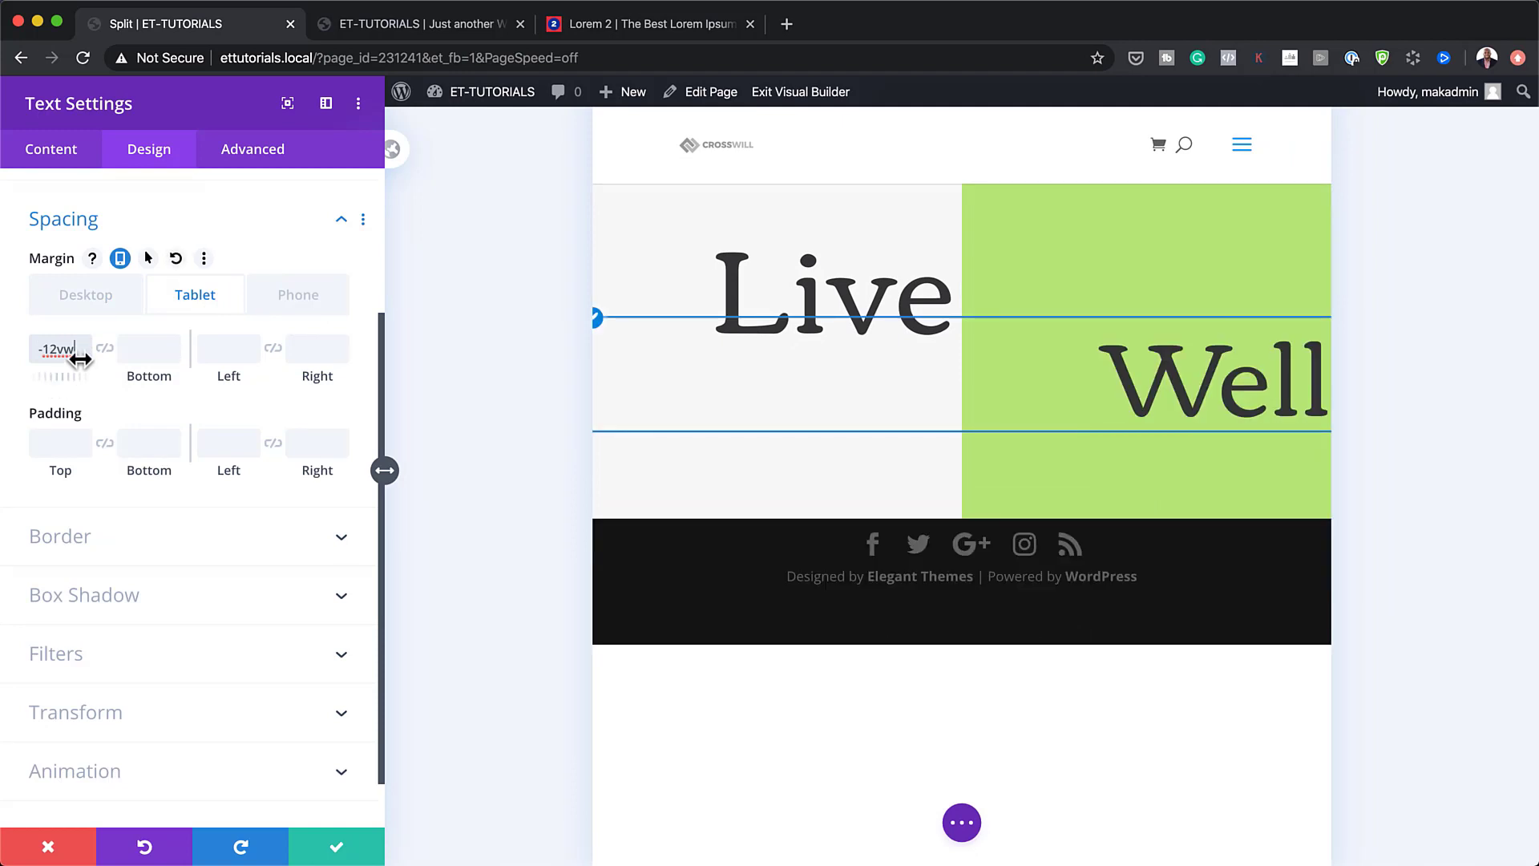
pyautogui.click(298, 296)
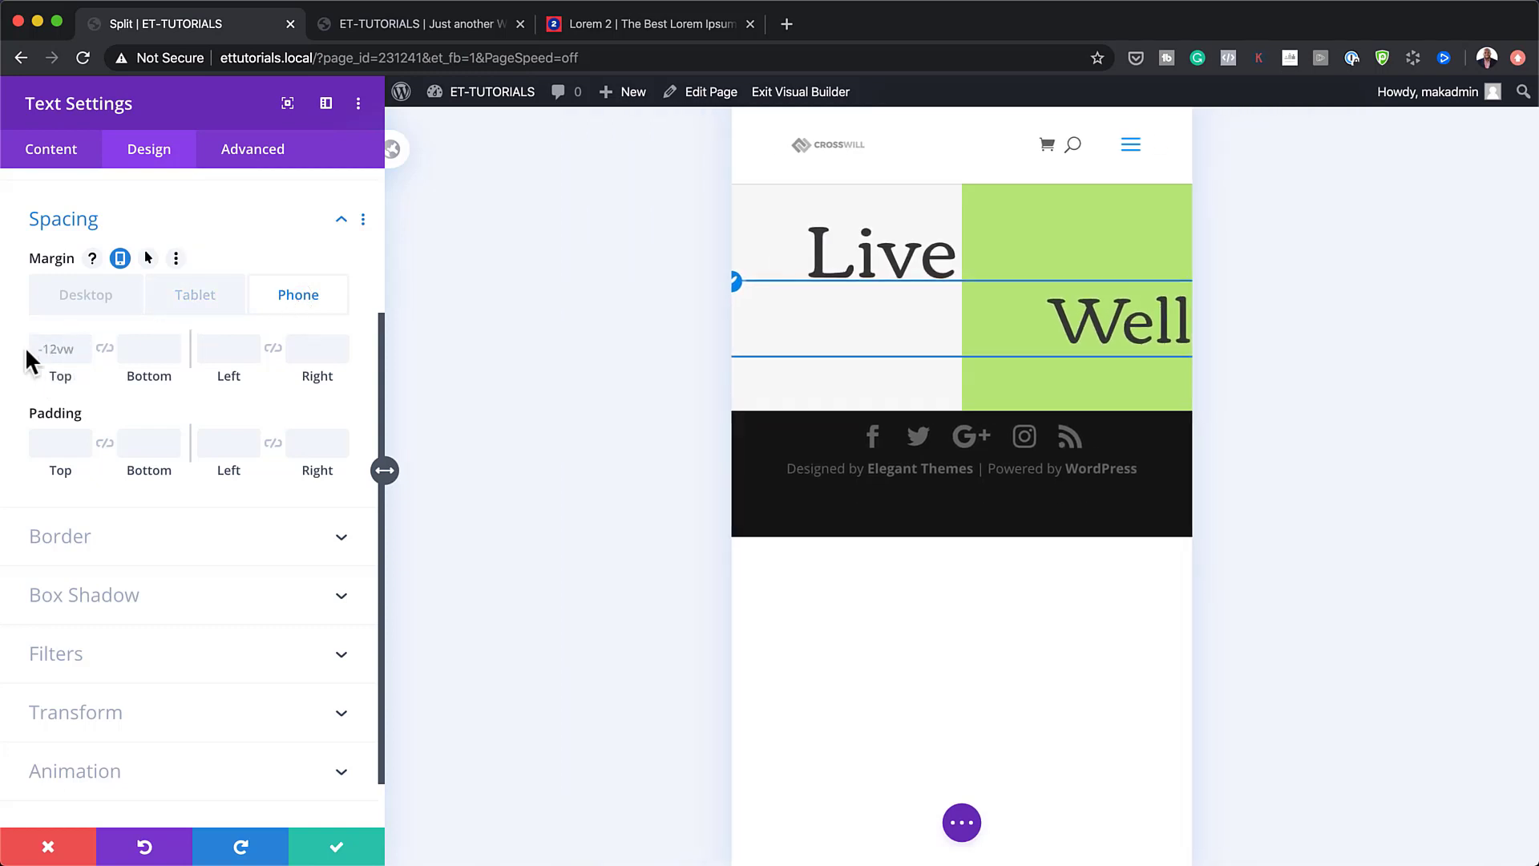
pyautogui.click(45, 381)
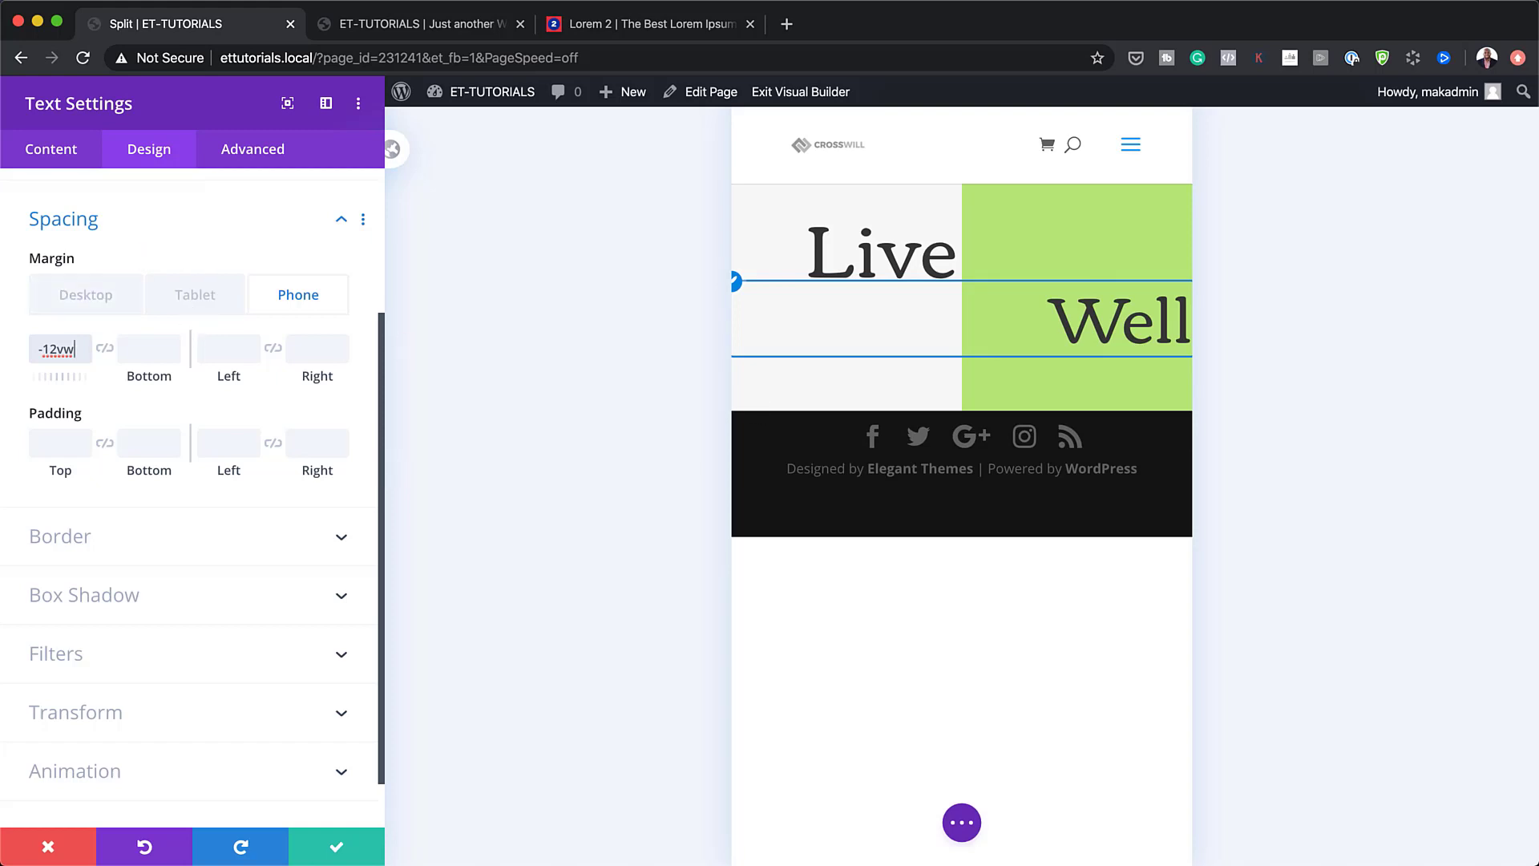
pyautogui.press('super+Tab')
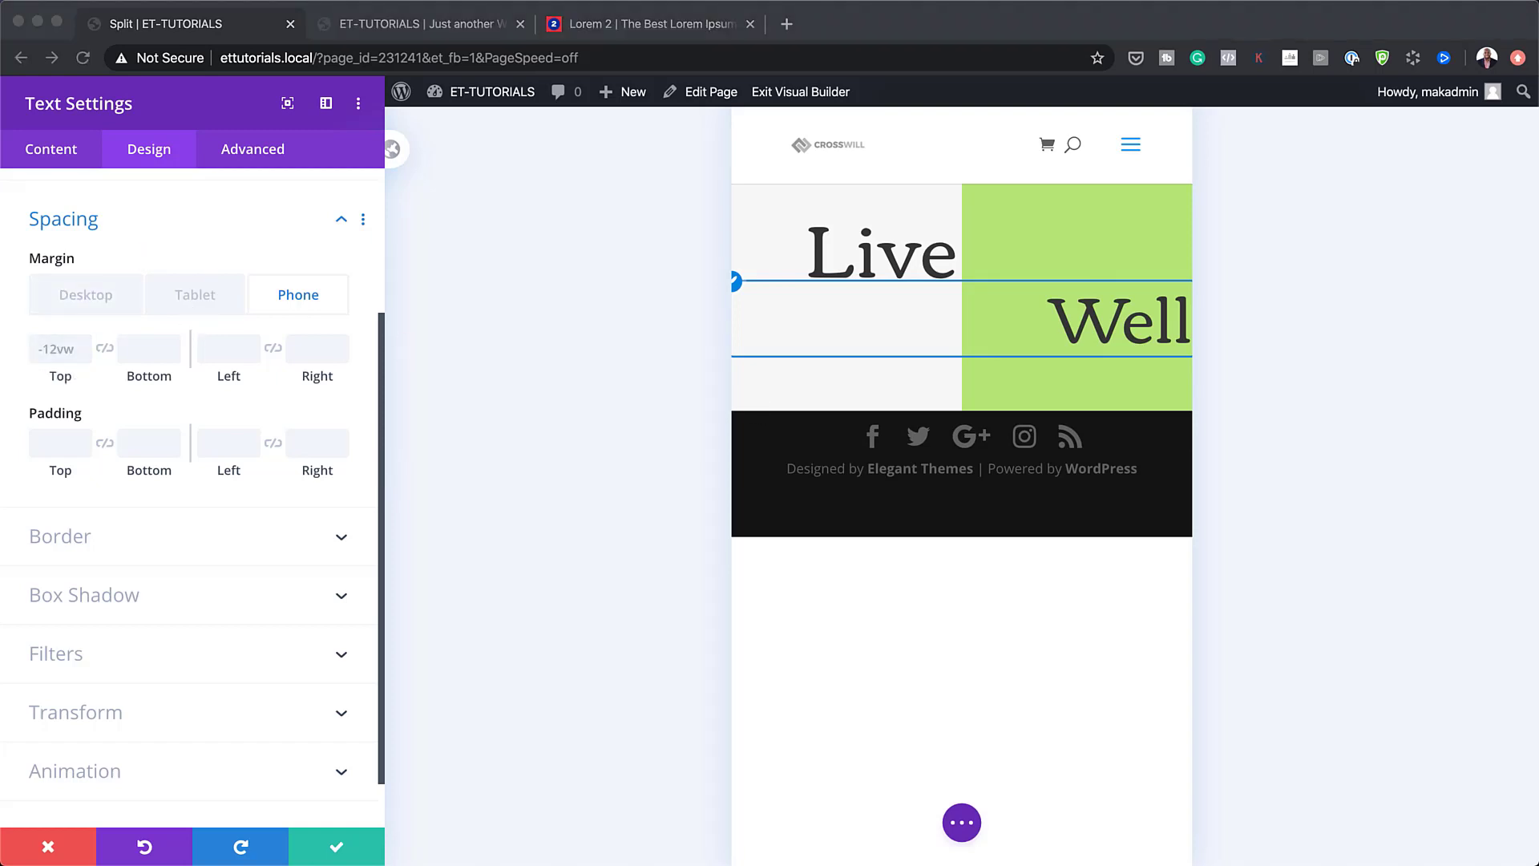
# Set the "Well" Text module's left padding to 0vw on desktop.
pyautogui.click(72, 293)
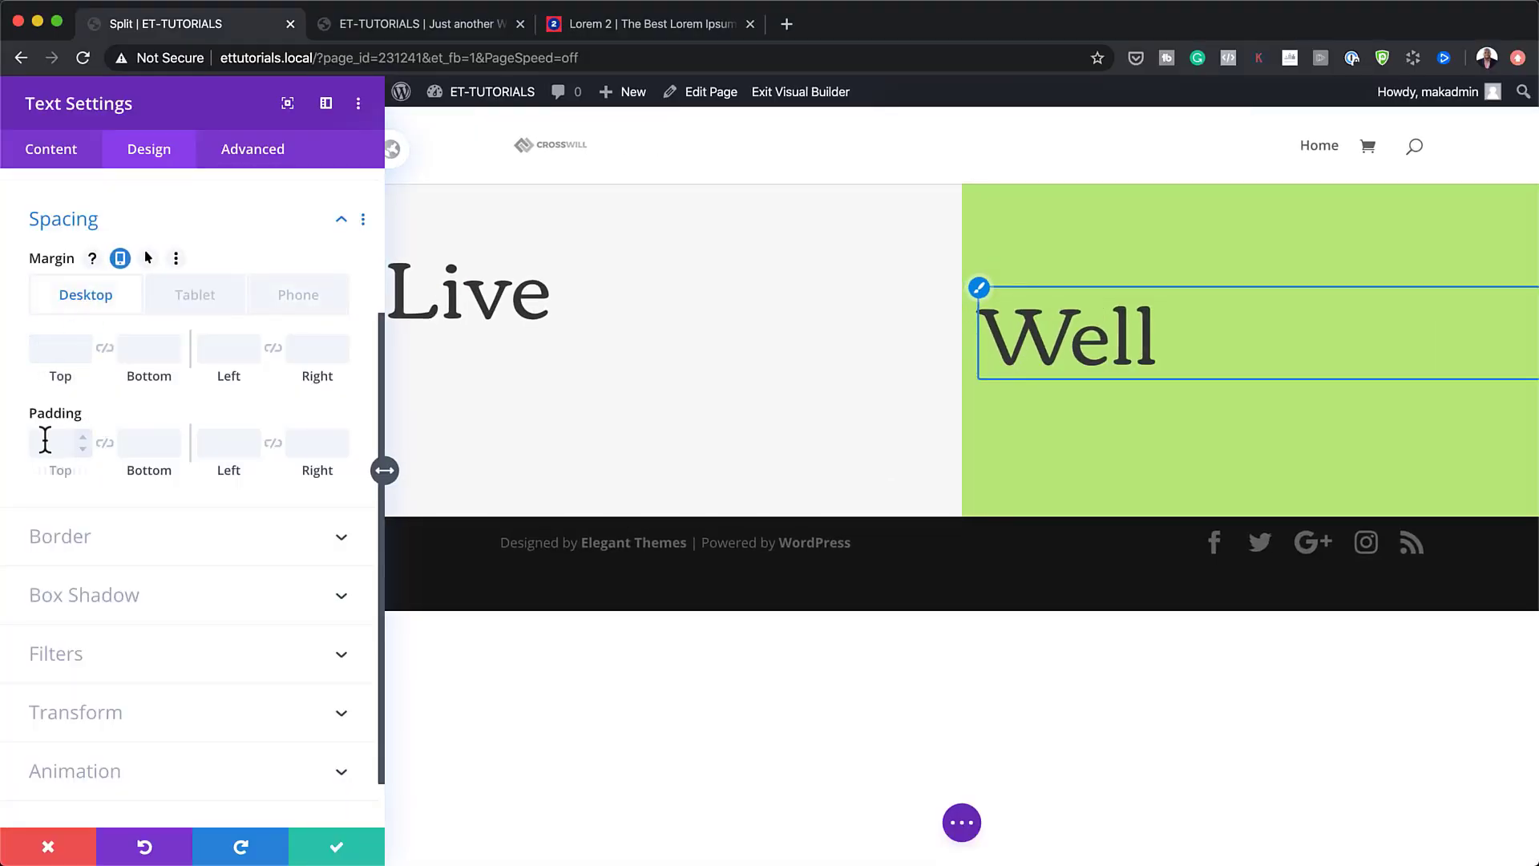
pyautogui.click(224, 443)
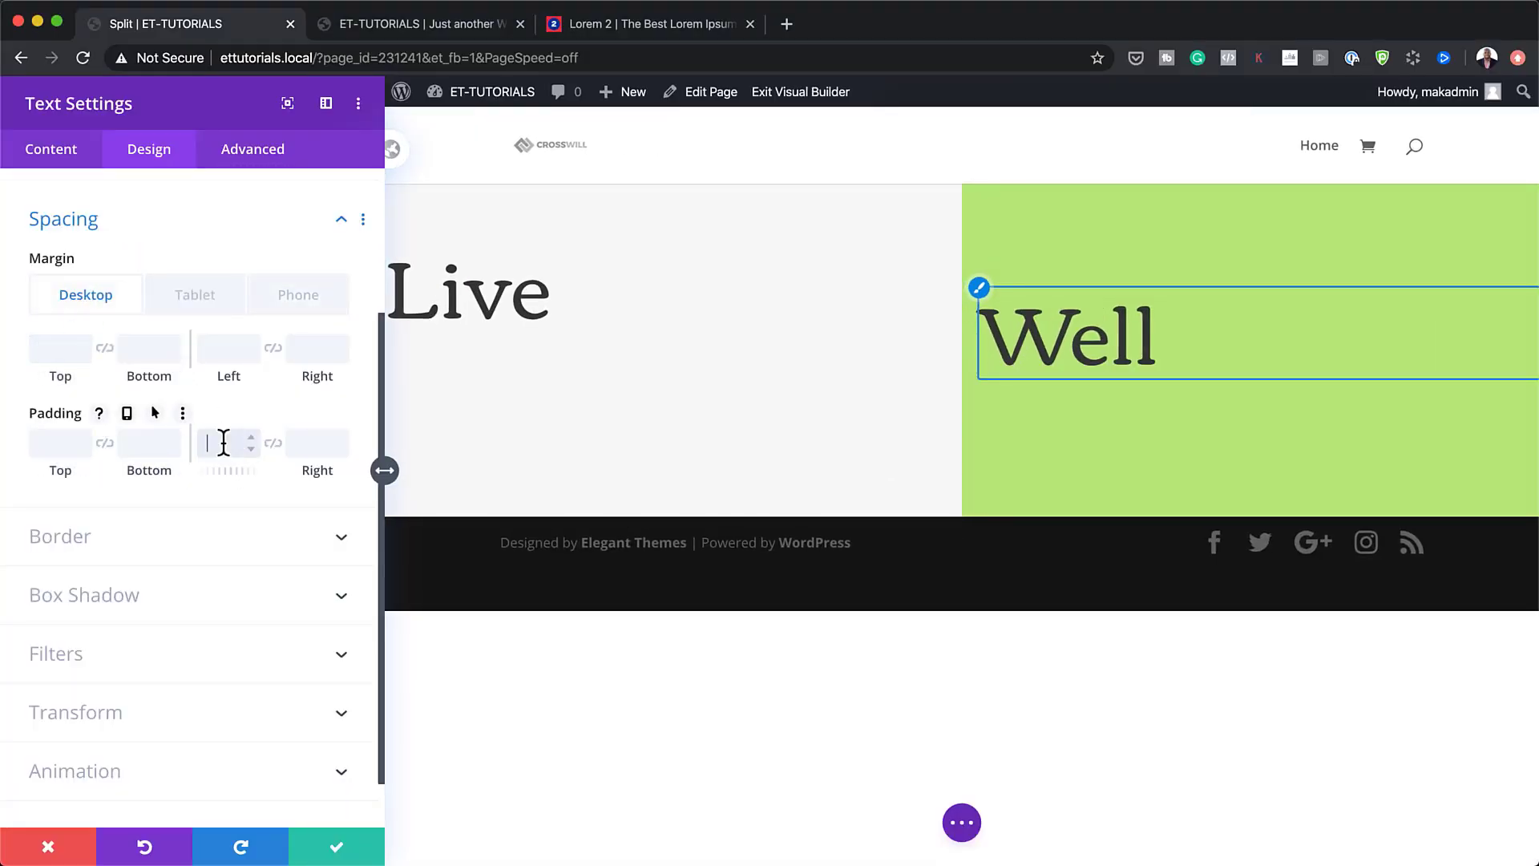
pyautogui.write('0vw')
pyautogui.press('Down')
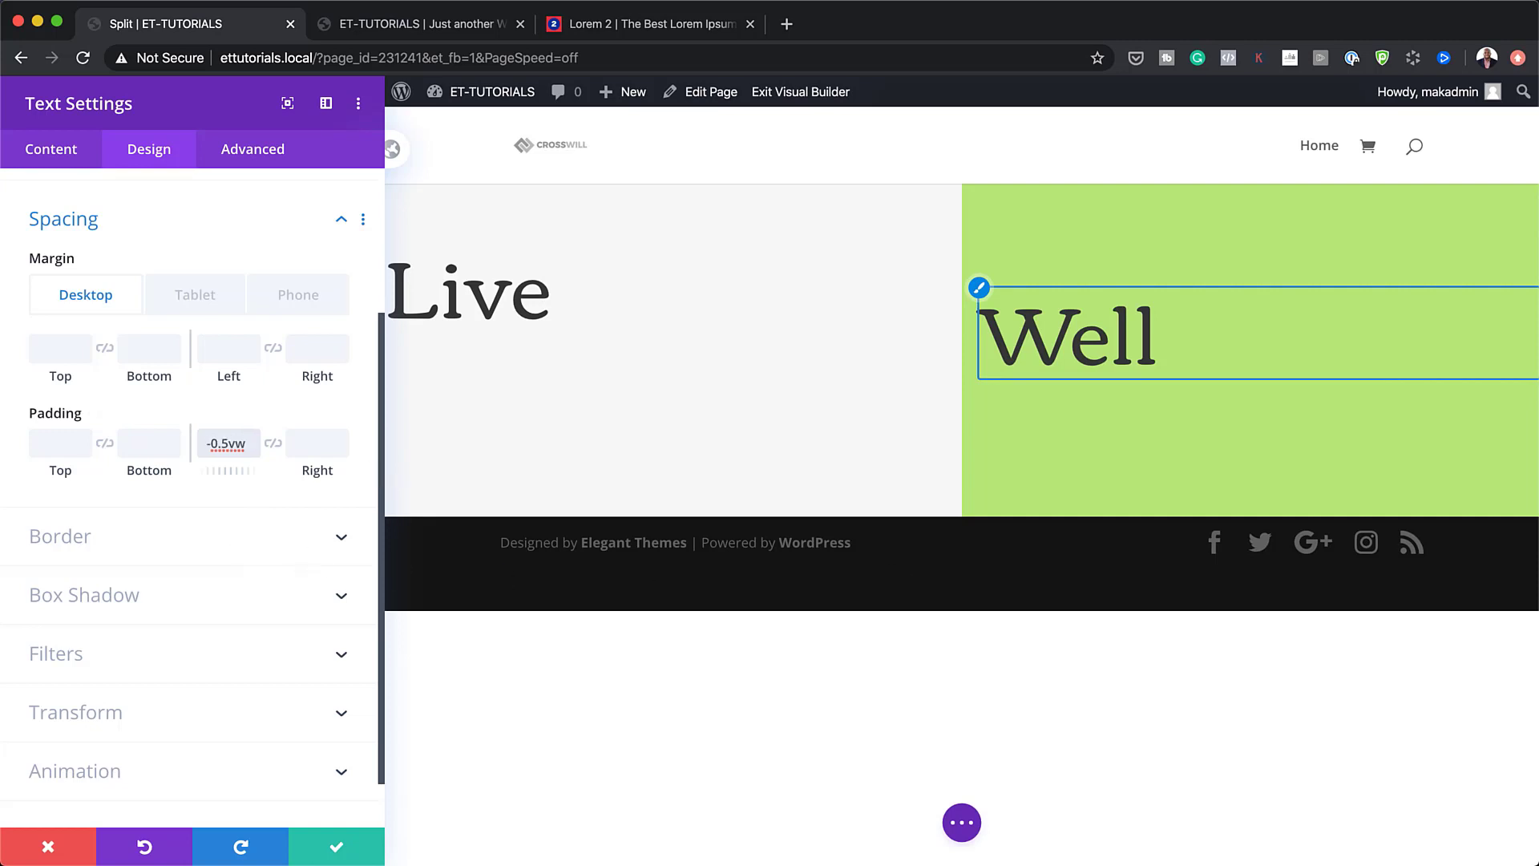
pyautogui.press('super+Tab')
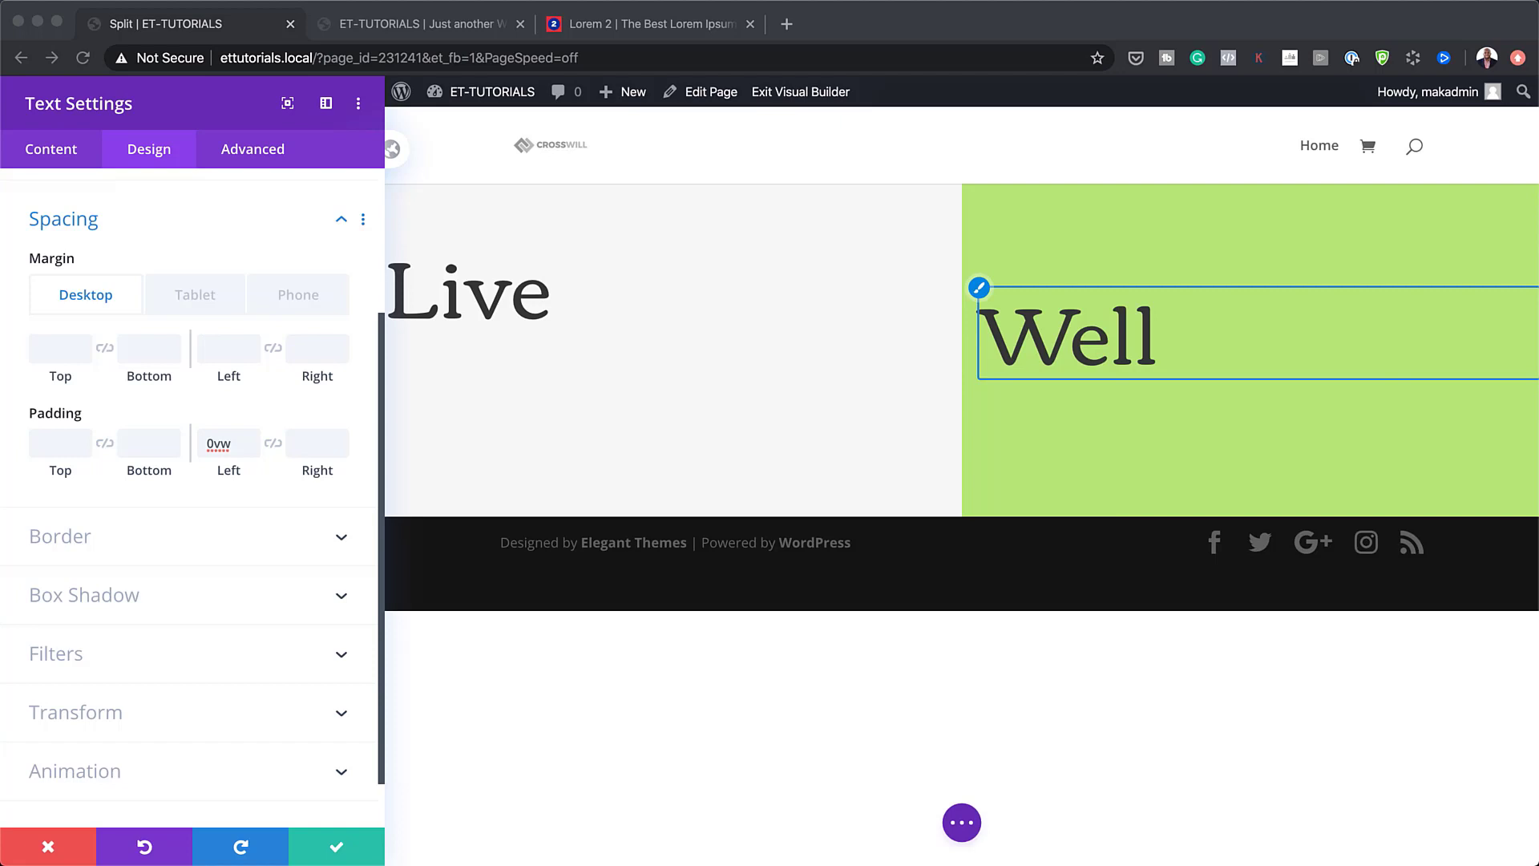
pyautogui.click(148, 397)
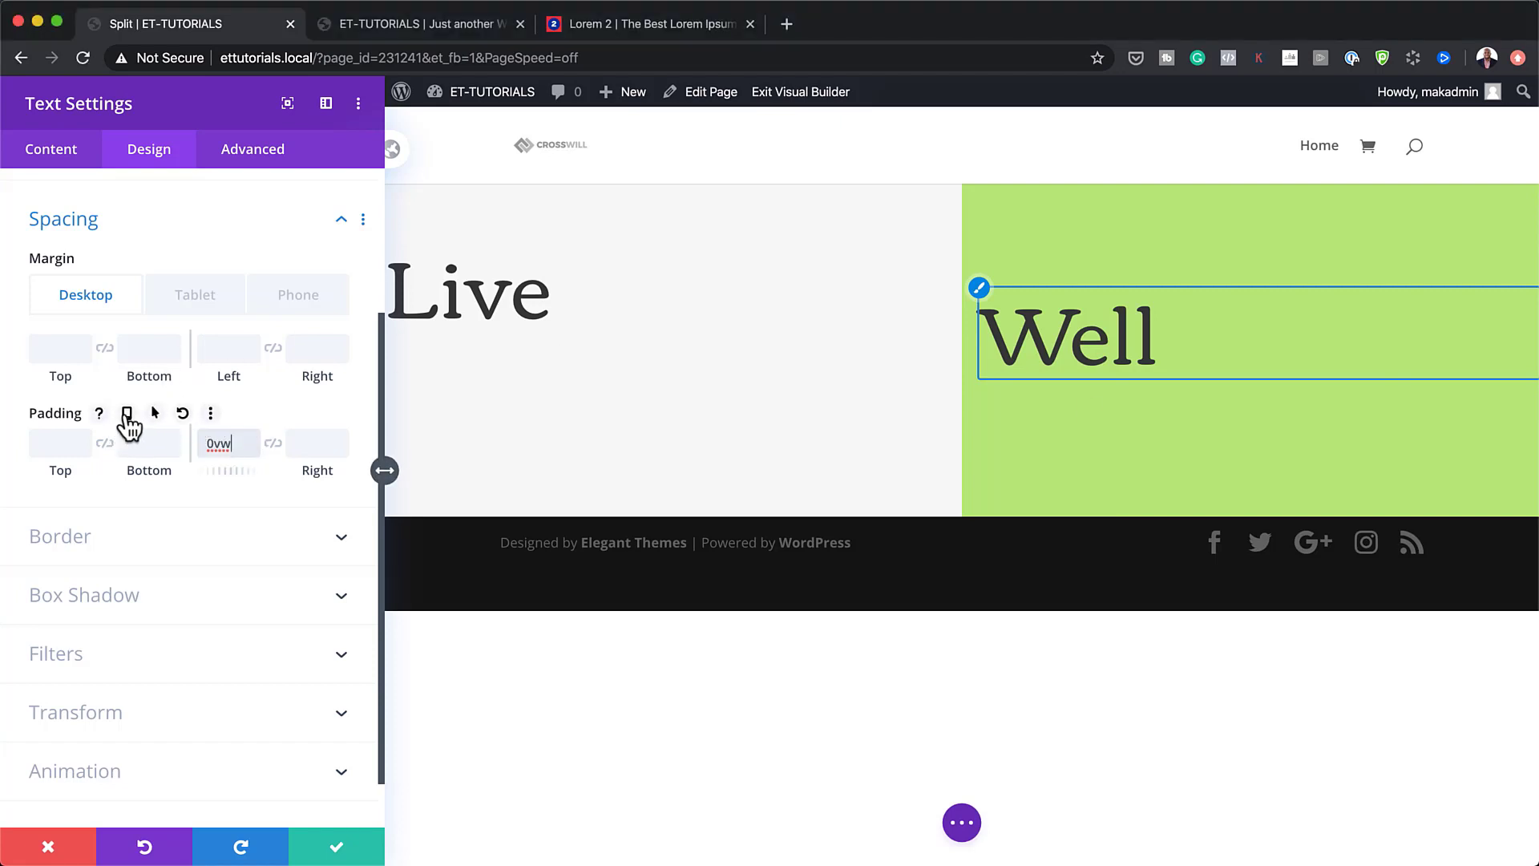
# Give the "Well" Text module a right padding of 17vw on tablet and phone, return to desktop and save the module settings.
pyautogui.click(127, 414)
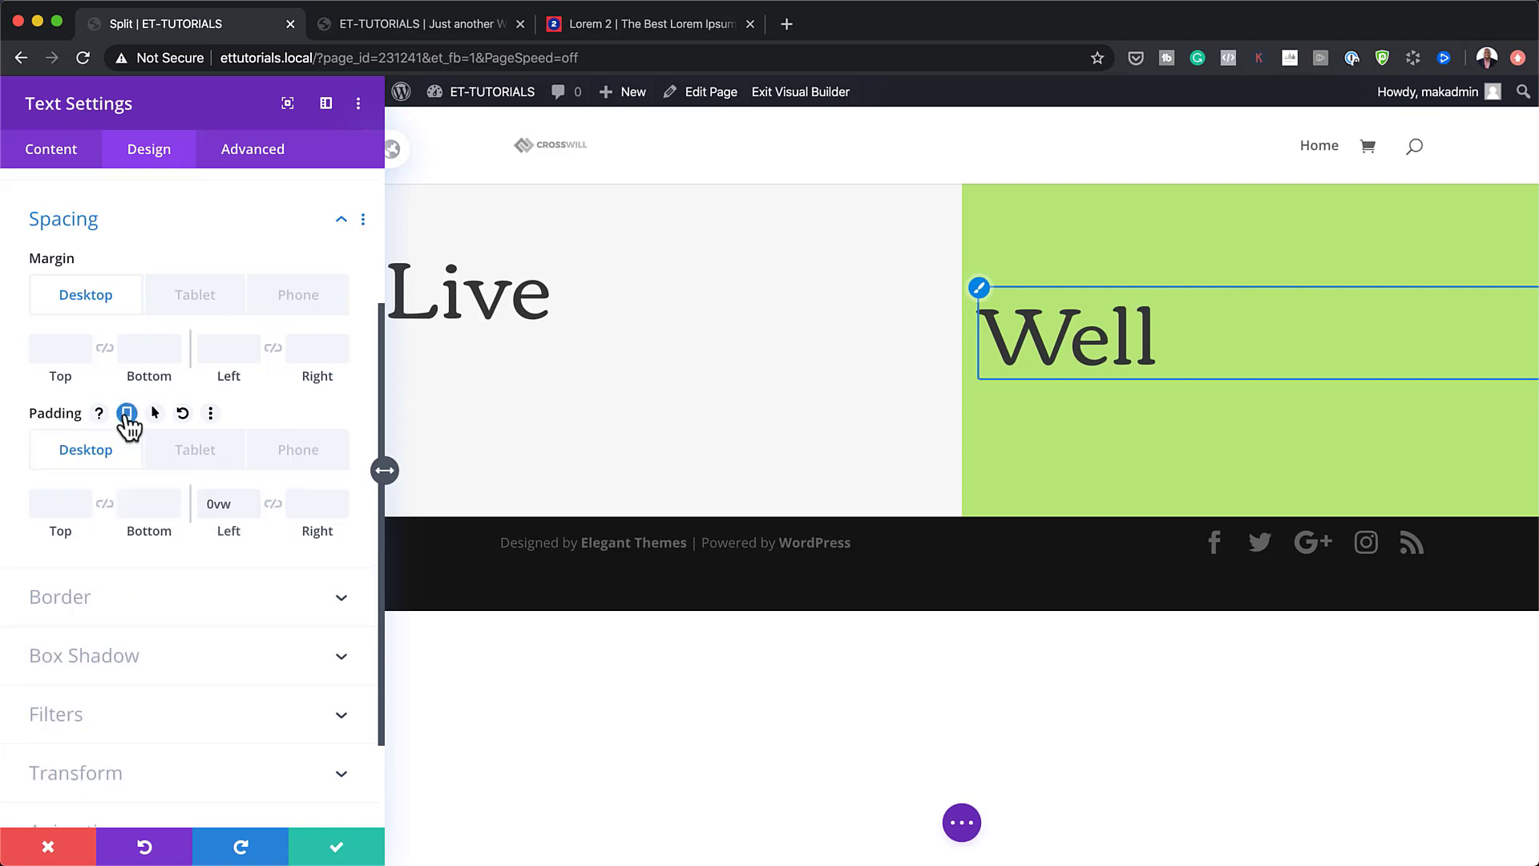
pyautogui.click(202, 455)
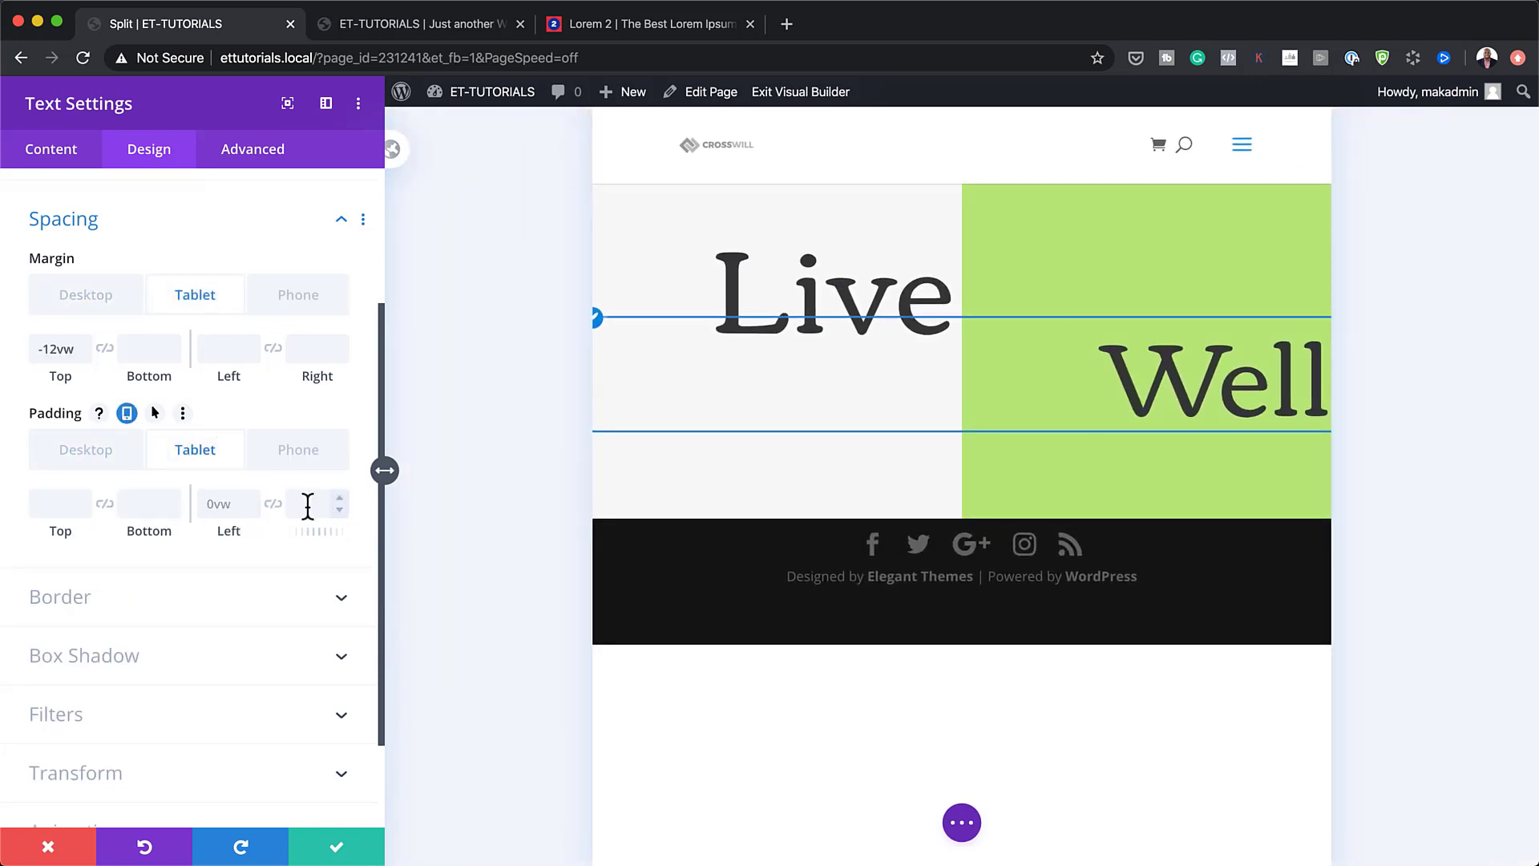
pyautogui.click(308, 506)
pyautogui.write('12vw')
pyautogui.click(295, 457)
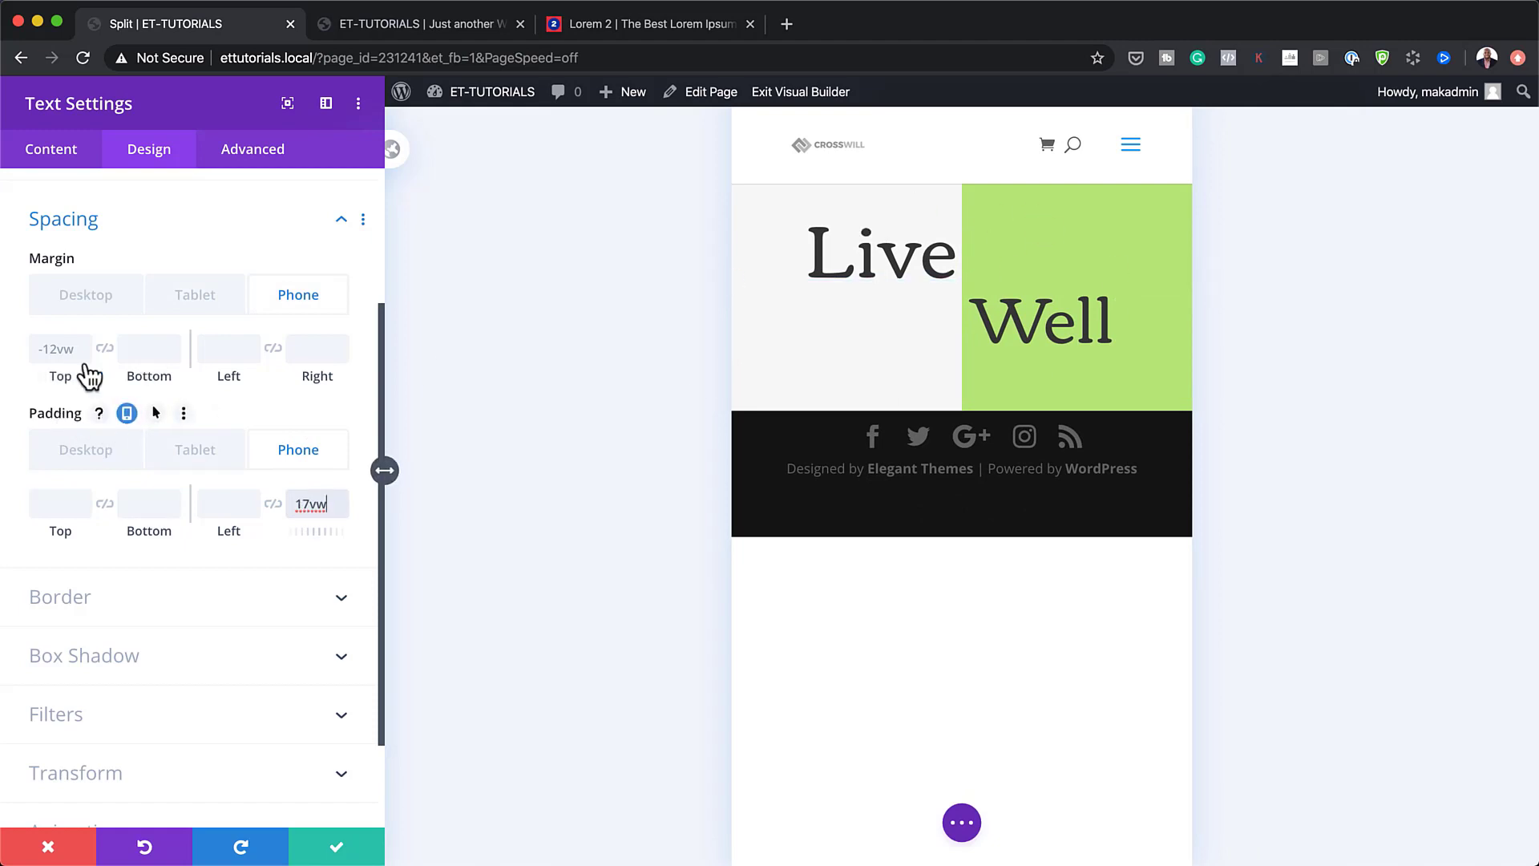
pyautogui.click(90, 297)
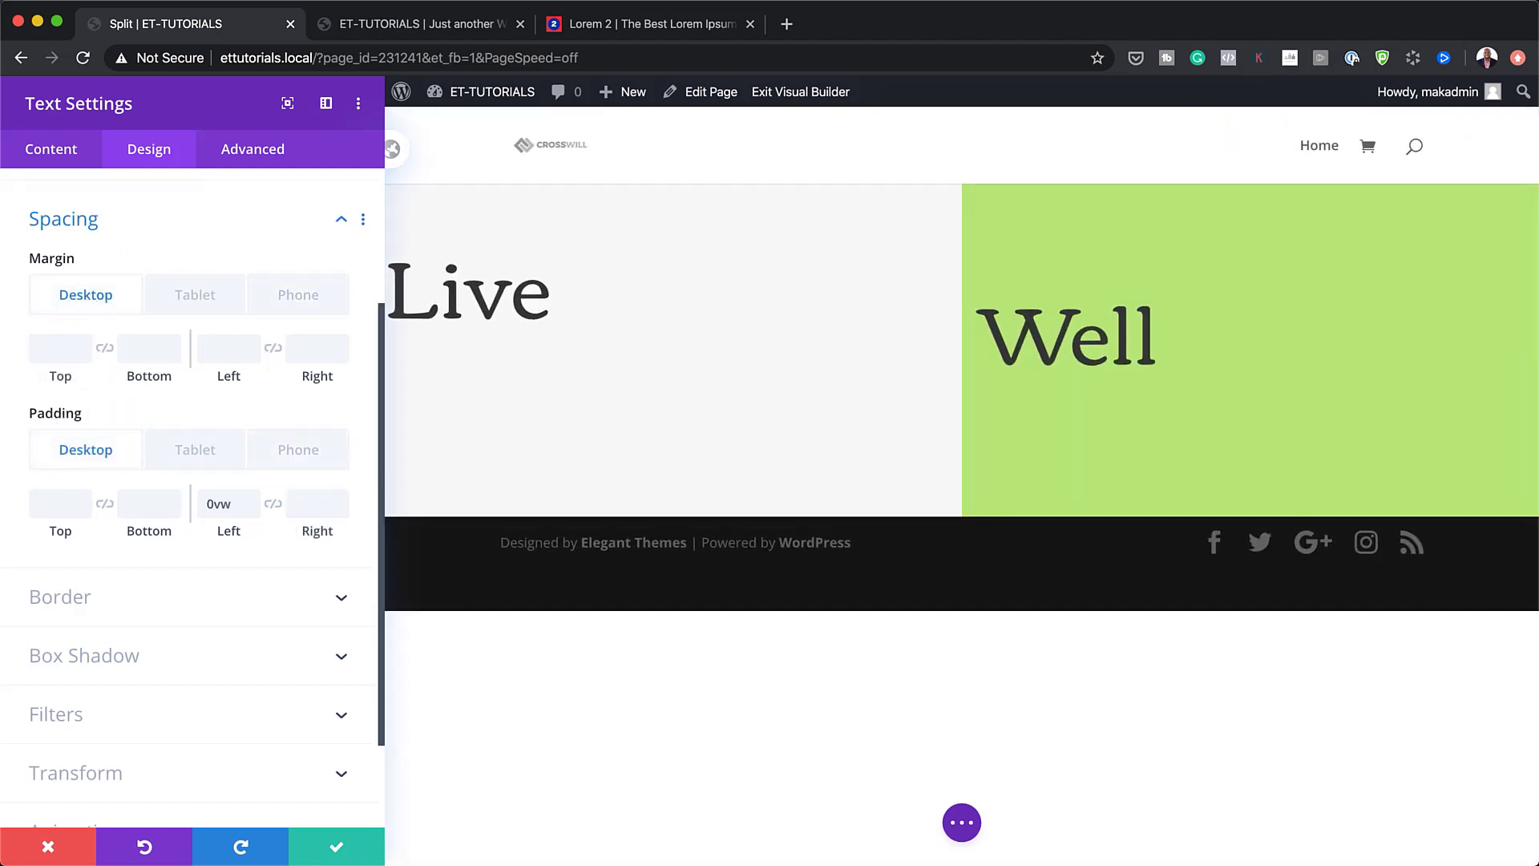
pyautogui.click(335, 848)
# Insert a row with two equal columns below the heading row, without adding a module.
pyautogui.click(770, 440)
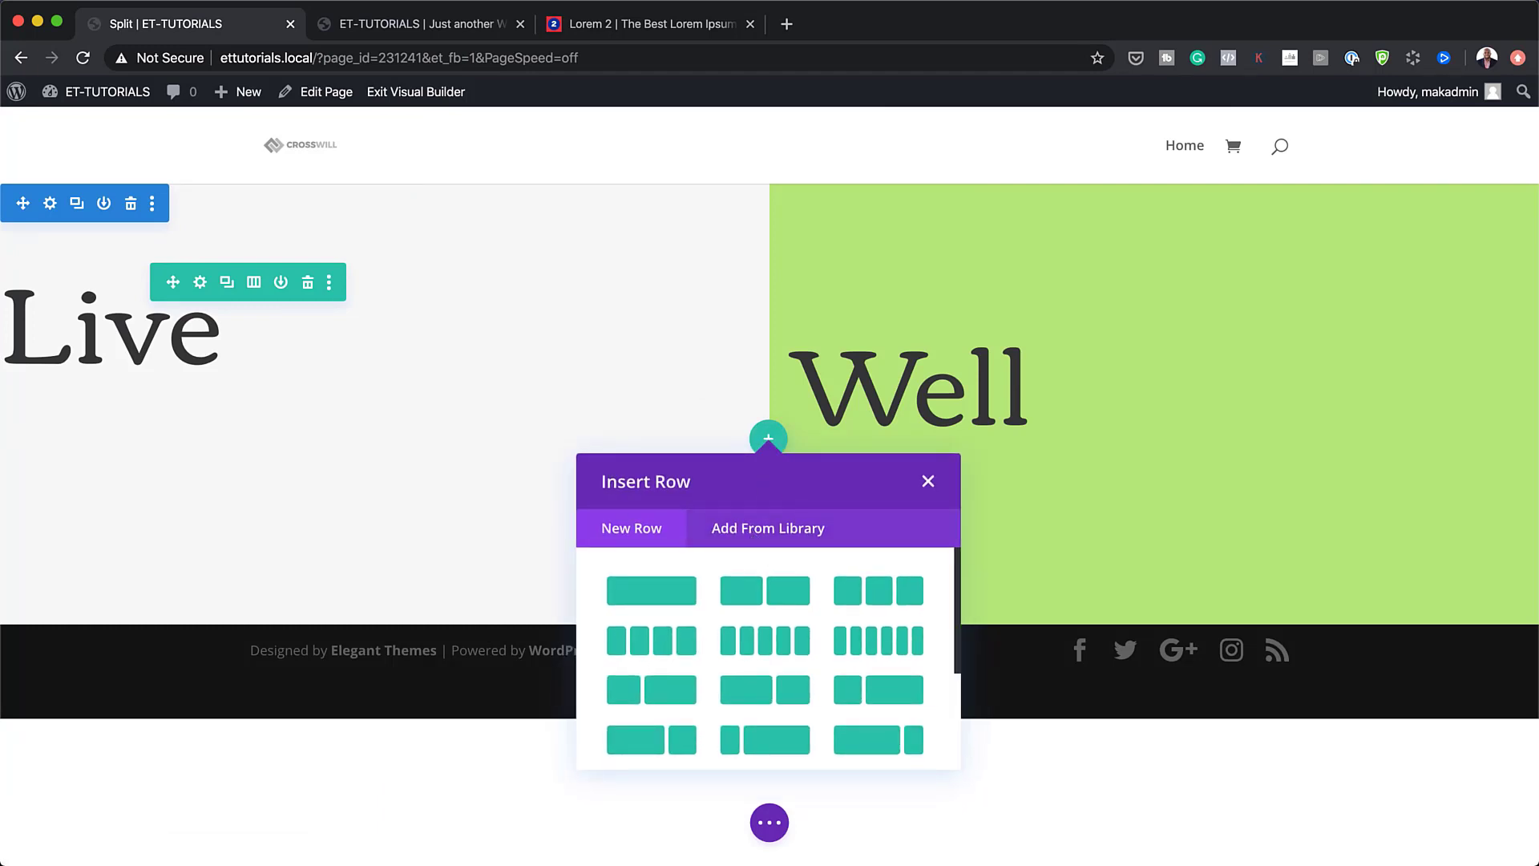
pyautogui.click(789, 593)
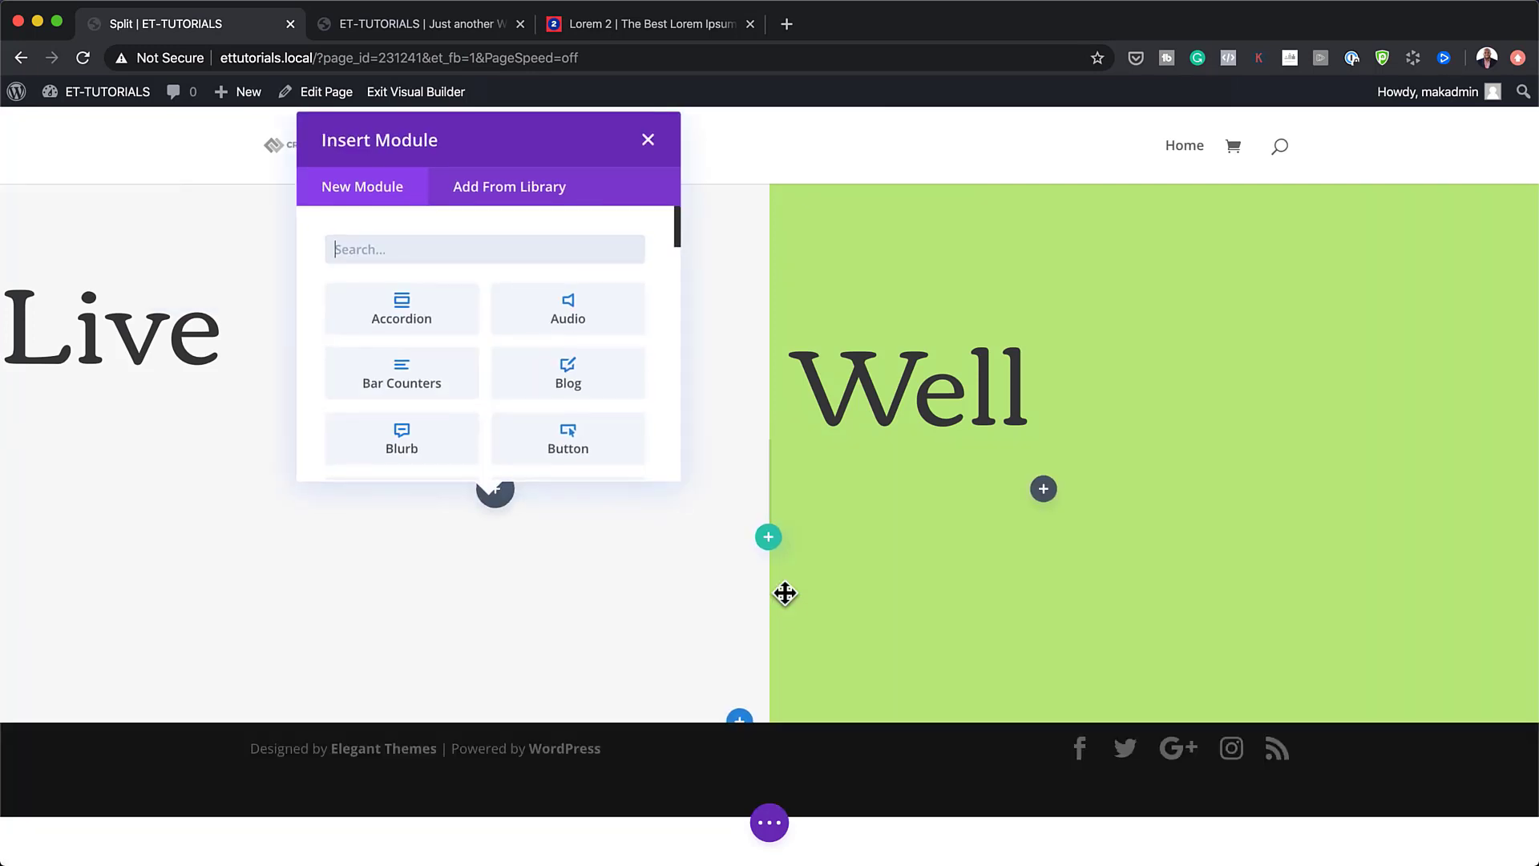
pyautogui.click(649, 144)
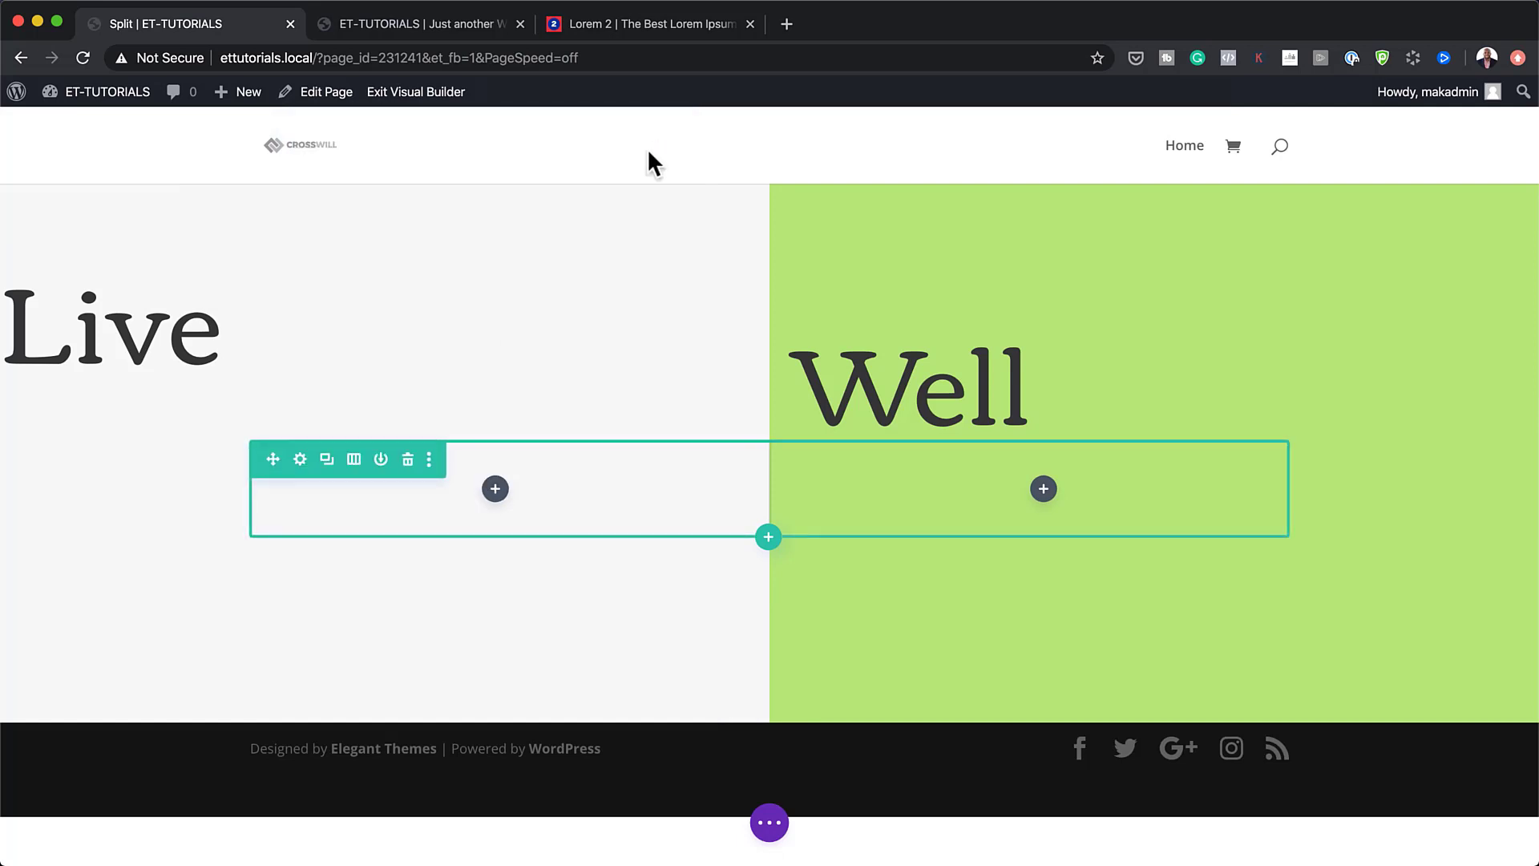
# Give the new row a custom gutter width of 1 and equalize its column heights.
pyautogui.click(301, 461)
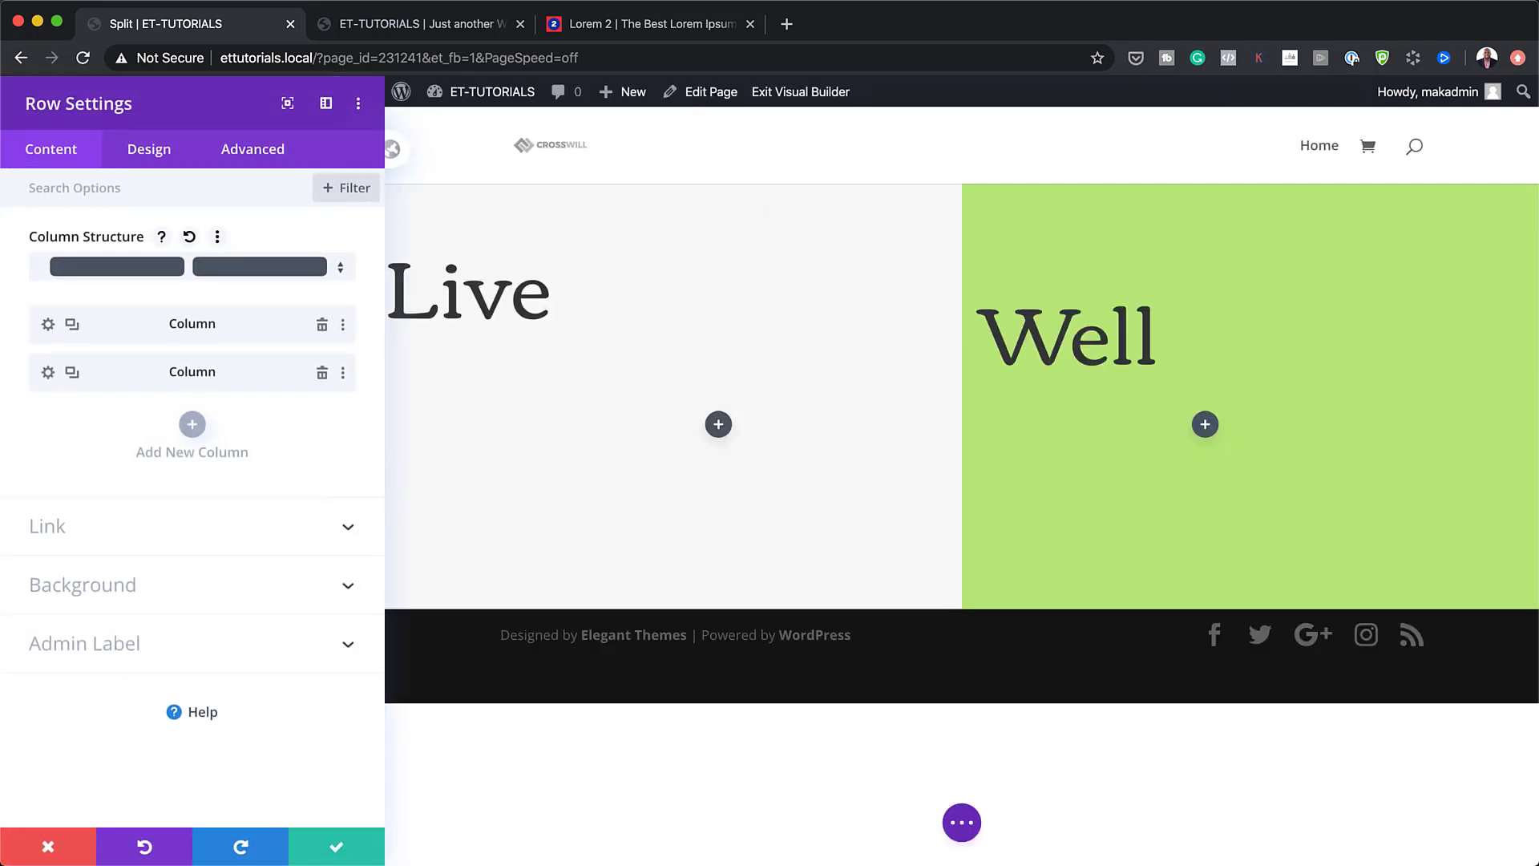
pyautogui.click(165, 149)
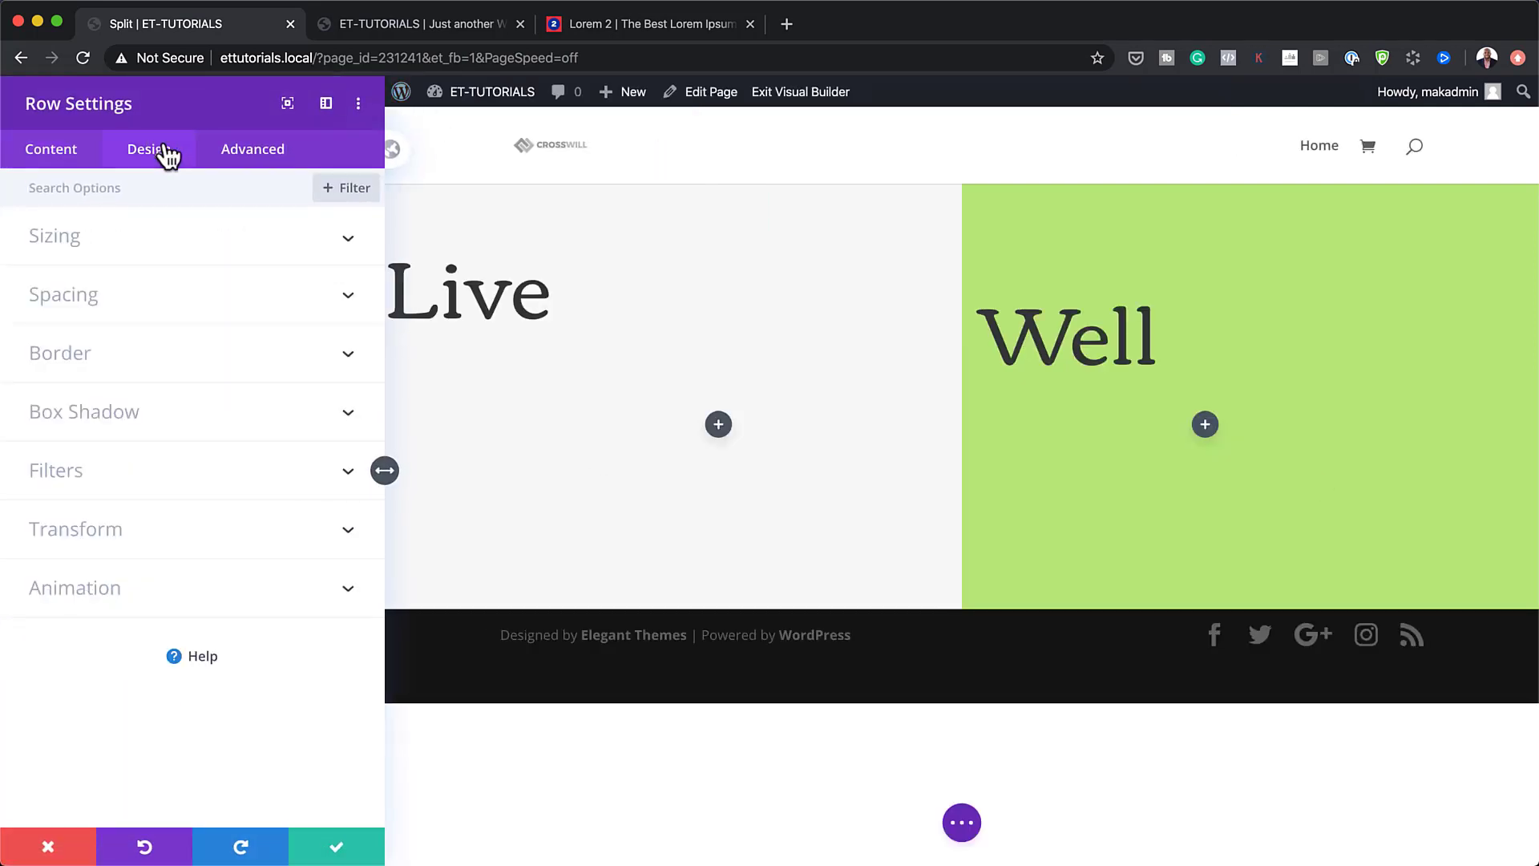
pyautogui.click(79, 240)
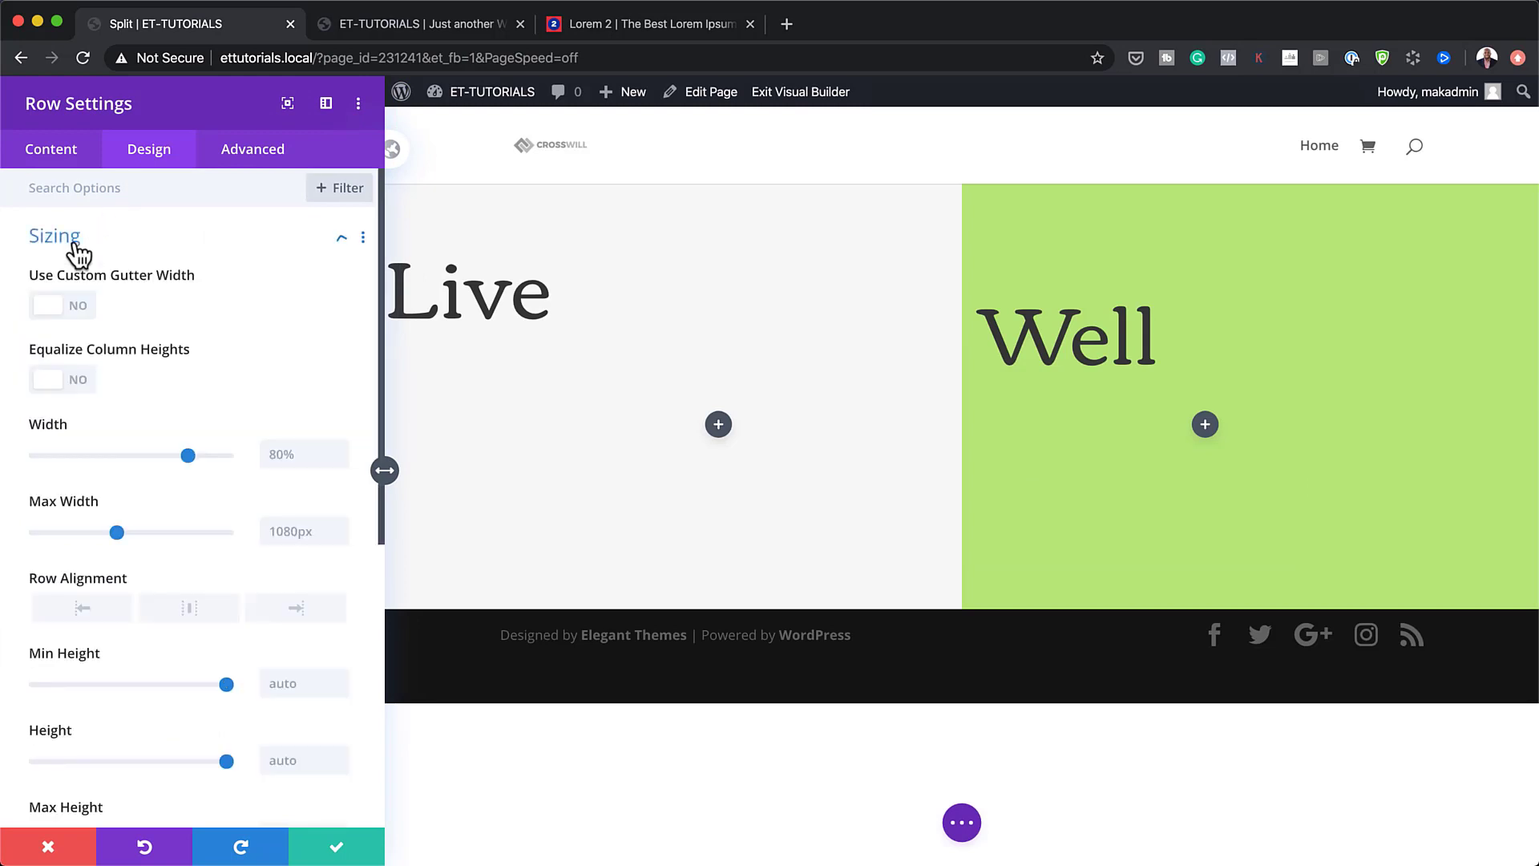
pyautogui.click(80, 308)
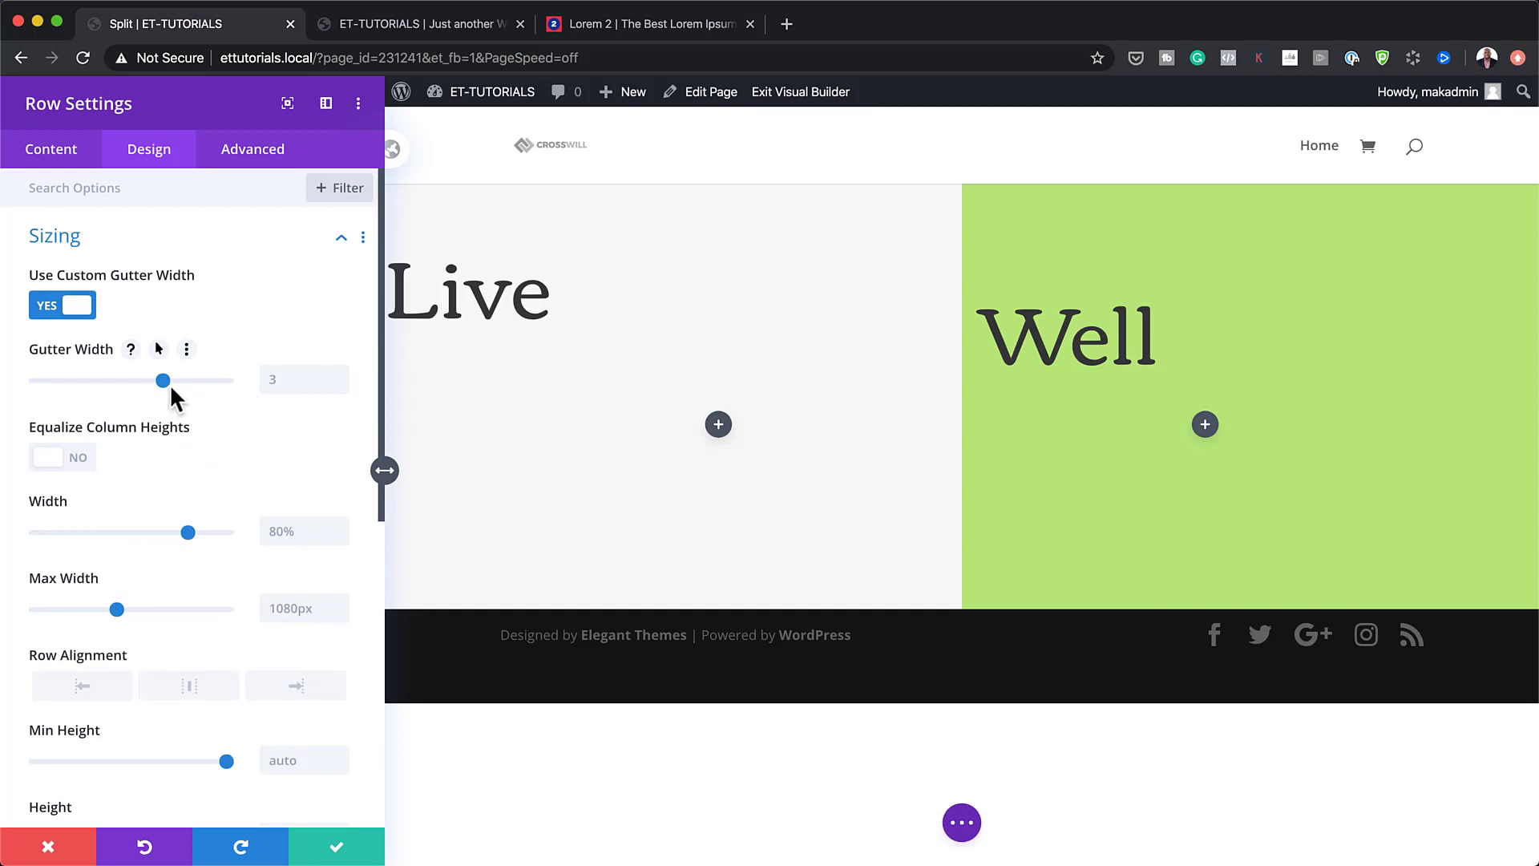
pyautogui.moveTo(162, 381); pyautogui.dragTo(16, 393)
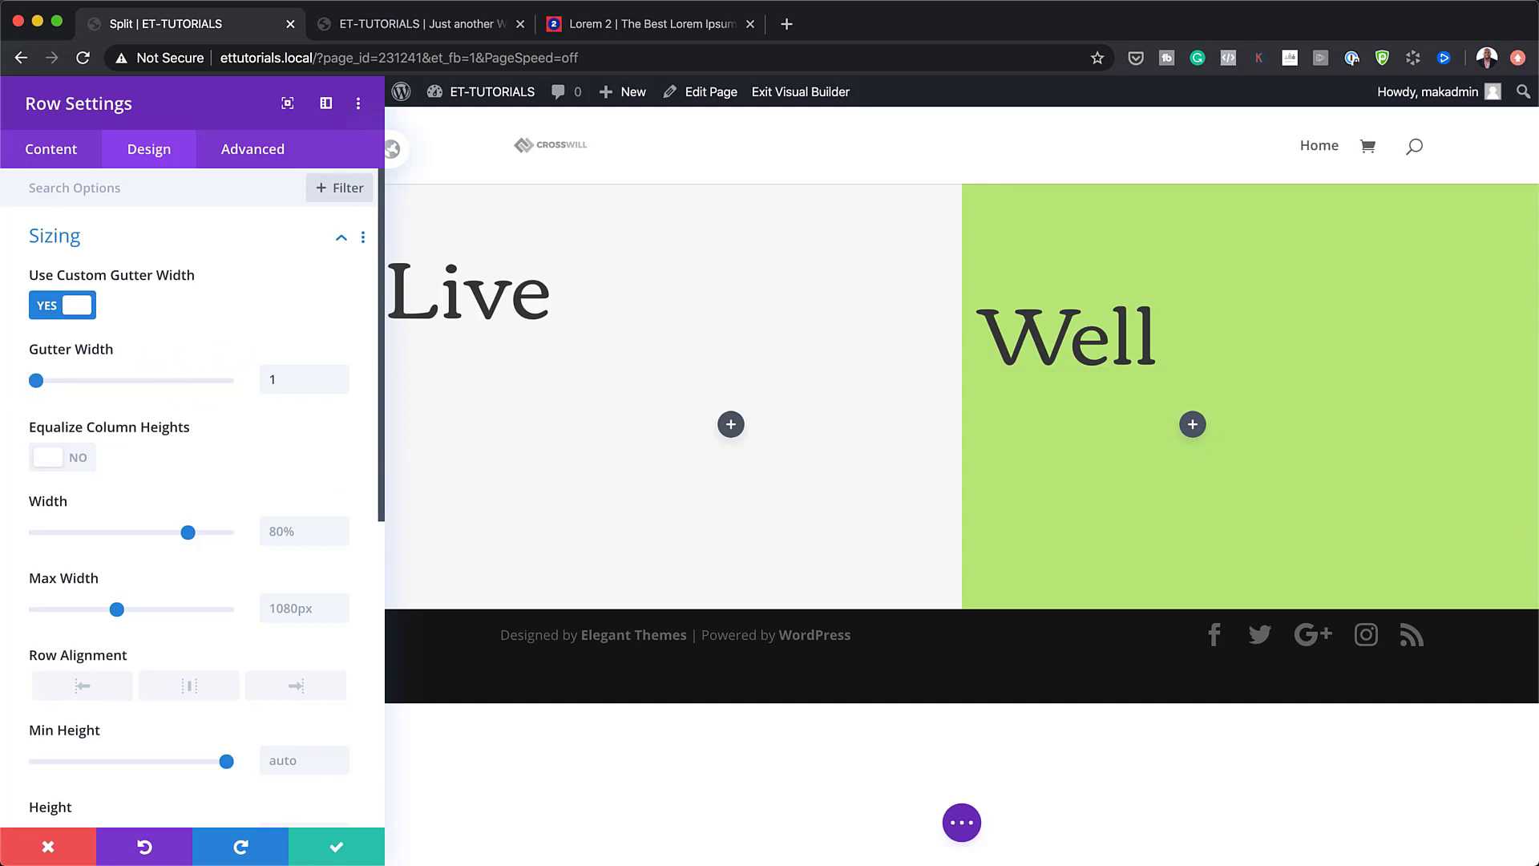
pyautogui.click(79, 462)
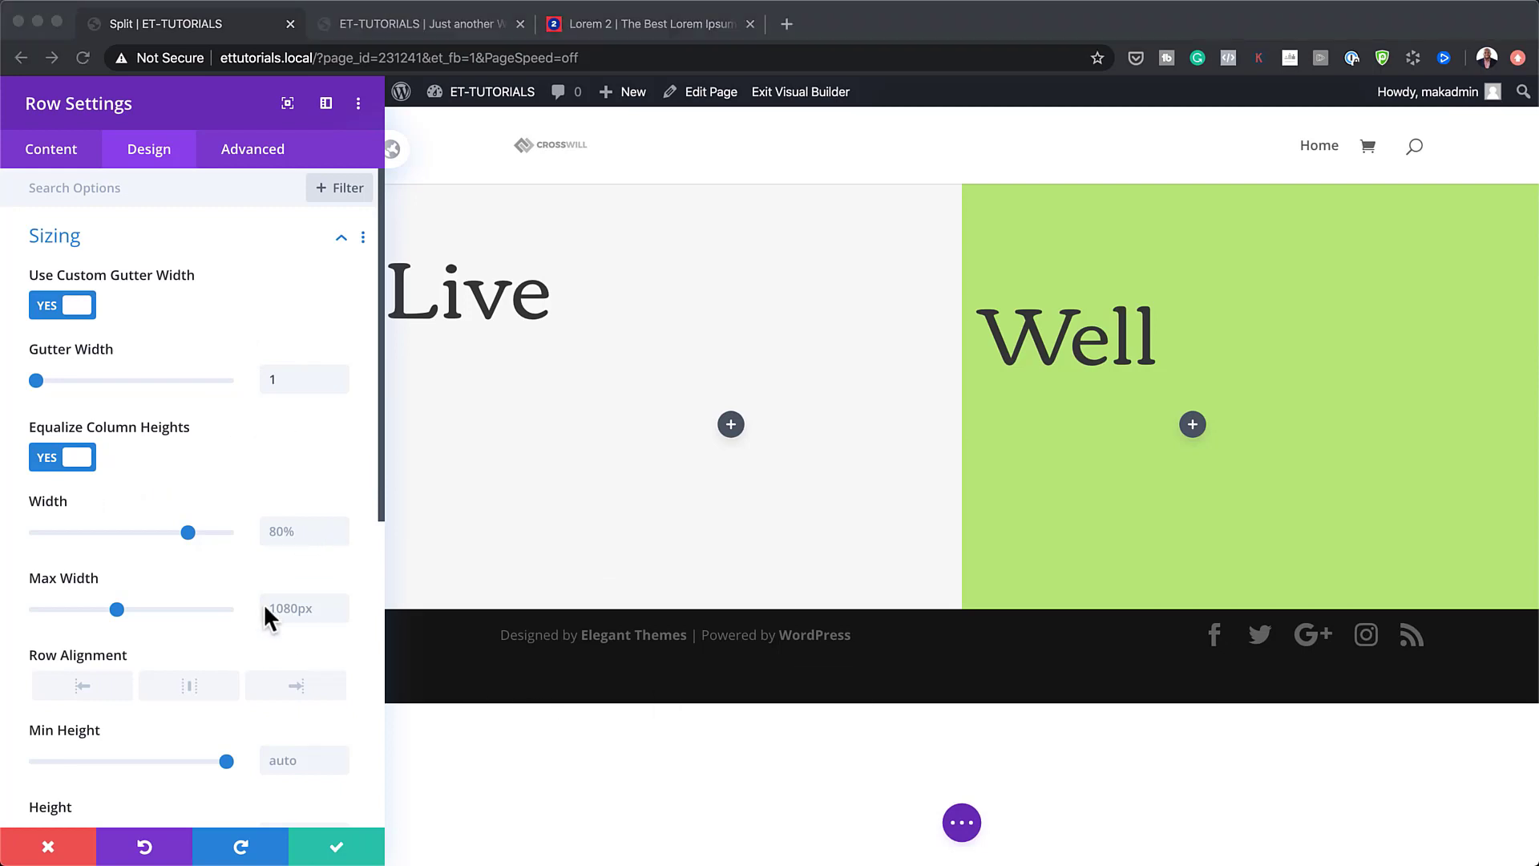
# Set the new row's width and max width to 100%.
pyautogui.click(287, 529)
pyautogui.write('100%')
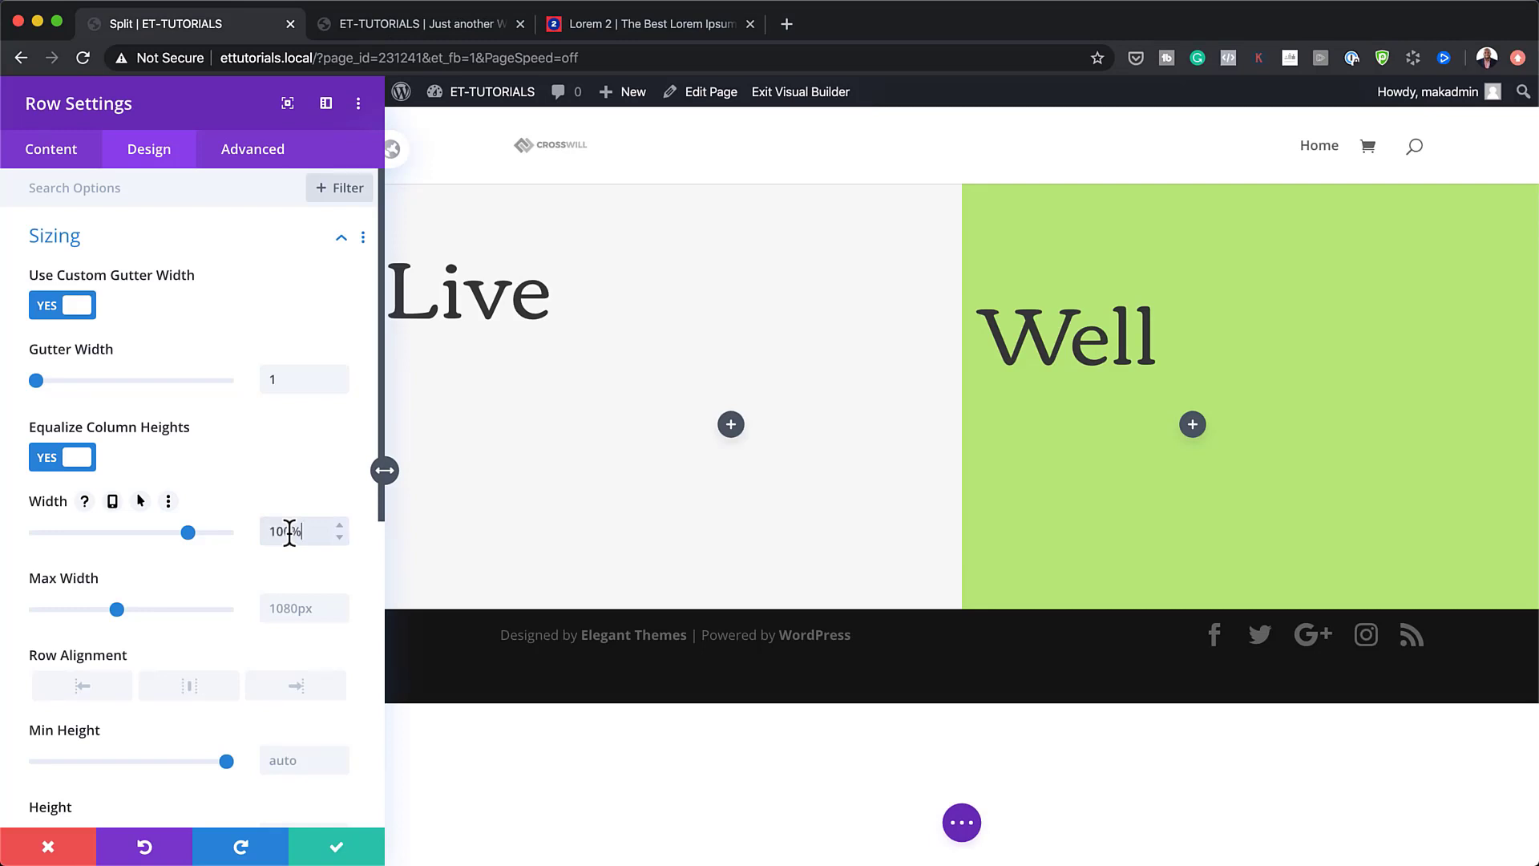
pyautogui.click(293, 608)
pyautogui.write('100%')
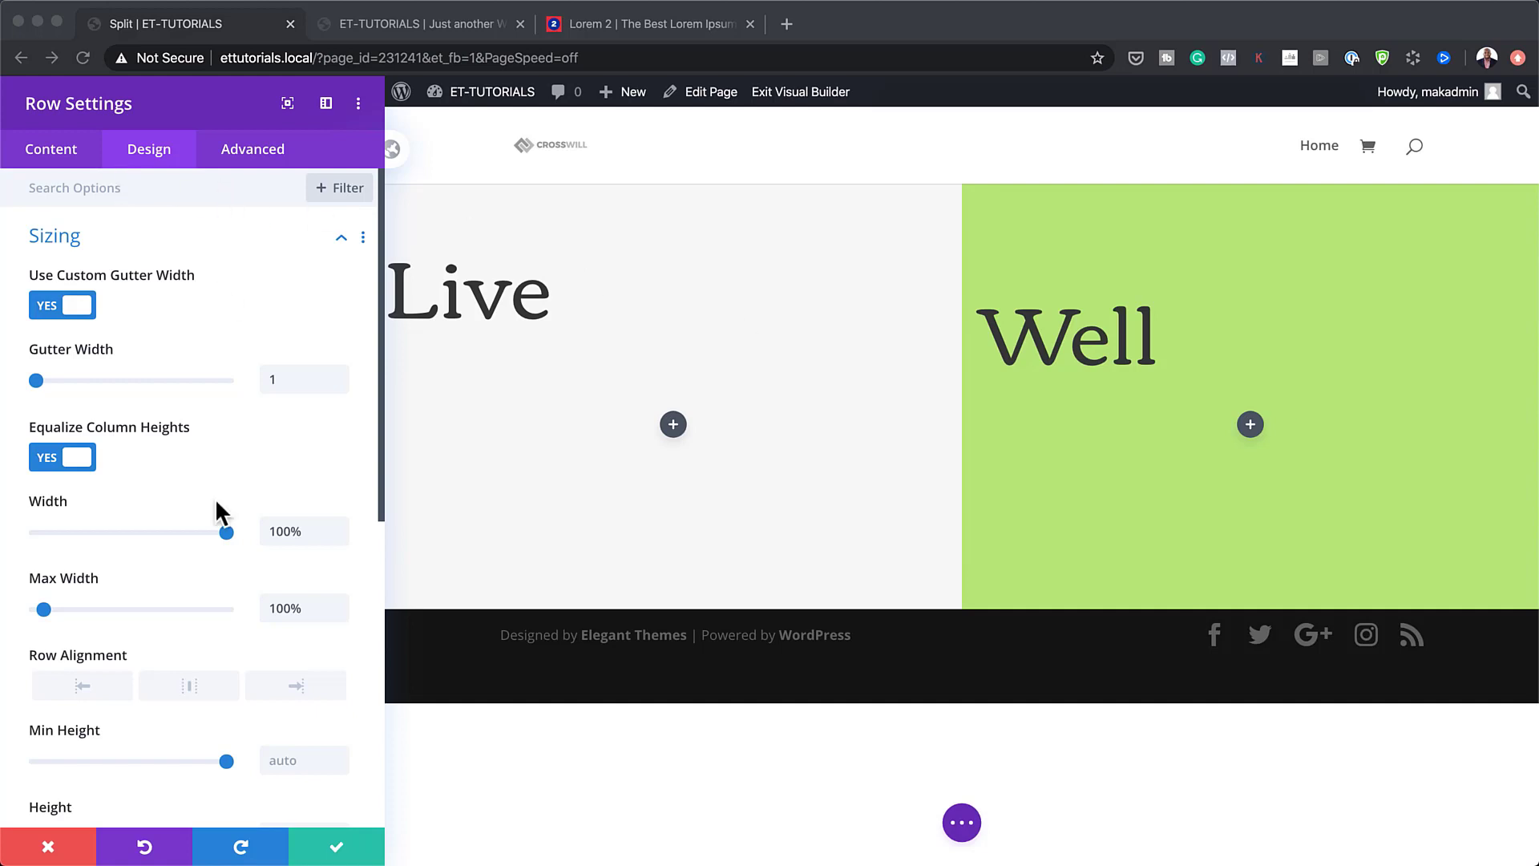
# Set the new row's top margin to -15vw and its linked top and bottom padding to 0vw.
pyautogui.scroll(-10, 224, 529)
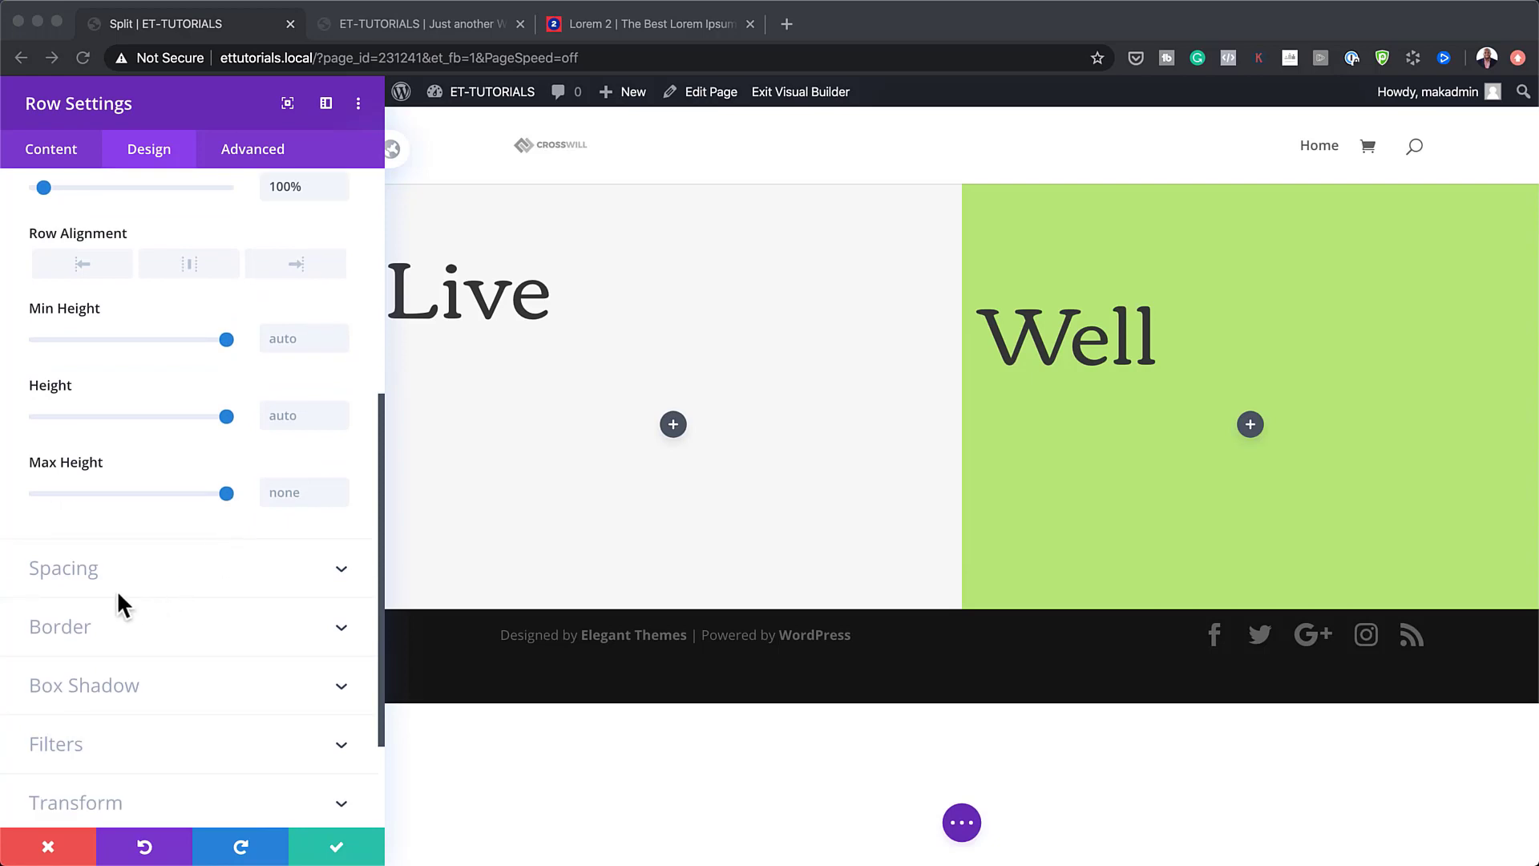
pyautogui.click(86, 569)
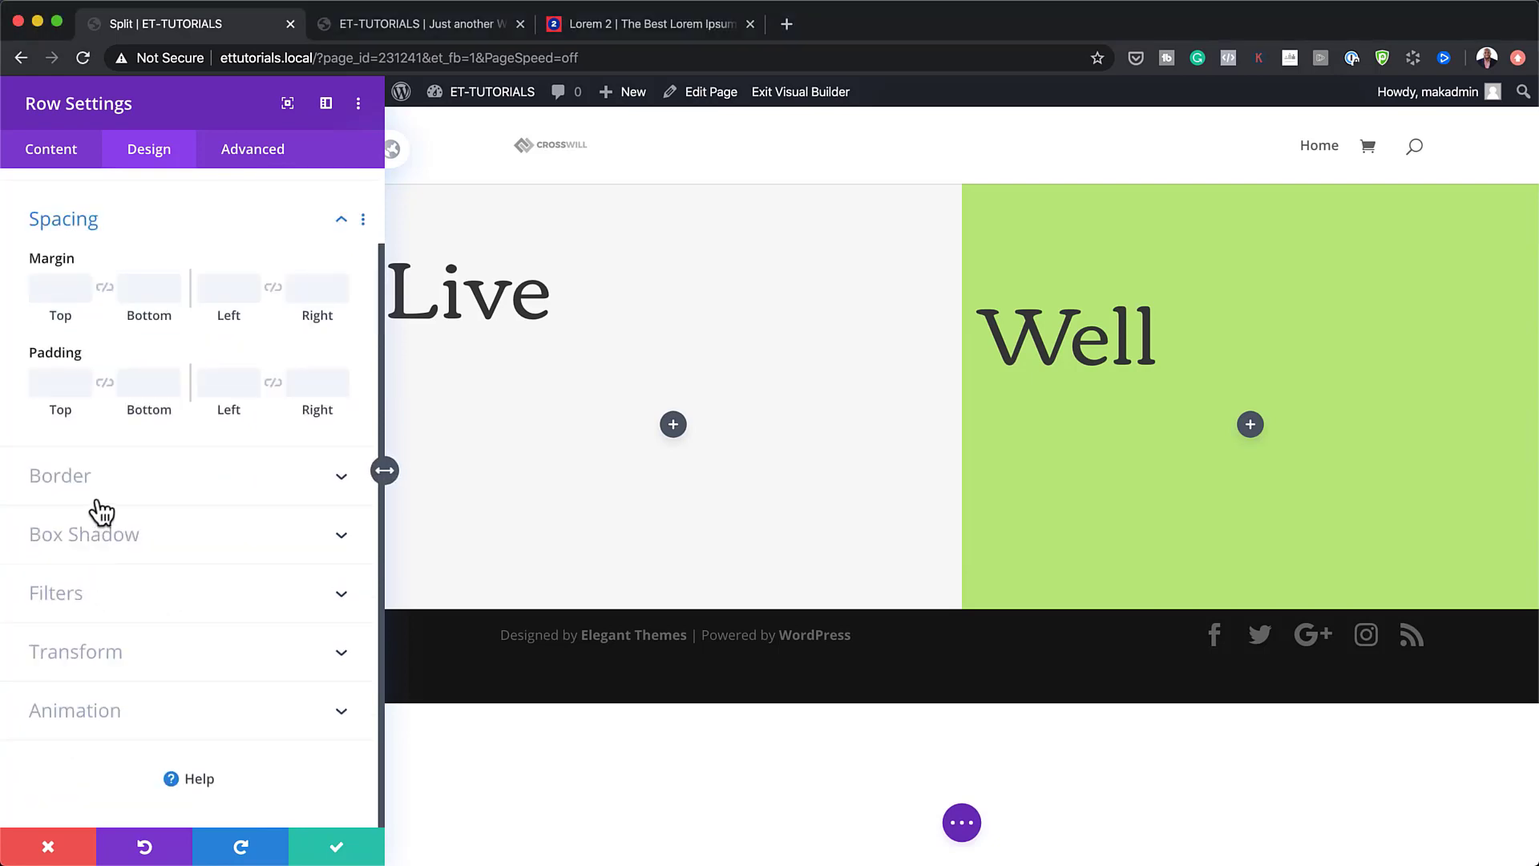
pyautogui.click(61, 292)
pyautogui.write('-15vw')
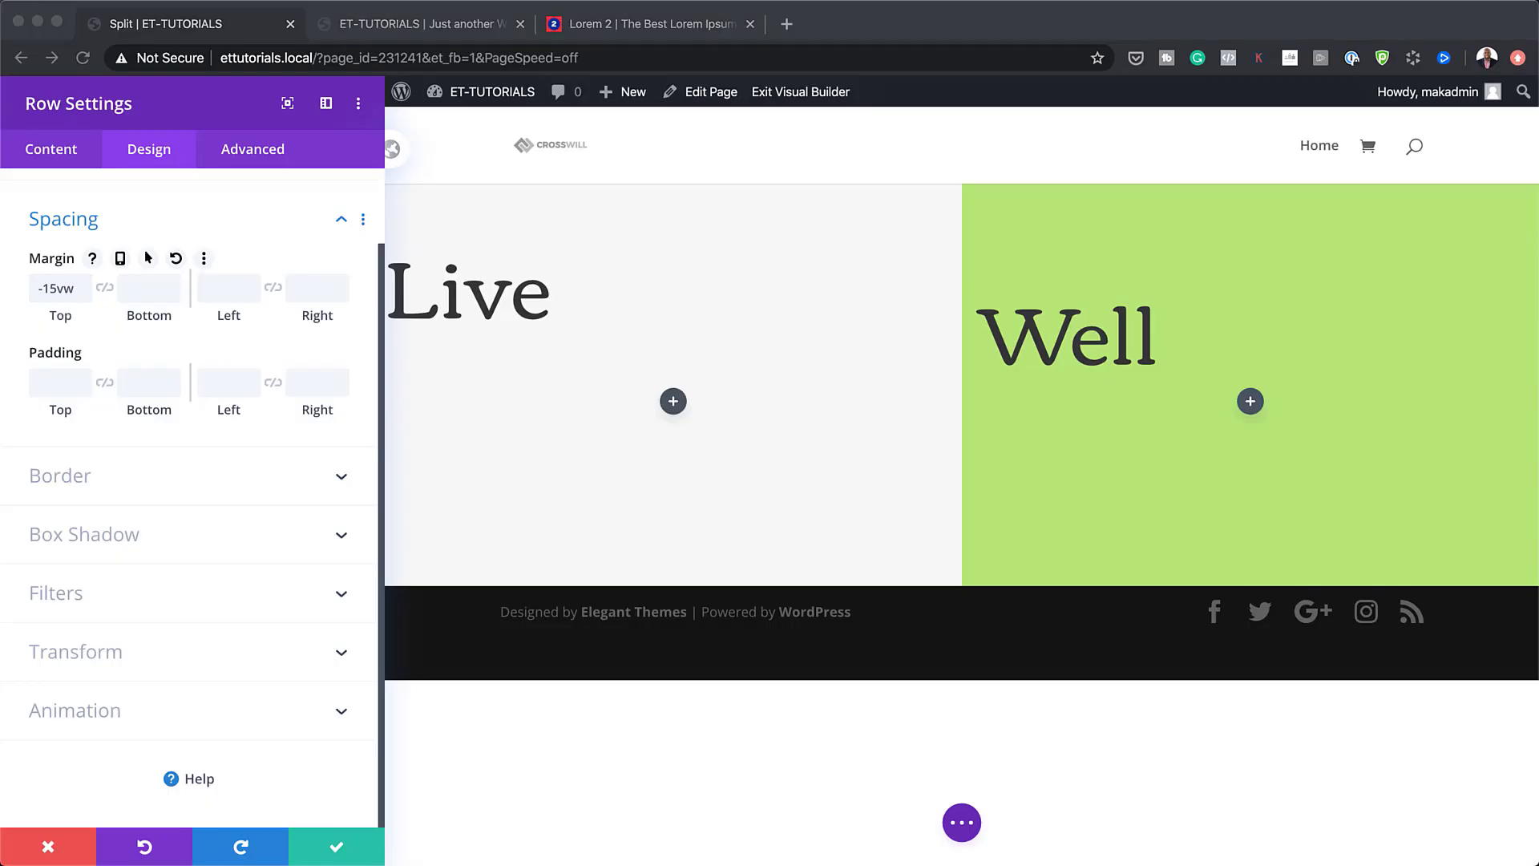
pyautogui.click(53, 380)
pyautogui.write('0')
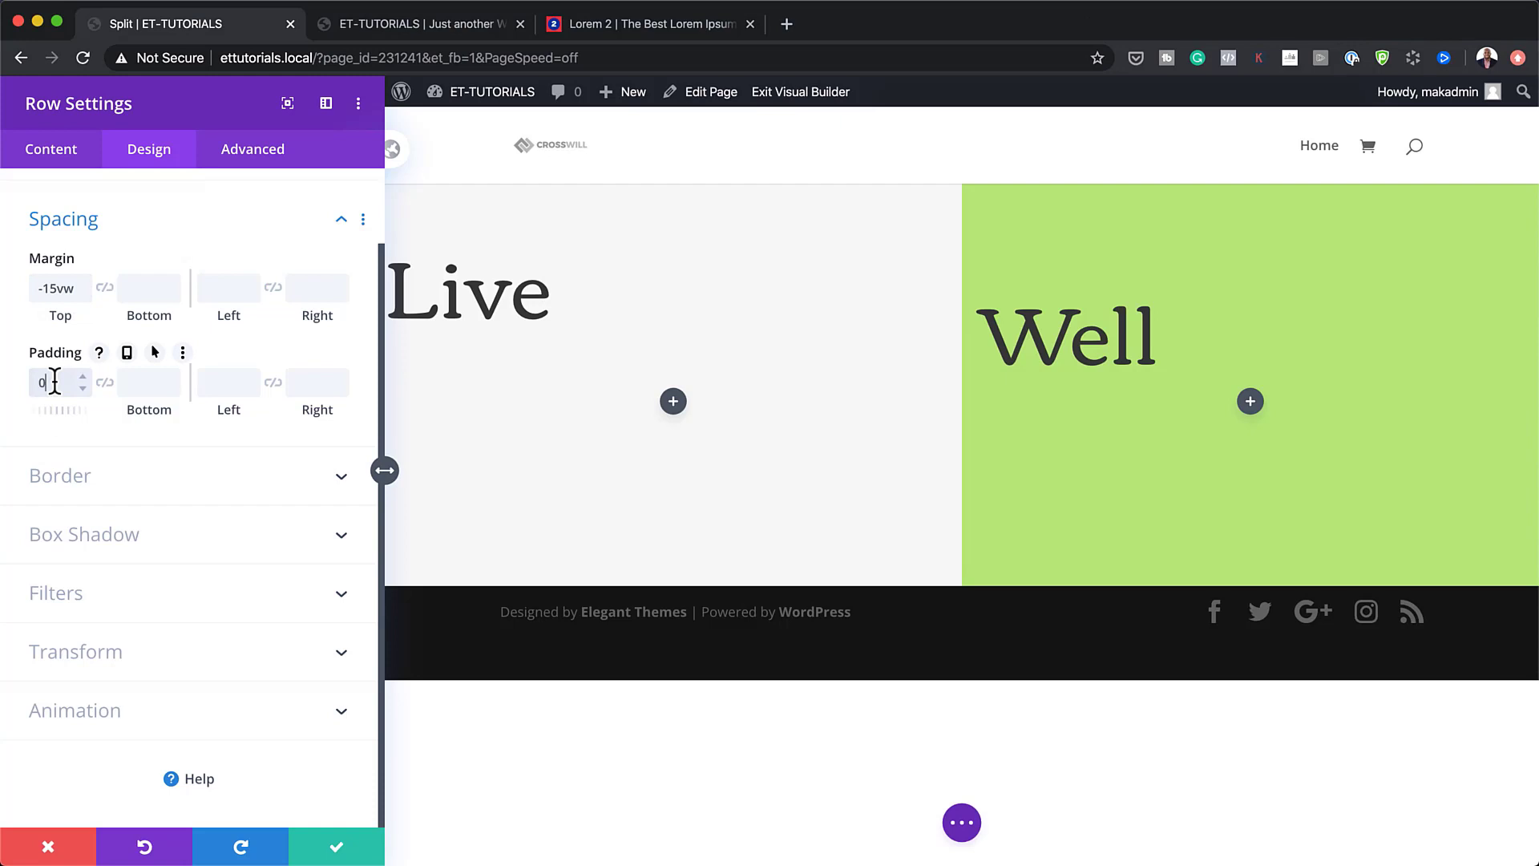
pyautogui.write('vw')
pyautogui.click(104, 383)
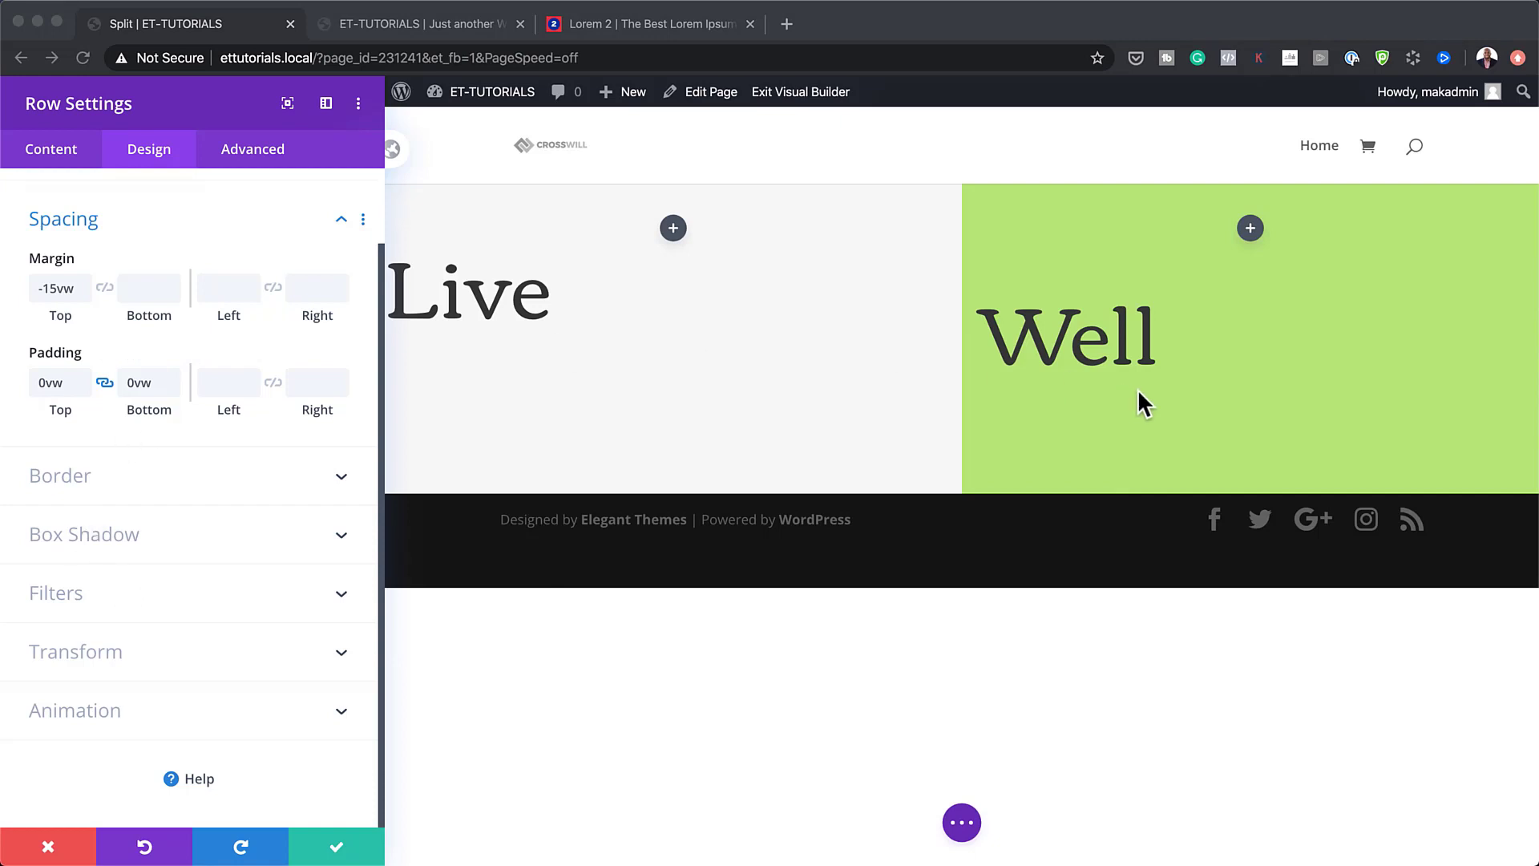
# Add the custom CSS "display: flex;" to the new row's main element and save the row settings.
pyautogui.click(242, 148)
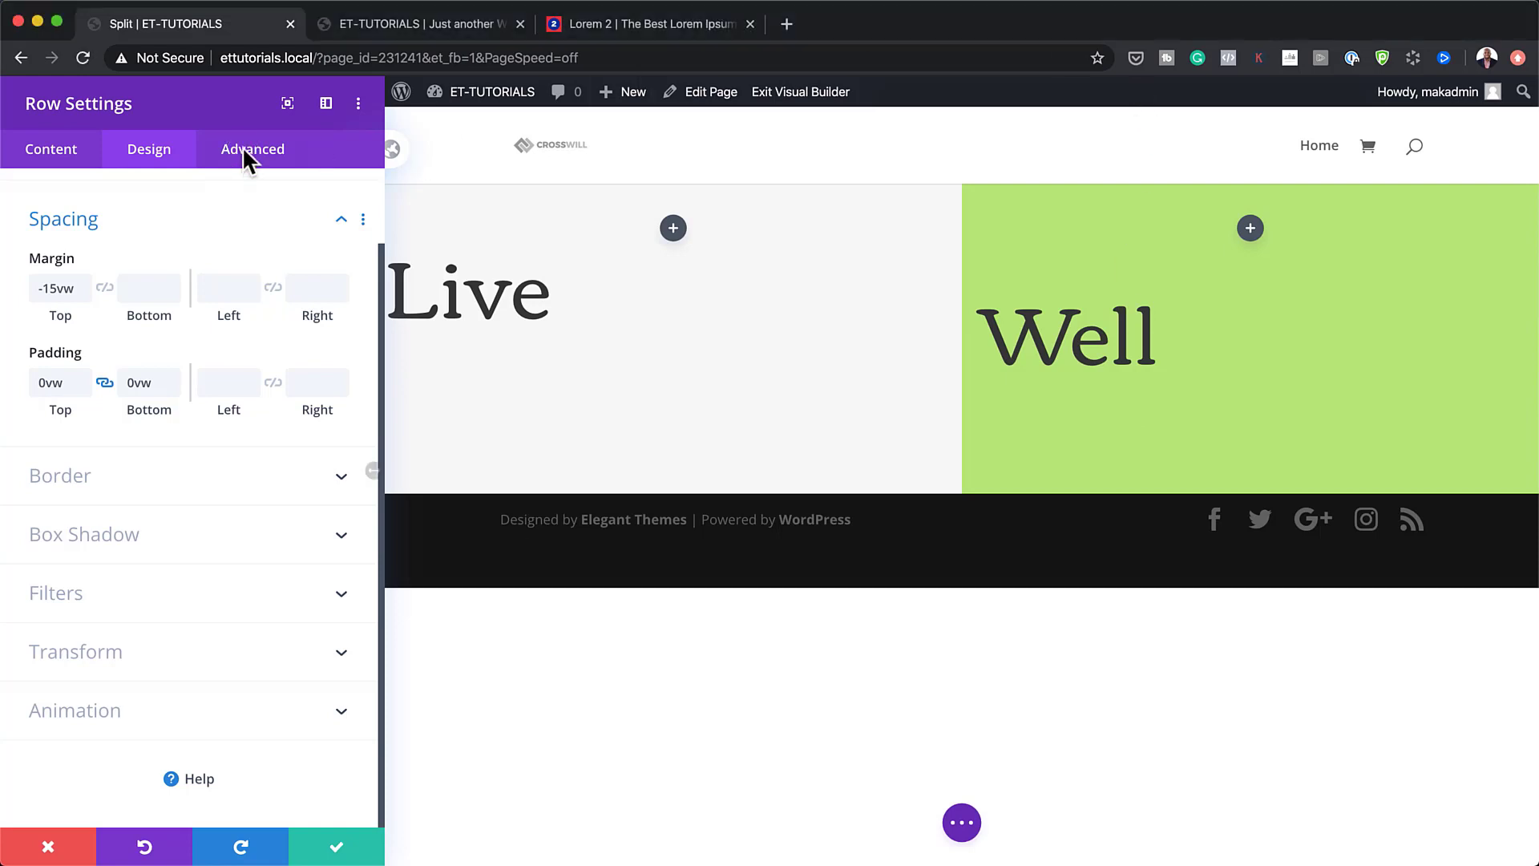
pyautogui.click(87, 297)
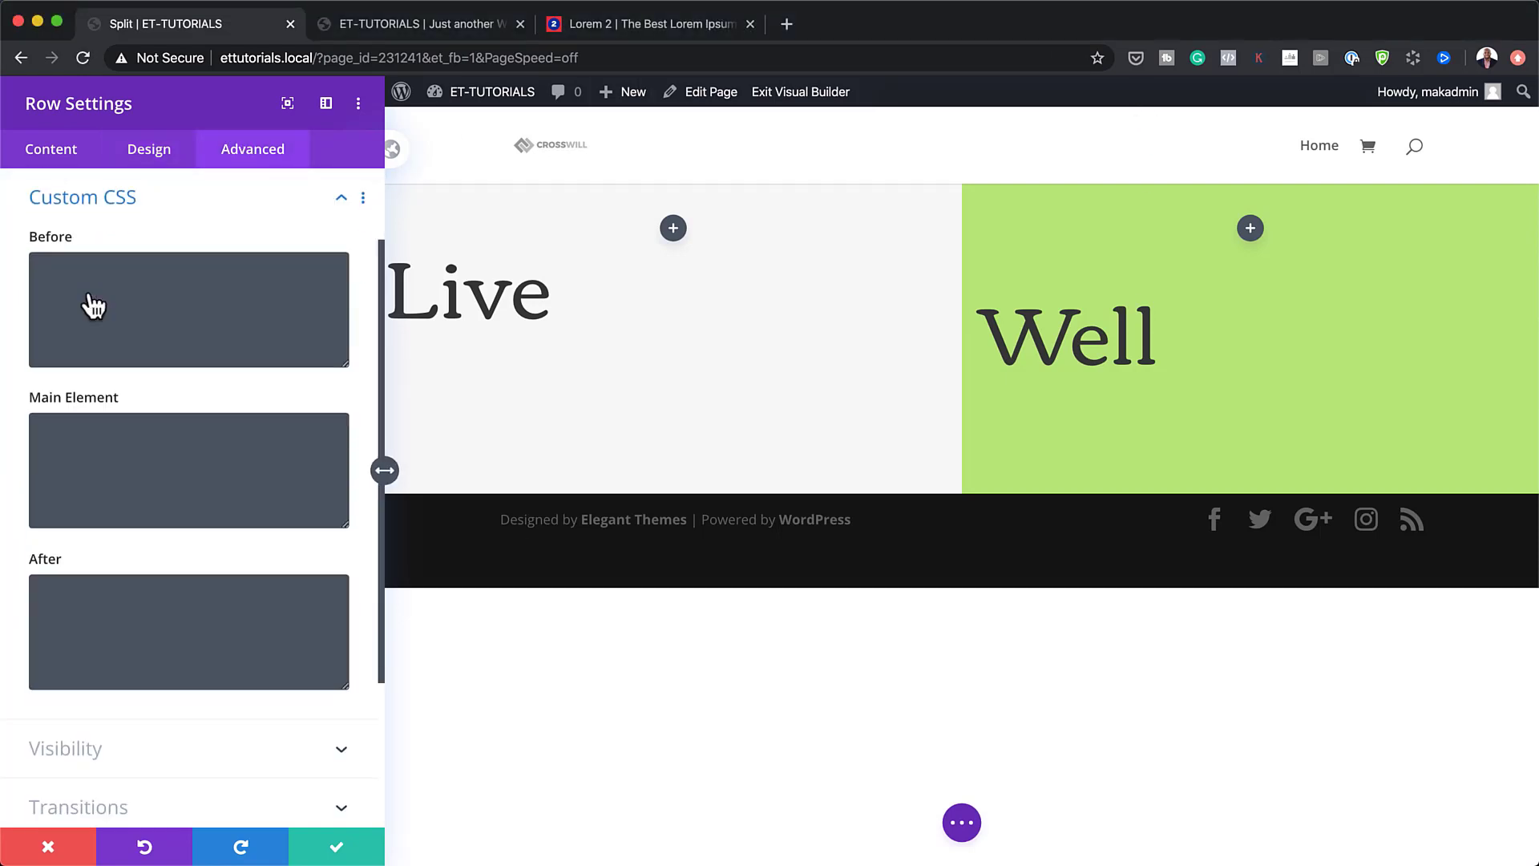
pyautogui.click(79, 439)
pyautogui.write('display: flex;')
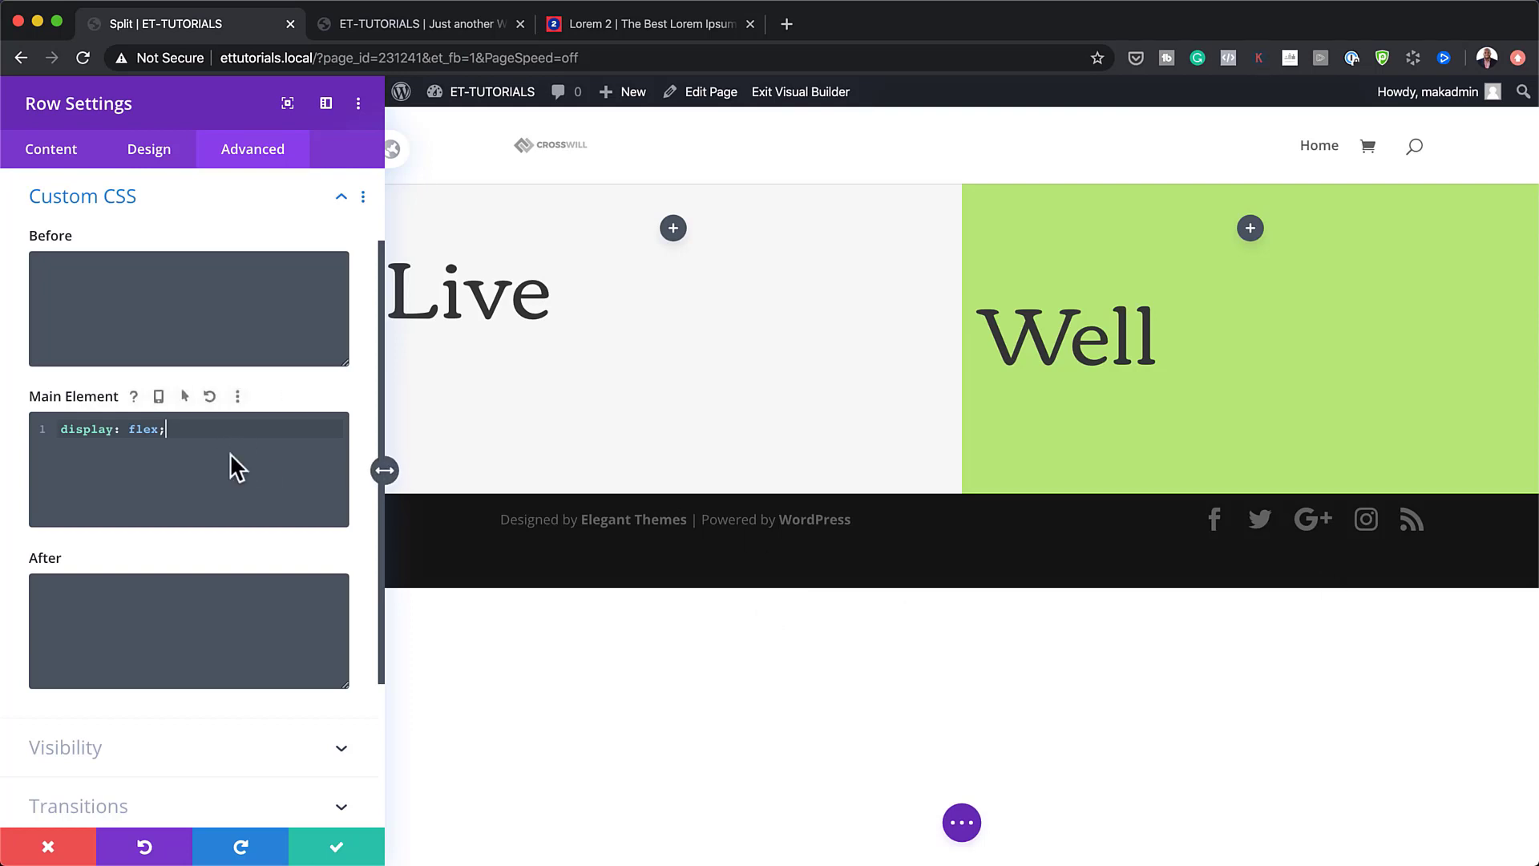
pyautogui.click(49, 157)
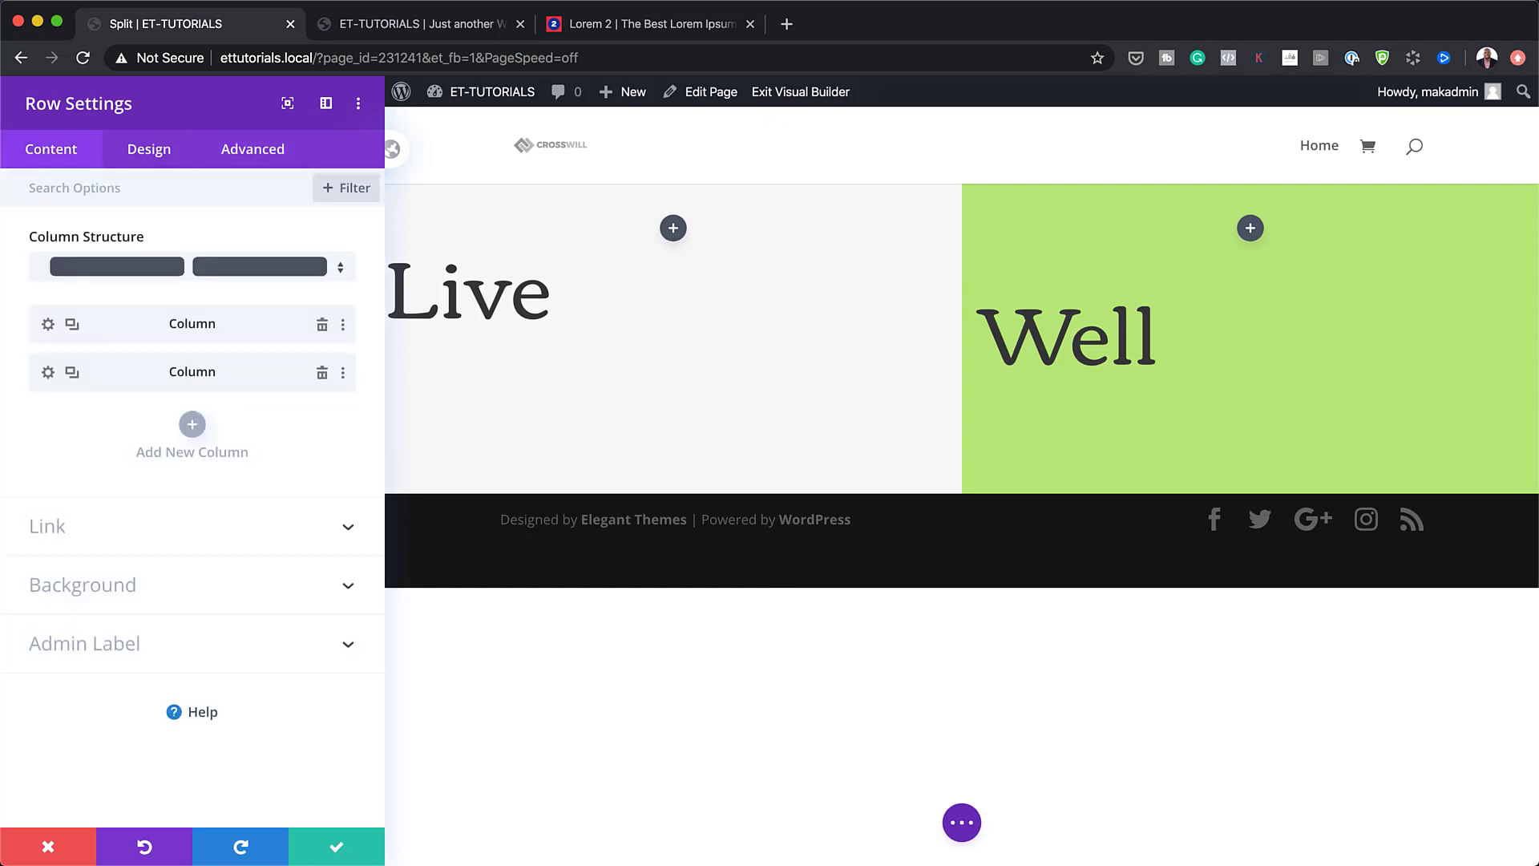
pyautogui.click(335, 845)
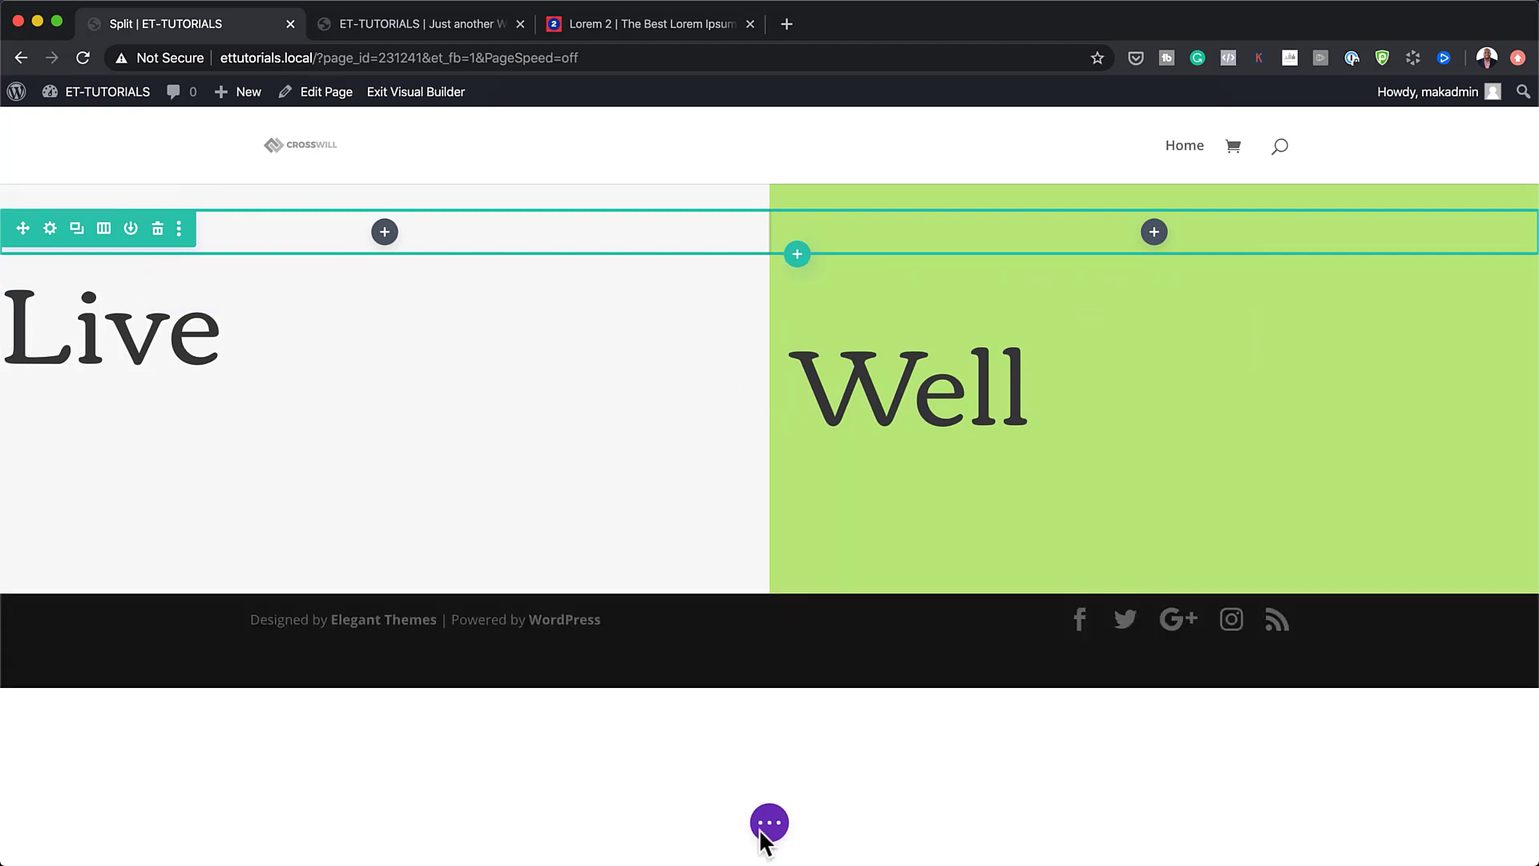
# Switch to the wireframe view and insert an Image module in the first column of the second row.
pyautogui.click(767, 834)
pyautogui.click(77, 829)
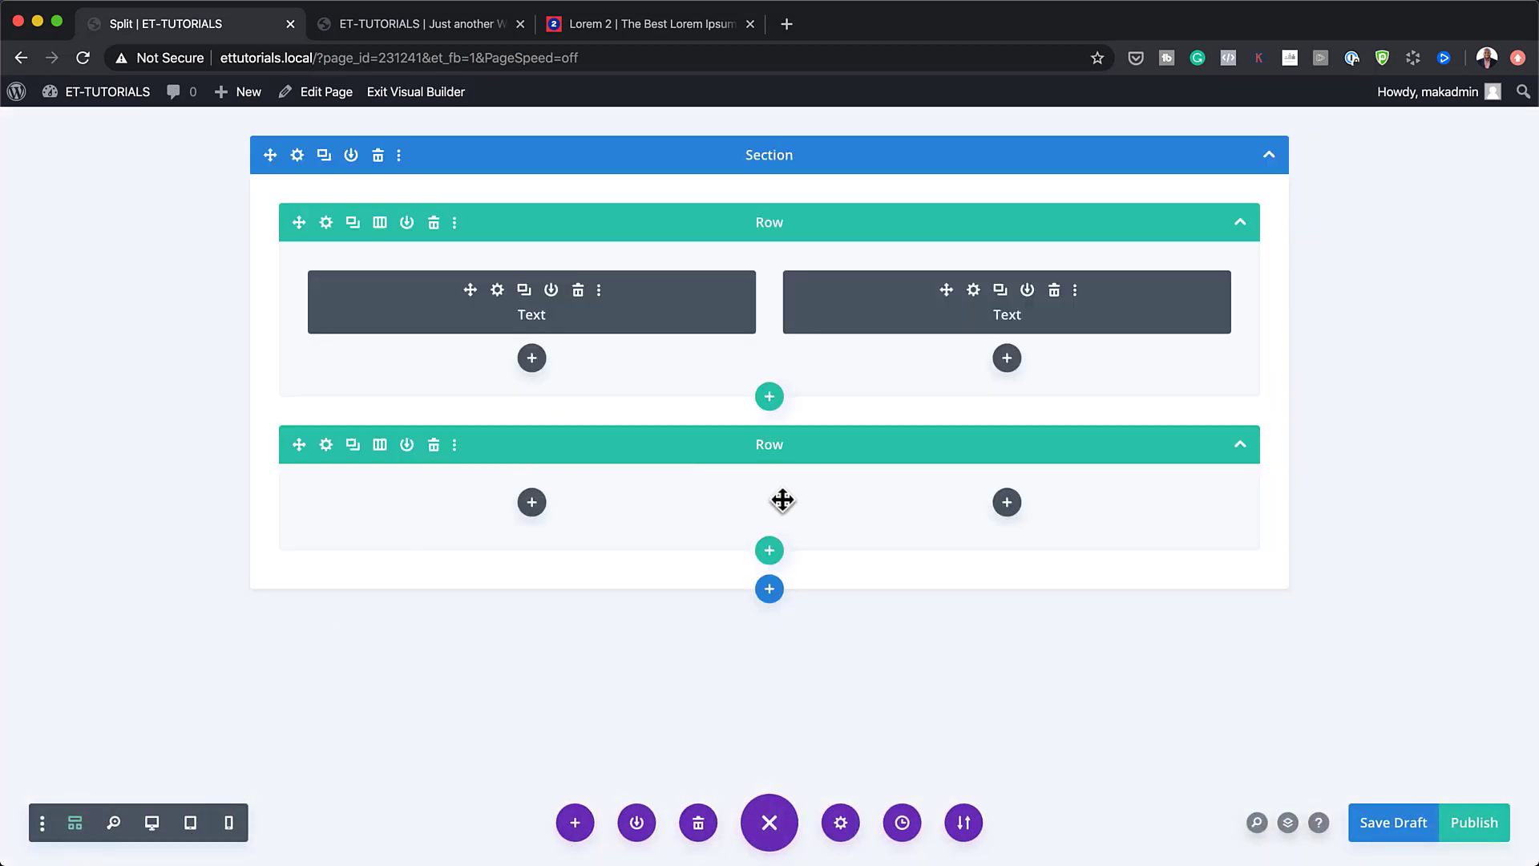
pyautogui.click(532, 502)
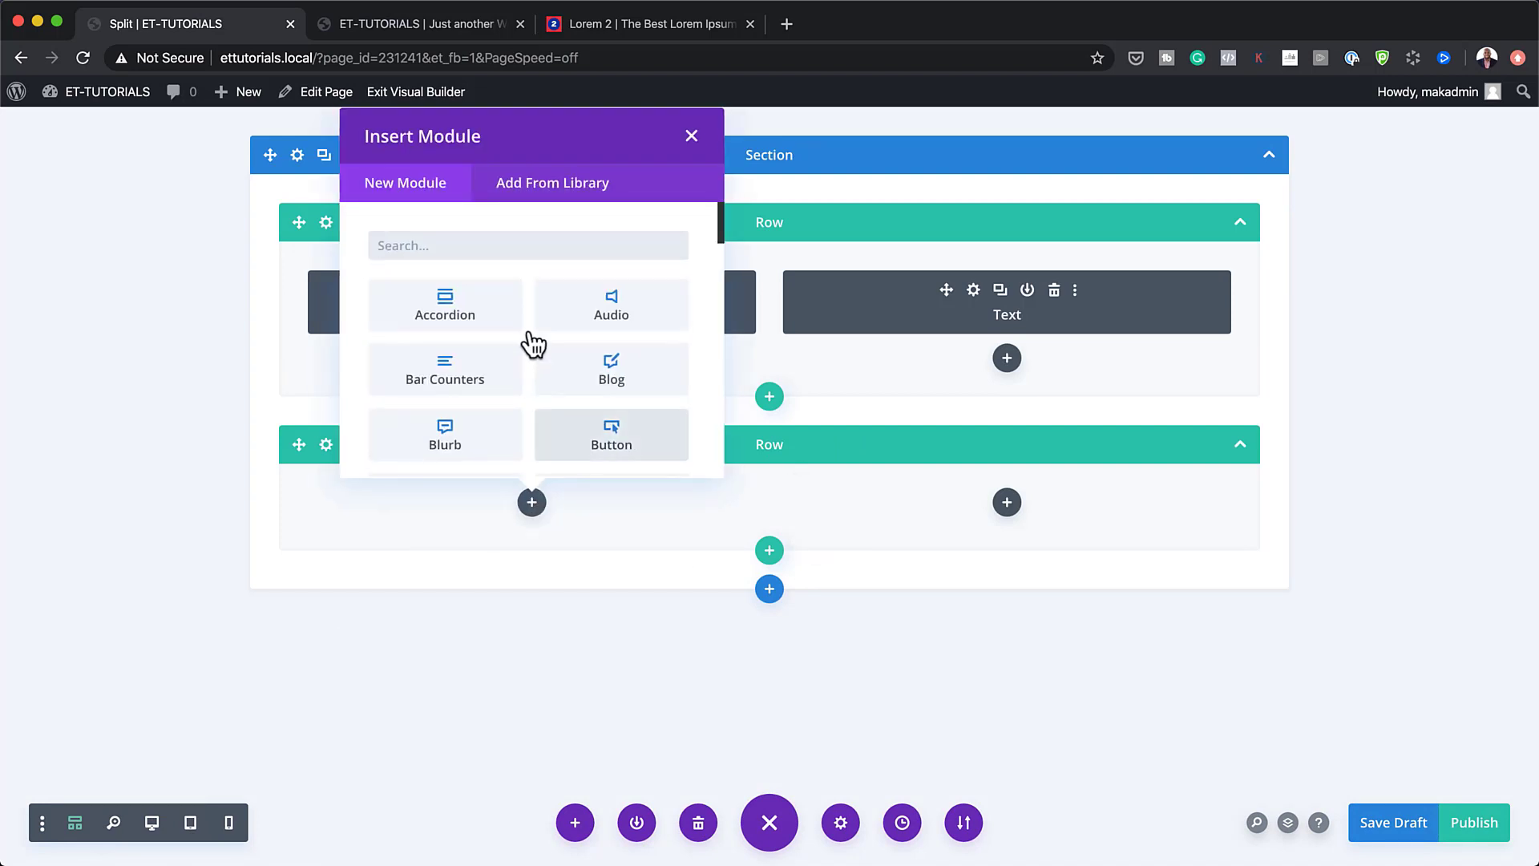
pyautogui.write('image')
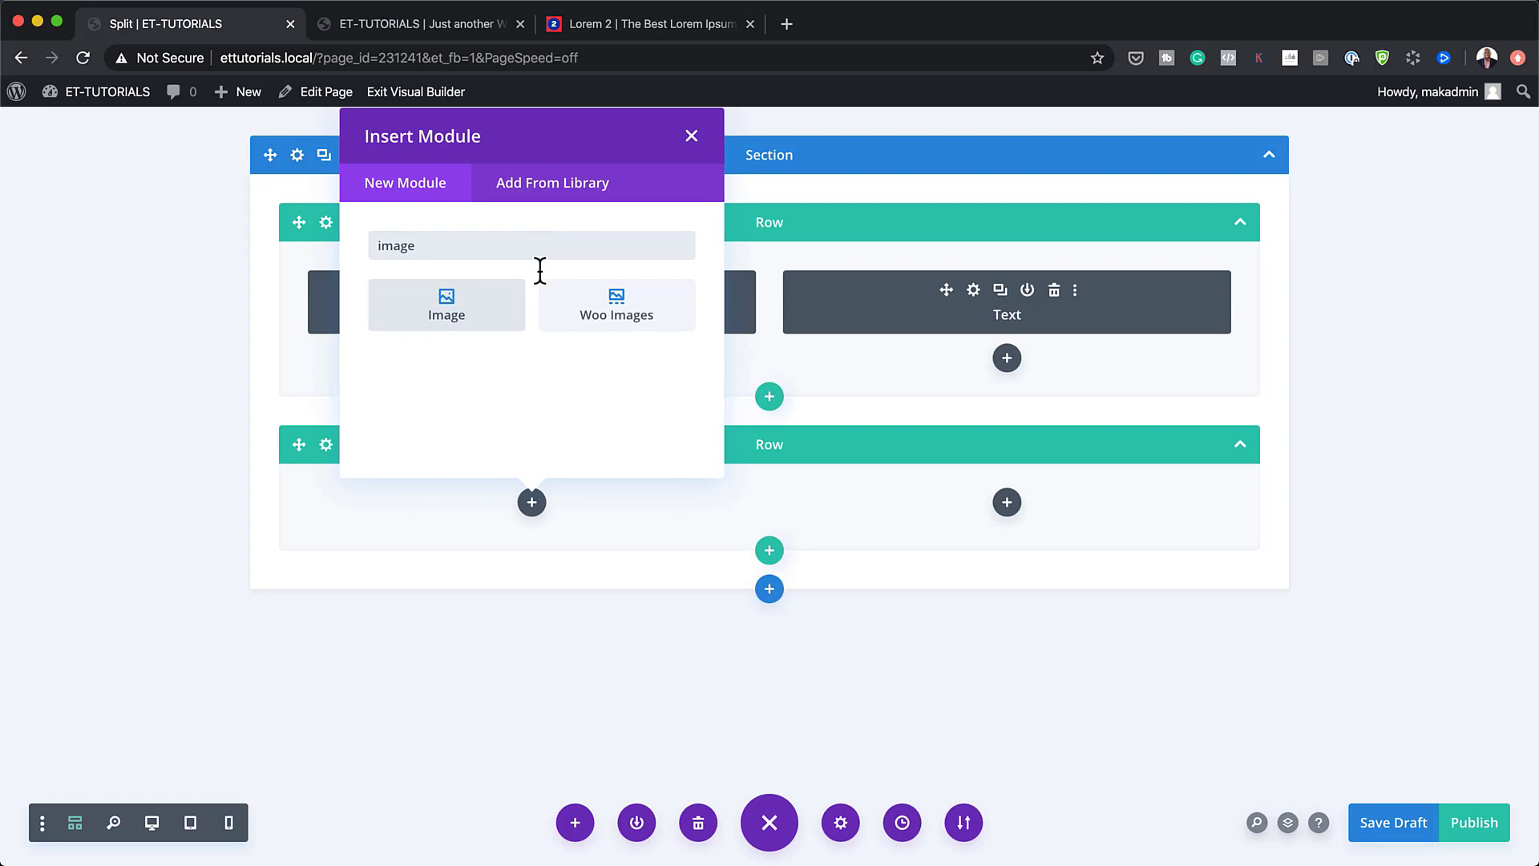
pyautogui.click(479, 309)
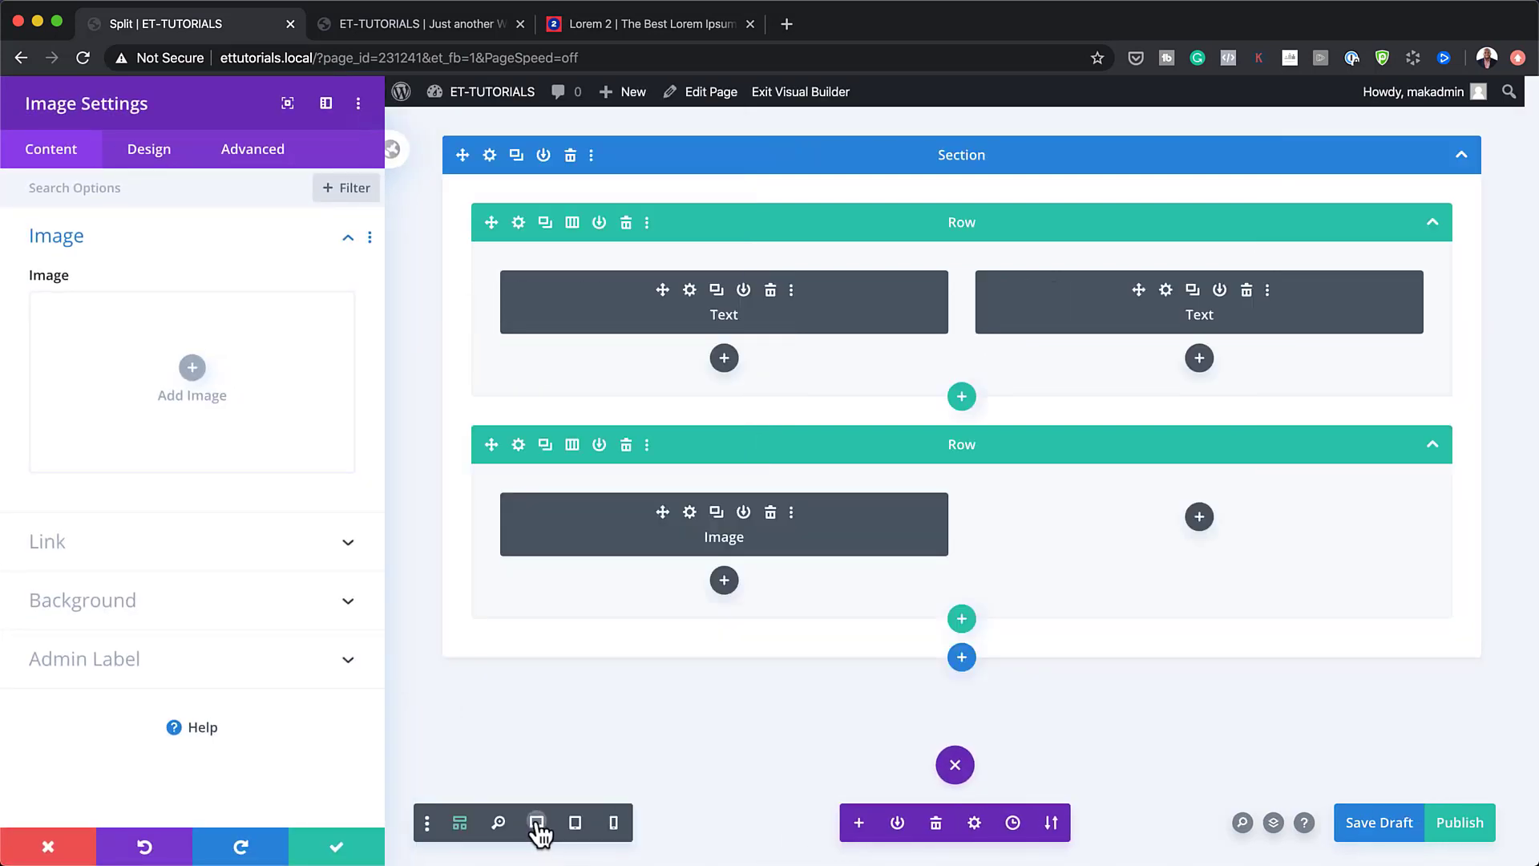
# Return to the desktop view and load split-image44.png from the media library into the Image module.
pyautogui.click(537, 822)
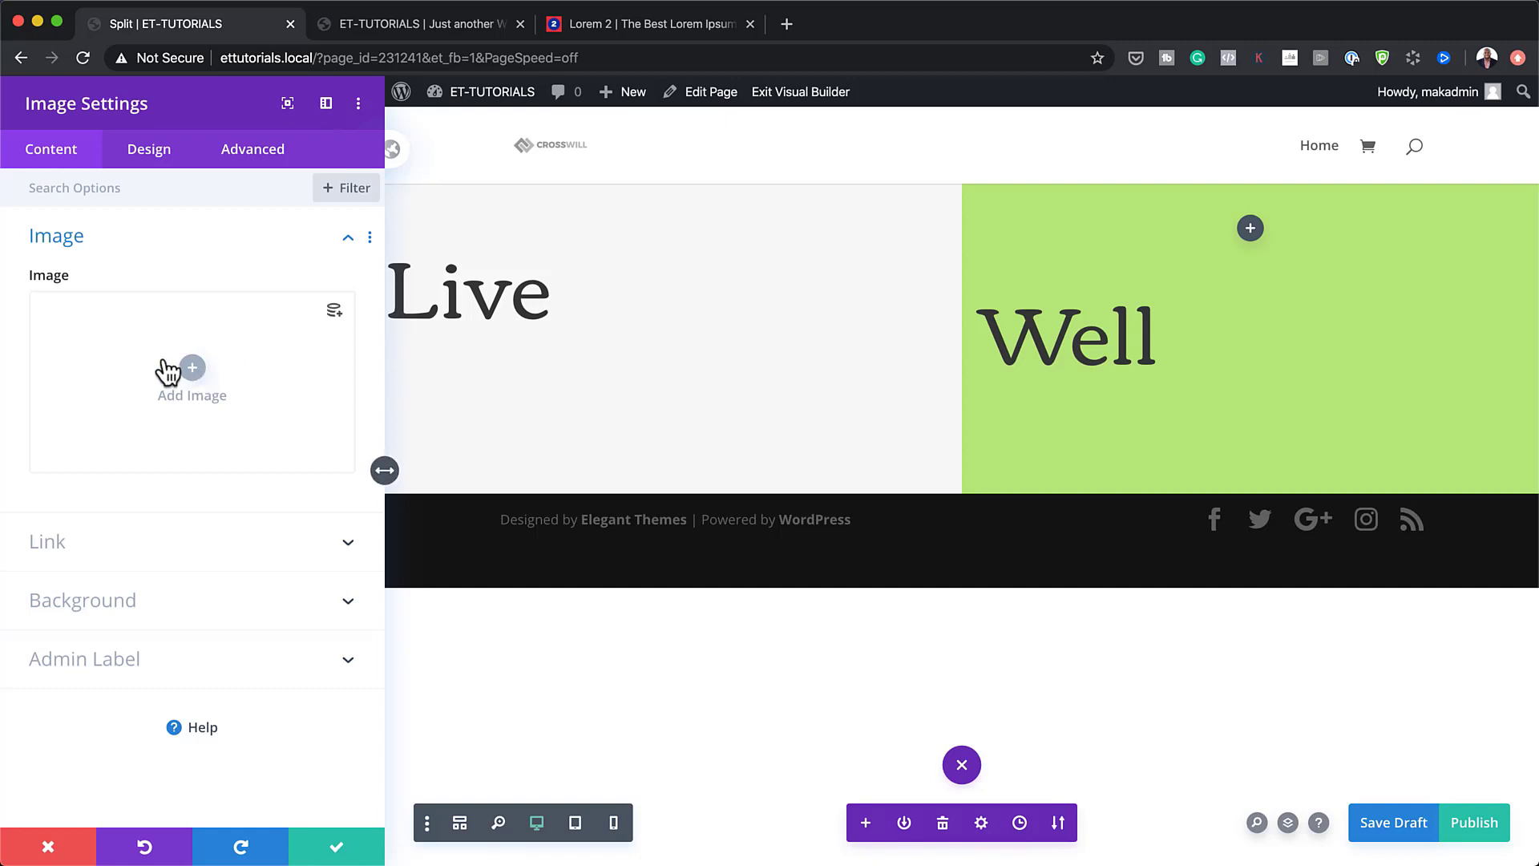
pyautogui.click(192, 367)
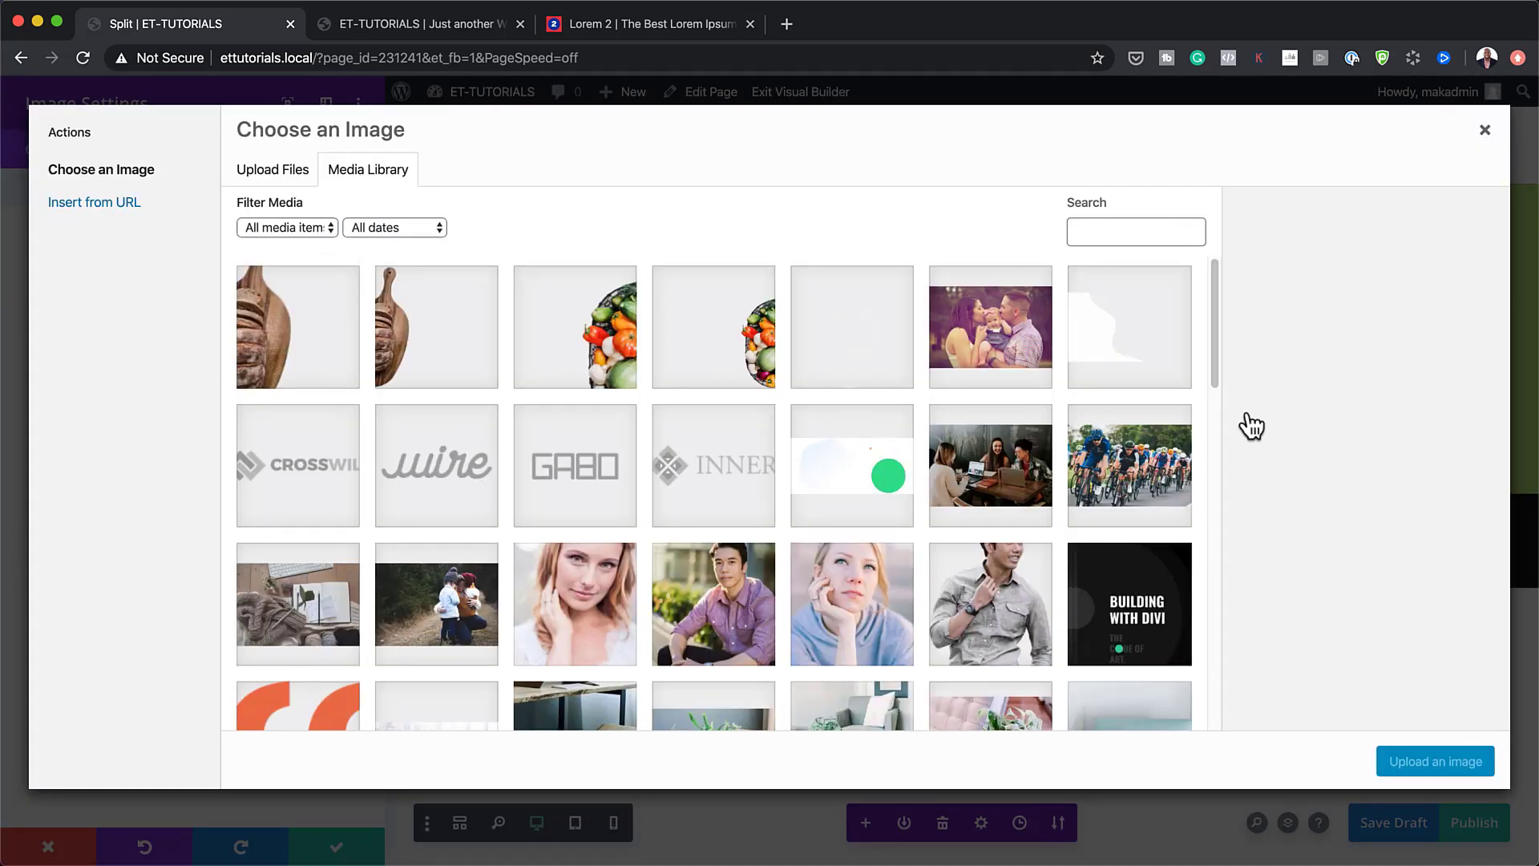
pyautogui.click(709, 333)
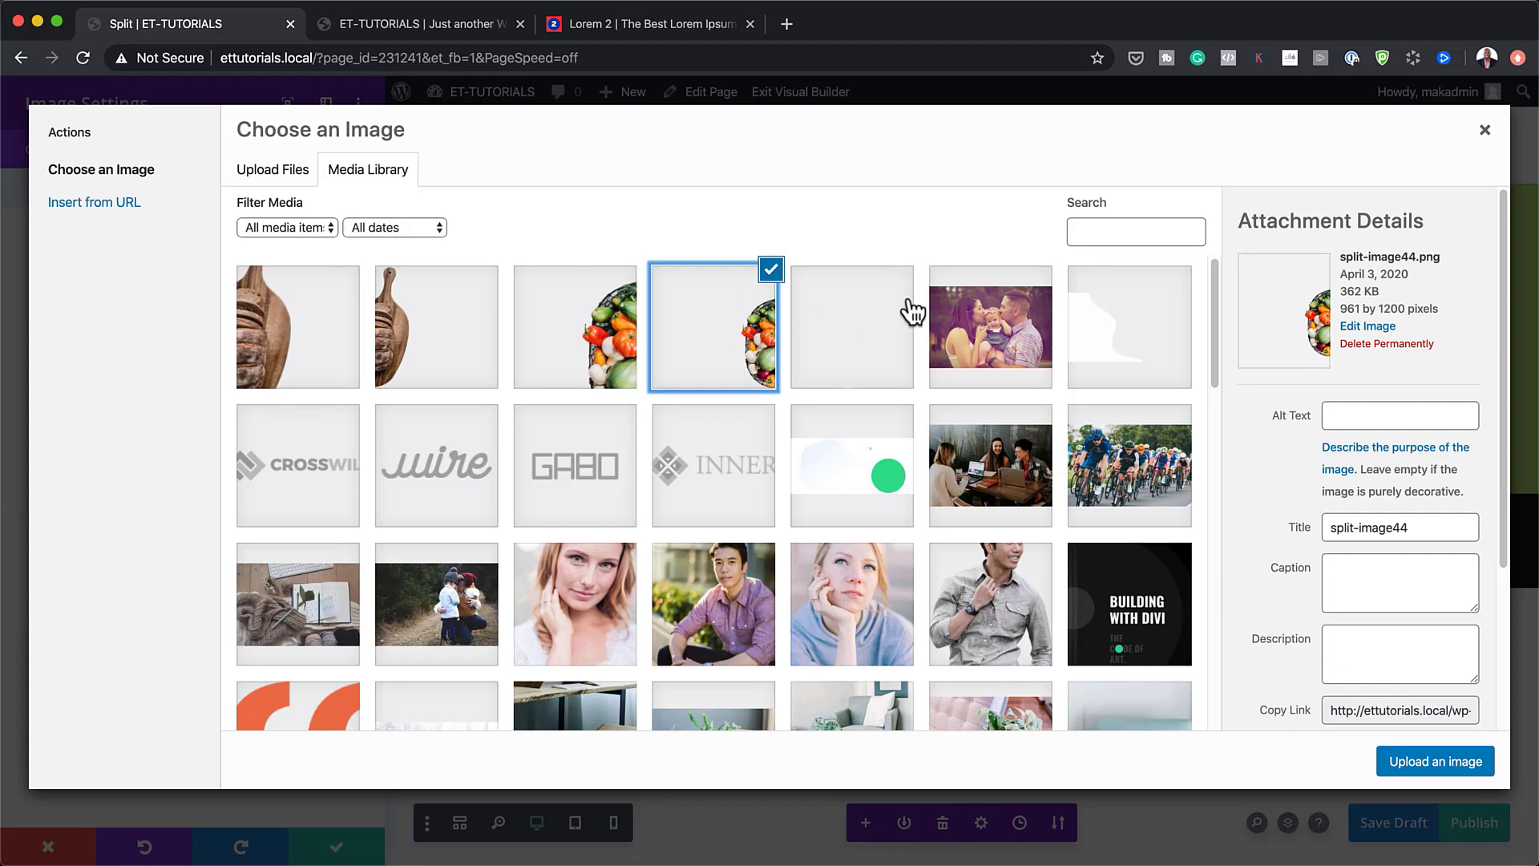
pyautogui.click(1466, 763)
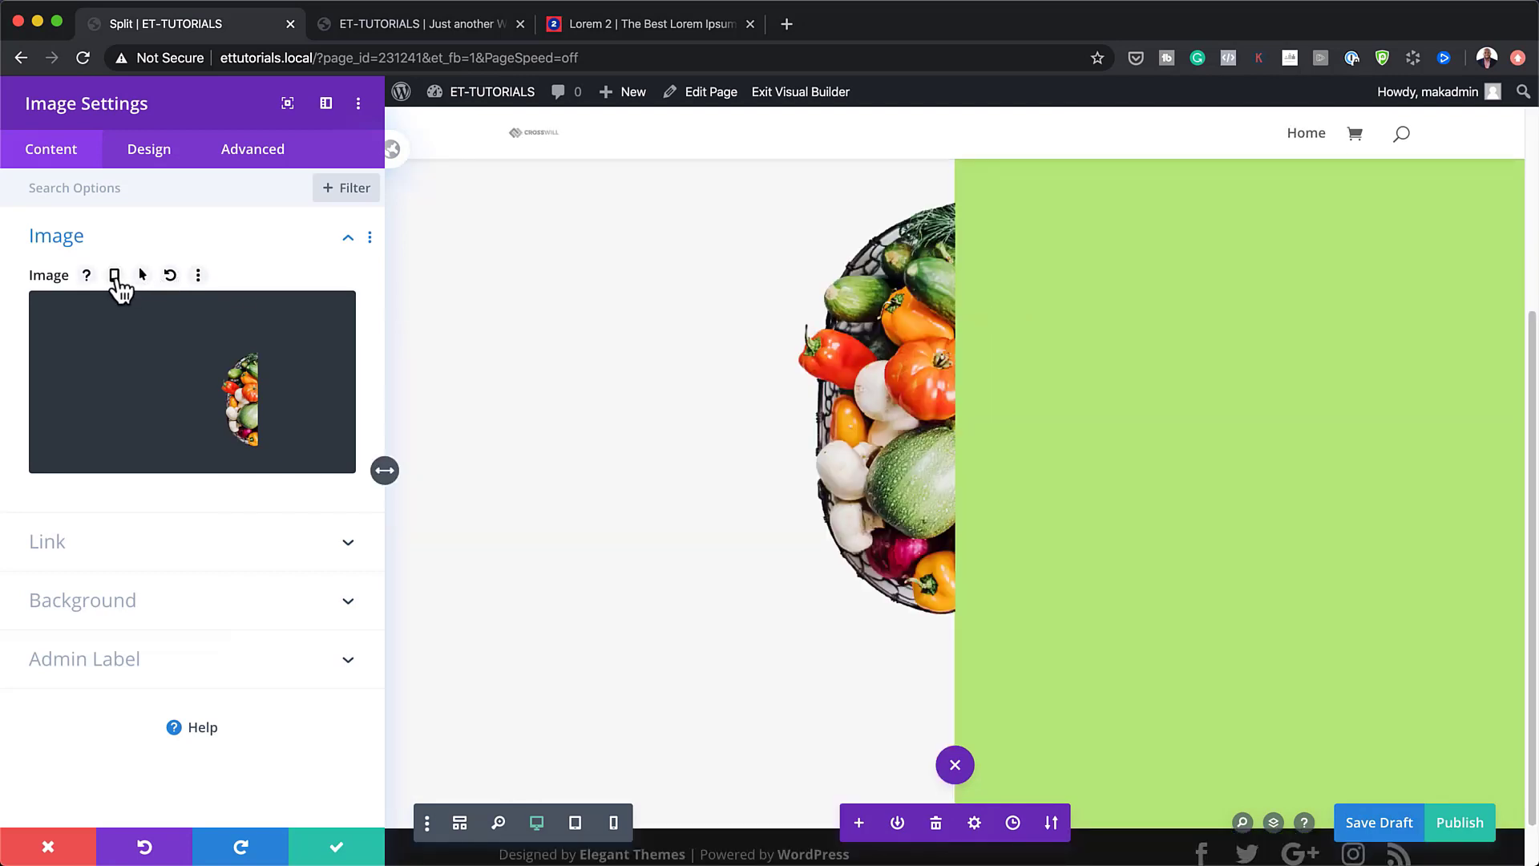
# Enable responsive values for the vegetable image and choose split-imagemb-e1568183601442.png from the media library for tablet.
pyautogui.click(115, 276)
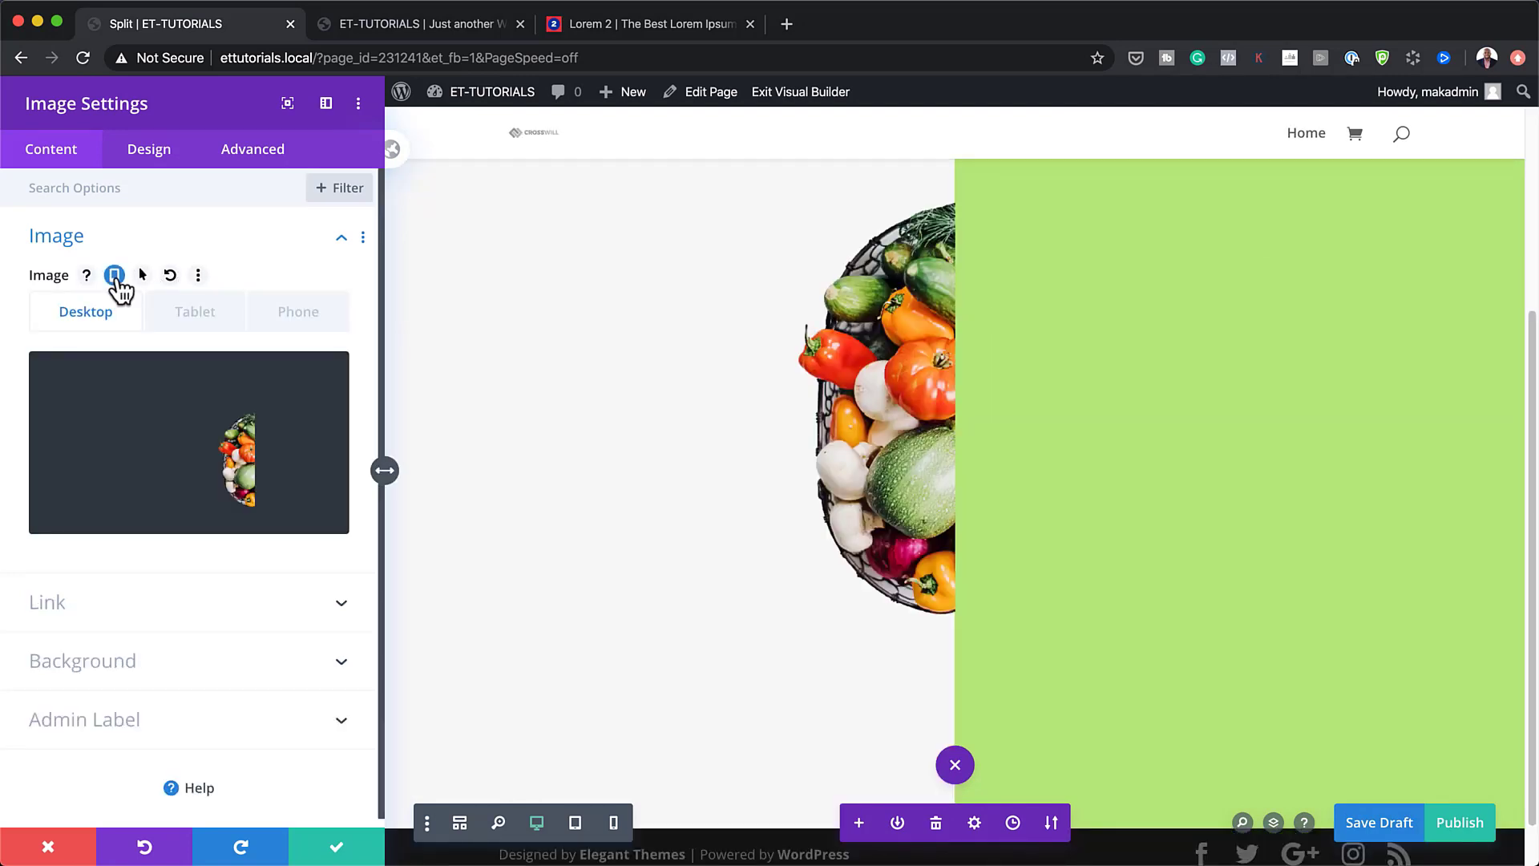
pyautogui.click(201, 316)
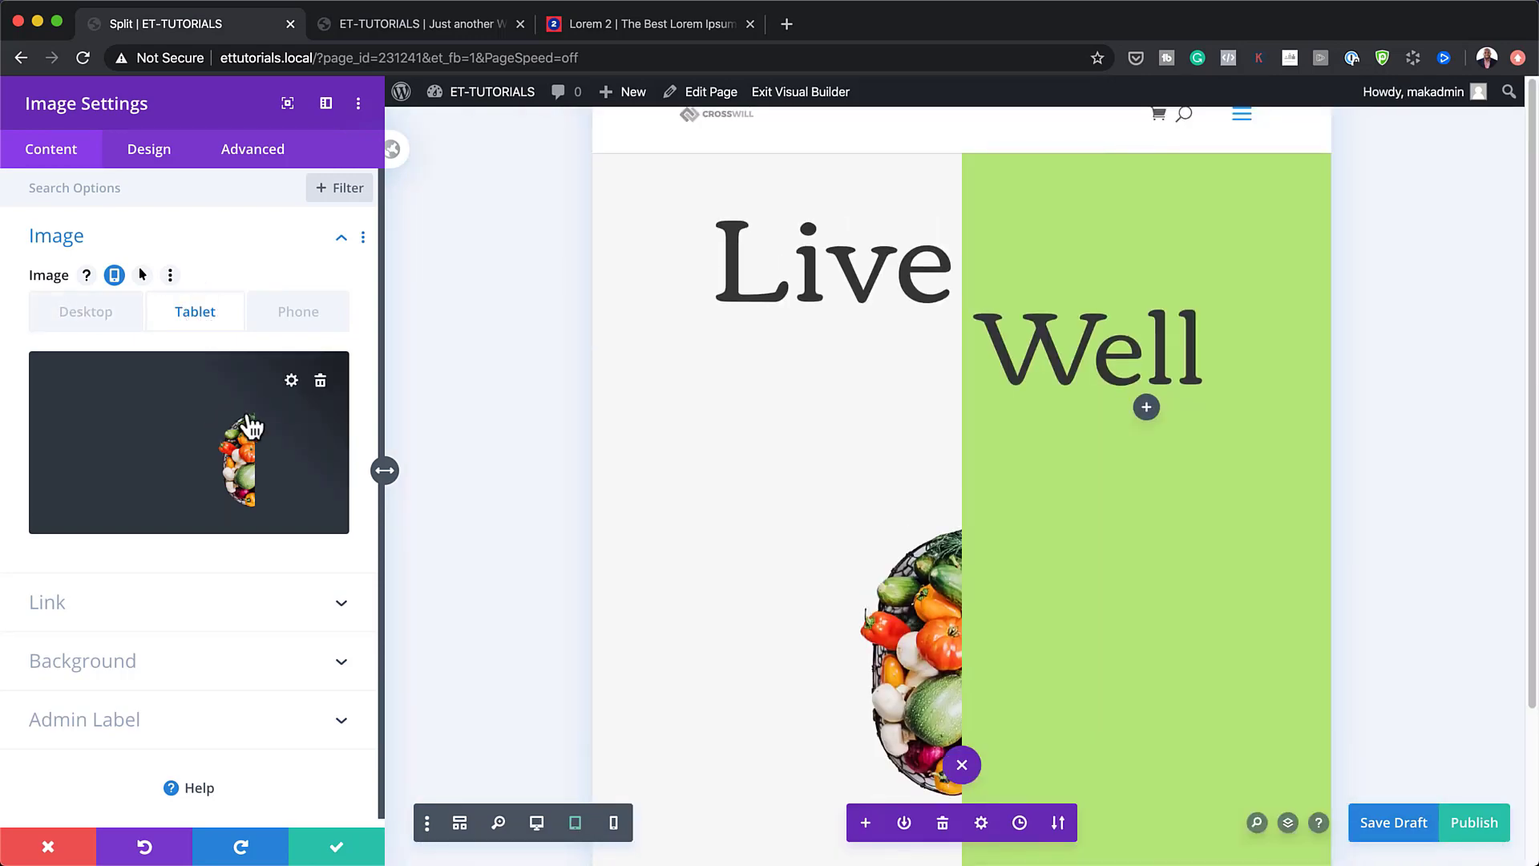
pyautogui.click(206, 440)
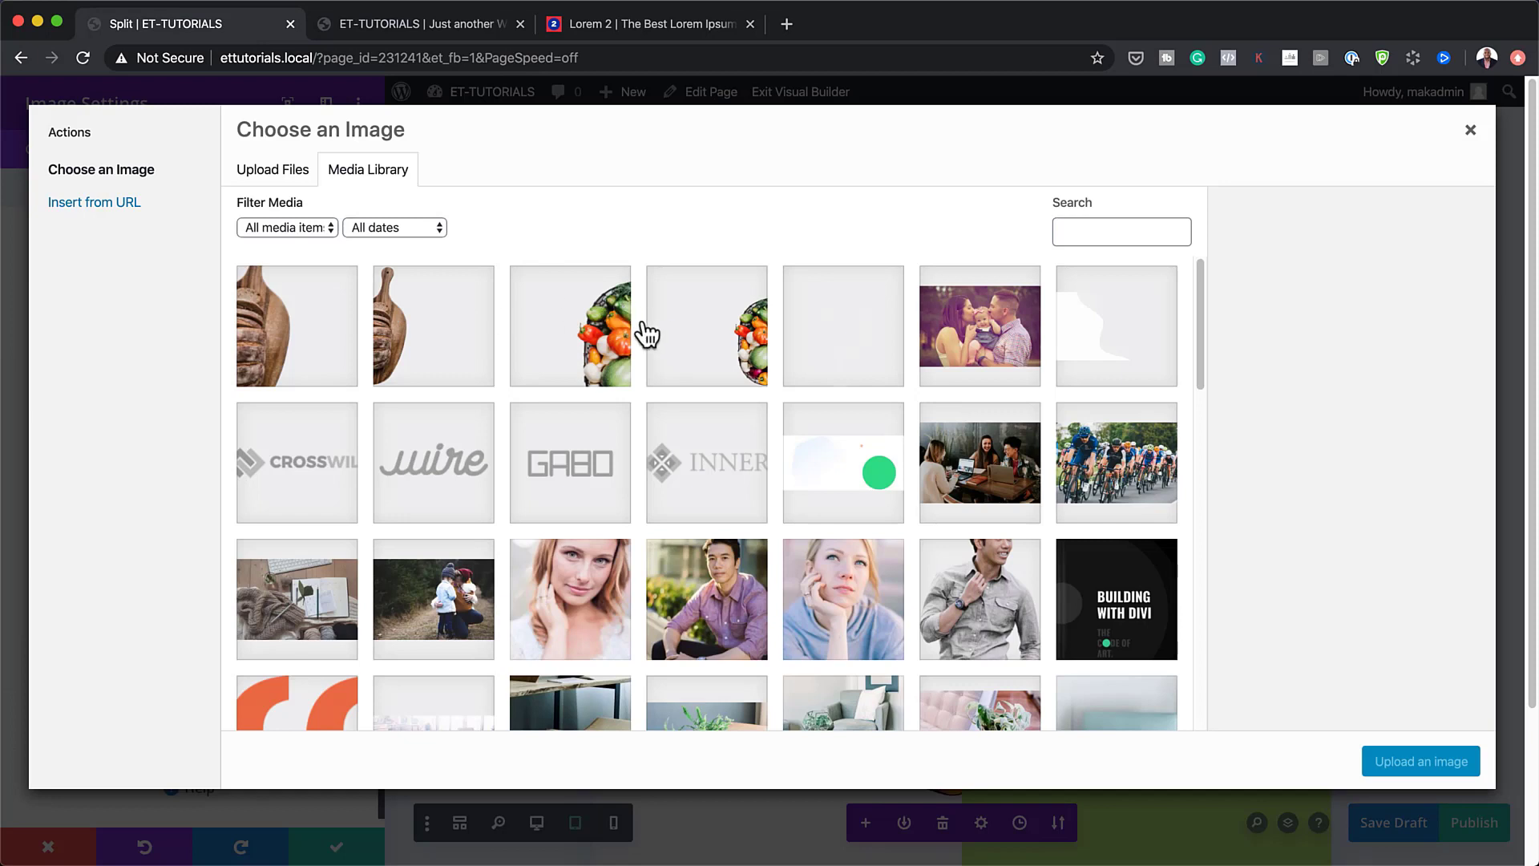
pyautogui.click(594, 351)
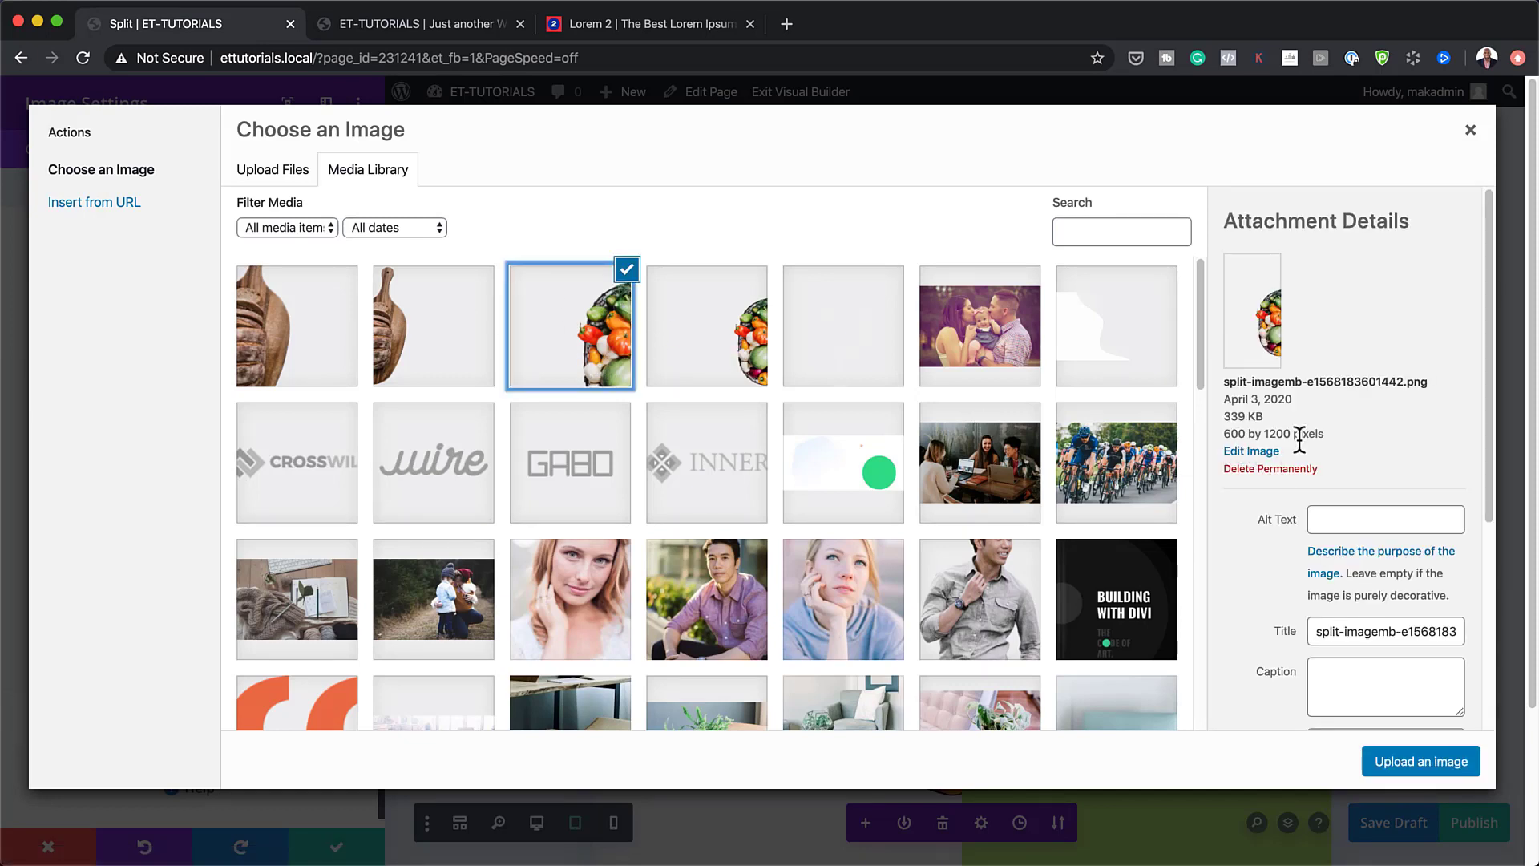
pyautogui.click(1422, 761)
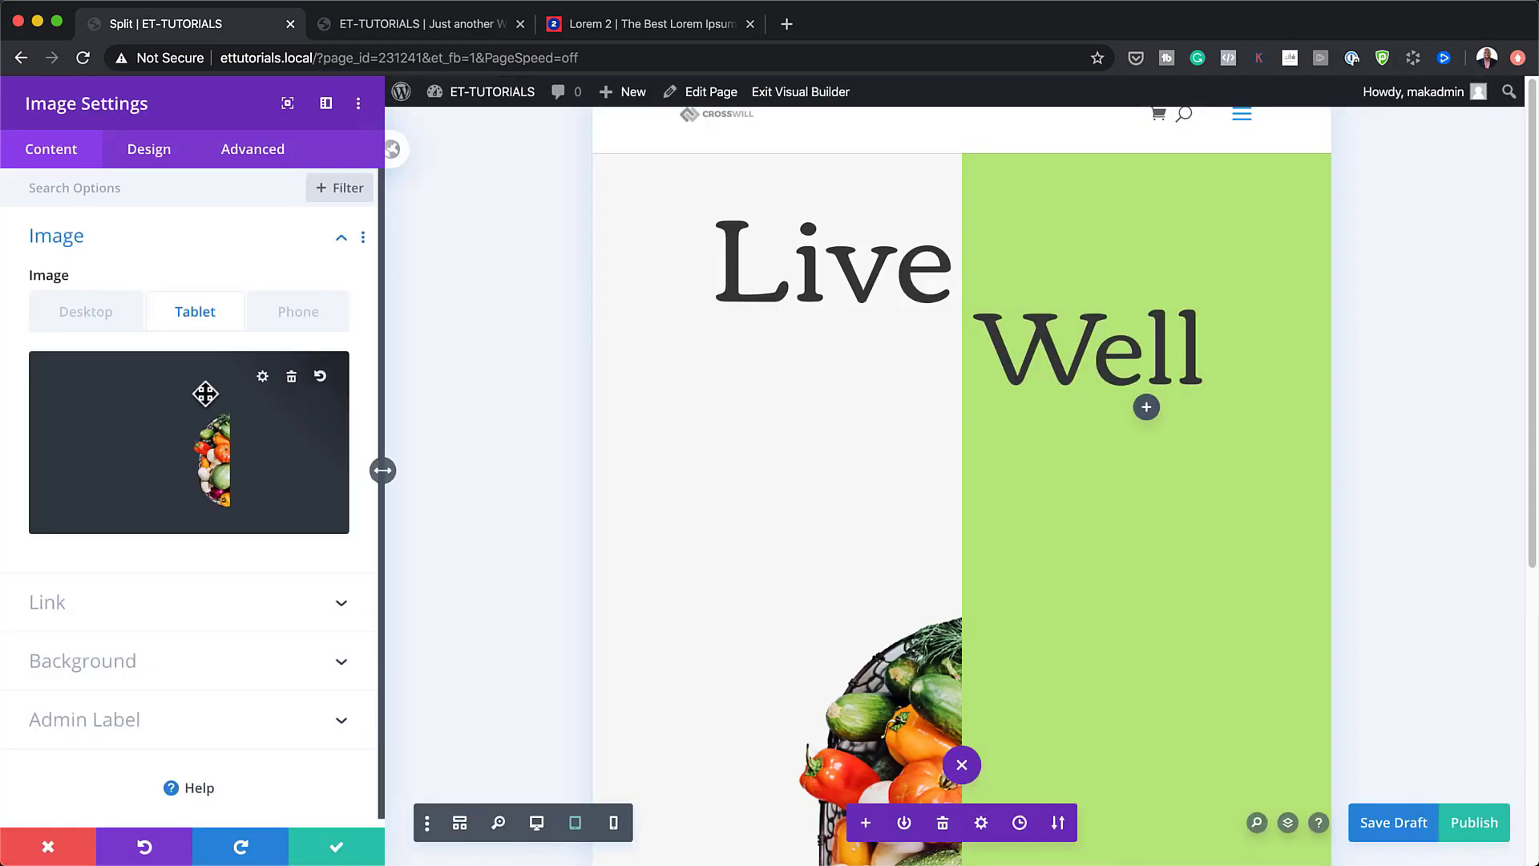
# Choose split-imagemb-e1568183601442.png from the media library as the vegetable image for phone.
pyautogui.click(287, 324)
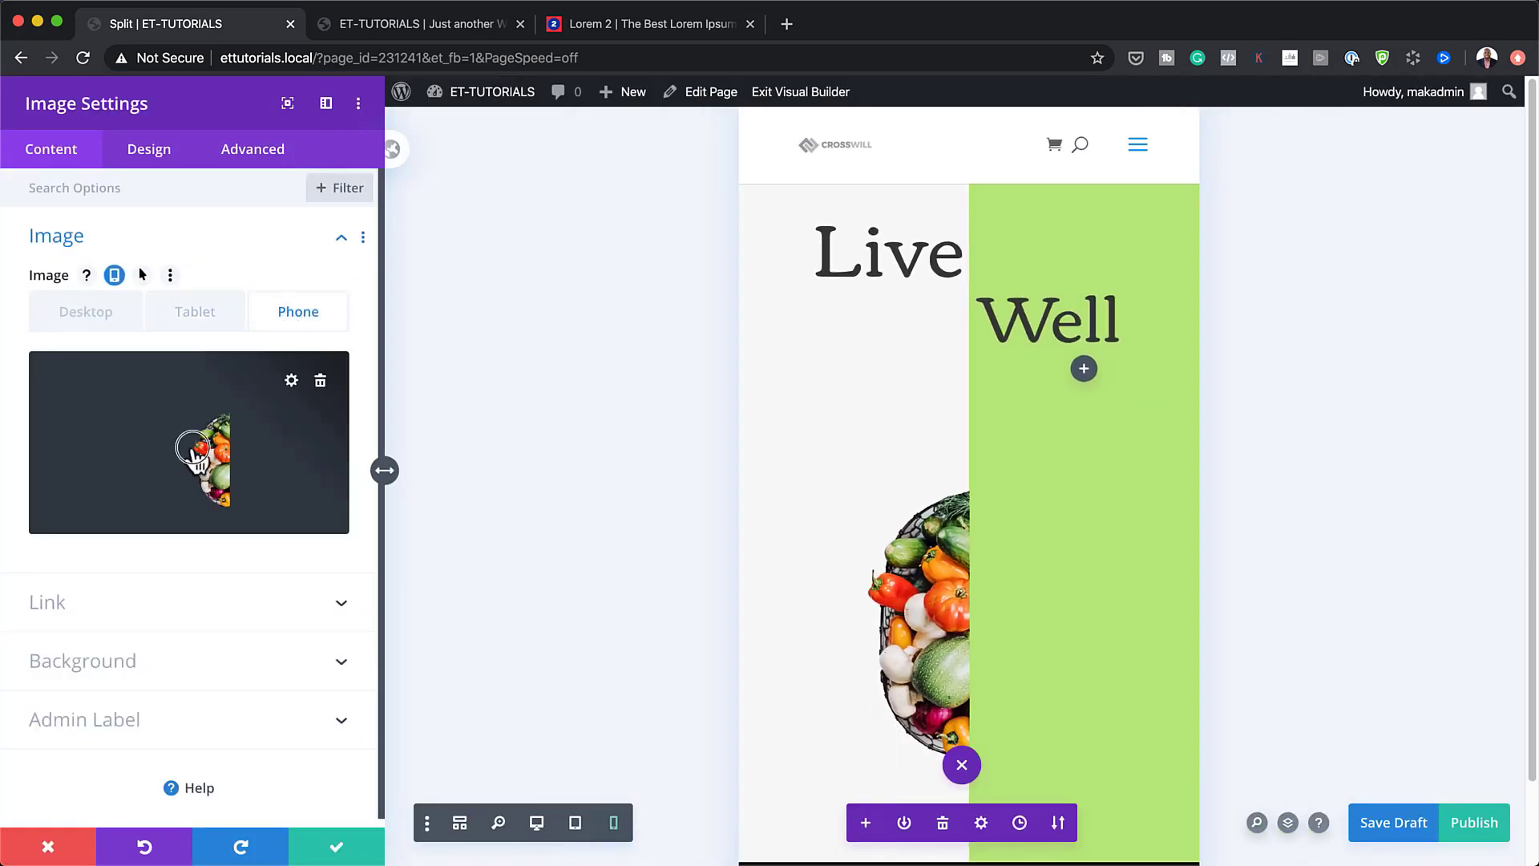
pyautogui.click(192, 452)
pyautogui.click(581, 345)
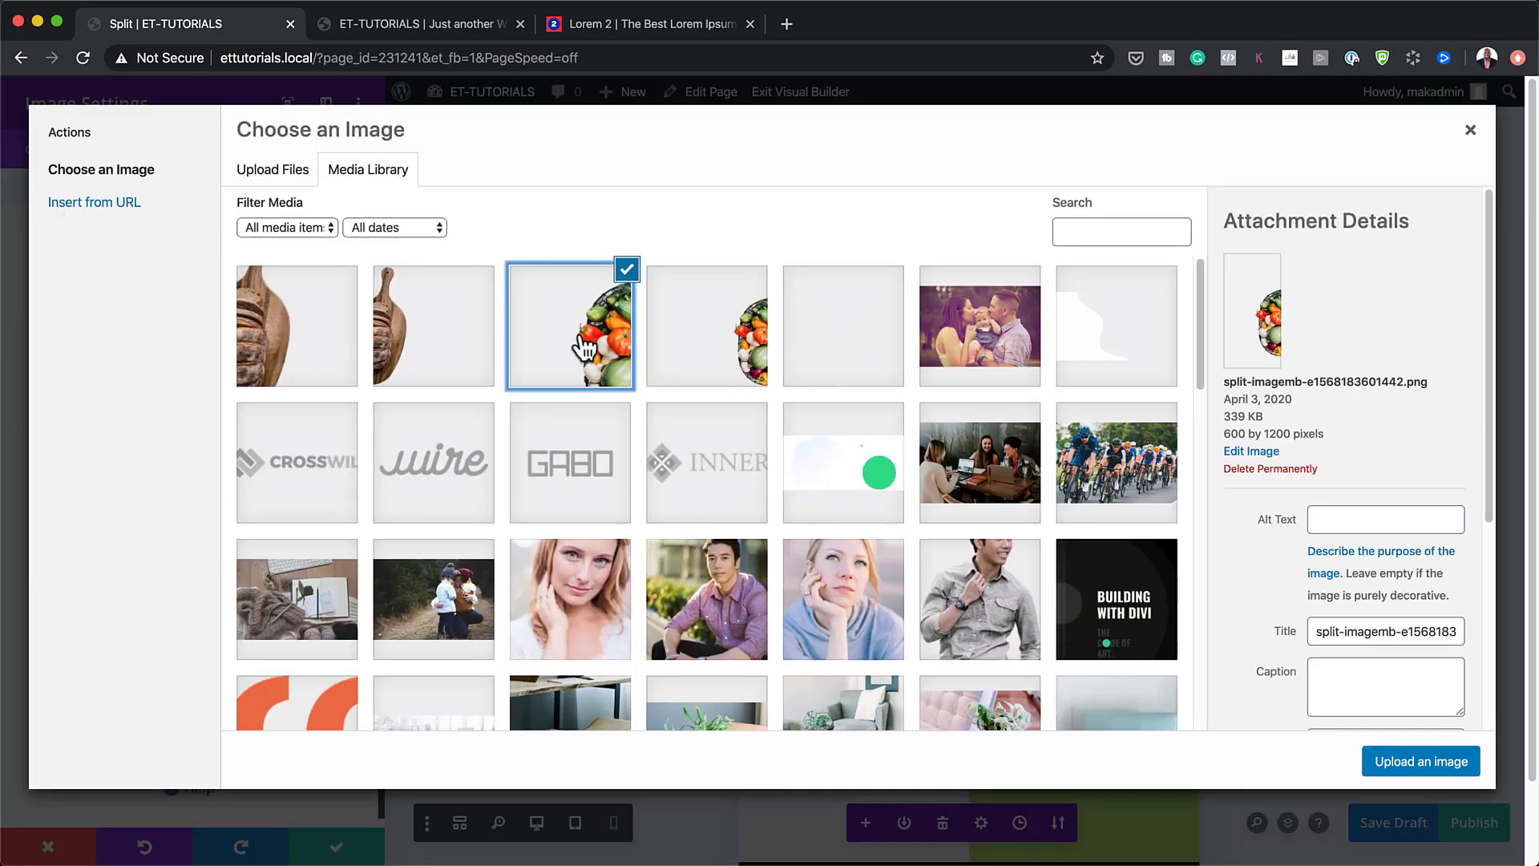
pyautogui.click(1411, 761)
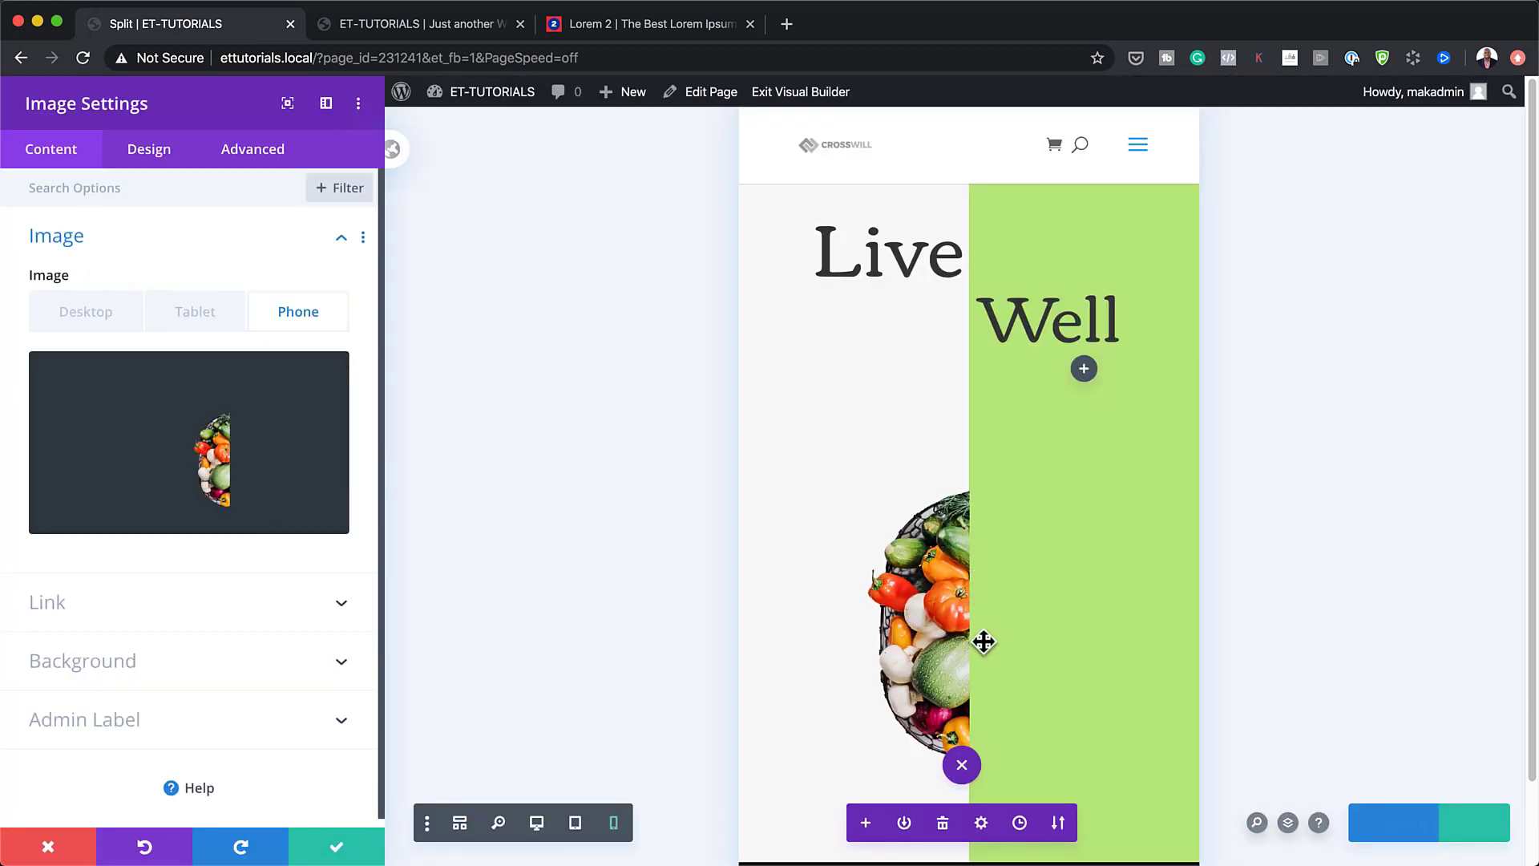
# Return to the desktop version, turn on Force Fullwidth for the vegetable image and save its module settings.
pyautogui.click(115, 317)
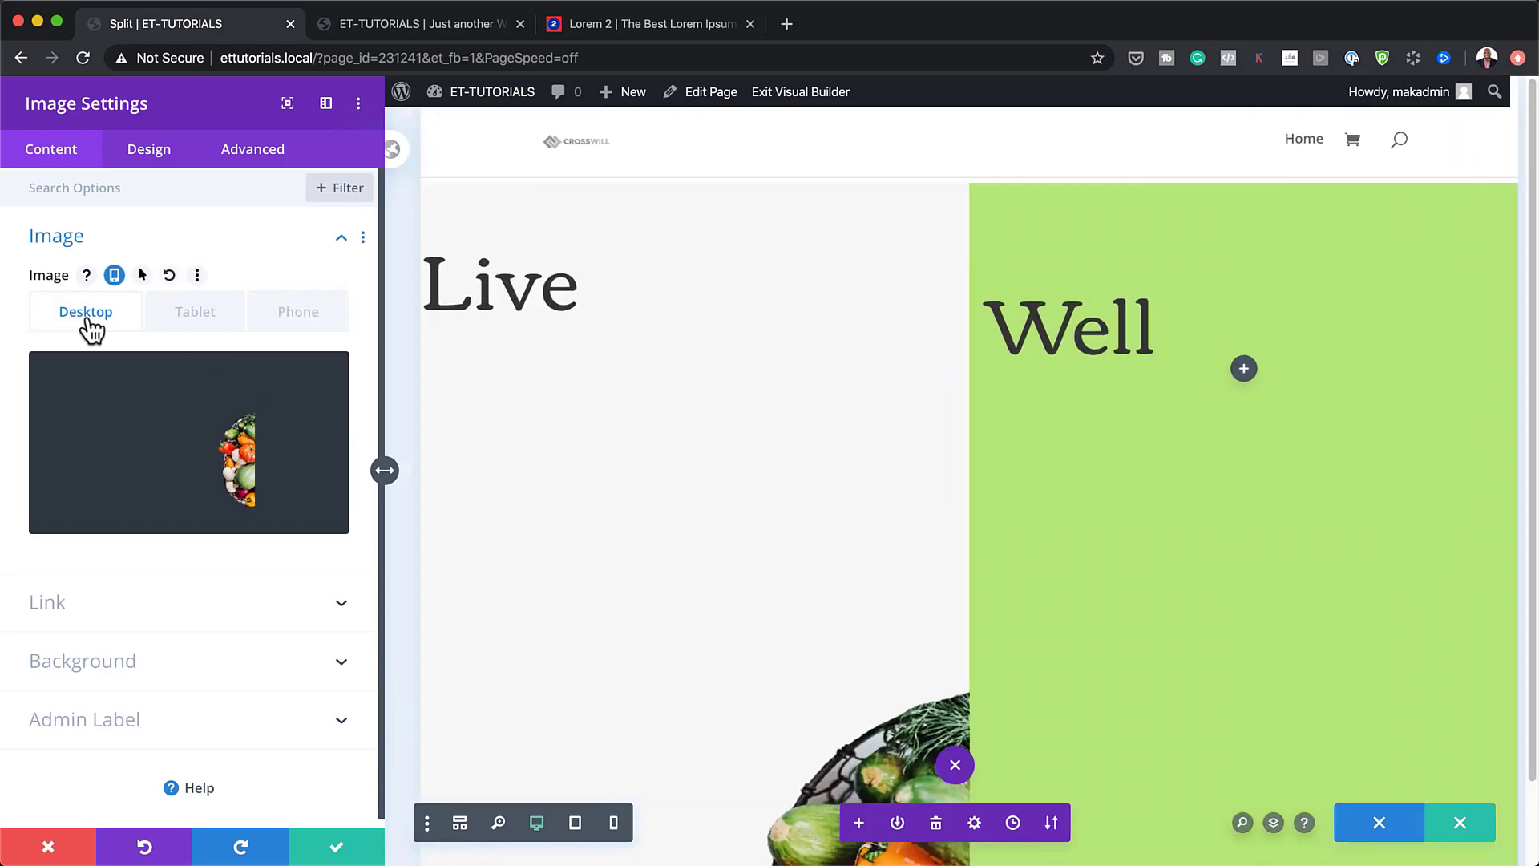
pyautogui.scroll(-4, 1171, 549)
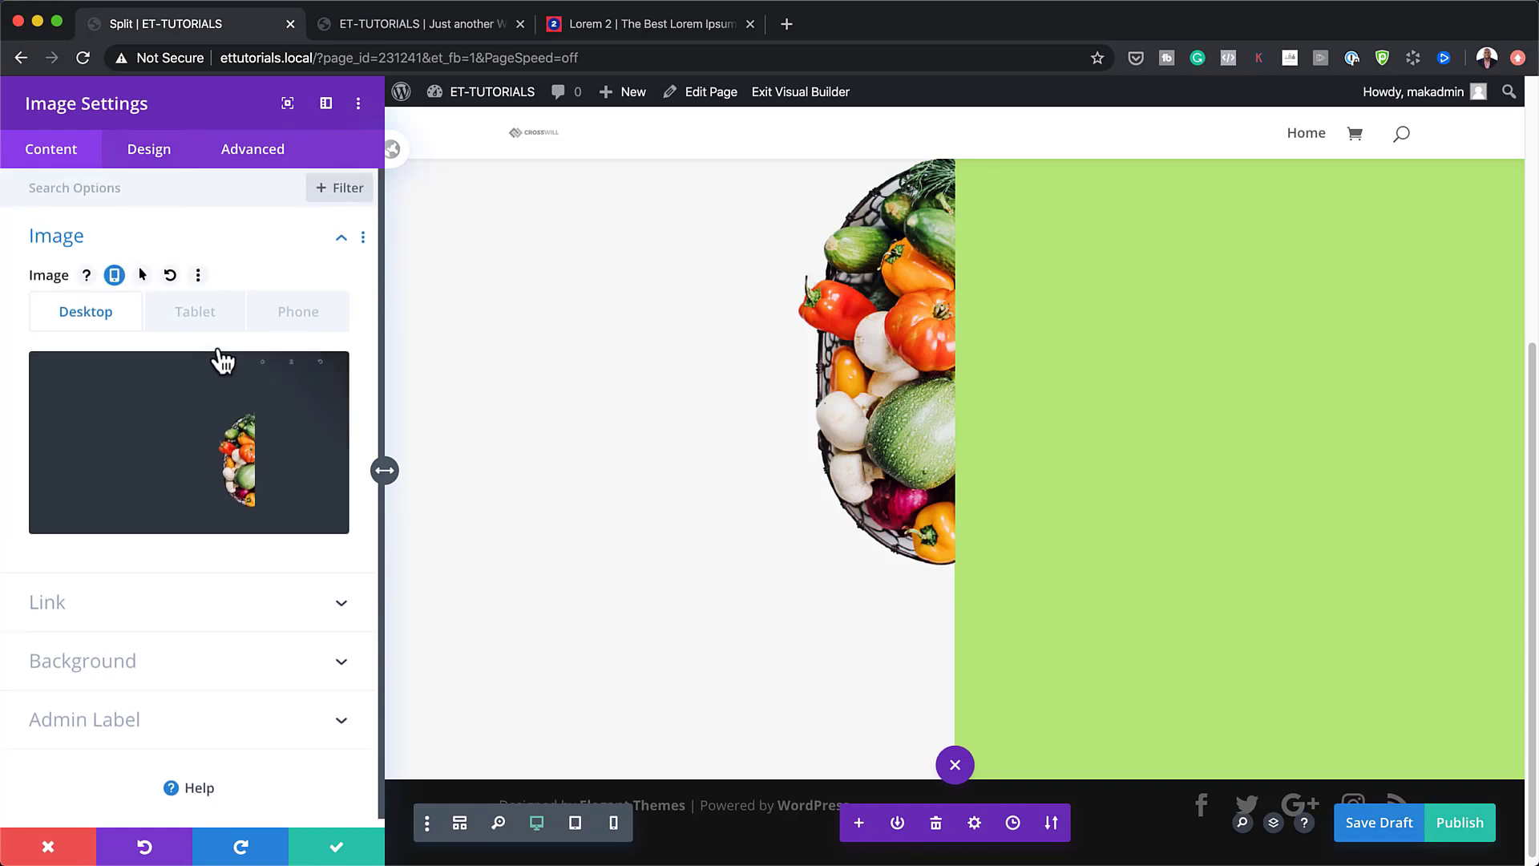
pyautogui.click(152, 160)
pyautogui.click(81, 305)
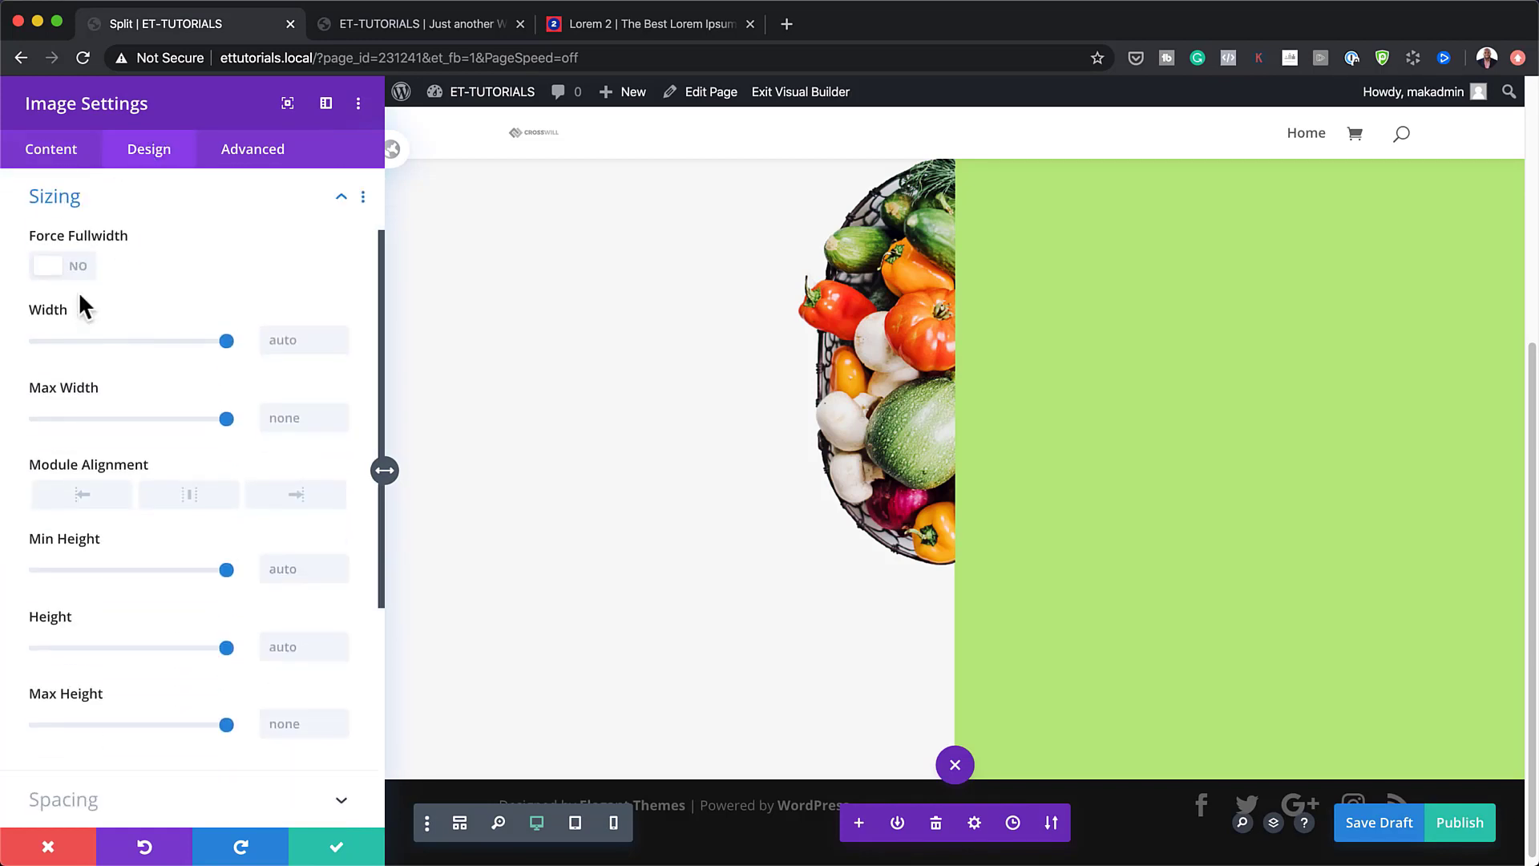
pyautogui.click(79, 267)
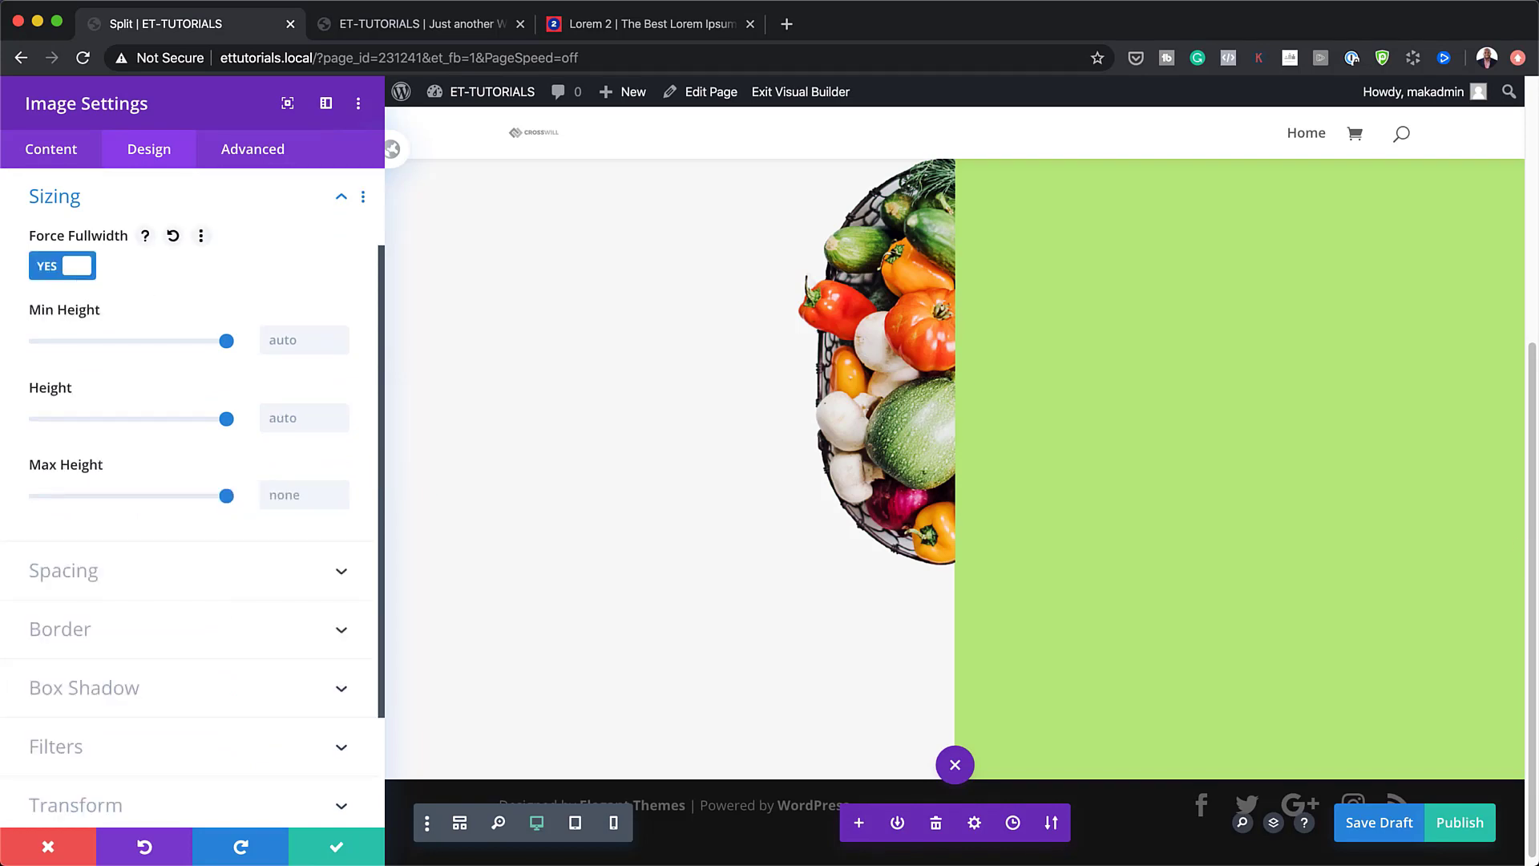
pyautogui.click(332, 846)
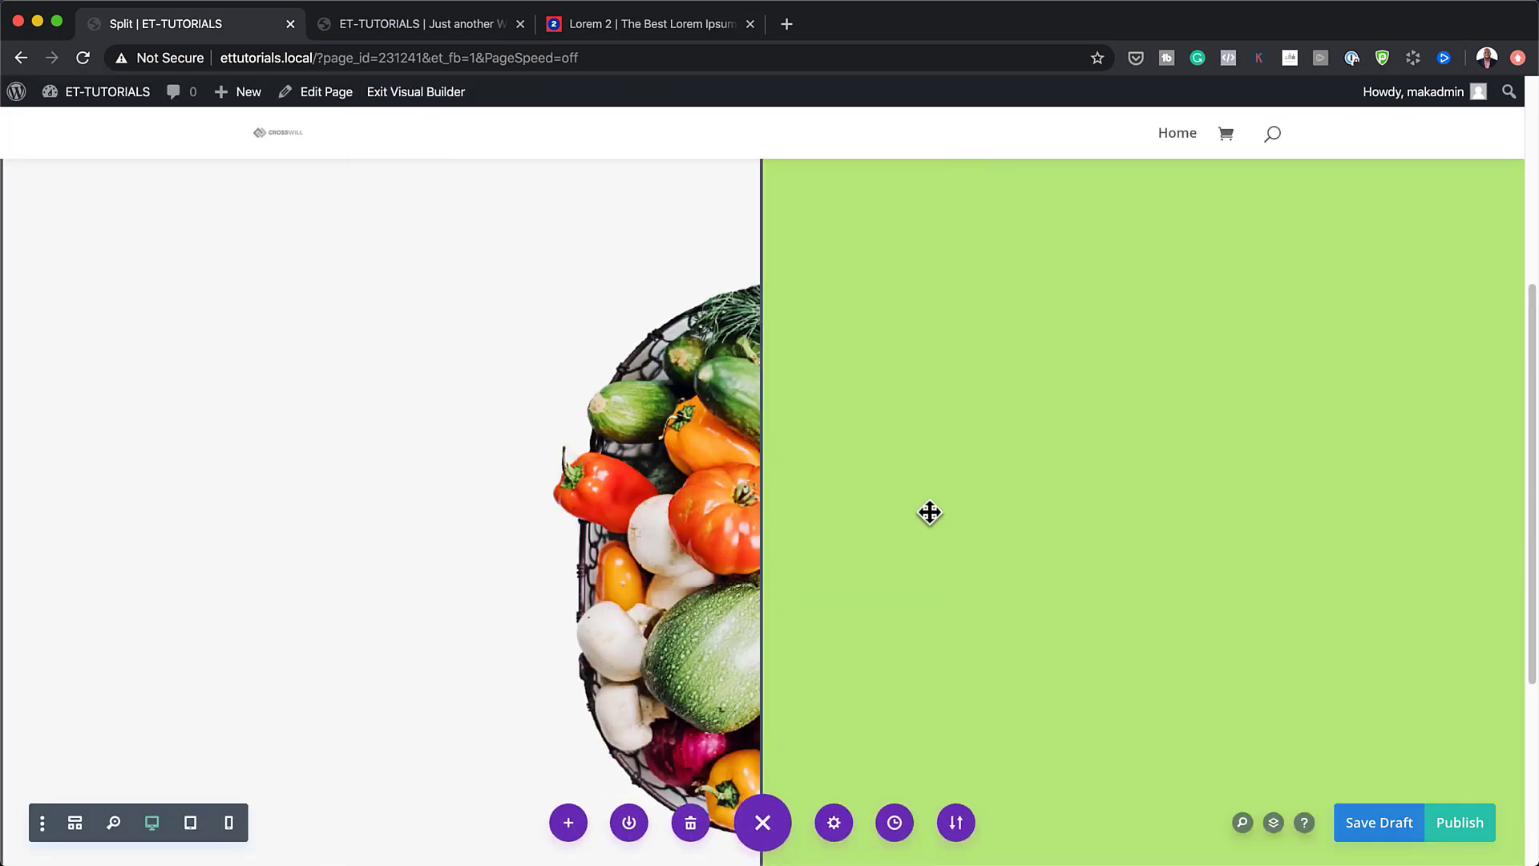
# Insert an Image module in the second column of the second row, below the "Well" heading.
pyautogui.scroll(3, 1173, 590)
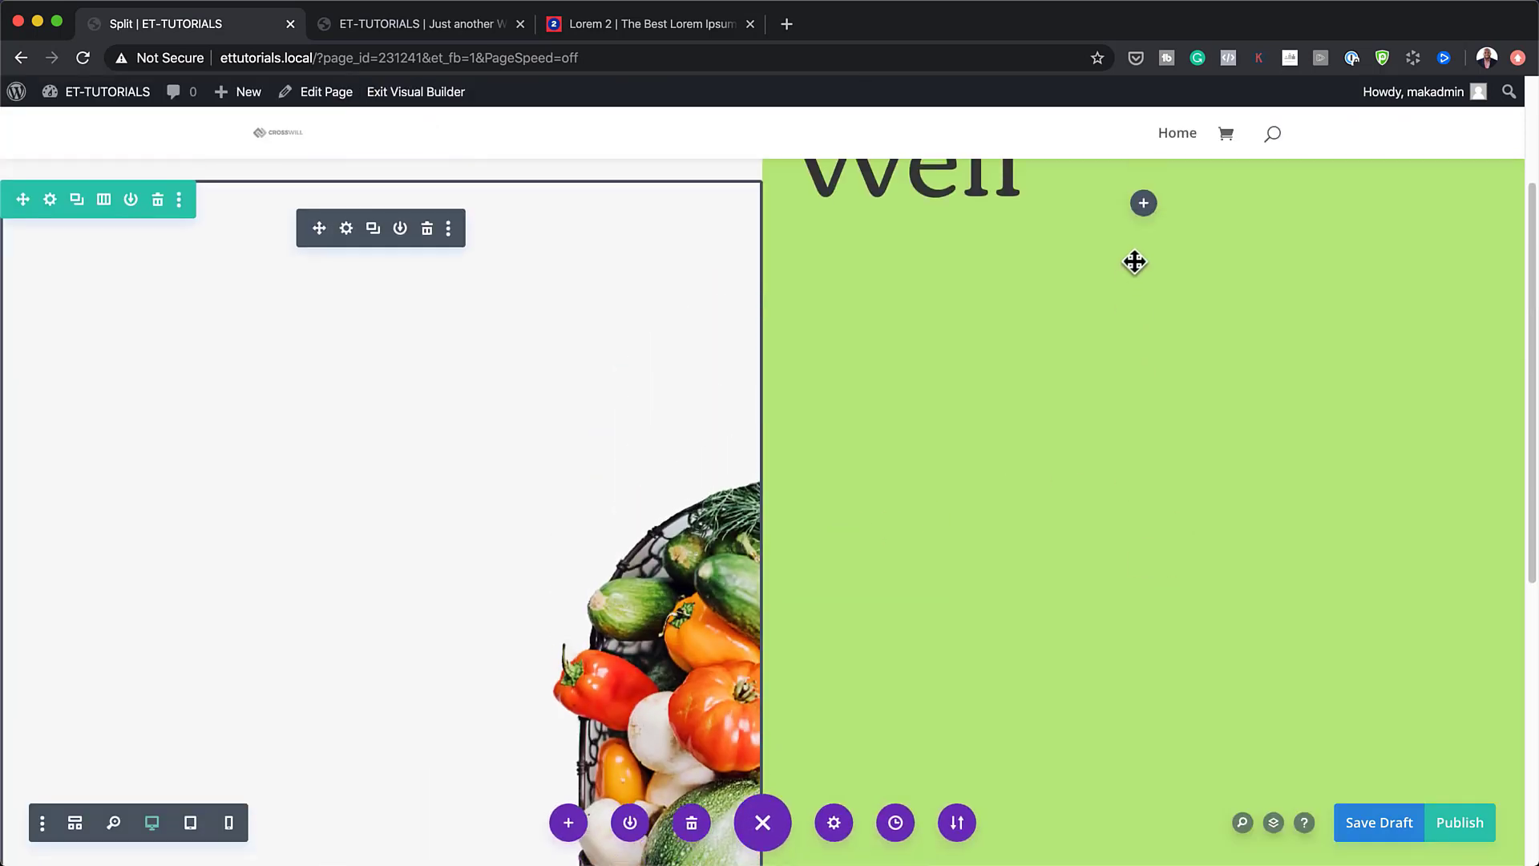
pyautogui.click(1144, 200)
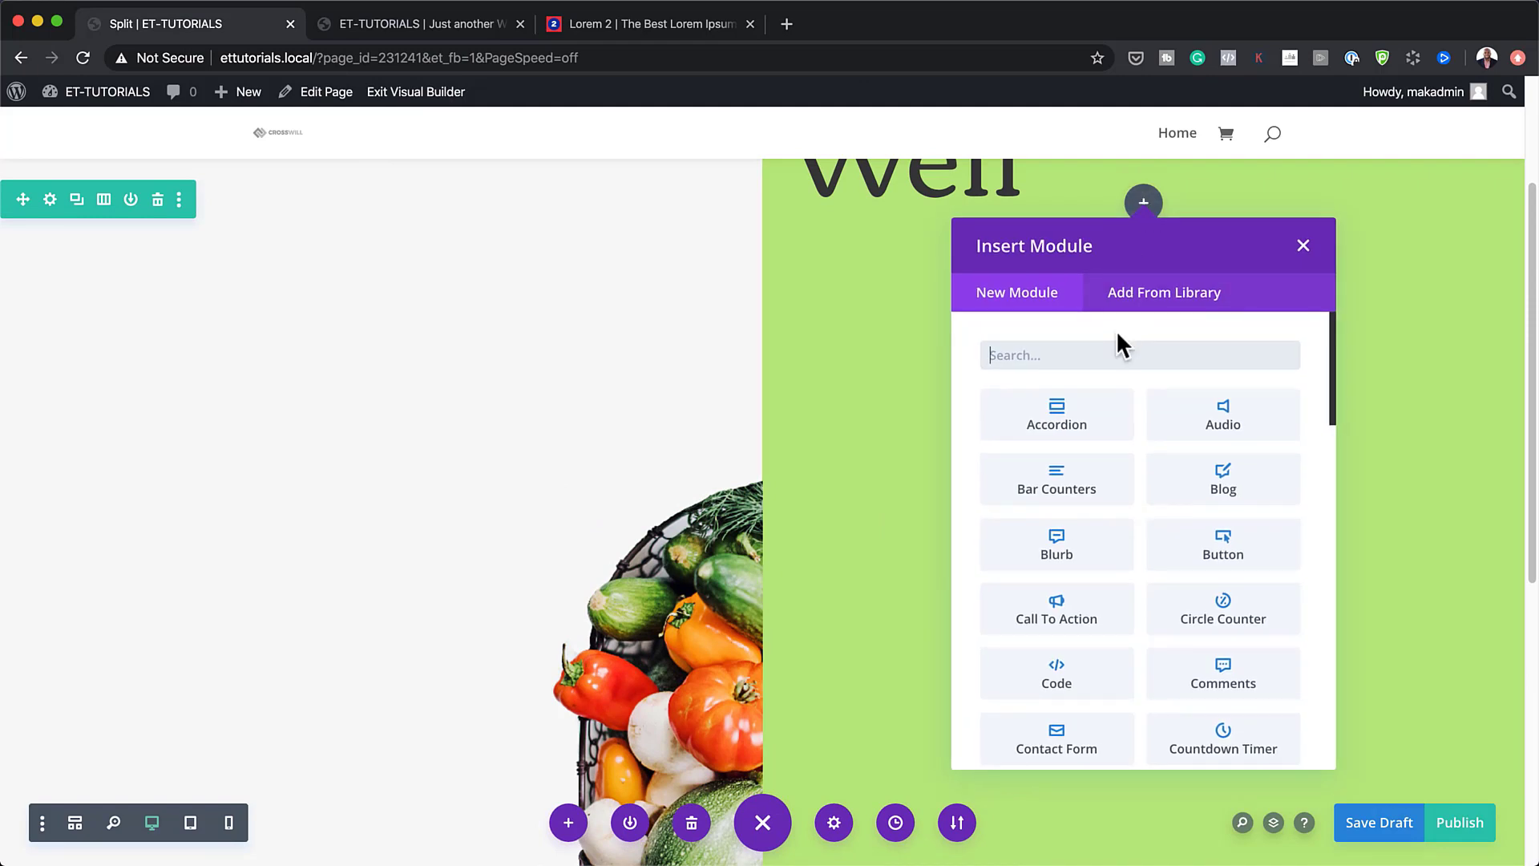
pyautogui.write('image')
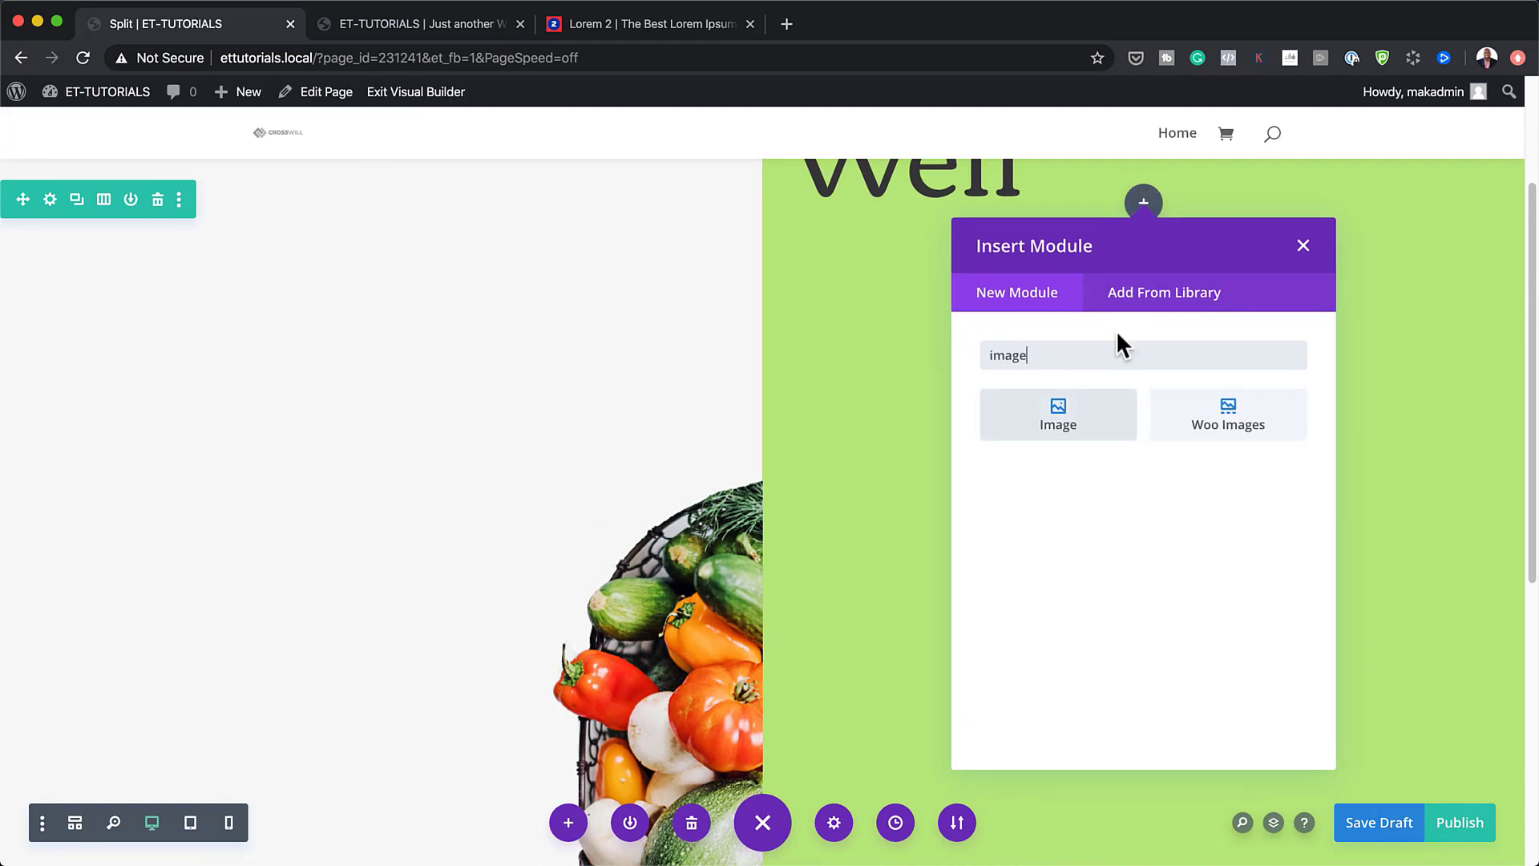
pyautogui.click(1093, 419)
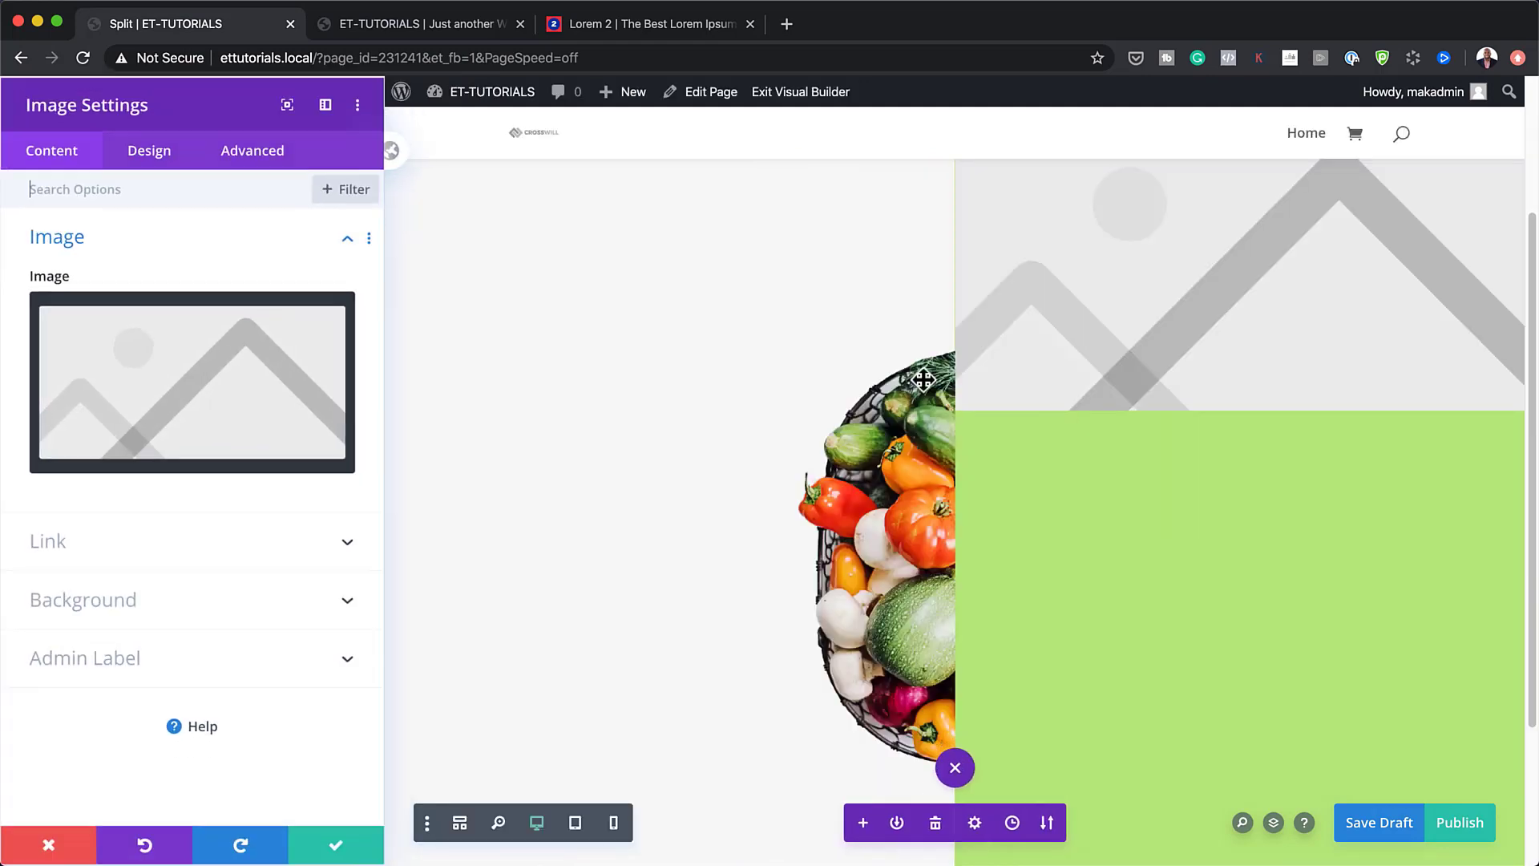
# Load split-image33.png from the media library into the new Image module.
pyautogui.click(198, 390)
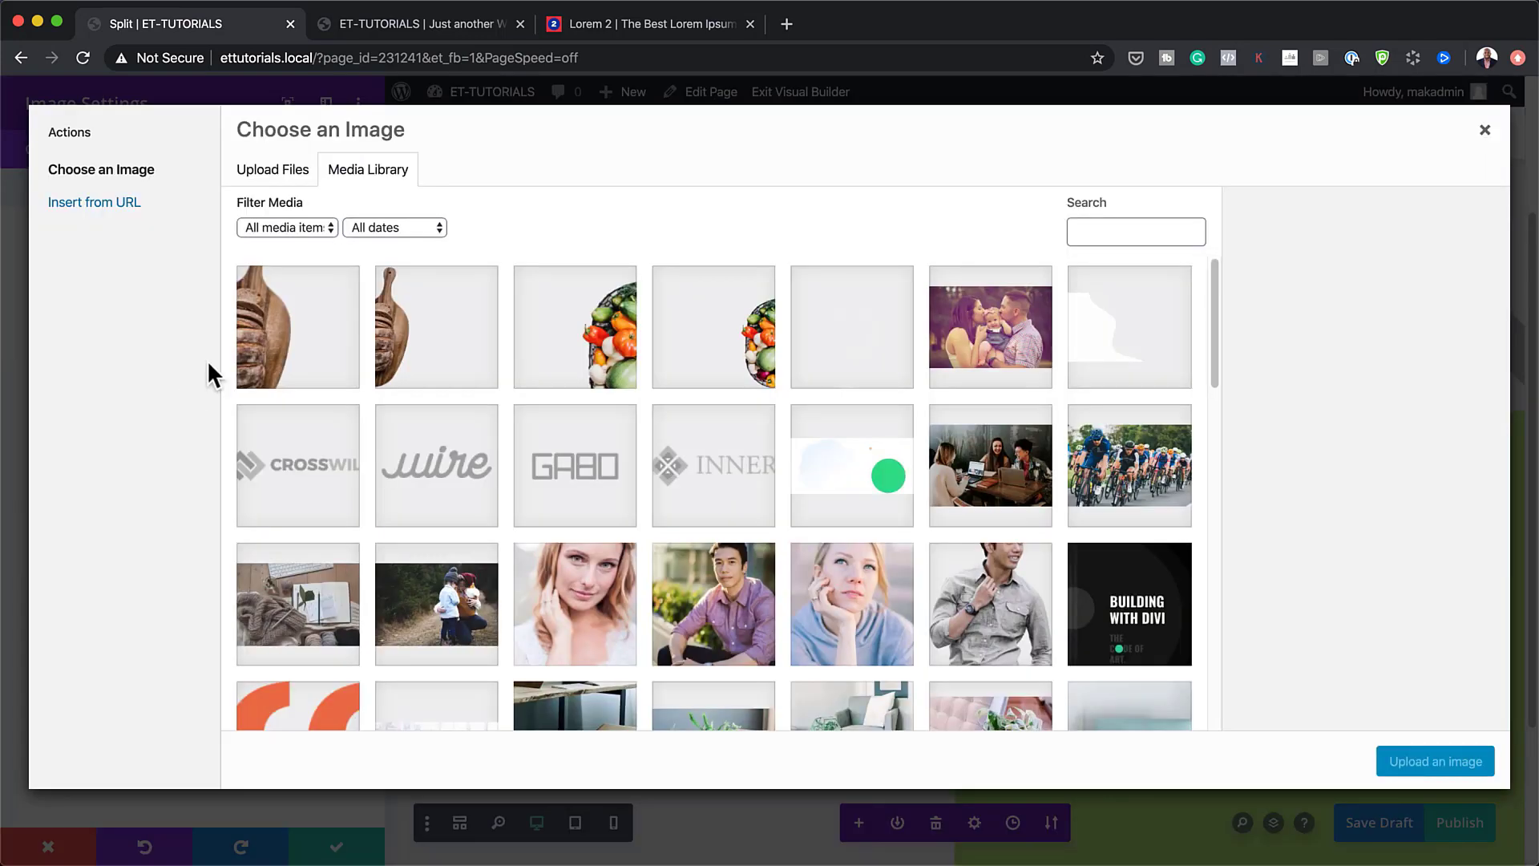
pyautogui.click(295, 354)
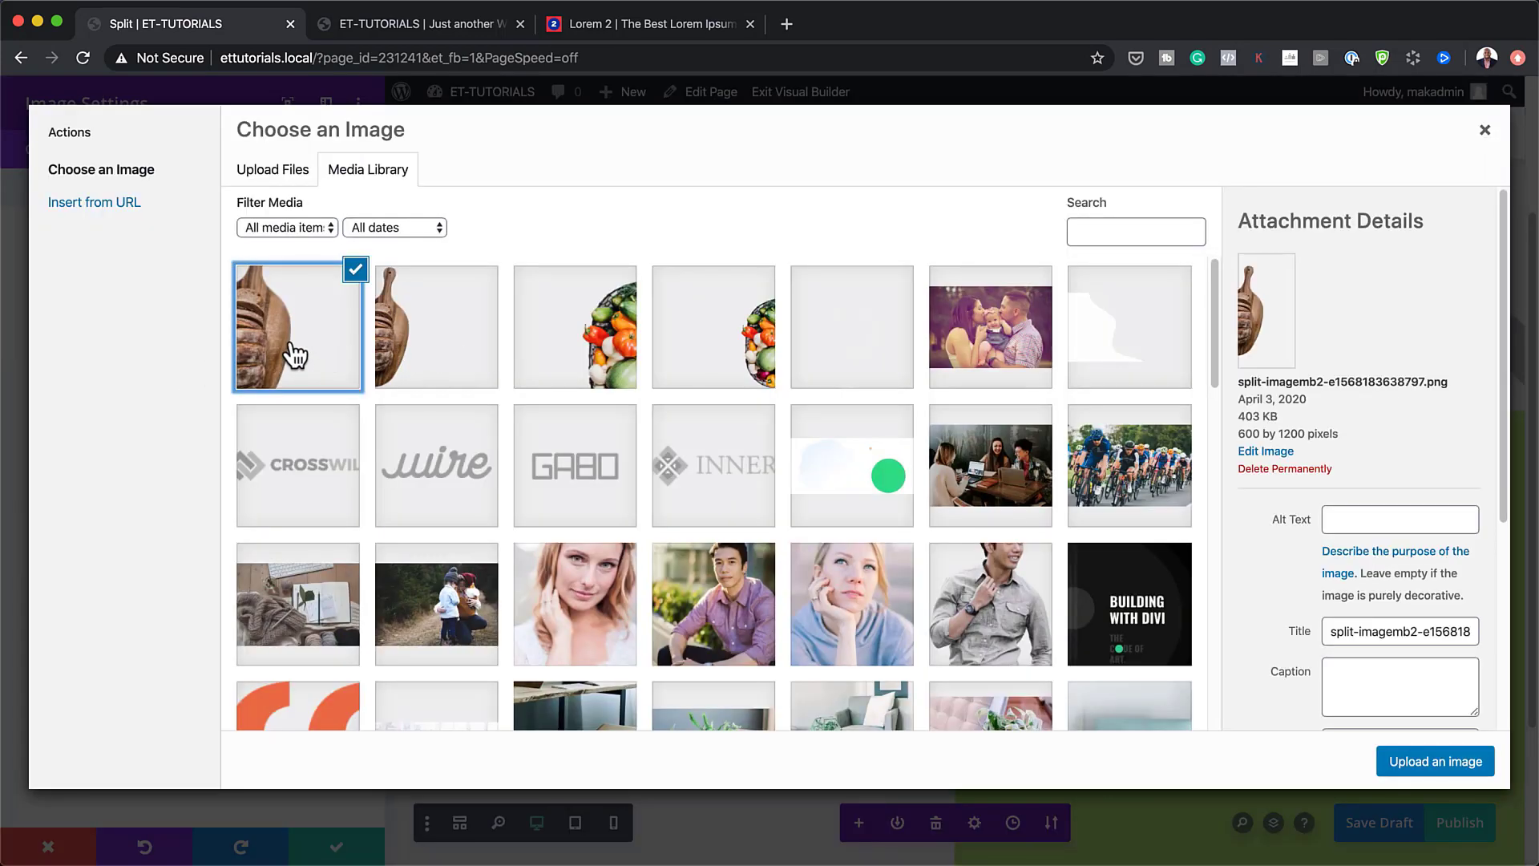
pyautogui.click(430, 346)
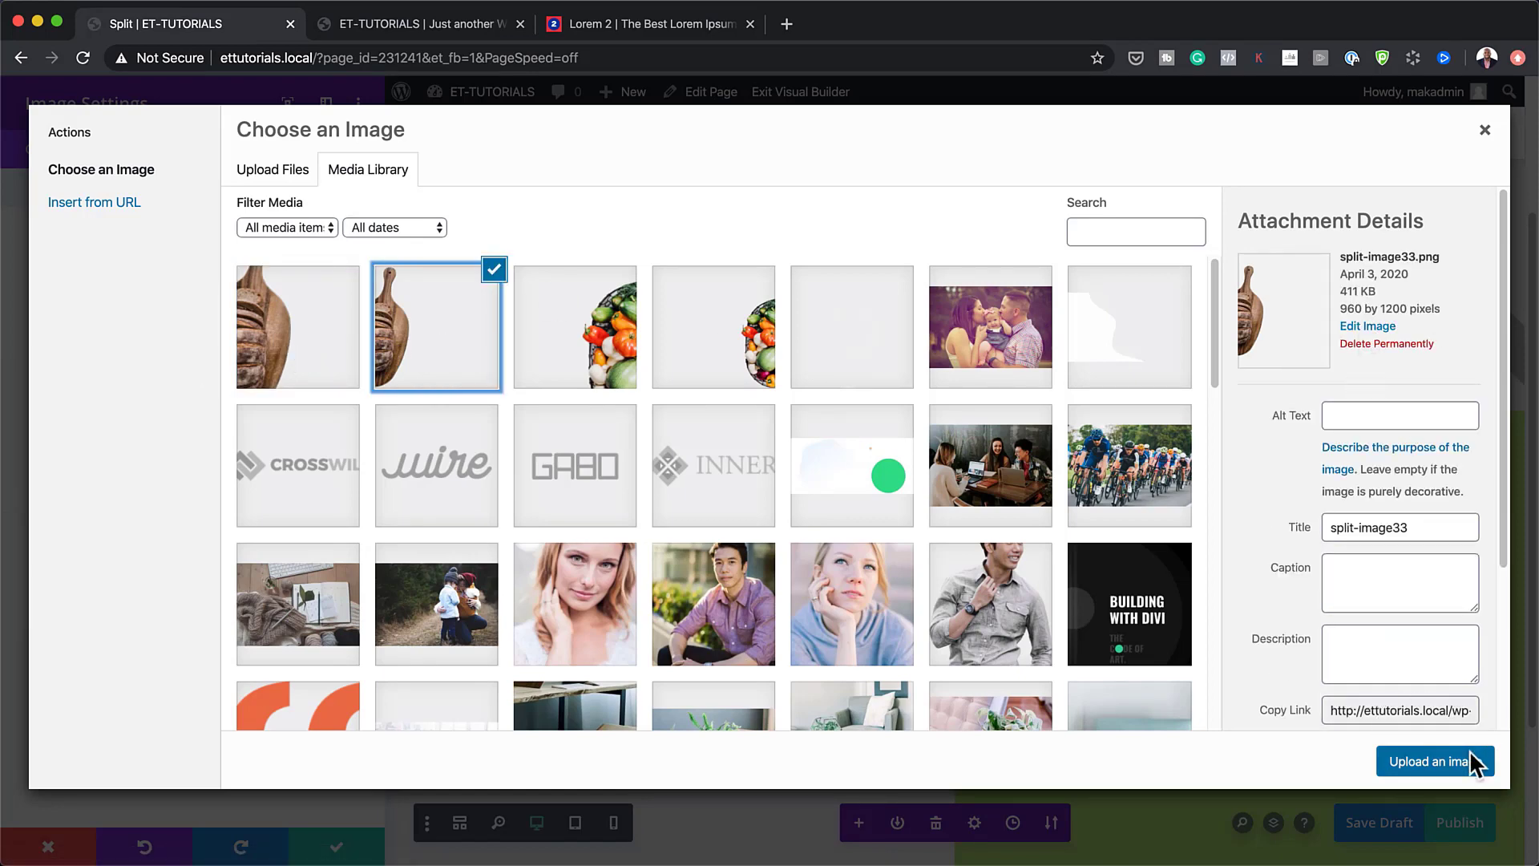
pyautogui.click(1431, 761)
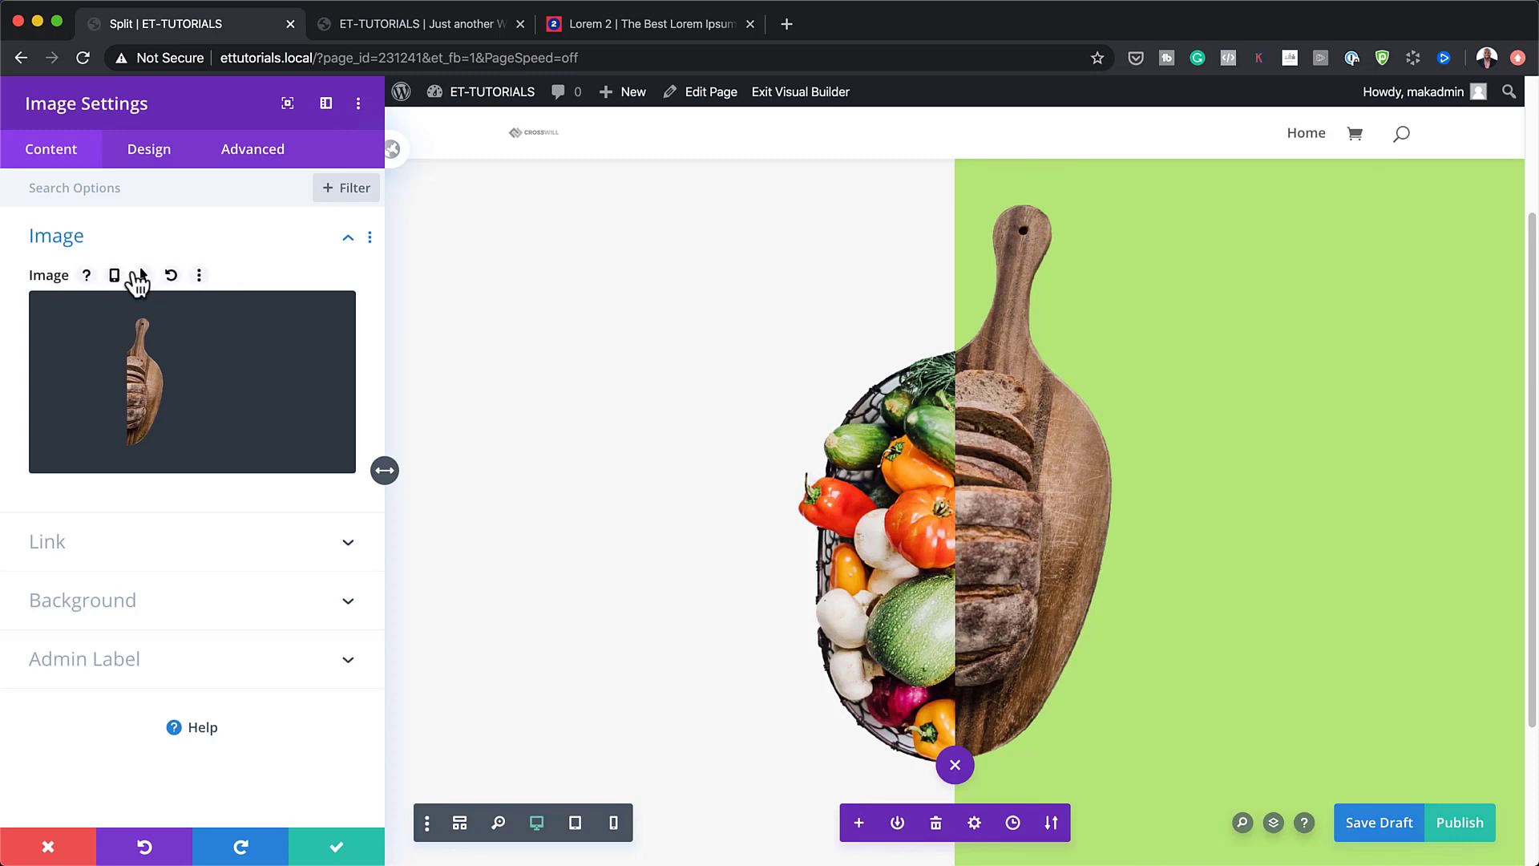
# Enable responsive values for the cutting board image, choose split-imagemb2-e1568183638797.png for tablet and check the phone version.
pyautogui.click(113, 275)
pyautogui.click(196, 318)
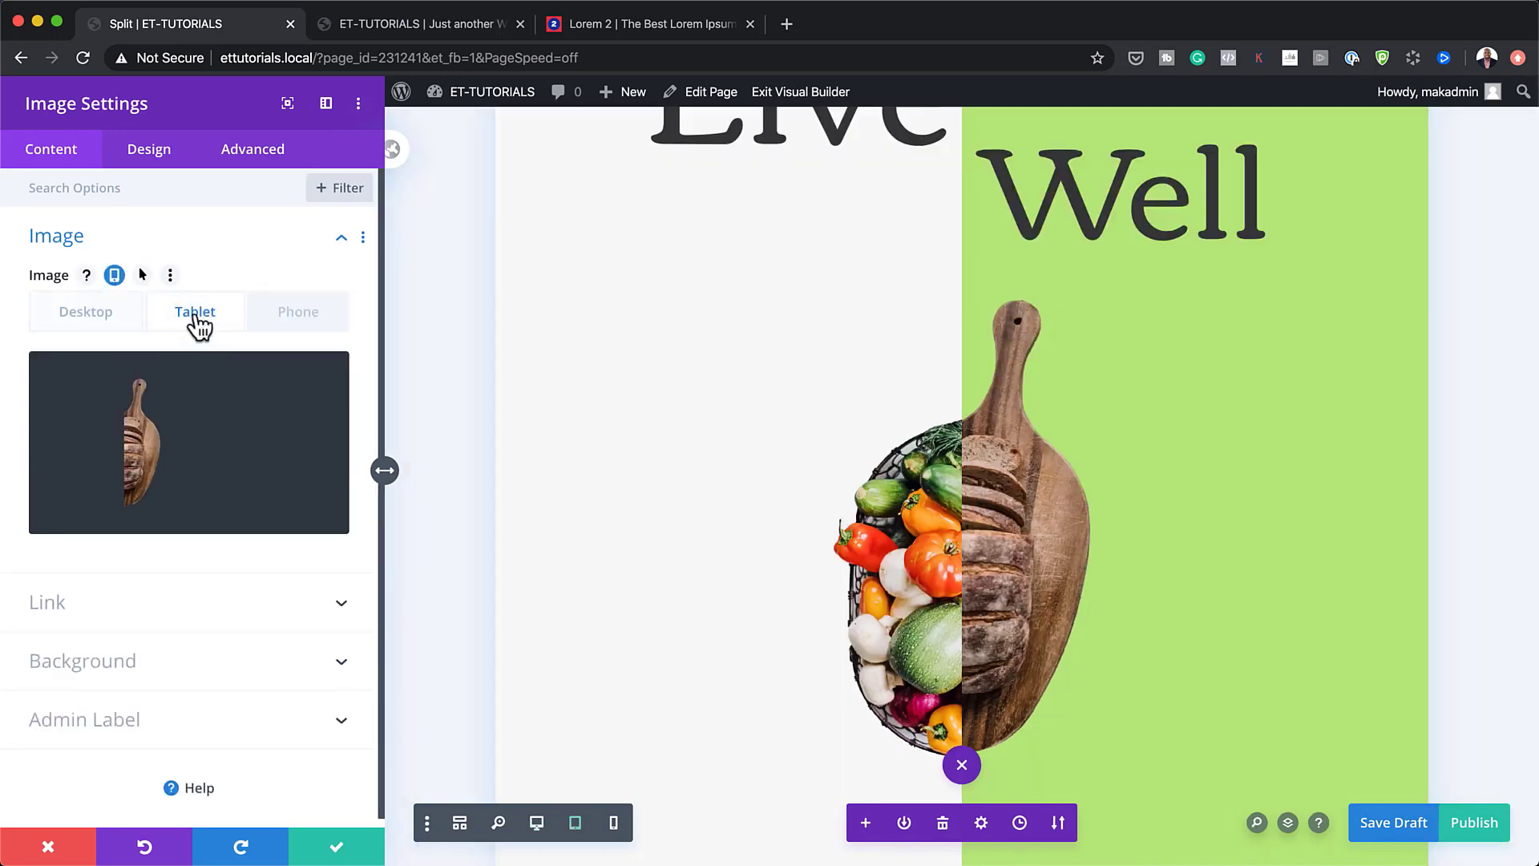
pyautogui.scroll(-3, 1155, 559)
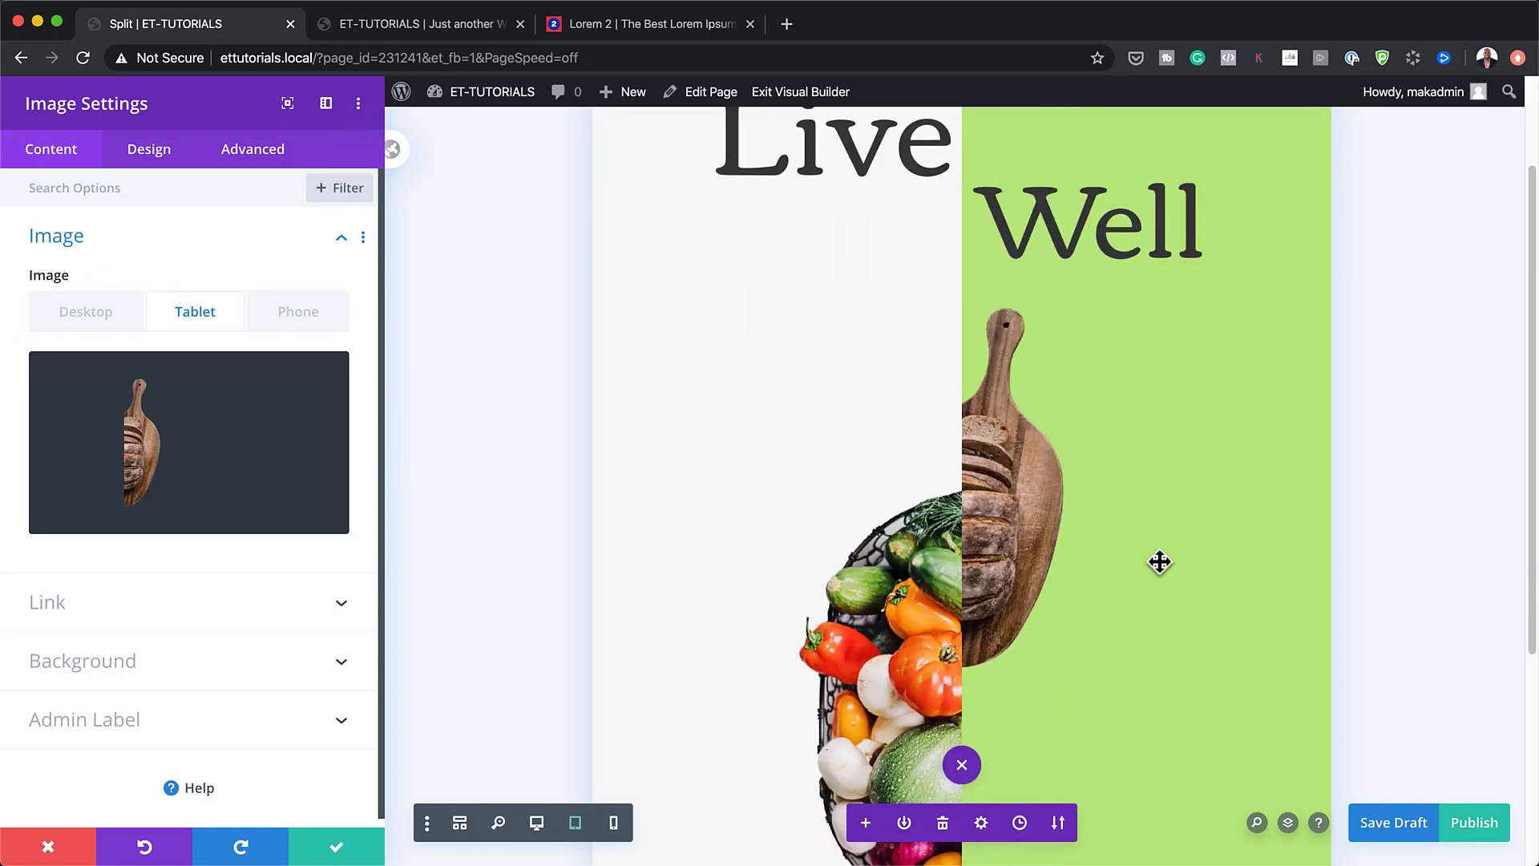
pyautogui.scroll(-3, 1159, 560)
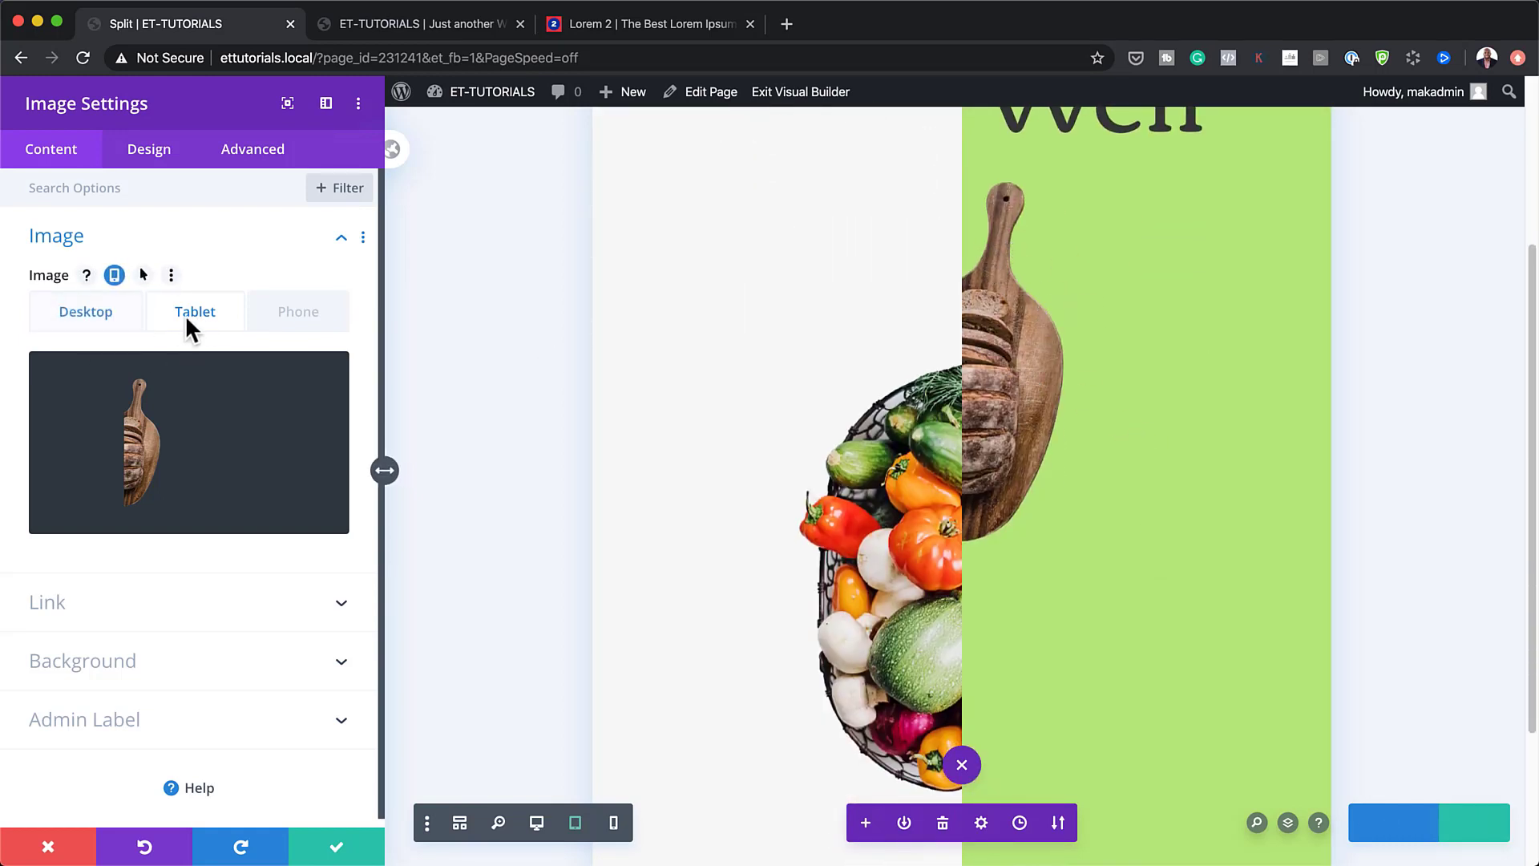
pyautogui.click(169, 435)
pyautogui.click(295, 345)
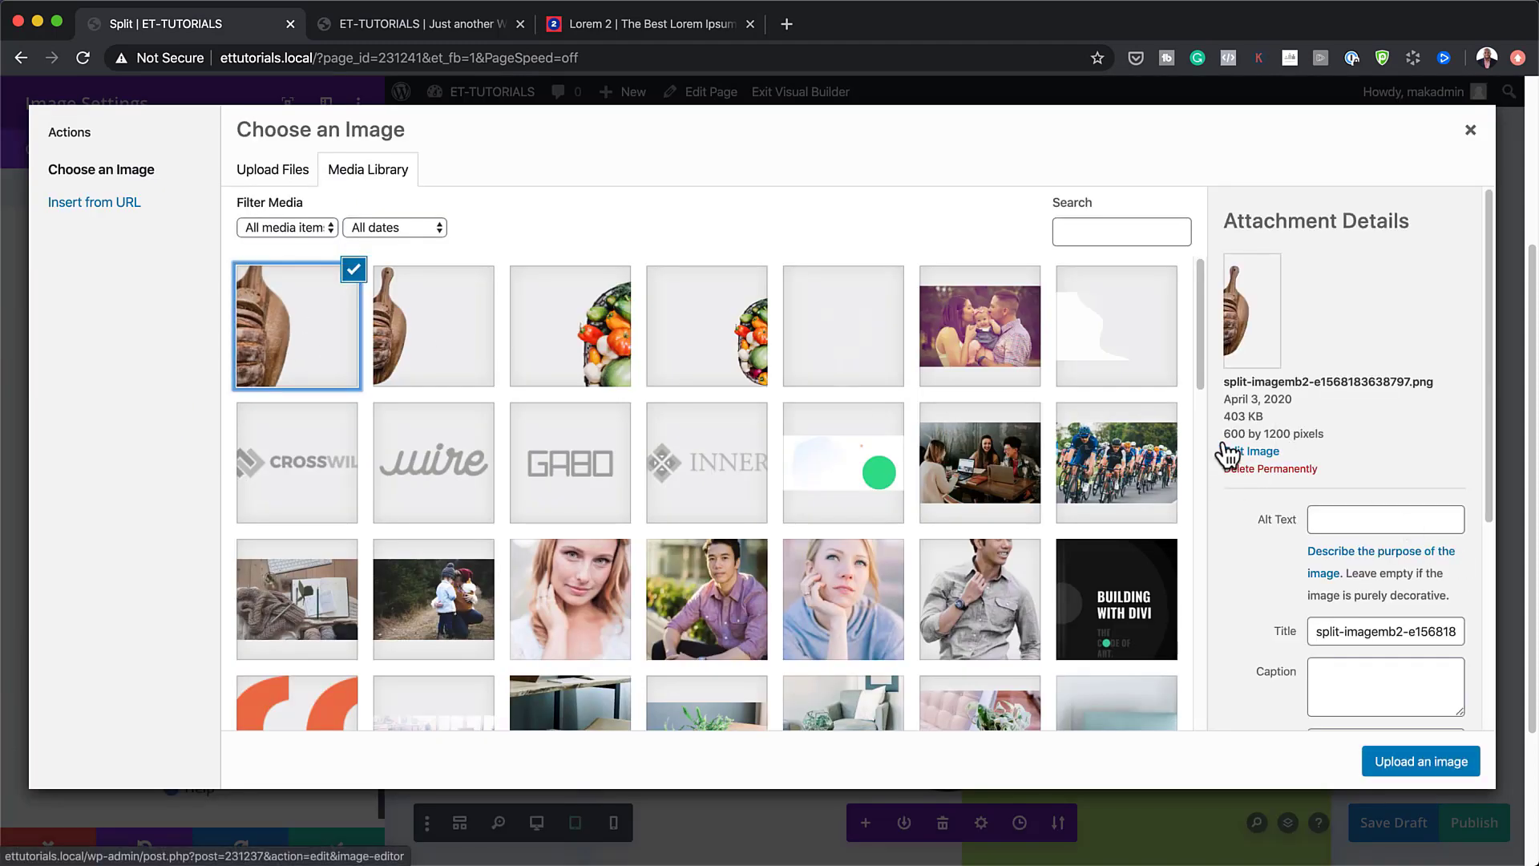
pyautogui.click(1429, 763)
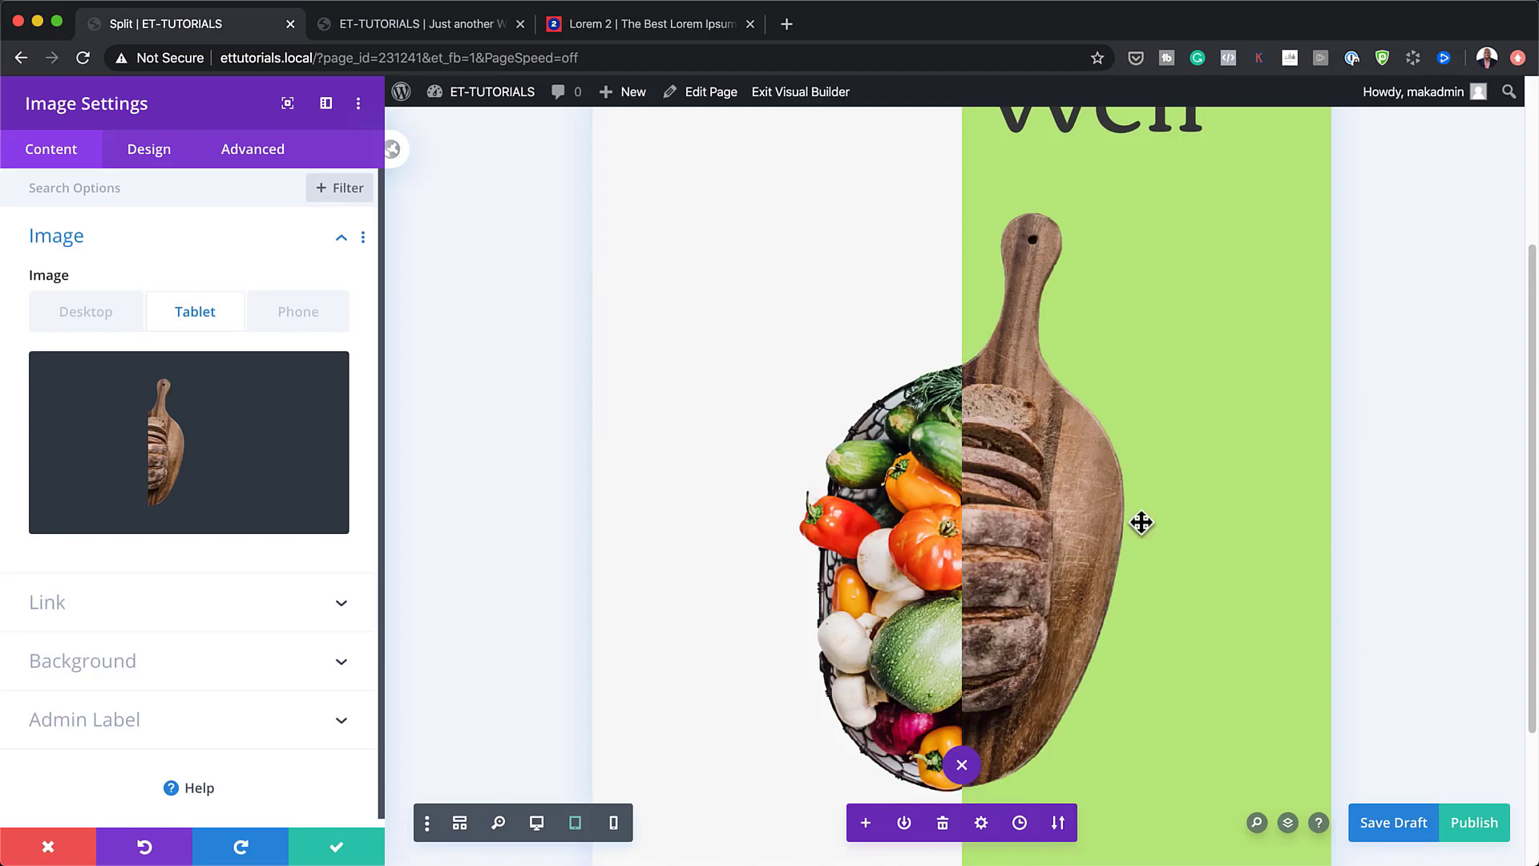
pyautogui.click(291, 319)
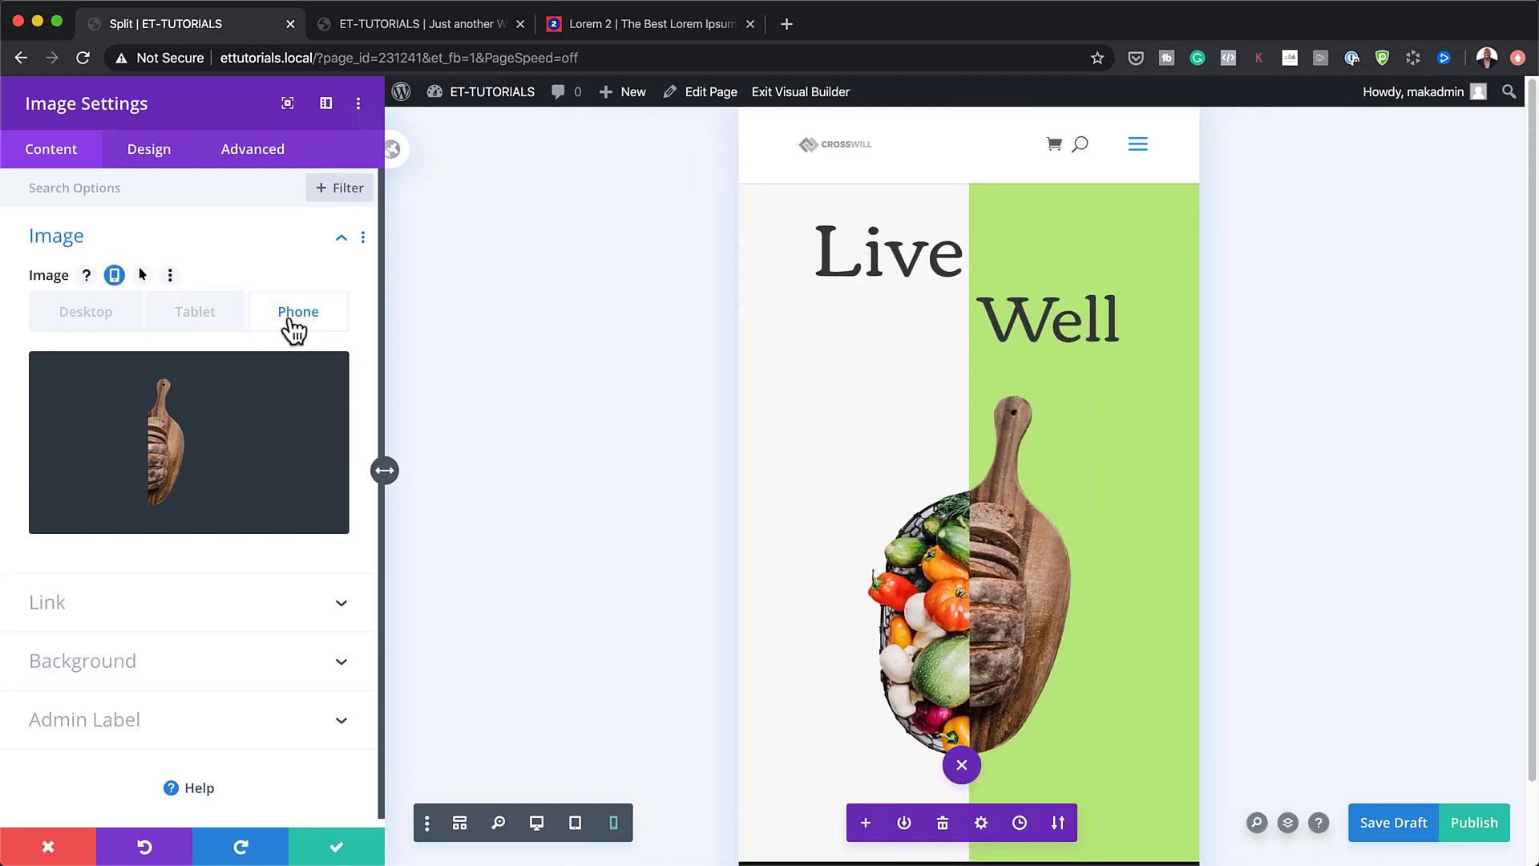
# Return to the desktop version, turn on Force Fullwidth for the cutting board image and save its module settings.
pyautogui.click(119, 323)
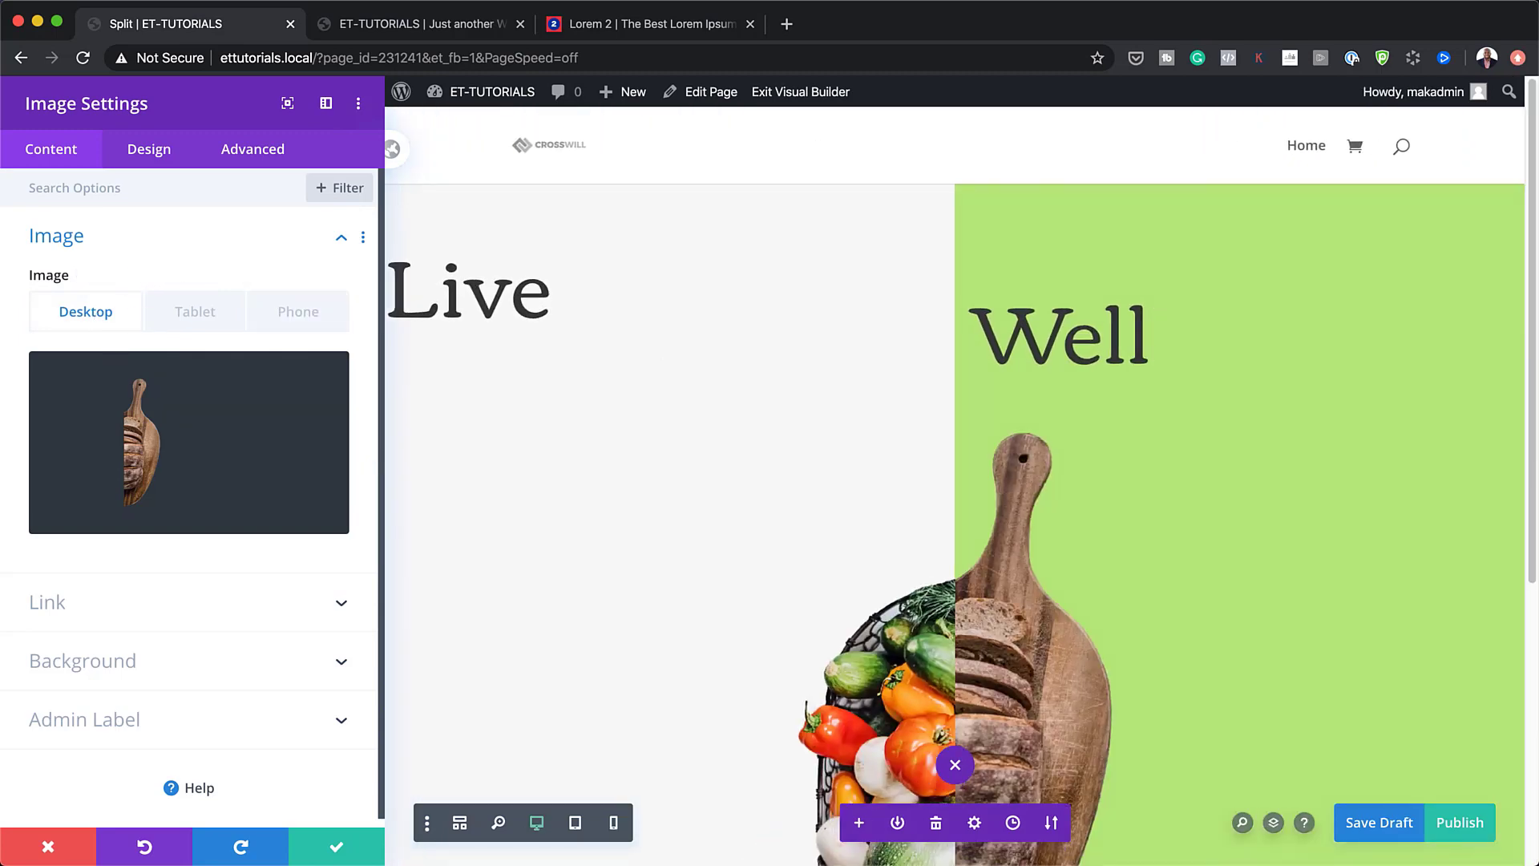
pyautogui.click(152, 157)
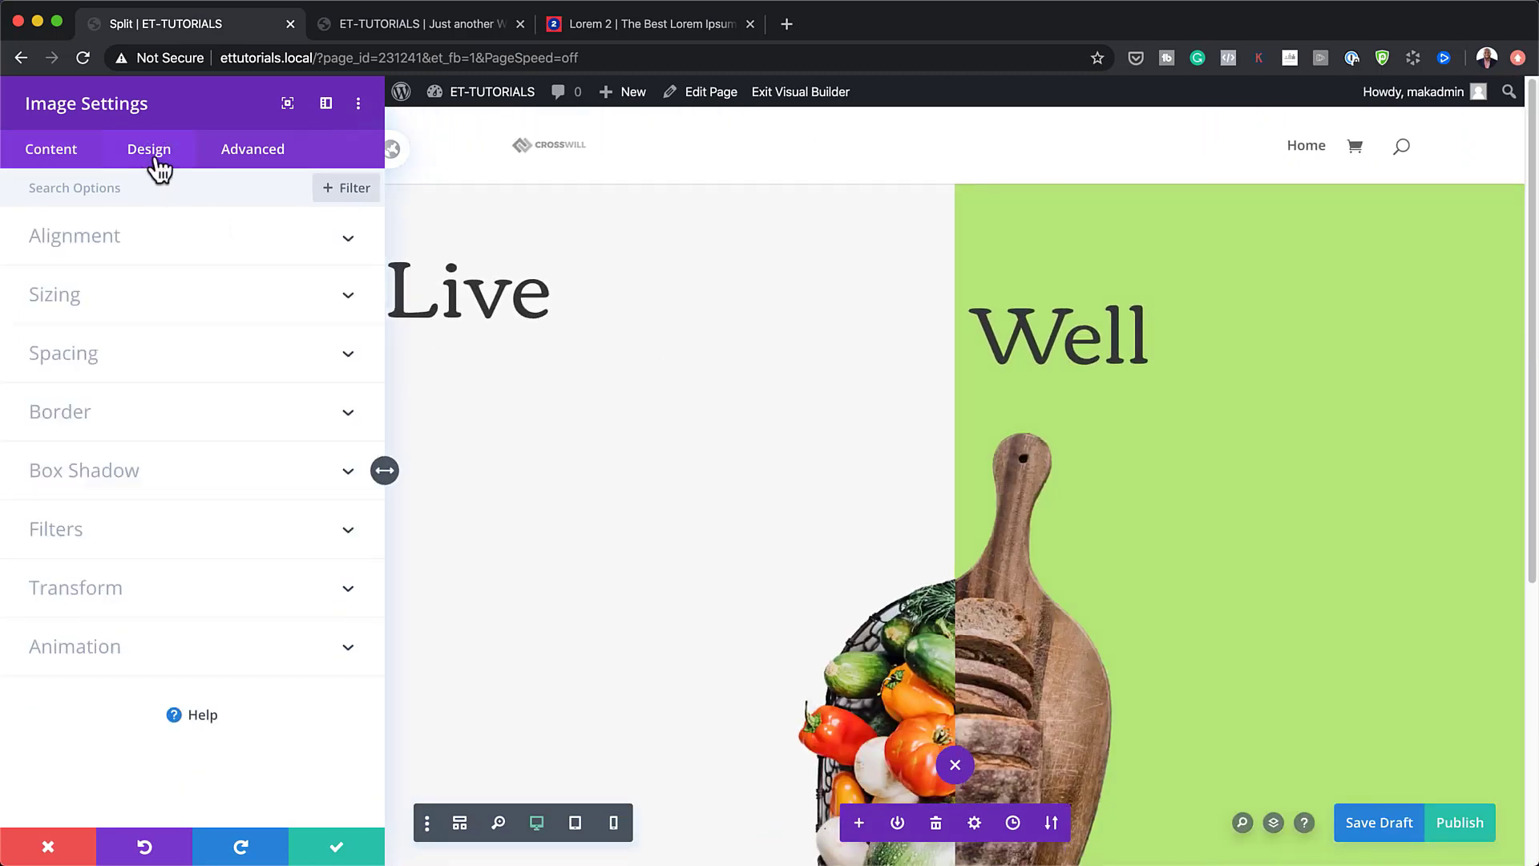
pyautogui.click(82, 307)
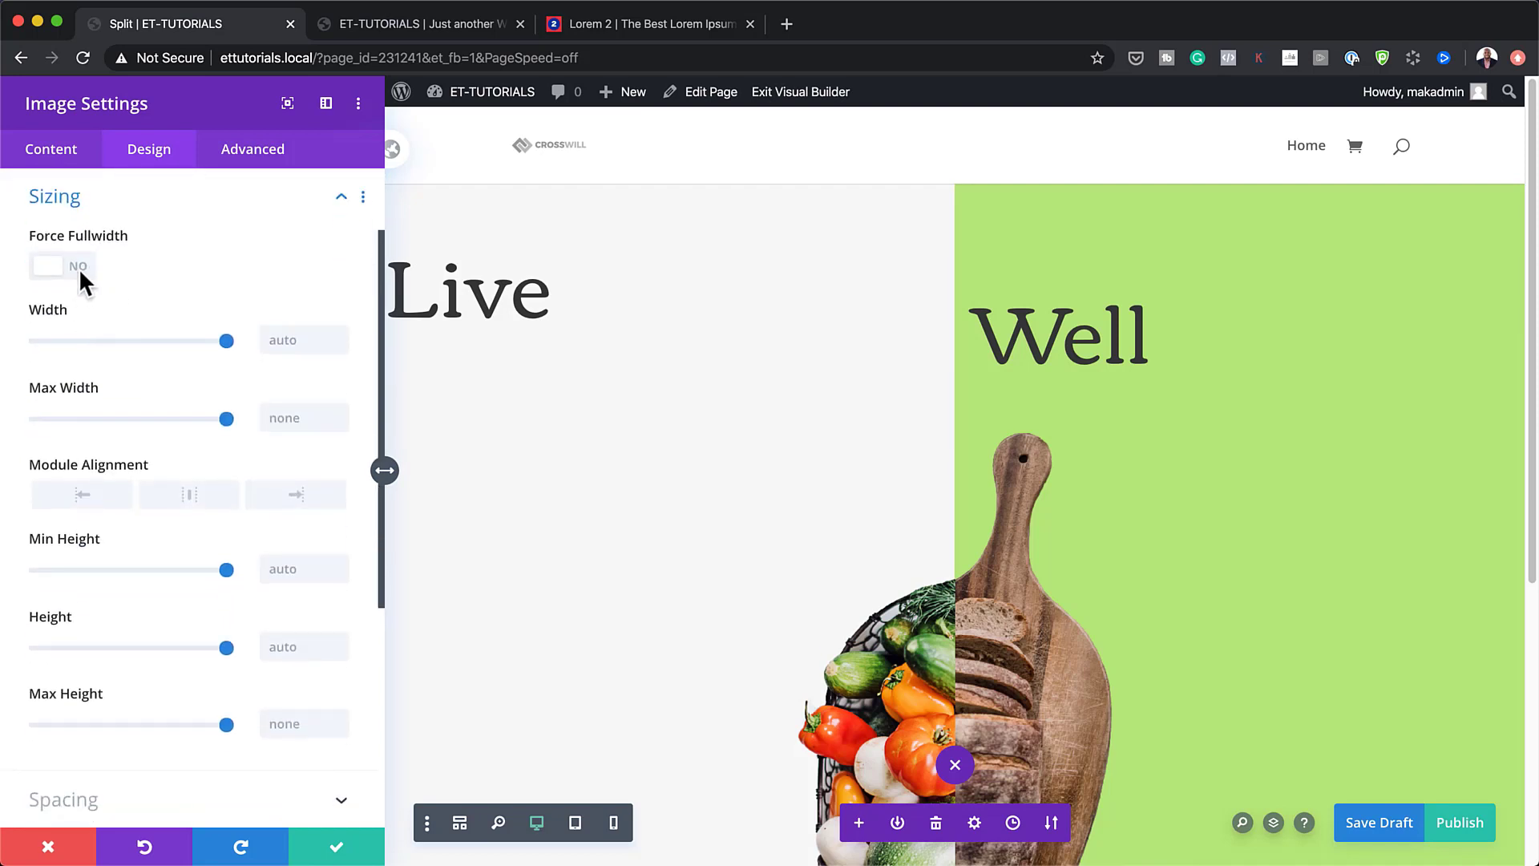
pyautogui.click(79, 270)
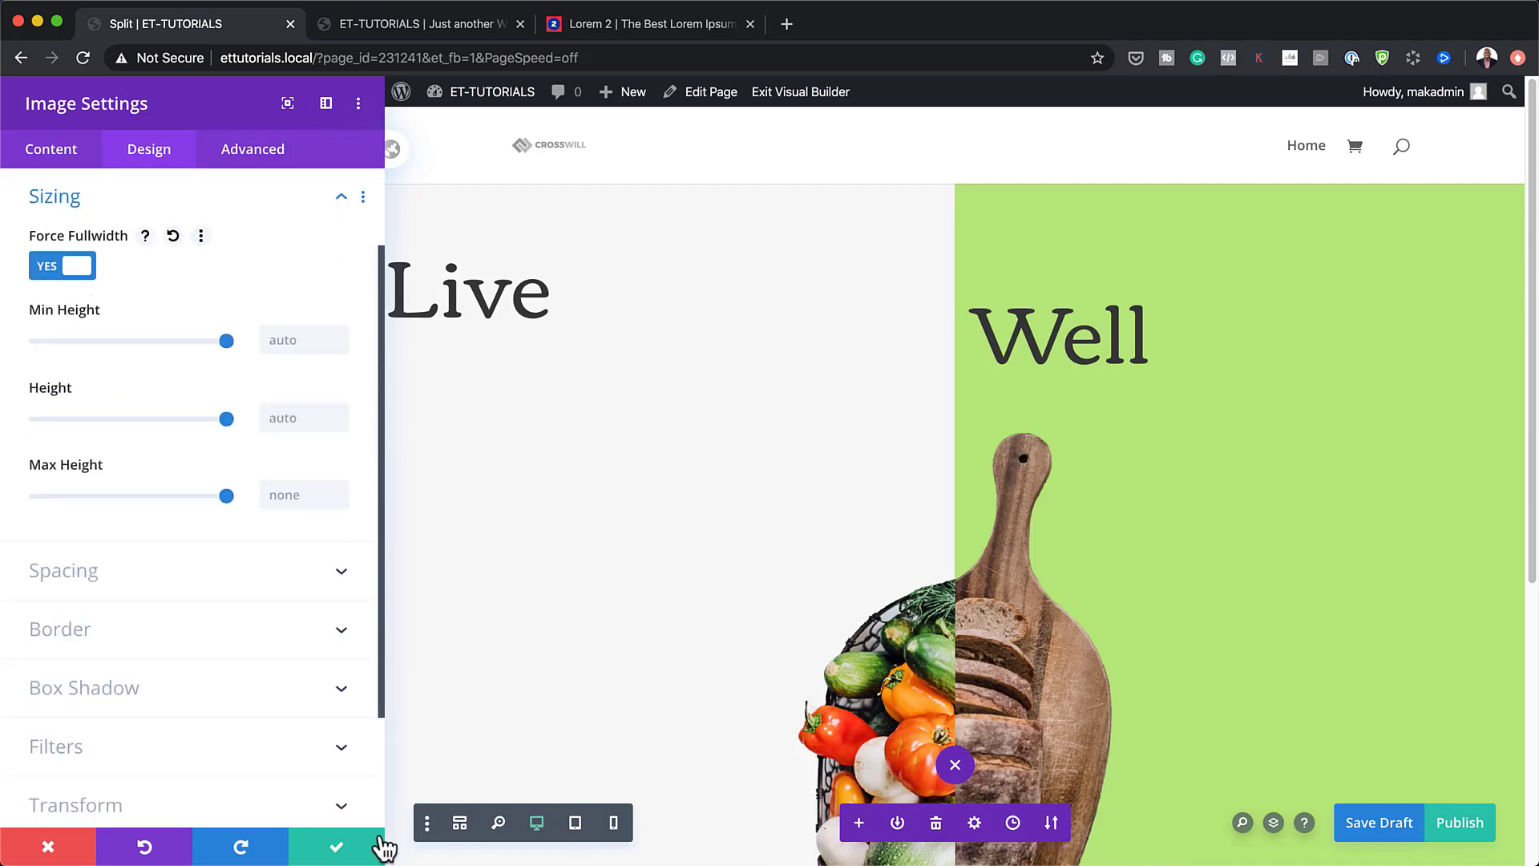
pyautogui.click(337, 847)
# Insert a row with two equal columns below the image row and dismiss the module picker.
pyautogui.scroll(-10, 1069, 609)
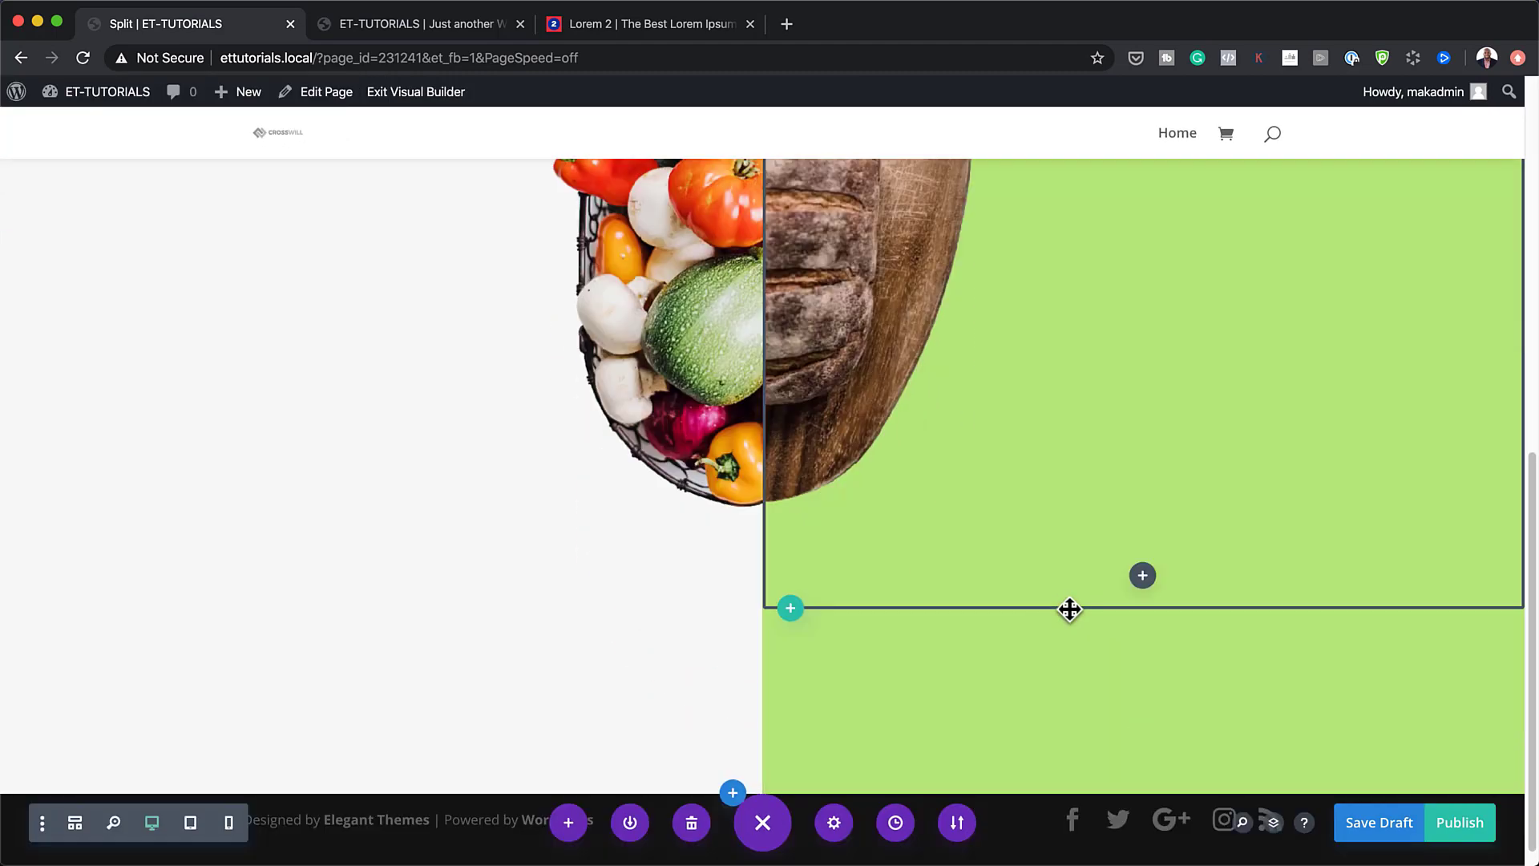
pyautogui.click(792, 588)
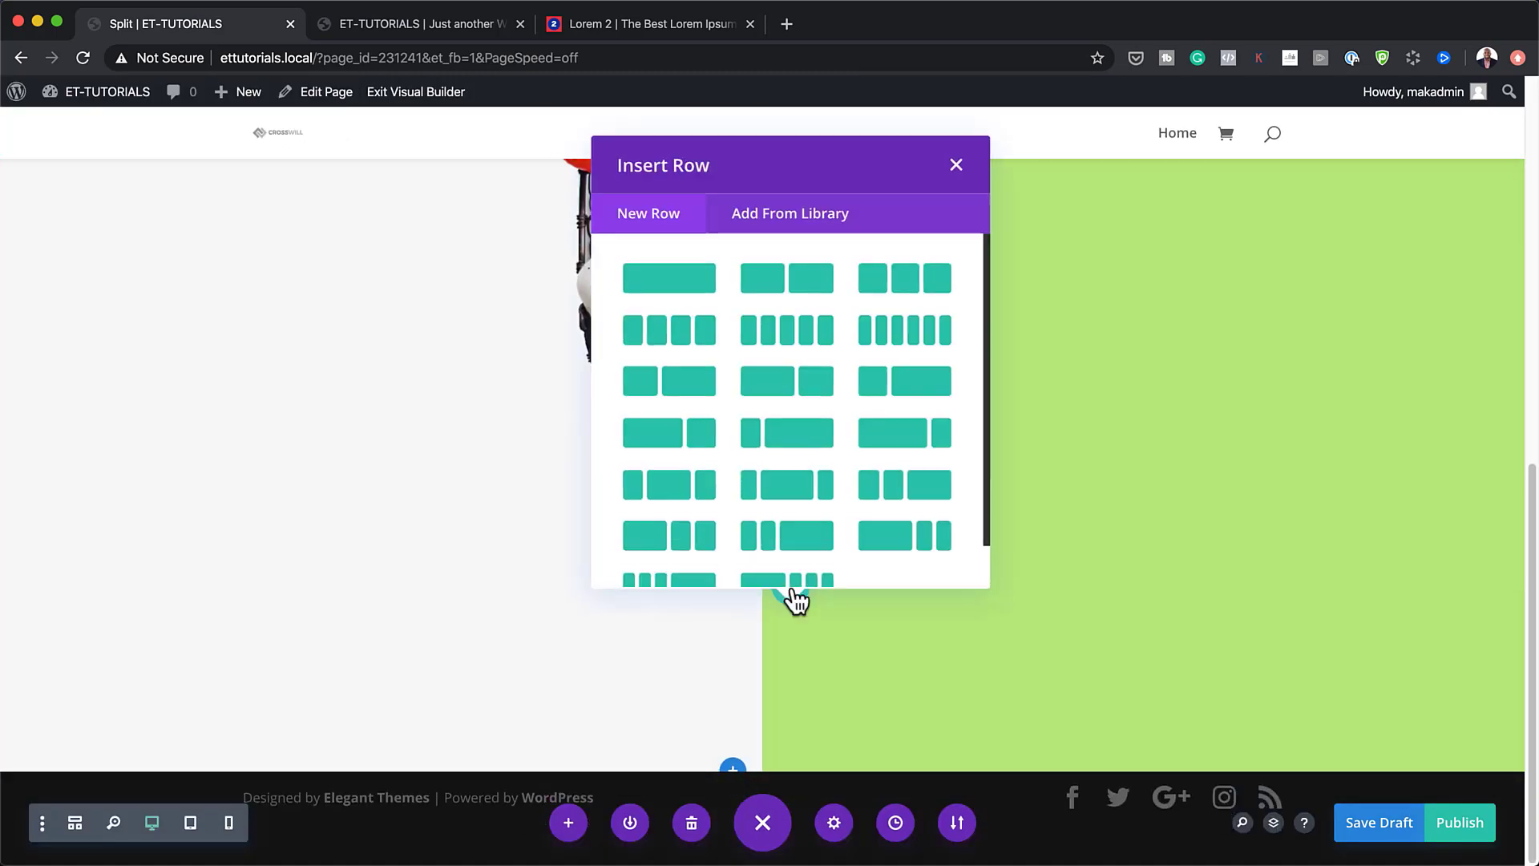
pyautogui.click(817, 293)
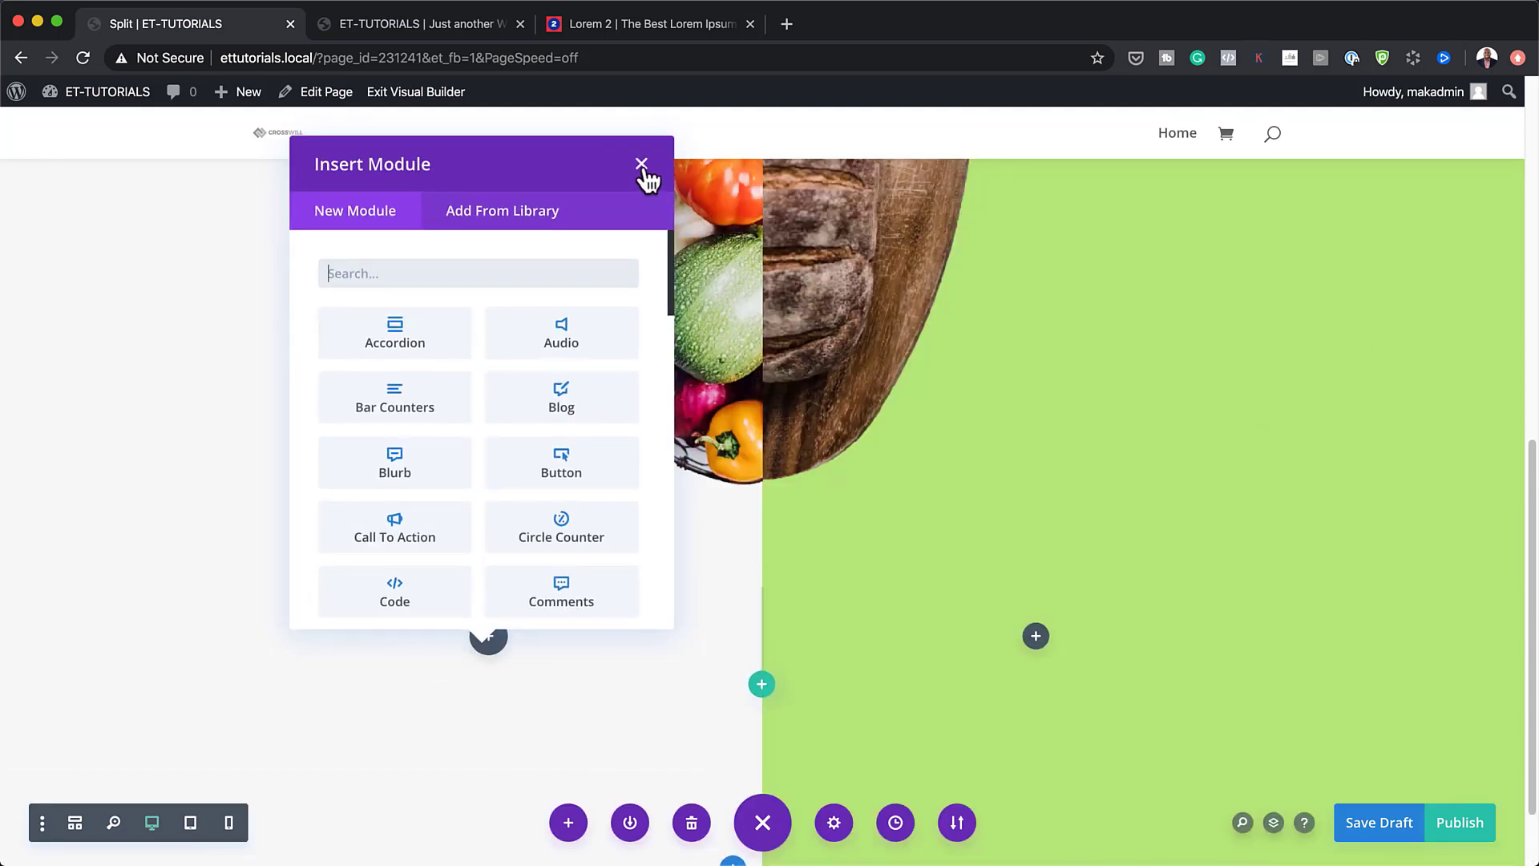
pyautogui.click(642, 165)
pyautogui.scroll(-1, 330, 508)
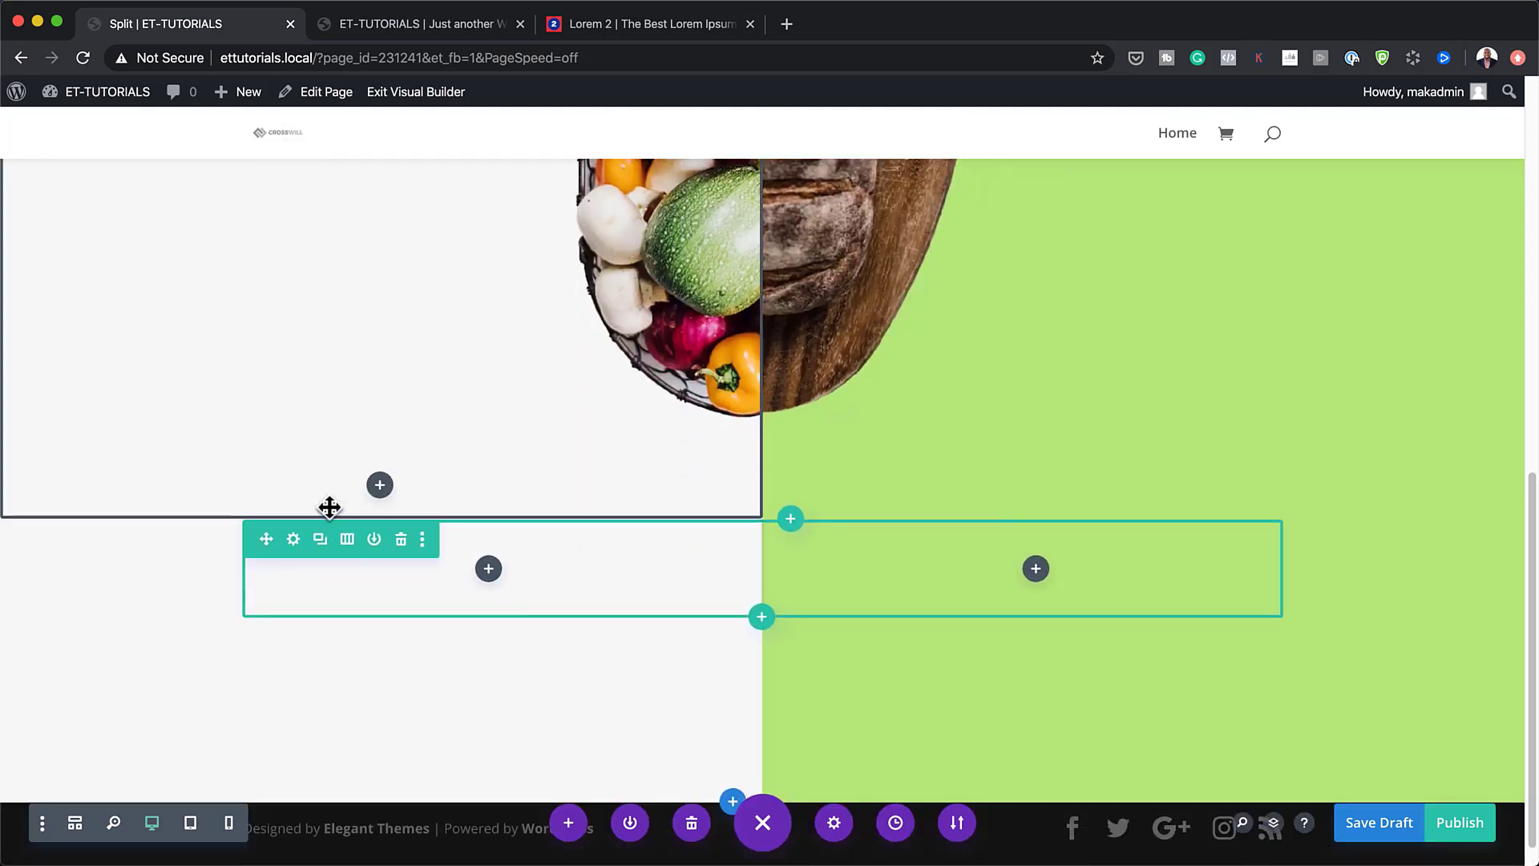
# Turn on a custom gutter width of 4 for the new two-column row and set its width and max width to 100%.
pyautogui.click(294, 540)
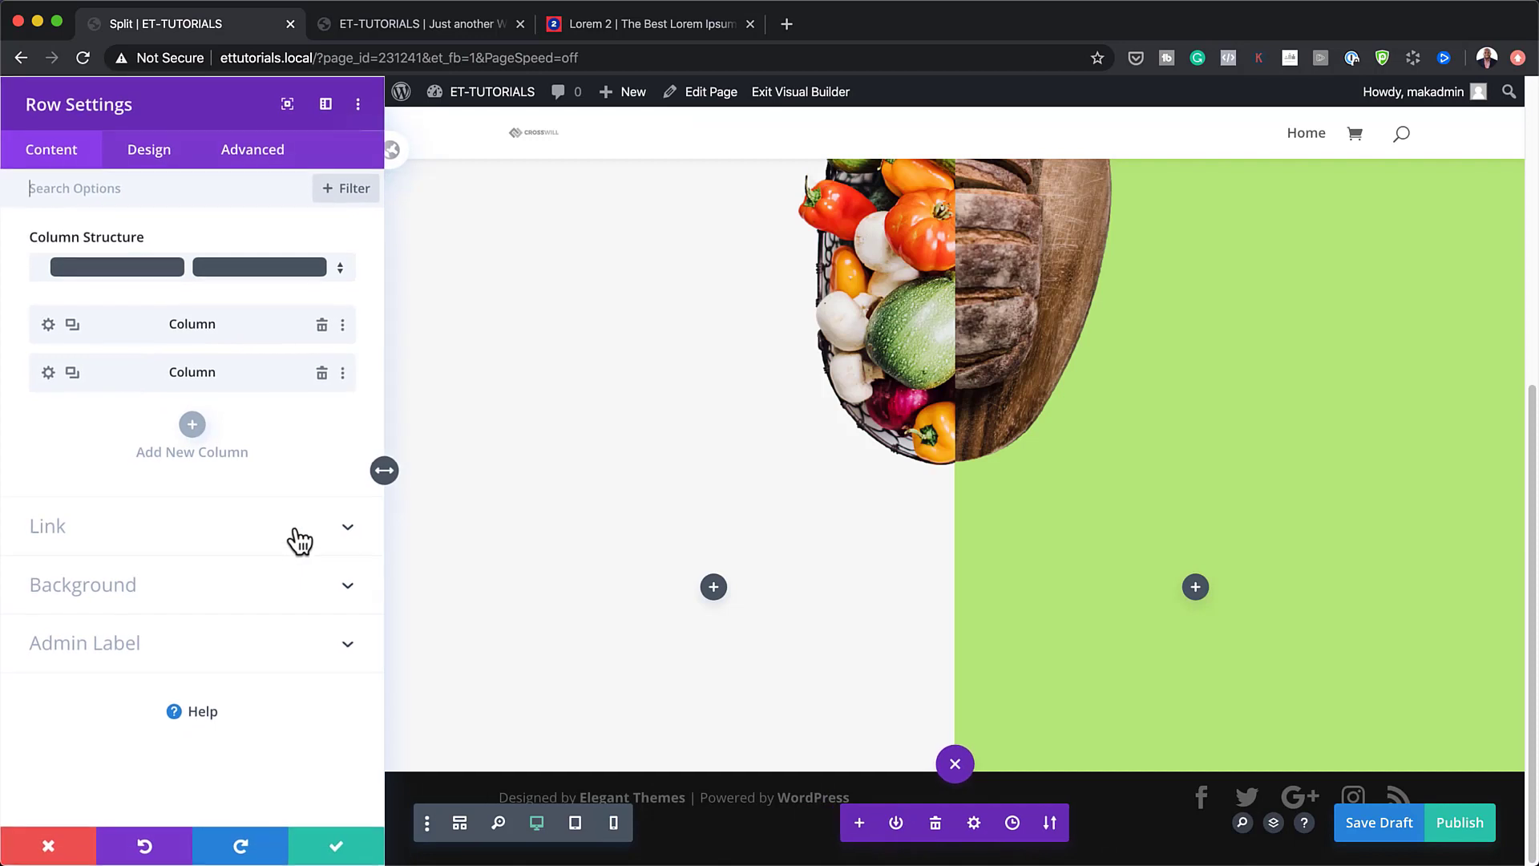
pyautogui.click(165, 152)
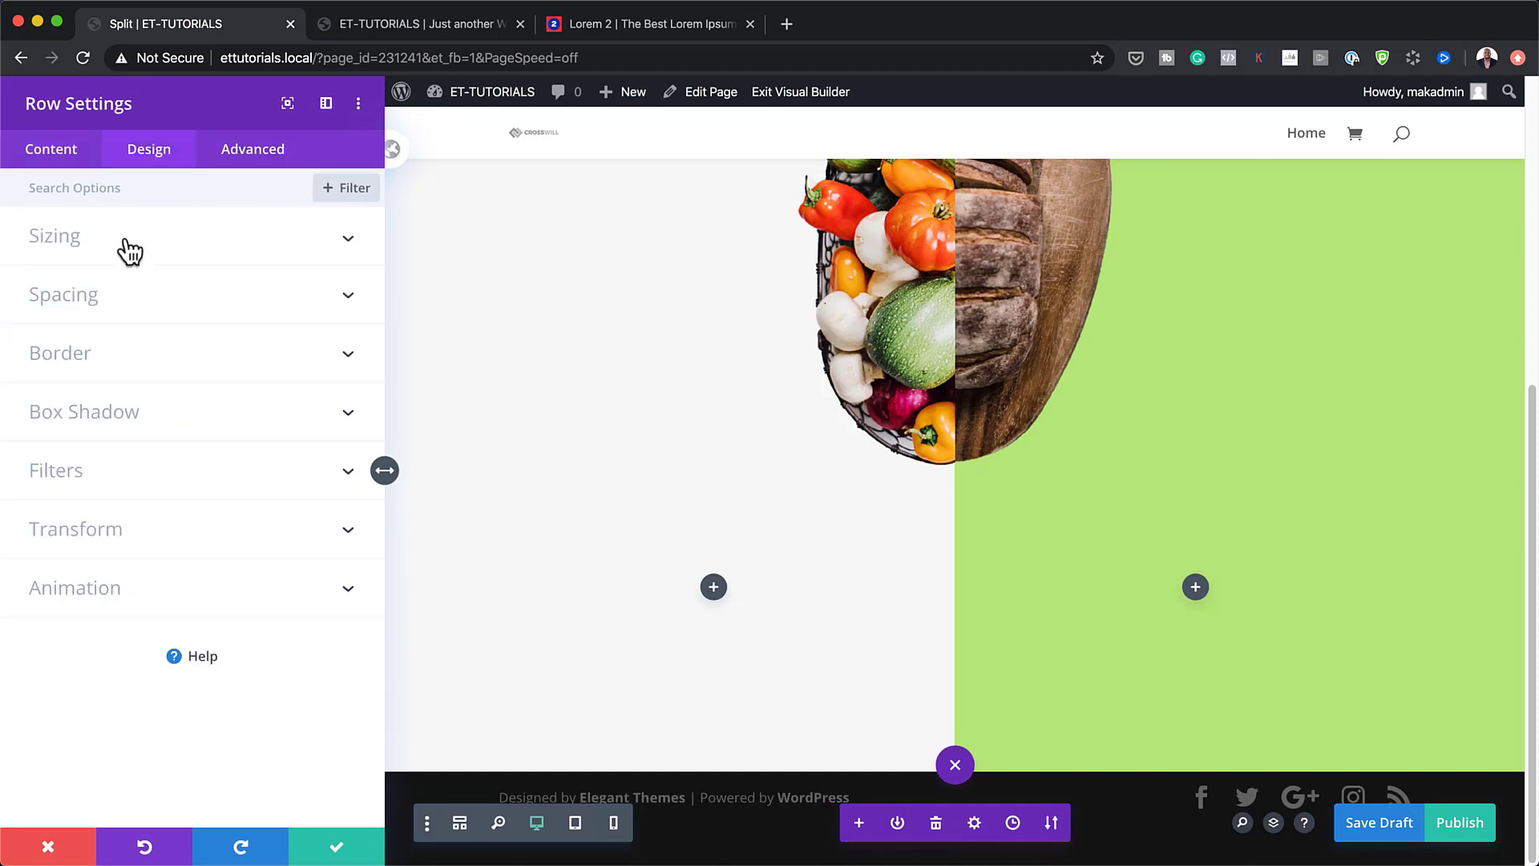
pyautogui.click(122, 252)
pyautogui.click(80, 314)
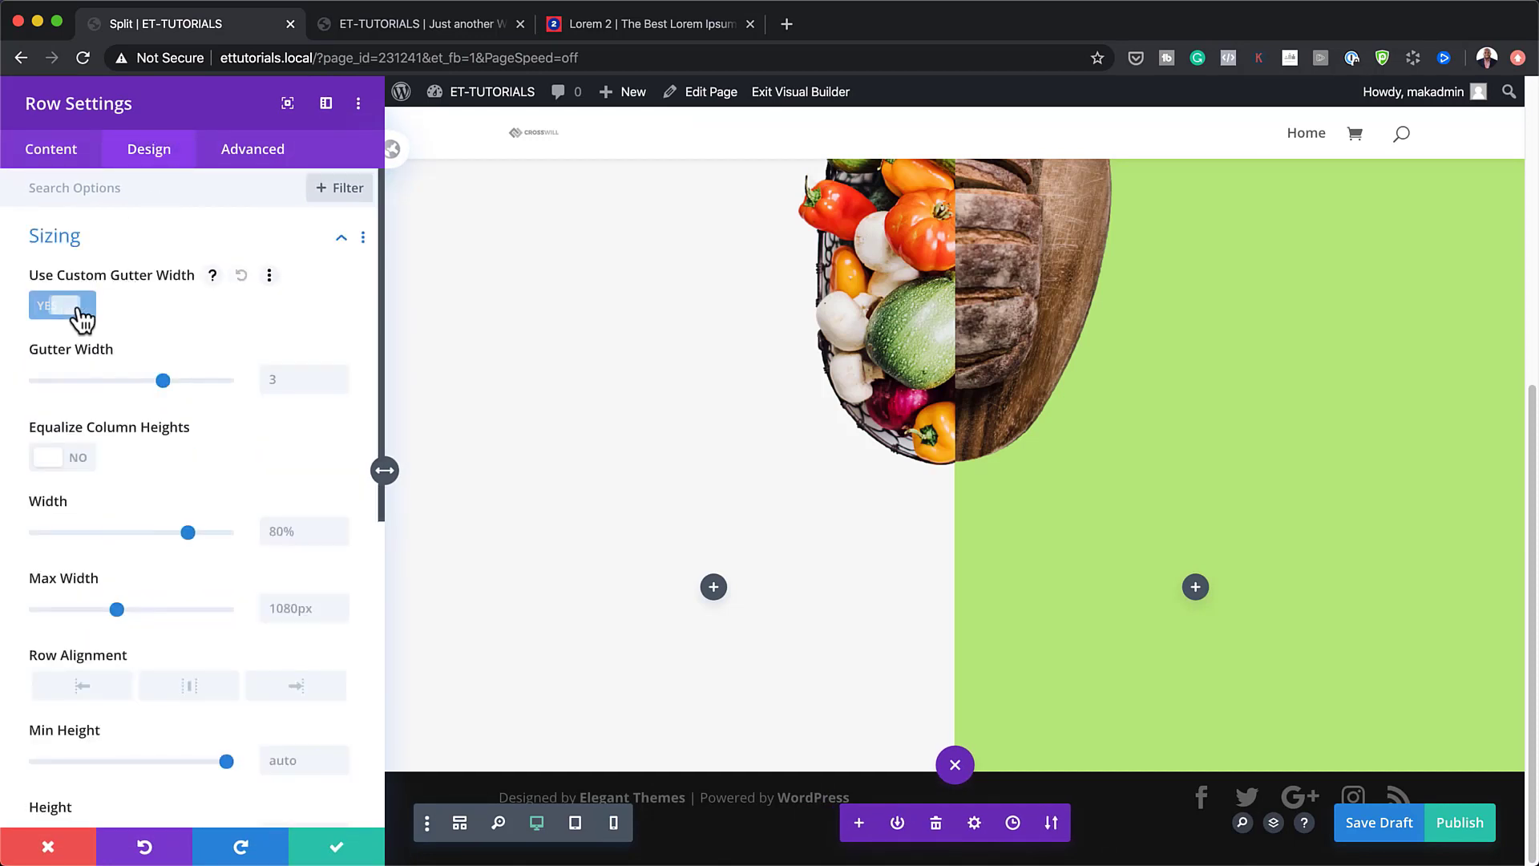
pyautogui.moveTo(162, 383); pyautogui.dragTo(236, 393)
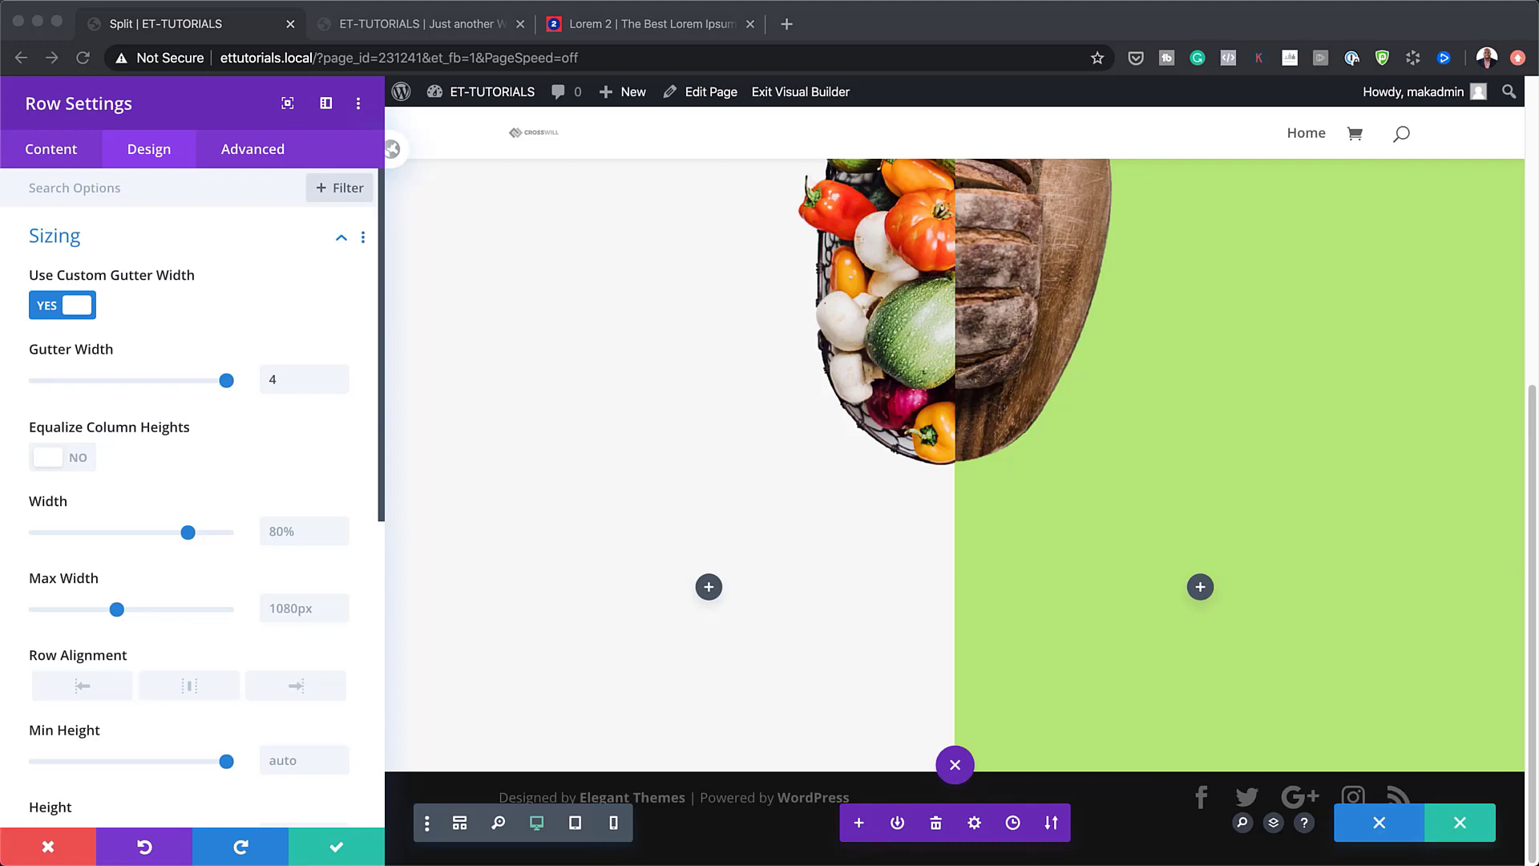
pyautogui.click(311, 538)
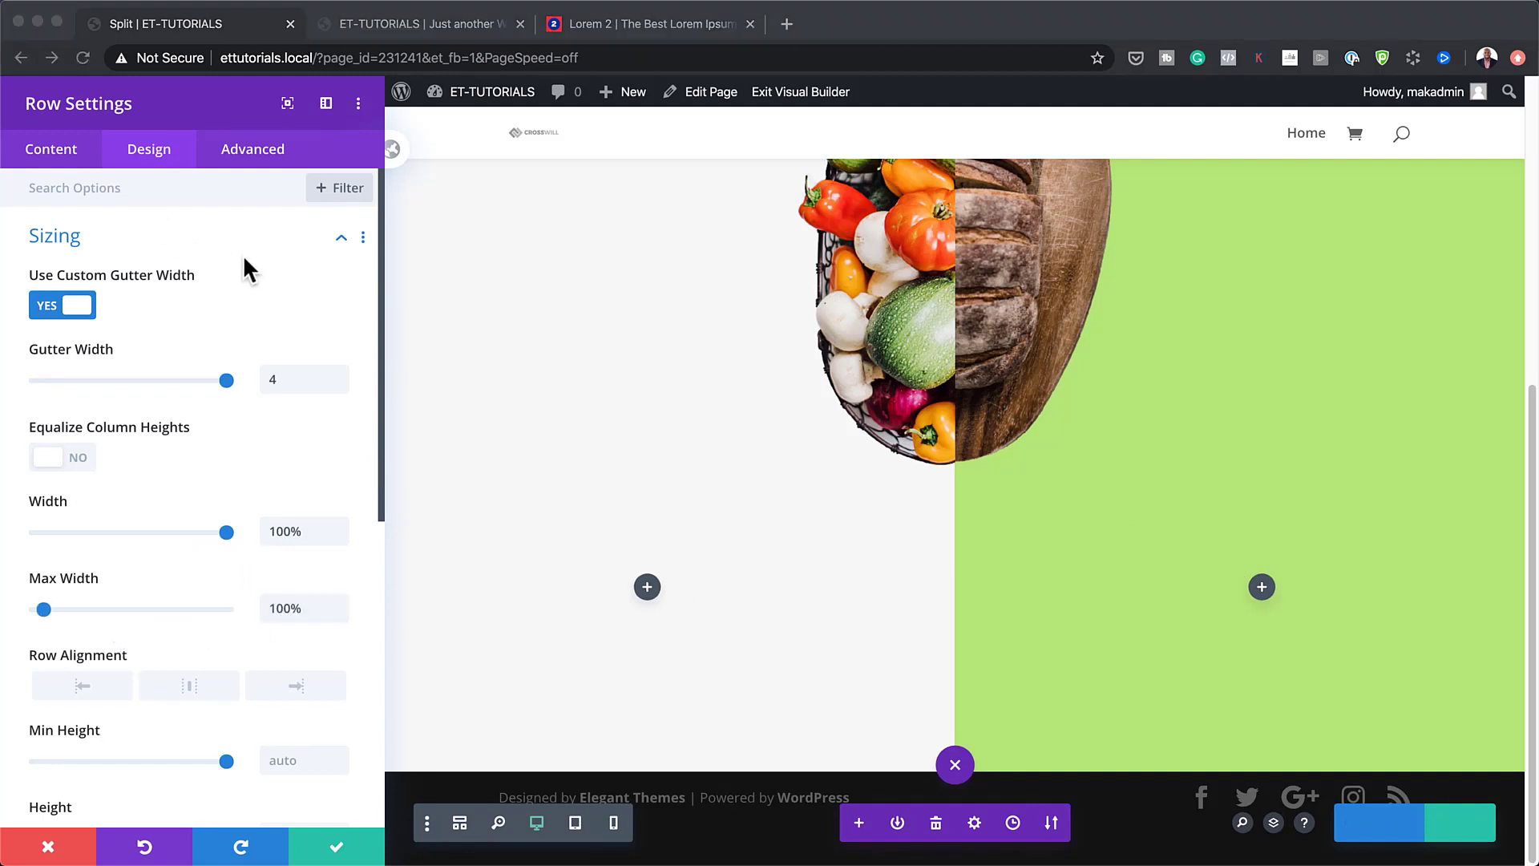
# Set the new row's top margin to -38vw so it overlaps the split images.
pyautogui.scroll(-7, 251, 430)
pyautogui.click(77, 442)
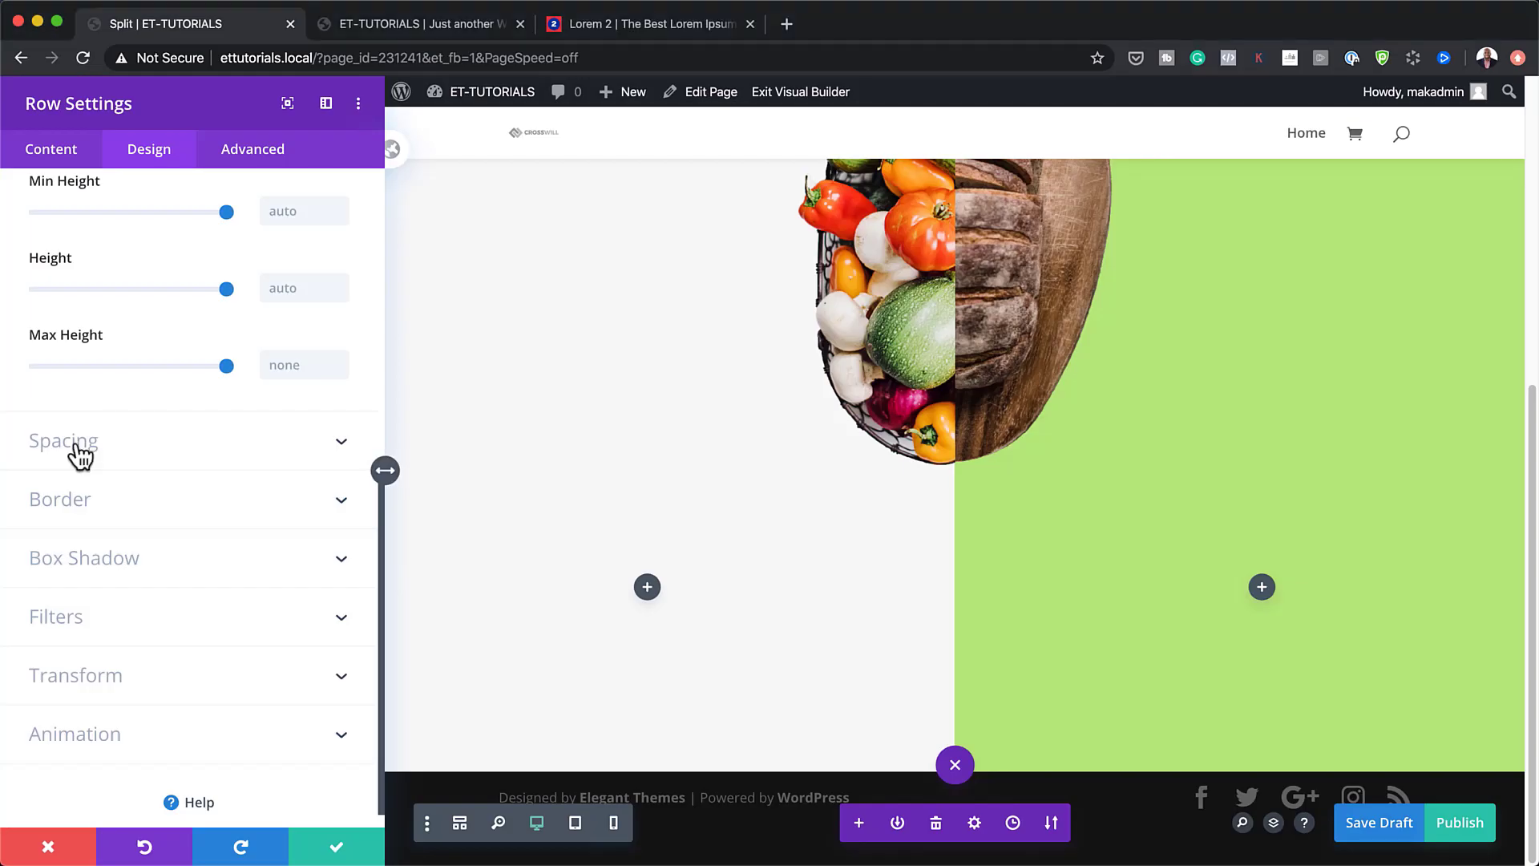
pyautogui.click(55, 285)
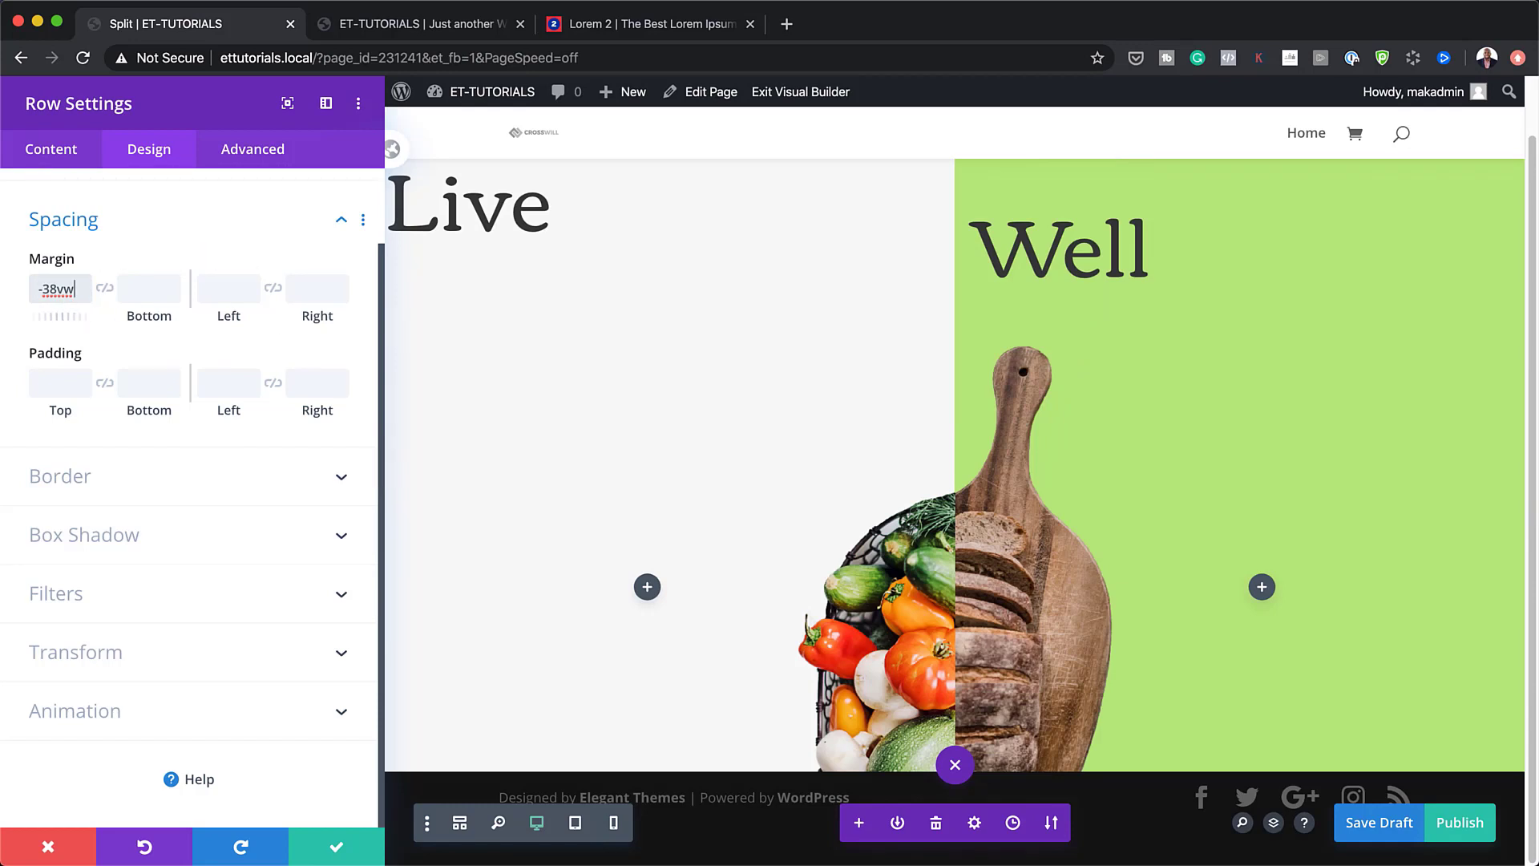
# Give the row's first column 7vw of left padding and 15vw of right padding.
pyautogui.click(62, 149)
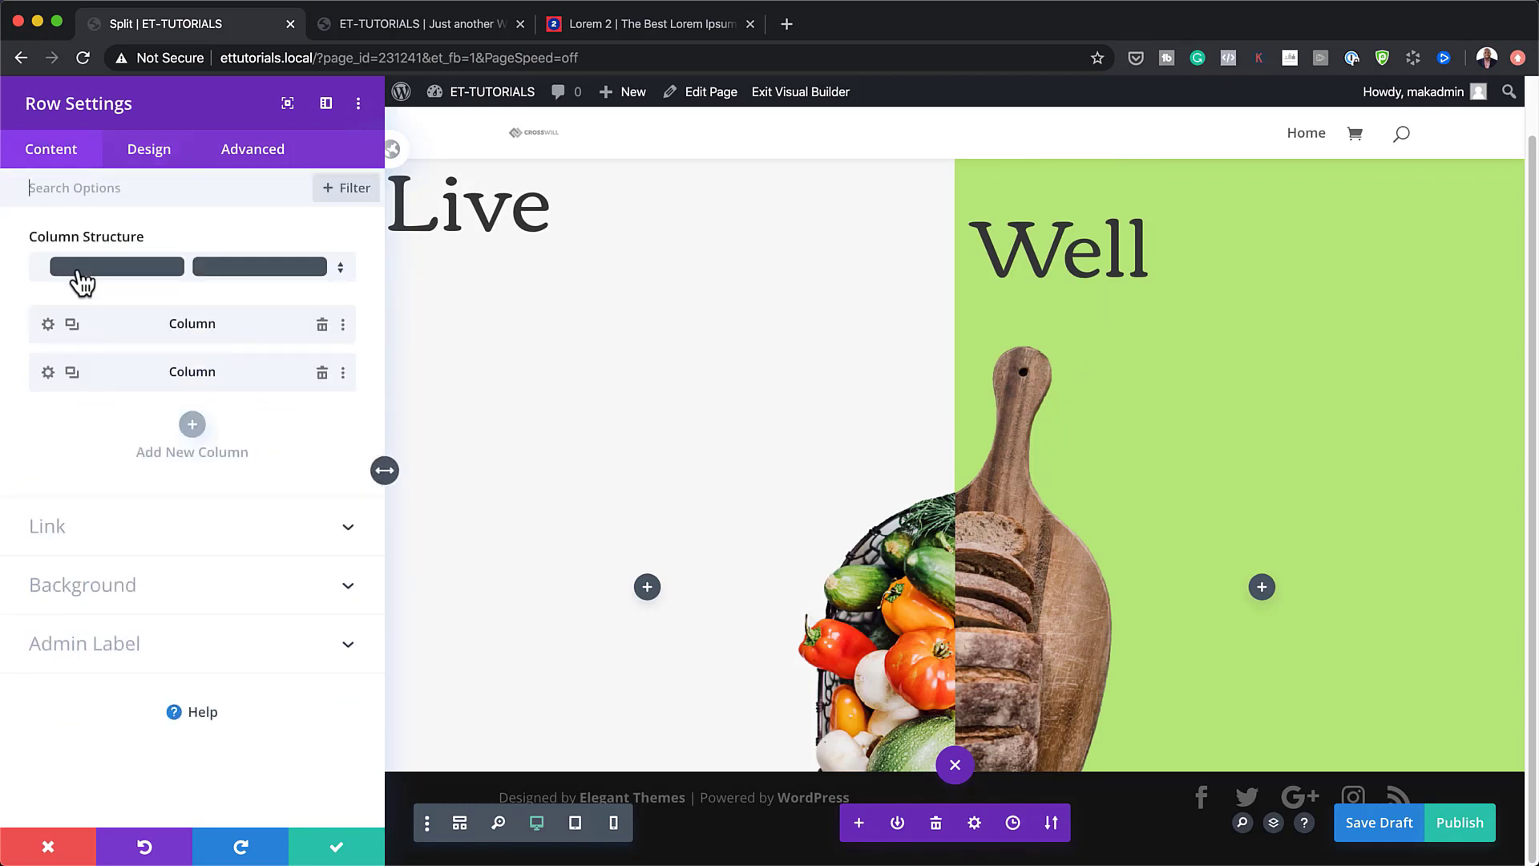
pyautogui.click(48, 324)
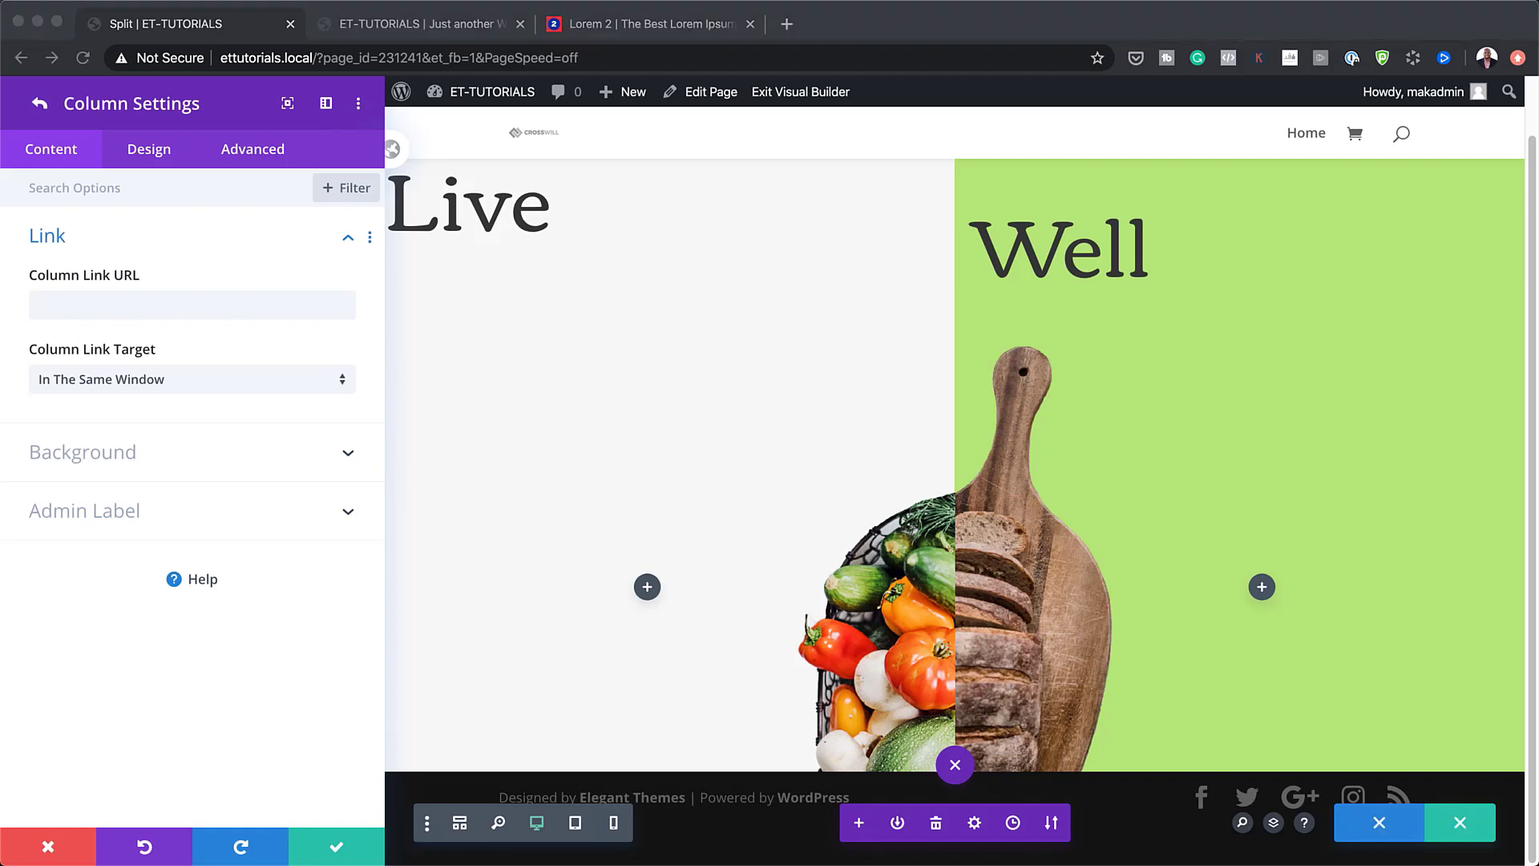
pyautogui.click(150, 152)
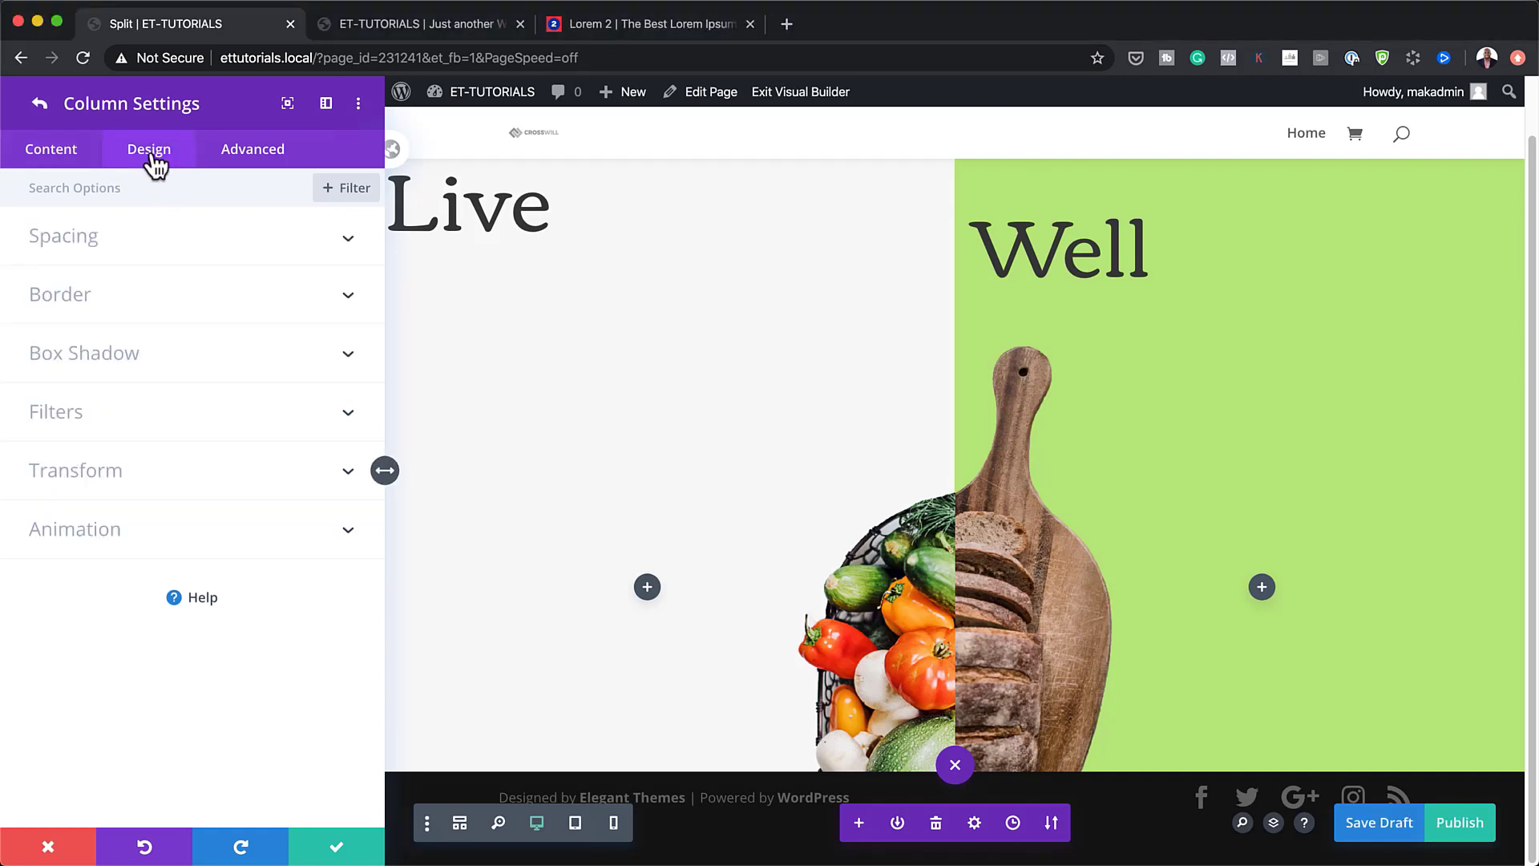
pyautogui.click(79, 244)
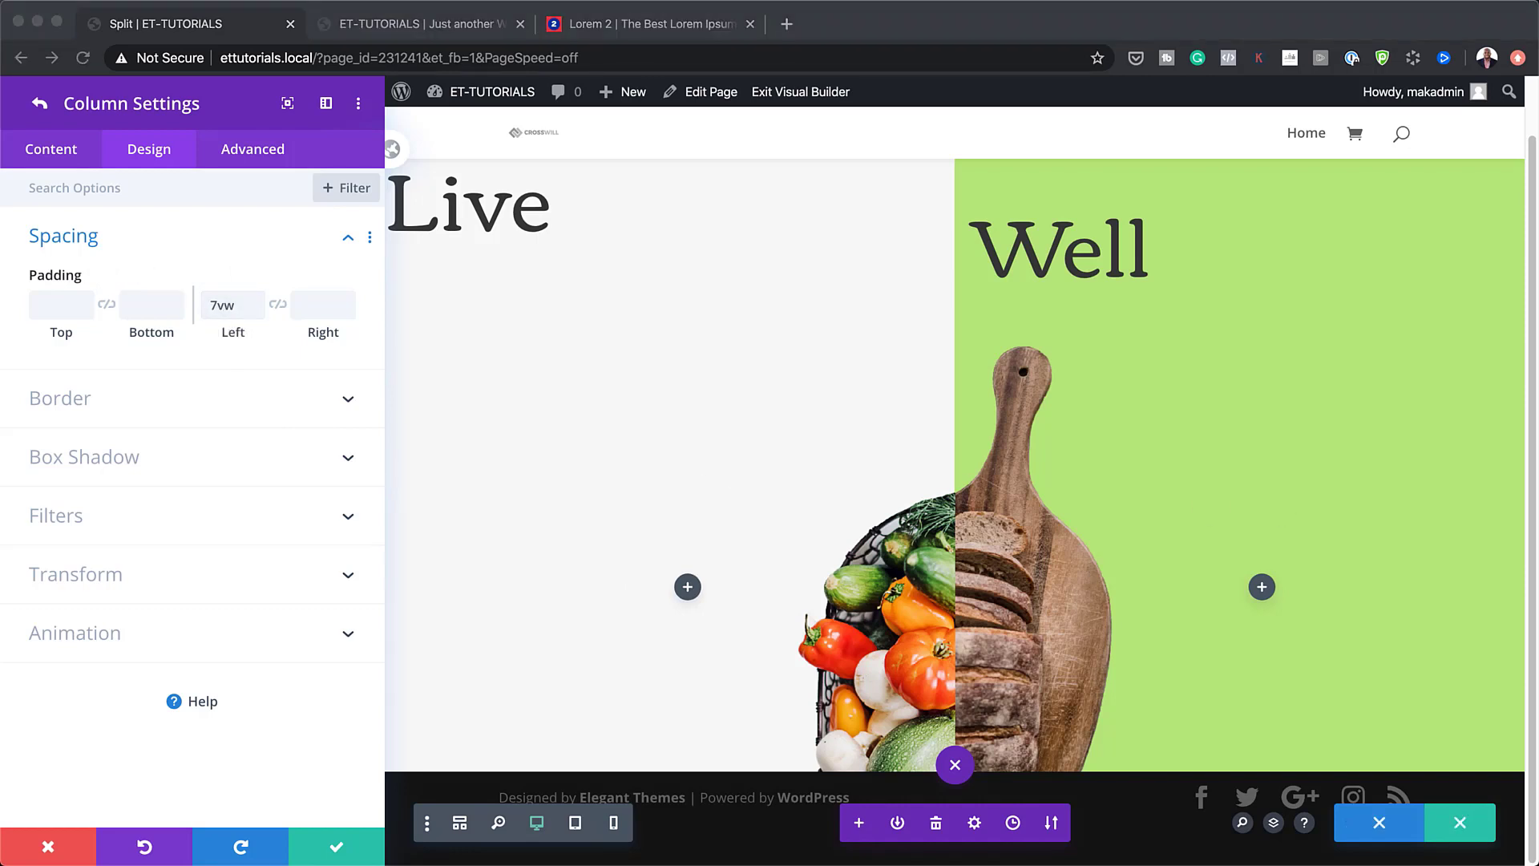
pyautogui.click(321, 306)
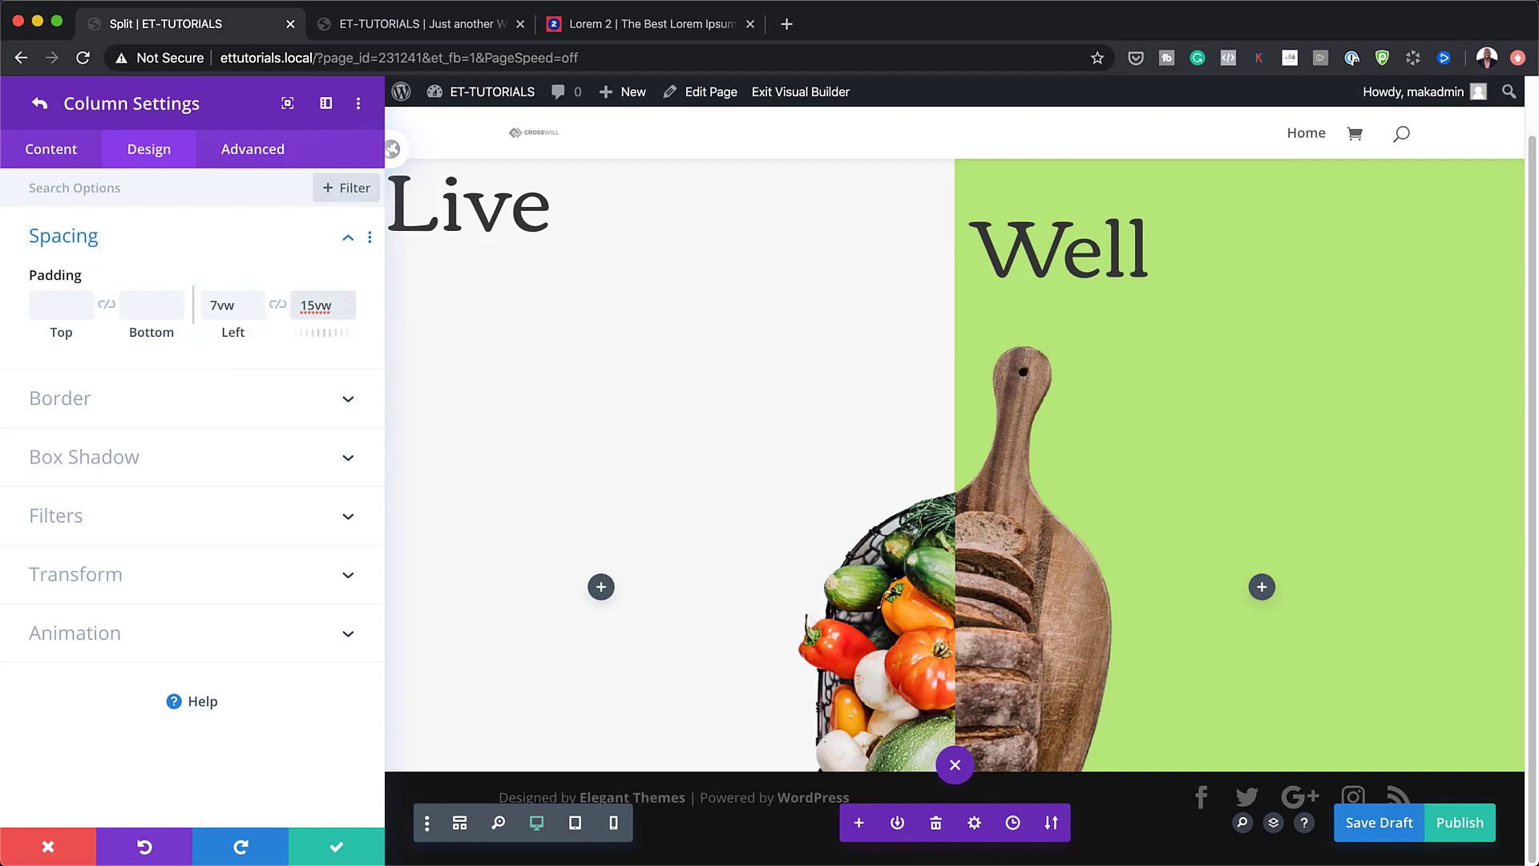
pyautogui.click(40, 113)
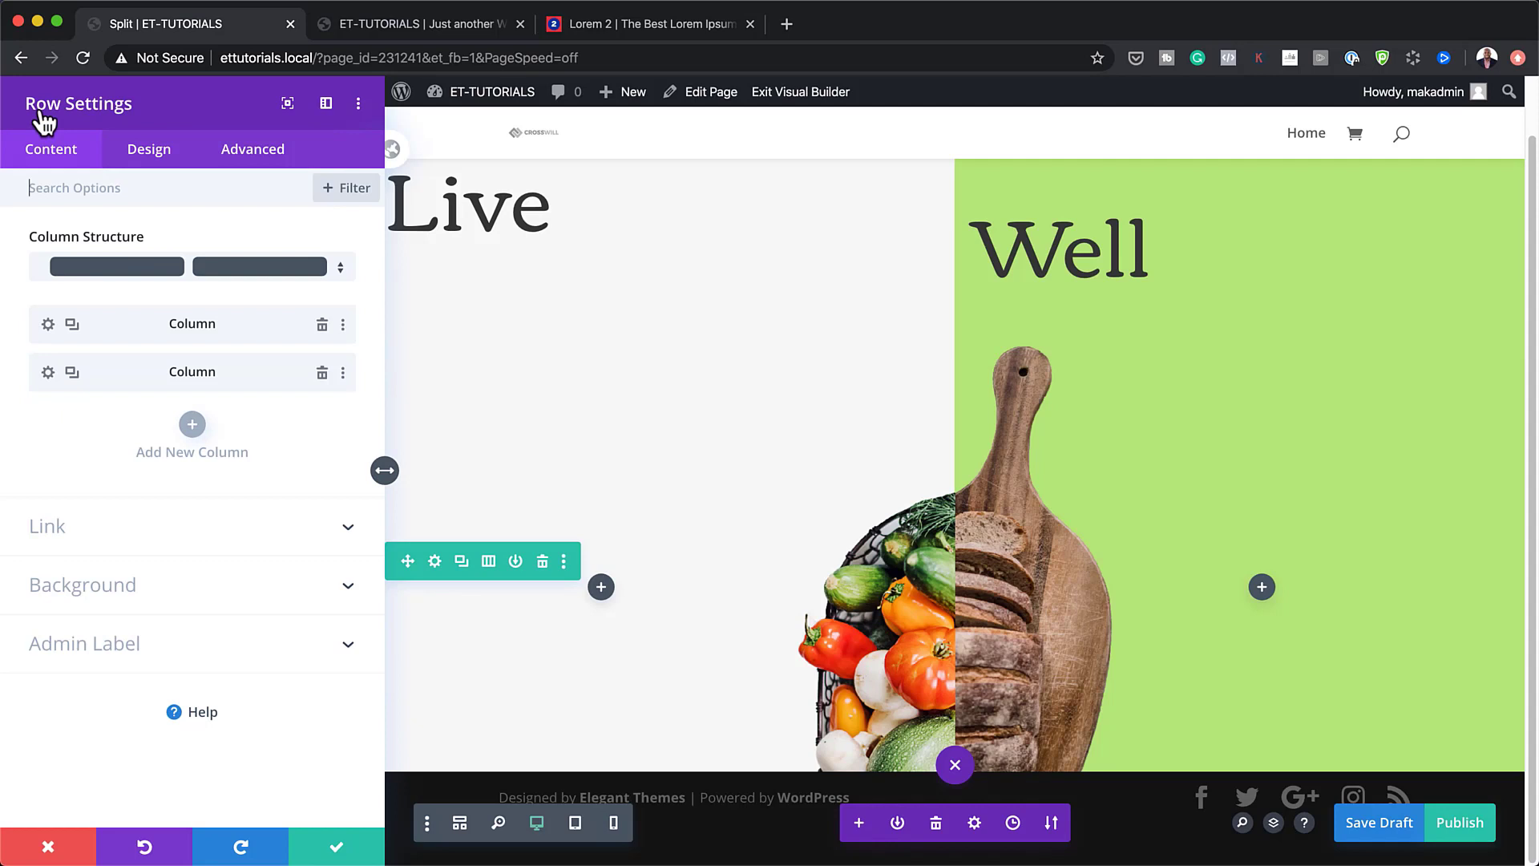
# Give the row's second column 15vw of left padding and 7vw of right padding, and save the row settings.
pyautogui.click(48, 370)
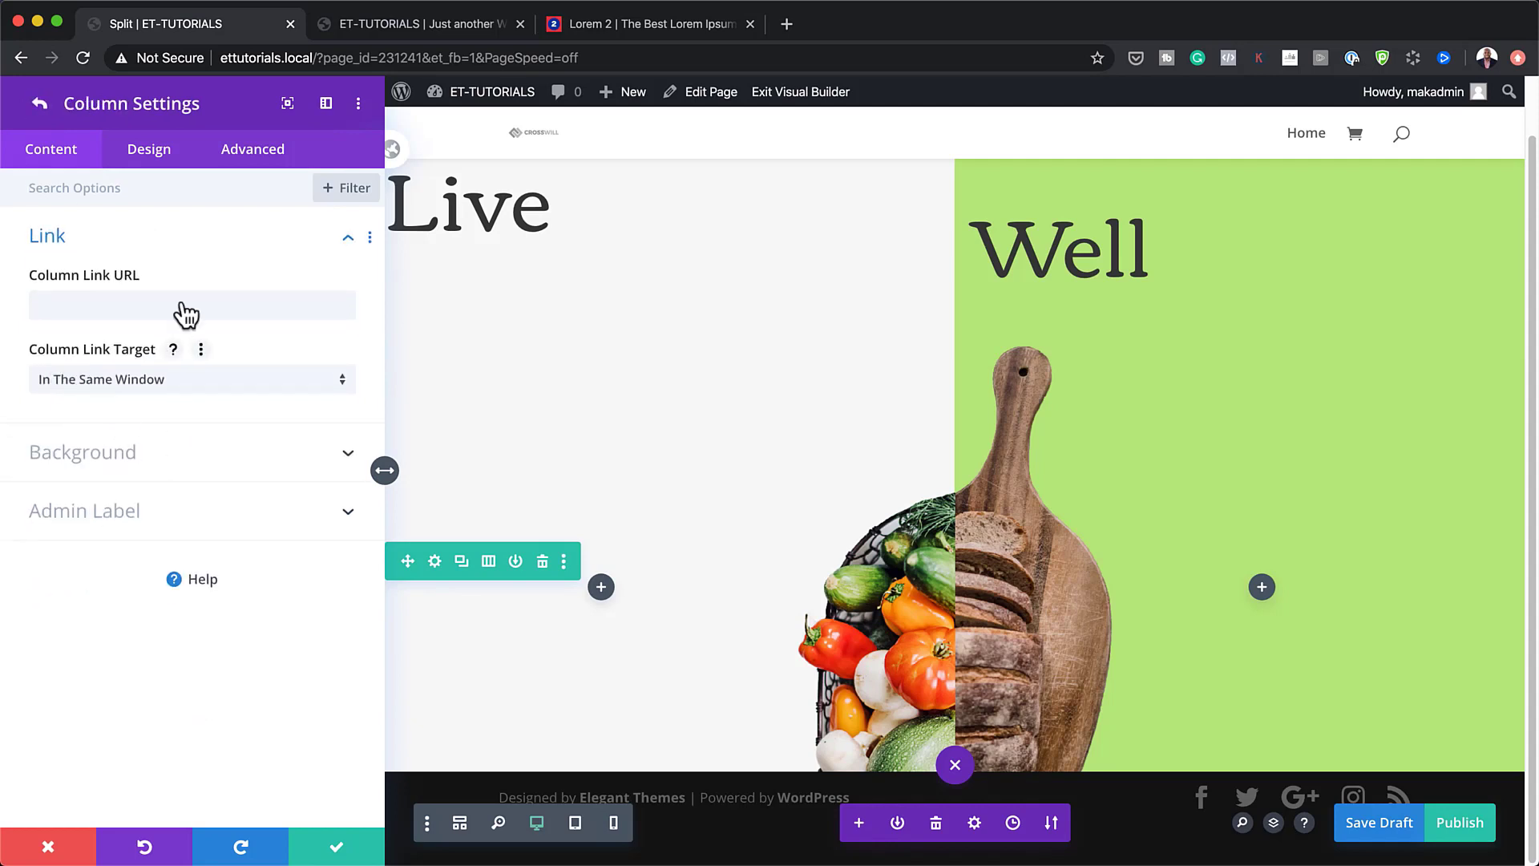
pyautogui.click(161, 156)
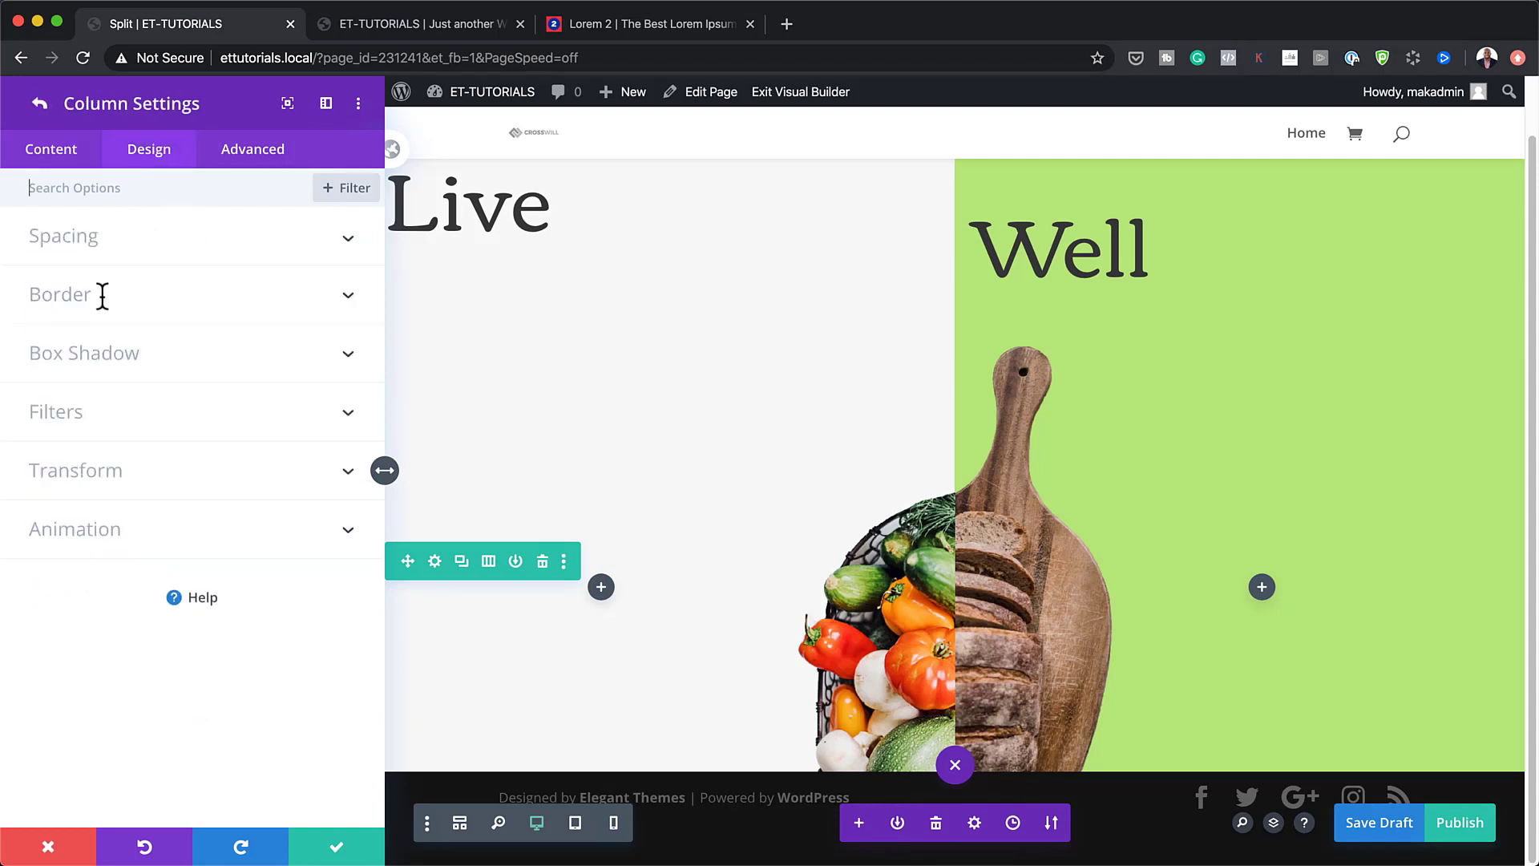
pyautogui.click(90, 237)
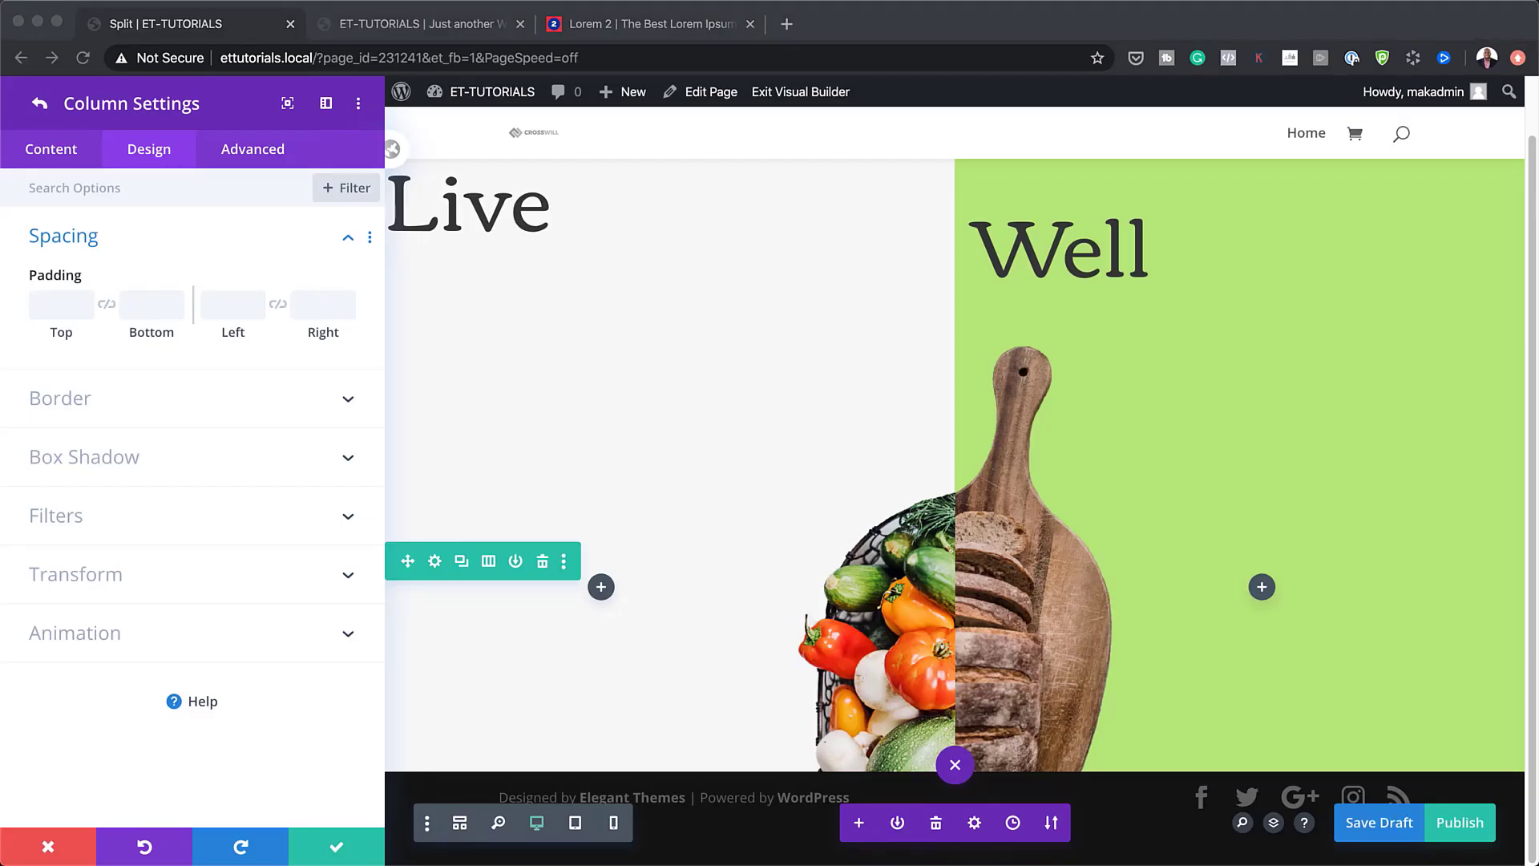
pyautogui.click(232, 305)
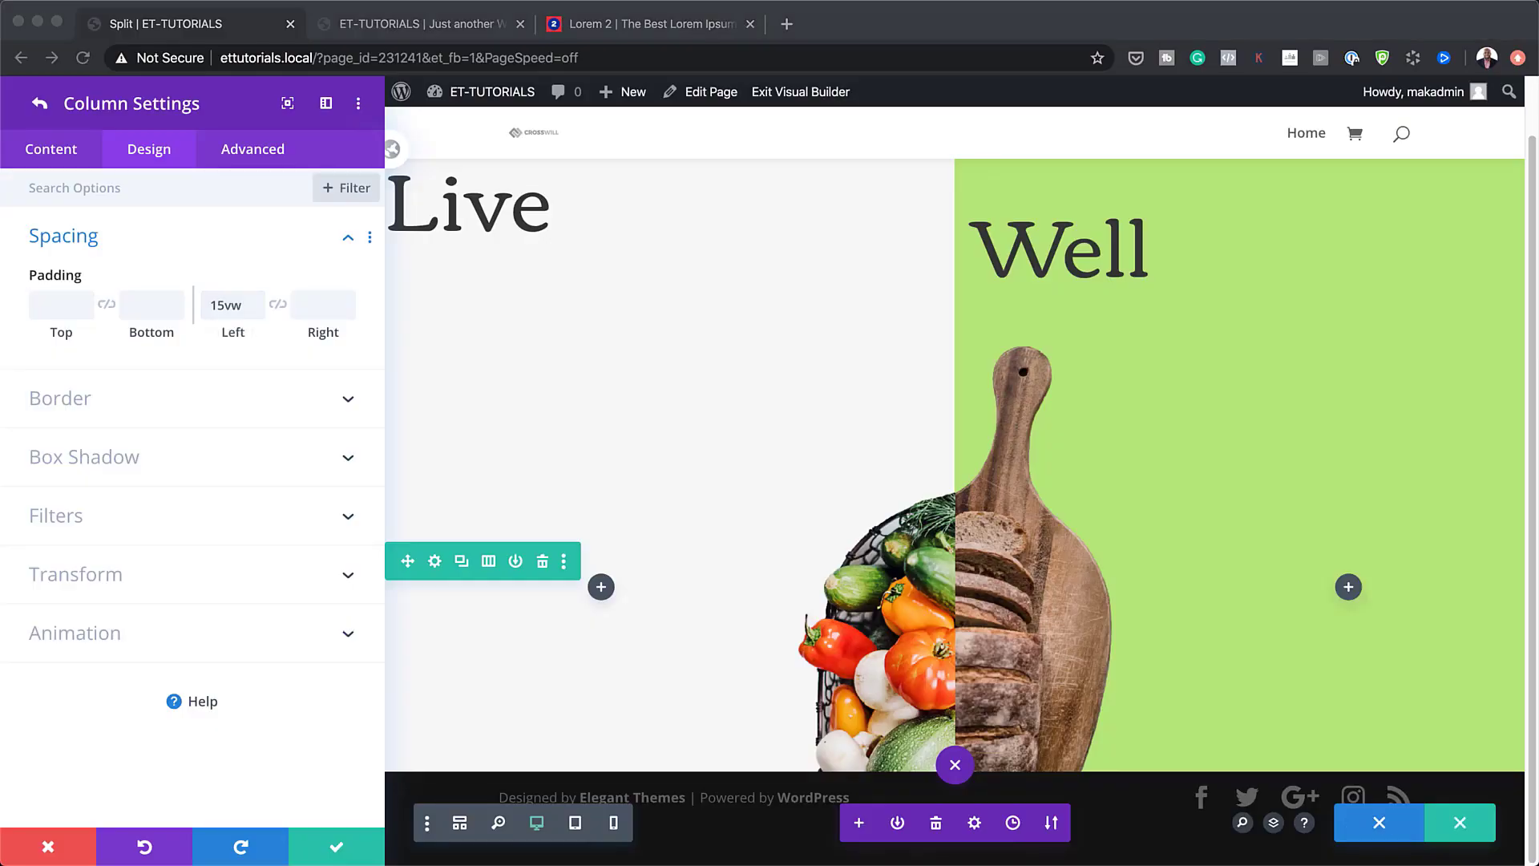
pyautogui.click(312, 314)
pyautogui.click(316, 307)
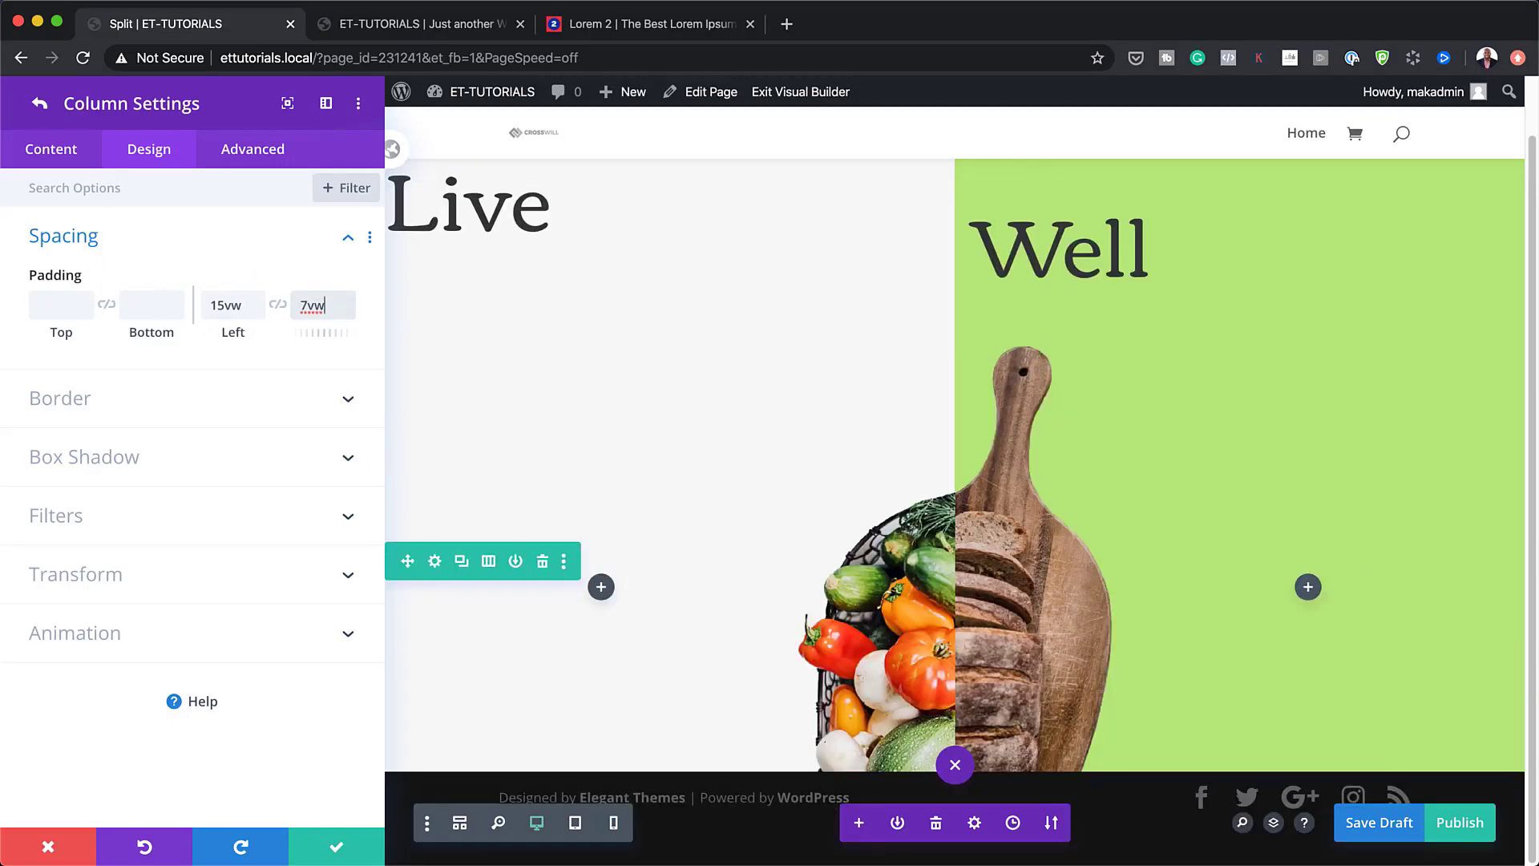
pyautogui.click(337, 852)
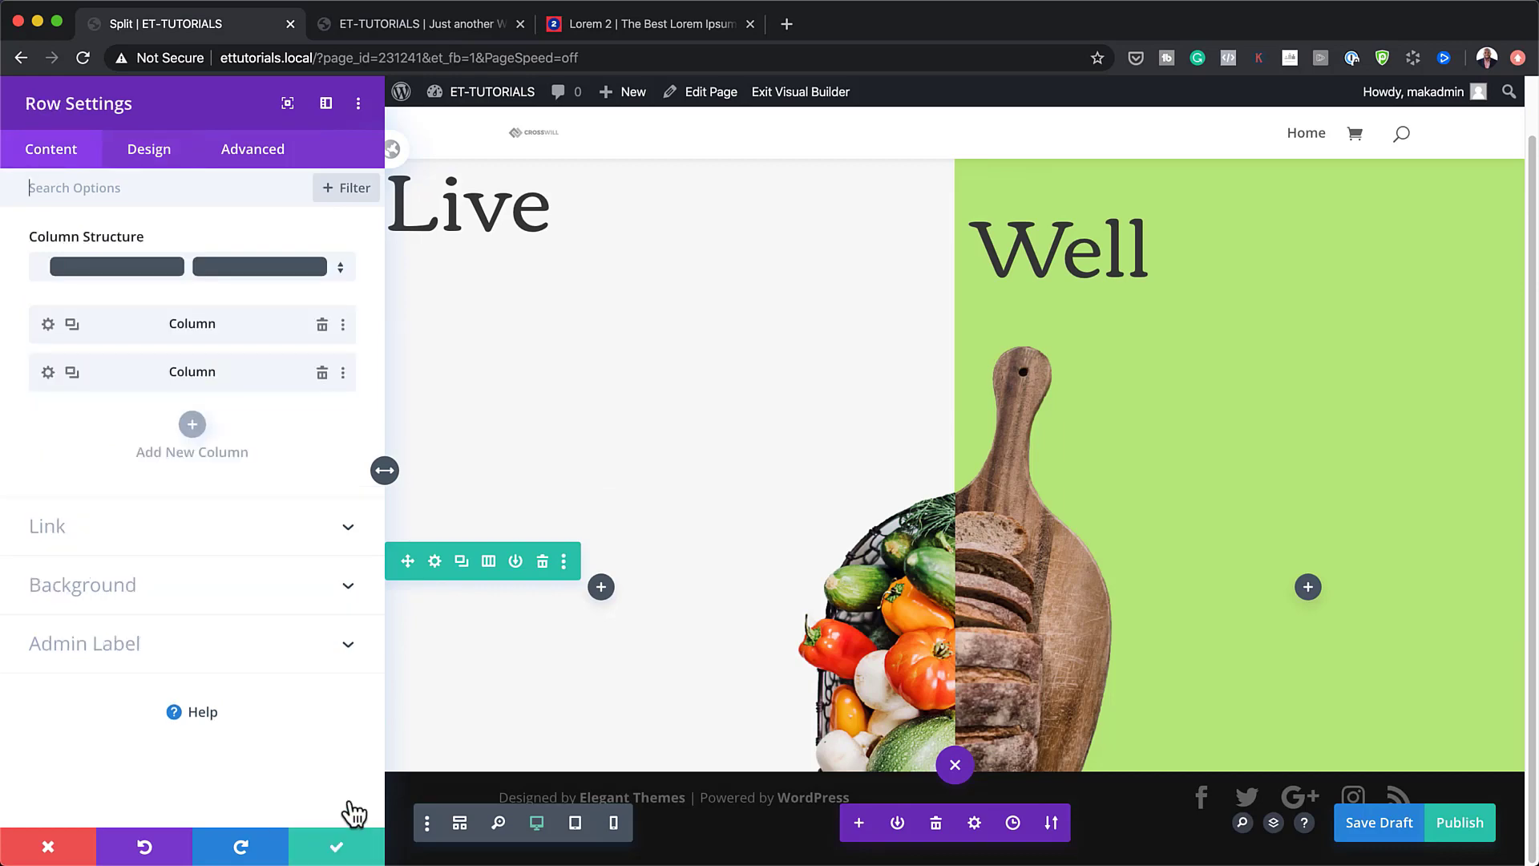
pyautogui.click(333, 844)
# In wireframe view, add a Text module reading "Organic Produce" to the first column of the third row.
pyautogui.scroll(-5, 660, 608)
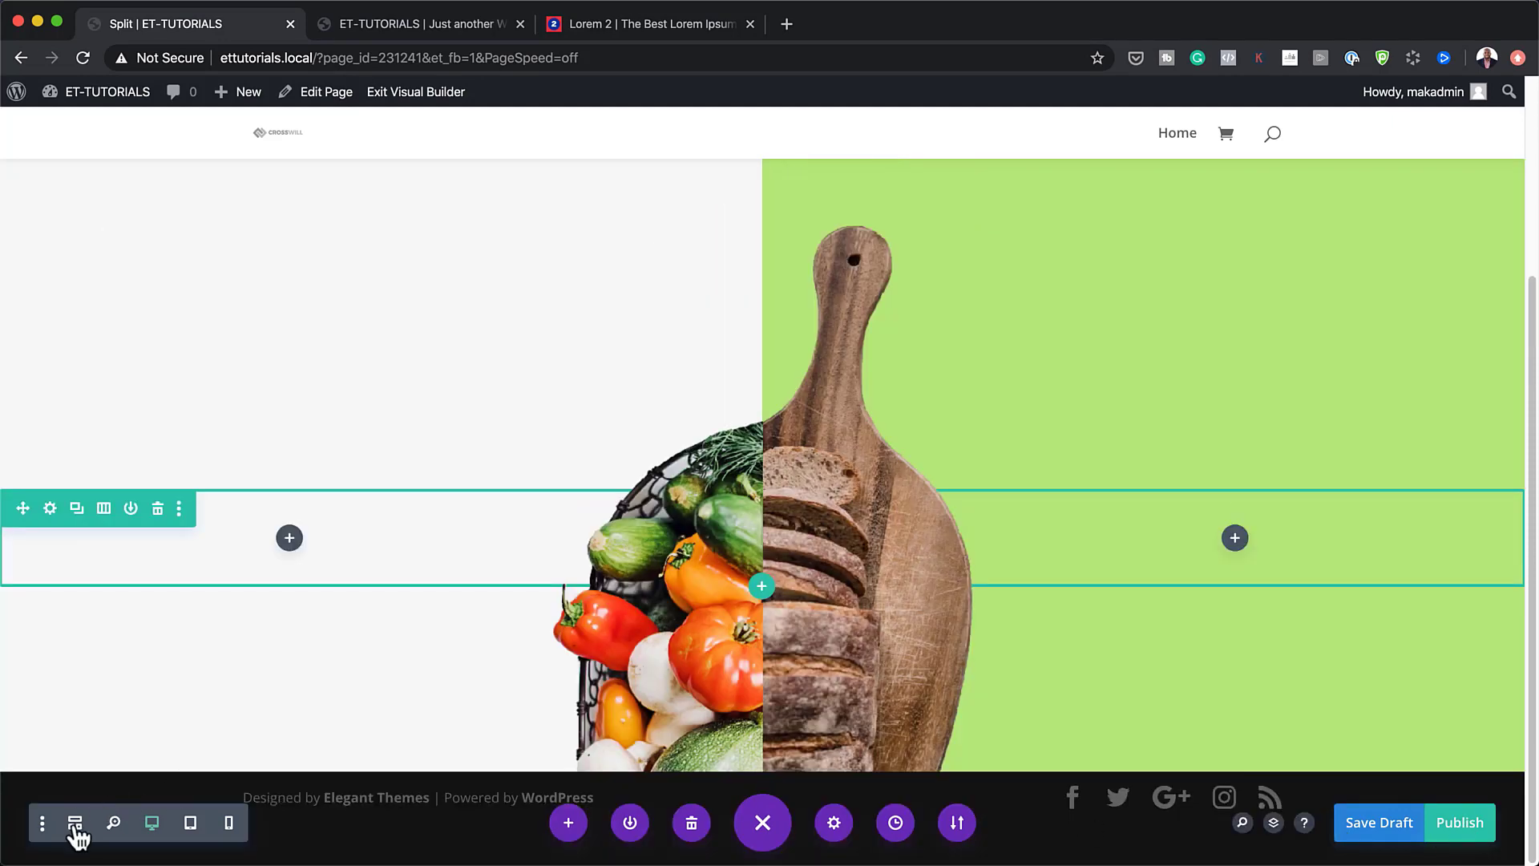
pyautogui.click(75, 823)
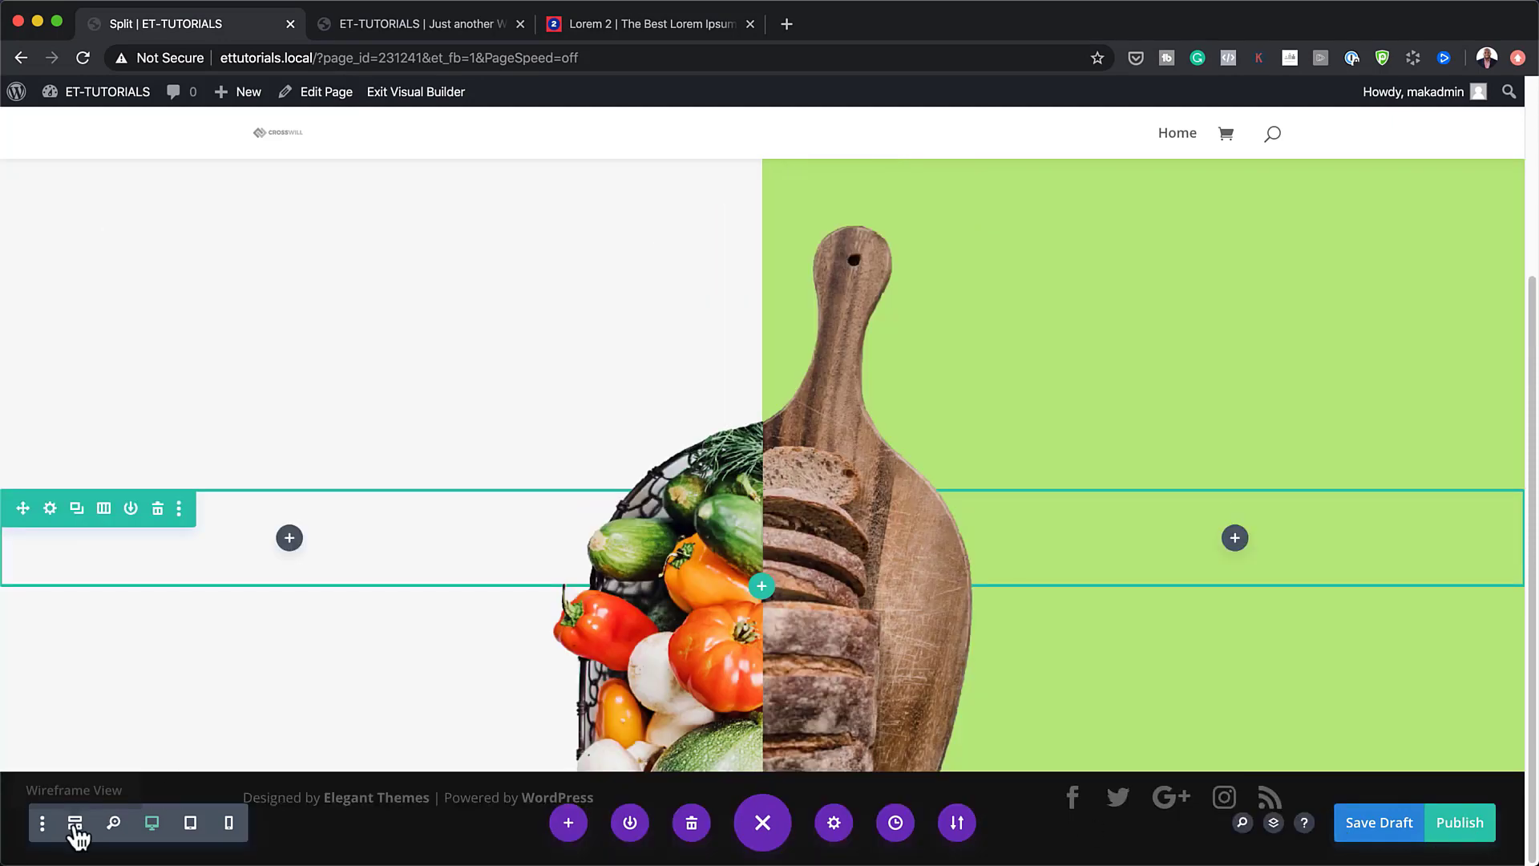
pyautogui.click(530, 709)
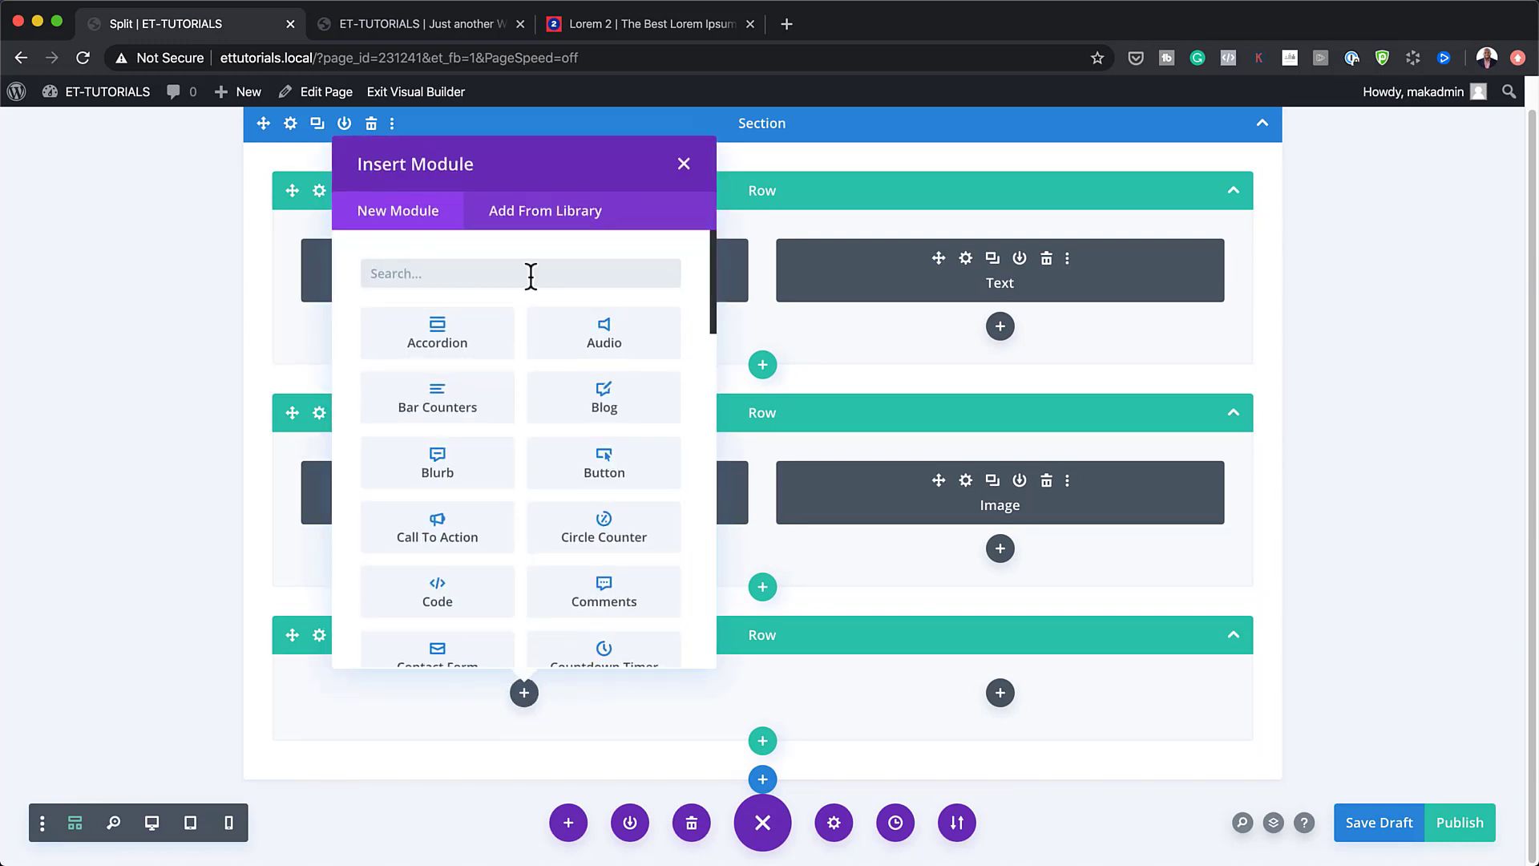
pyautogui.write('text')
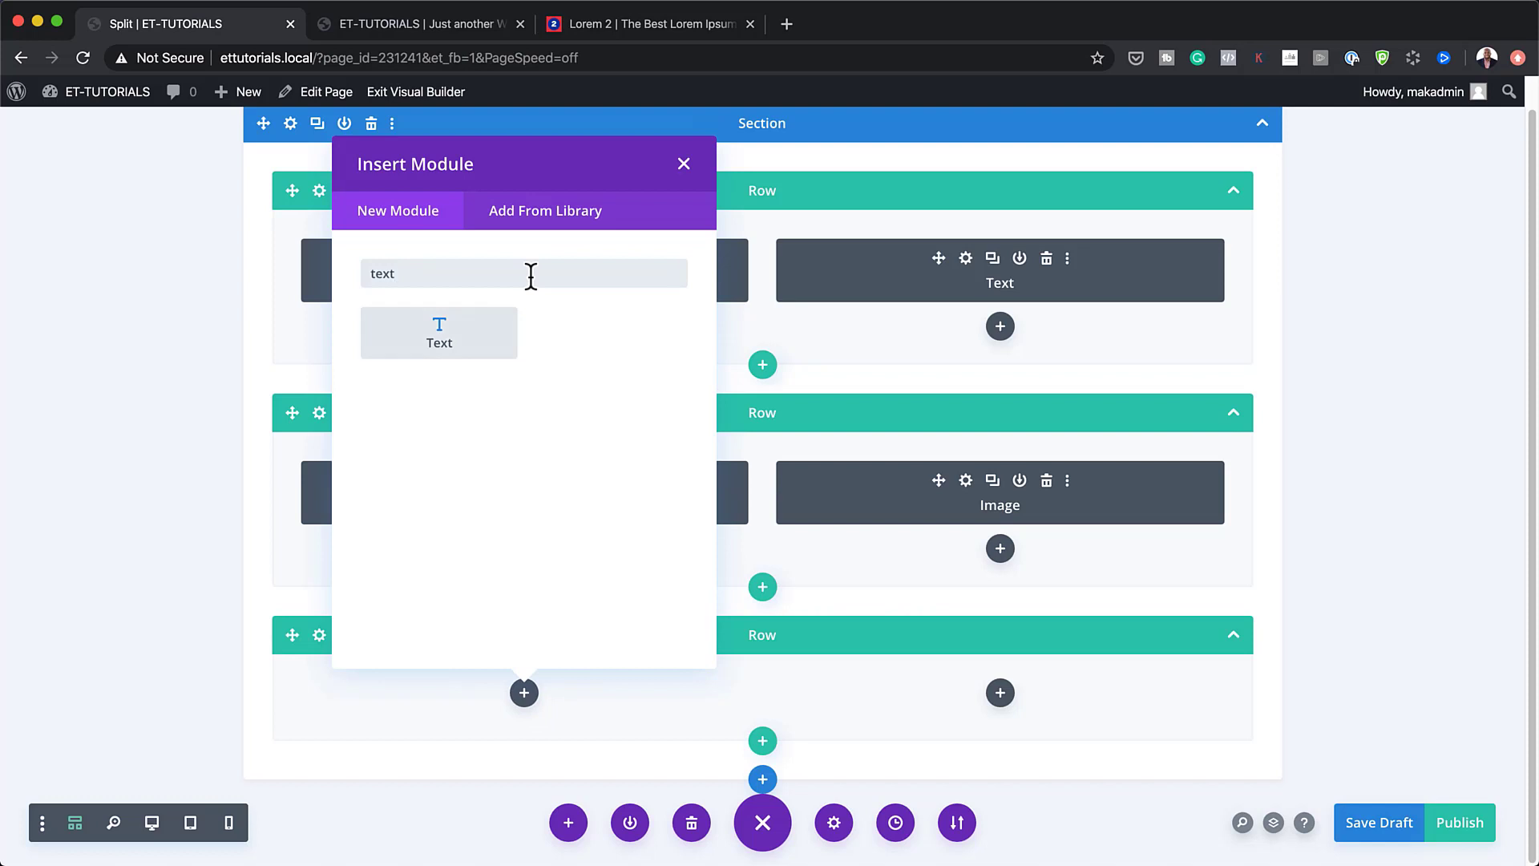
pyautogui.click(474, 343)
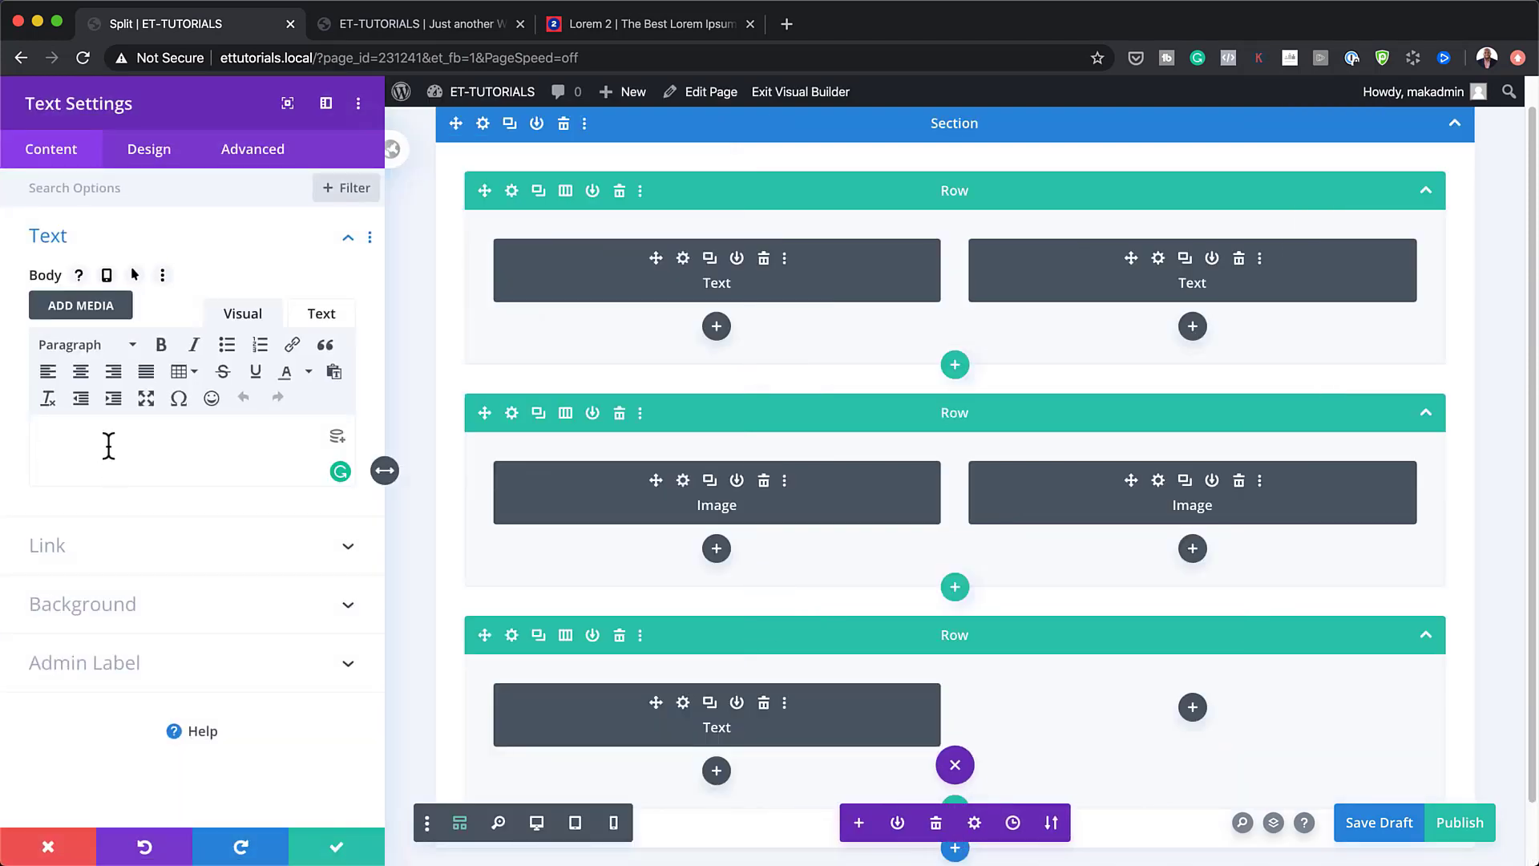
pyautogui.write('Organic Produce')
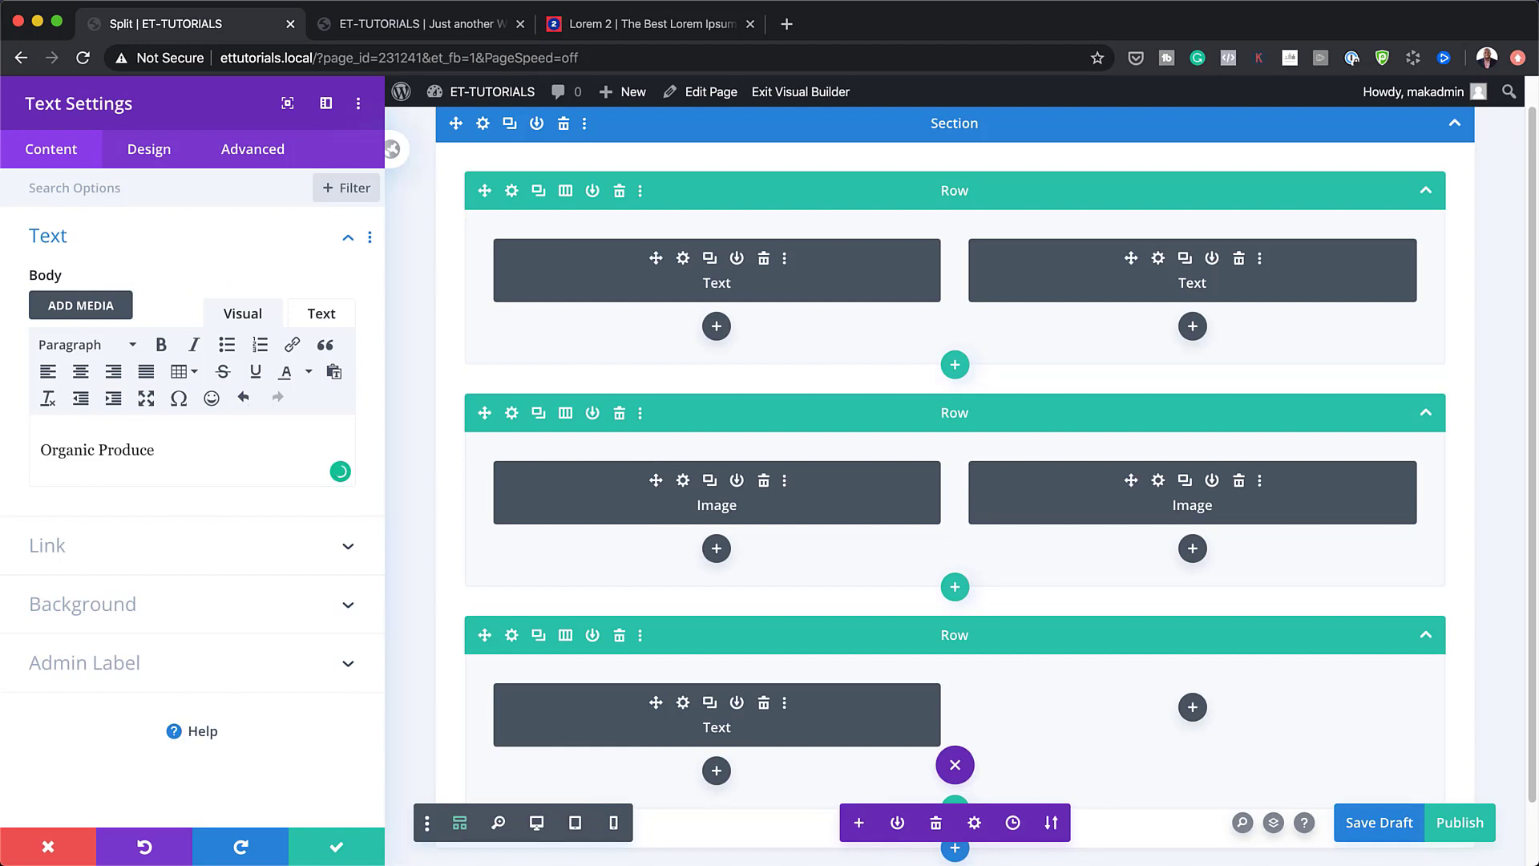
pyautogui.press('super+Tab')
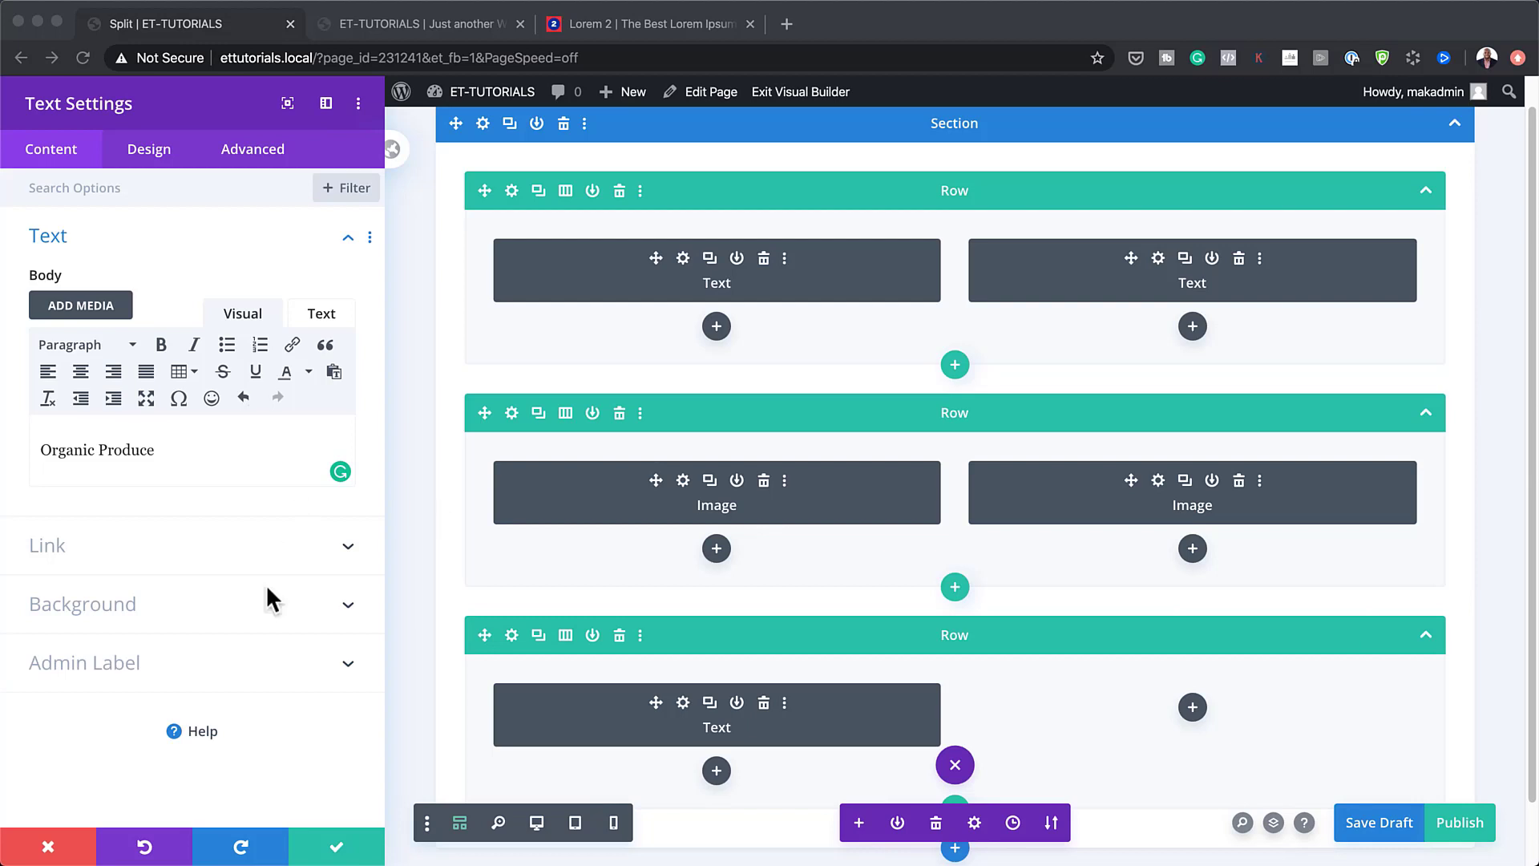
# Return to the desktop view and format the "Organic Produce" text as Heading 3.
pyautogui.click(539, 824)
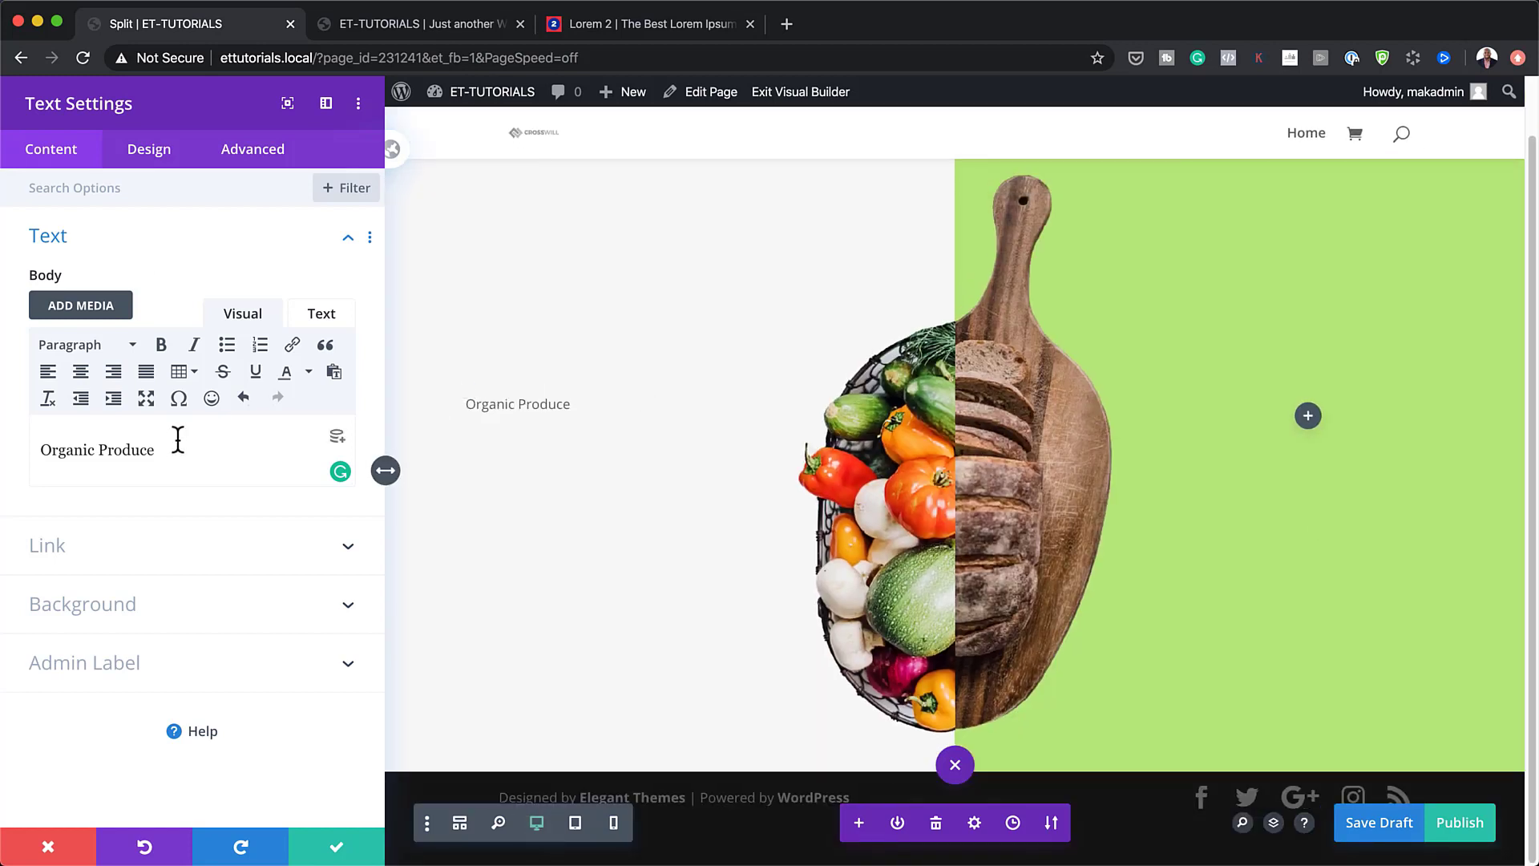
pyautogui.moveTo(172, 450); pyautogui.dragTo(3, 437)
pyautogui.click(61, 345)
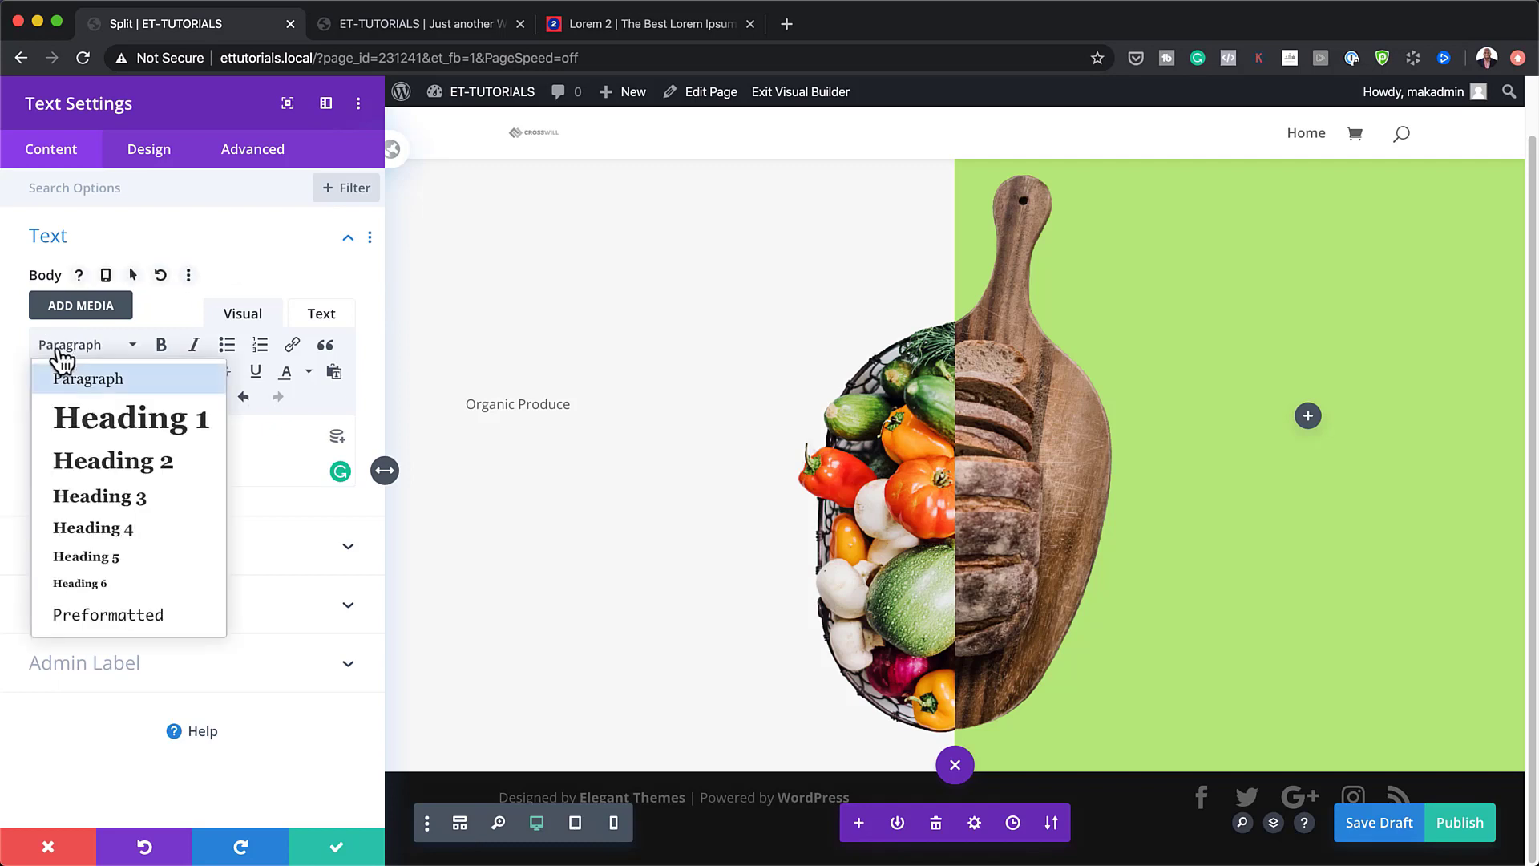
pyautogui.click(115, 497)
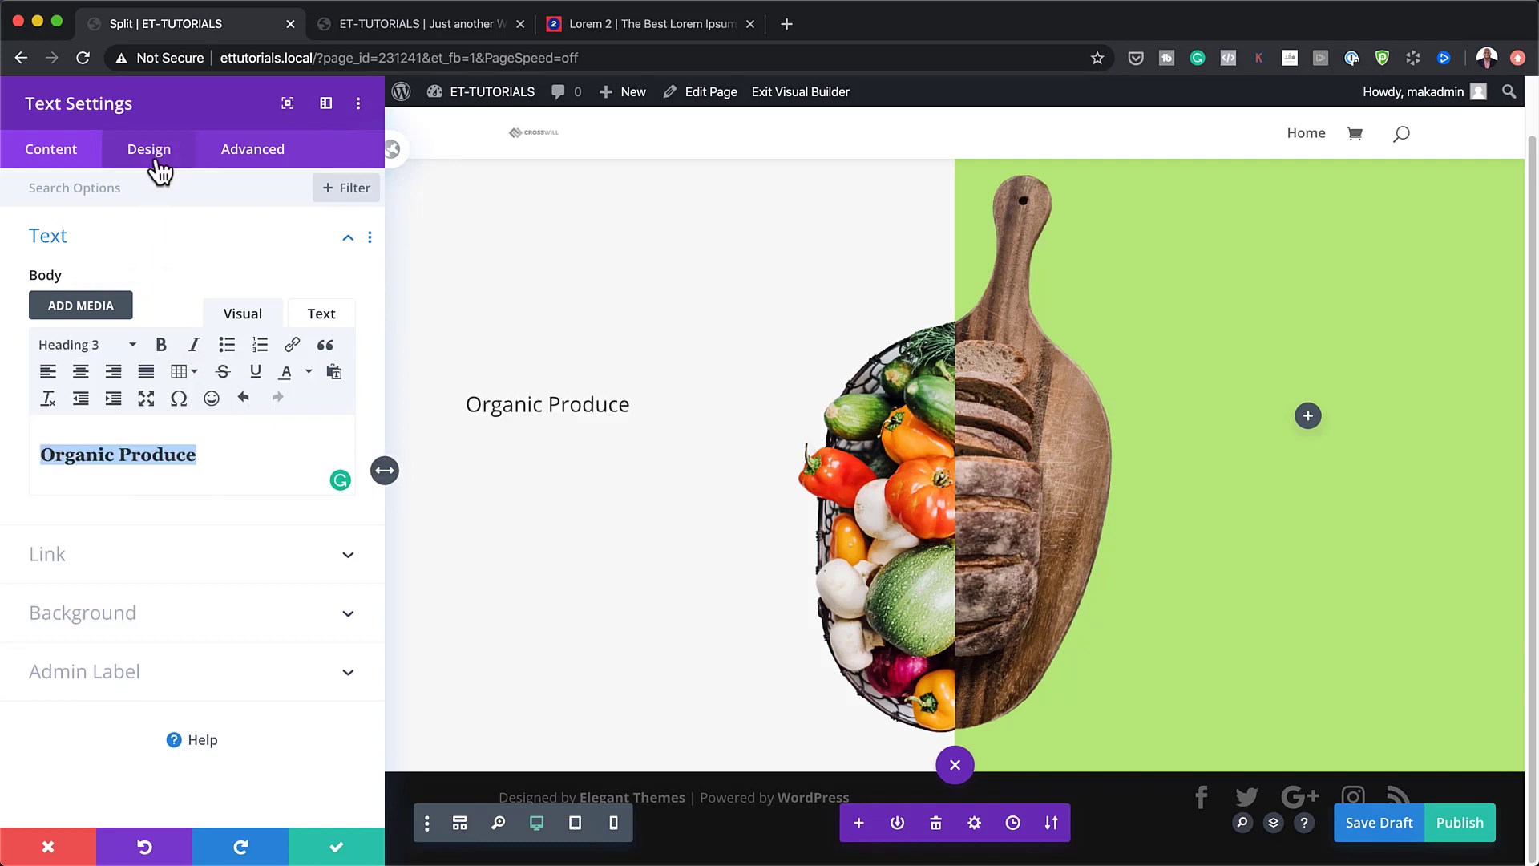
pyautogui.click(160, 171)
pyautogui.click(138, 305)
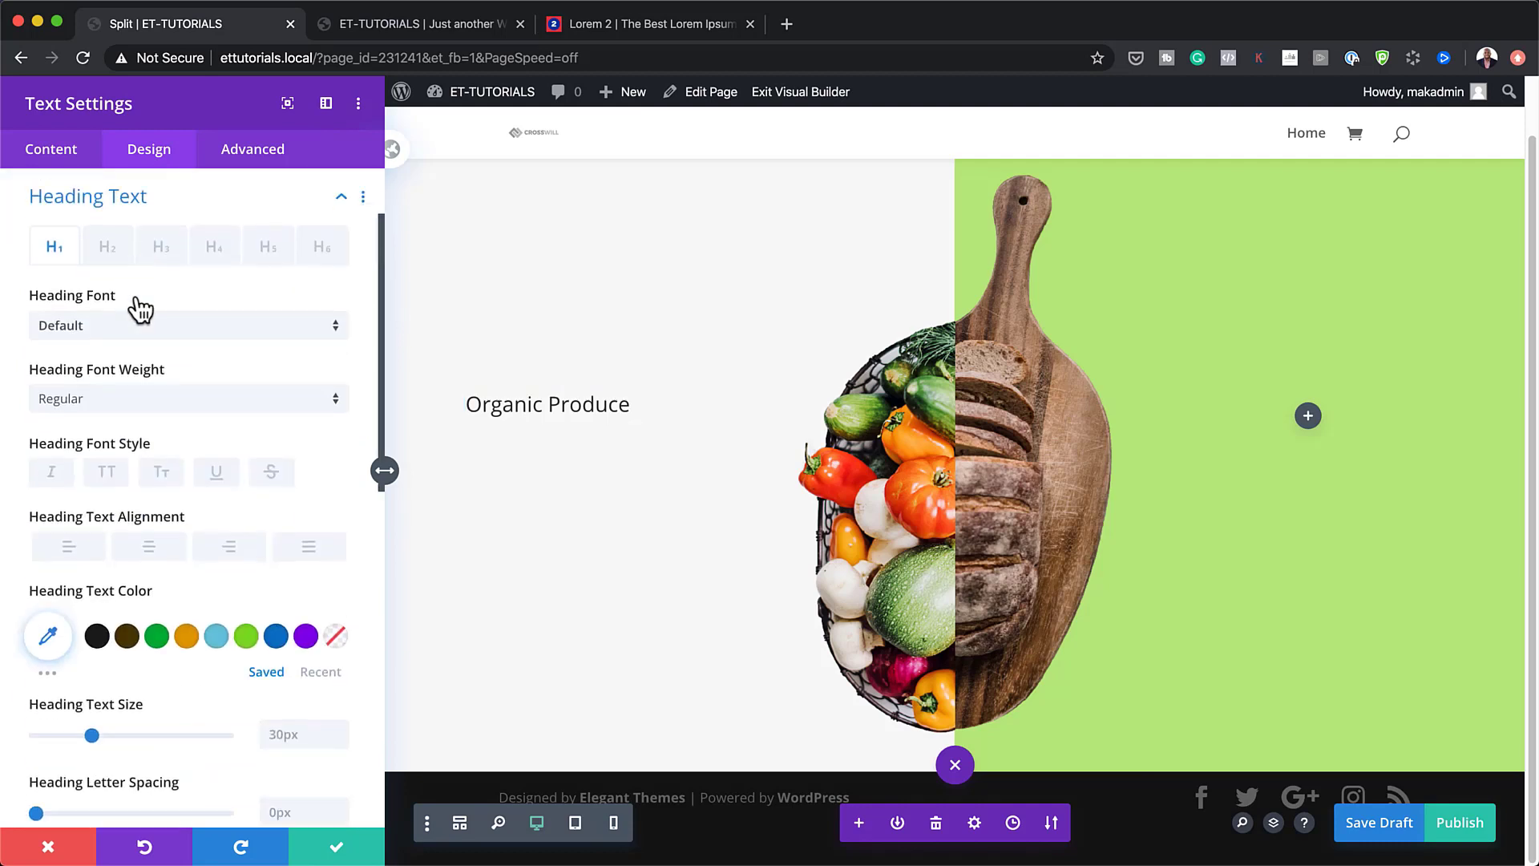
pyautogui.click(151, 258)
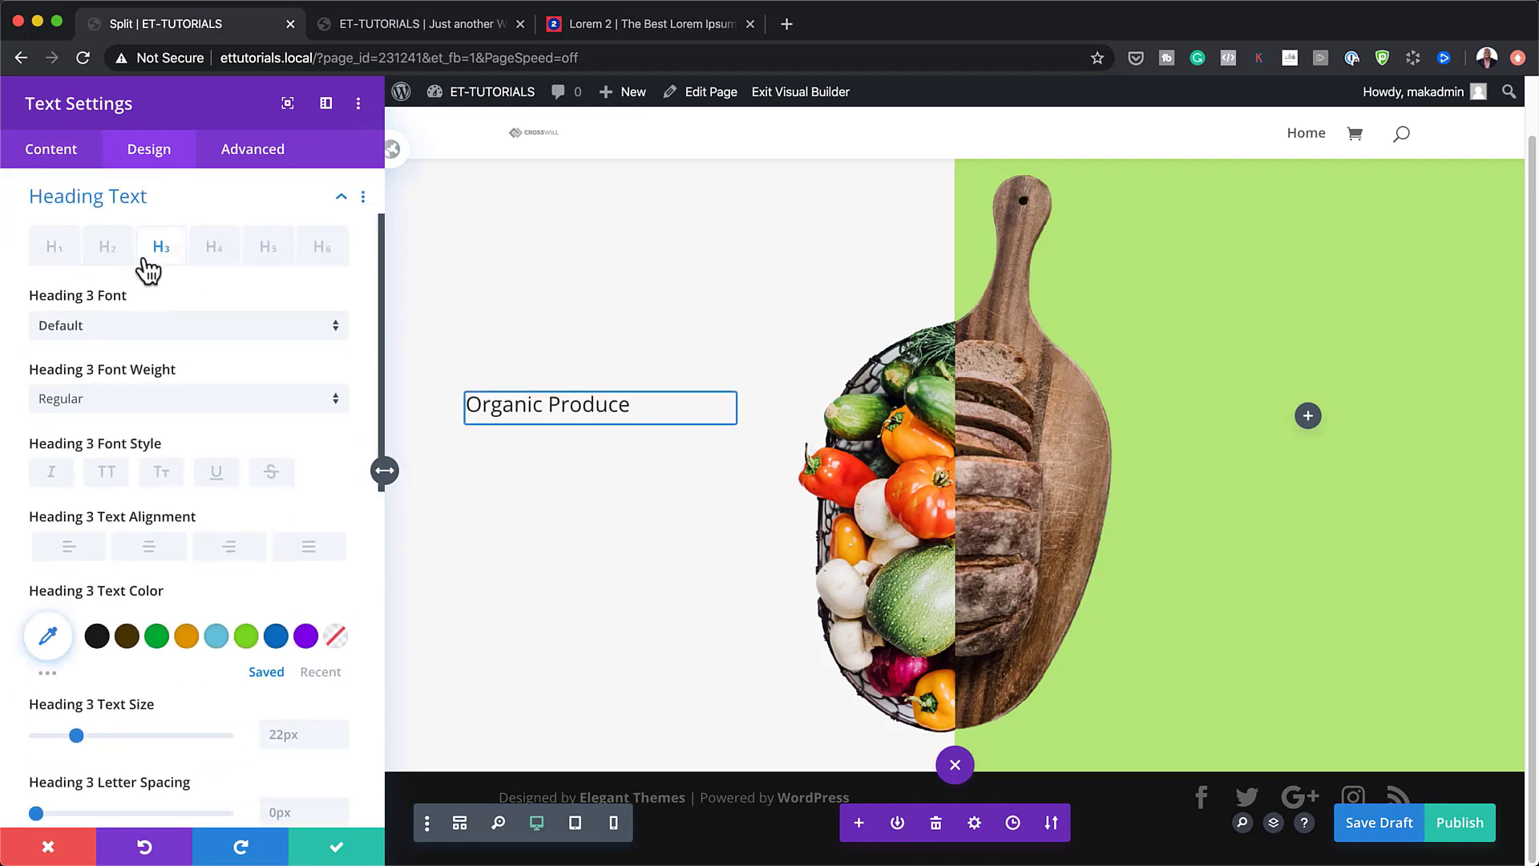
pyautogui.click(49, 637)
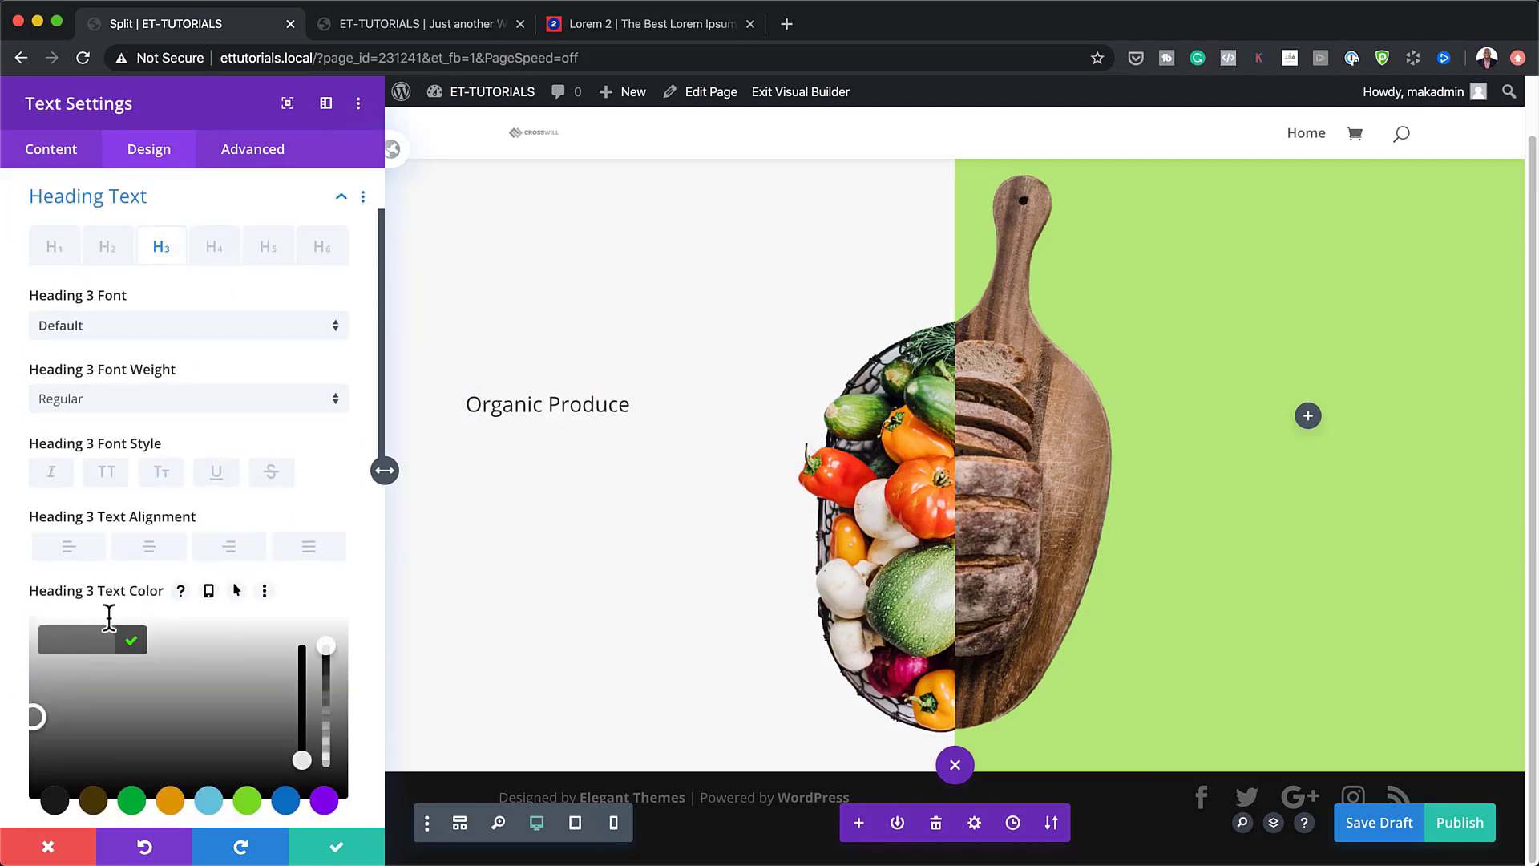
# Give the "Organic Produce" text module a #333333 background color.
pyautogui.click(86, 159)
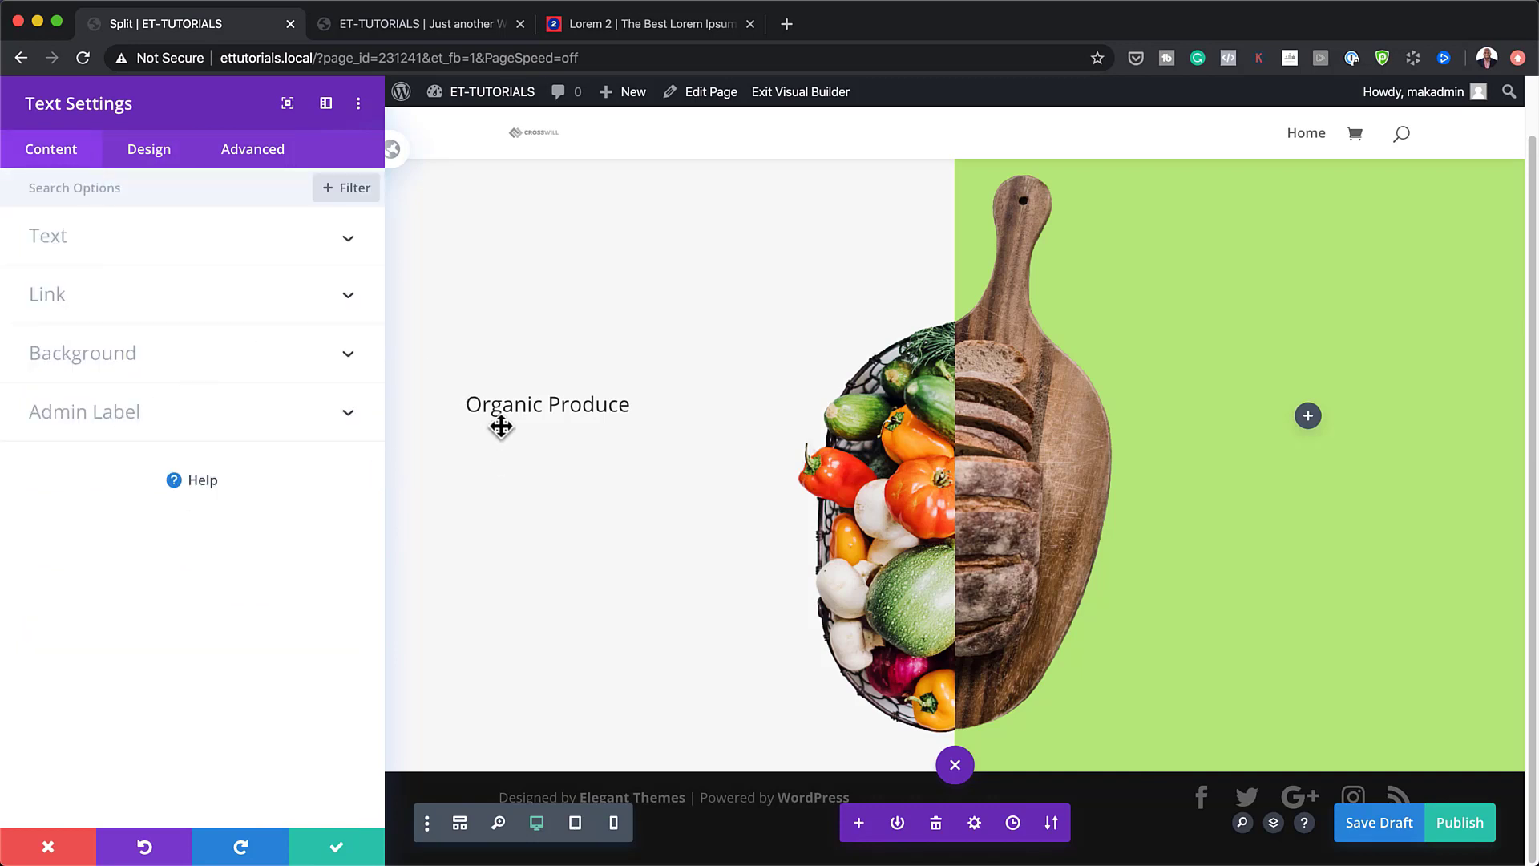
pyautogui.click(86, 355)
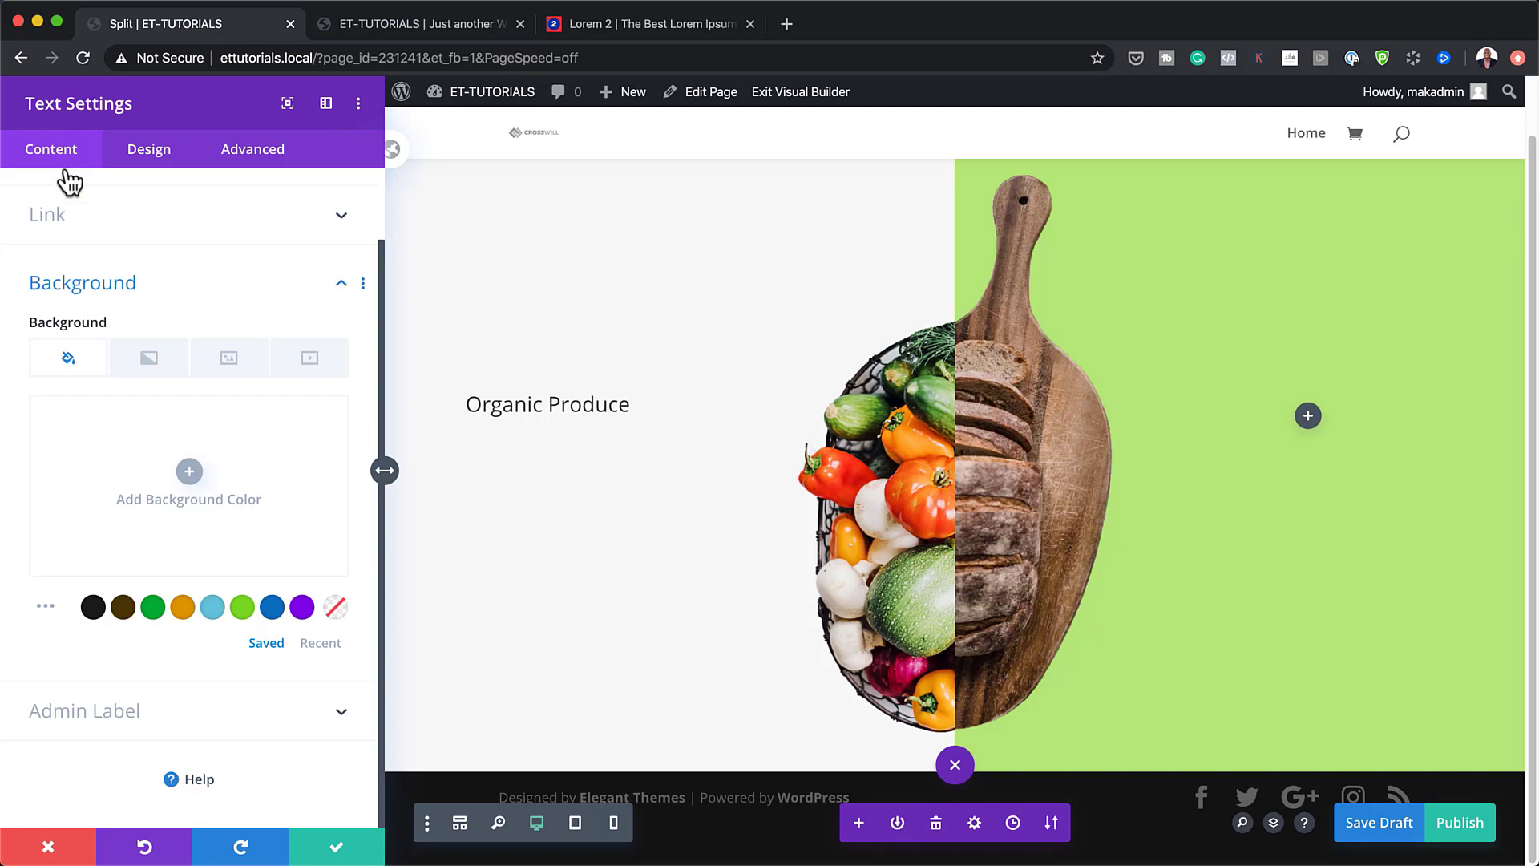
pyautogui.click(191, 472)
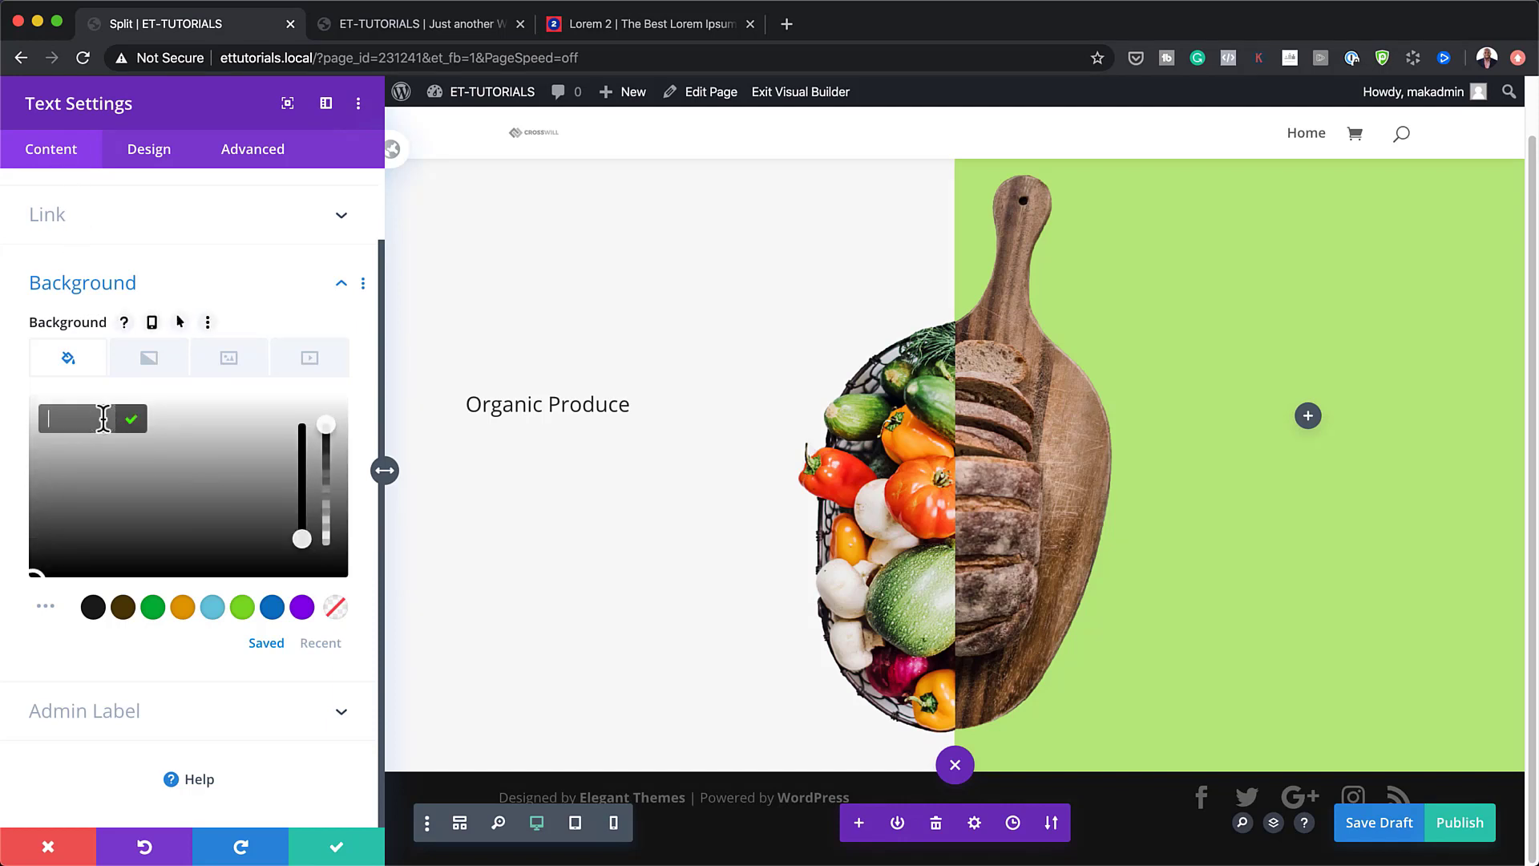
pyautogui.write('#333333')
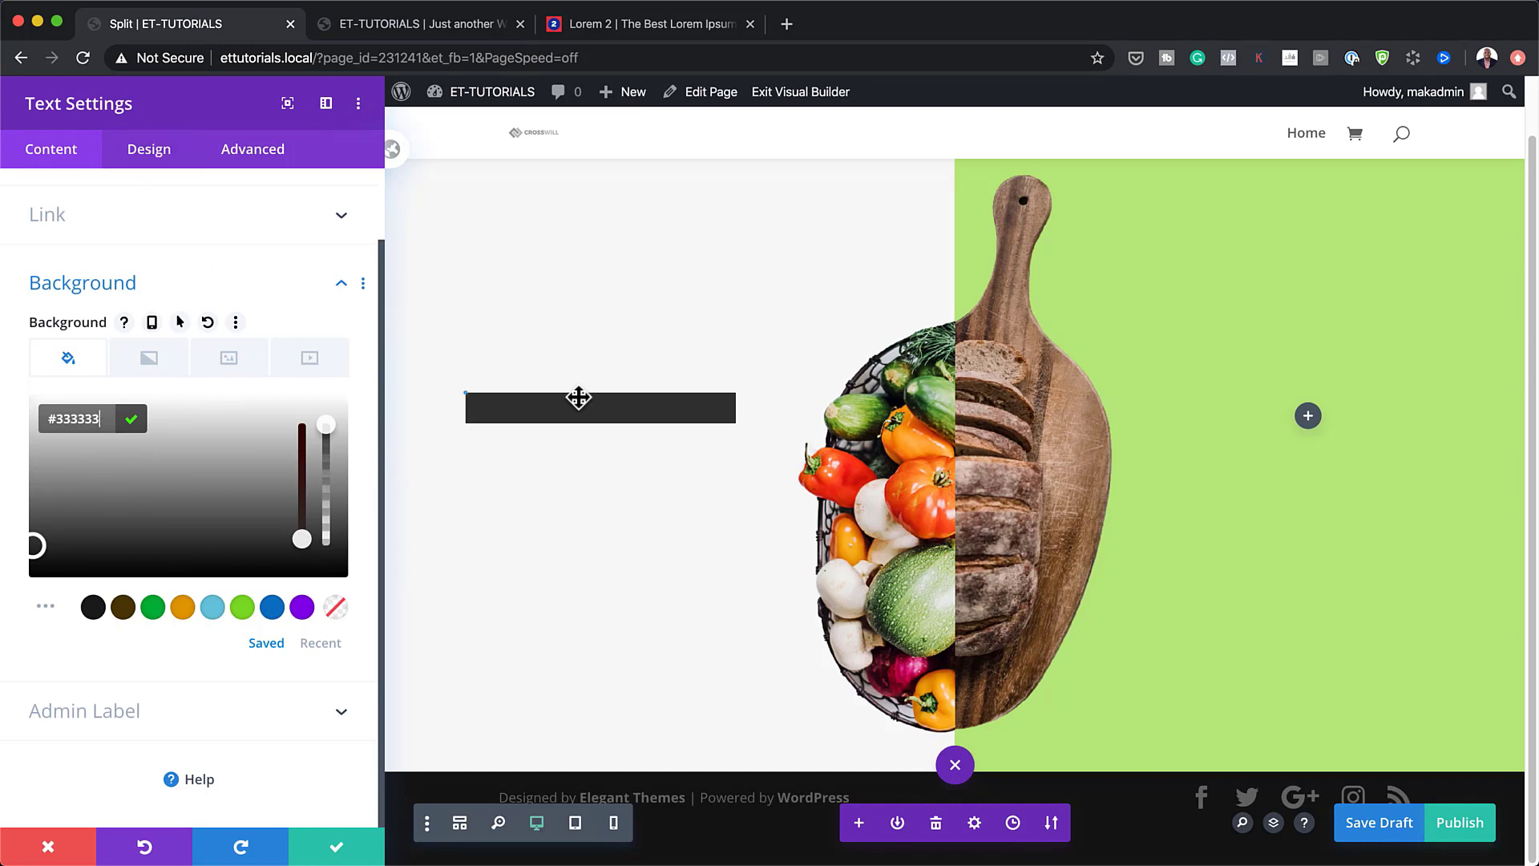
# Set the module's Heading 3 text color to white (#ffffff).
pyautogui.click(166, 154)
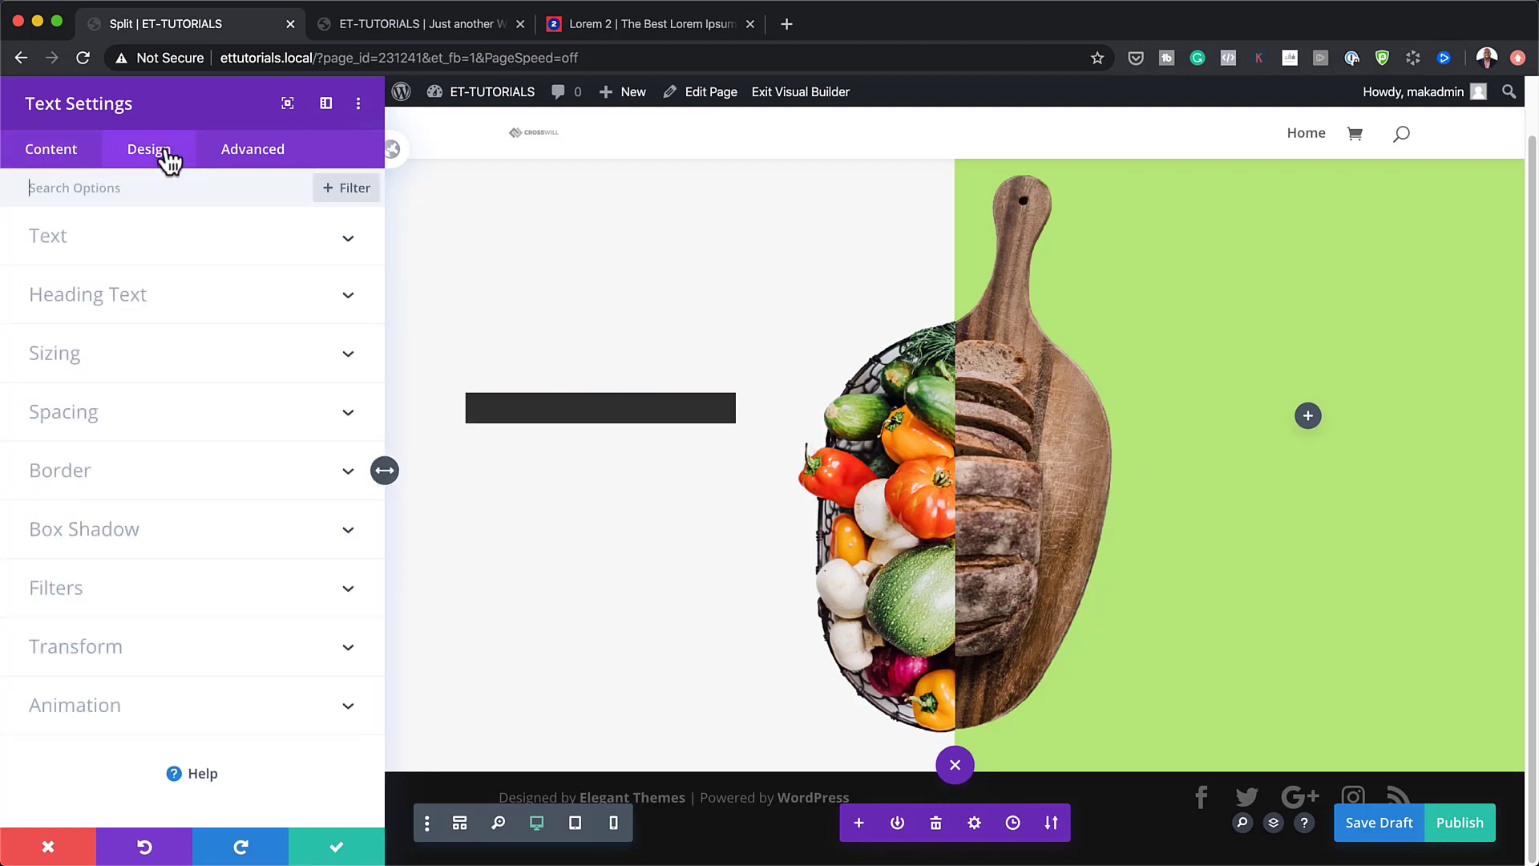
pyautogui.click(128, 300)
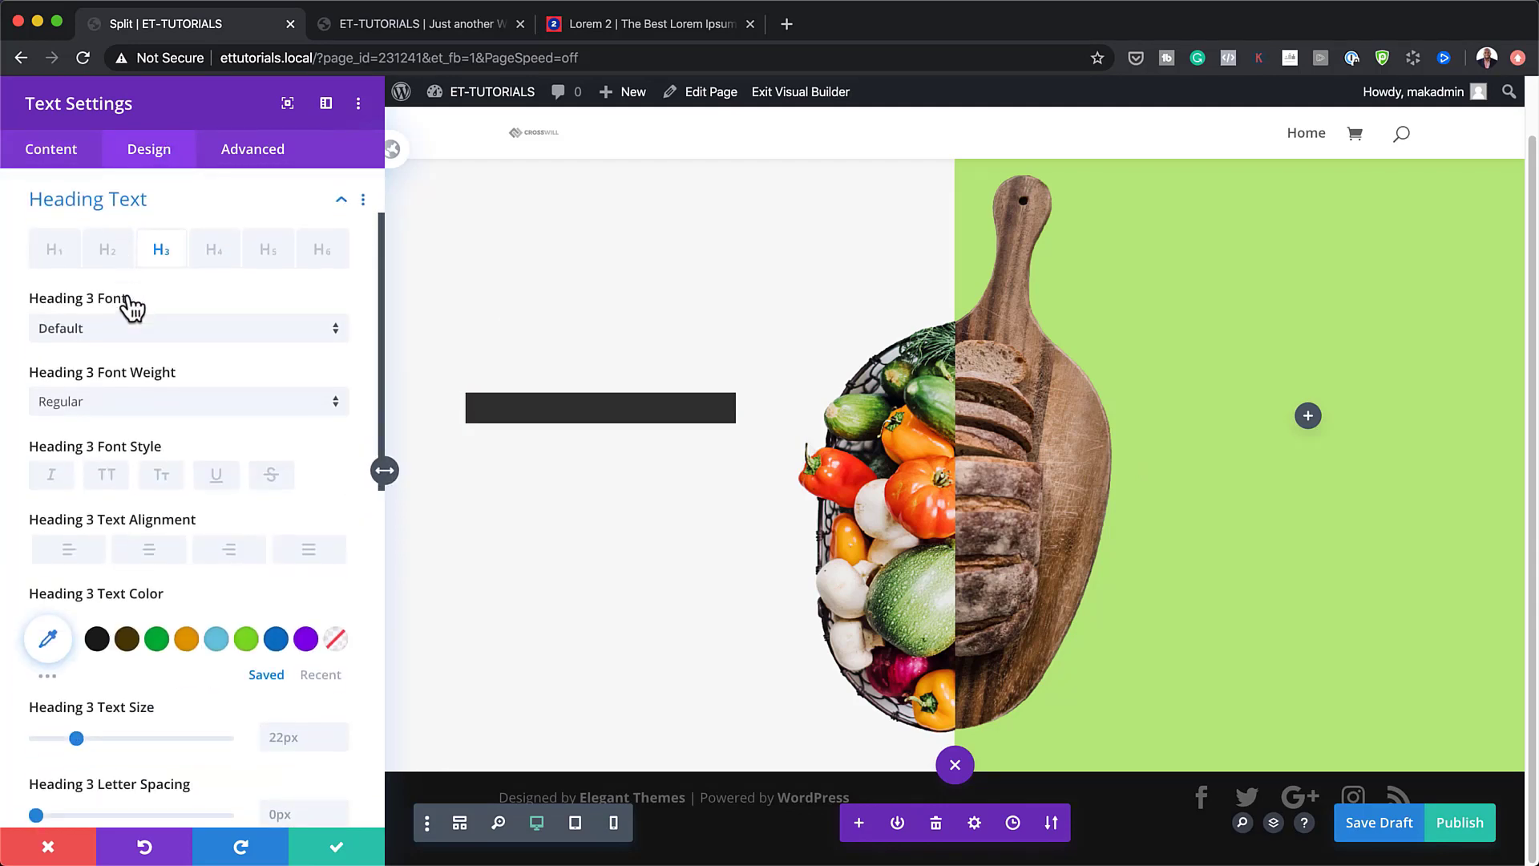
pyautogui.click(48, 636)
pyautogui.scroll(-3, 197, 678)
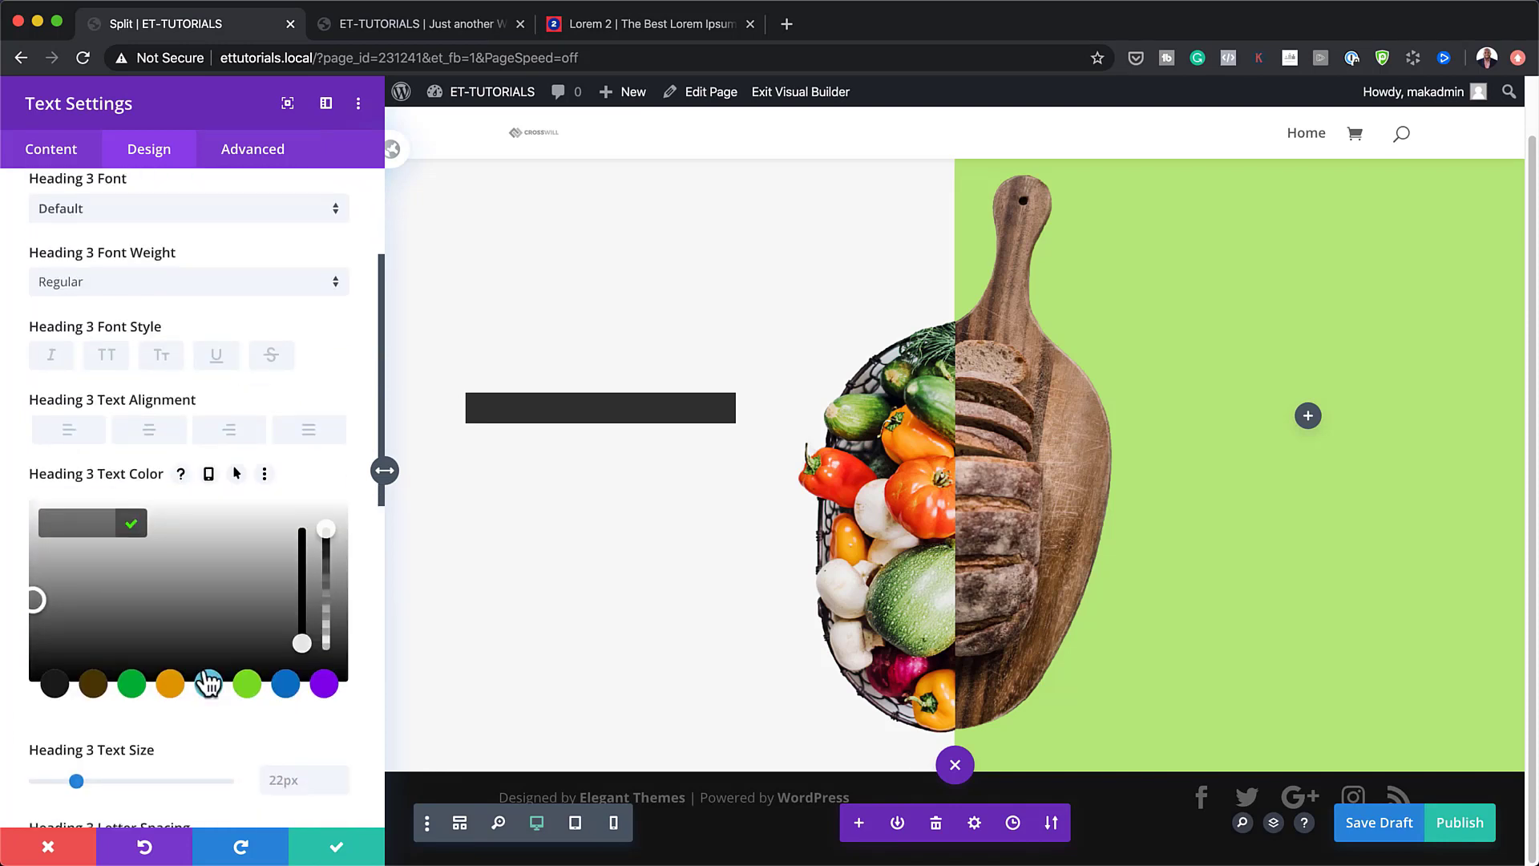
pyautogui.moveTo(29, 561); pyautogui.dragTo(10, 506)
pyautogui.click(10, 506)
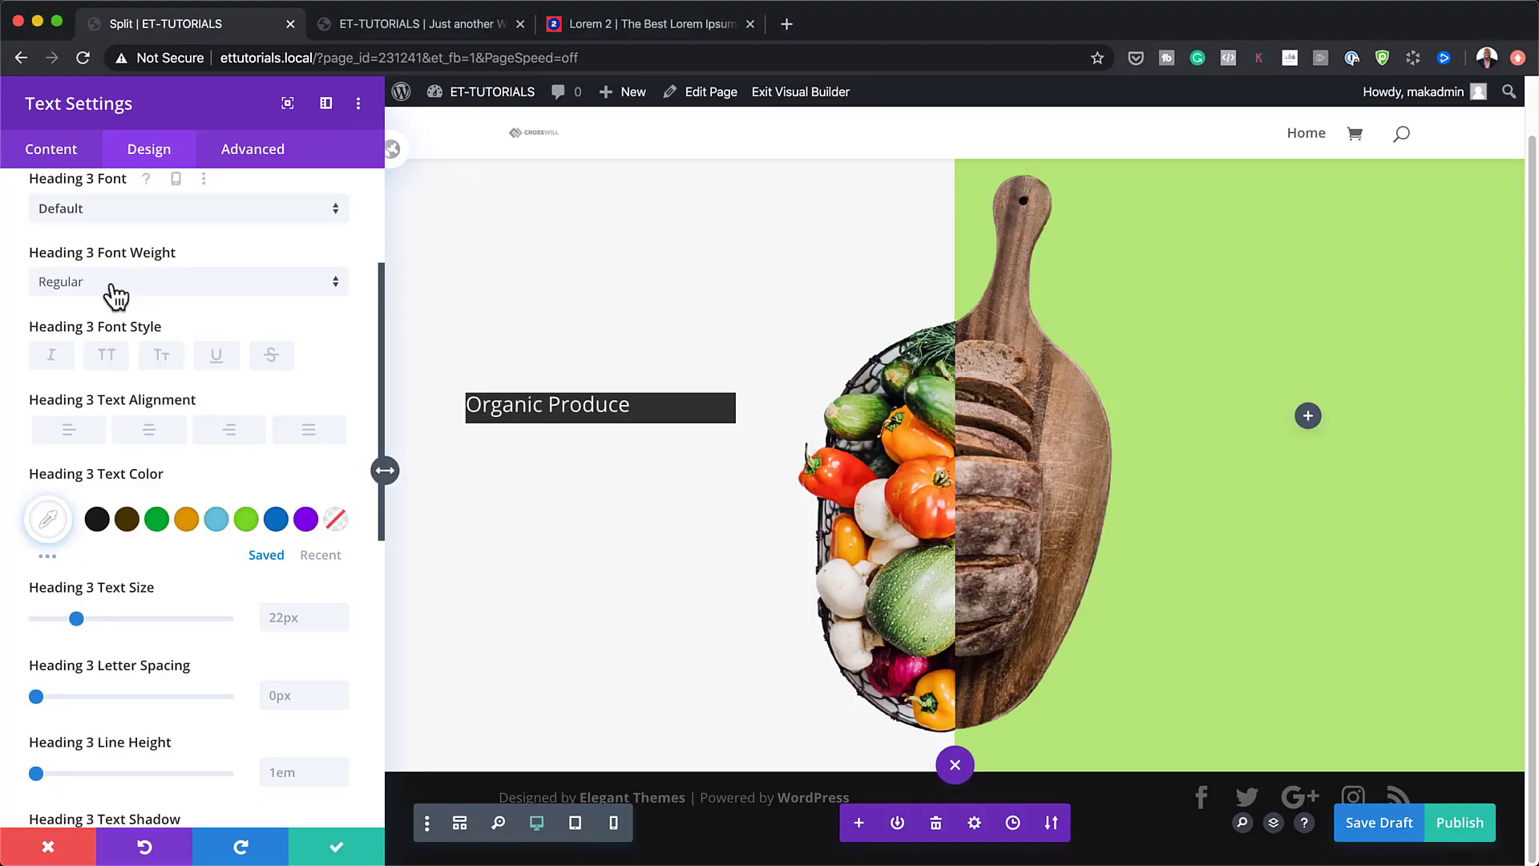
# Set the Heading 3 font to Corben and center its text alignment.
pyautogui.click(116, 291)
pyautogui.click(156, 215)
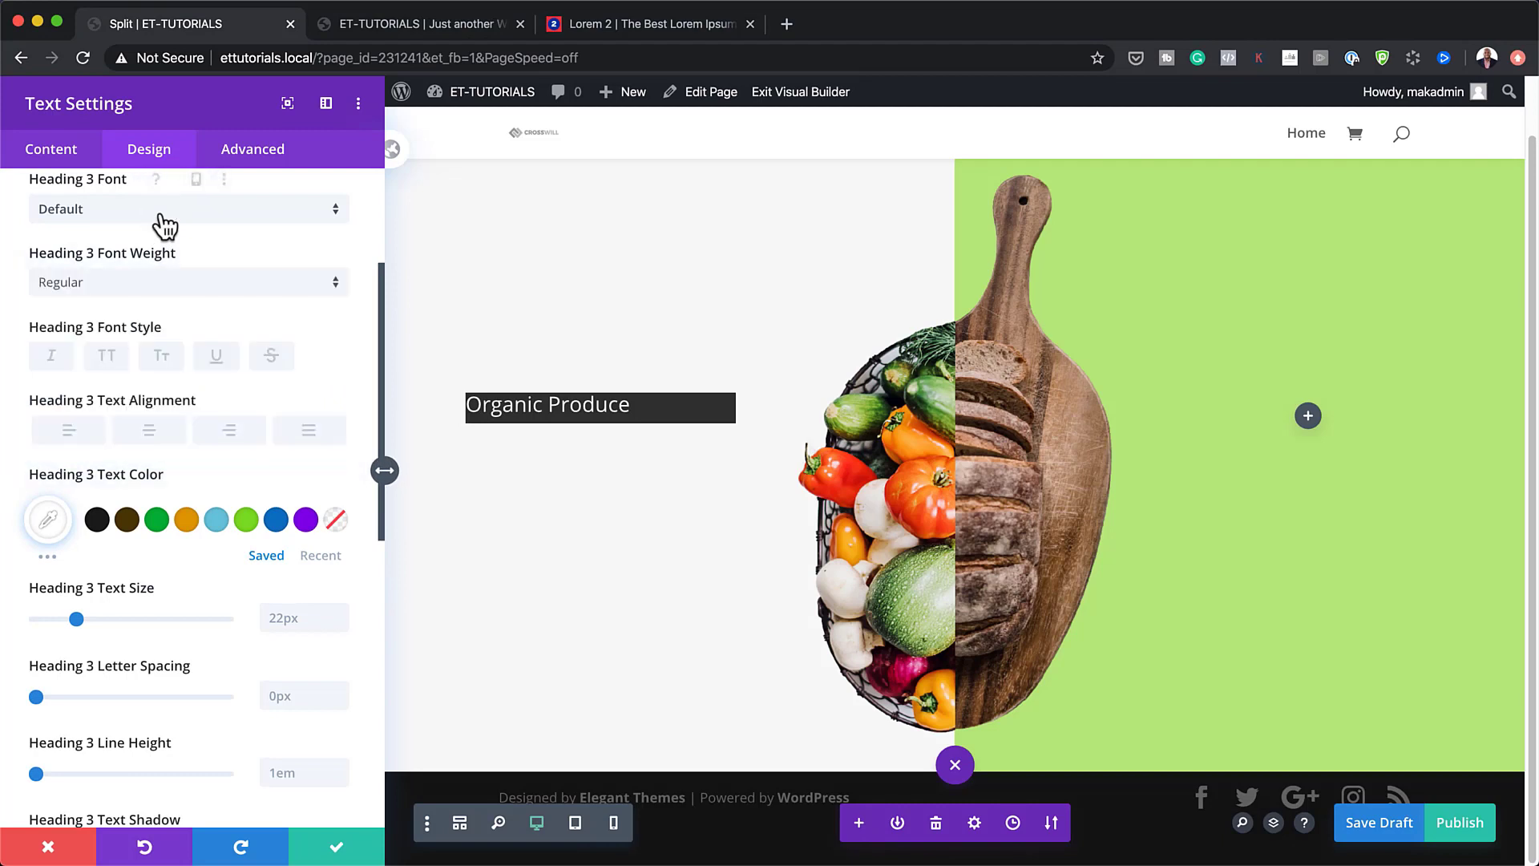
pyautogui.click(157, 215)
pyautogui.click(142, 267)
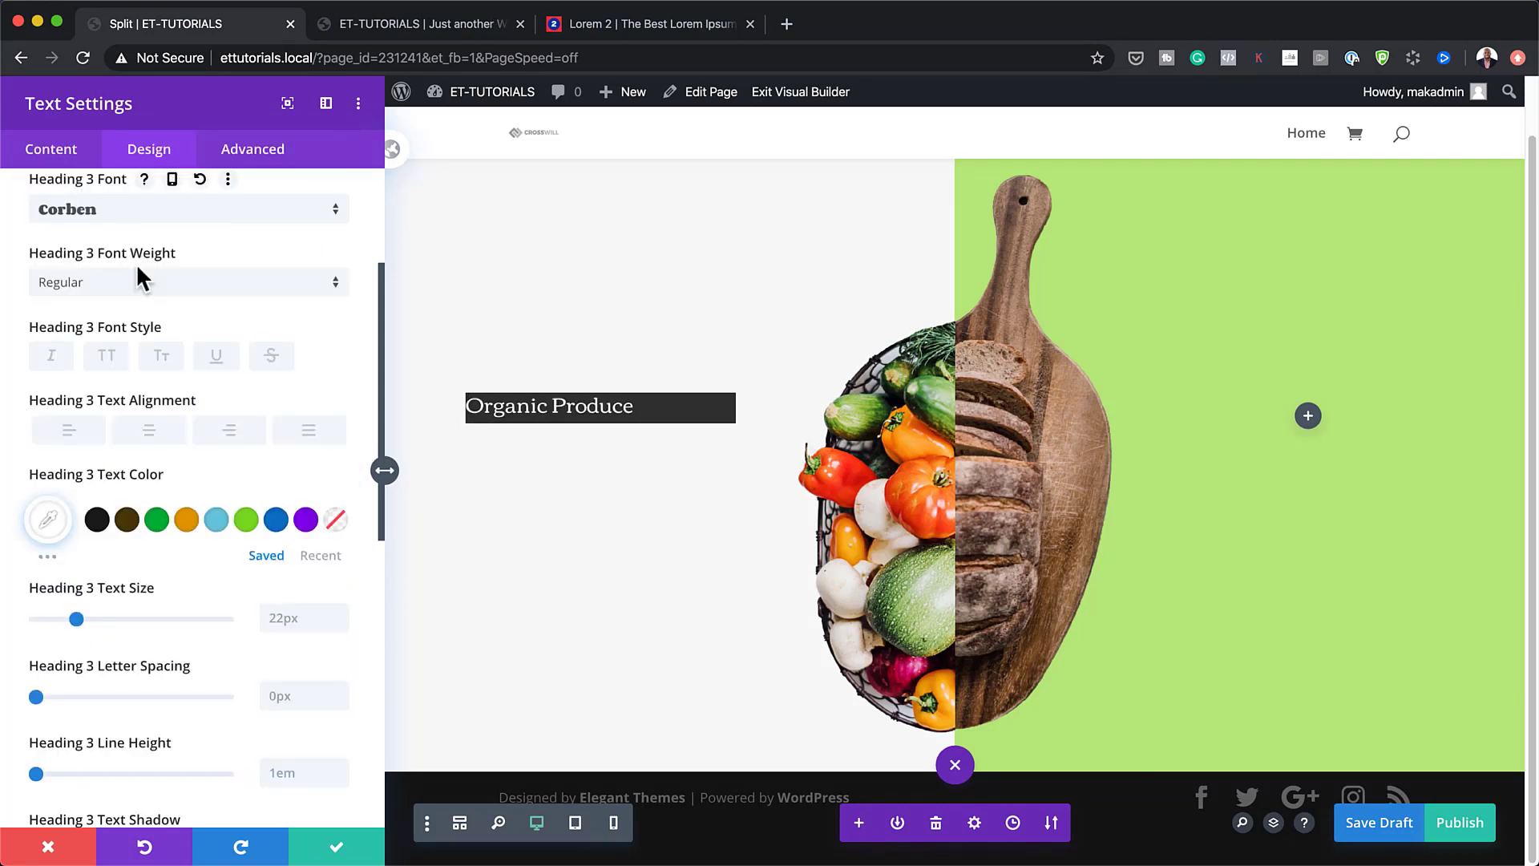
pyautogui.scroll(2, 1089, 381)
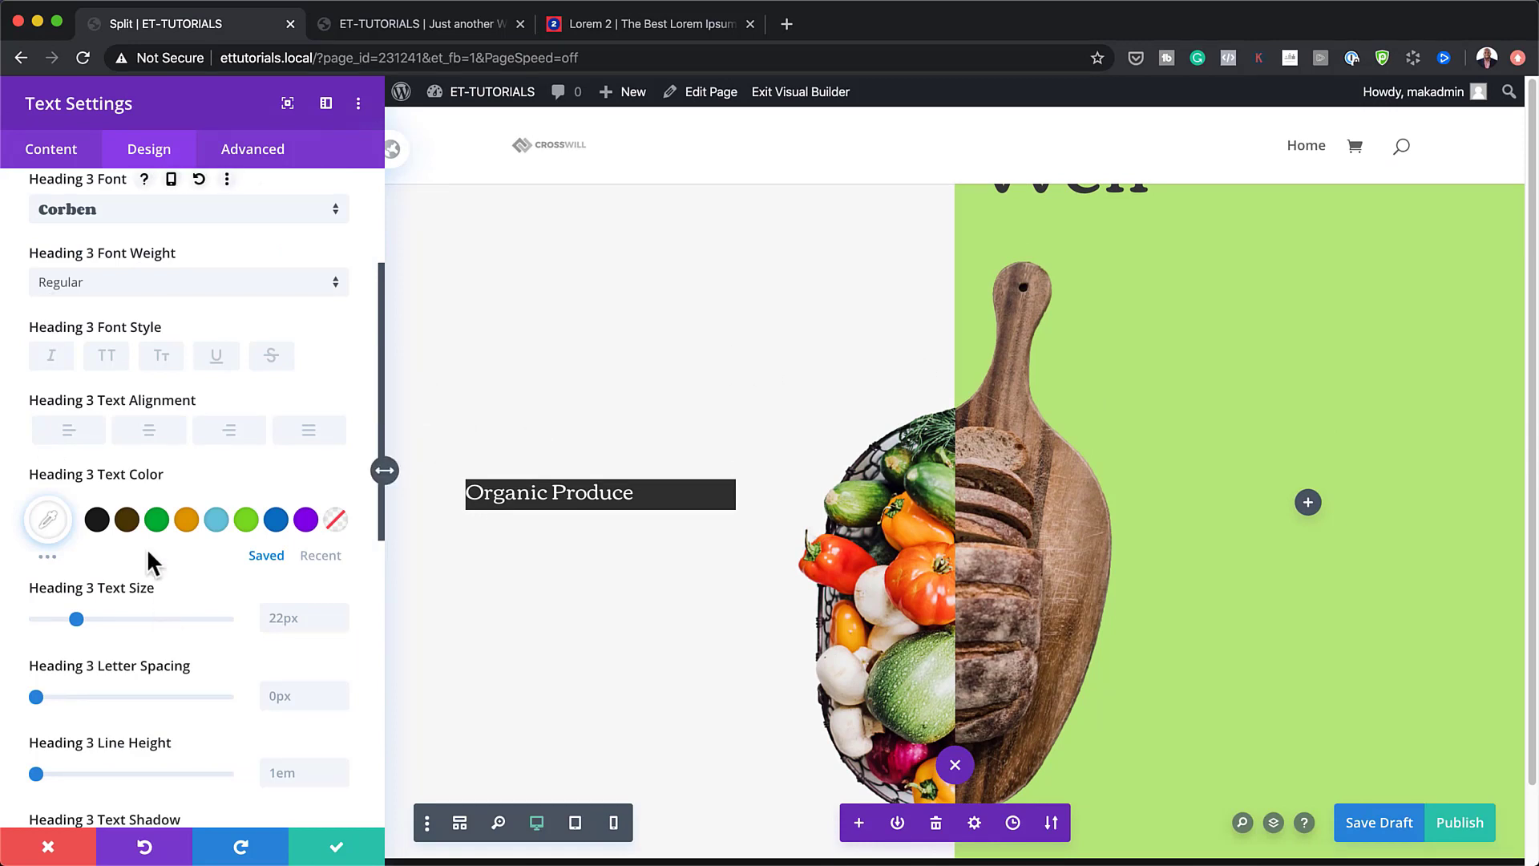
pyautogui.click(149, 433)
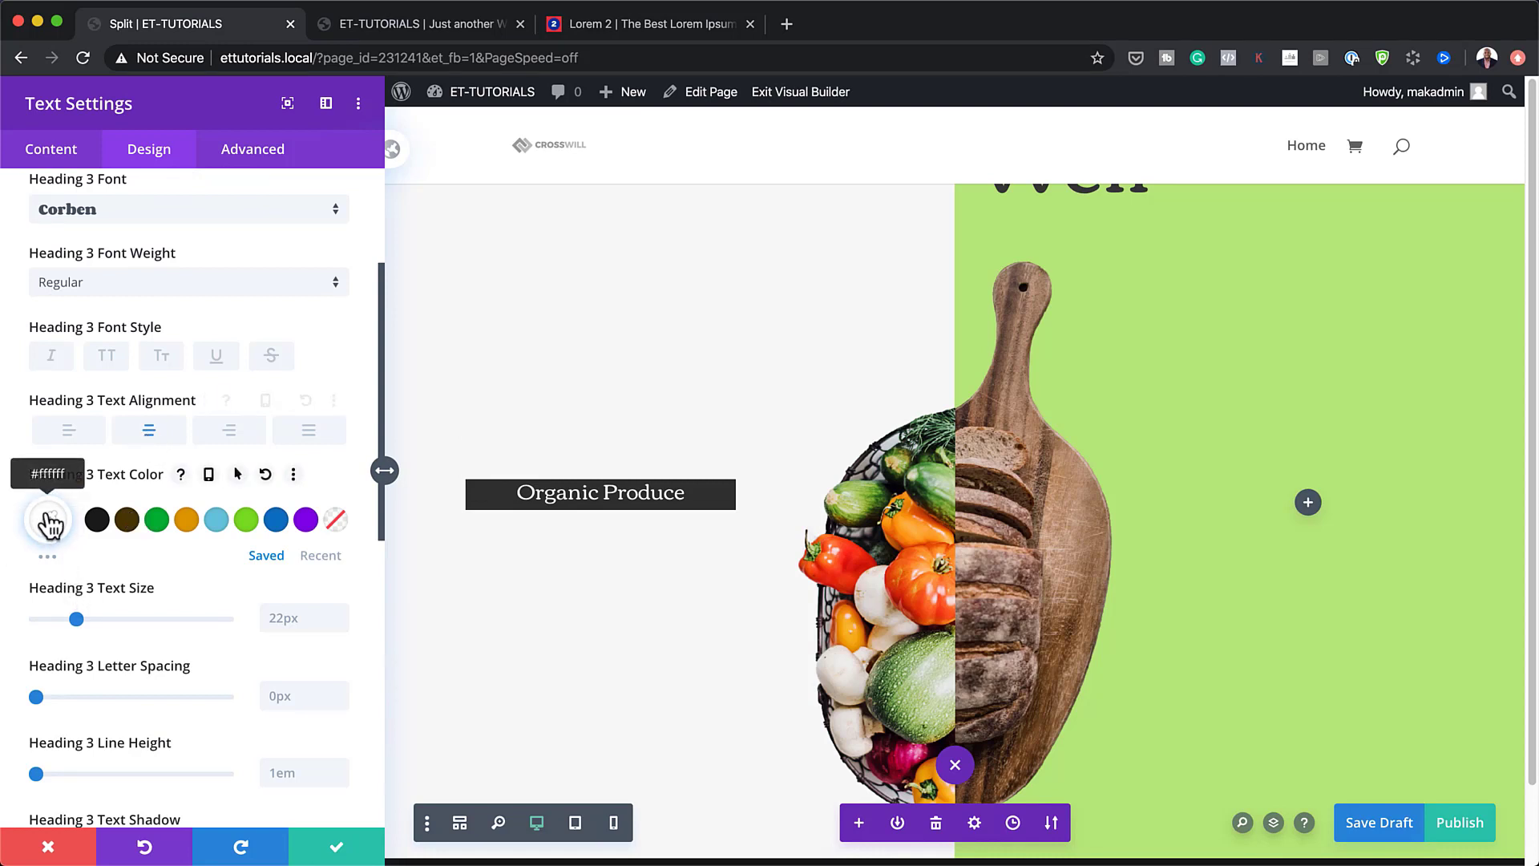
# Set the Heading 3 text size to 2.2vw and its letter spacing to 3px.
pyautogui.scroll(-3, 248, 705)
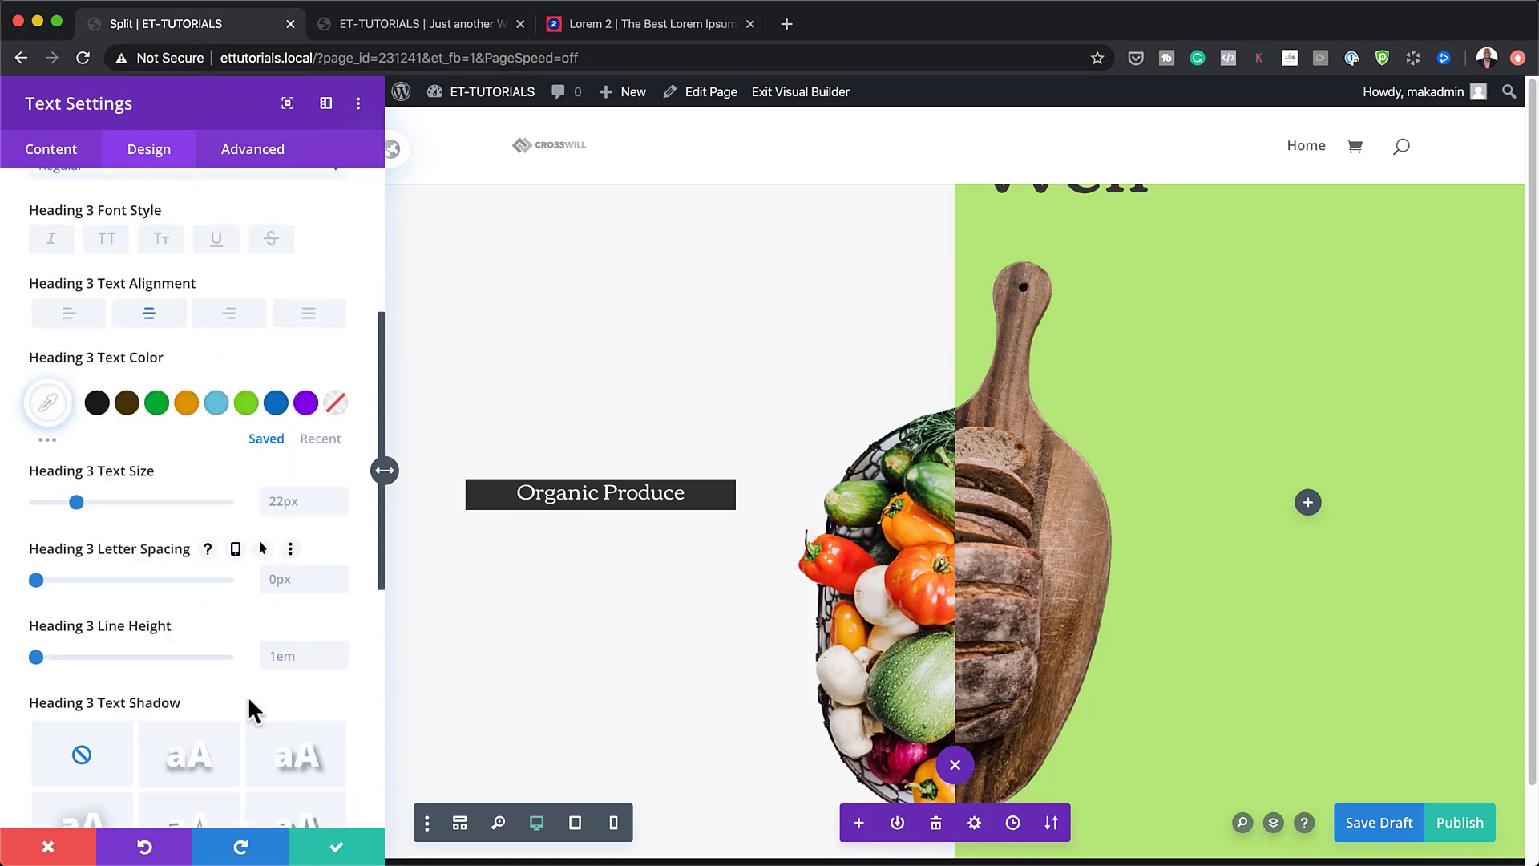
pyautogui.click(288, 499)
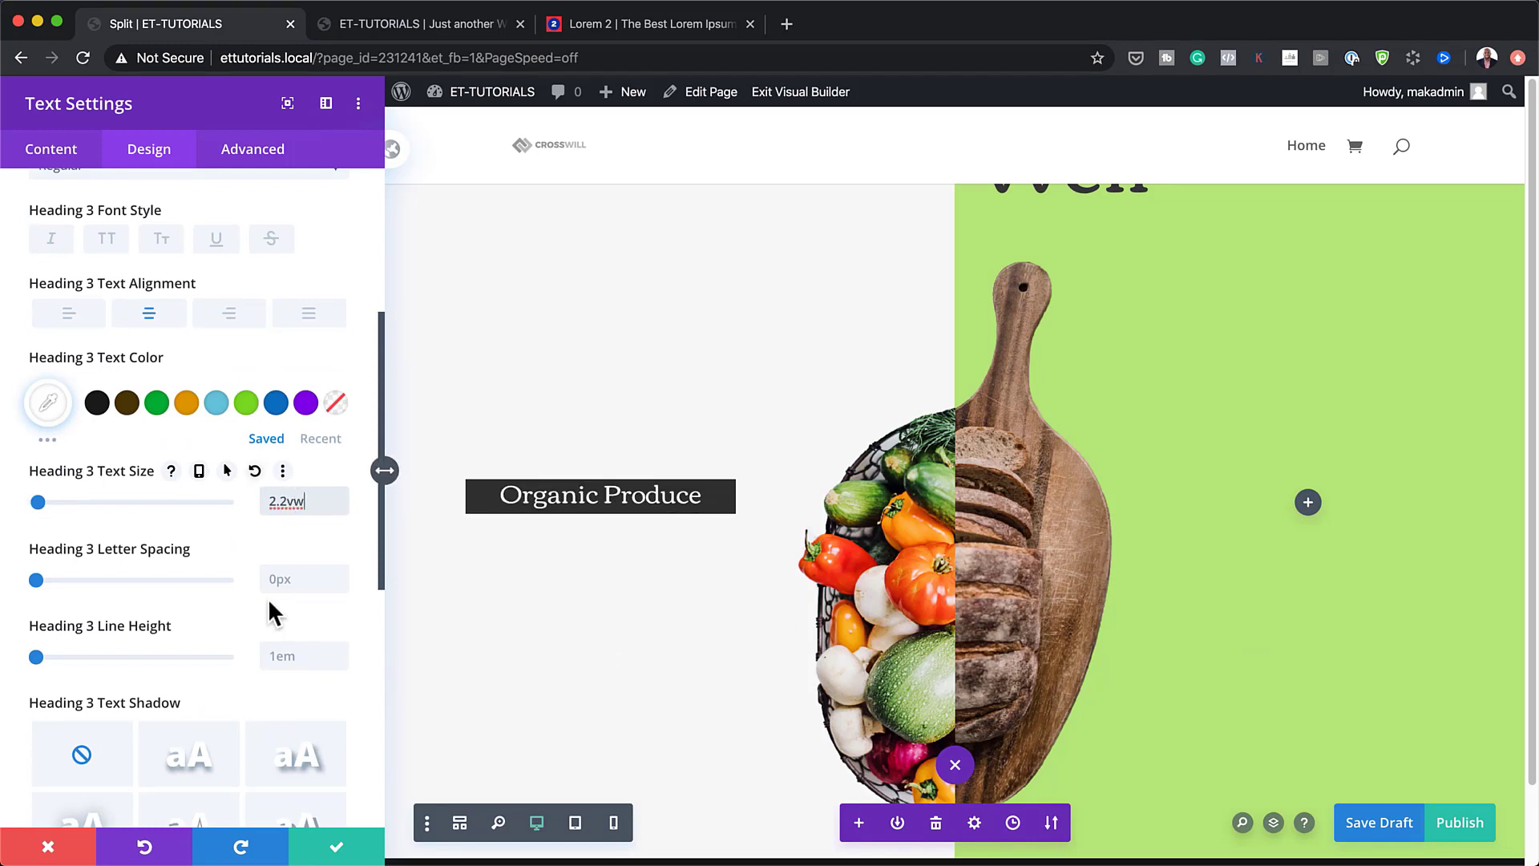
pyautogui.scroll(-1, 275, 609)
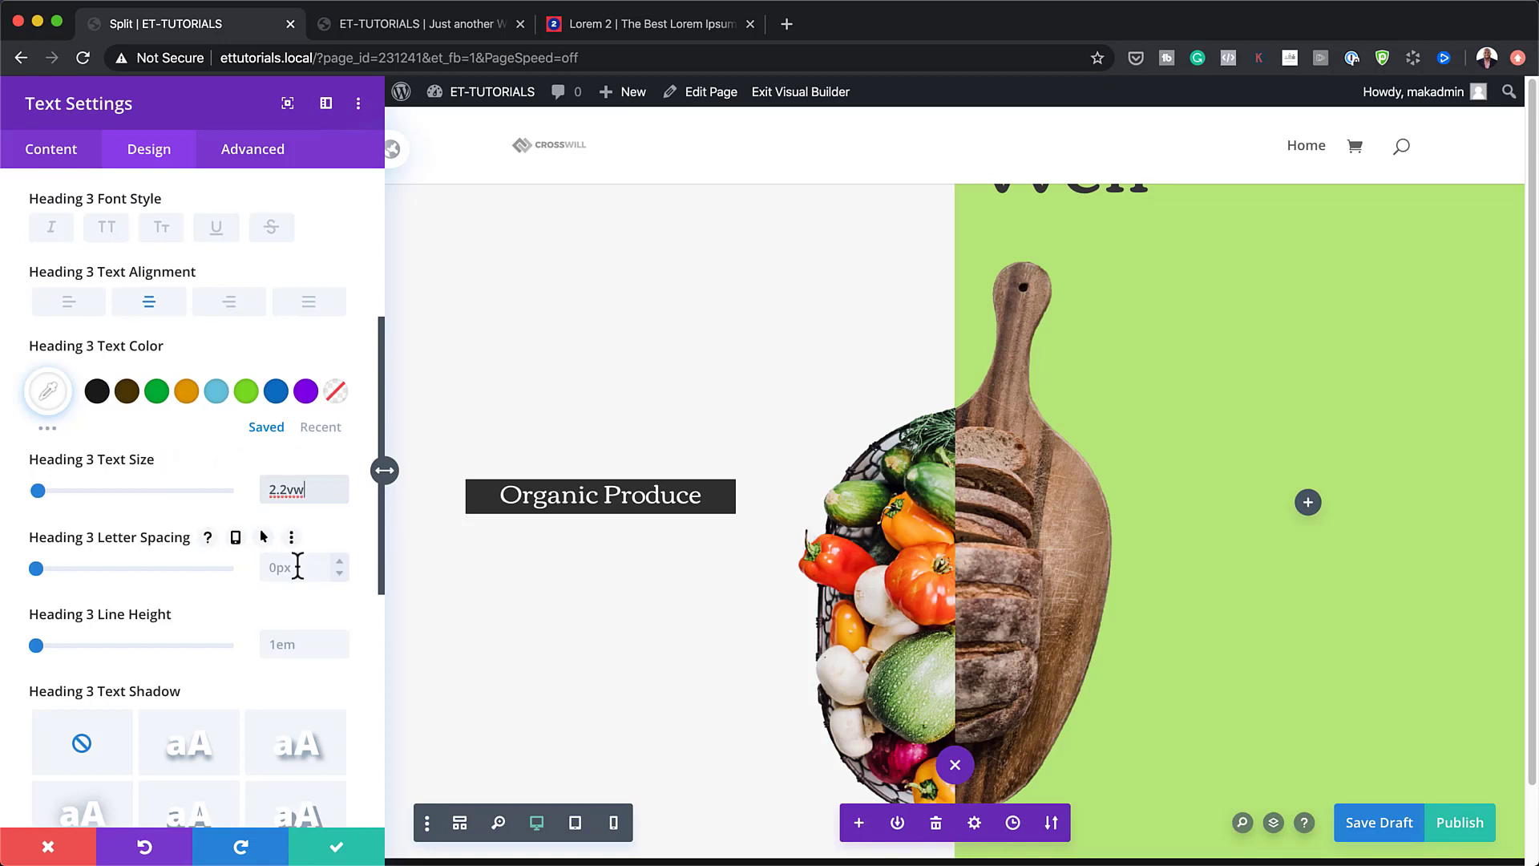
pyautogui.click(297, 567)
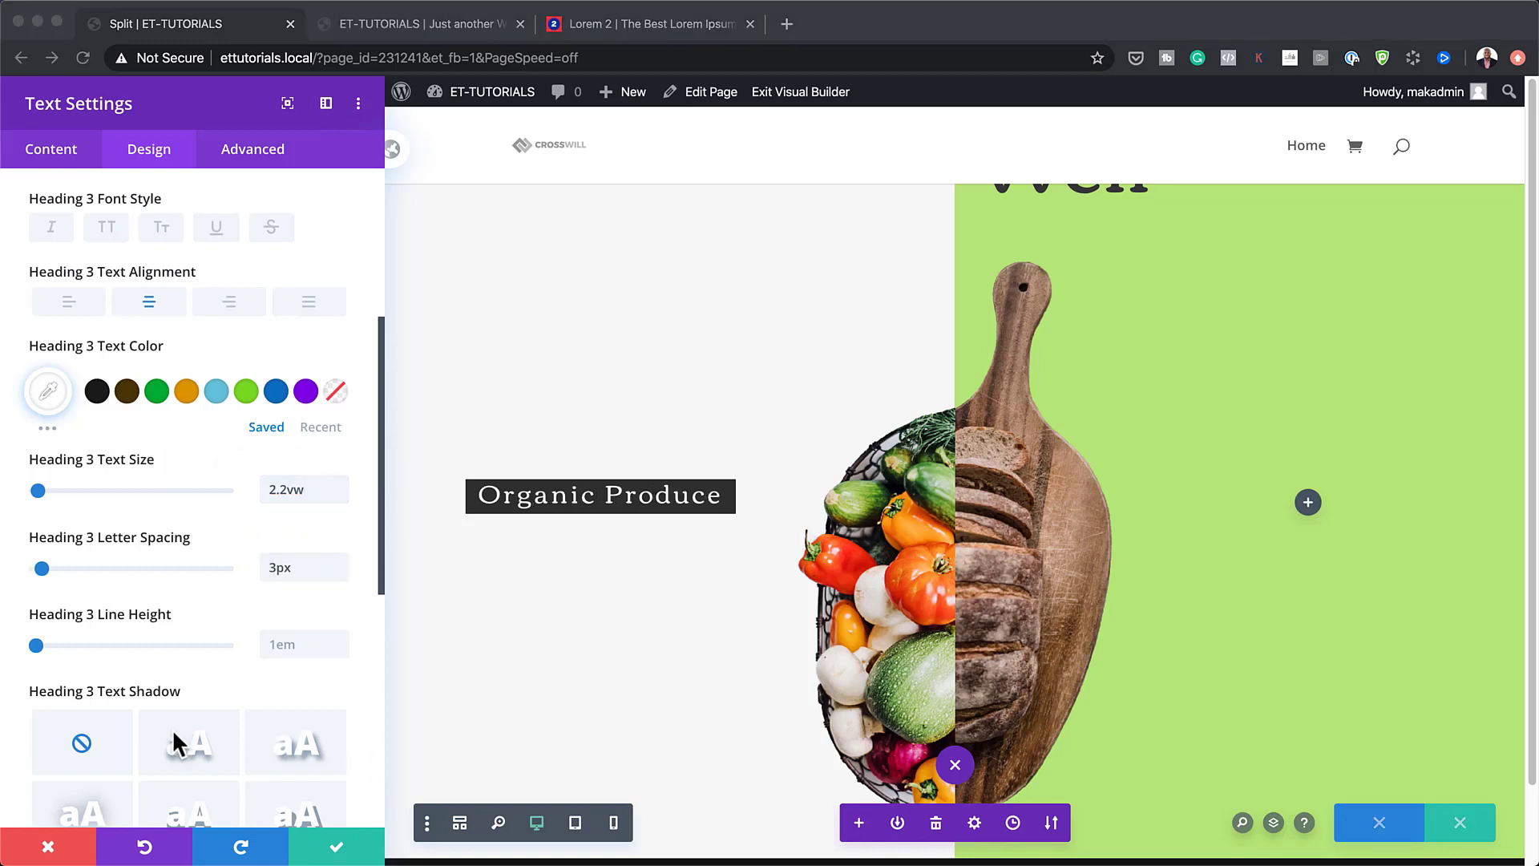
pyautogui.scroll(-1, 188, 710)
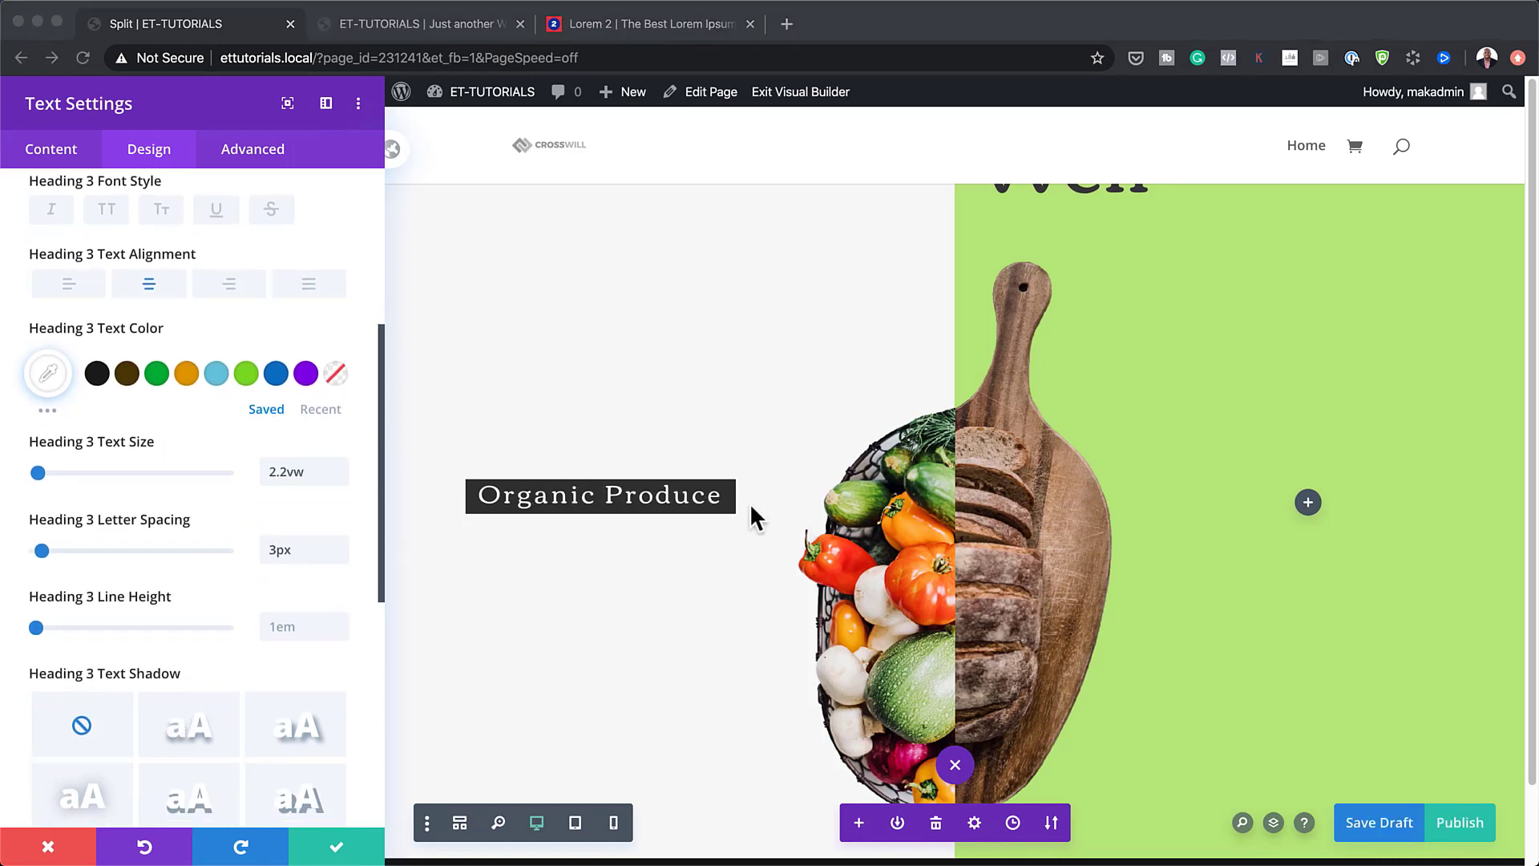
# Give the text module 0.2vw of top padding and 0.5vw of bottom padding.
pyautogui.scroll(-5, 246, 673)
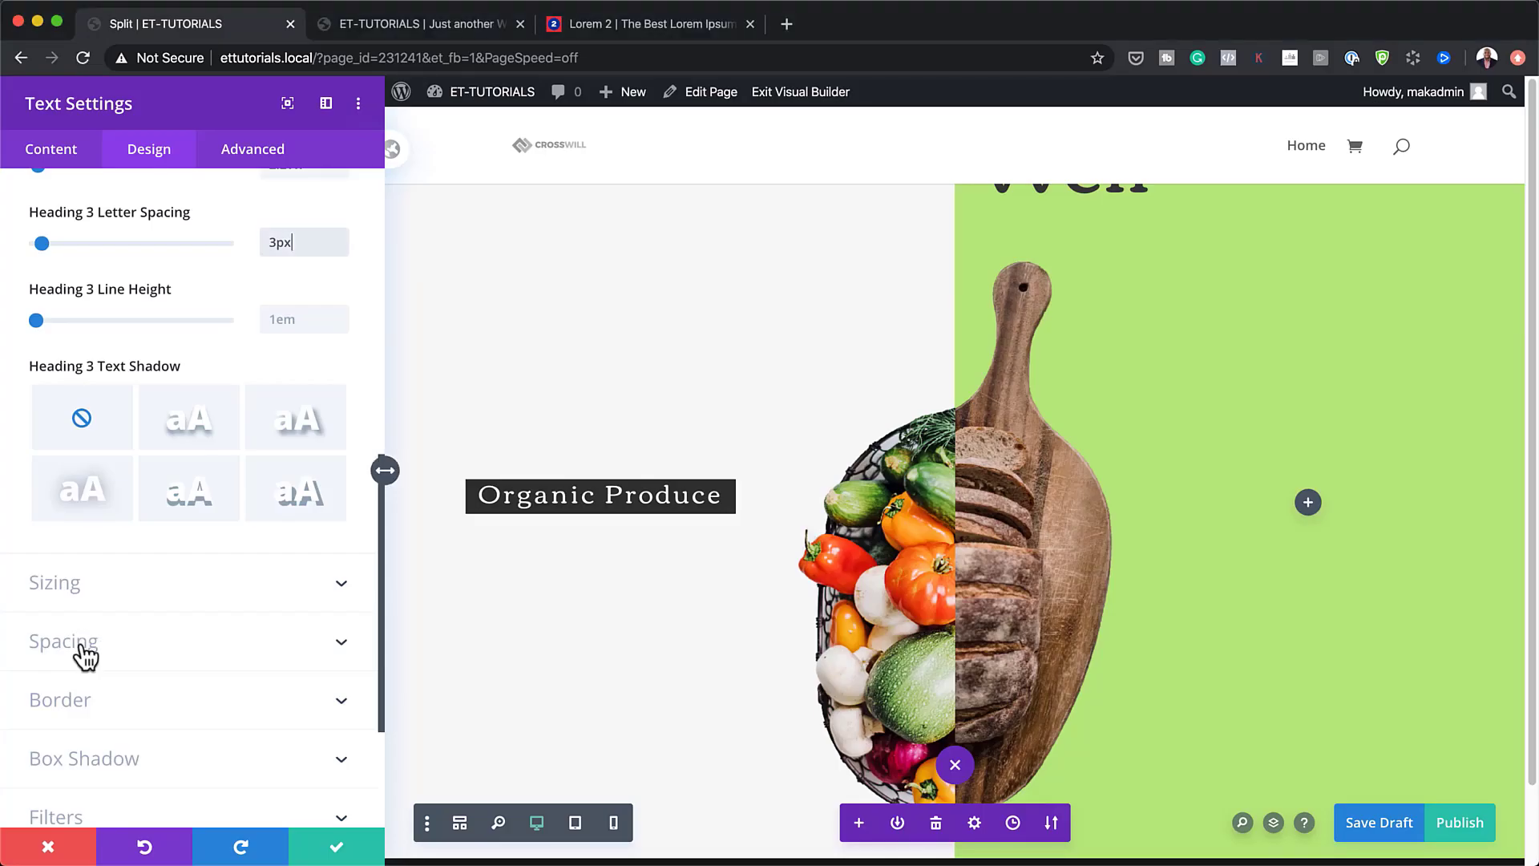
pyautogui.click(84, 656)
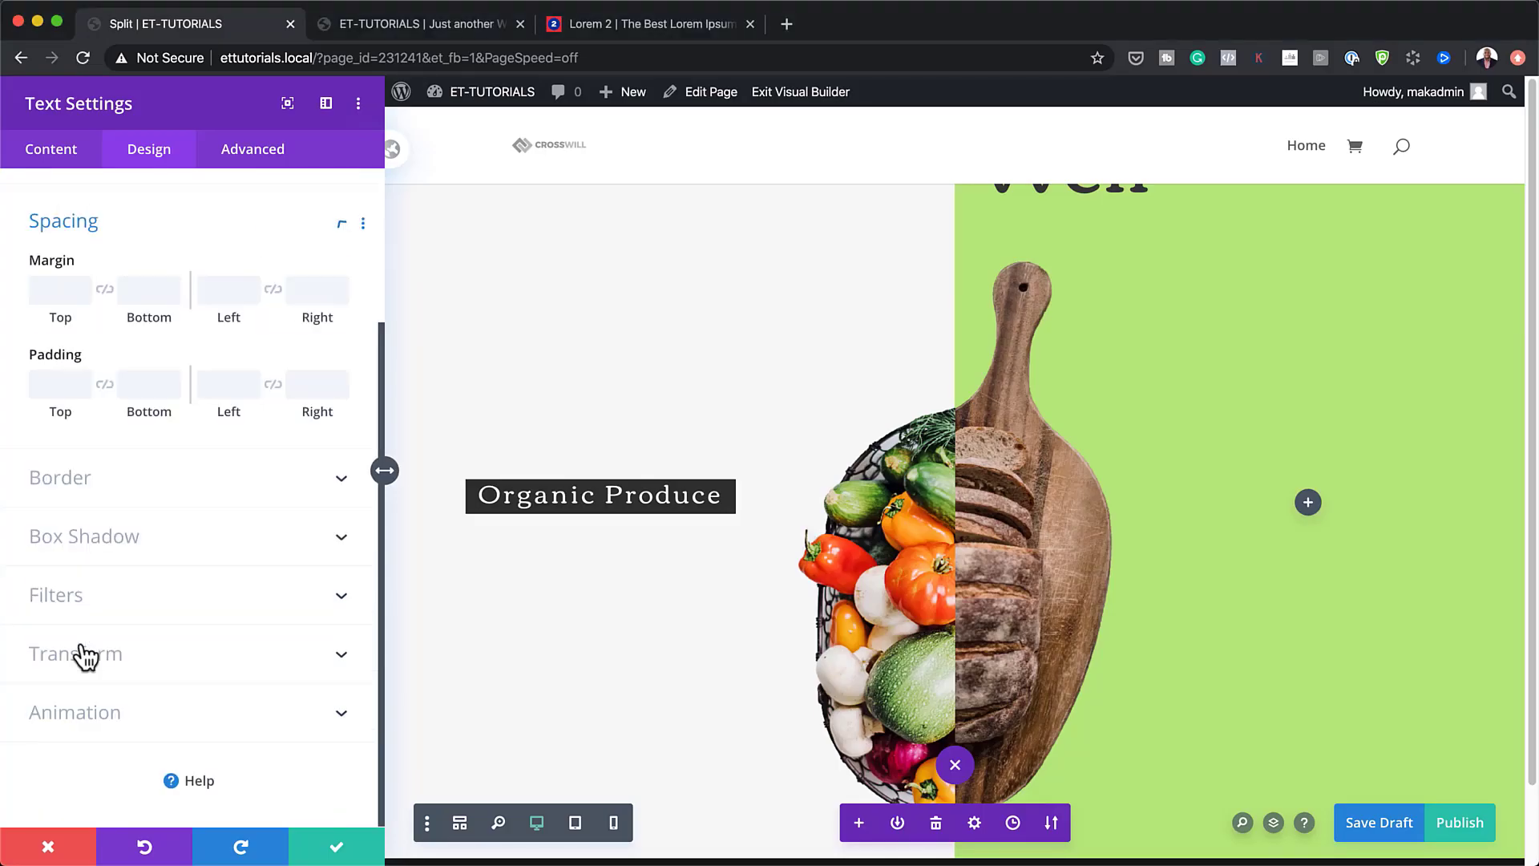
pyautogui.click(46, 382)
pyautogui.write('0.2vw')
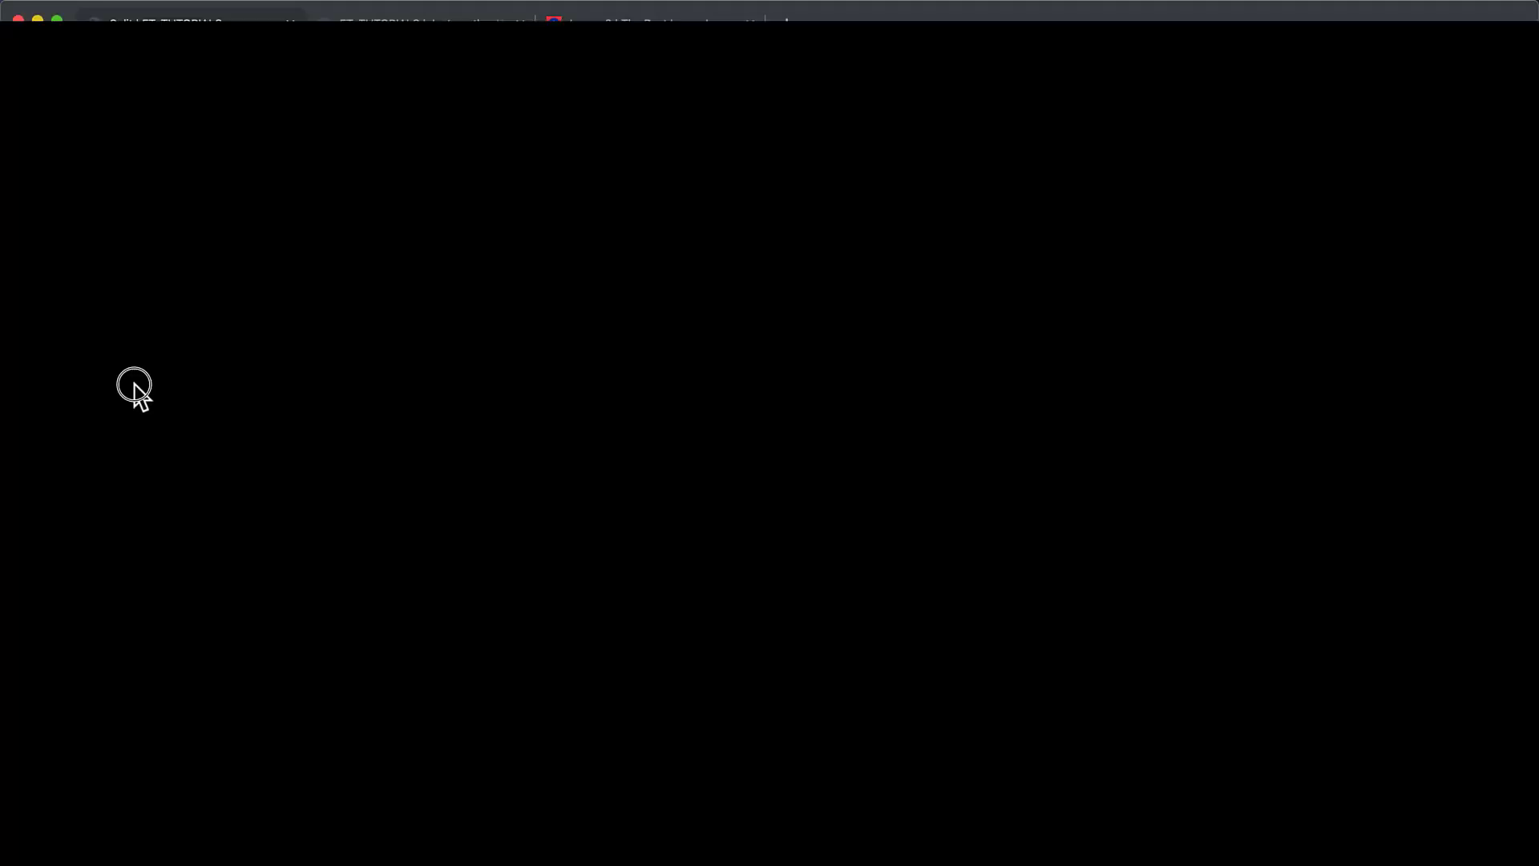
pyautogui.click(137, 384)
pyautogui.write('0.5vw')
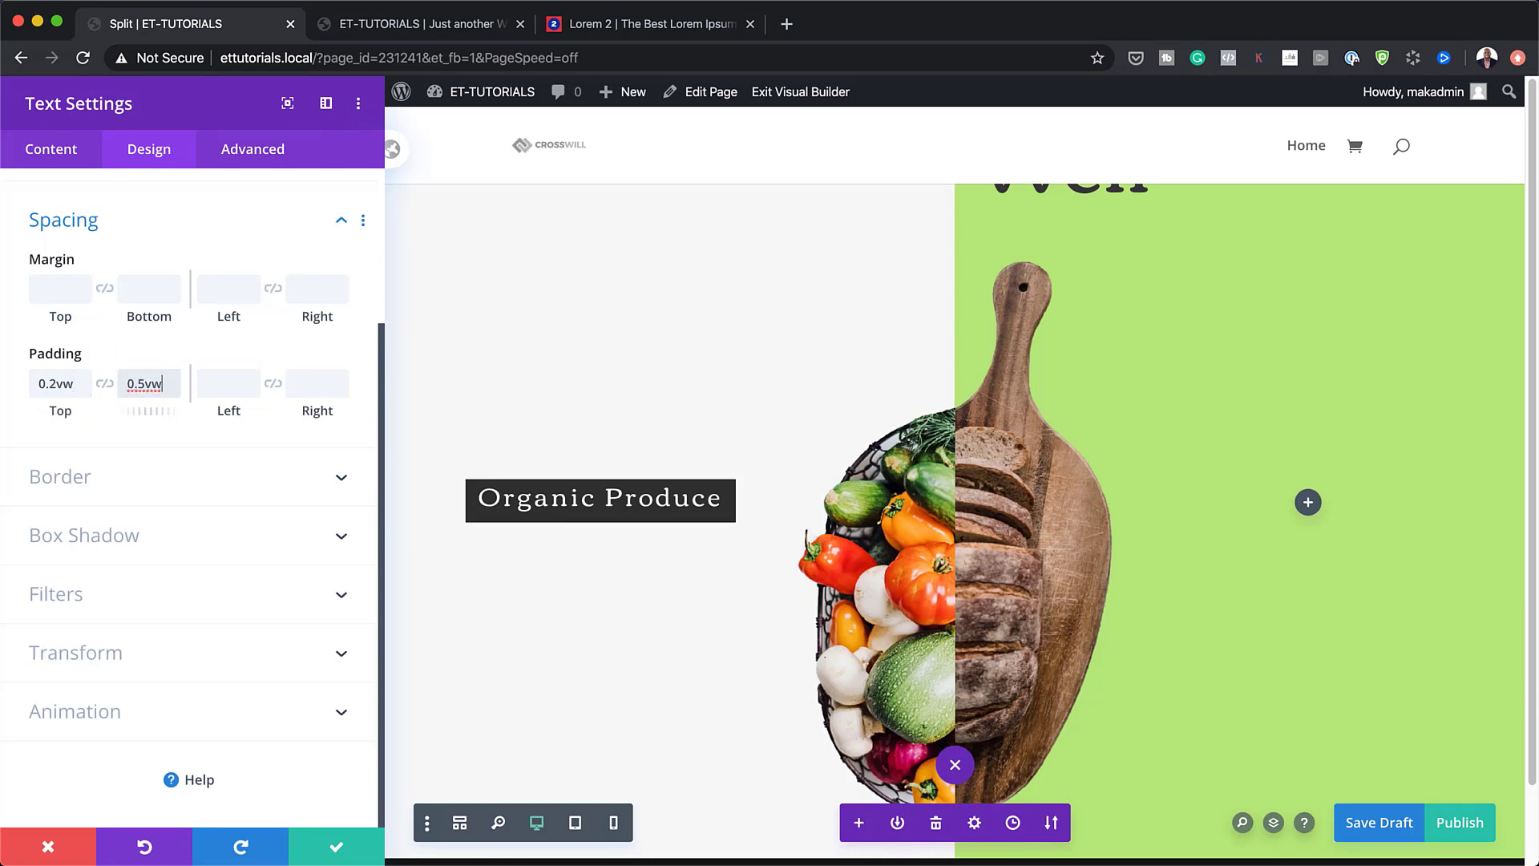
pyautogui.press('super+Tab')
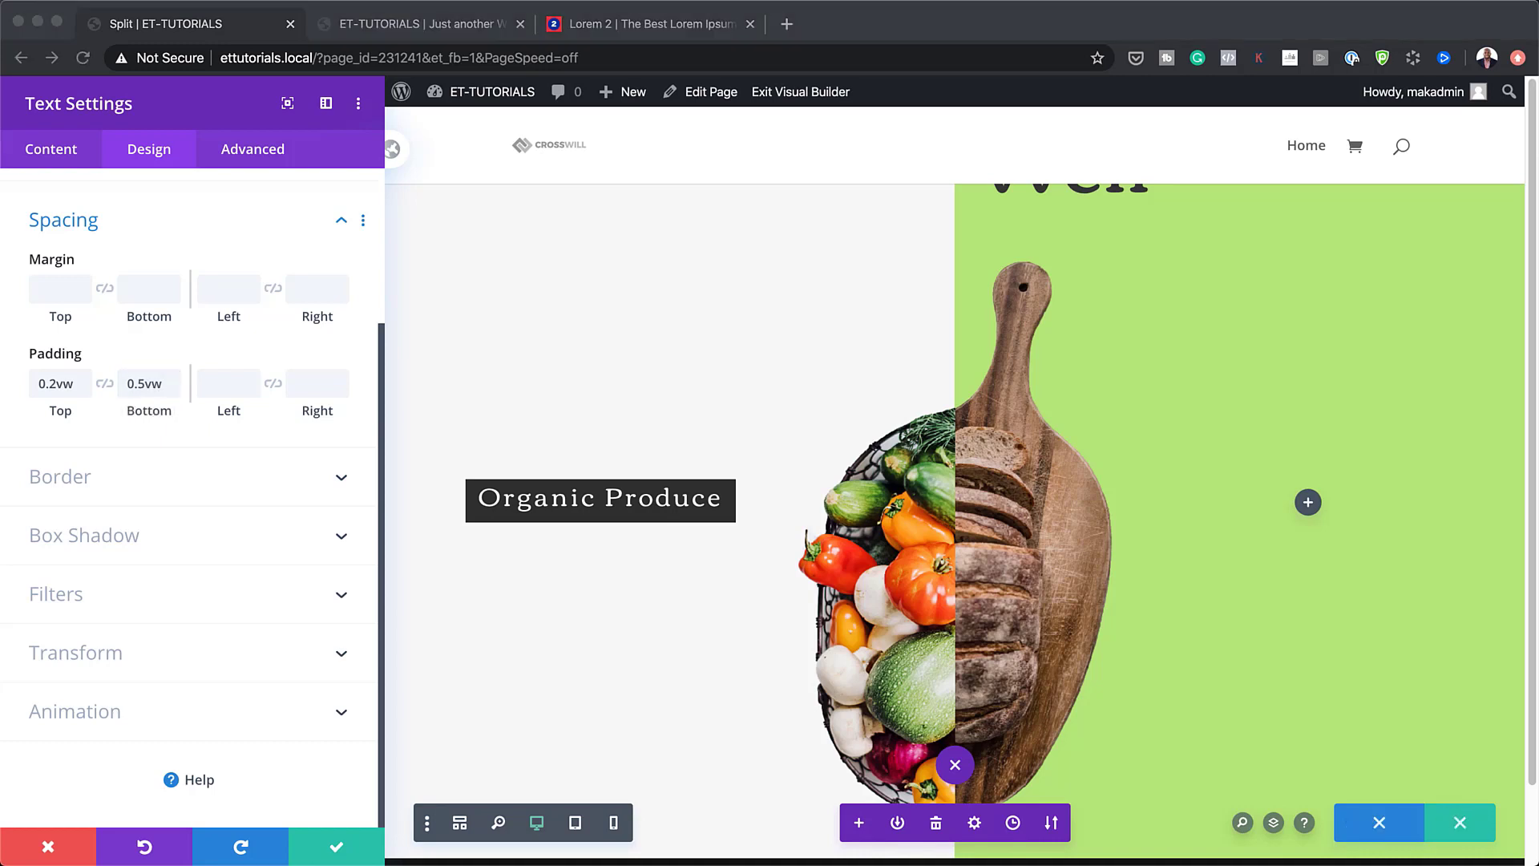
# Round all four corners of the text module by 1vw and save the module settings.
pyautogui.click(89, 486)
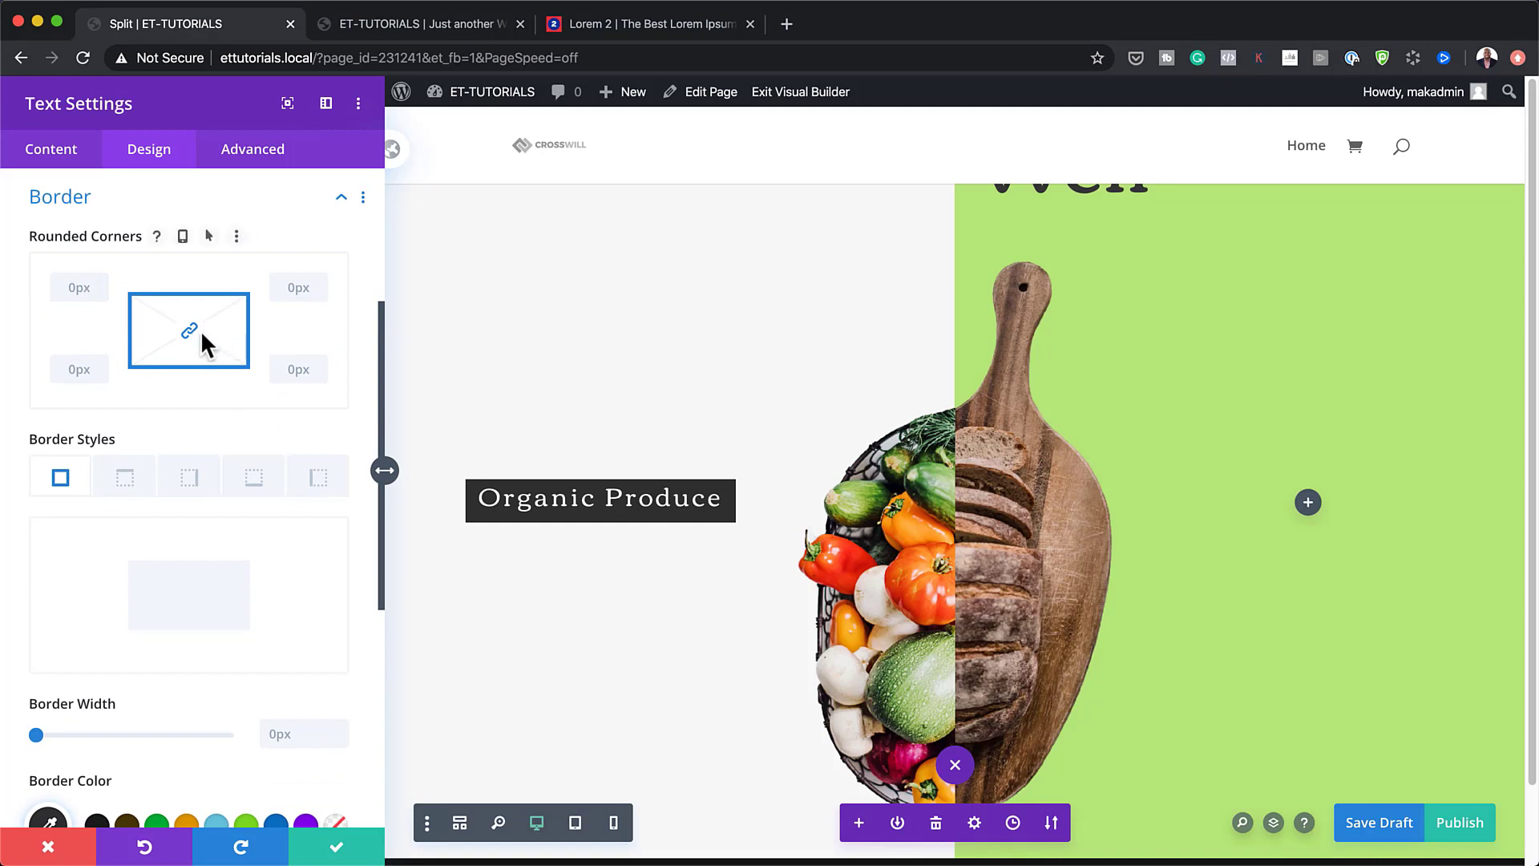
pyautogui.click(83, 287)
pyautogui.write('1vw')
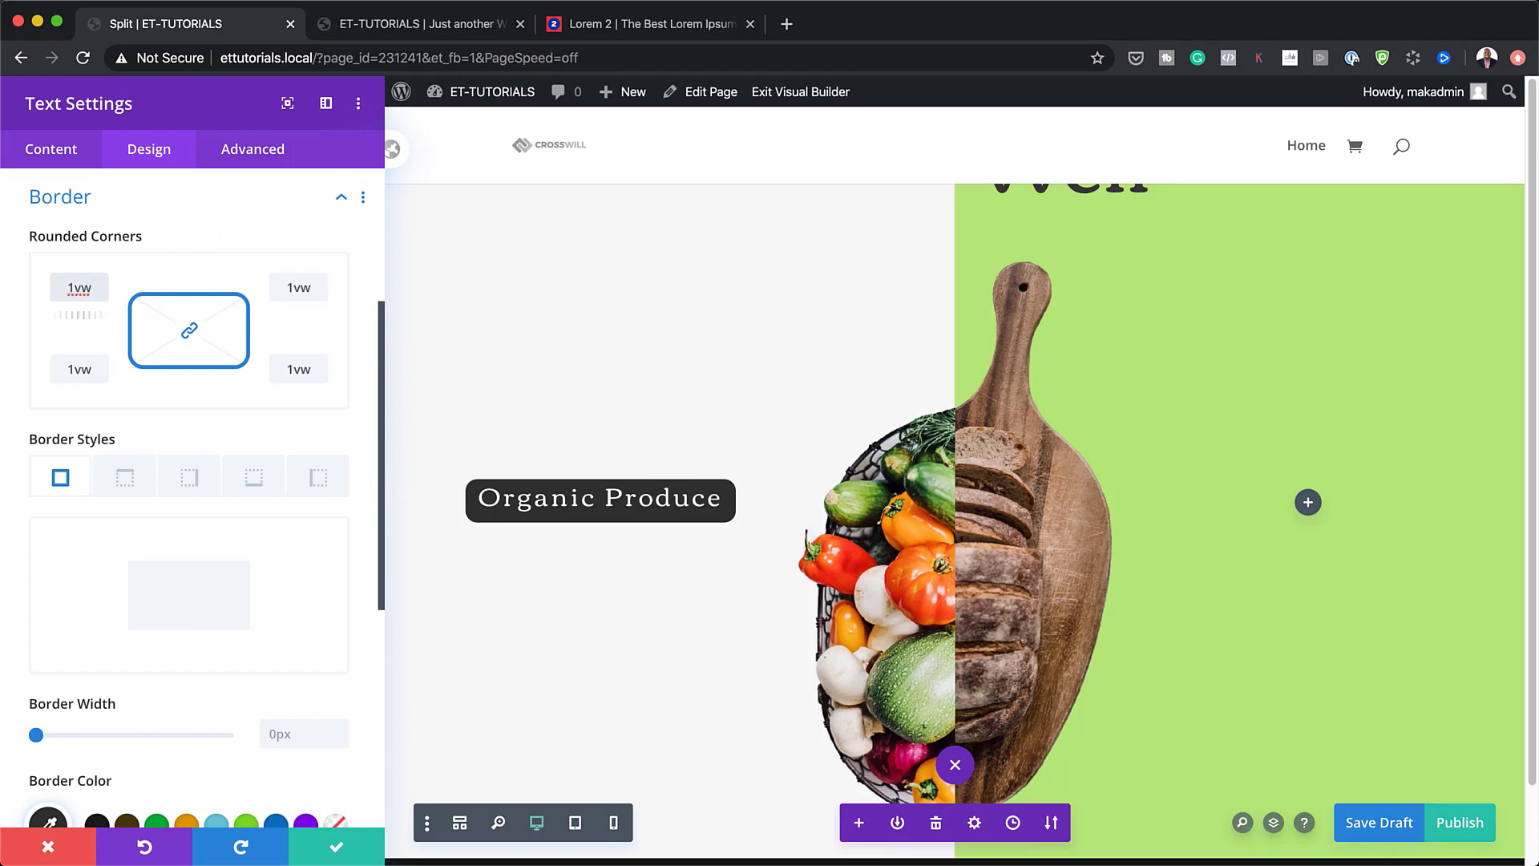
pyautogui.scroll(-1, 231, 565)
pyautogui.click(338, 853)
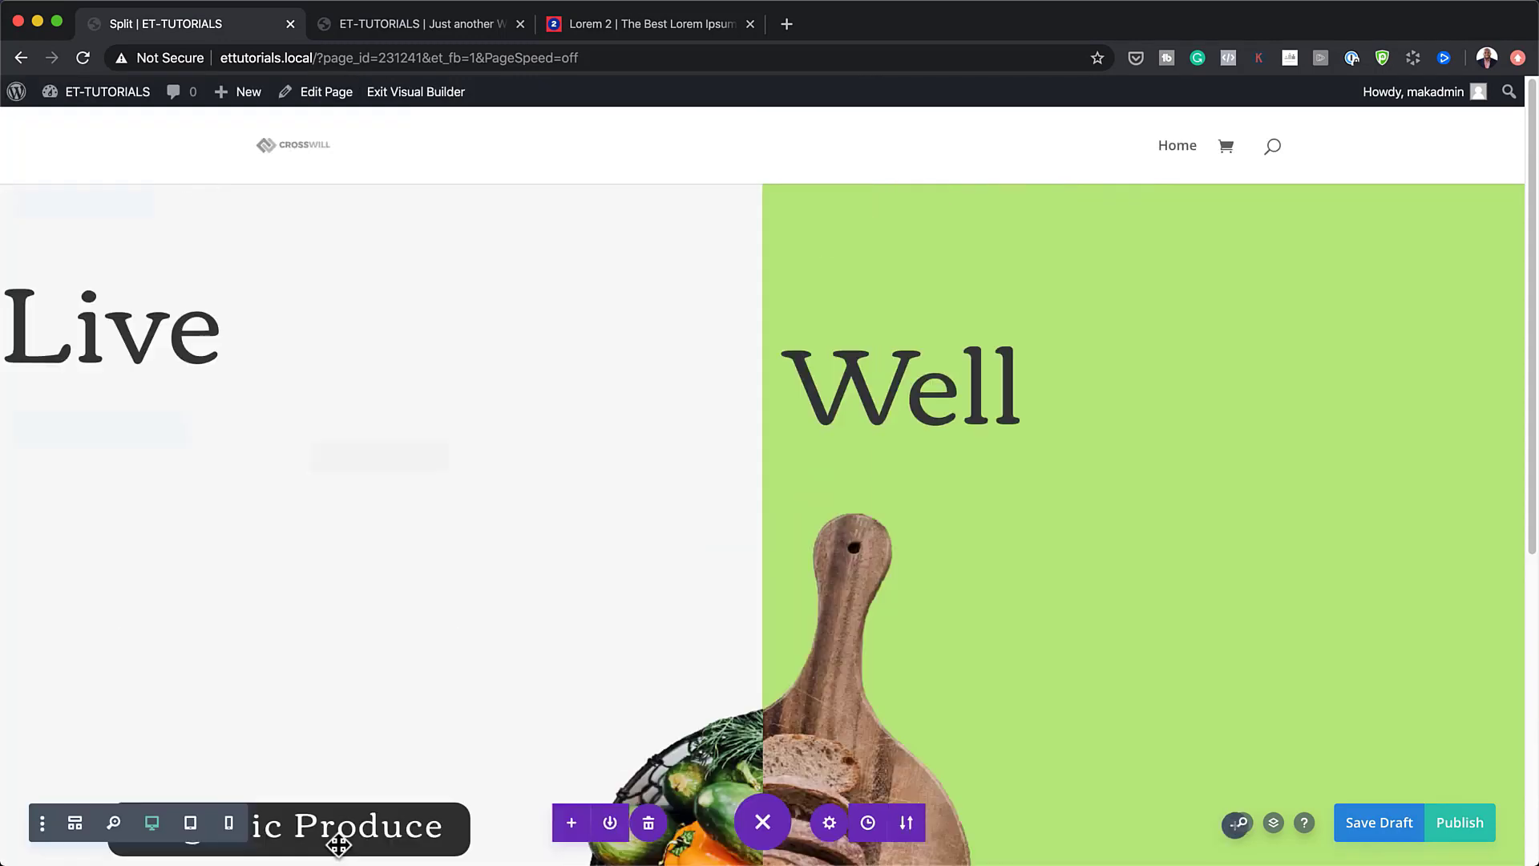
# In wireframe view, duplicate the "Organic Produce" module, move the copy to the third row's second column, and return to desktop view.
pyautogui.scroll(-6, 526, 781)
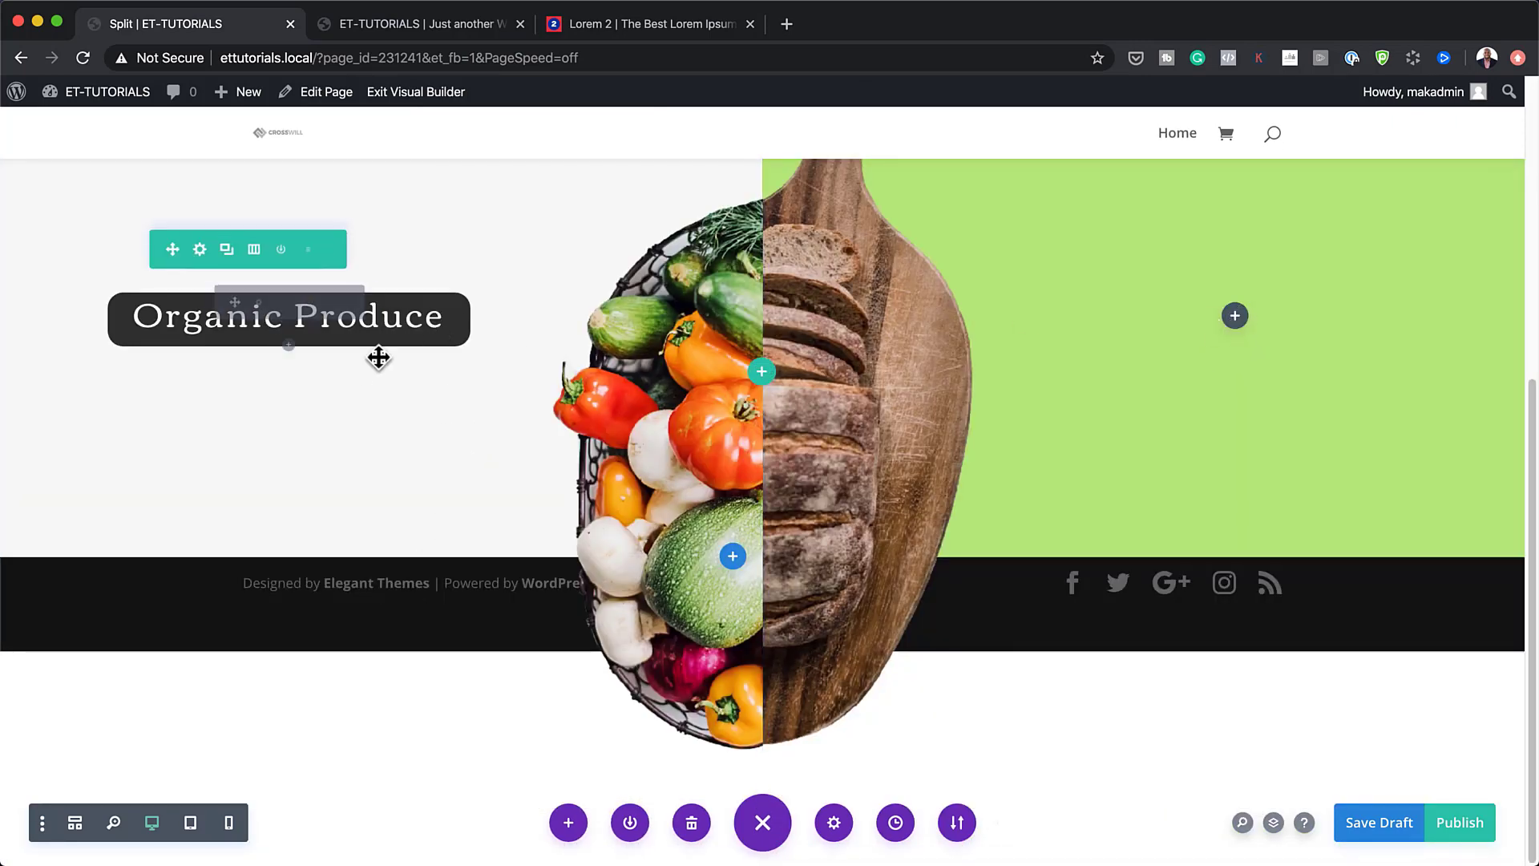
pyautogui.scroll(1, 374, 367)
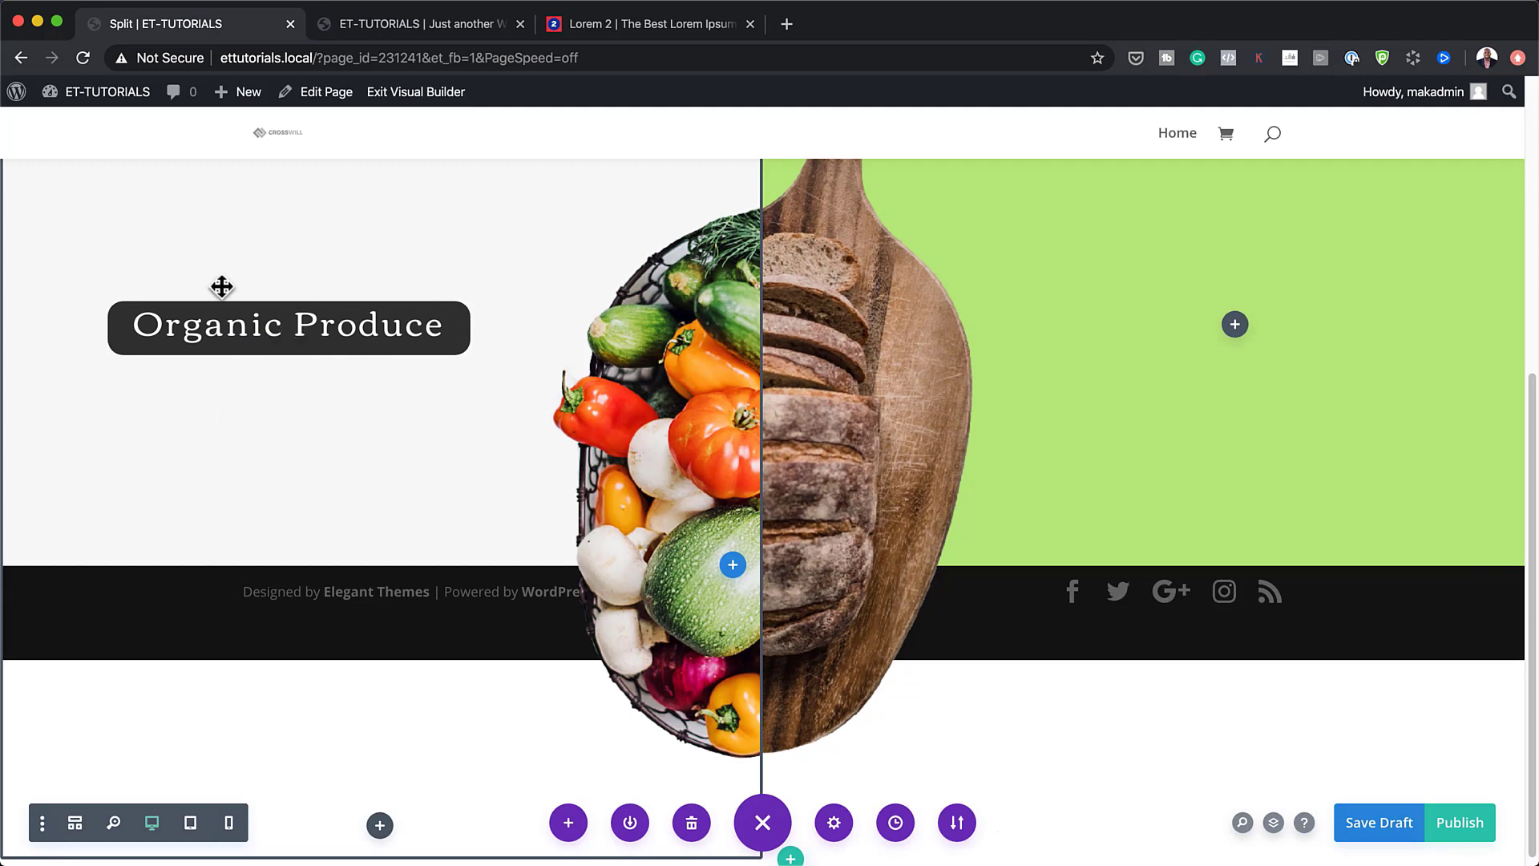
pyautogui.scroll(5, 337, 333)
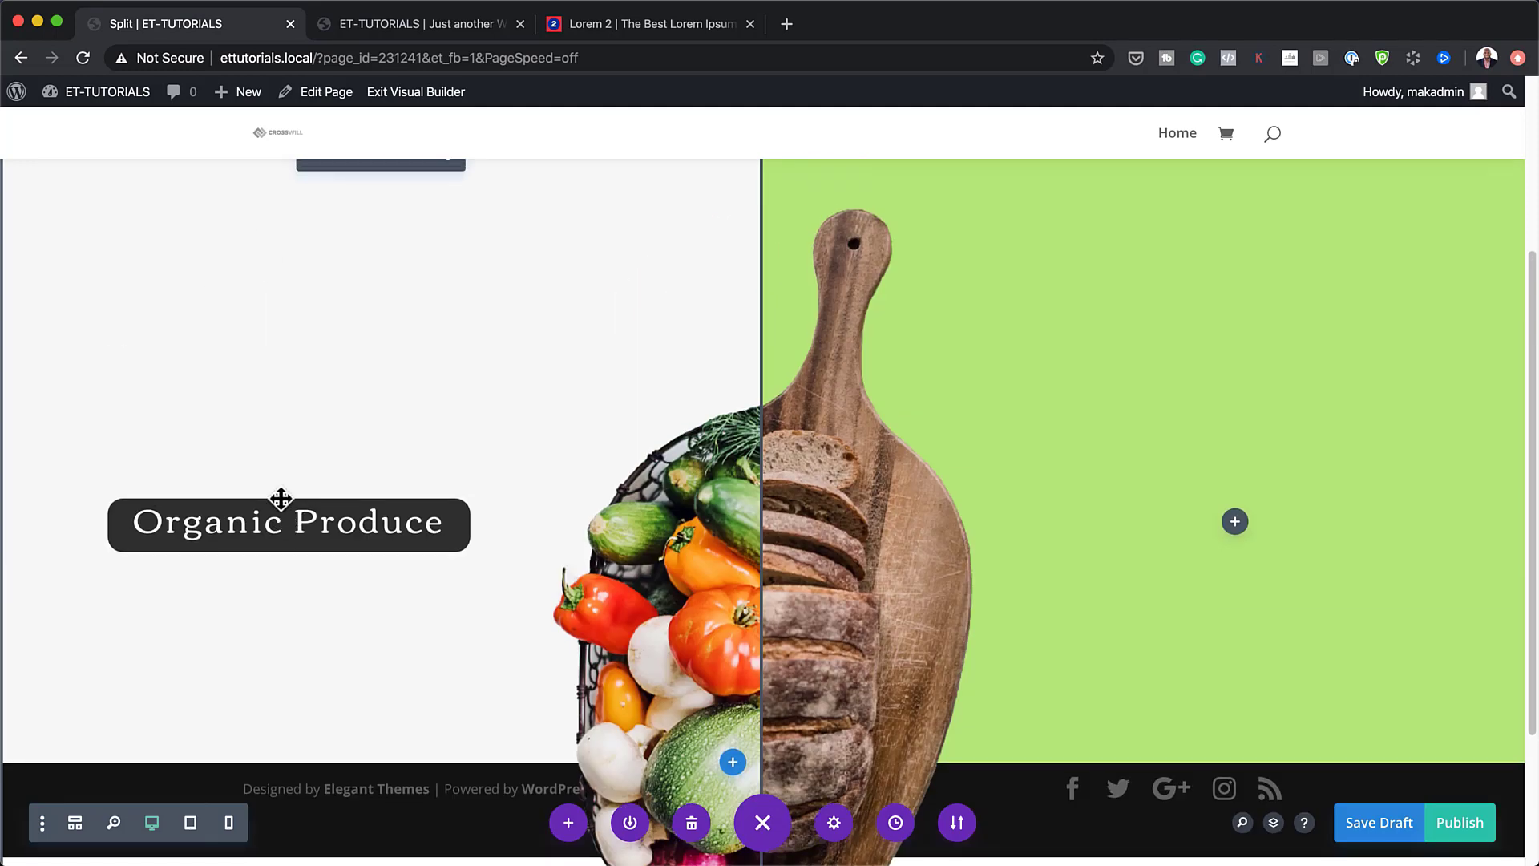
pyautogui.scroll(-1, 317, 501)
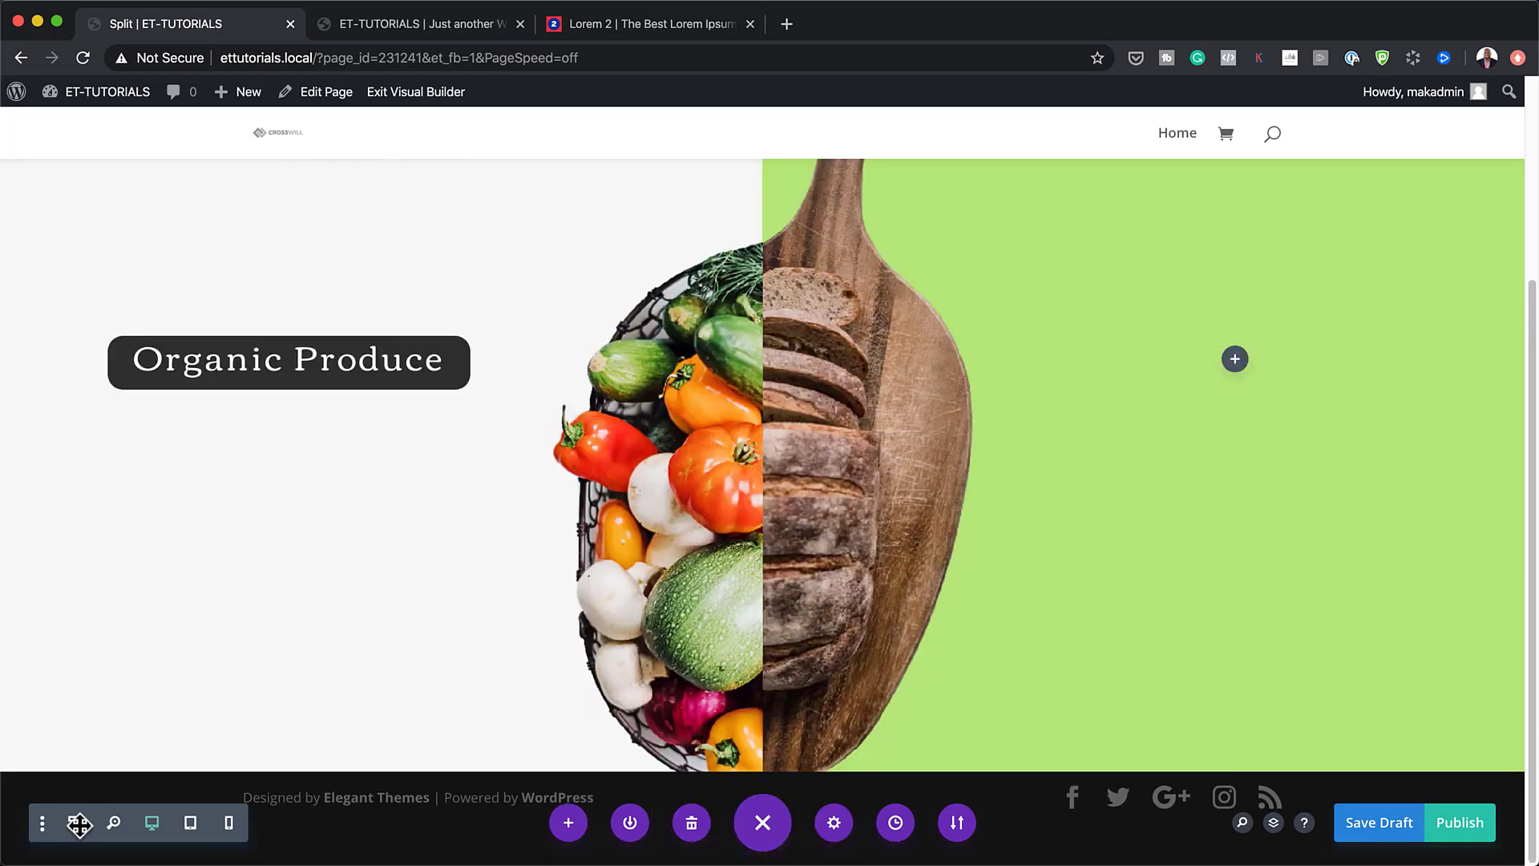
pyautogui.click(75, 824)
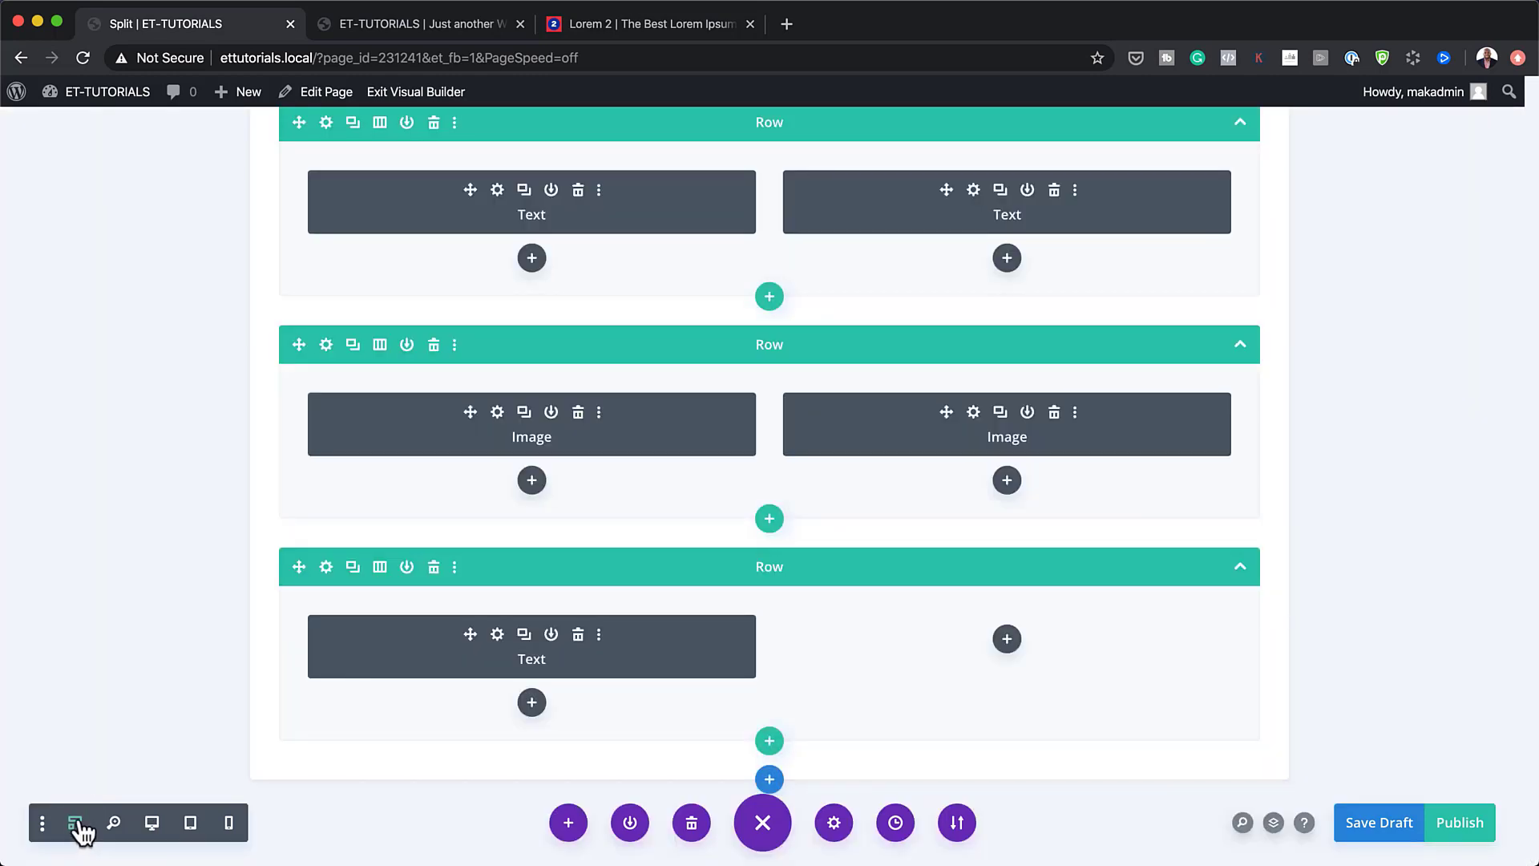
pyautogui.click(518, 635)
pyautogui.moveTo(465, 634); pyautogui.dragTo(951, 660)
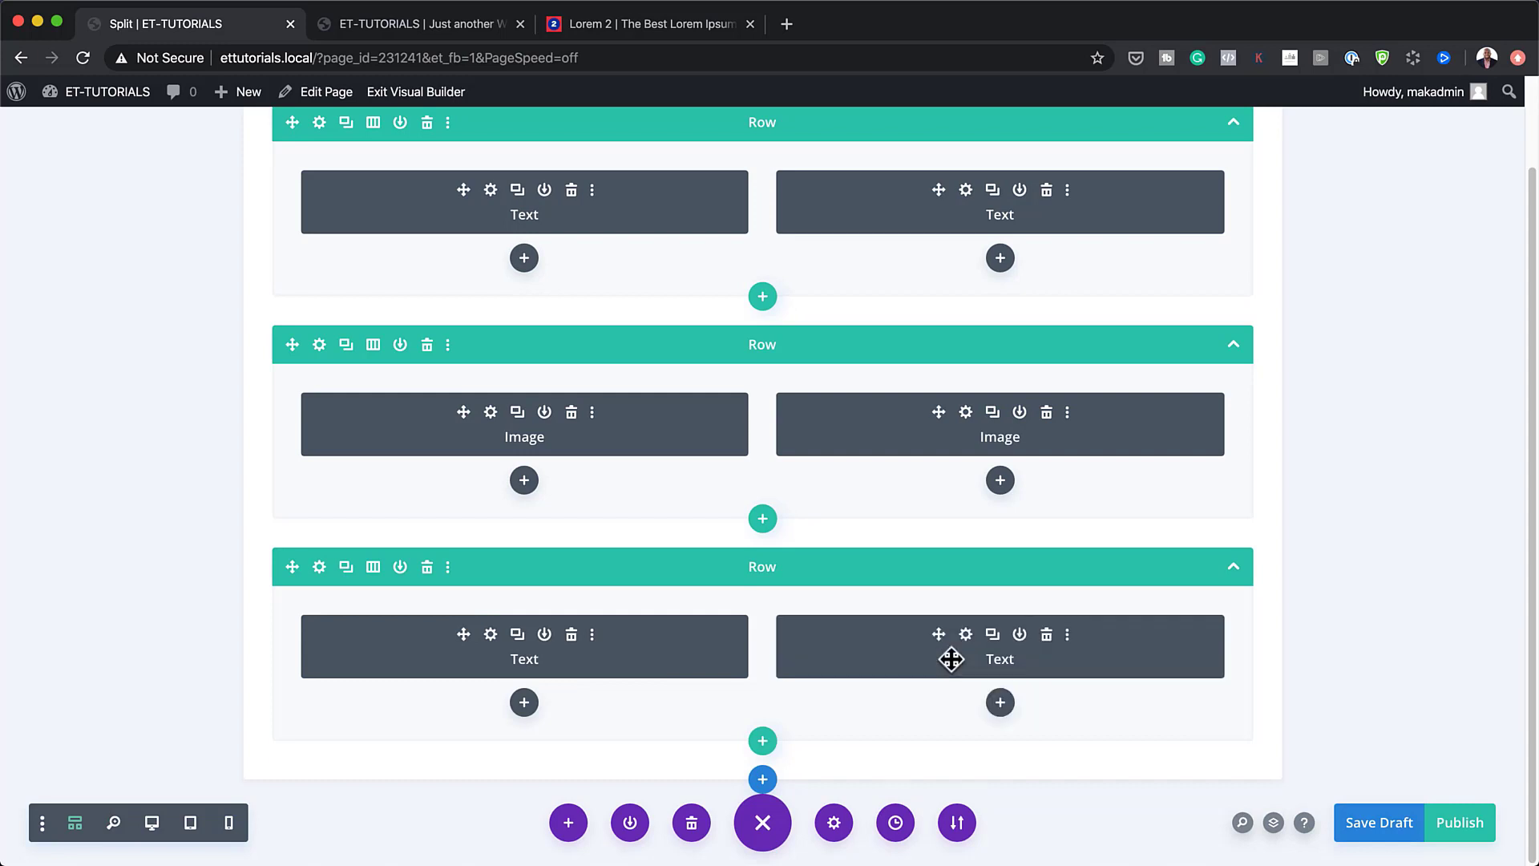
pyautogui.click(153, 824)
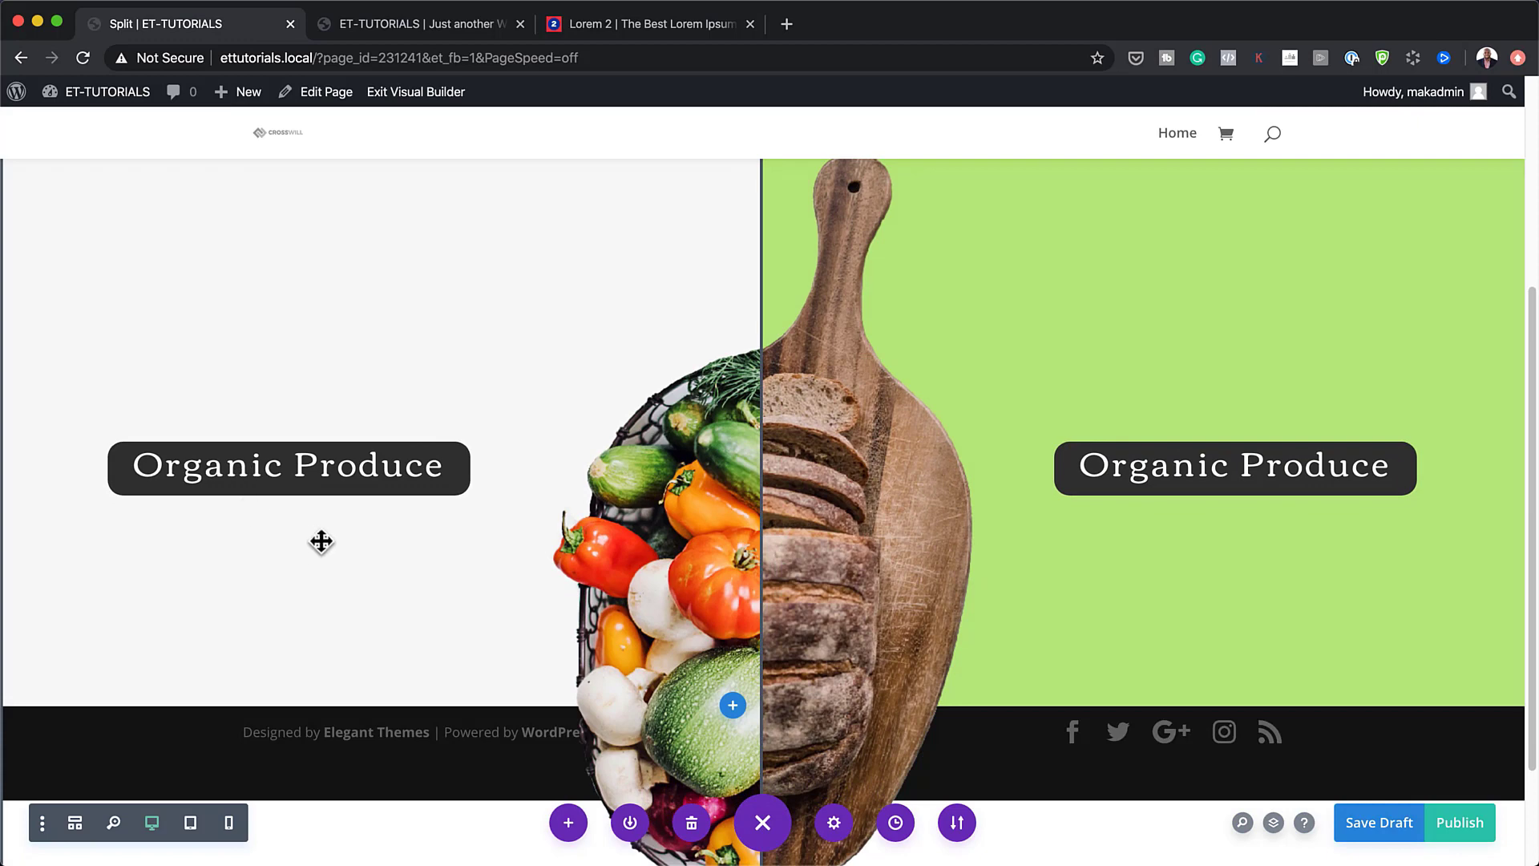
# In wireframe view, add a Call To Action module beneath the text module in the third row's first column.
pyautogui.click(75, 826)
pyautogui.click(525, 703)
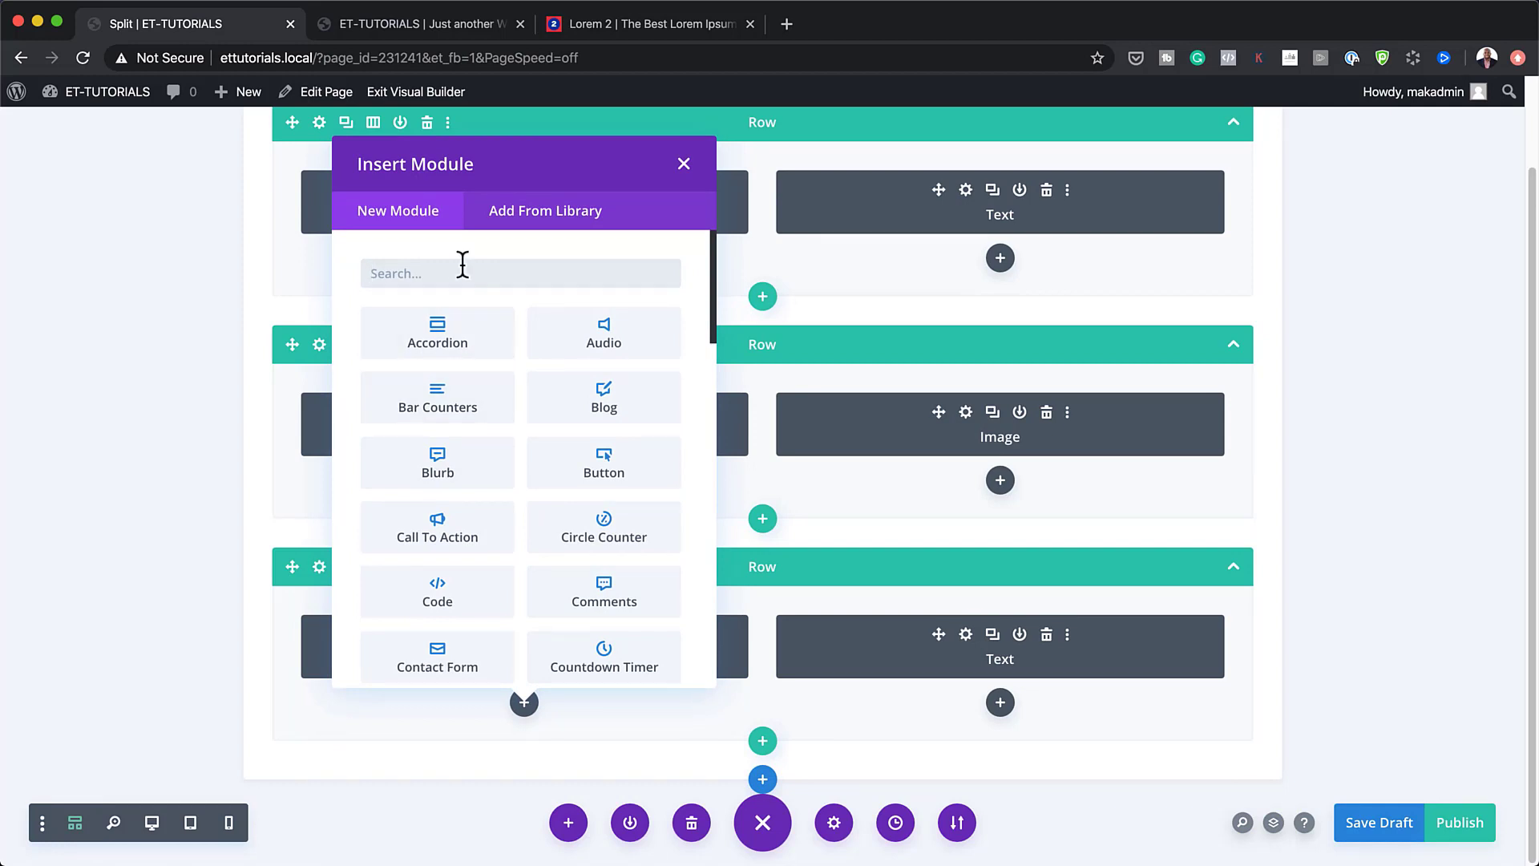
pyautogui.write('call')
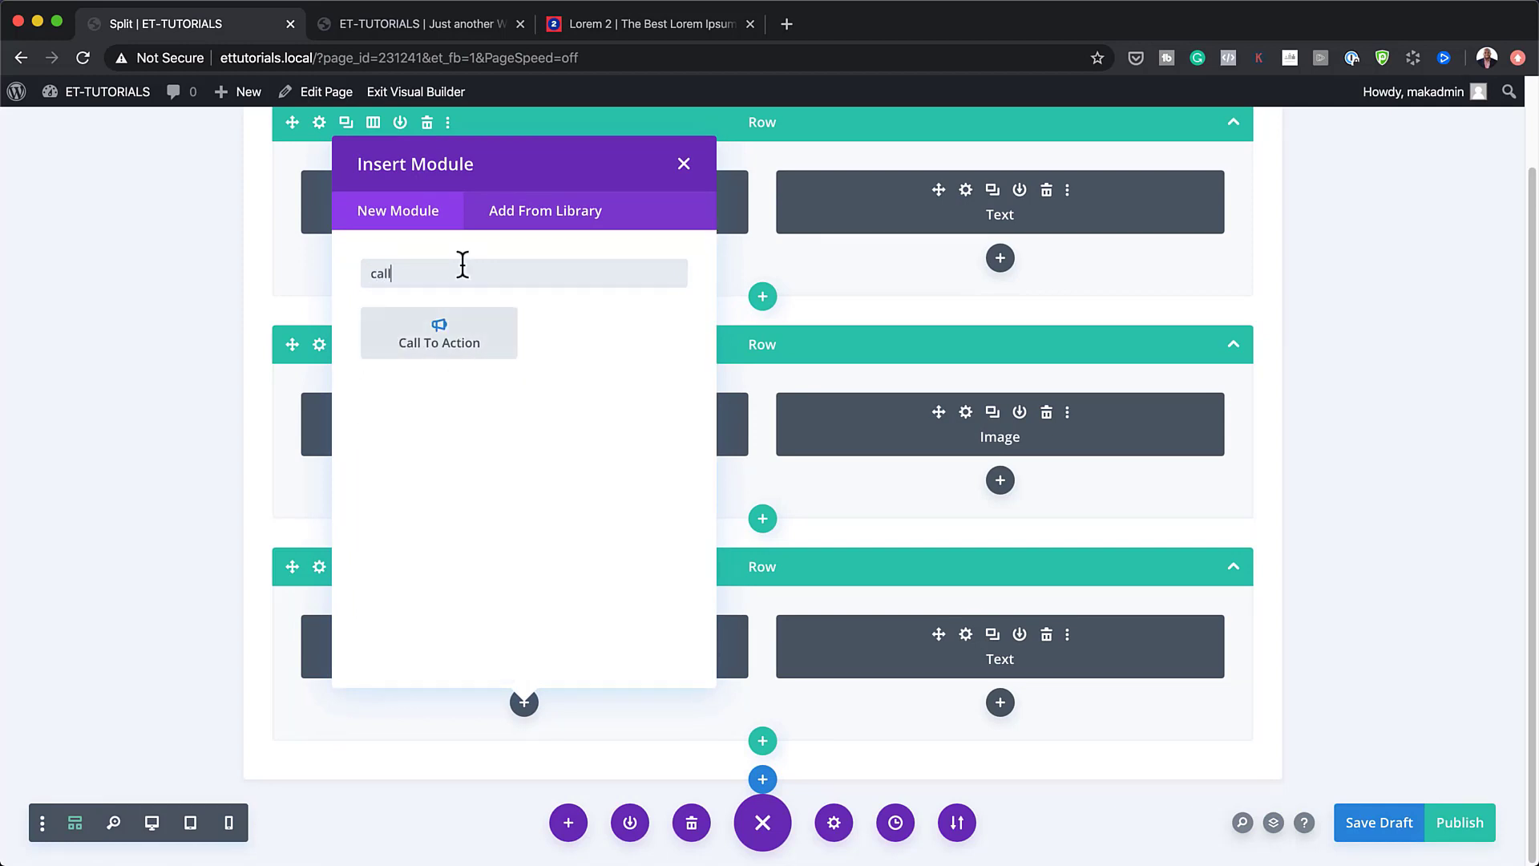
pyautogui.click(480, 337)
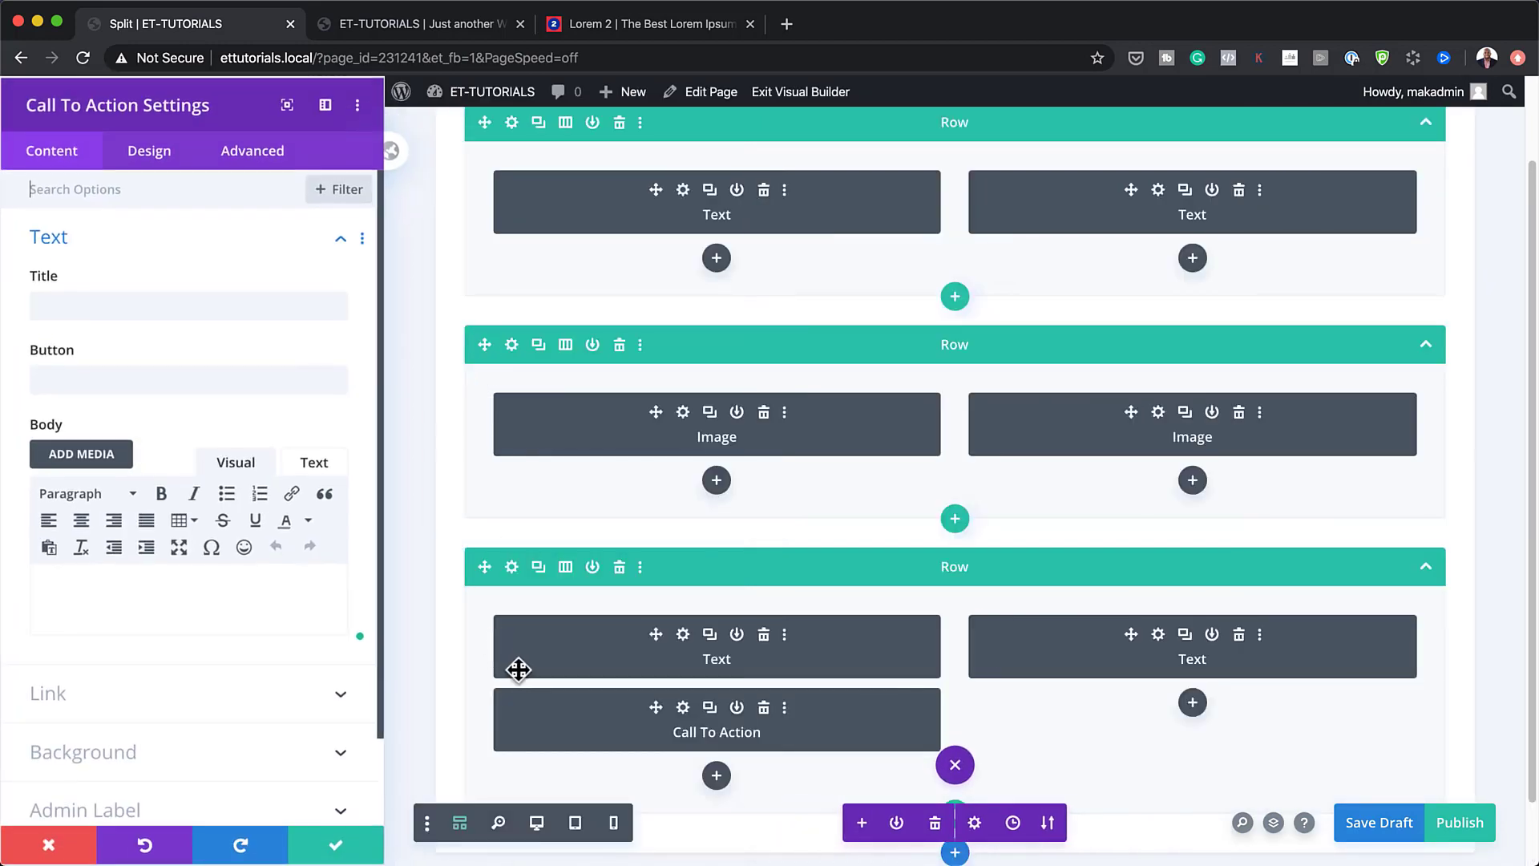
# Return to desktop view and title the Call To Action module "Fresh Fruit/Veg".
pyautogui.click(537, 823)
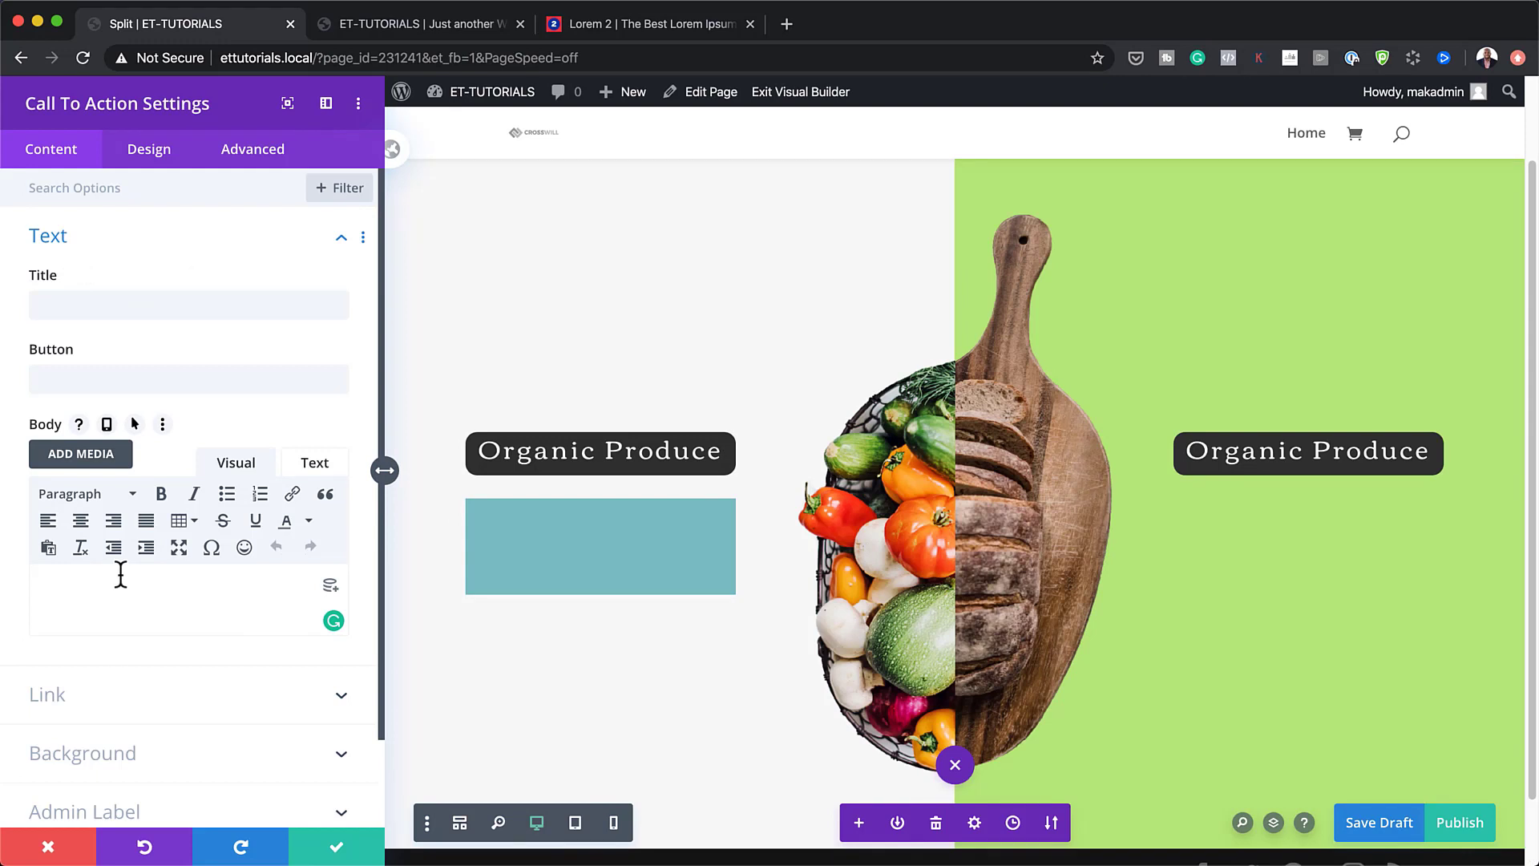
pyautogui.click(80, 295)
pyautogui.write('Fresh')
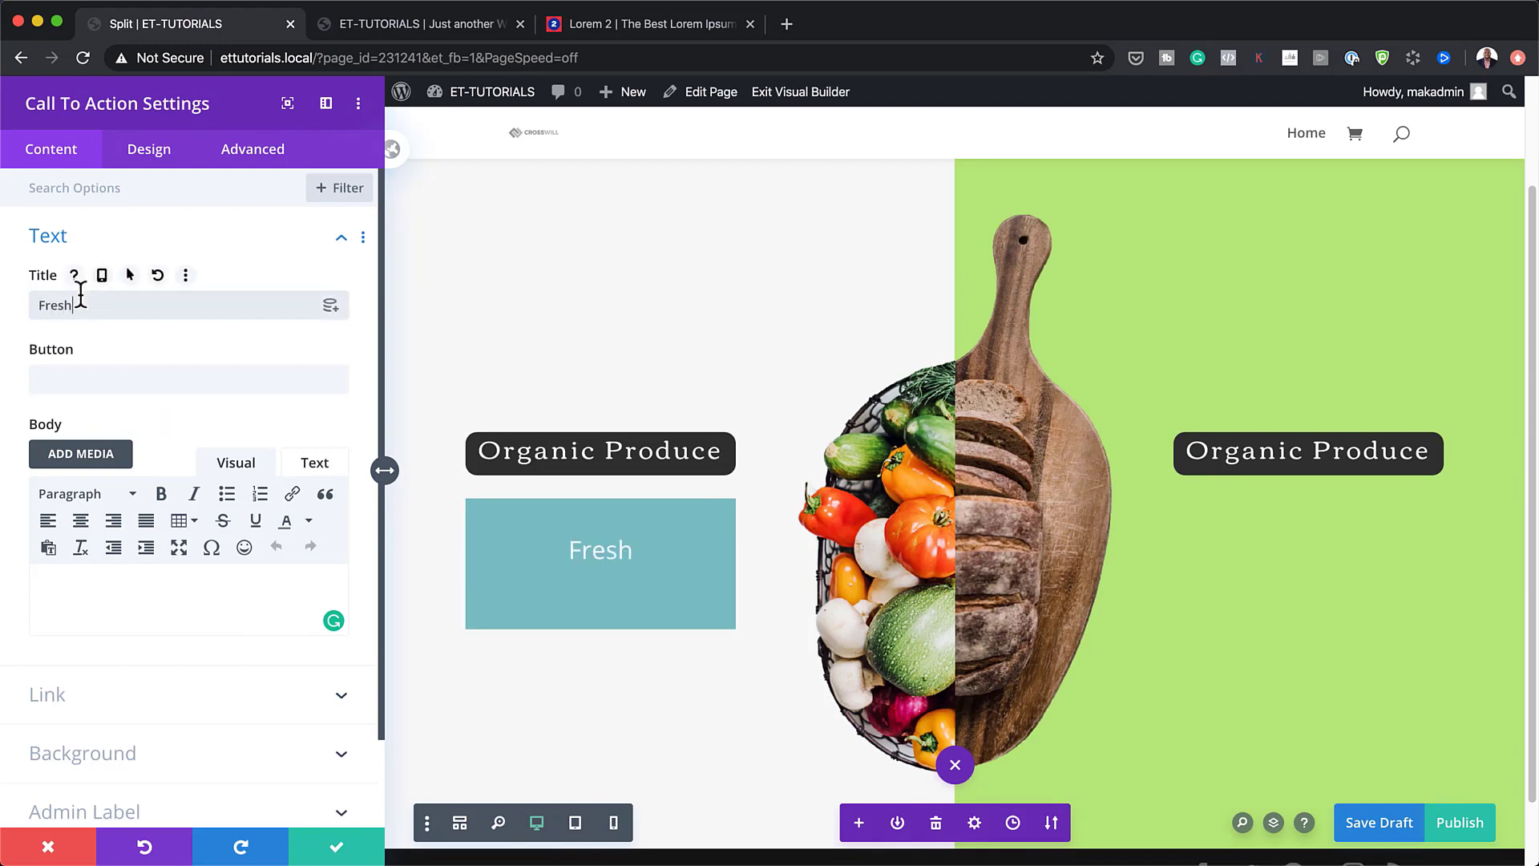
pyautogui.write(' Fruit/Veg')
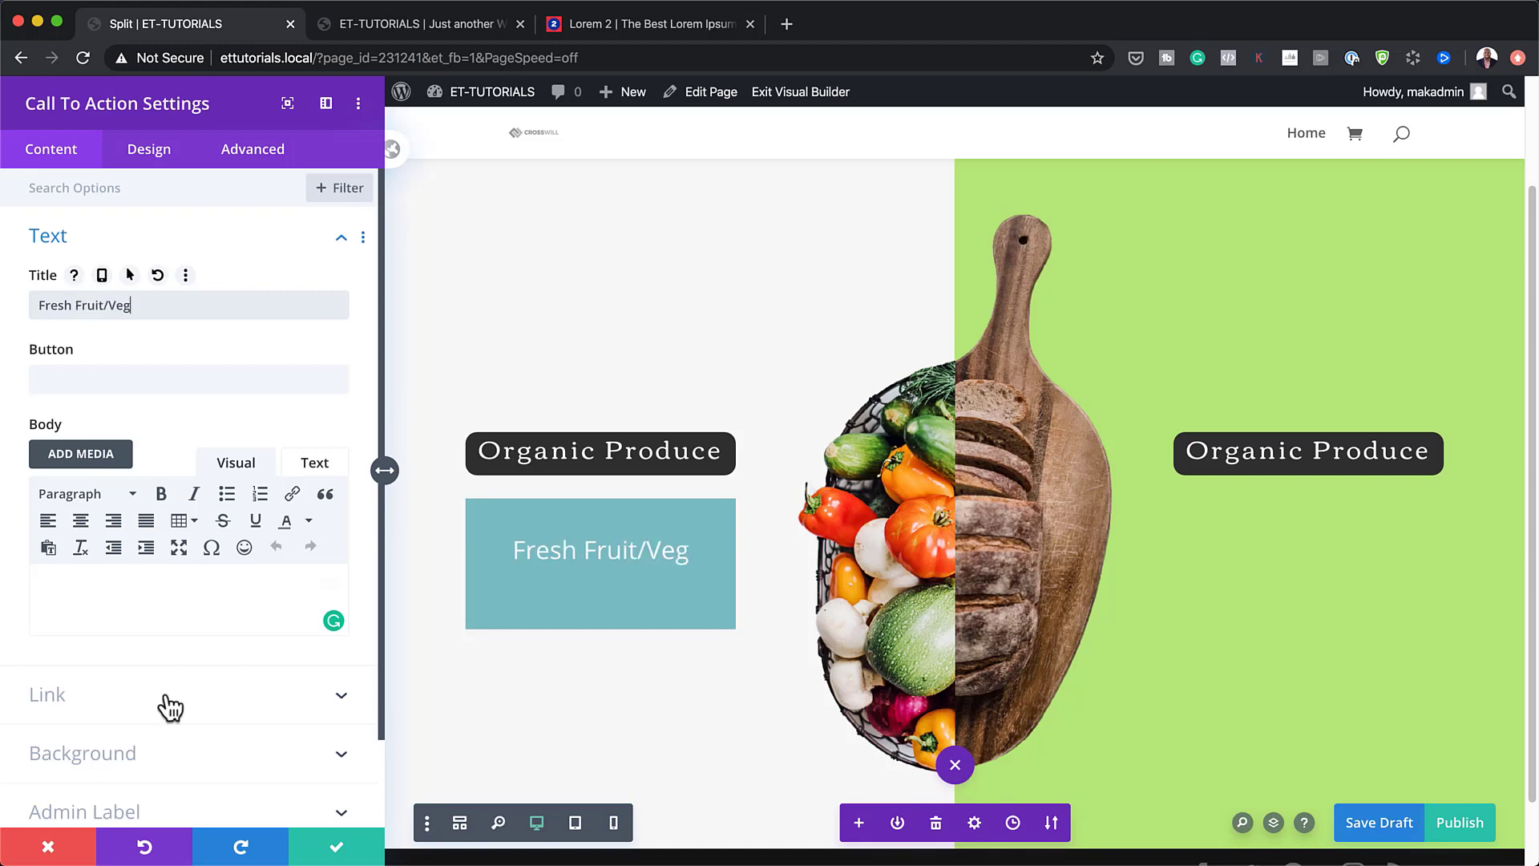
# Fill the call to action's body with the "Lorem ipsum dolor sit amet" paragraph and set its button text to "Order a Basket".
pyautogui.click(128, 574)
pyautogui.write('Lorem ipsum dolor sit amet, consectetuer adipiscing elit. Donec odio. Quisque volutpat mattis eros. Nullam malesuada erat ut turpis. Suspendisse urna nibh, viverra non, semper suscipit, posuere a, pede.')
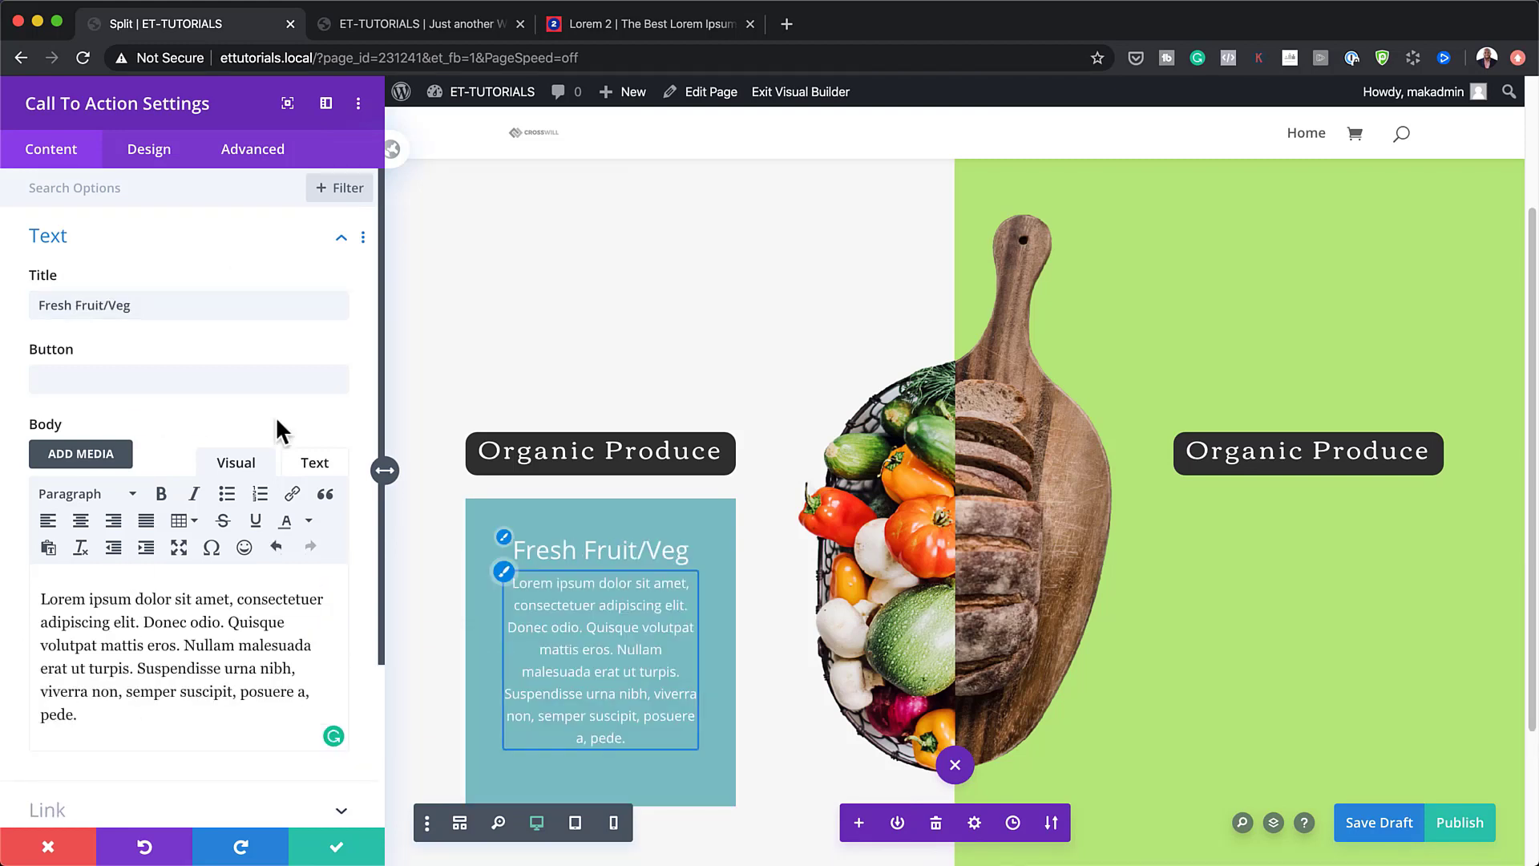
pyautogui.click(275, 377)
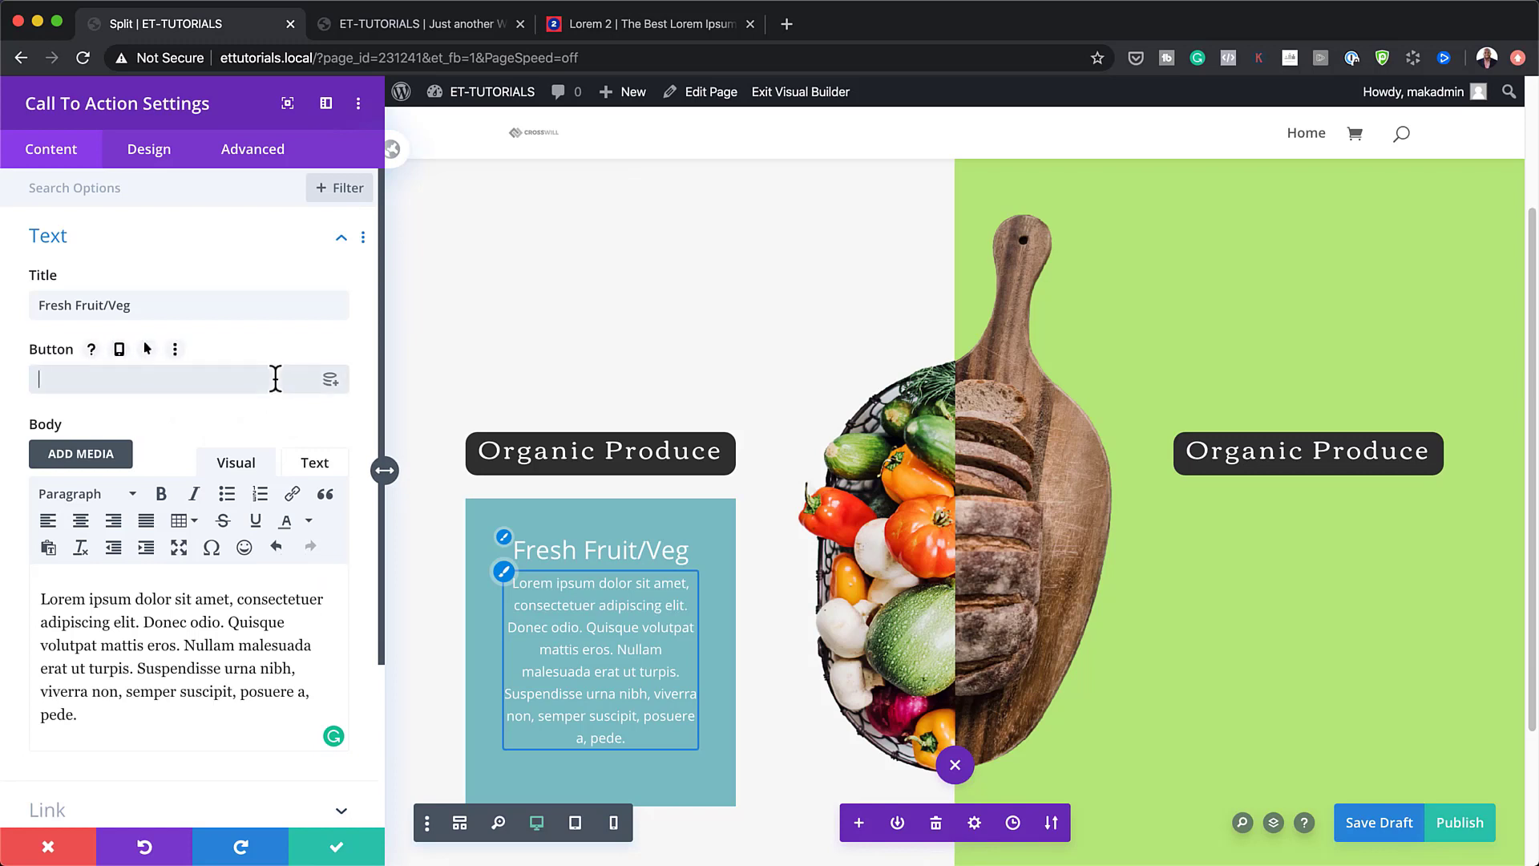
pyautogui.write('Order a Basket')
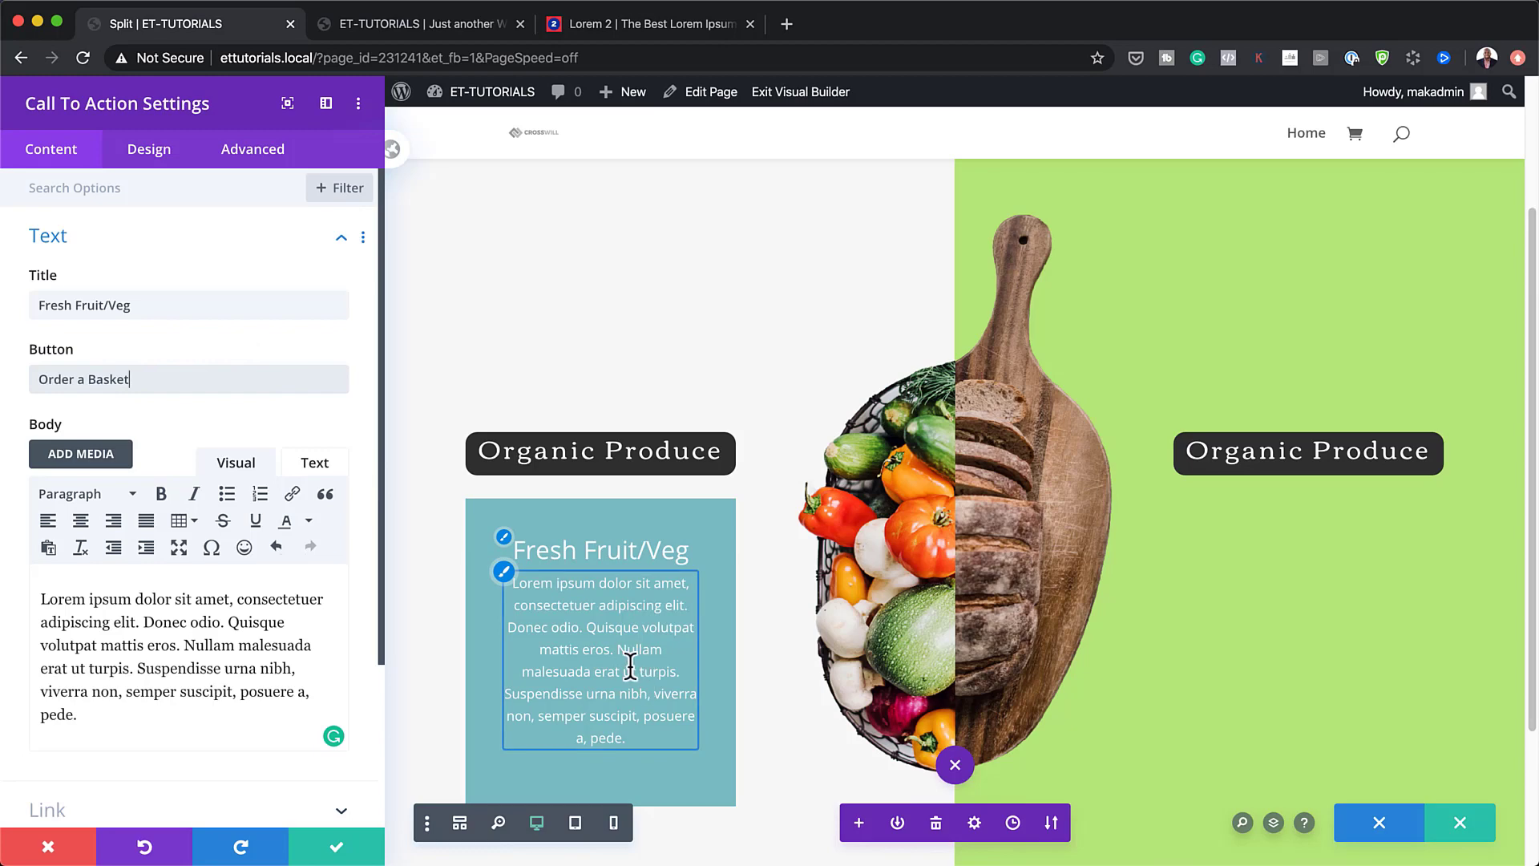
# Set the call to action's button link URL to "#".
pyautogui.scroll(-5, 214, 626)
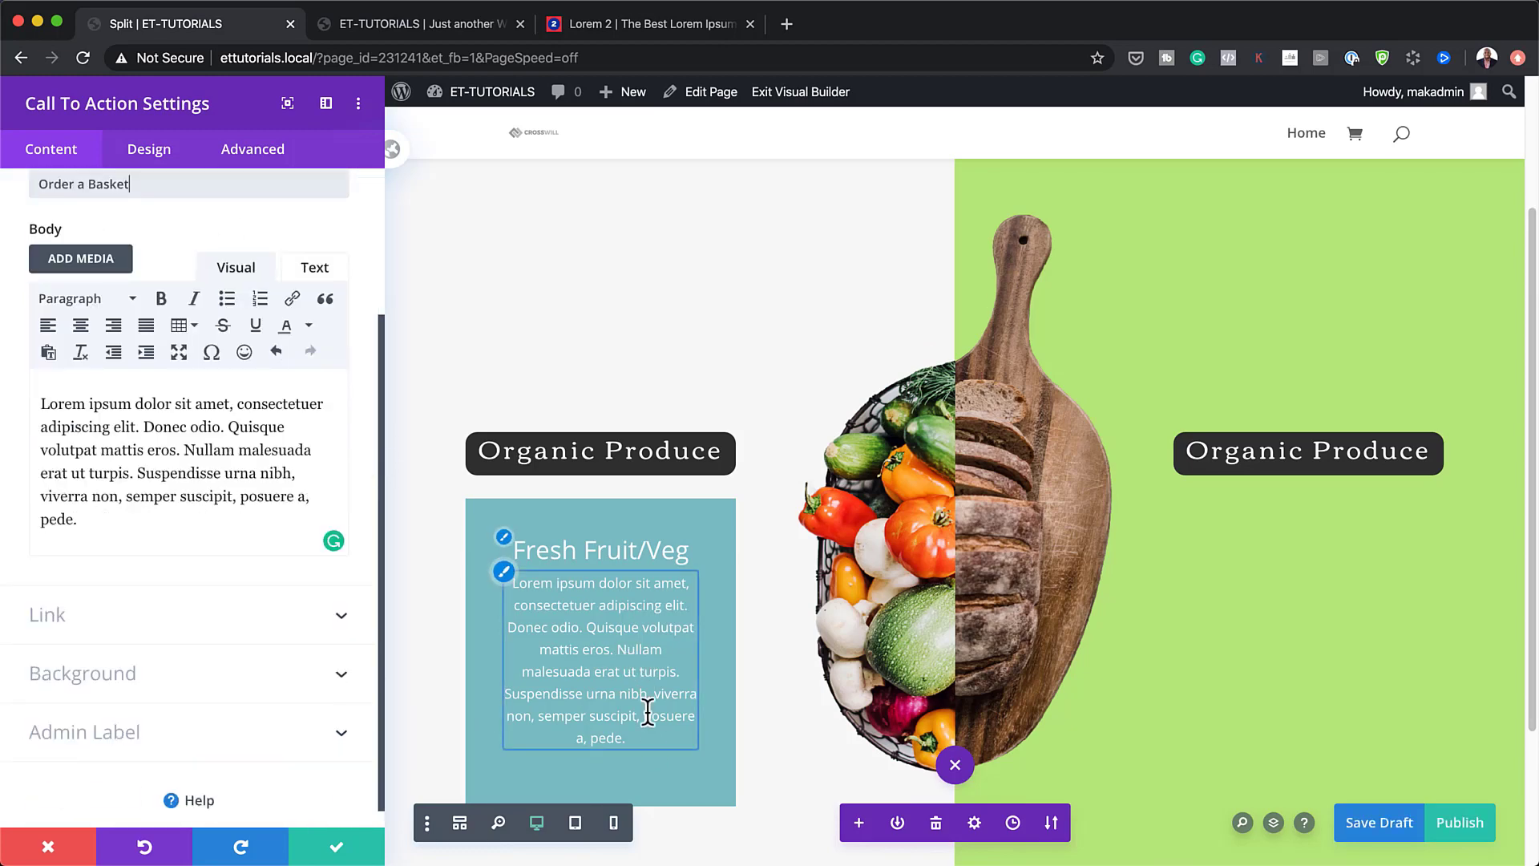
pyautogui.scroll(-3, 647, 712)
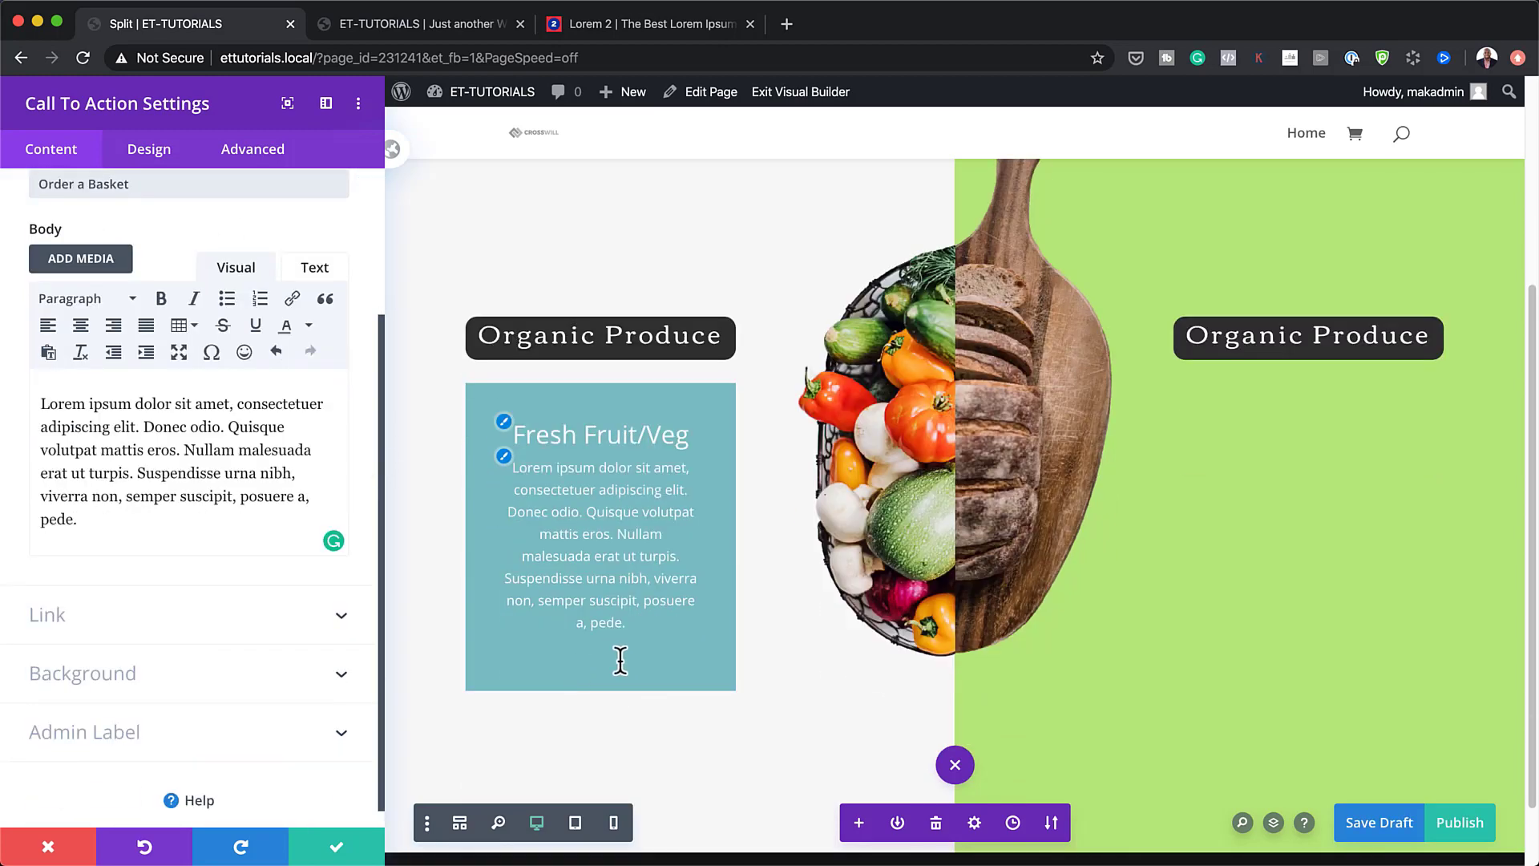
pyautogui.click(57, 619)
pyautogui.click(102, 356)
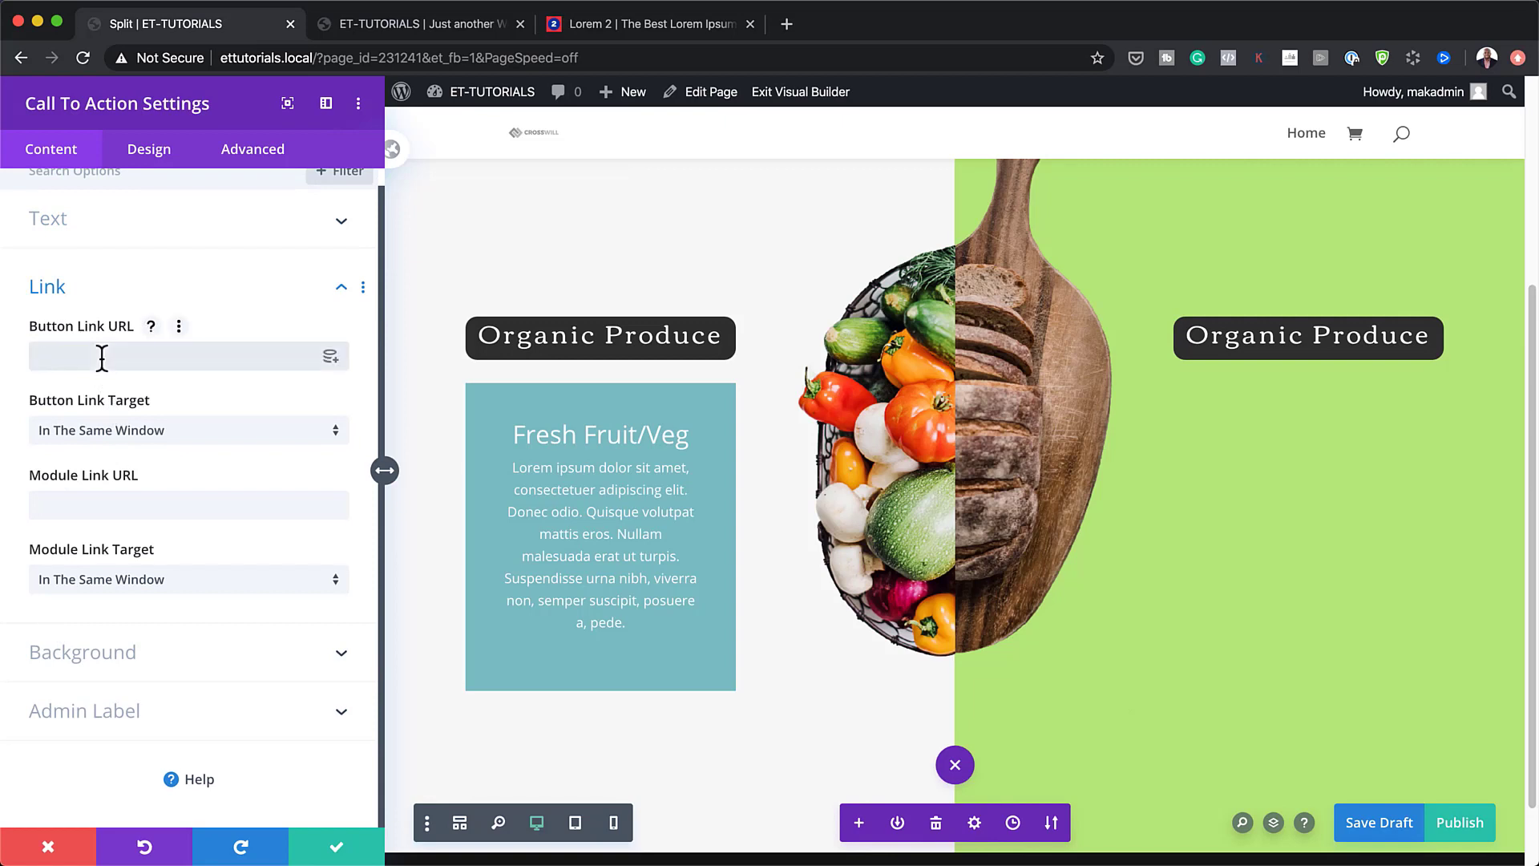
pyautogui.write('#')
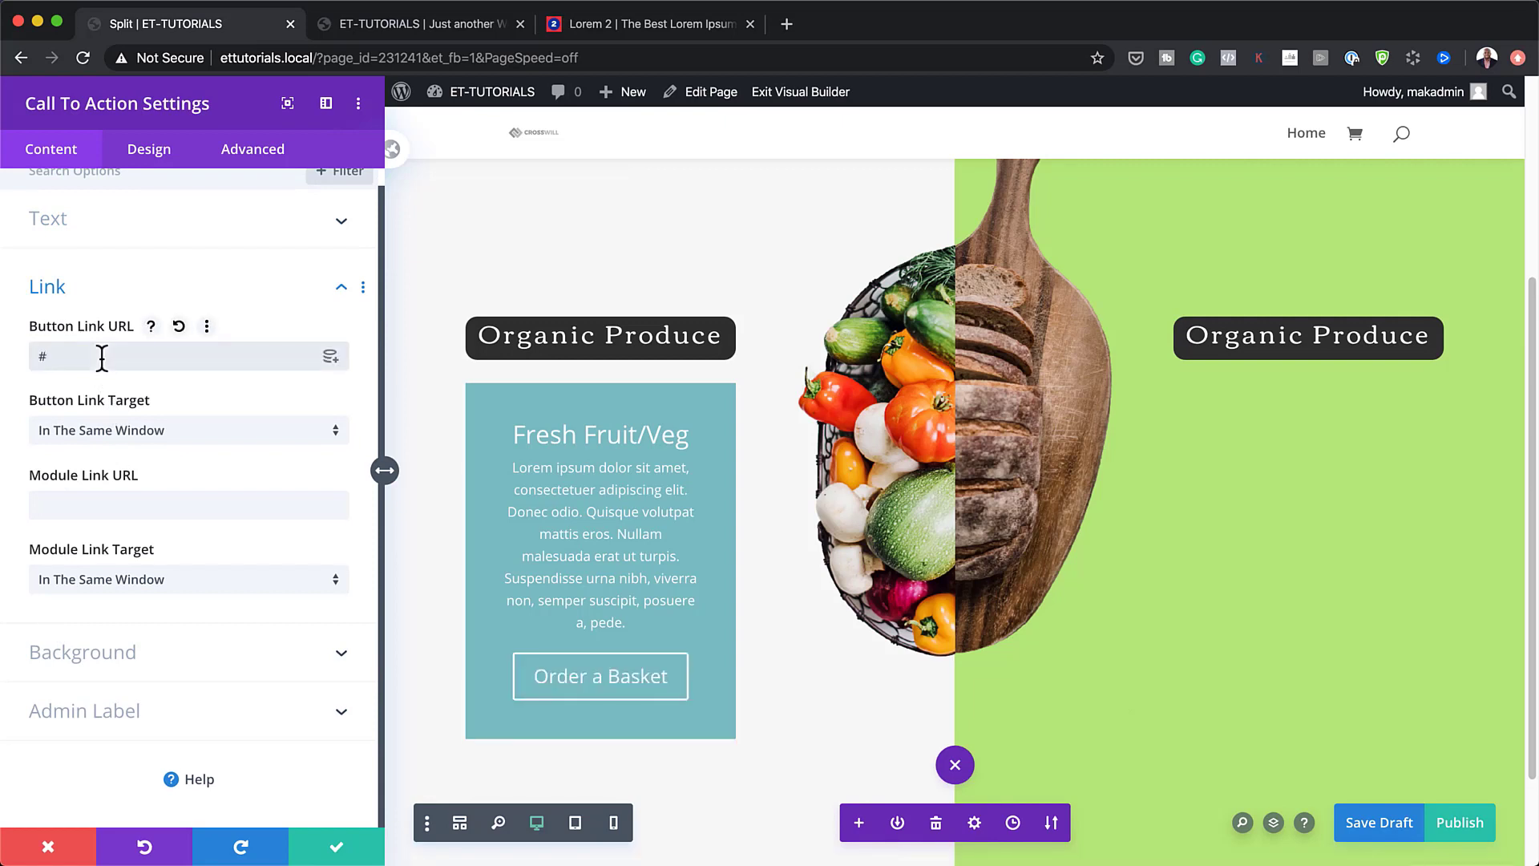
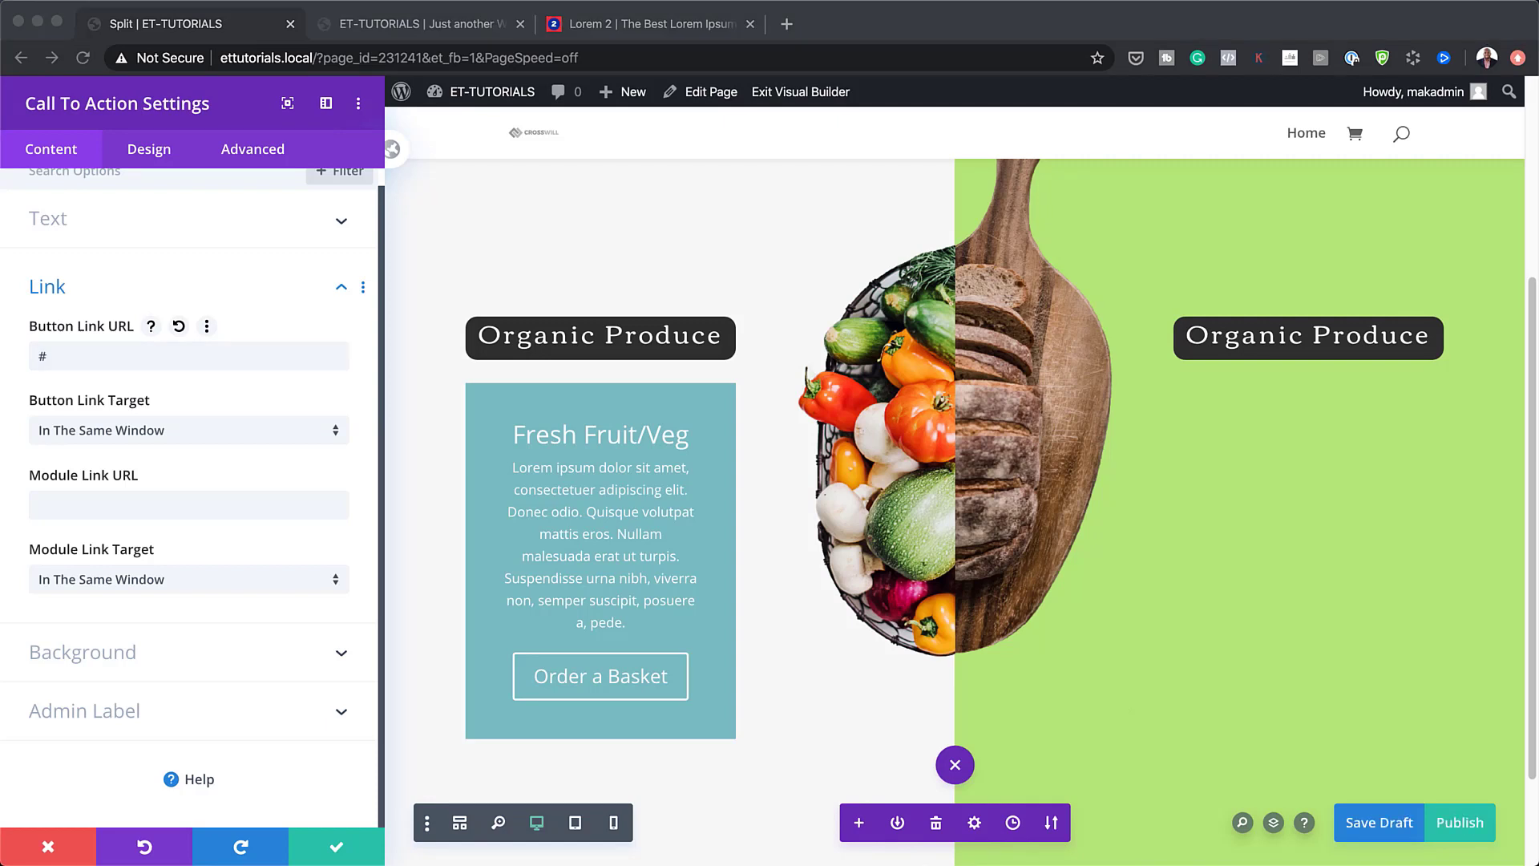
# Set the Call To Action module's background colour to #f7f7f7.
pyautogui.click(167, 655)
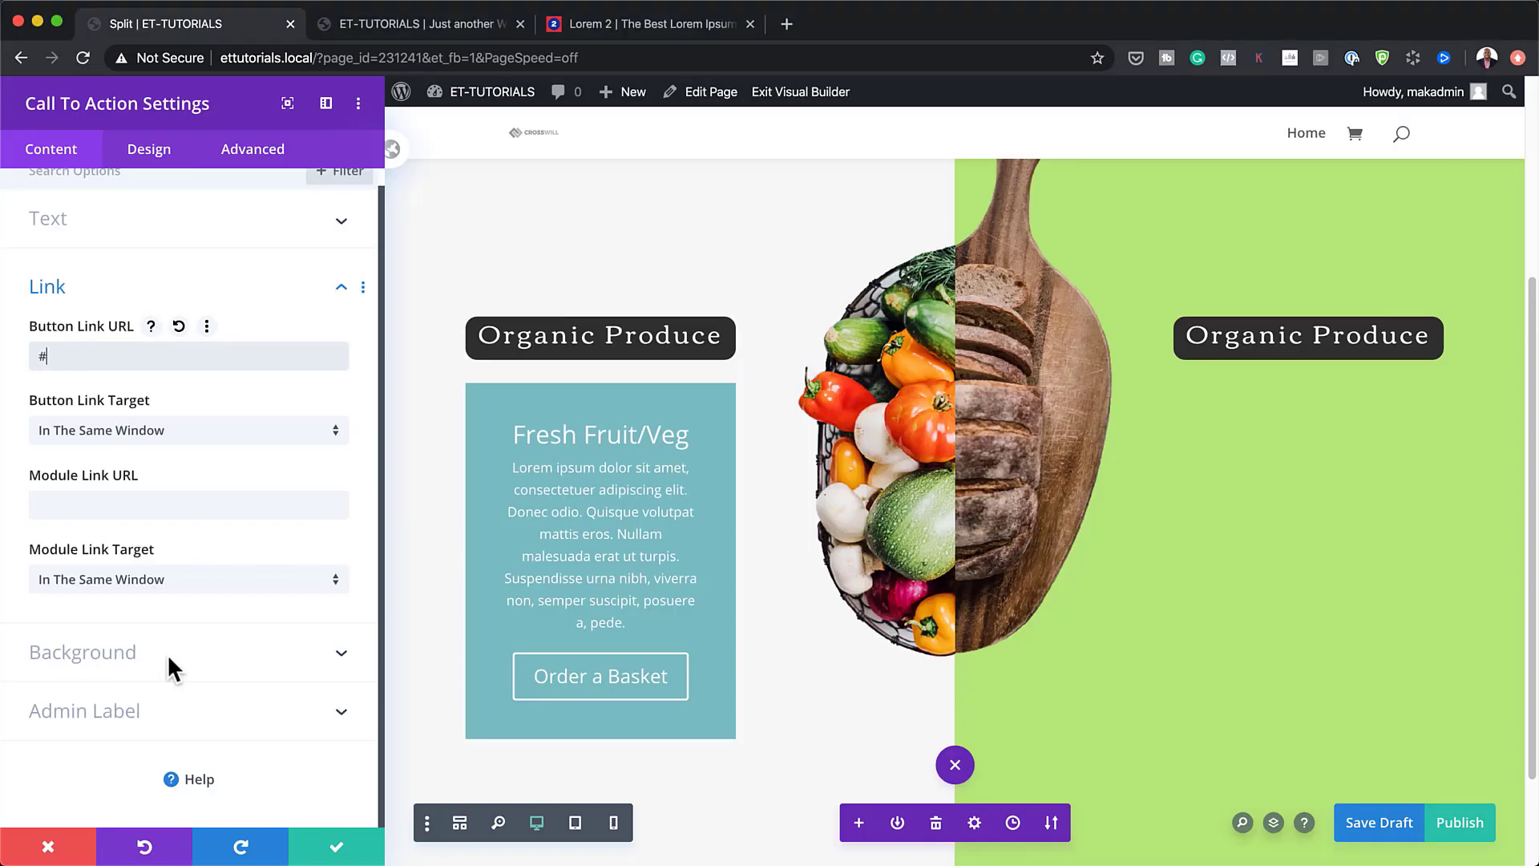
pyautogui.click(167, 653)
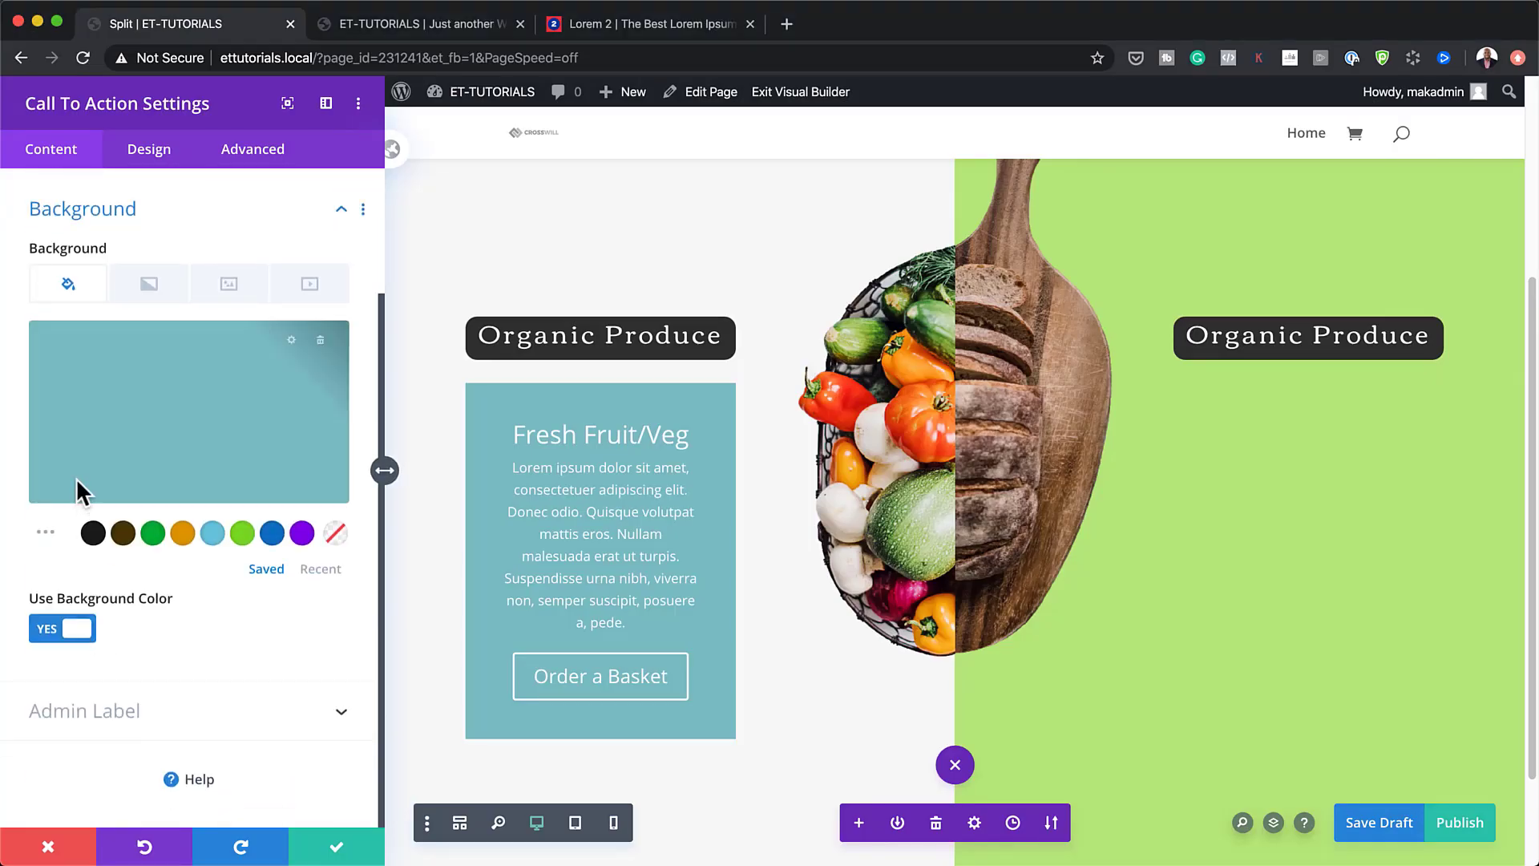
pyautogui.click(159, 386)
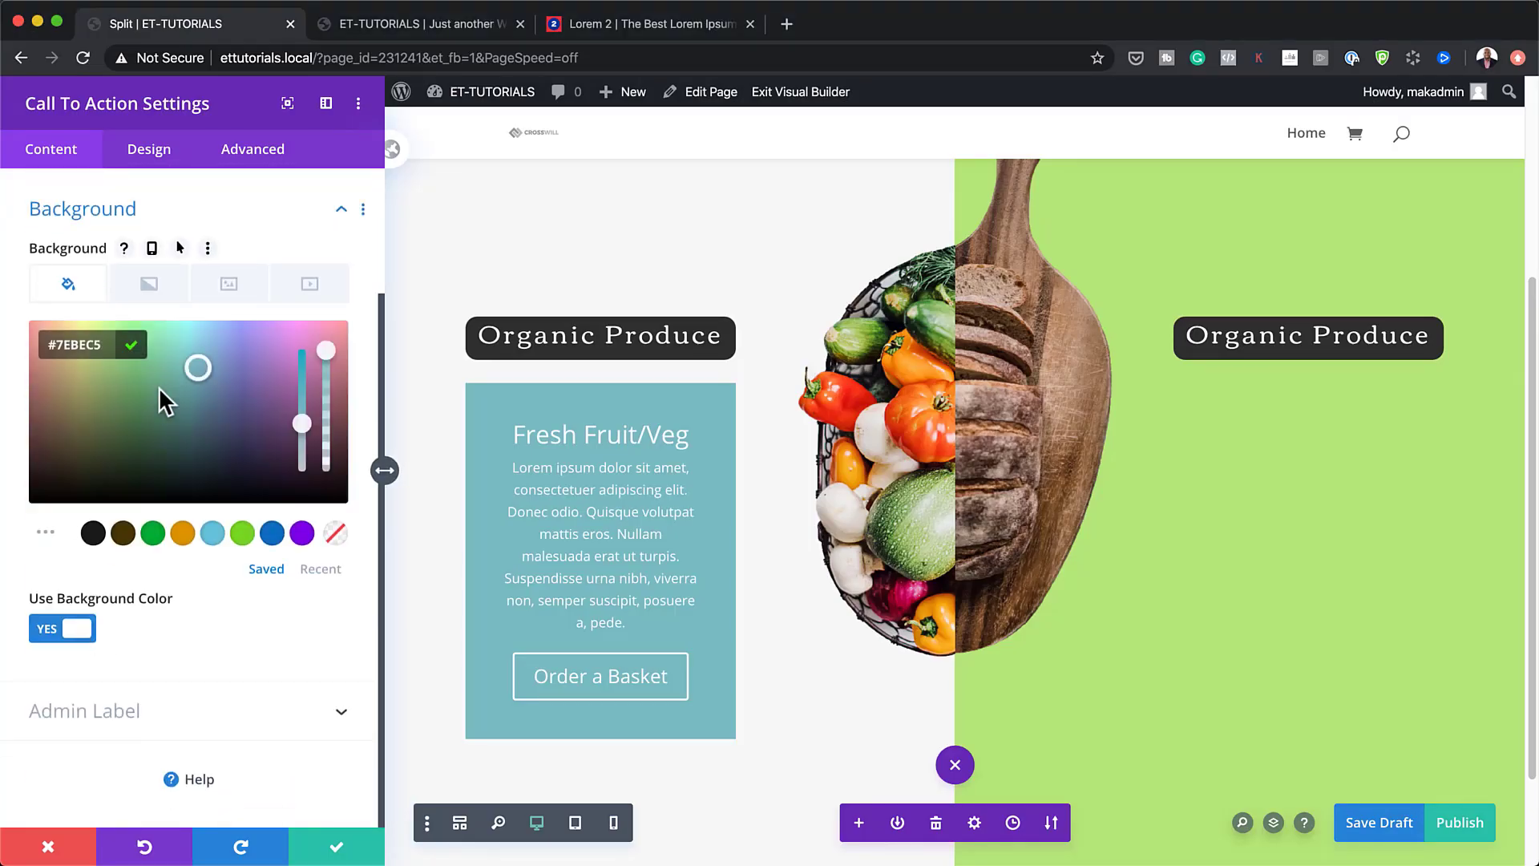
pyautogui.tripleClick(110, 343)
pyautogui.write('#f7f7f7')
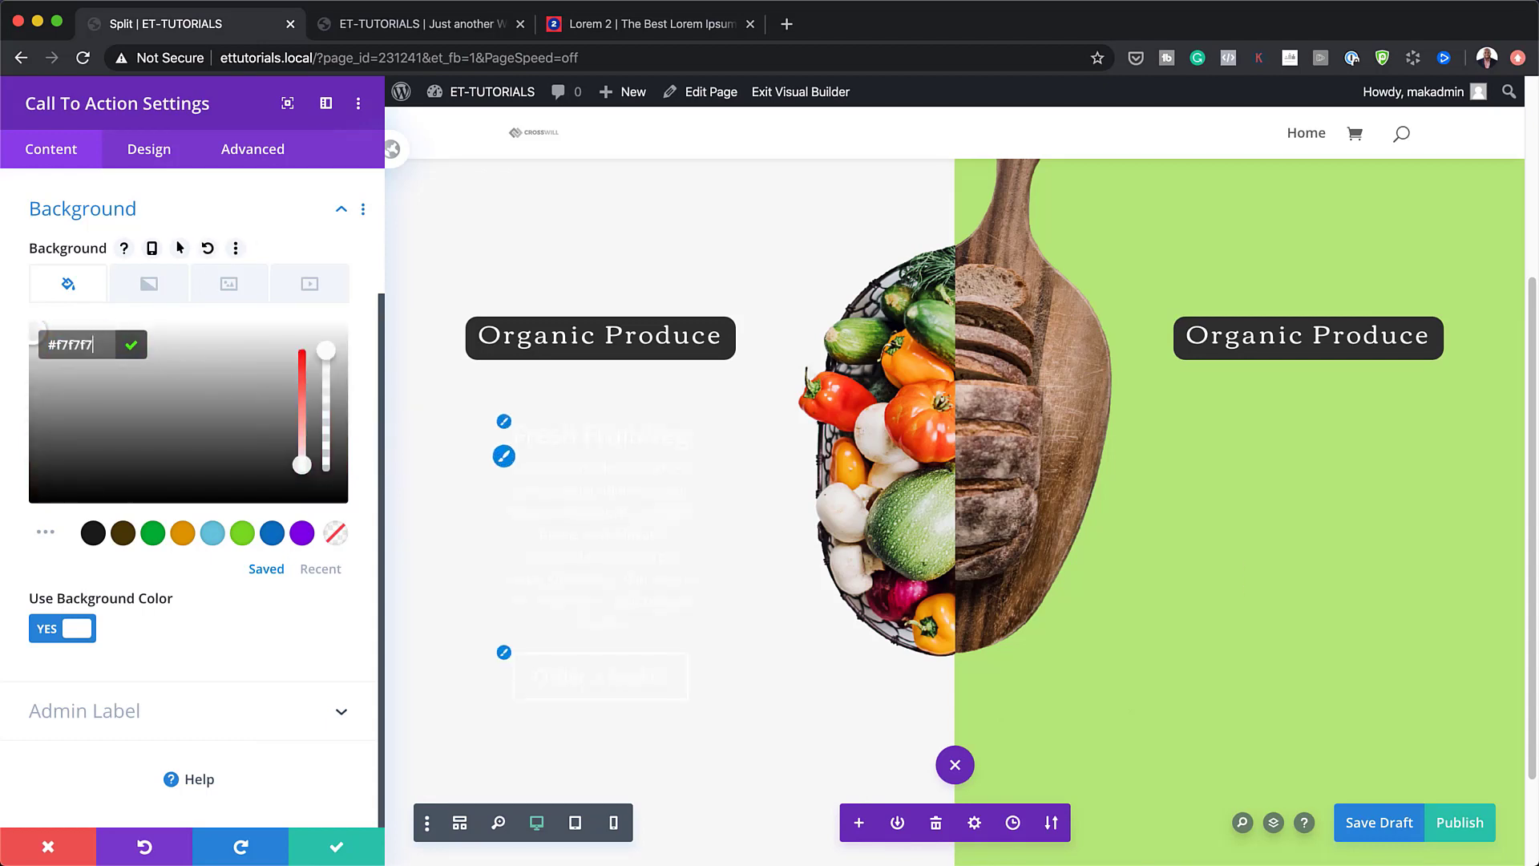
# Set the title text colour of the call to action to #333333.
pyautogui.click(152, 157)
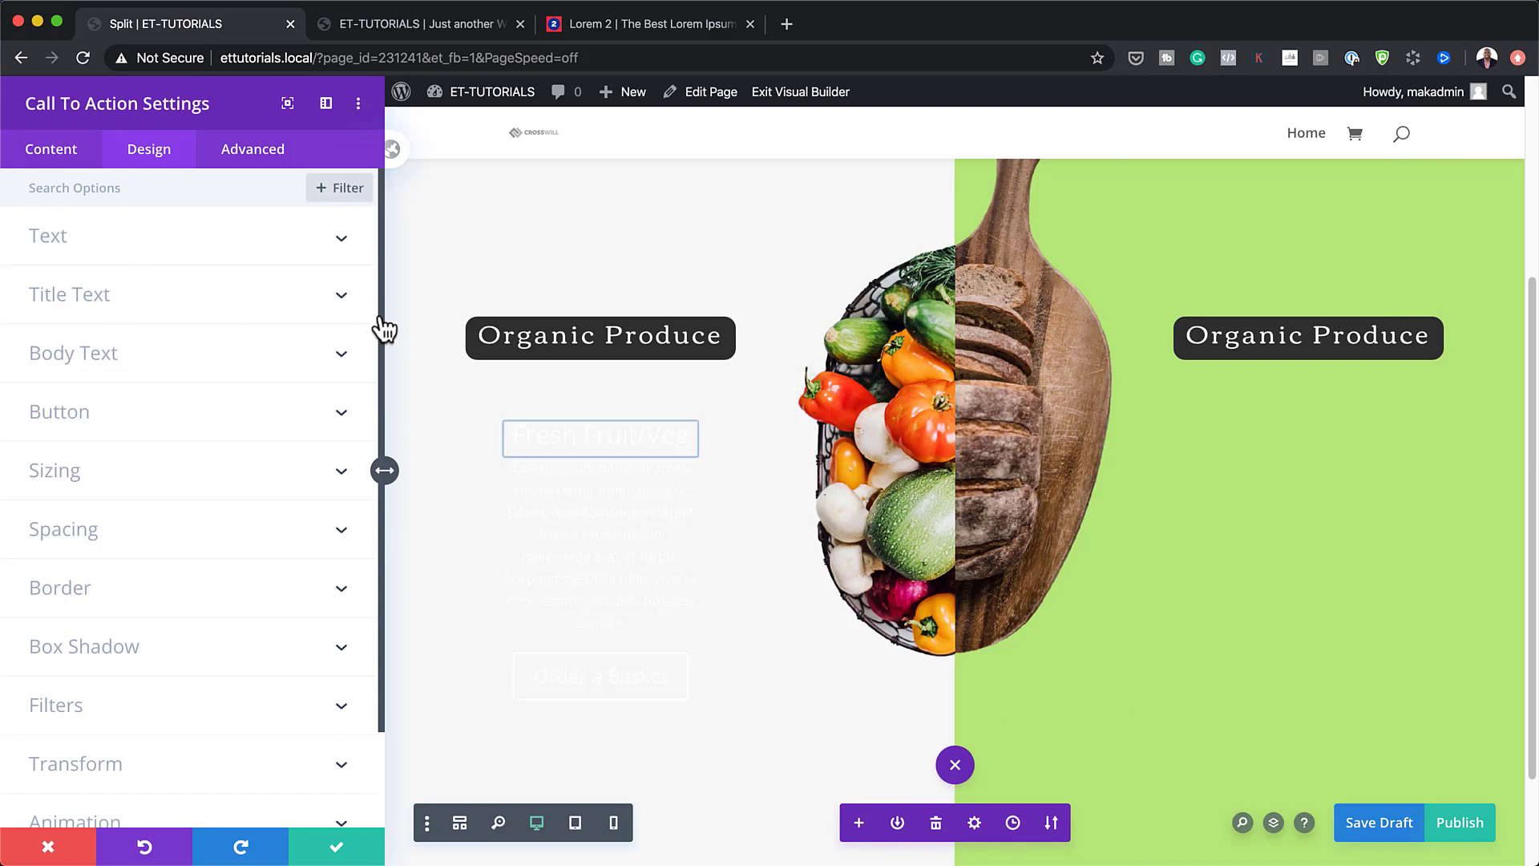
pyautogui.click(505, 422)
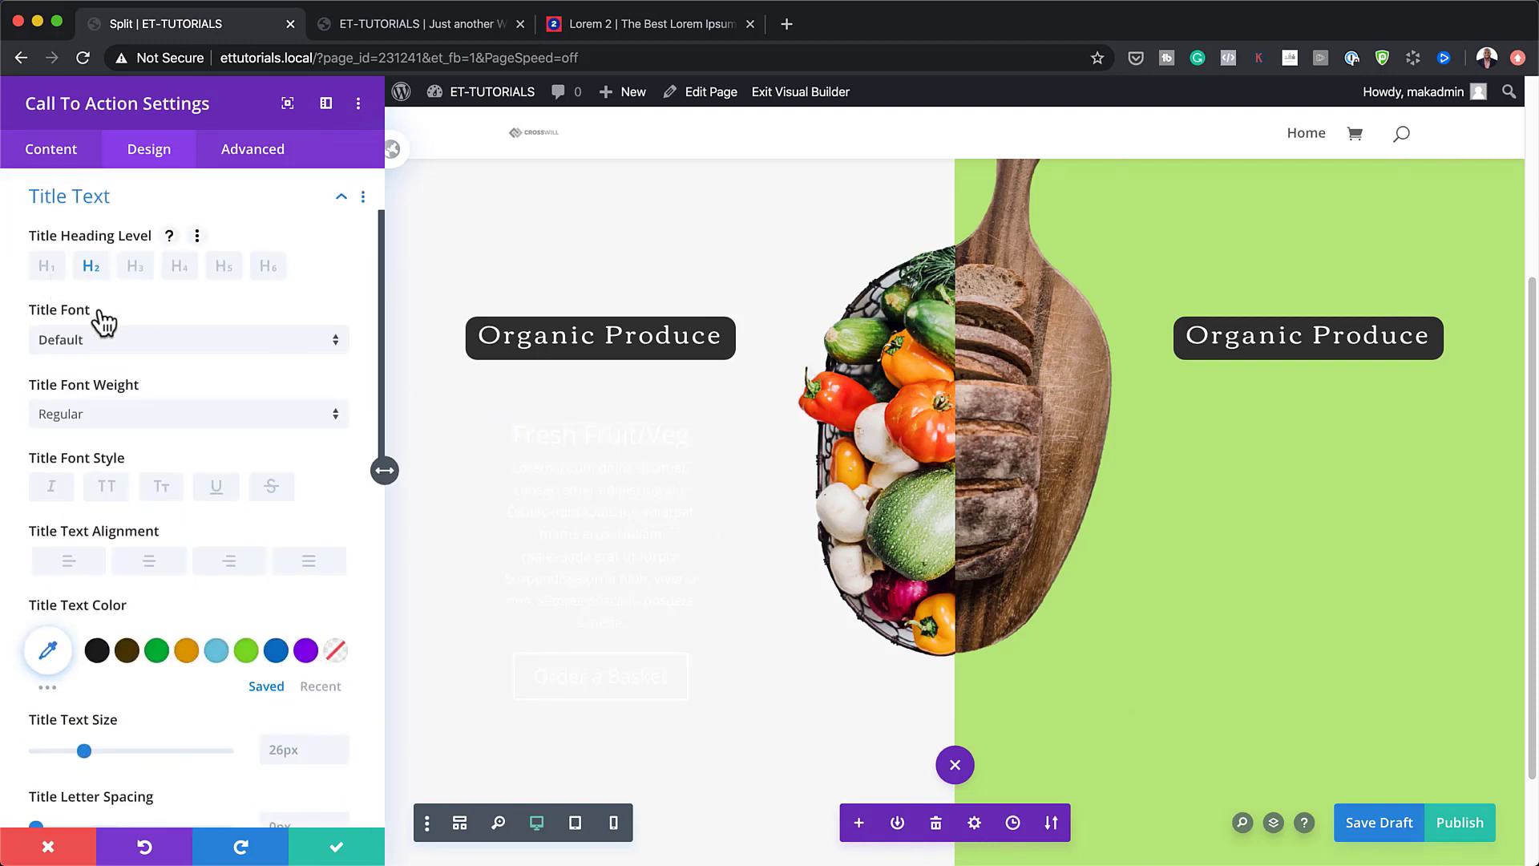
pyautogui.moveTo(103, 316)
pyautogui.click(47, 648)
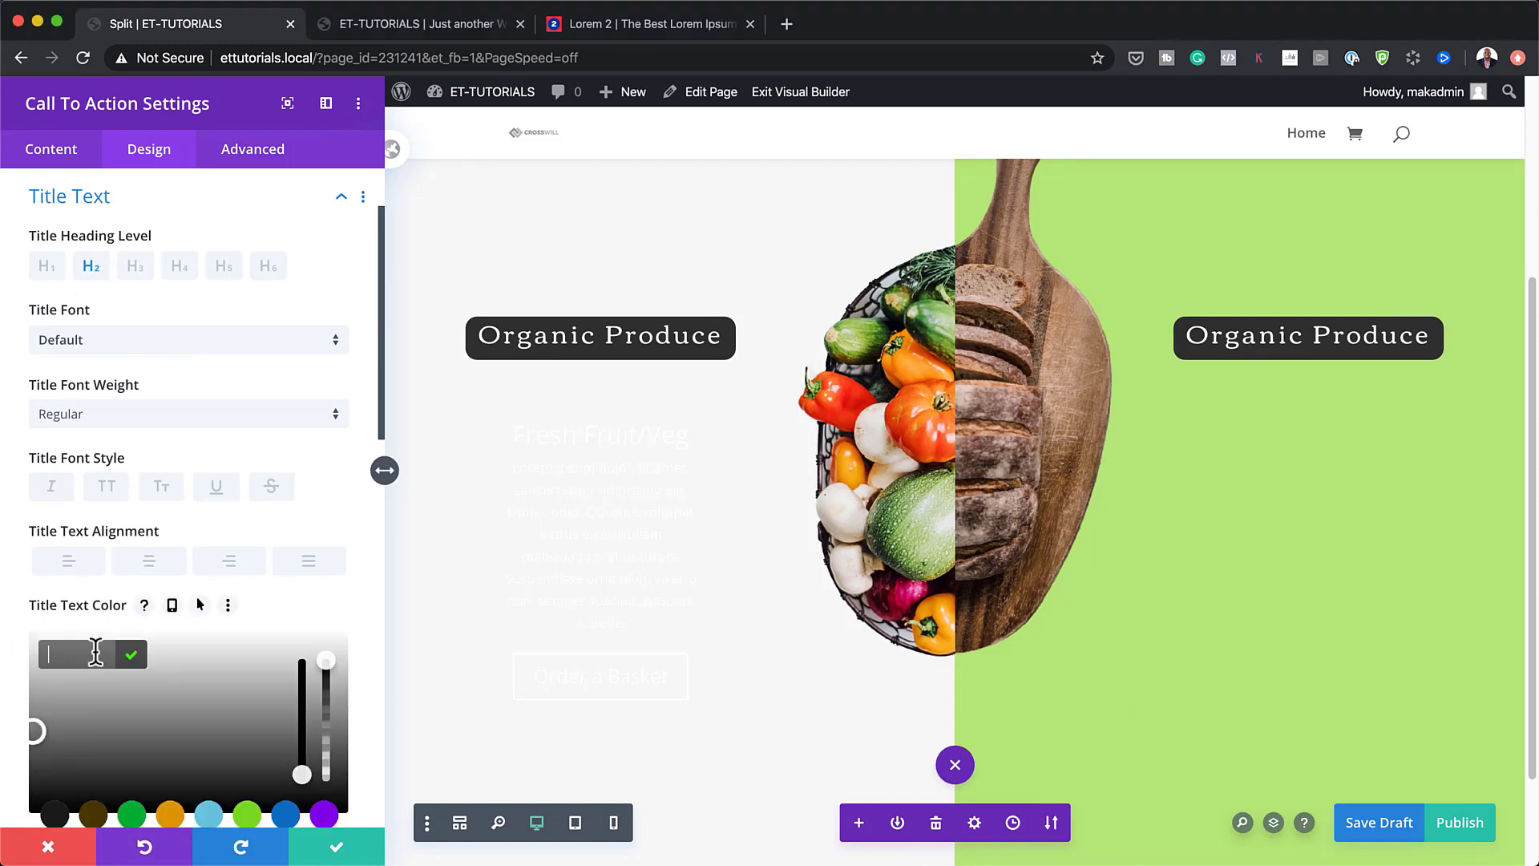
pyautogui.write('#333333')
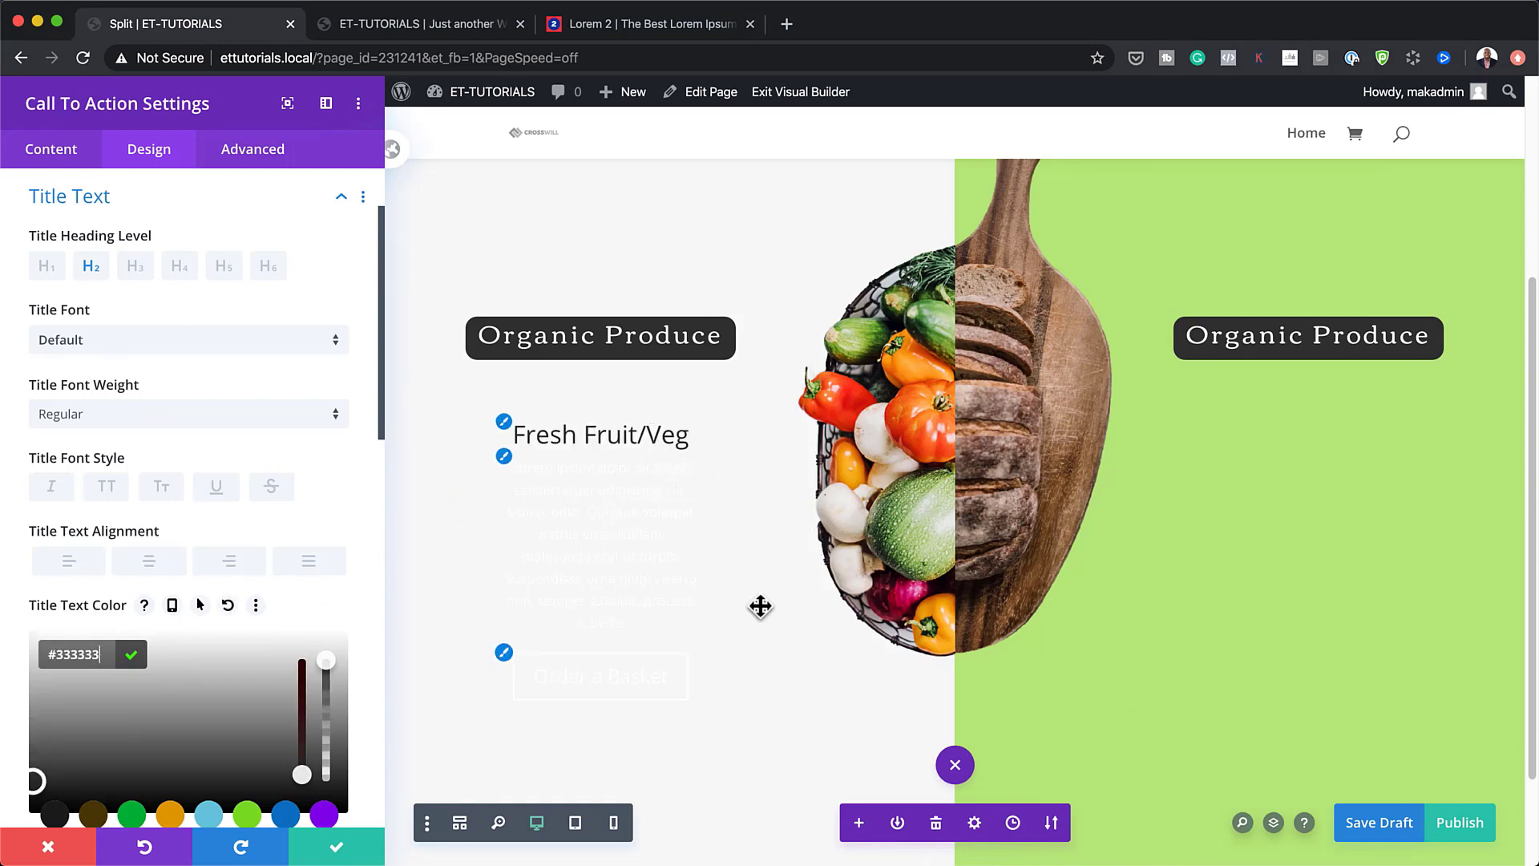
# Change the call to action's title font to Open Sans.
pyautogui.click(194, 342)
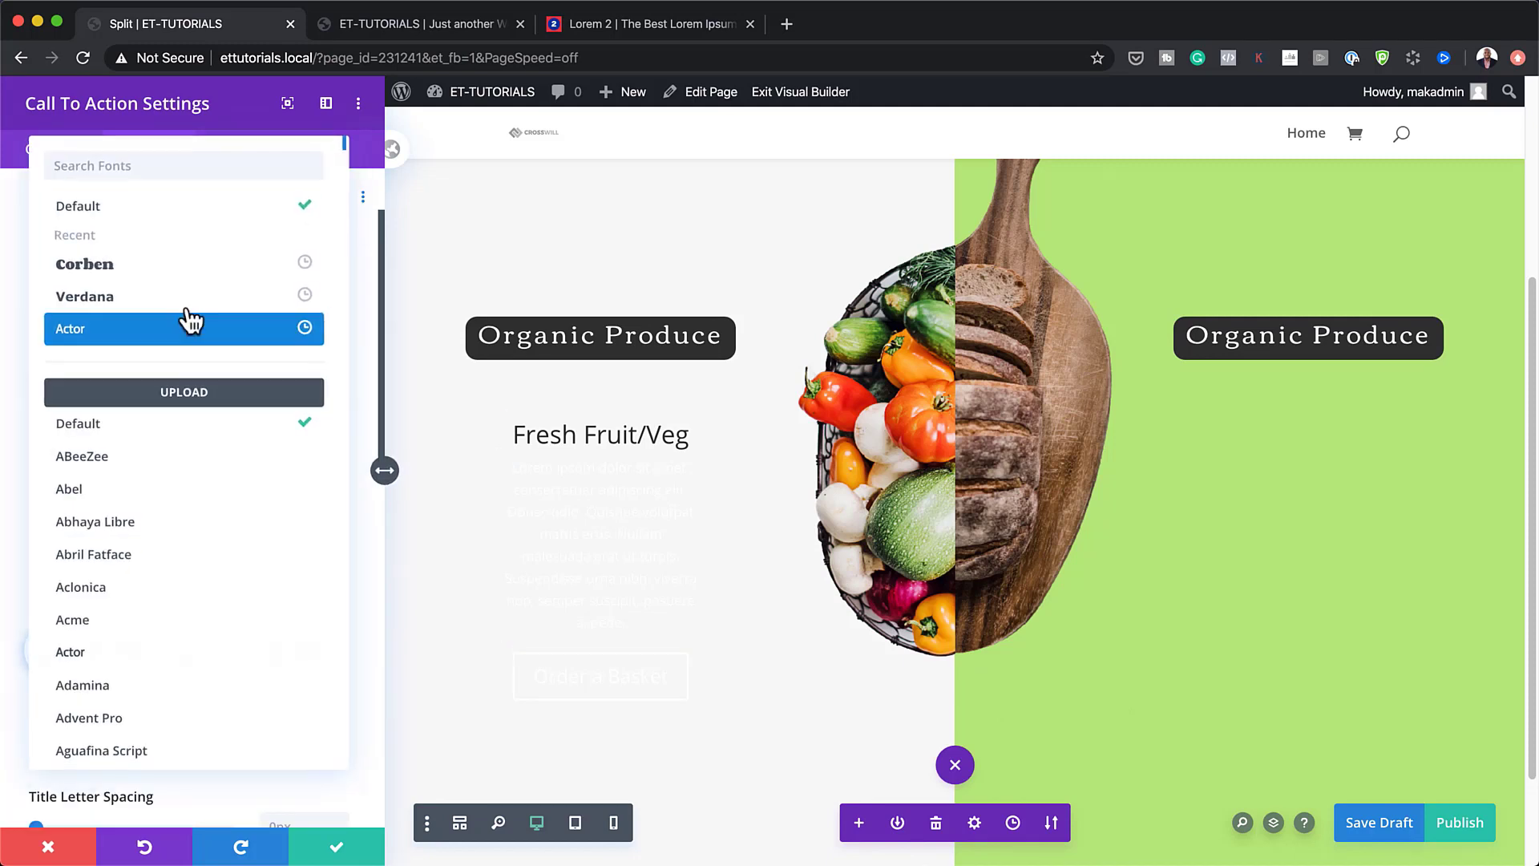
pyautogui.click(182, 169)
pyautogui.write('open')
pyautogui.click(144, 207)
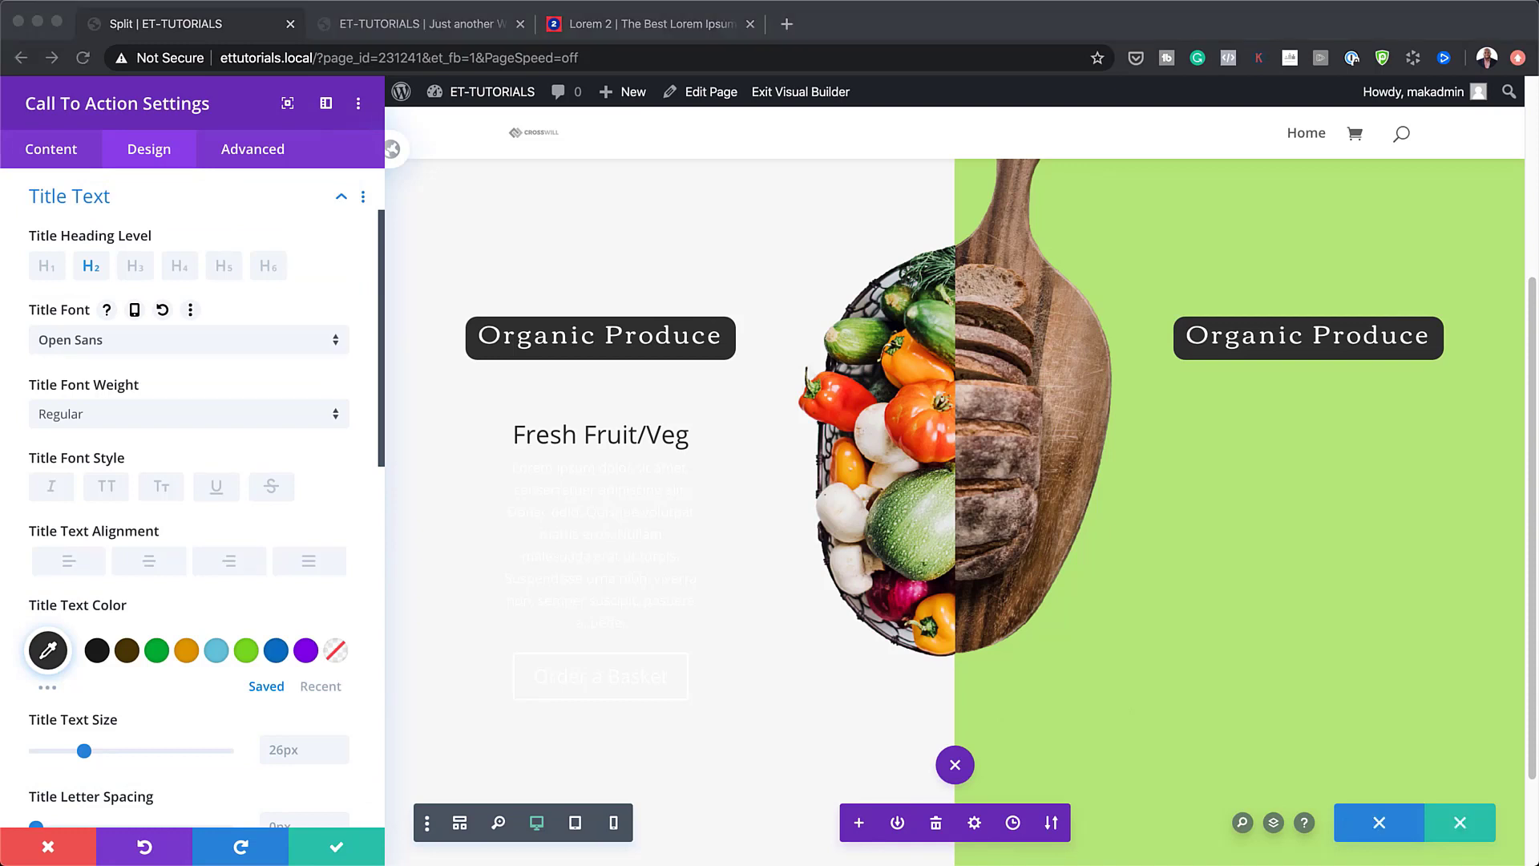
# Set the title text size to 1.4vw, its letter spacing to 2px and its line height to 1.5em.
pyautogui.click(289, 746)
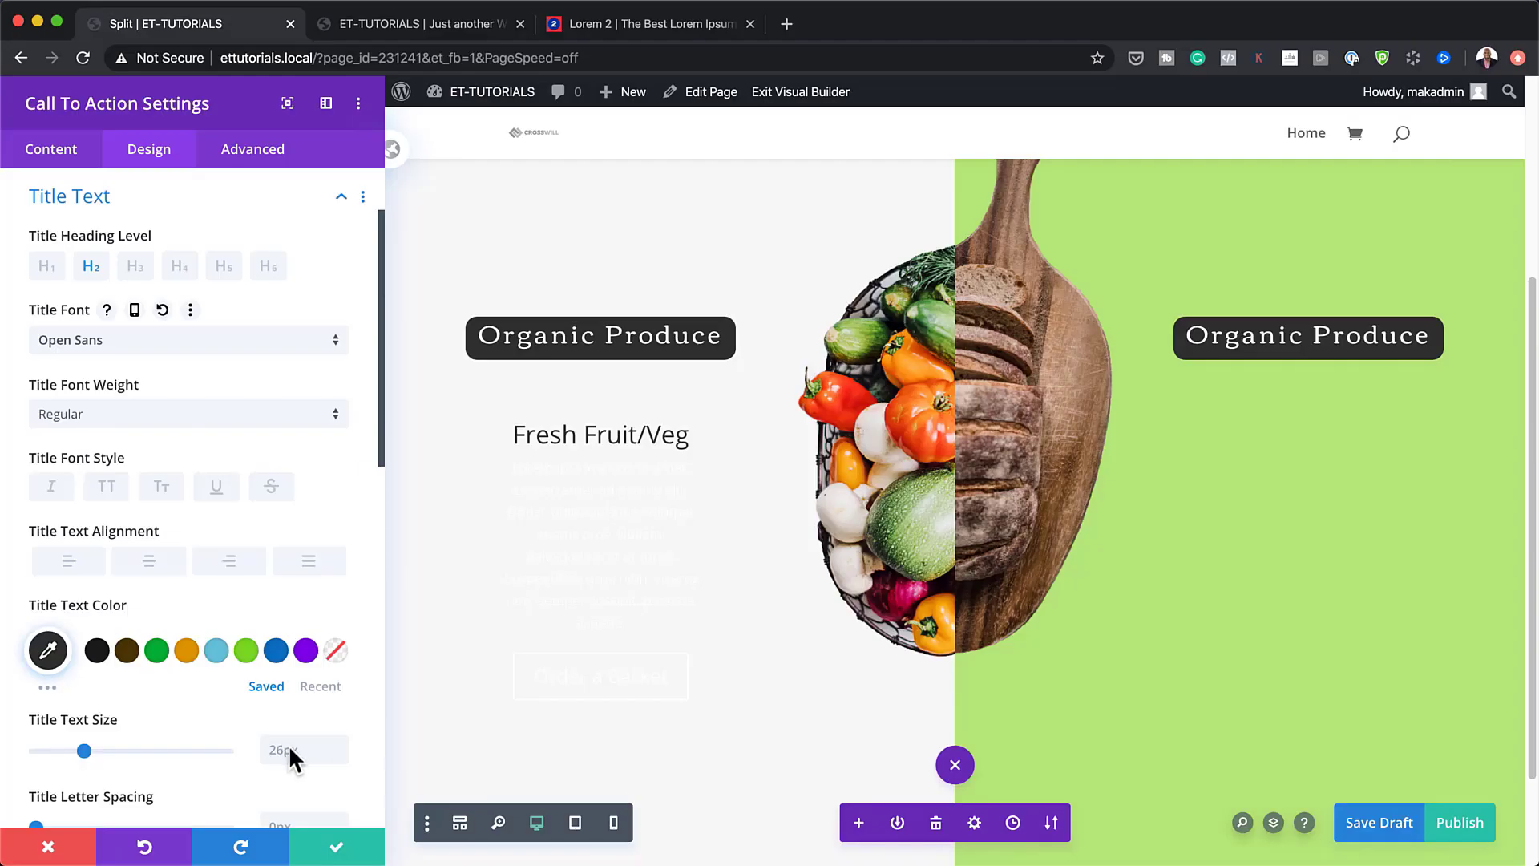
pyautogui.write('1.4vw')
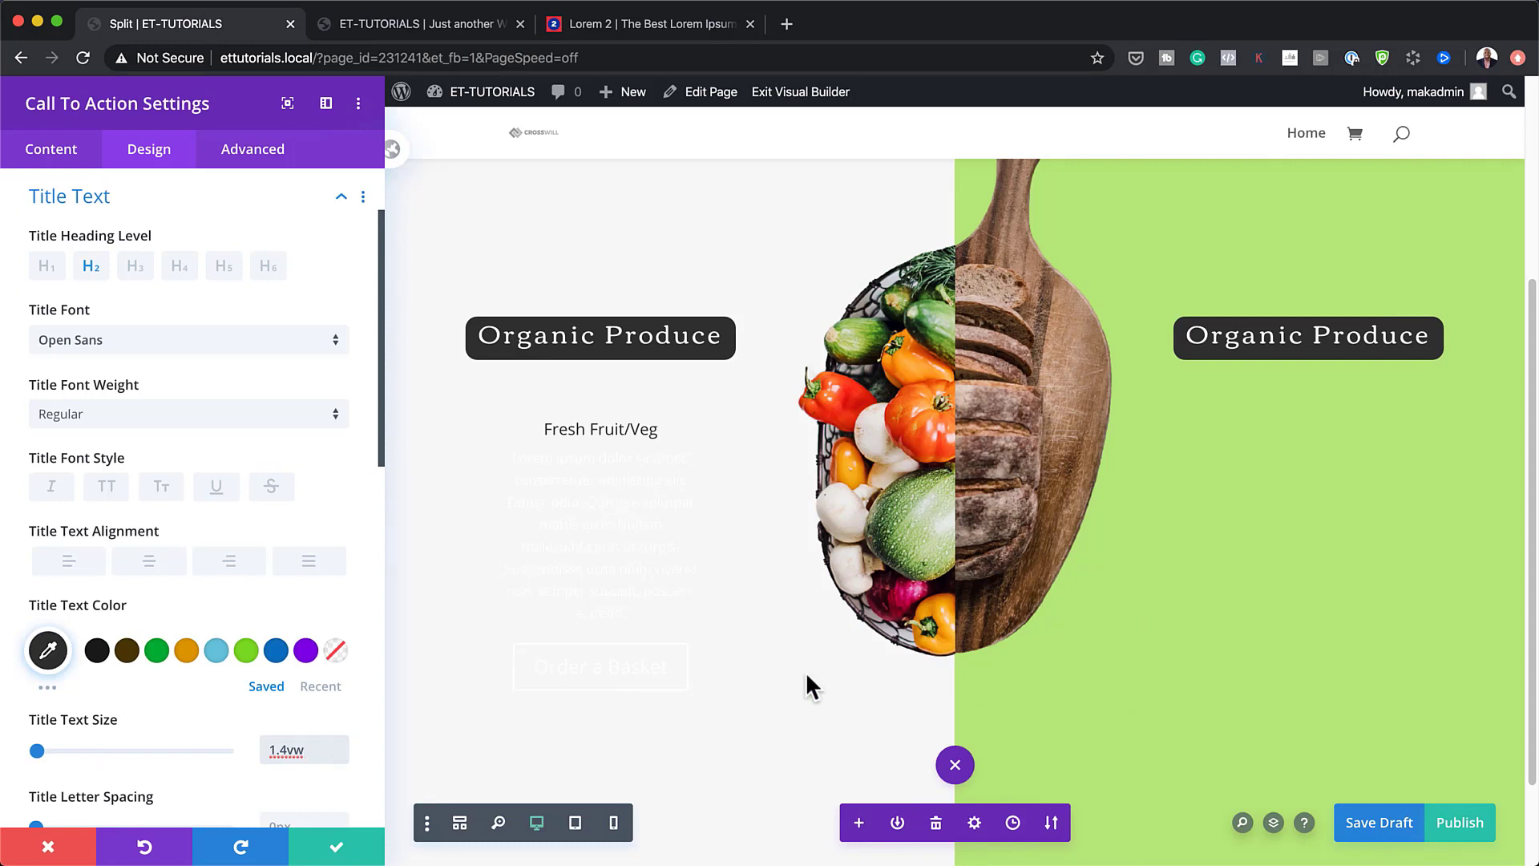
pyautogui.scroll(-3, 281, 690)
pyautogui.click(302, 726)
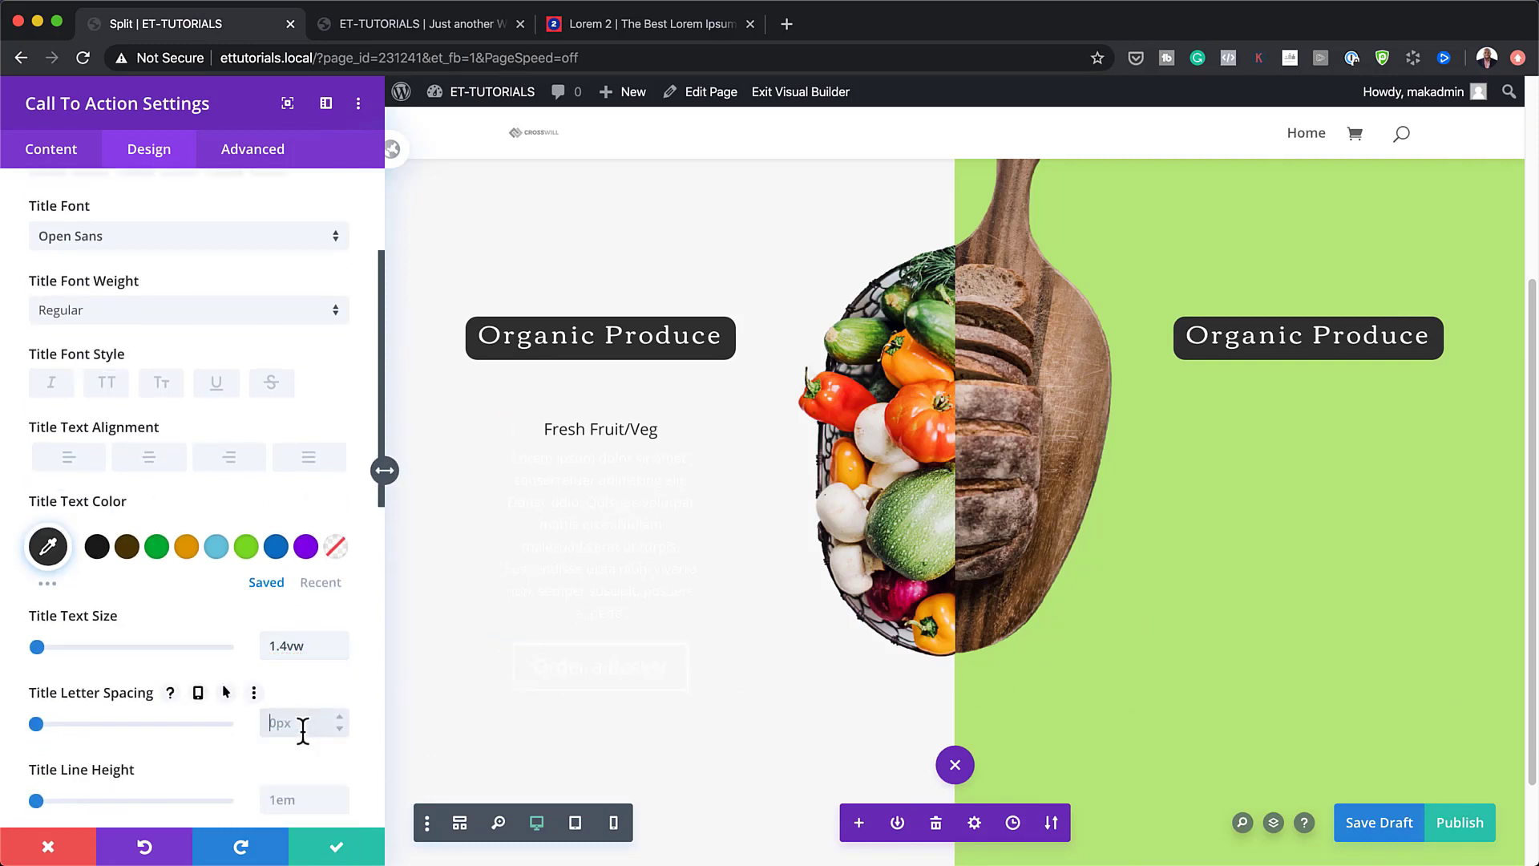
pyautogui.write('2px')
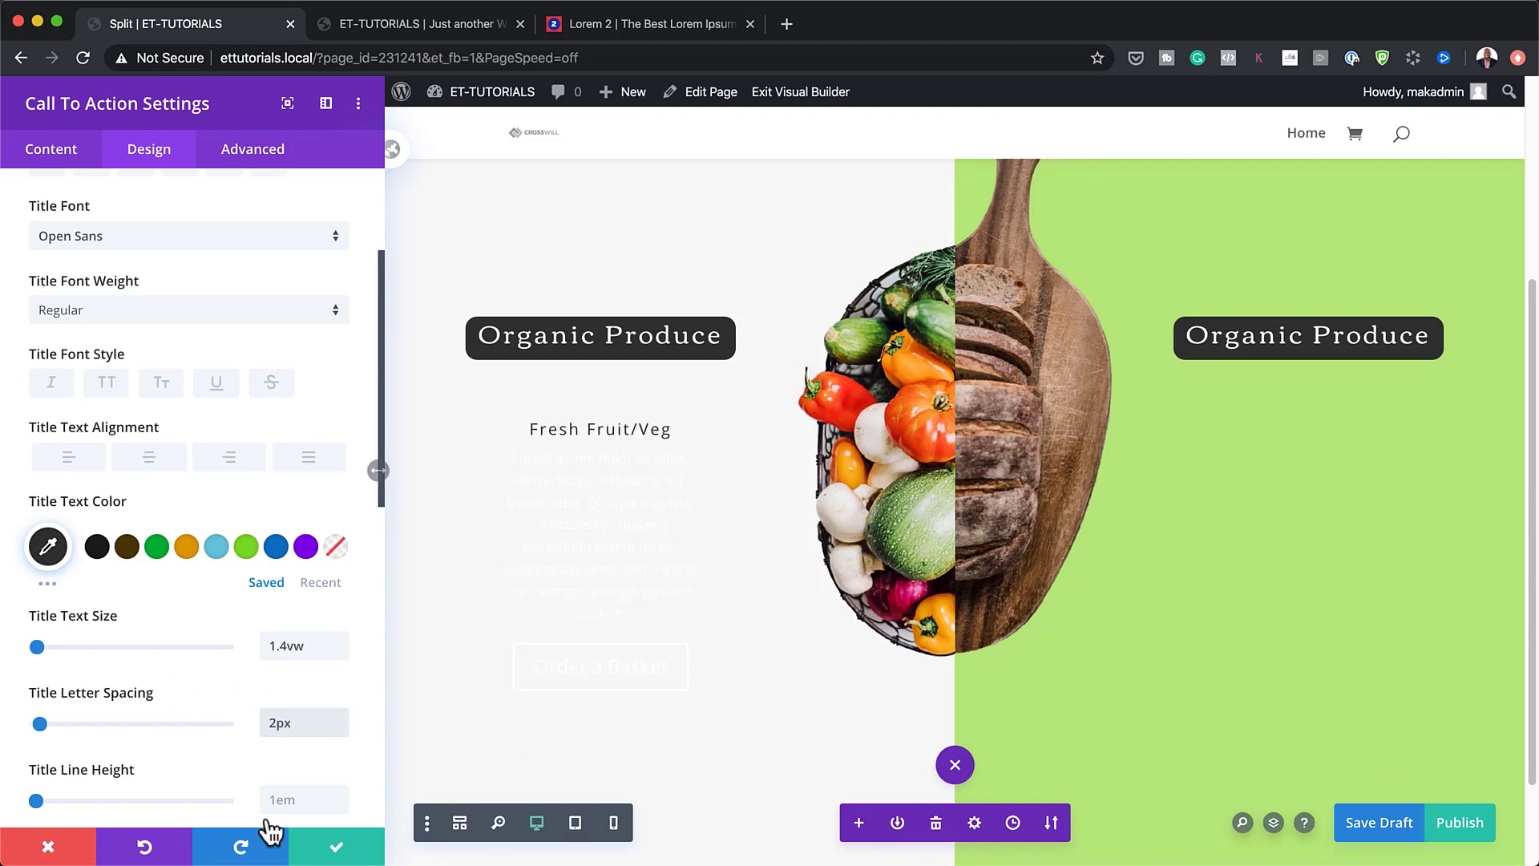
pyautogui.click(282, 799)
pyautogui.write('1.5em')
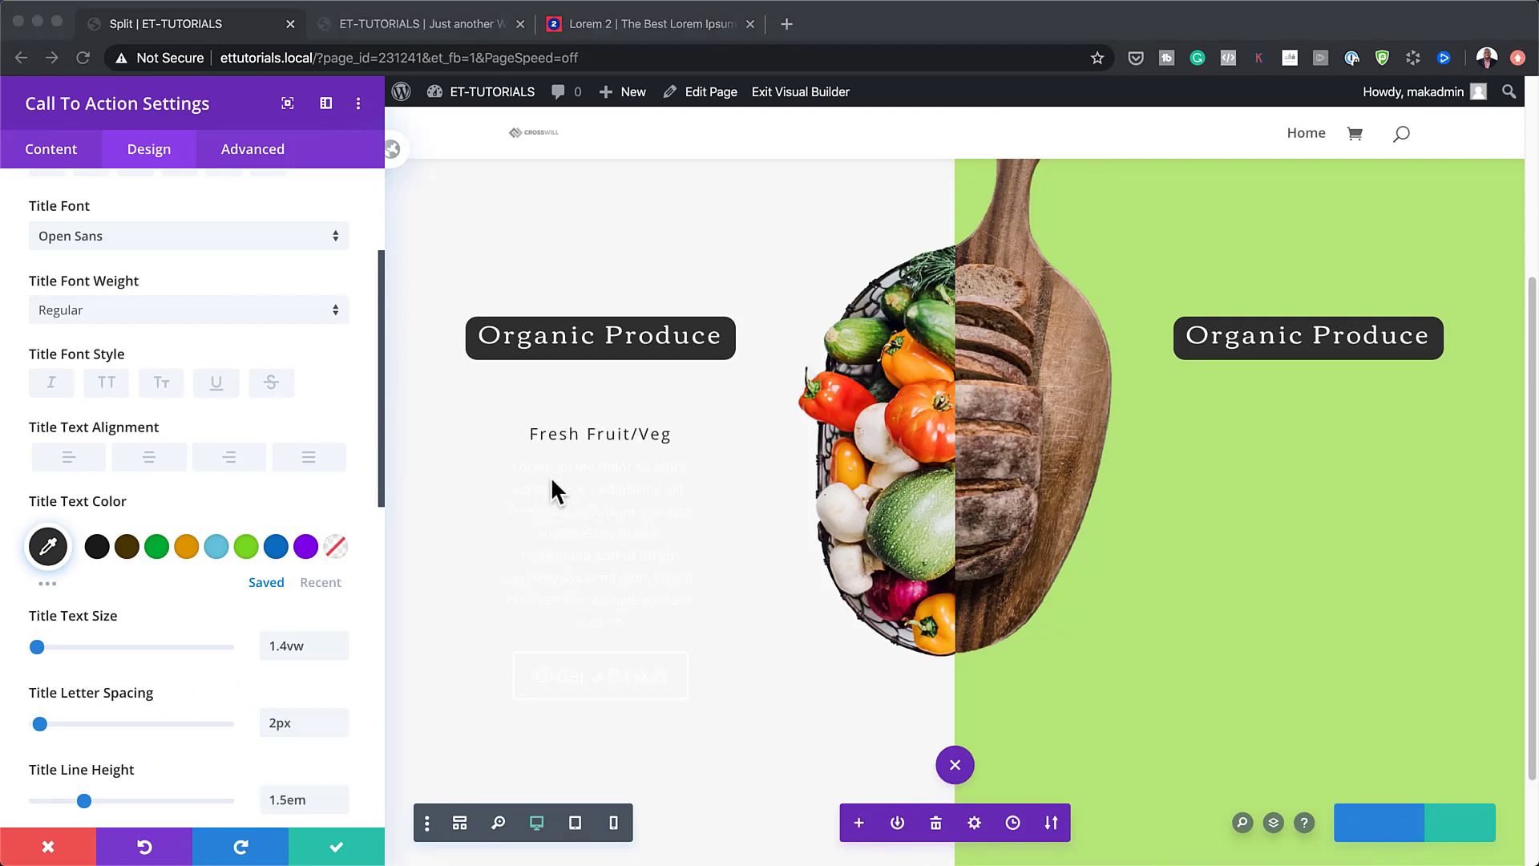
# Give the call to action's body text the colour #333333 and the Open Sans font.
pyautogui.click(449, 483)
pyautogui.click(503, 458)
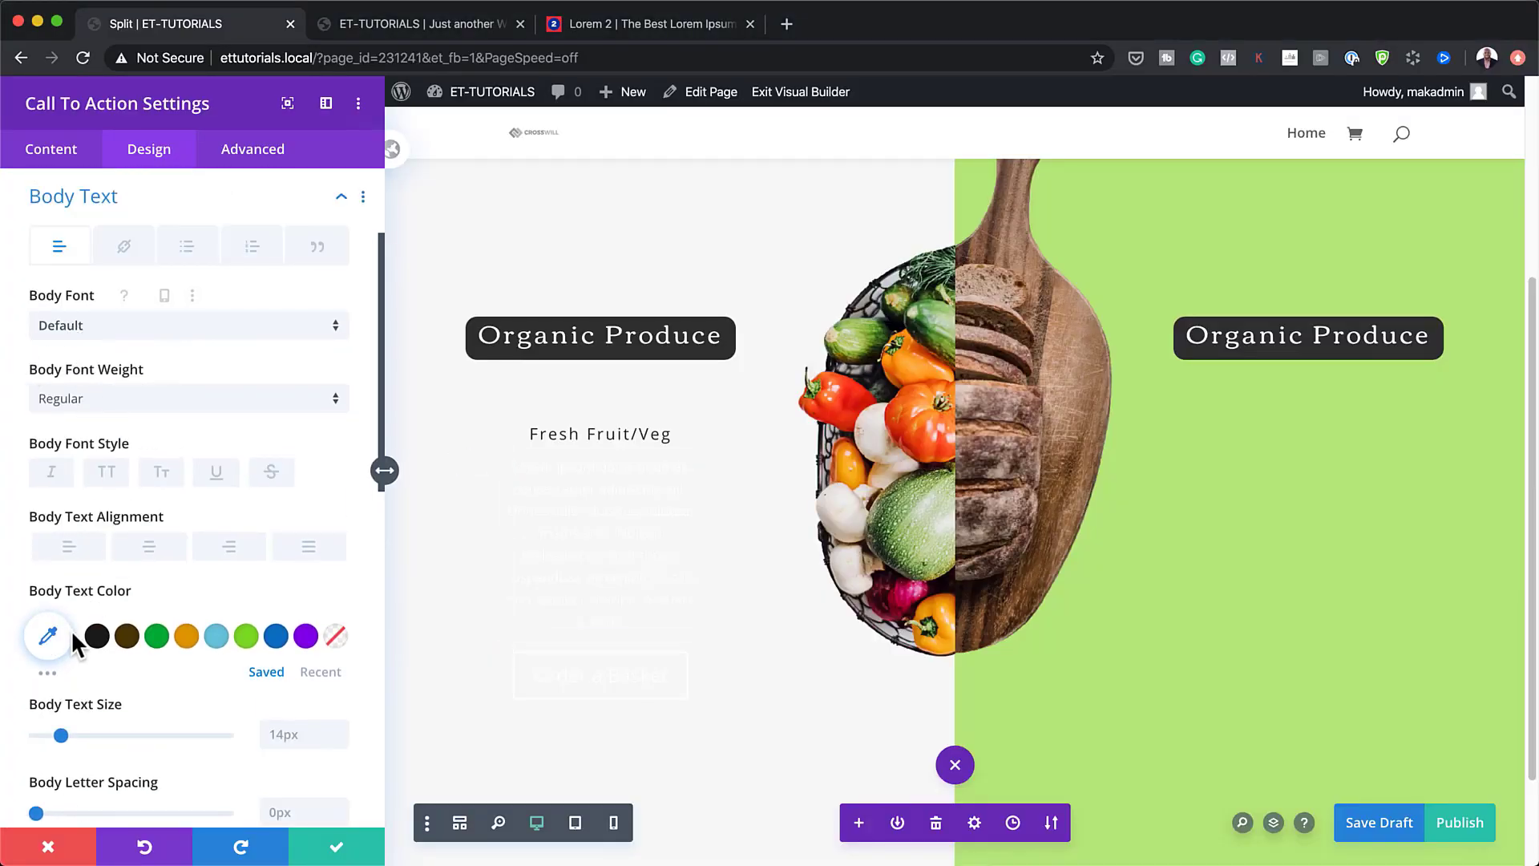
pyautogui.click(48, 636)
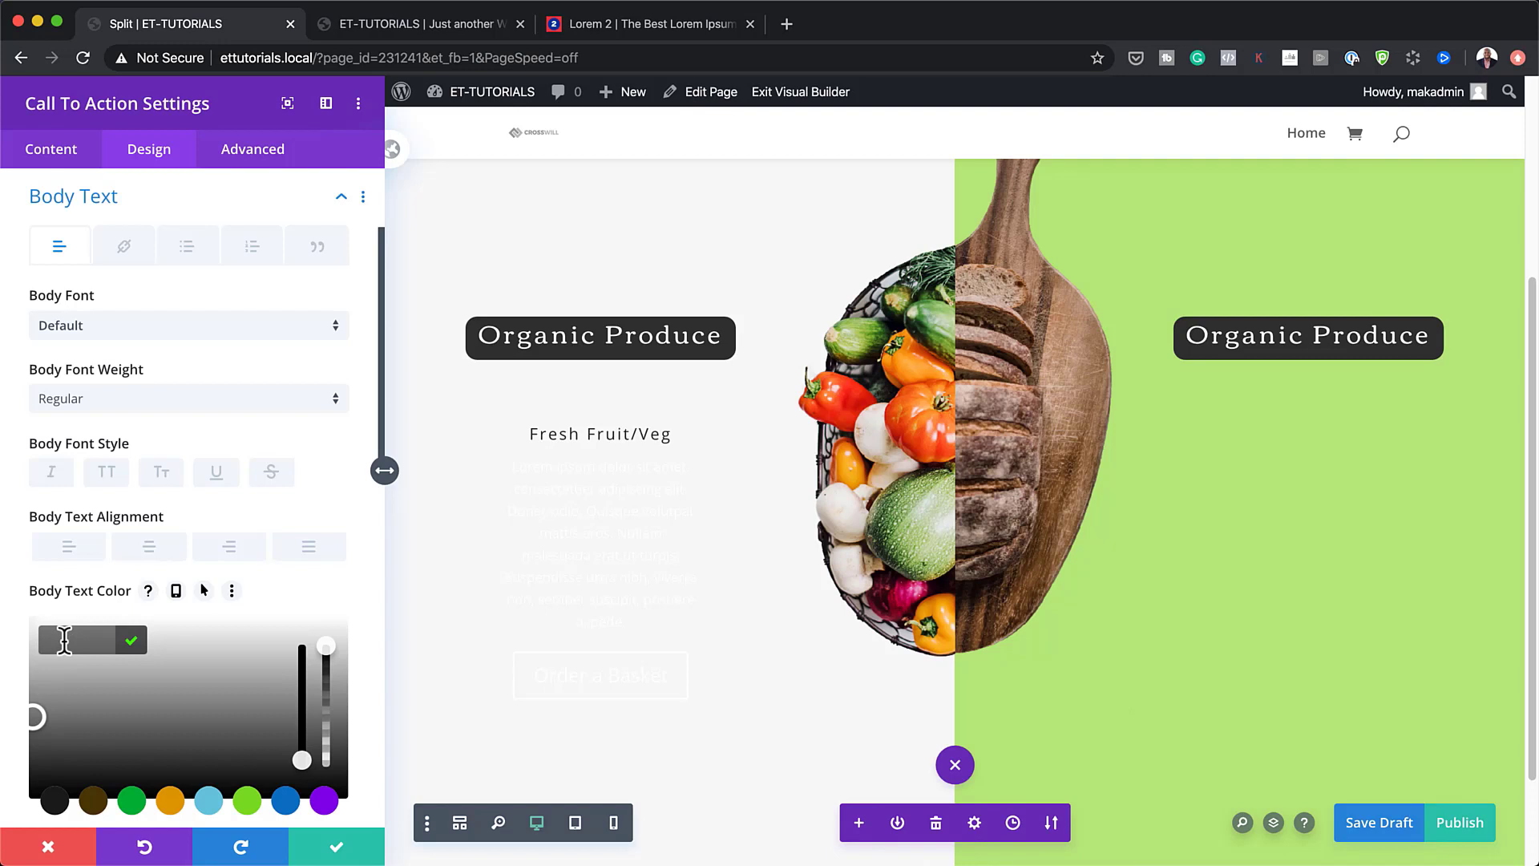
pyautogui.write('#333333')
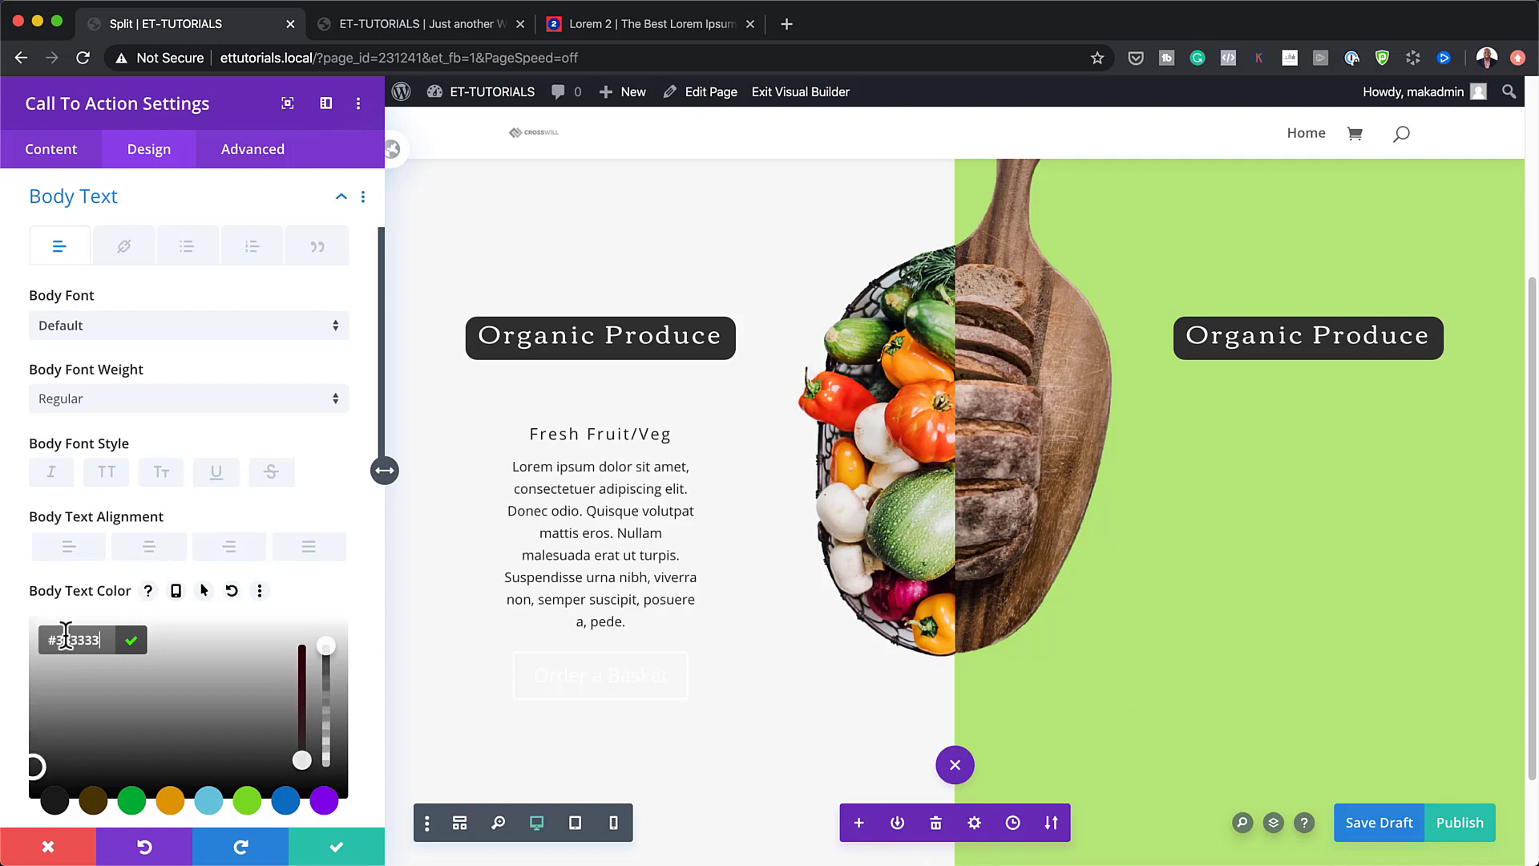
pyautogui.click(100, 326)
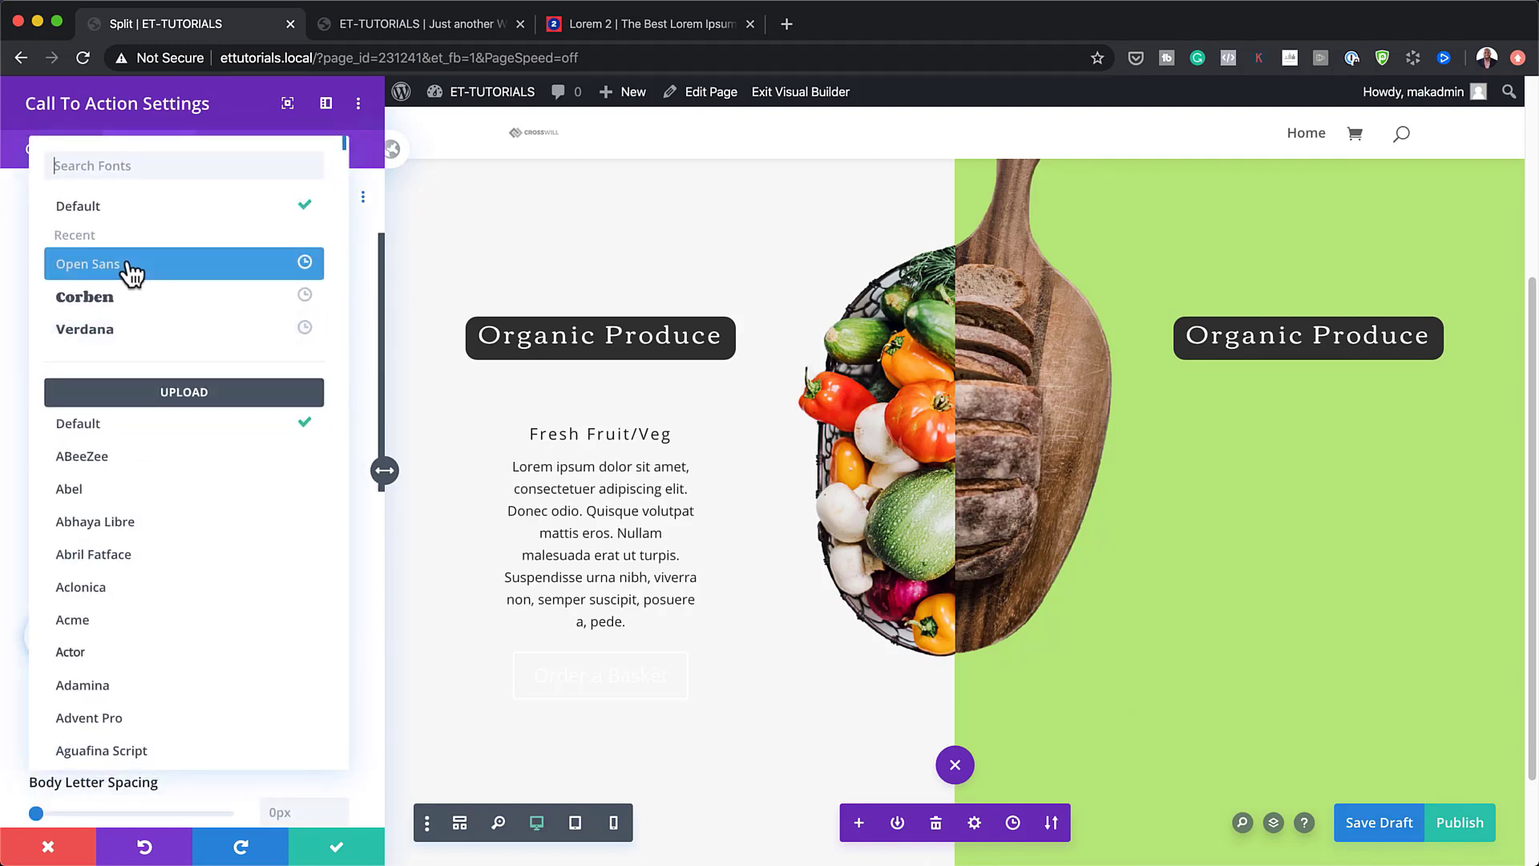
pyautogui.click(84, 263)
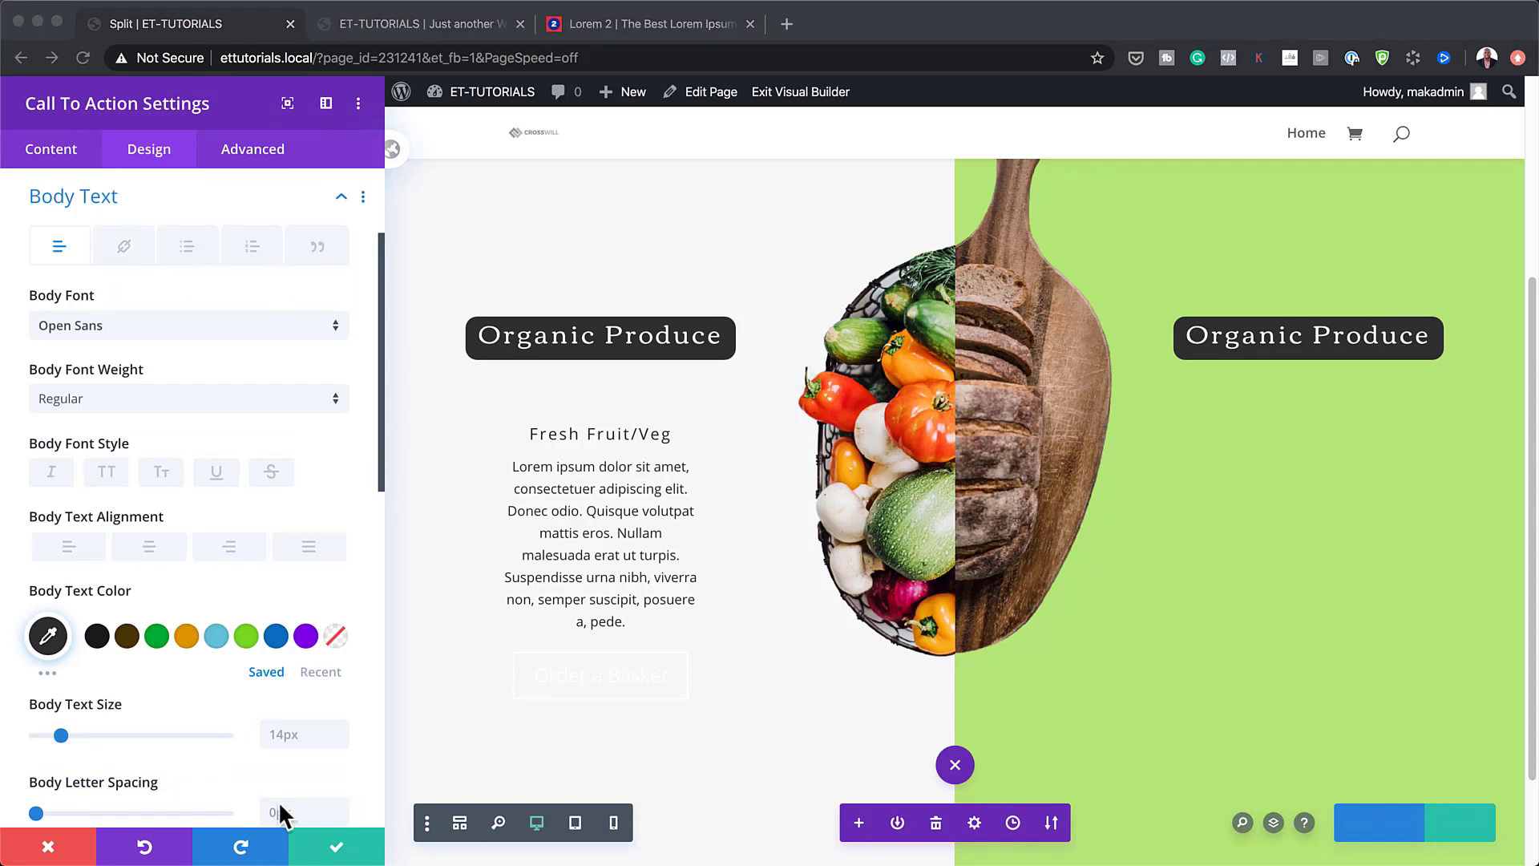
# Set the body text size to 0.9vw and the body line height to 1.8em.
pyautogui.click(285, 734)
pyautogui.write('0.9vw')
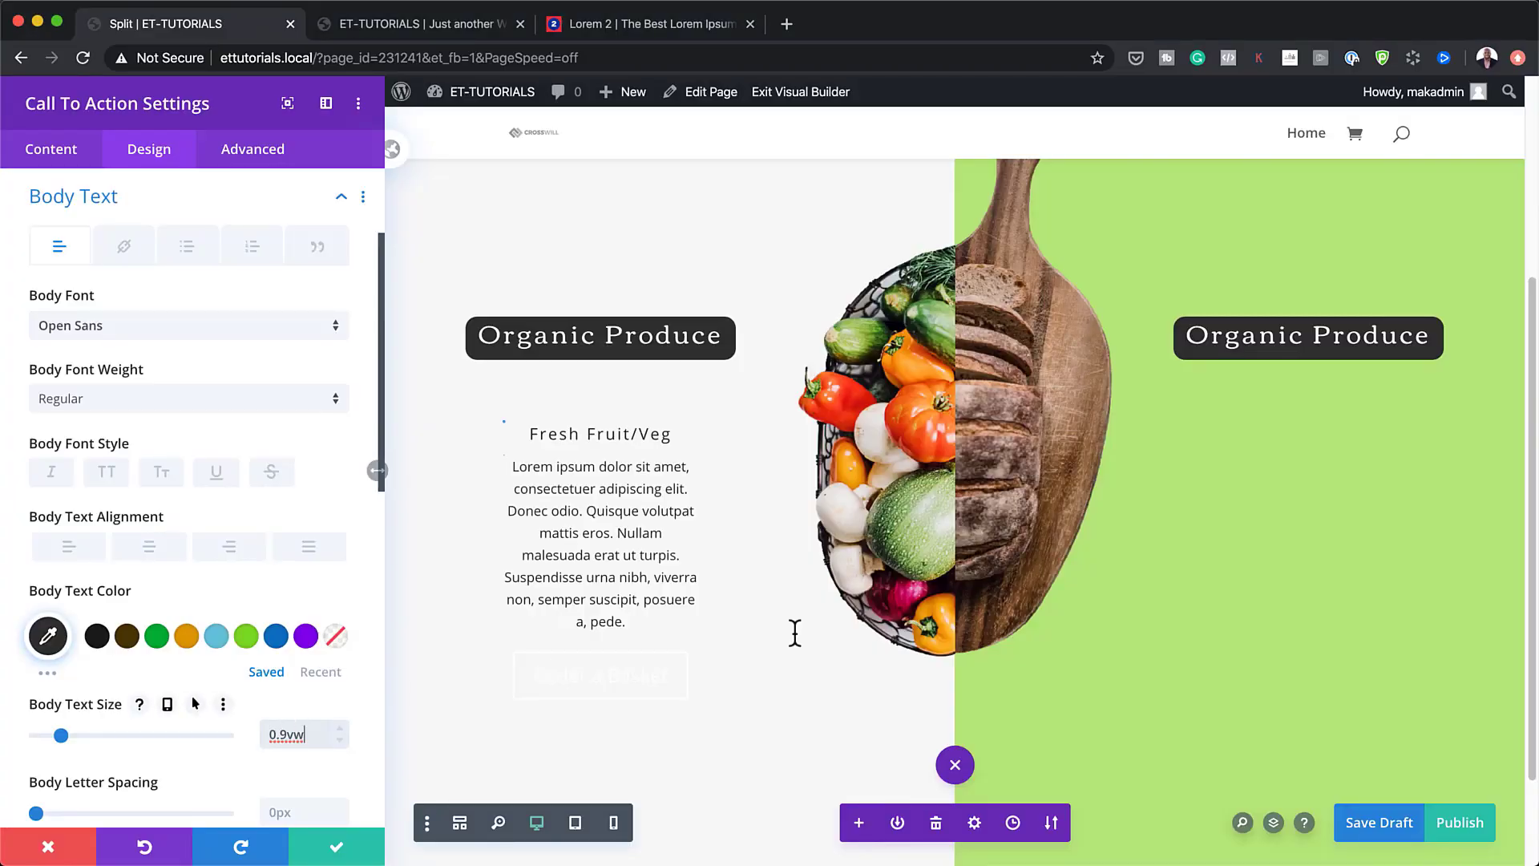
pyautogui.press('Return')
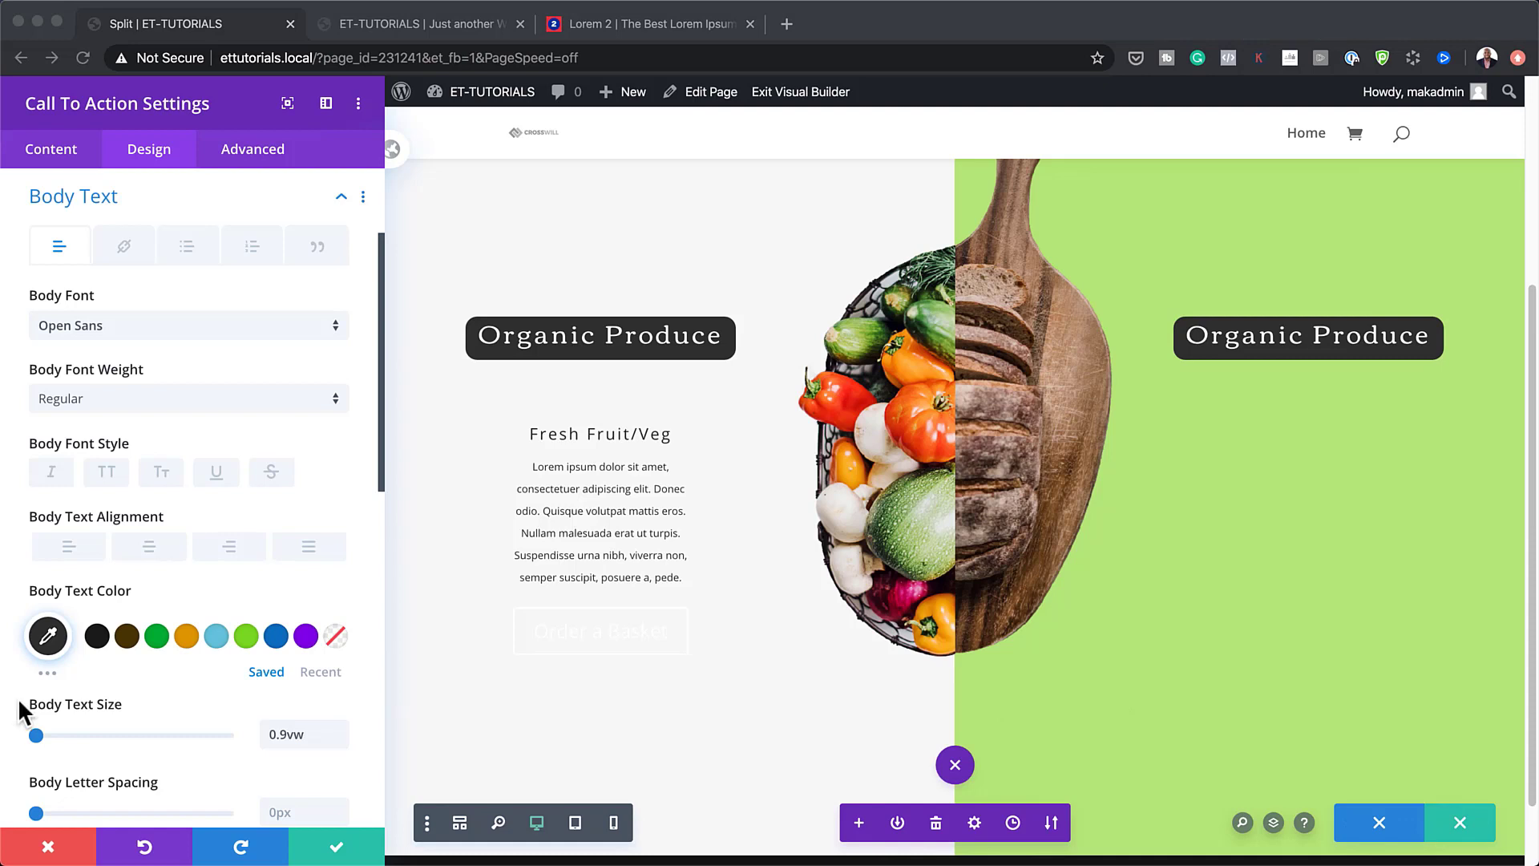
pyautogui.scroll(-5, 212, 687)
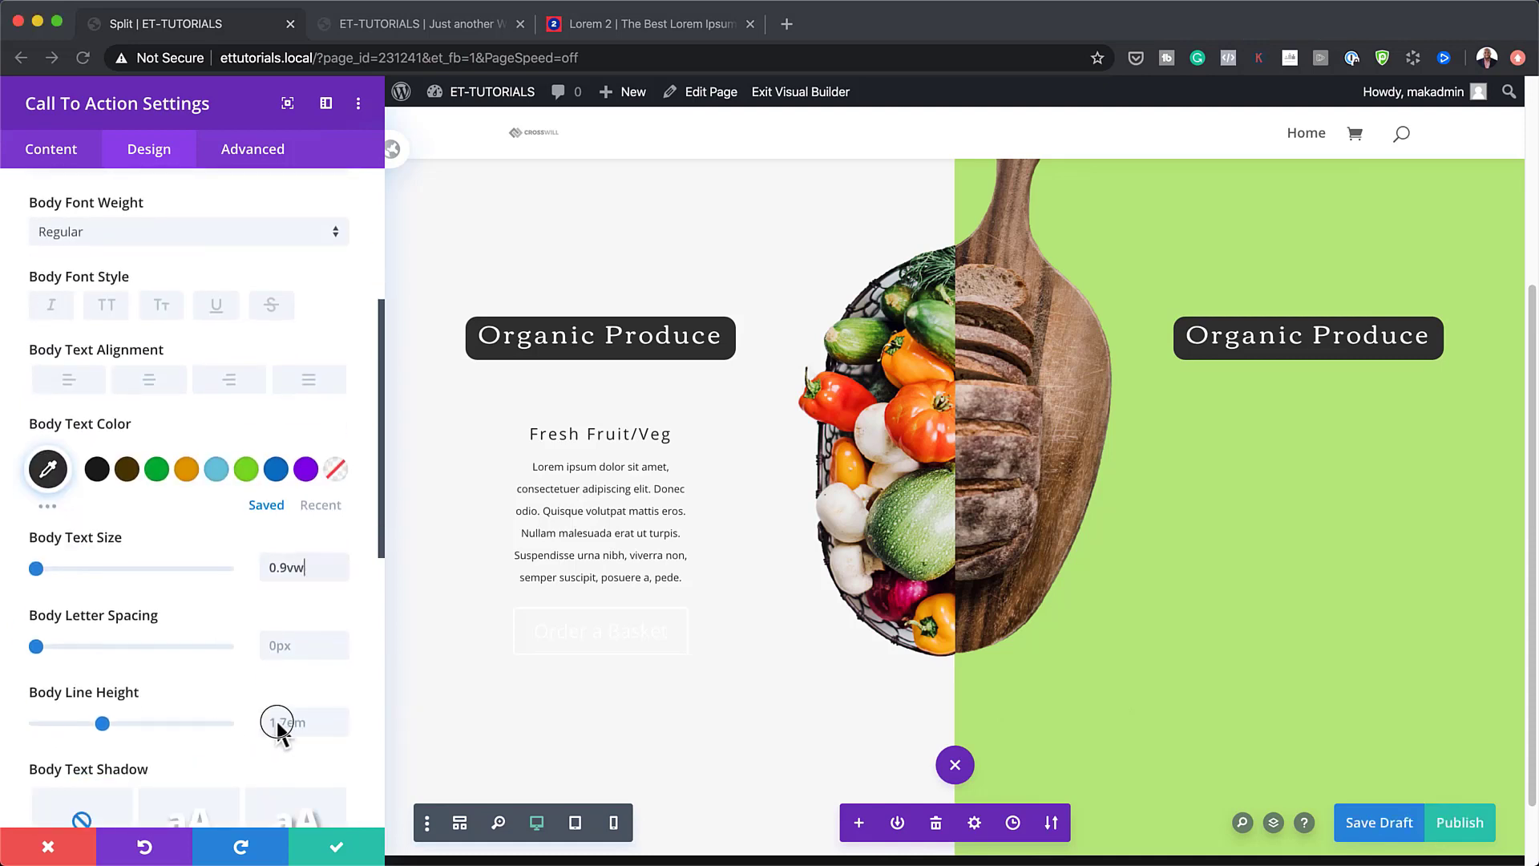
pyautogui.click(343, 713)
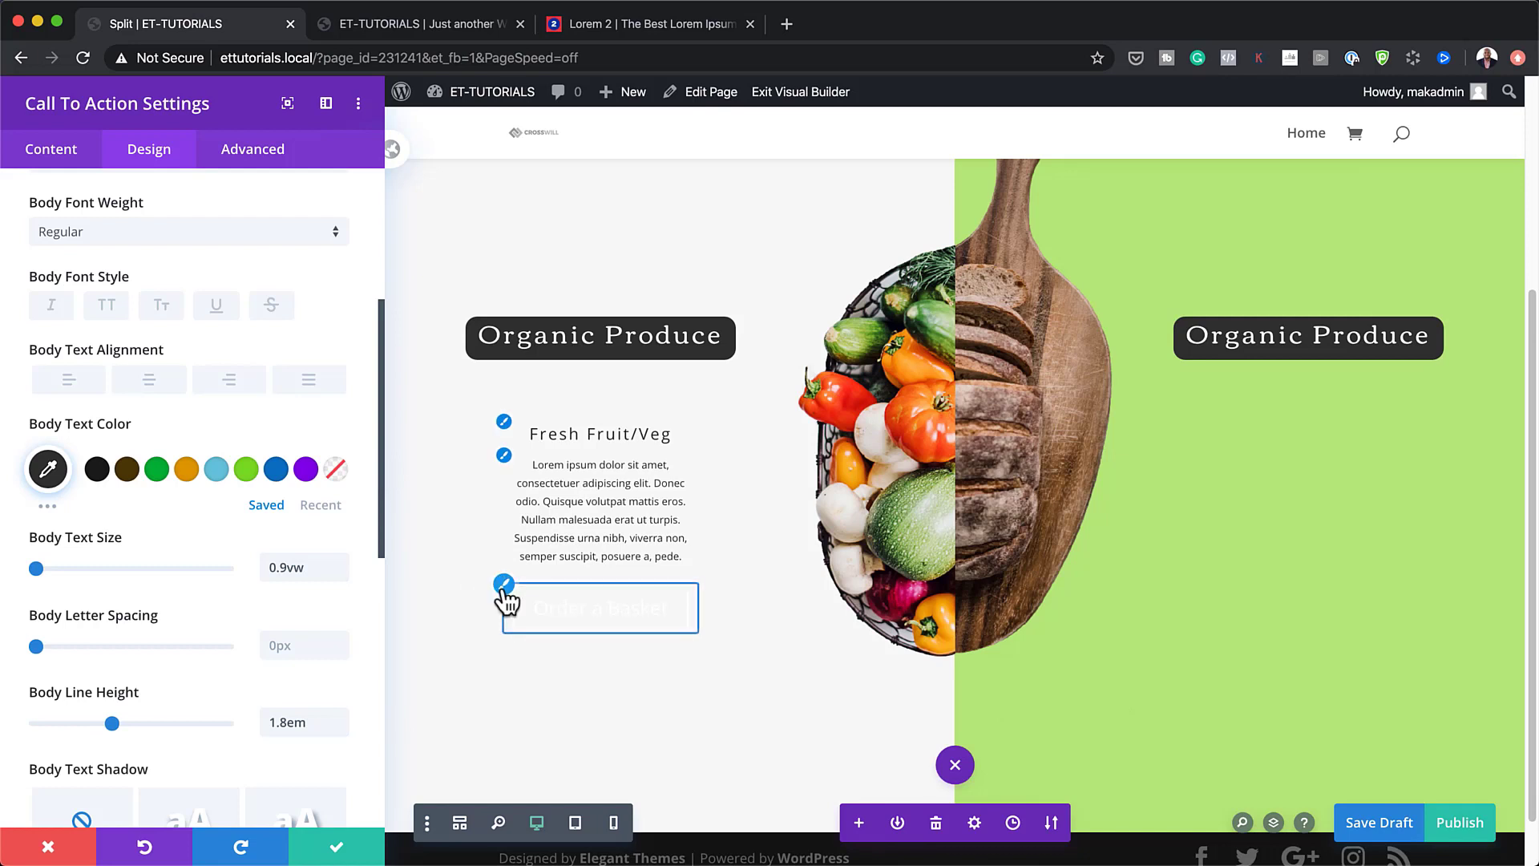
# Enable custom styles for the call to action's button and set its text size to 1vw.
pyautogui.click(505, 597)
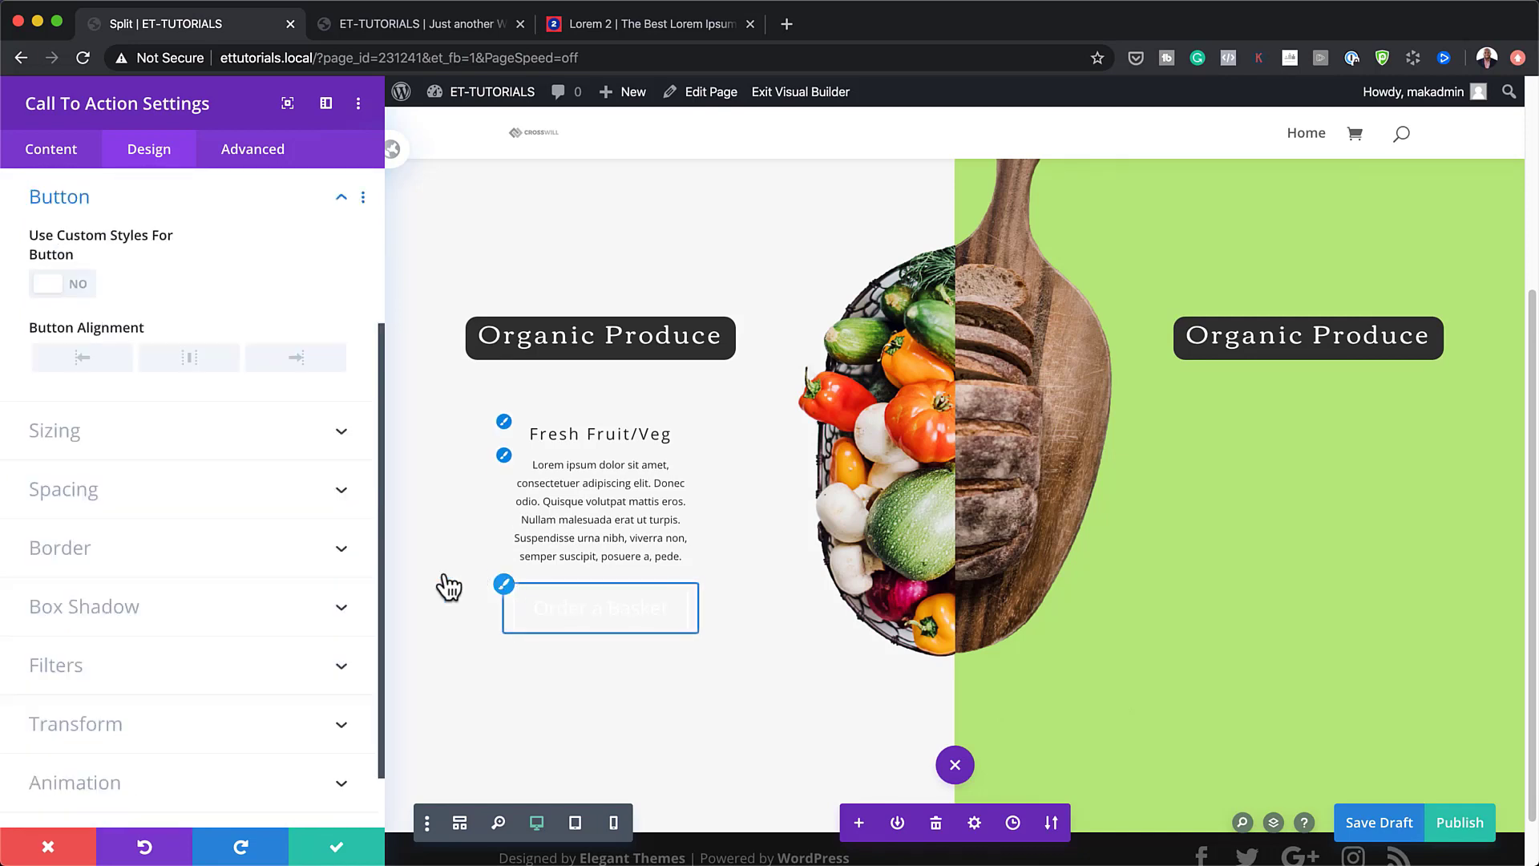
pyautogui.click(79, 287)
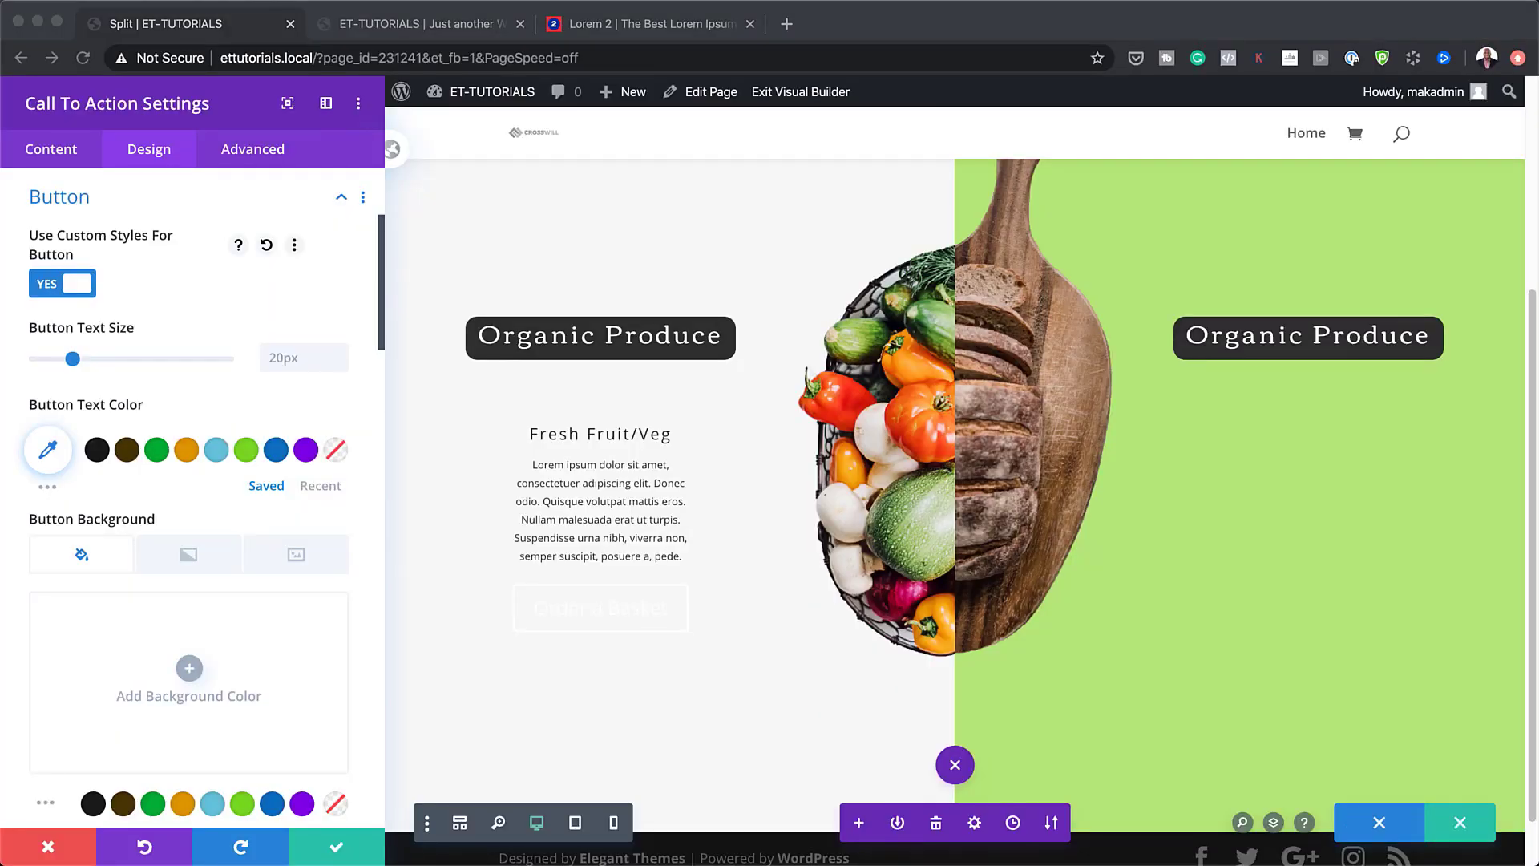
pyautogui.click(298, 356)
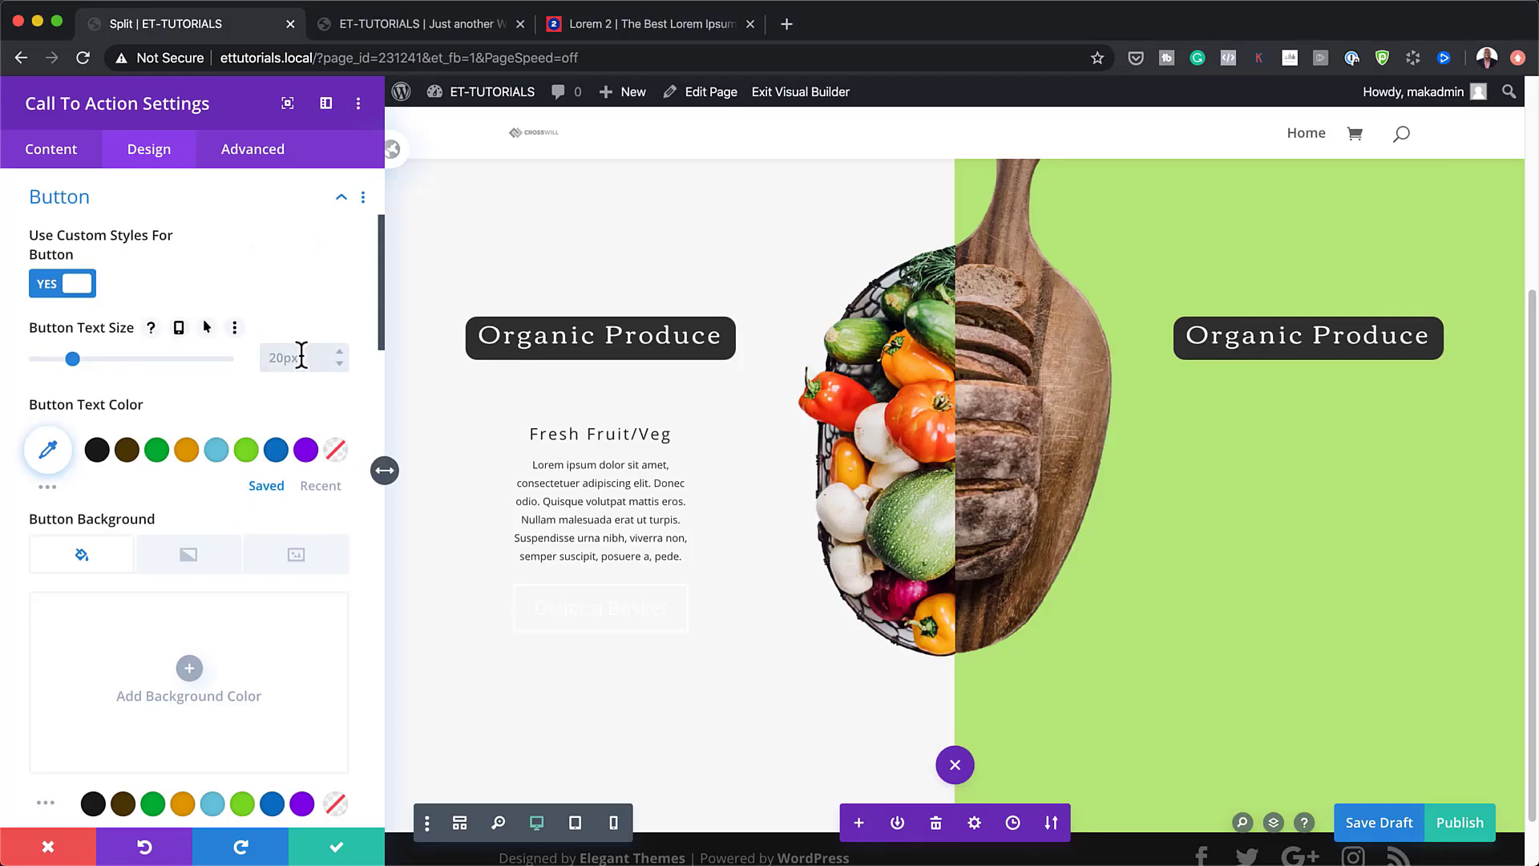
pyautogui.write('1vw')
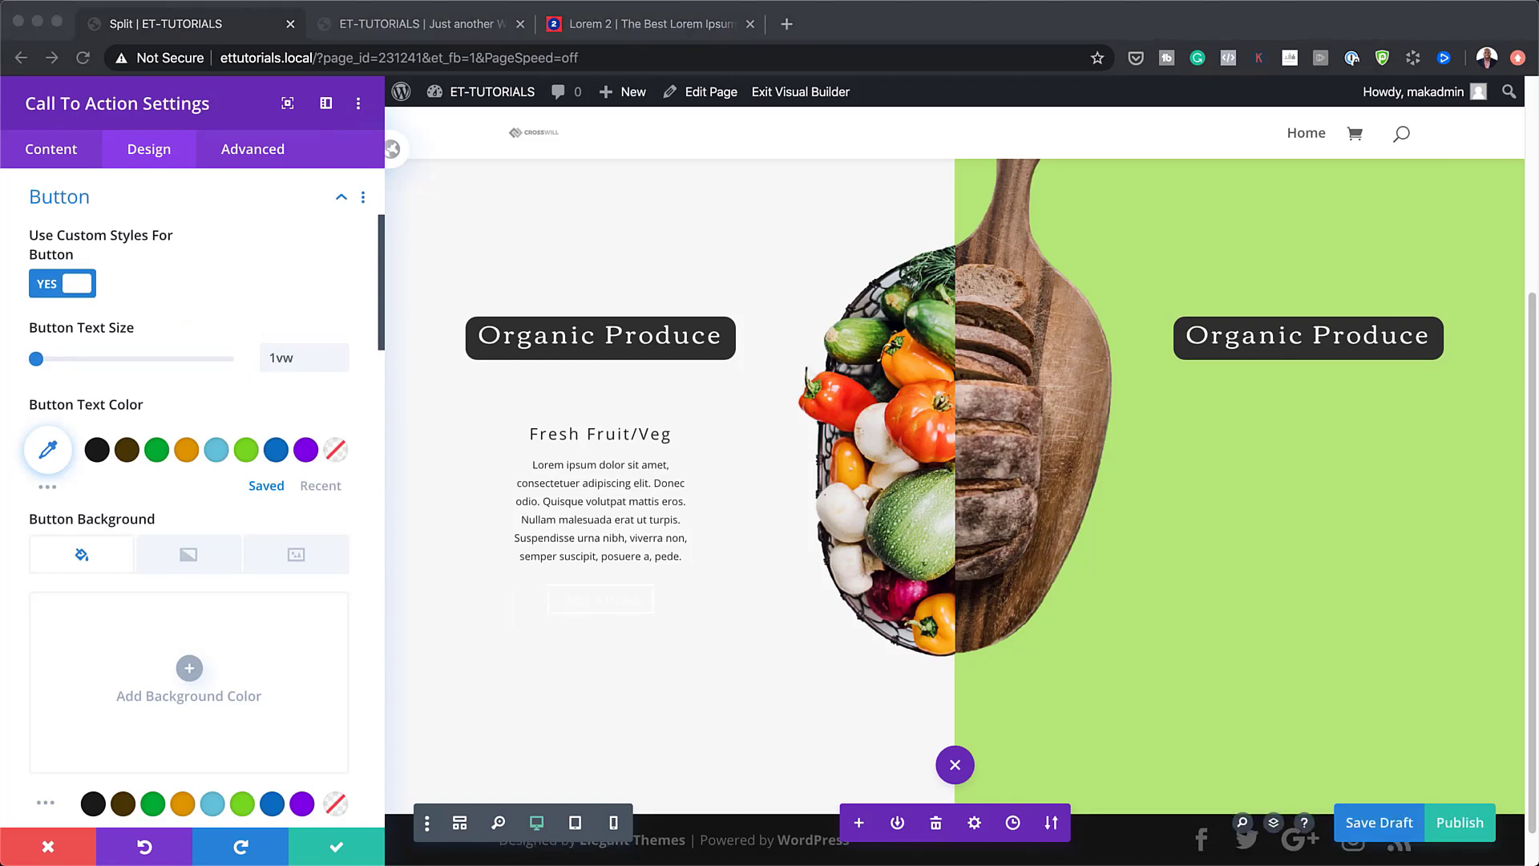
# Give the button text the colour #333333.
pyautogui.click(50, 446)
pyautogui.click(50, 448)
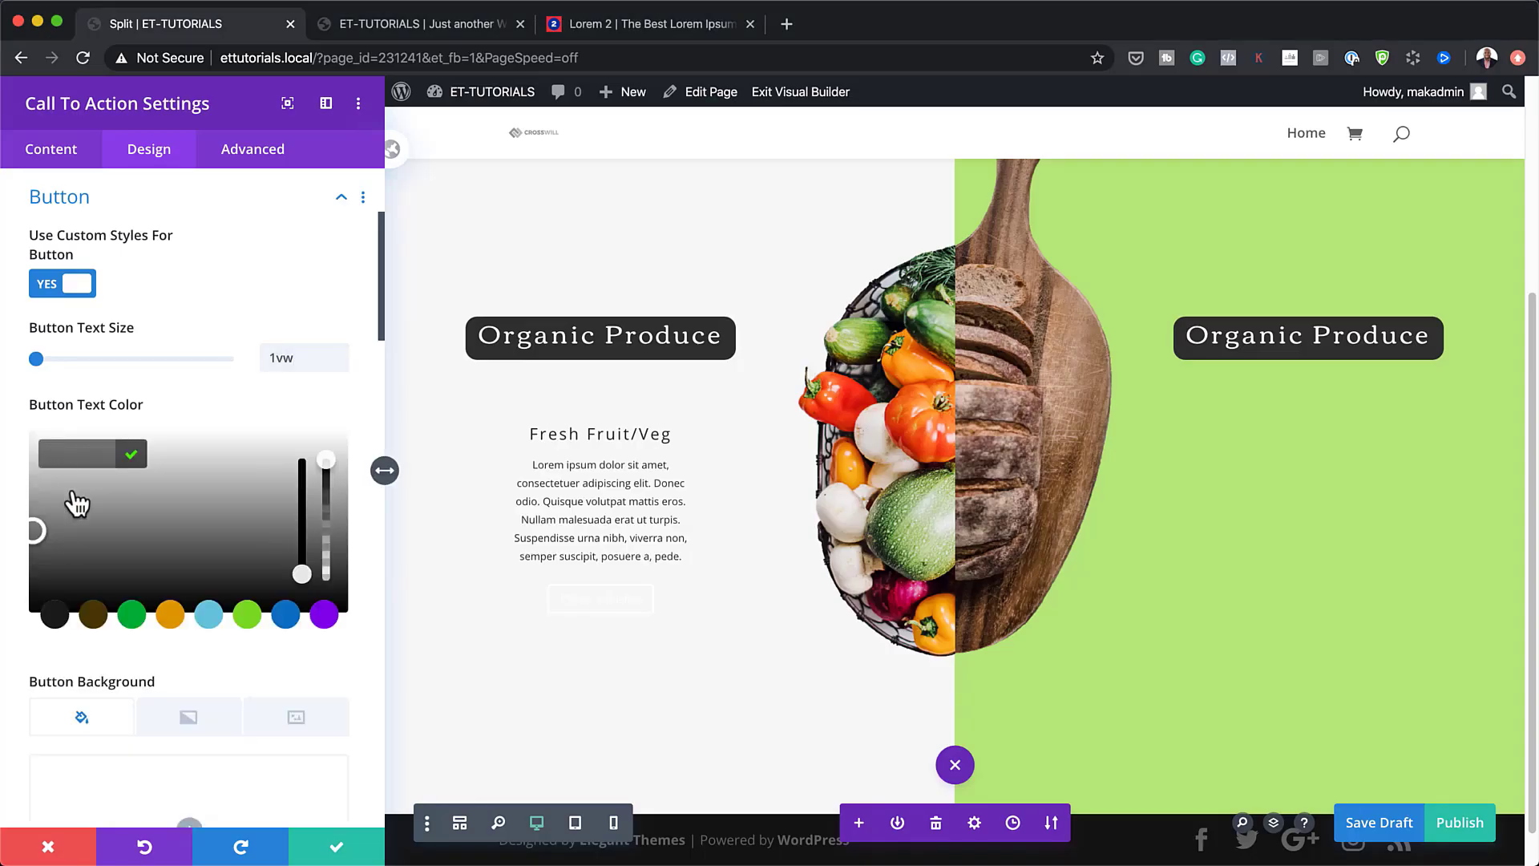
pyautogui.write('#333333')
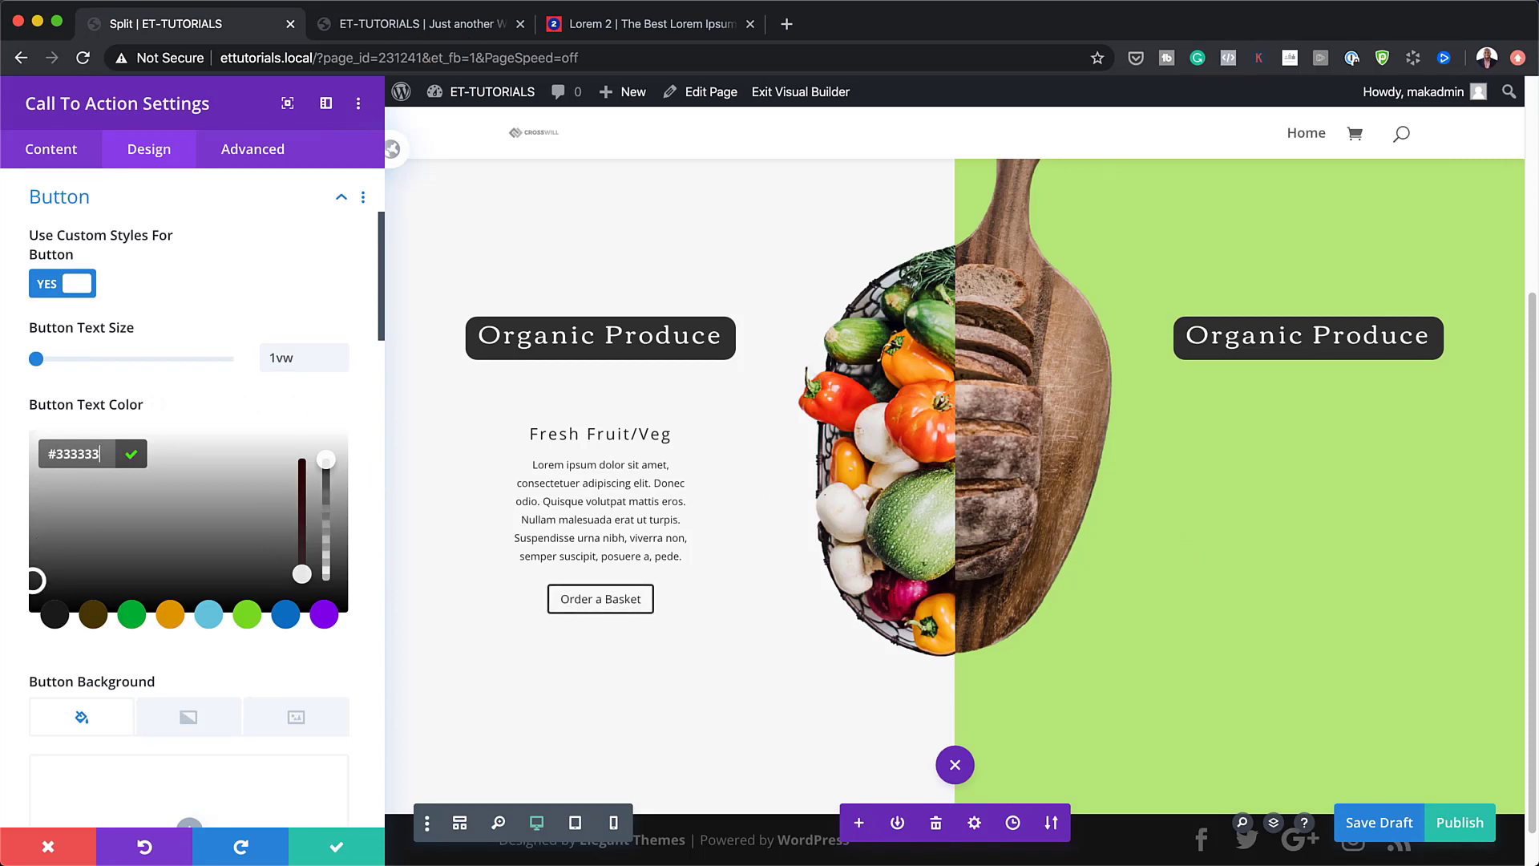
pyautogui.press('super+Tab')
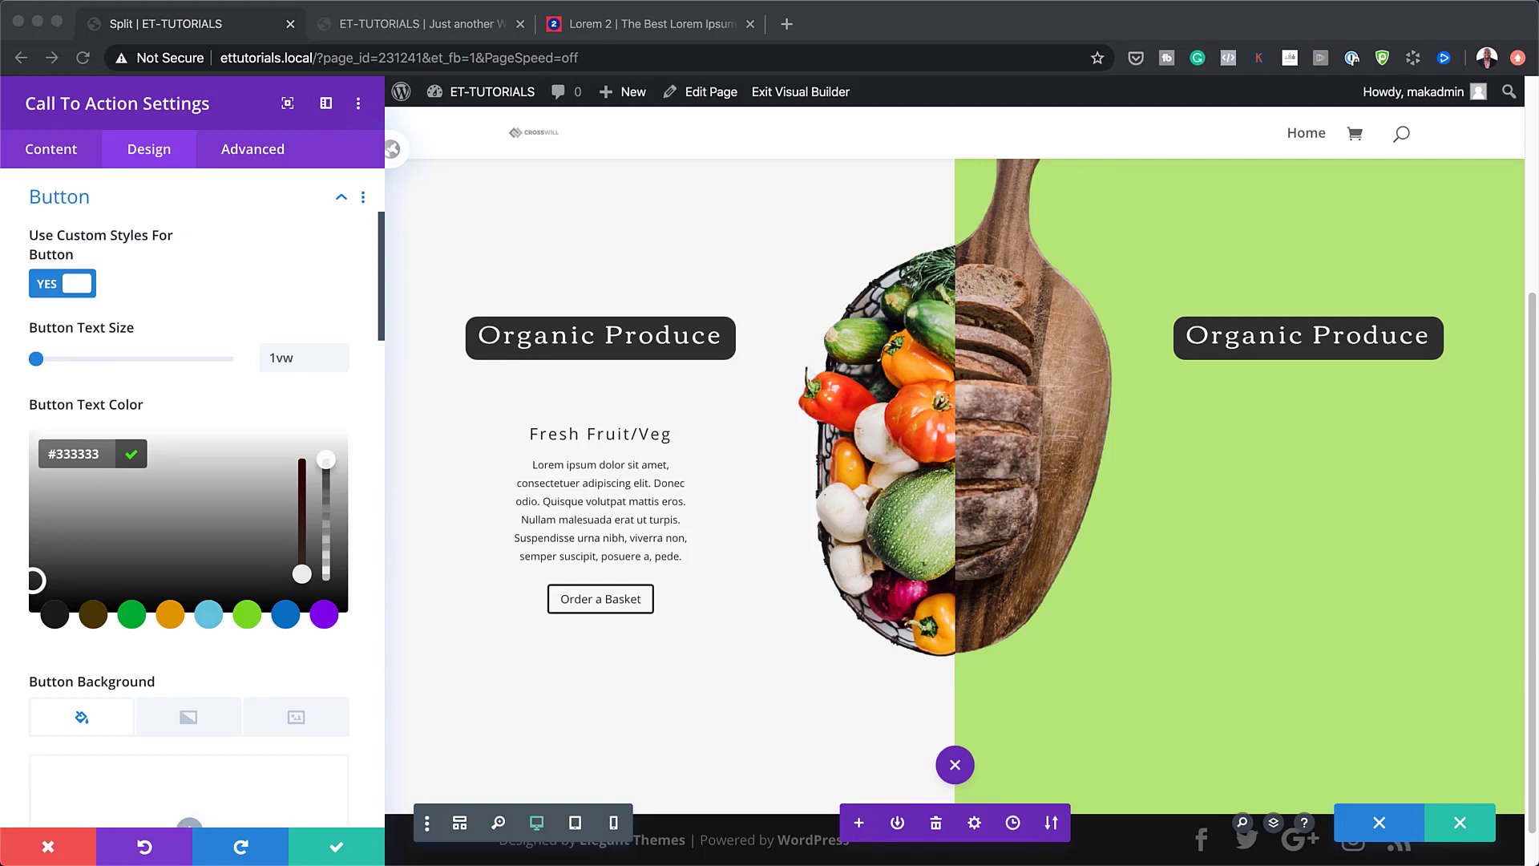
# Set the button's border width to 1px and its border colour to #333333.
pyautogui.scroll(-1, 232, 593)
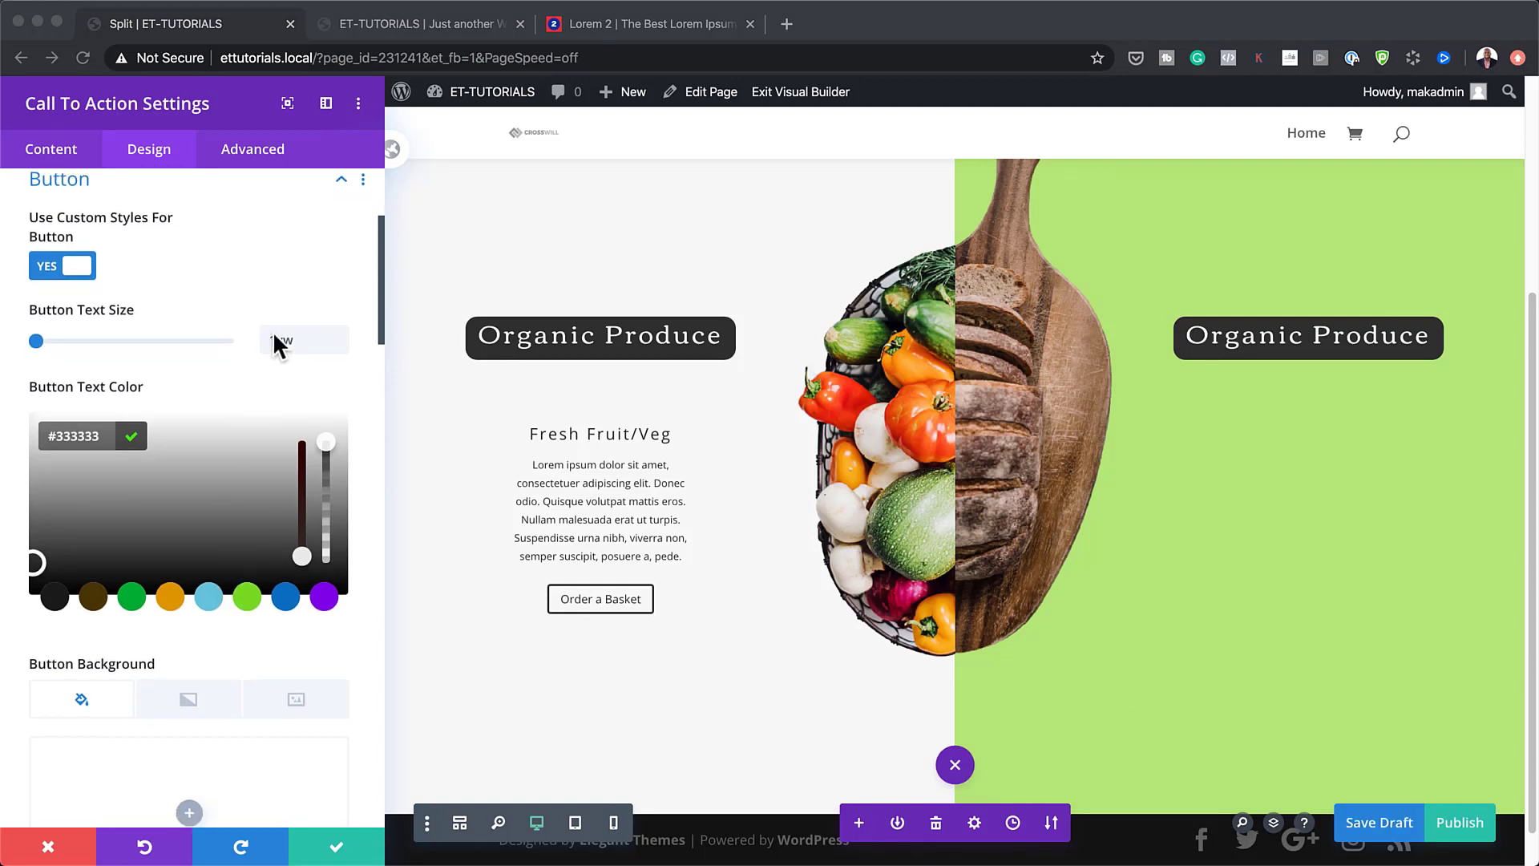
pyautogui.scroll(-5, 261, 596)
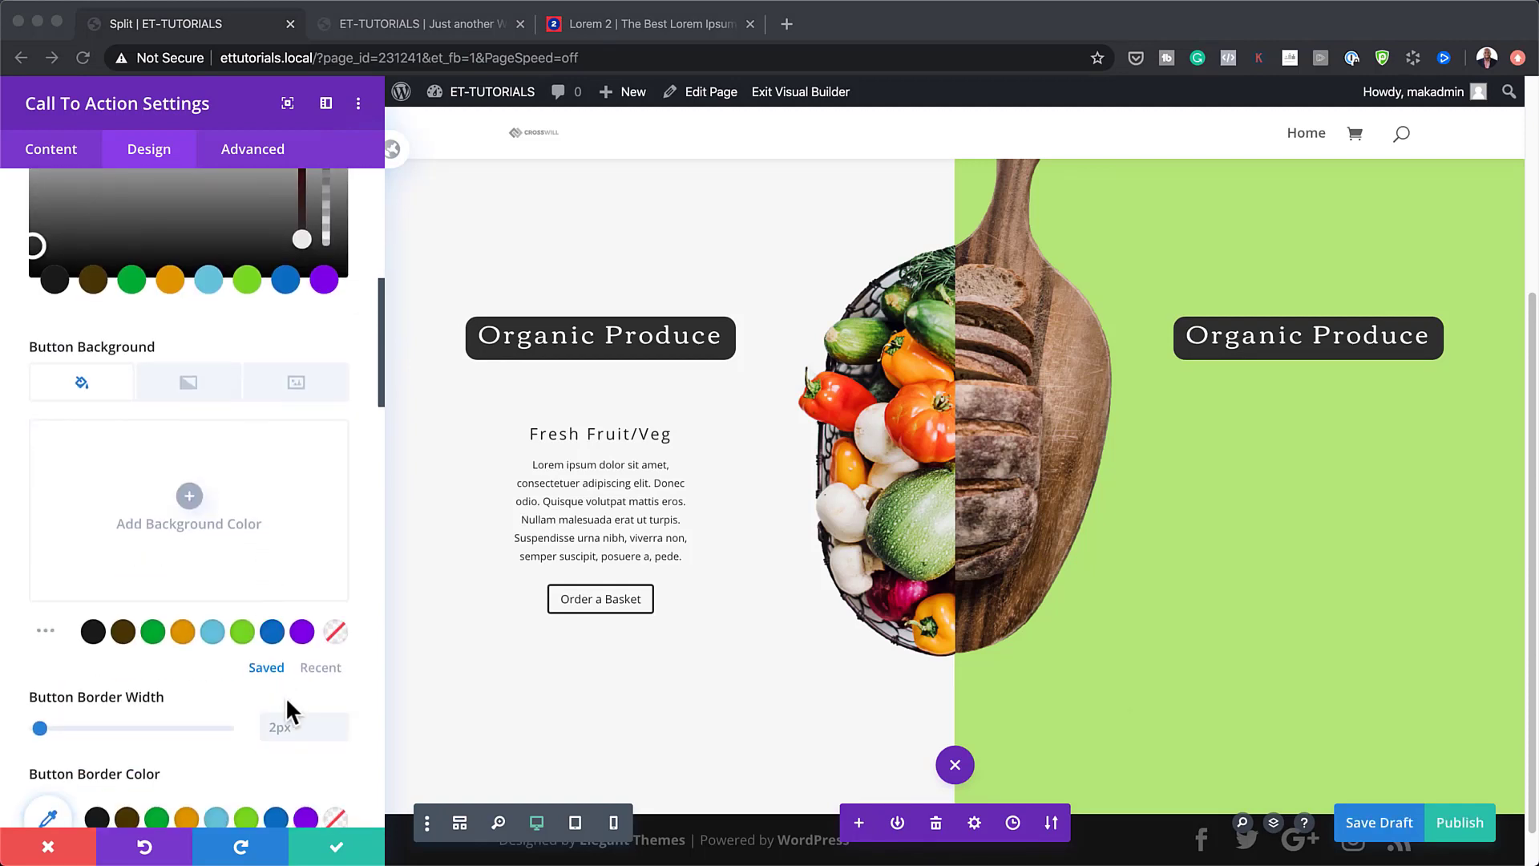
pyautogui.click(287, 723)
pyautogui.scroll(-2, 290, 725)
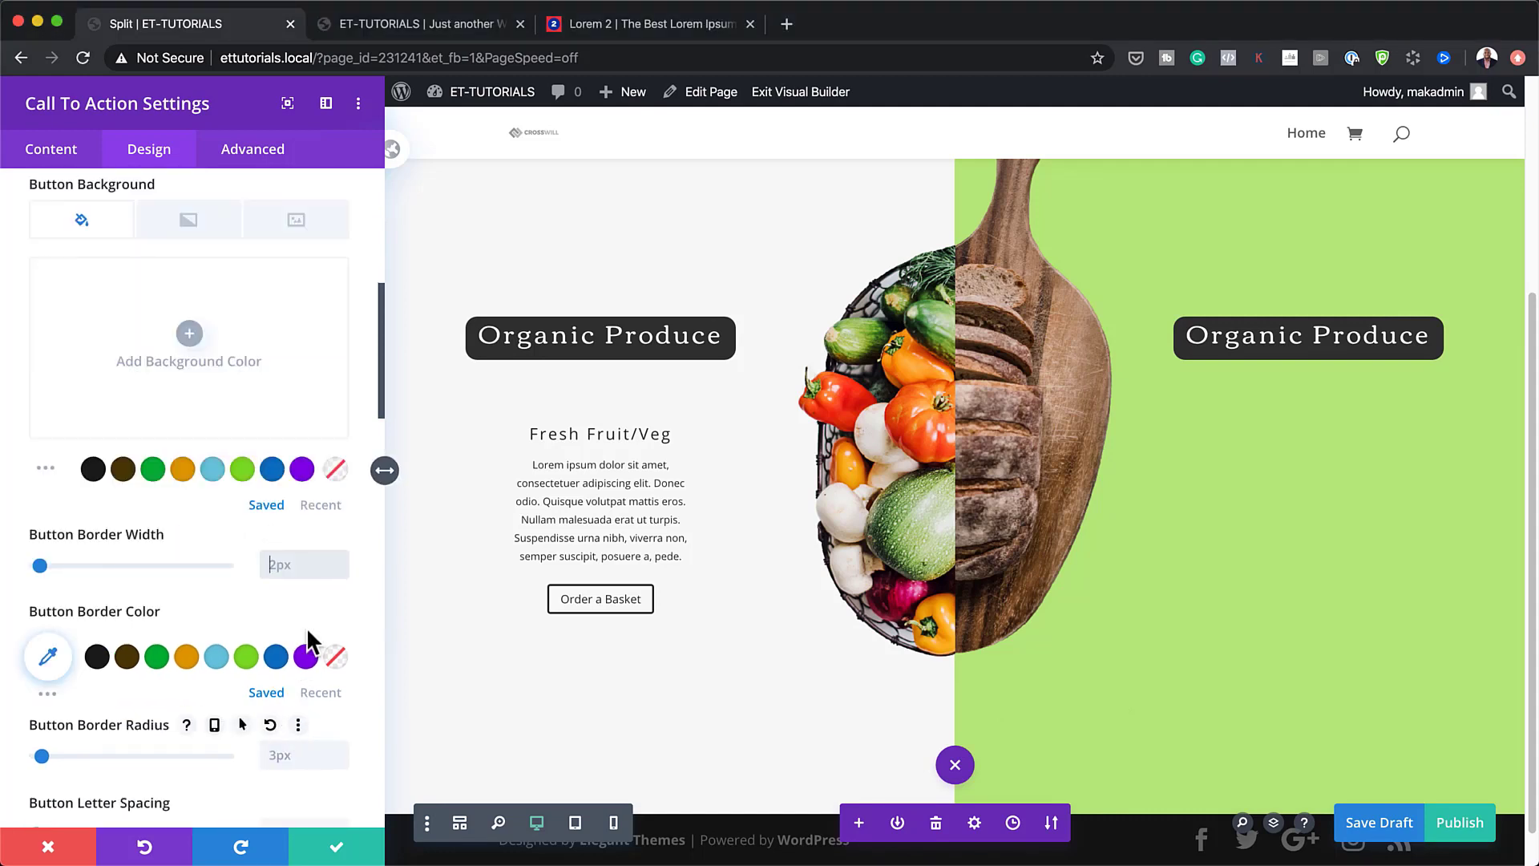
pyautogui.write('1px')
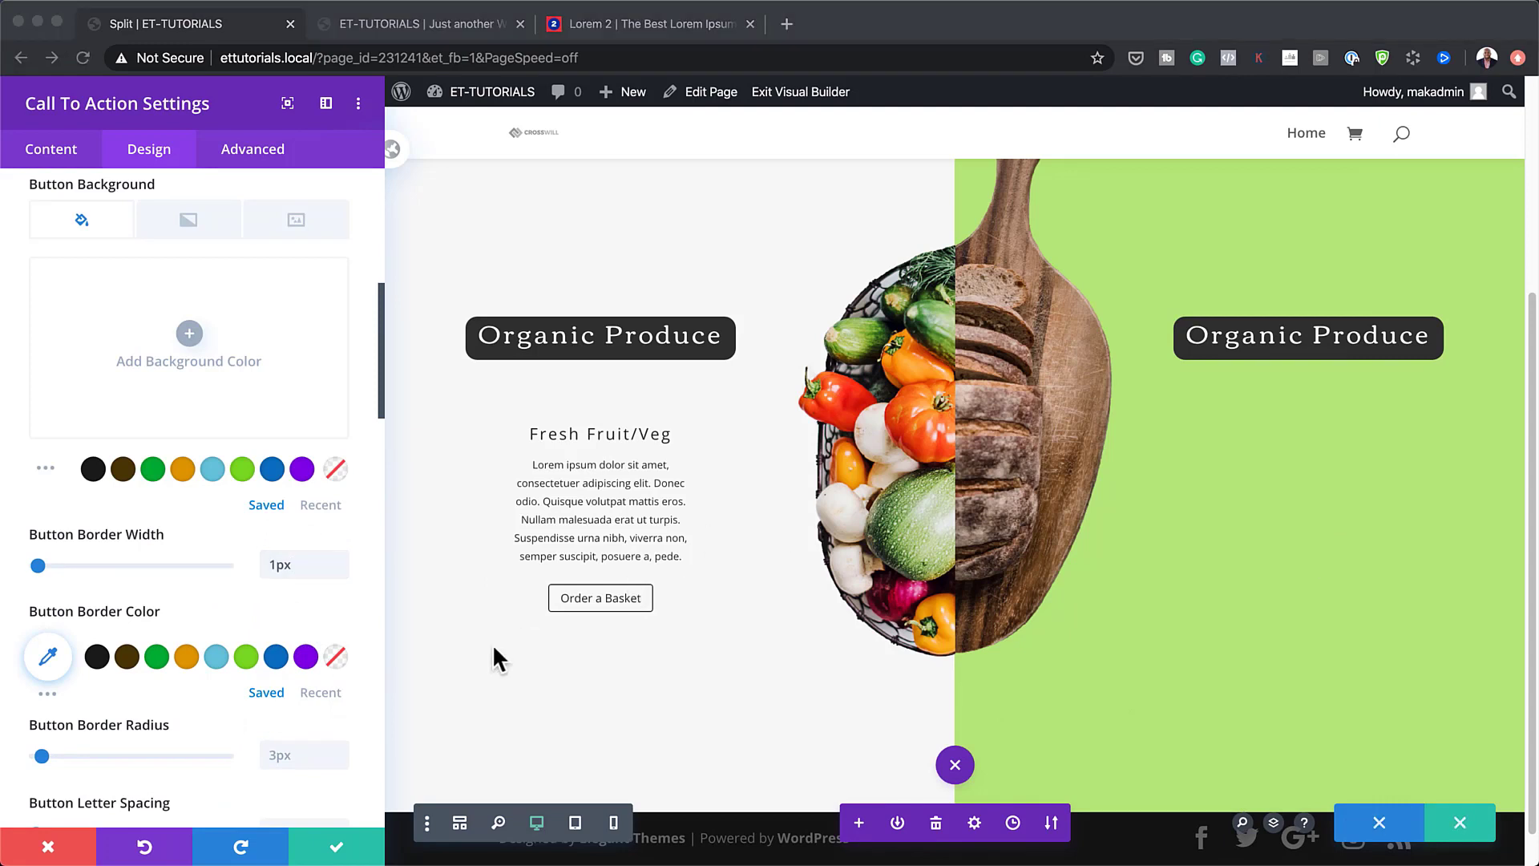
pyautogui.scroll(-2, 194, 715)
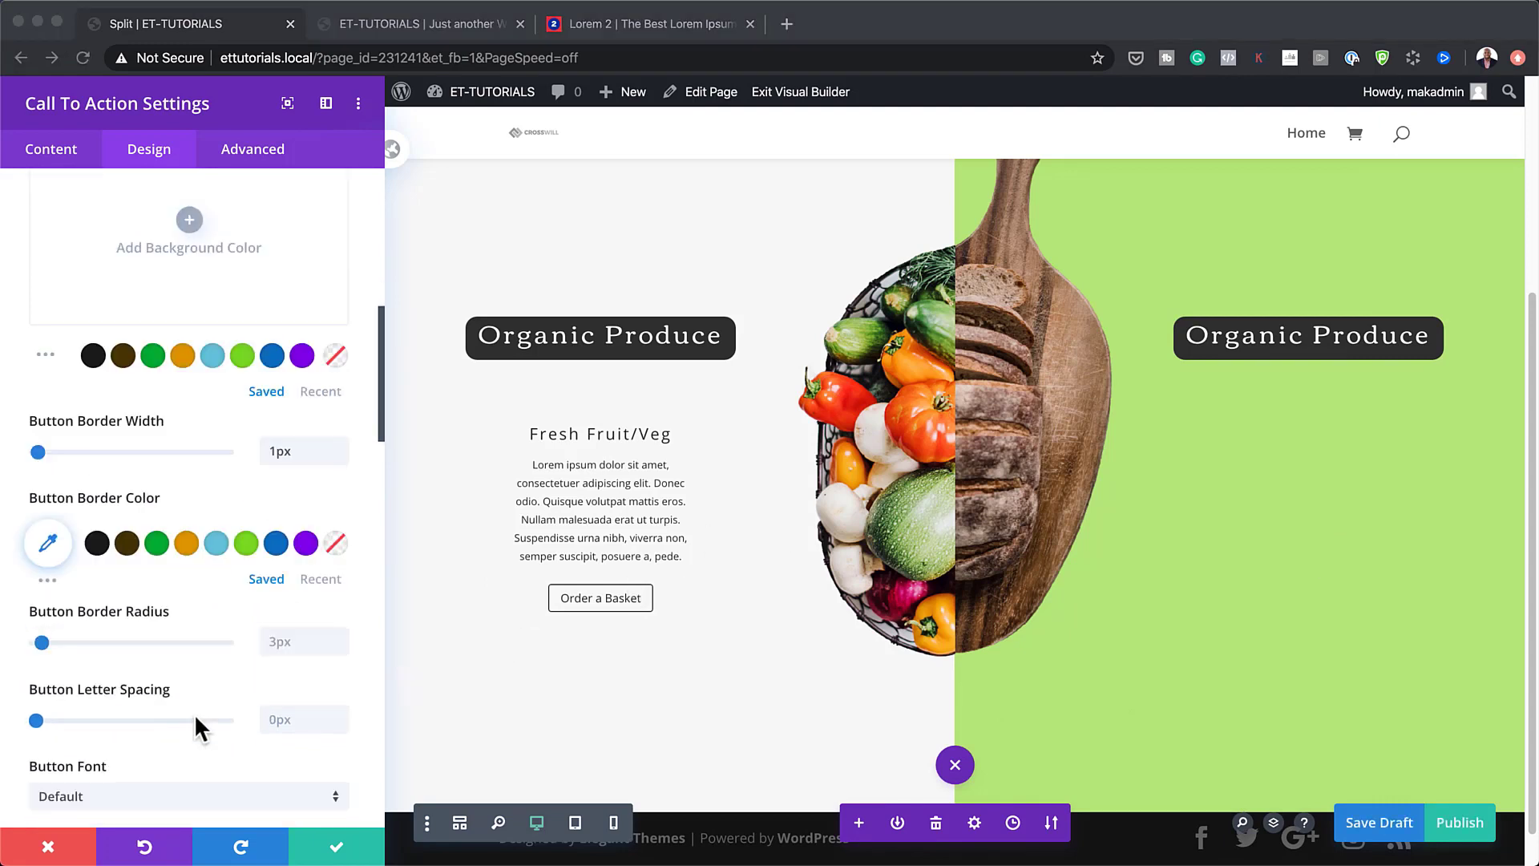
pyautogui.click(48, 543)
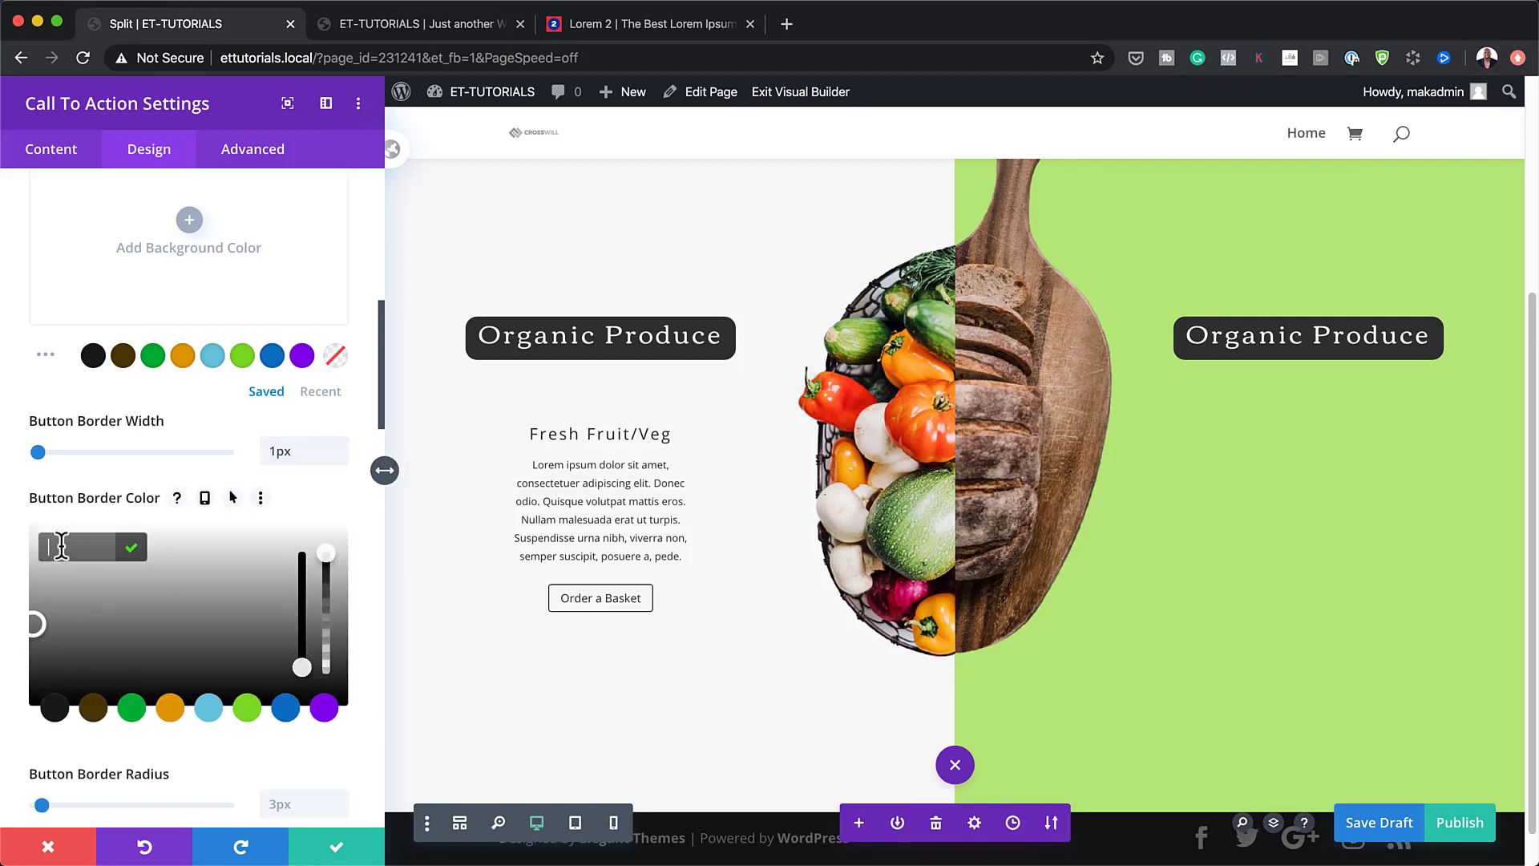
pyautogui.write('#333333')
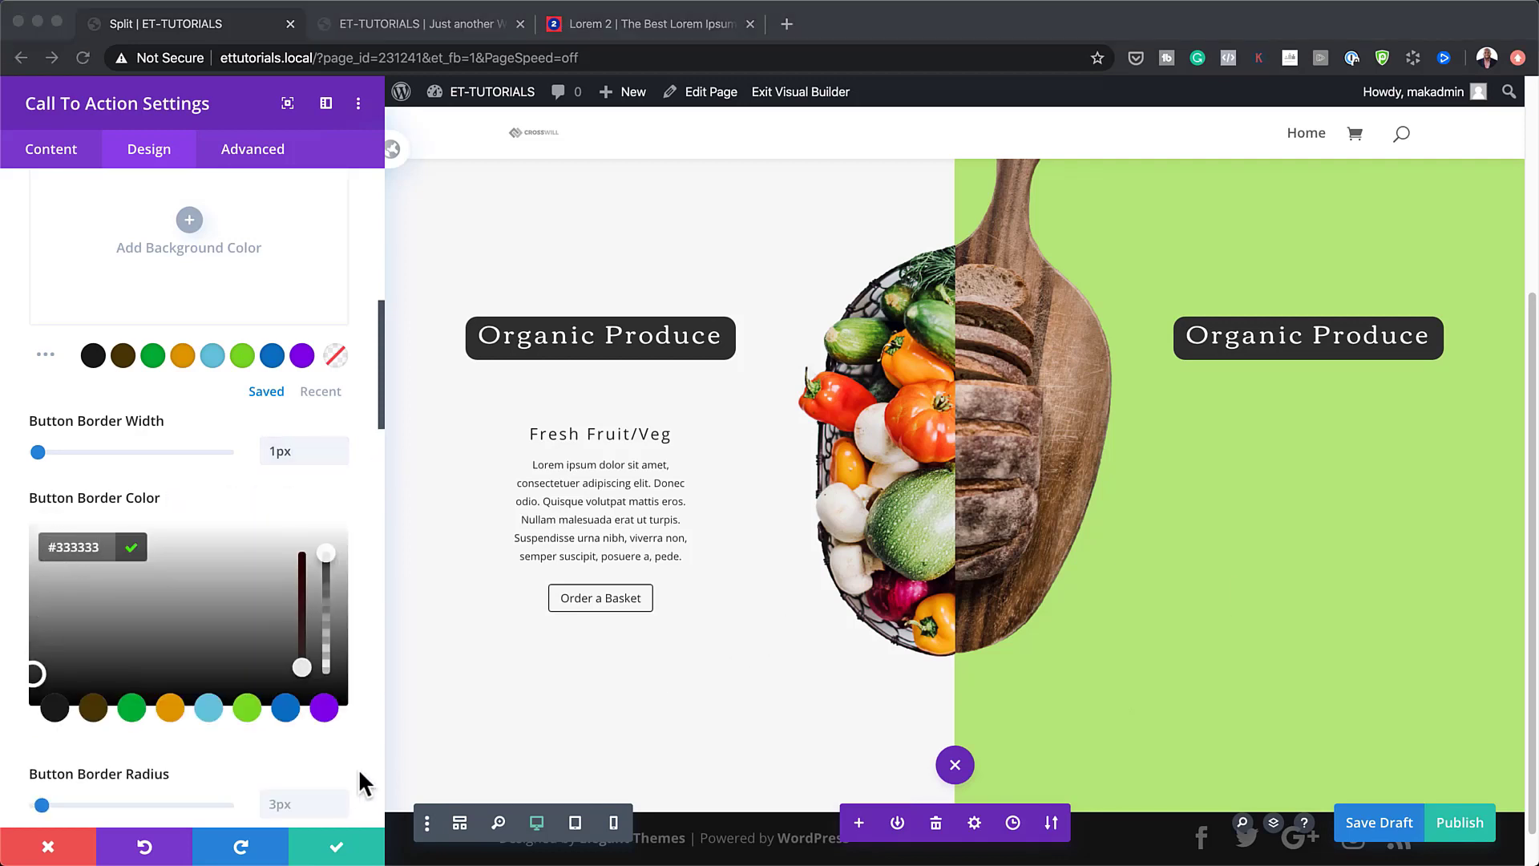
# Round the button's border with a radius of 1vw.
pyautogui.scroll(-1, 352, 777)
pyautogui.click(281, 732)
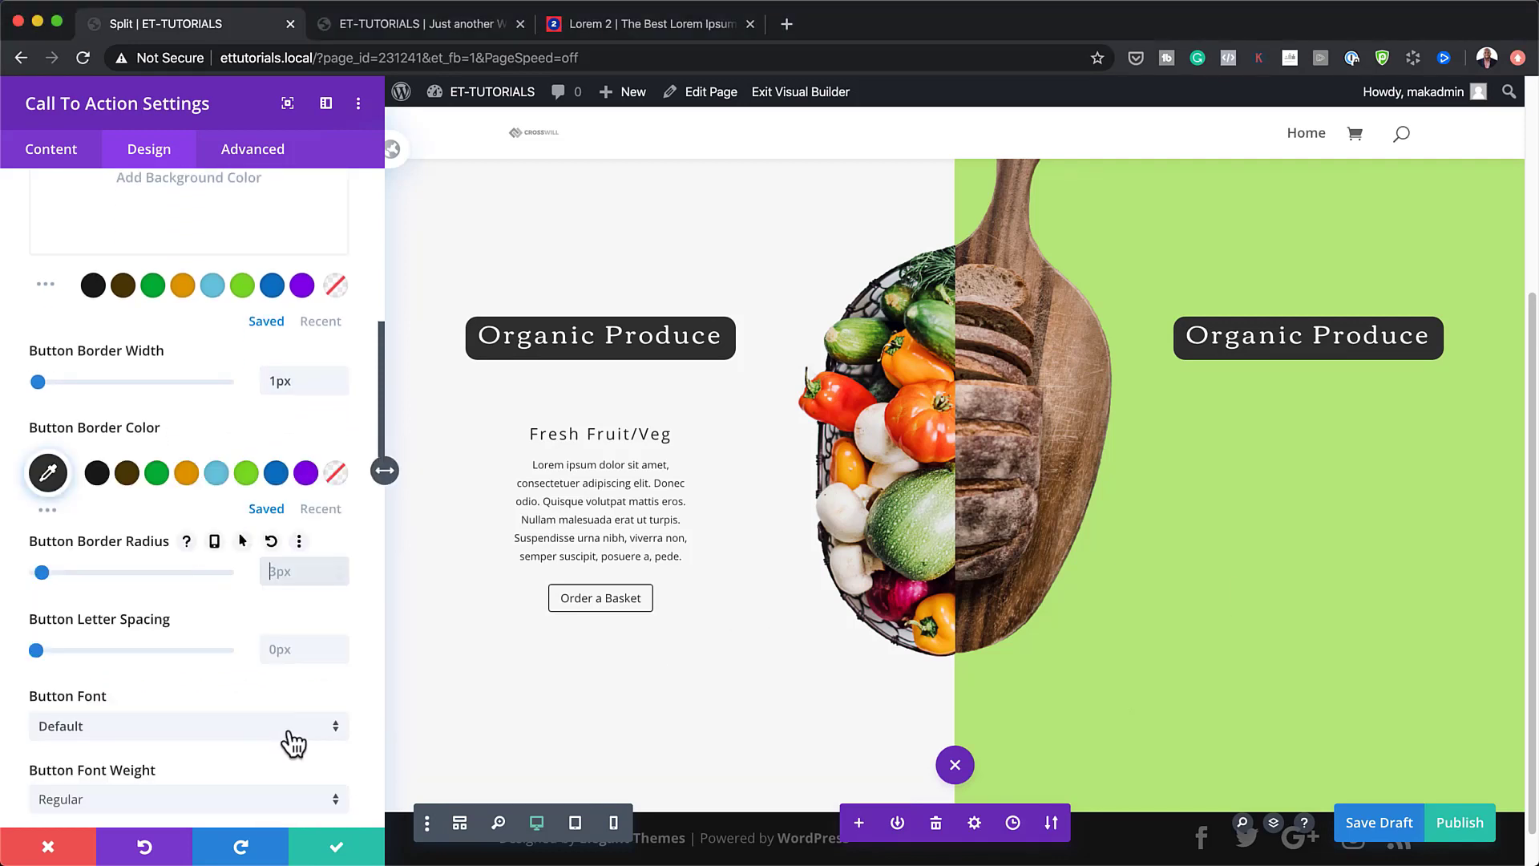
pyautogui.click(293, 564)
pyautogui.write('1vw')
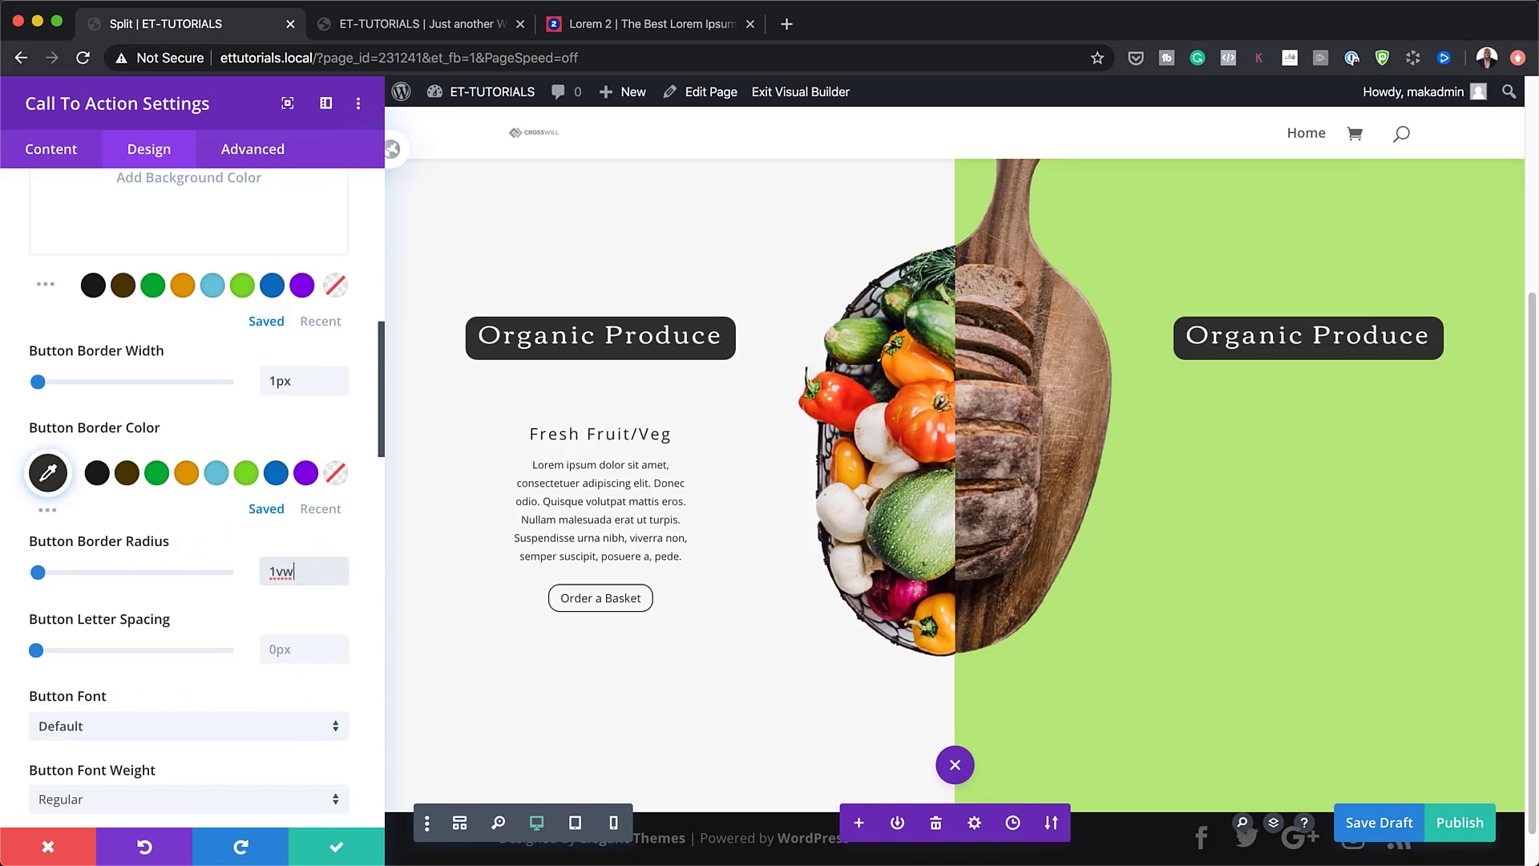
pyautogui.press('super+Tab')
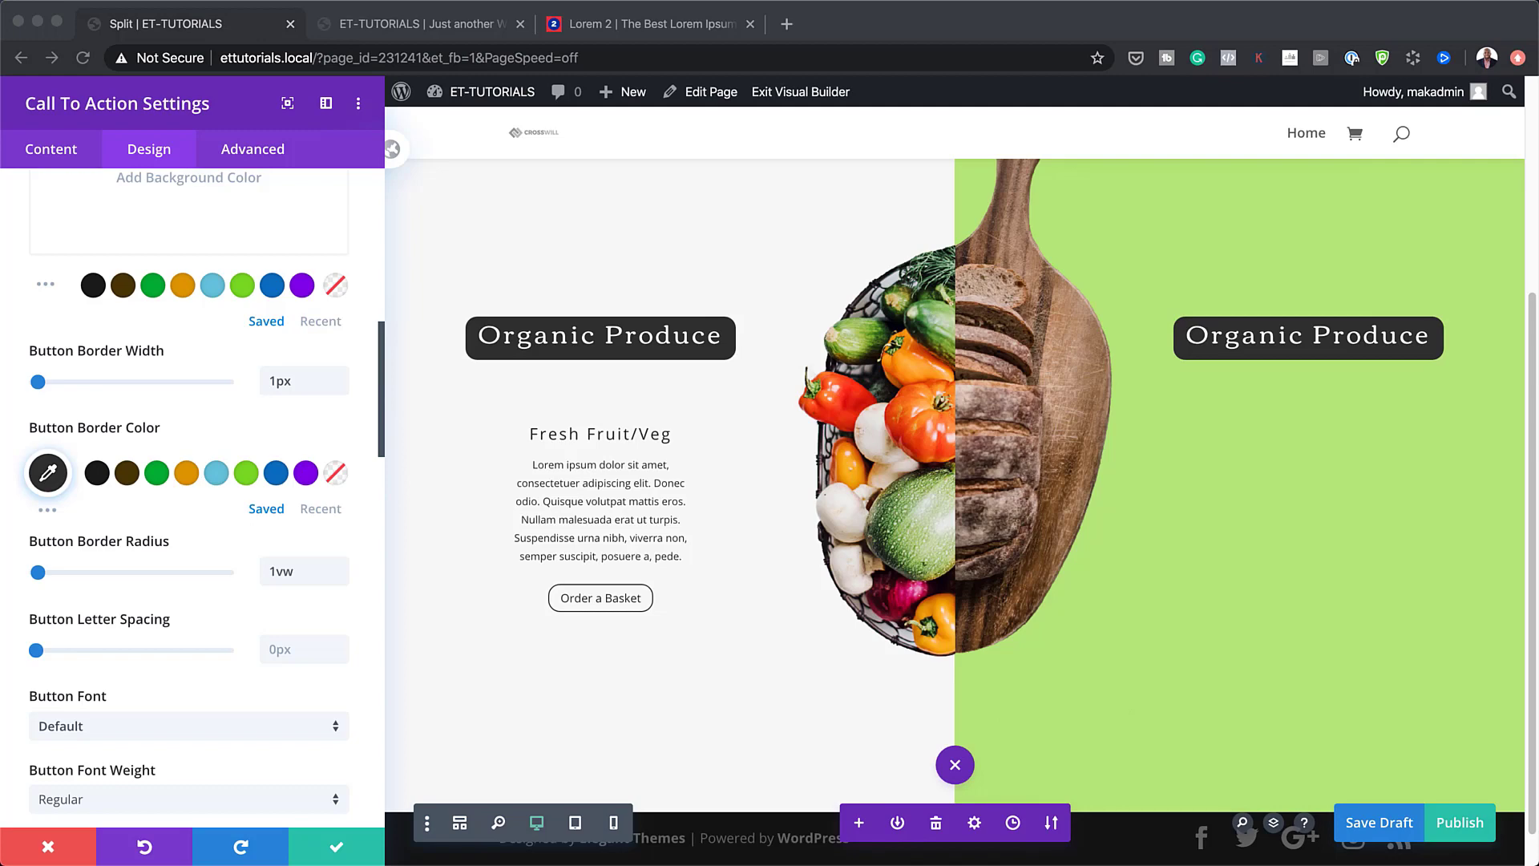
# Set the button's top margin to -2vw.
pyautogui.scroll(-10, 223, 728)
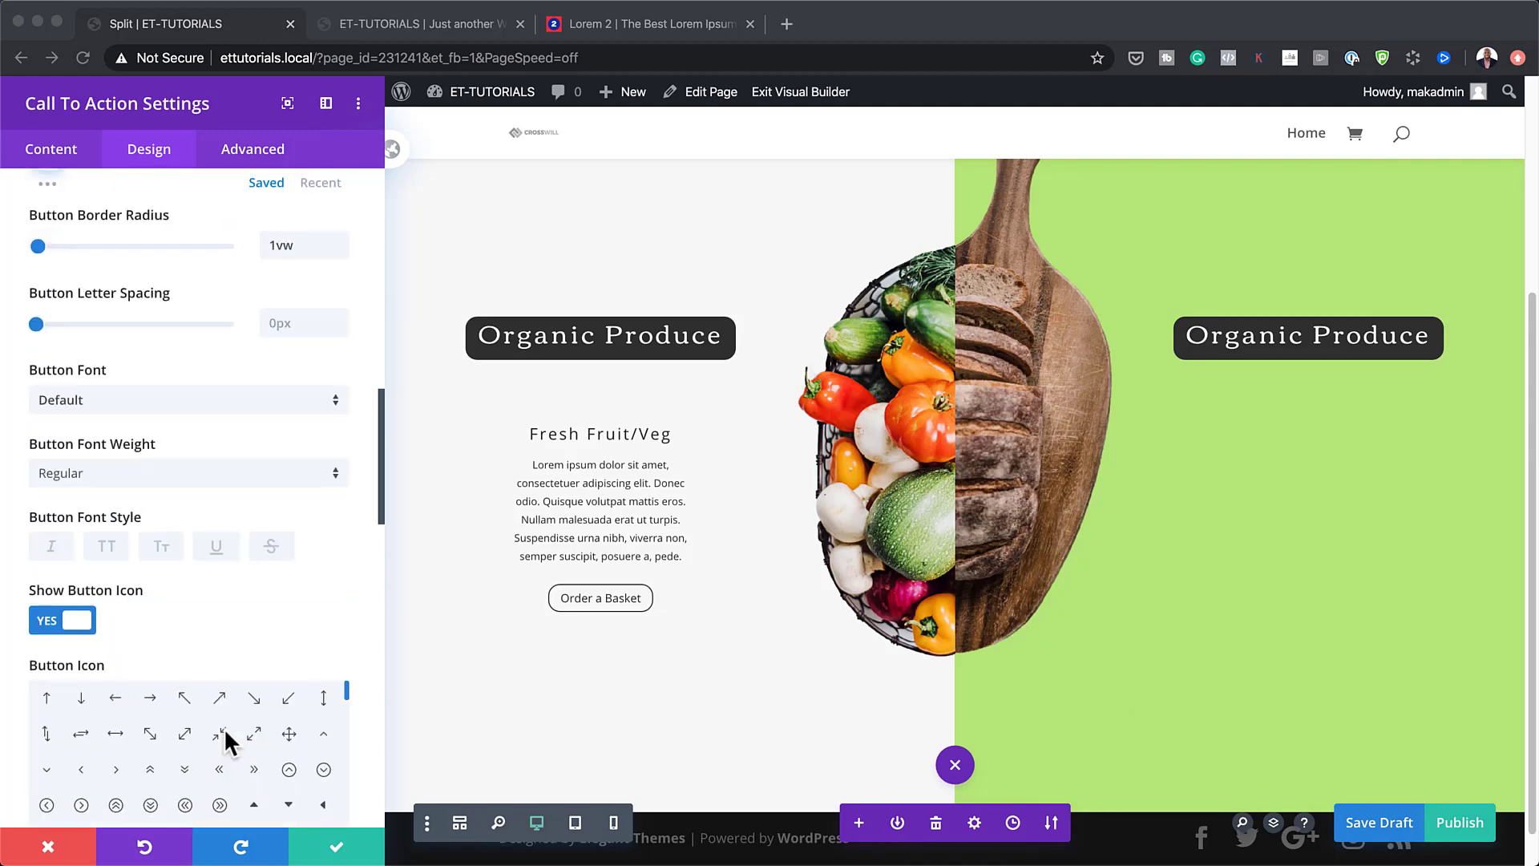
pyautogui.scroll(-5, 224, 728)
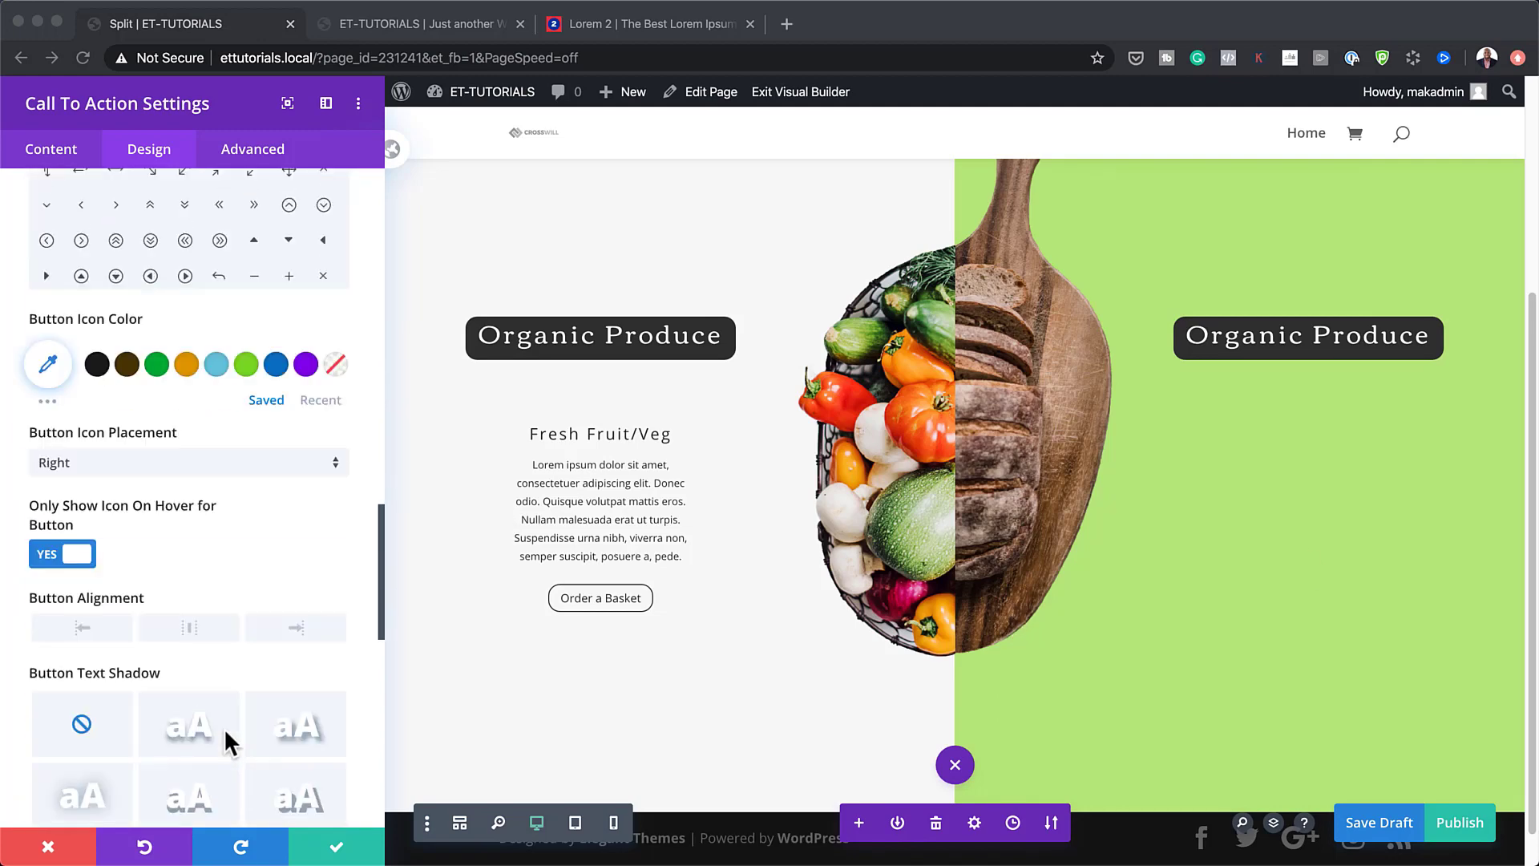
pyautogui.scroll(-3, 224, 728)
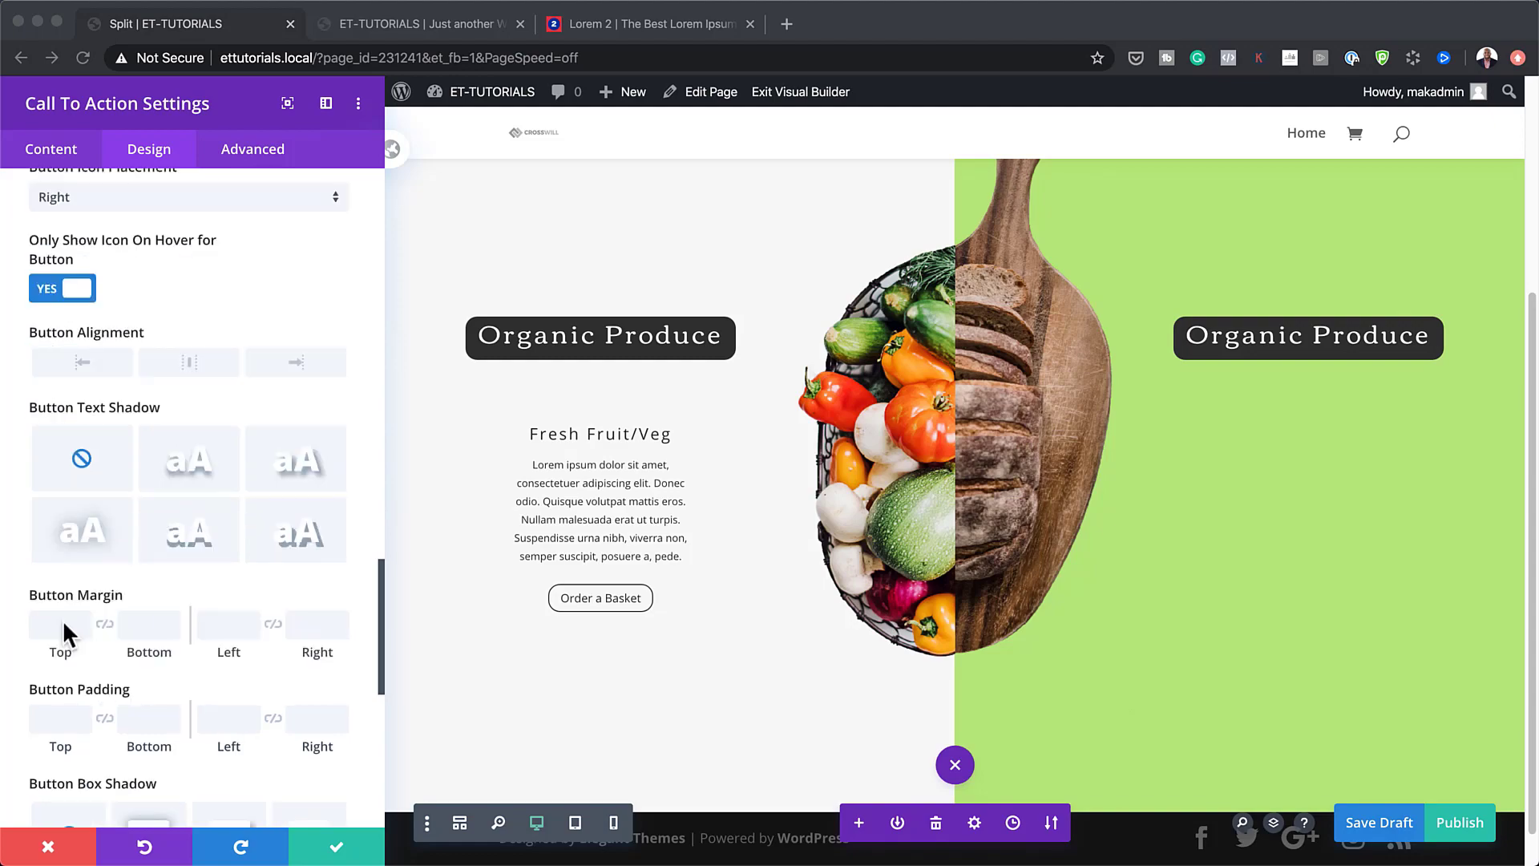
pyautogui.click(56, 623)
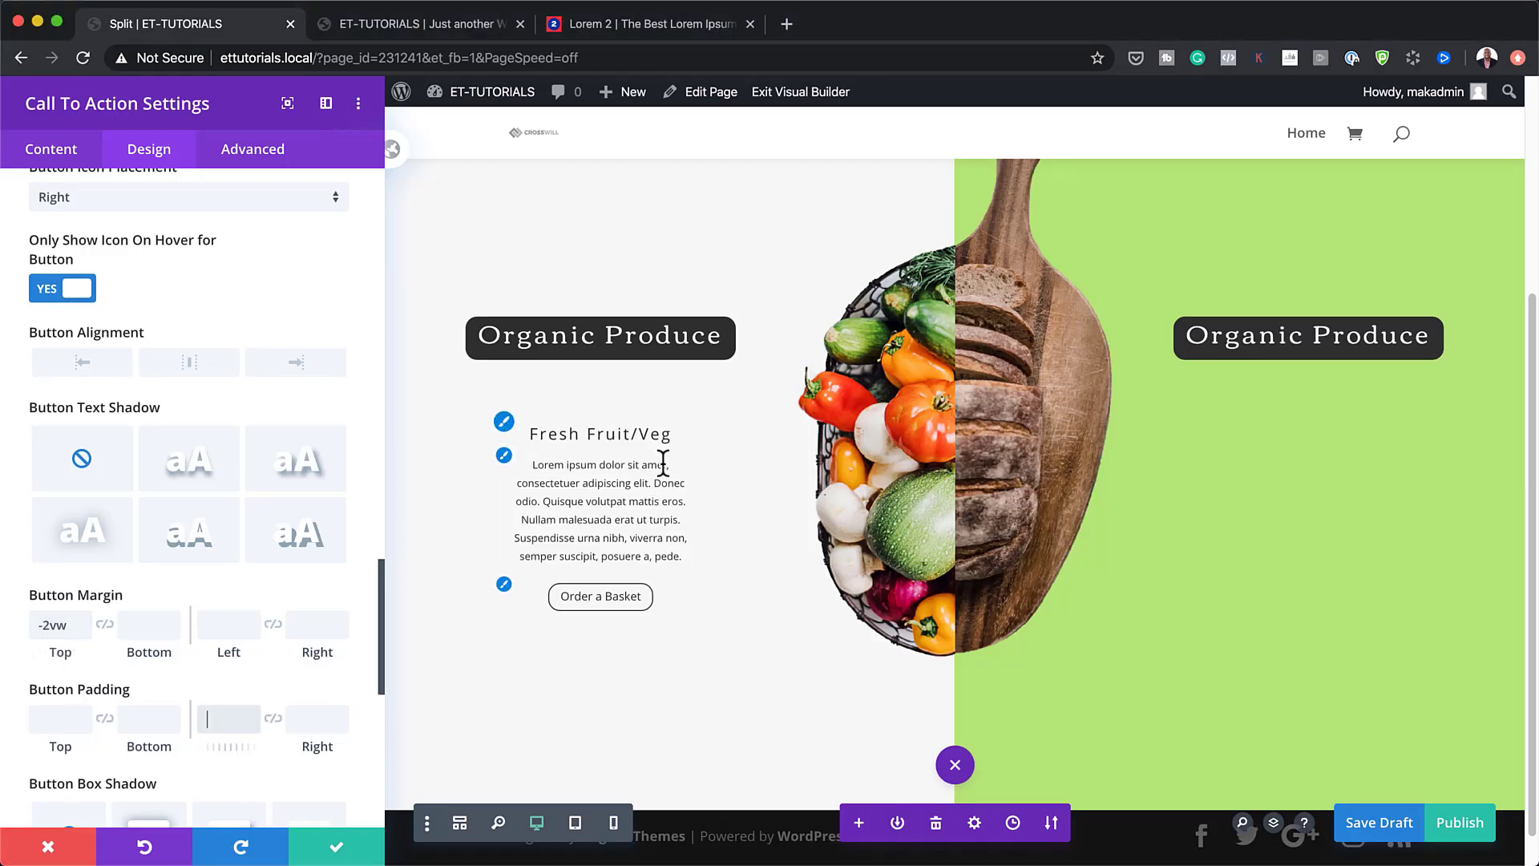
pyautogui.scroll(1, 677, 642)
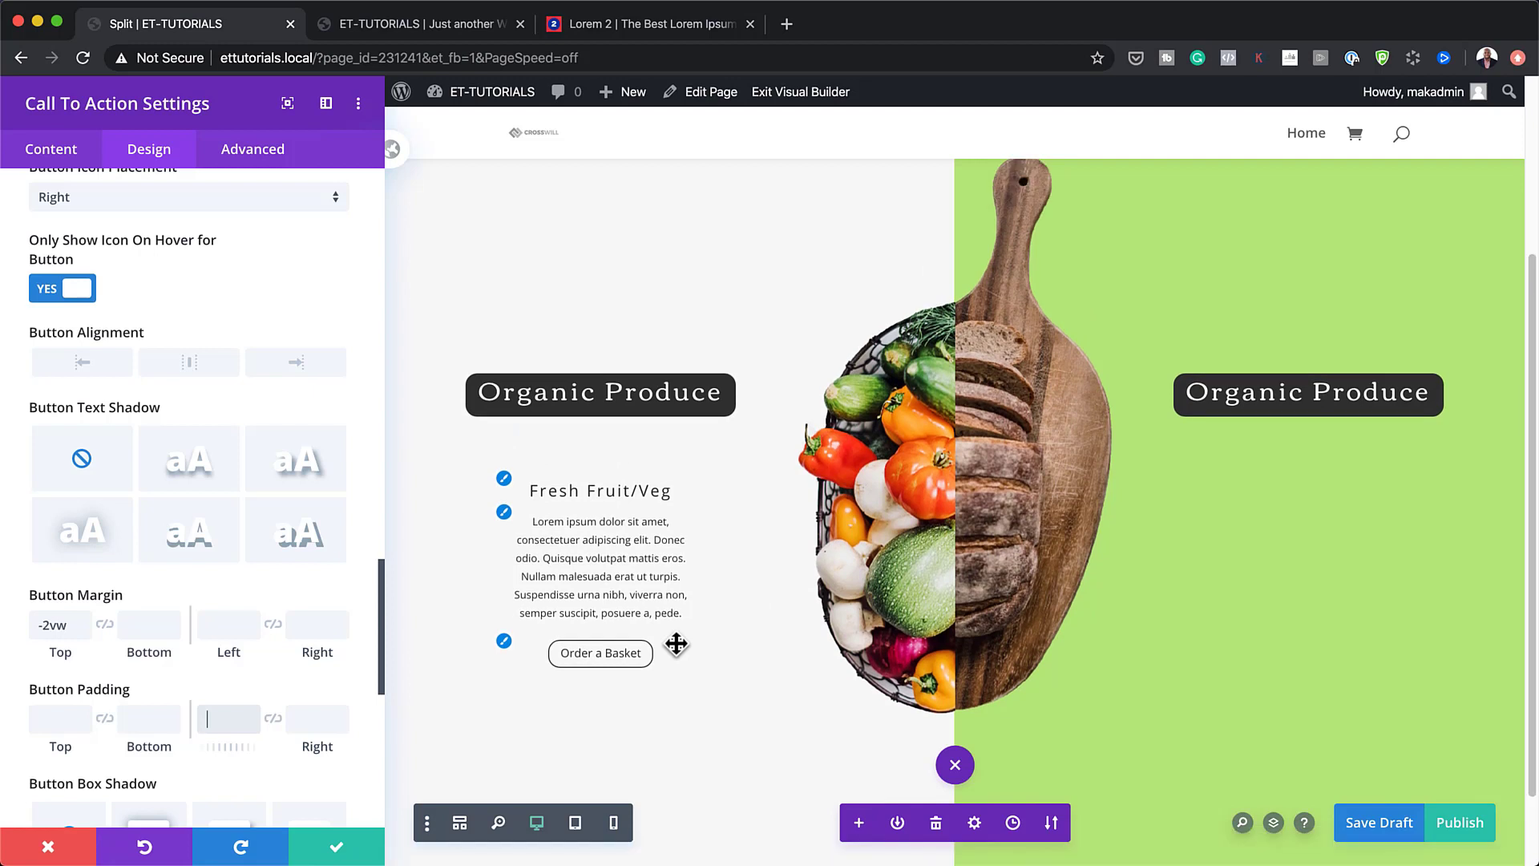
# Set all four rounded corners of the call to action module to 1vw.
pyautogui.scroll(-8, 192, 611)
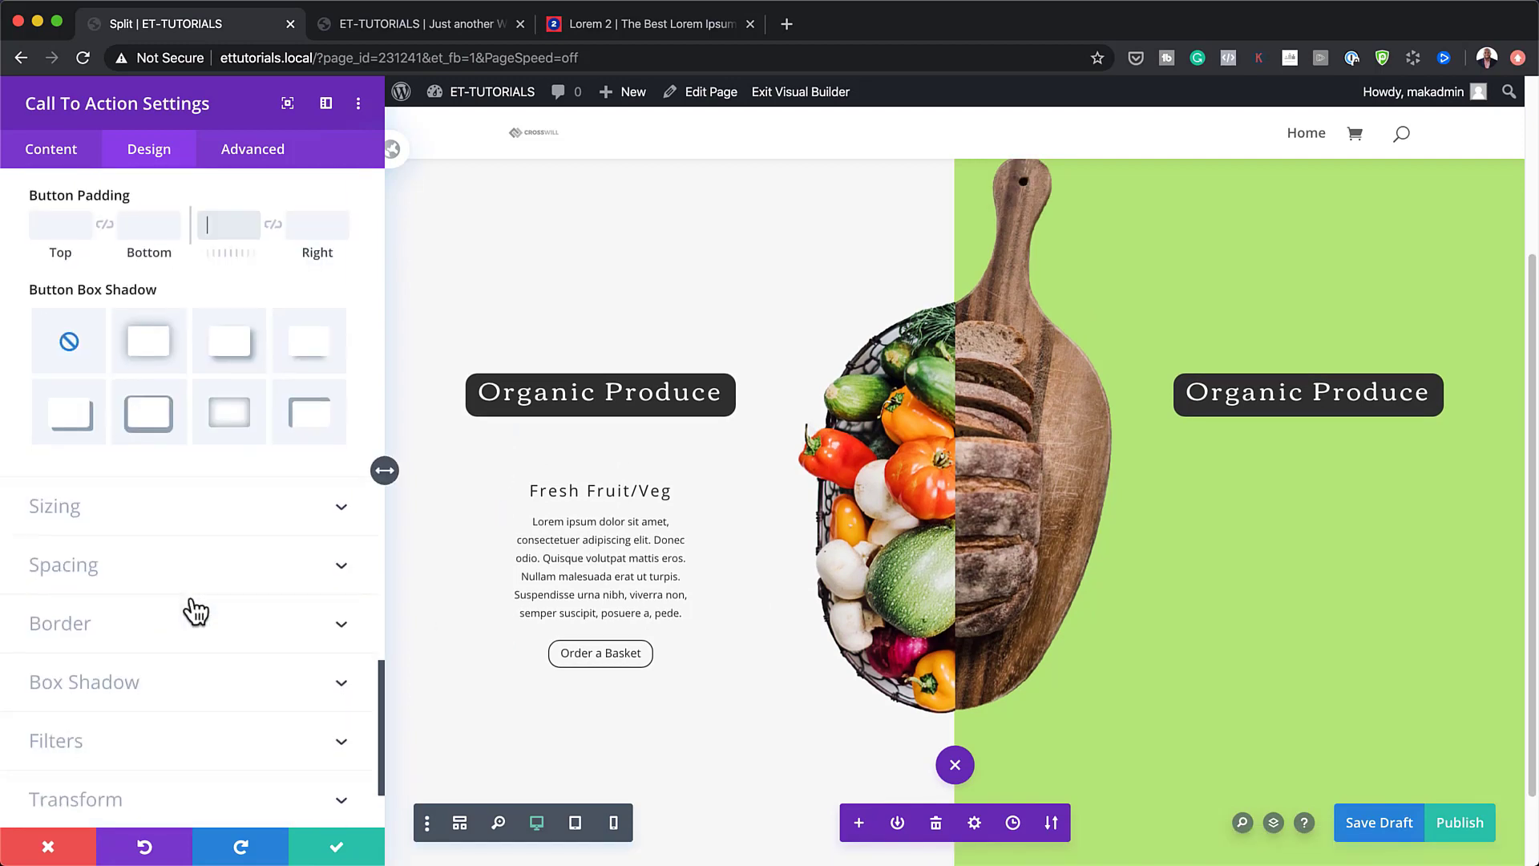
pyautogui.click(57, 522)
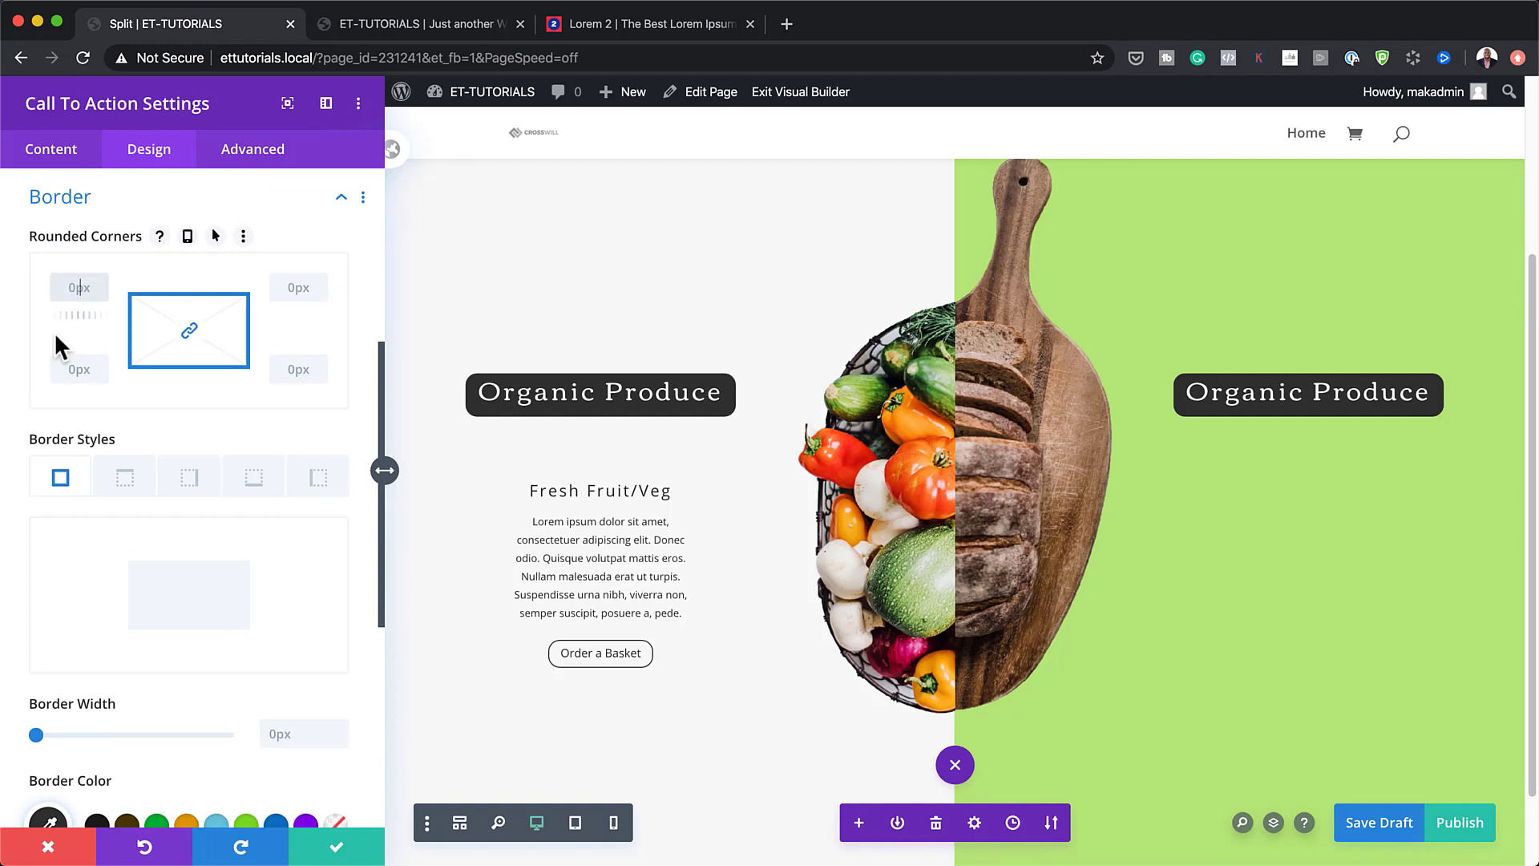
pyautogui.press('Up')
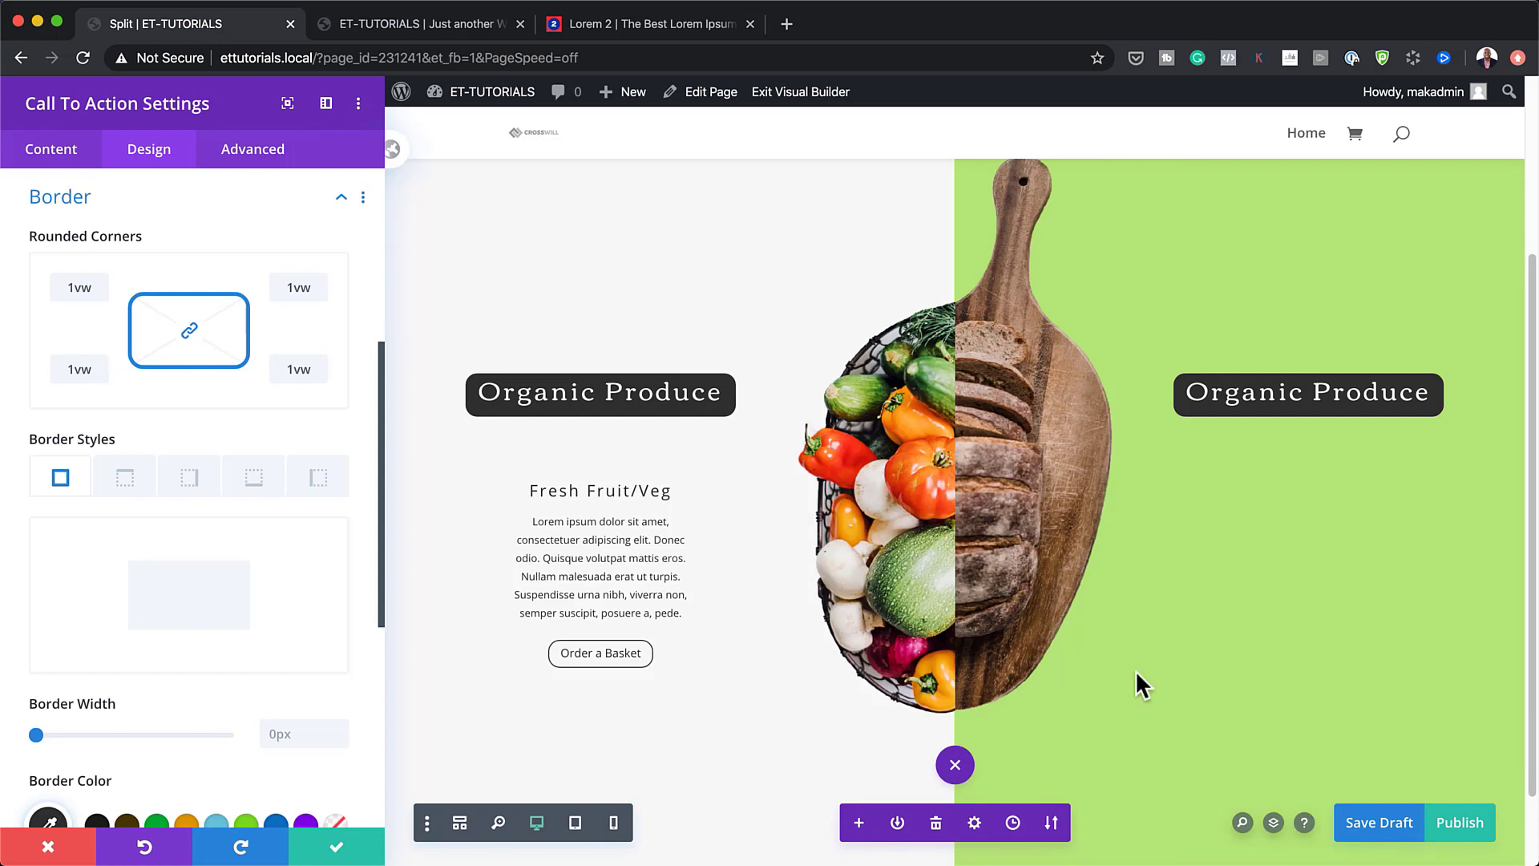
# Give the call to action a 1px border in #333333 and save the module settings.
pyautogui.scroll(-2, 195, 653)
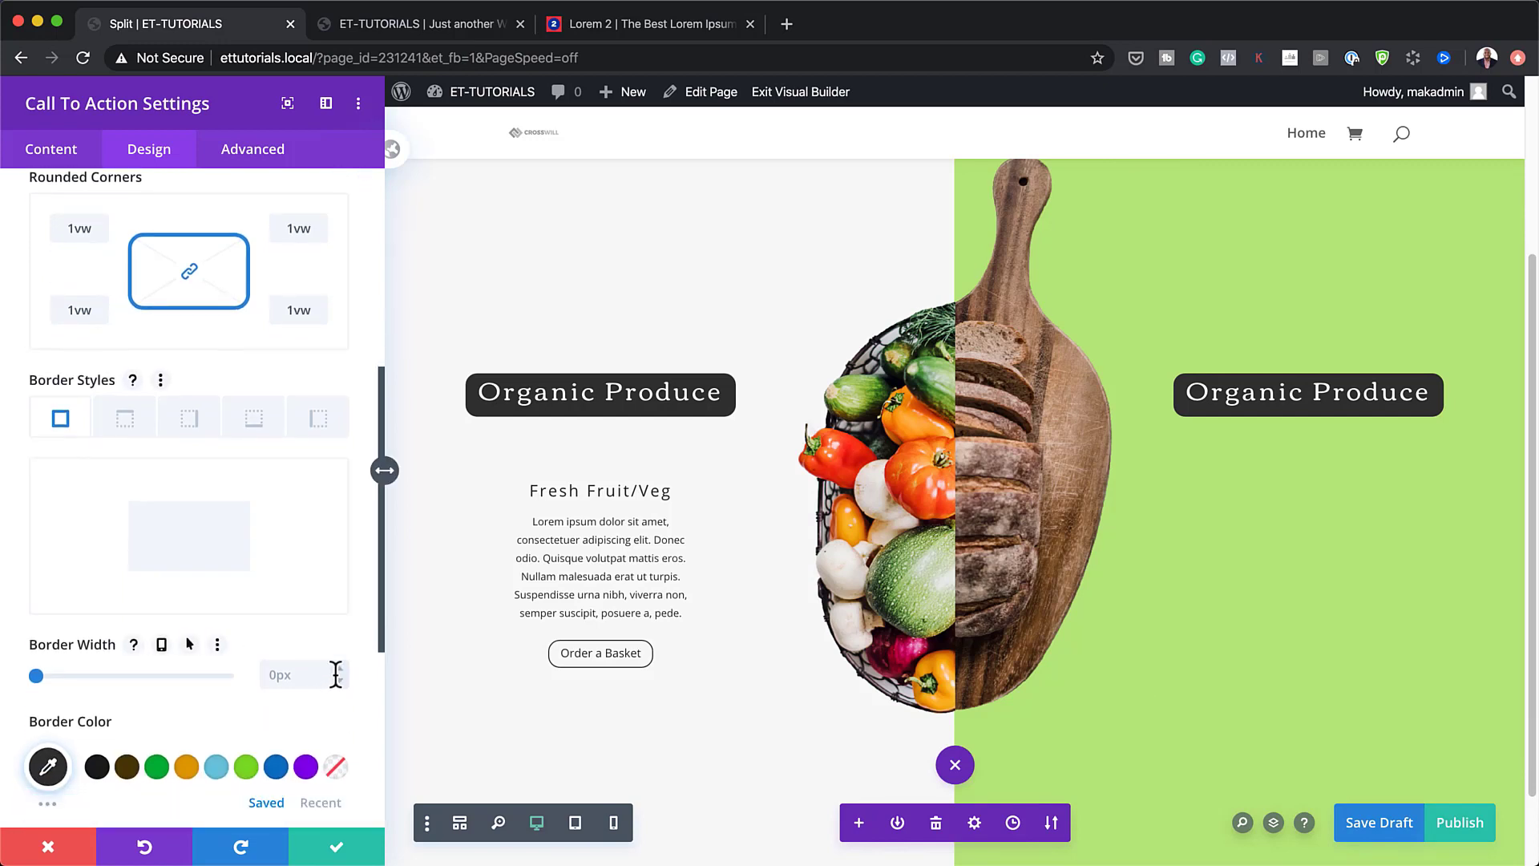
pyautogui.click(339, 670)
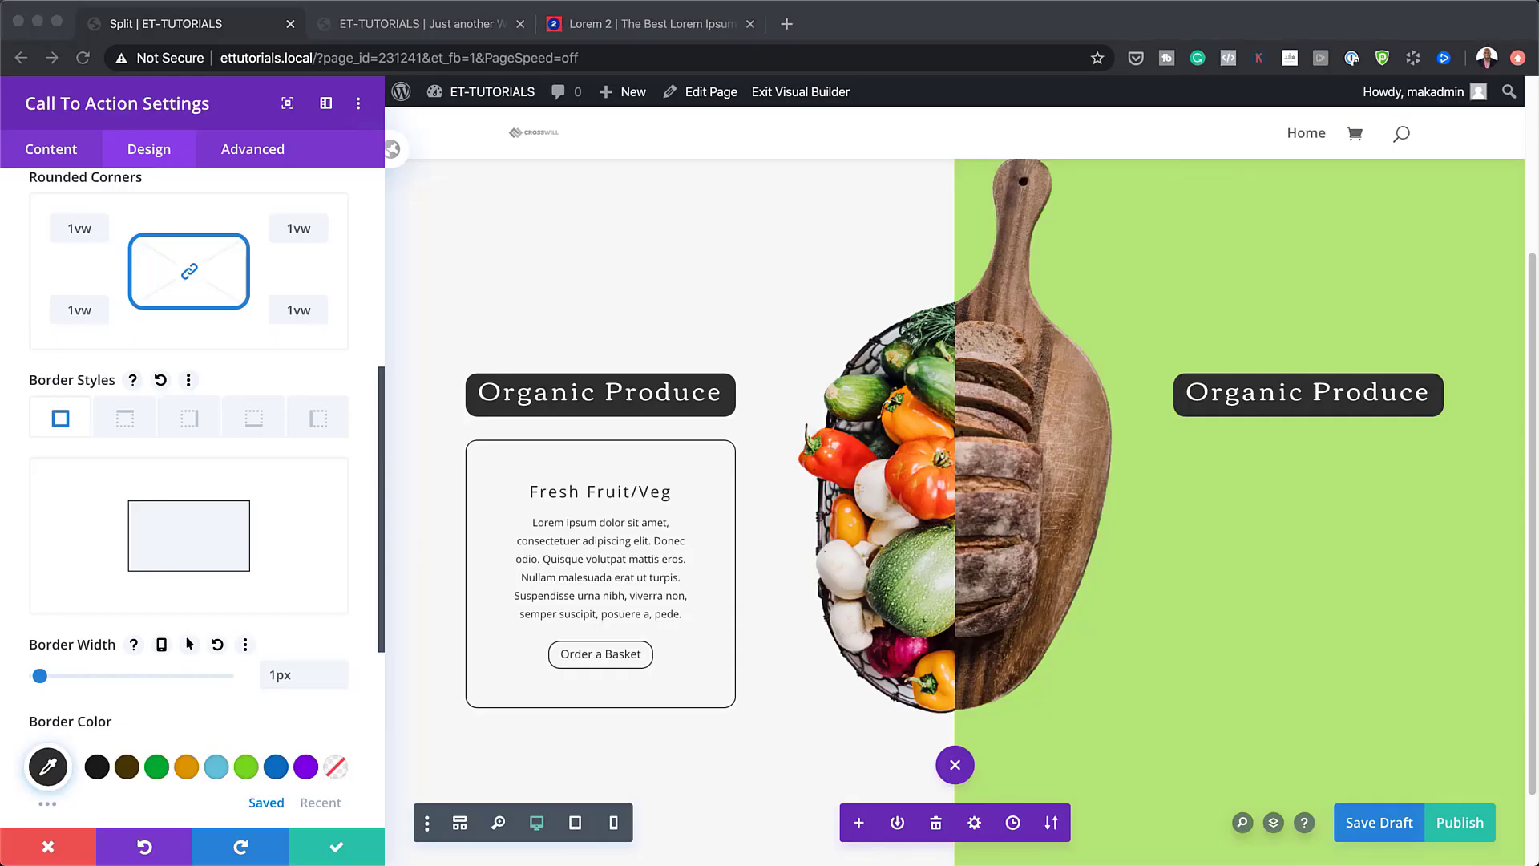
pyautogui.scroll(-3, 240, 663)
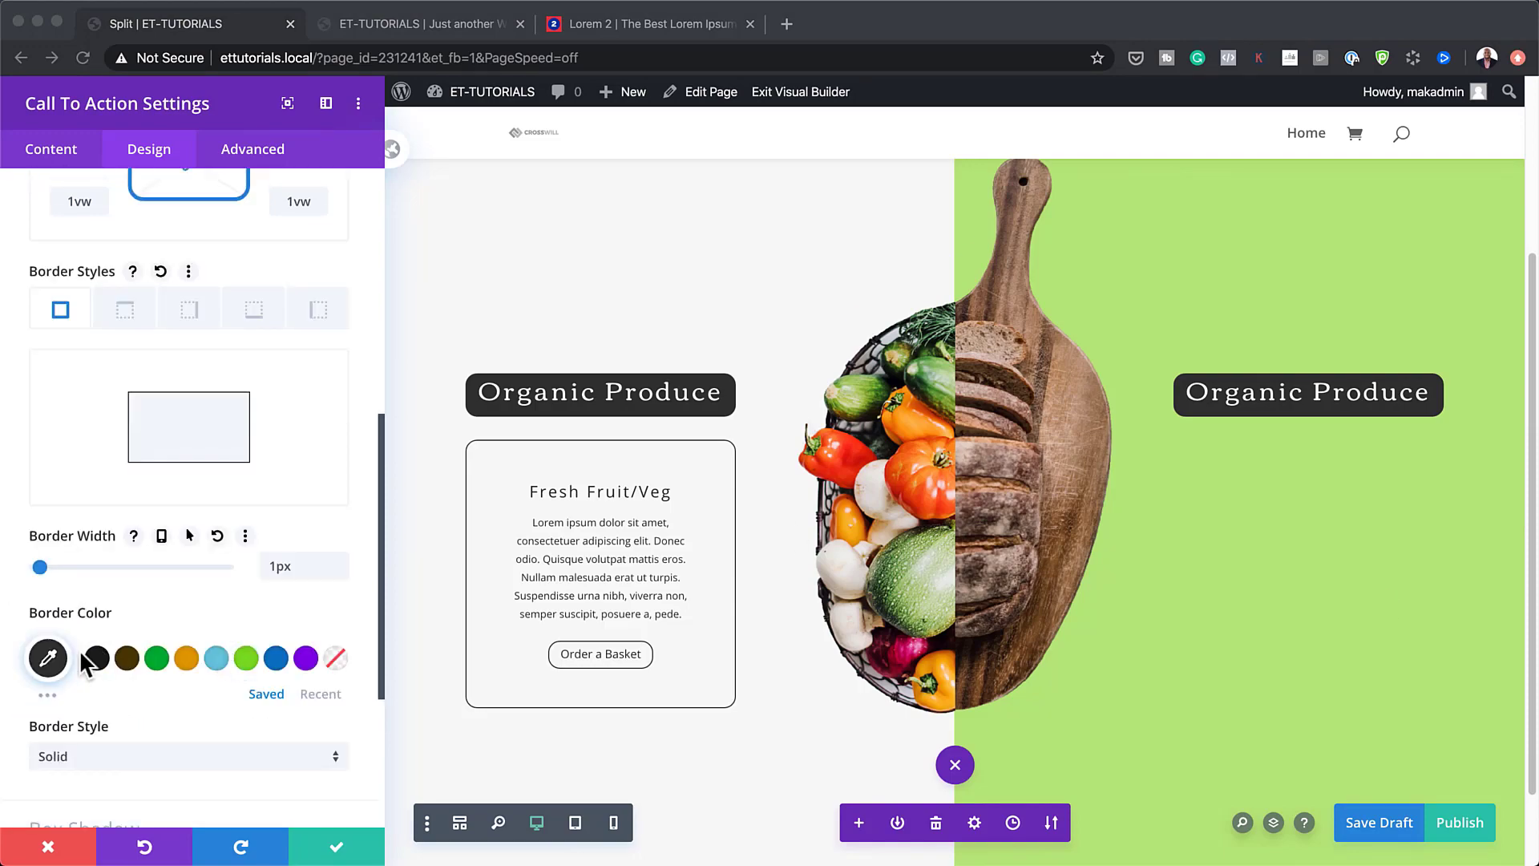
pyautogui.click(49, 657)
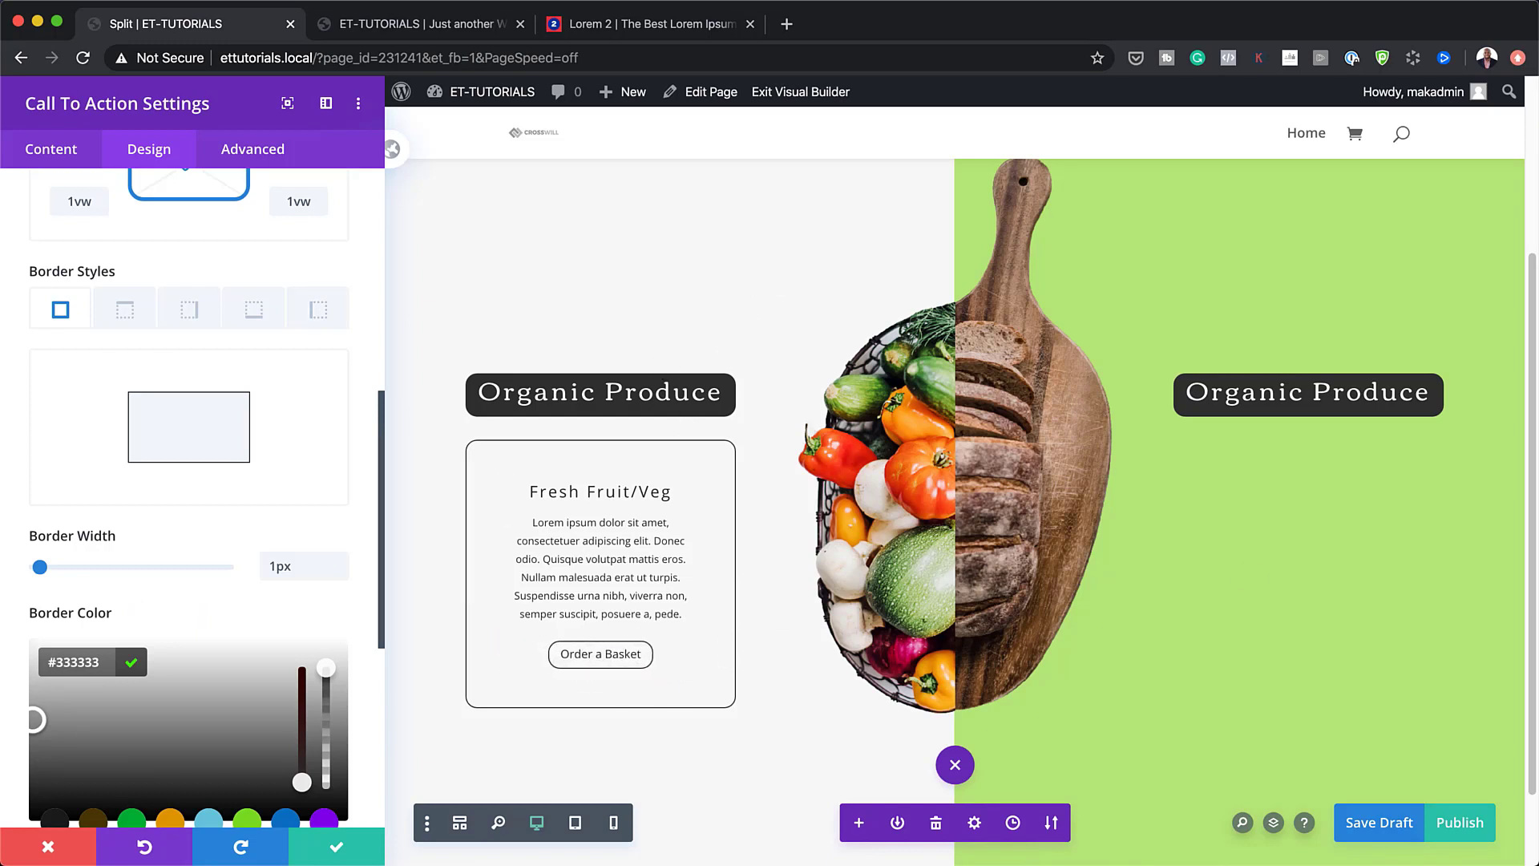
pyautogui.click(335, 846)
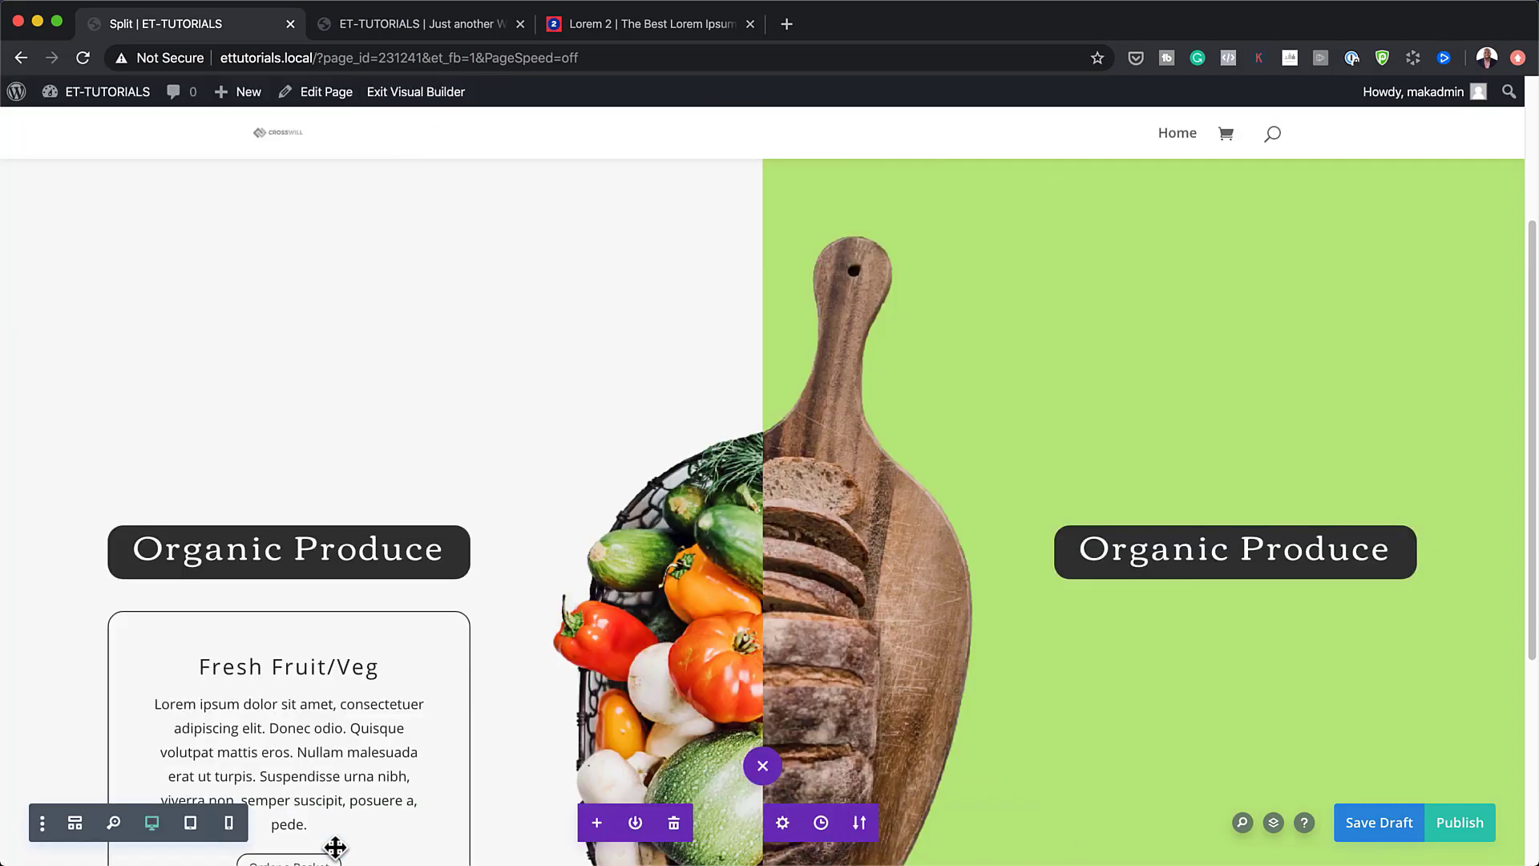
# Duplicate the Fresh Fruit/Veg call to action module.
pyautogui.scroll(-4, 405, 726)
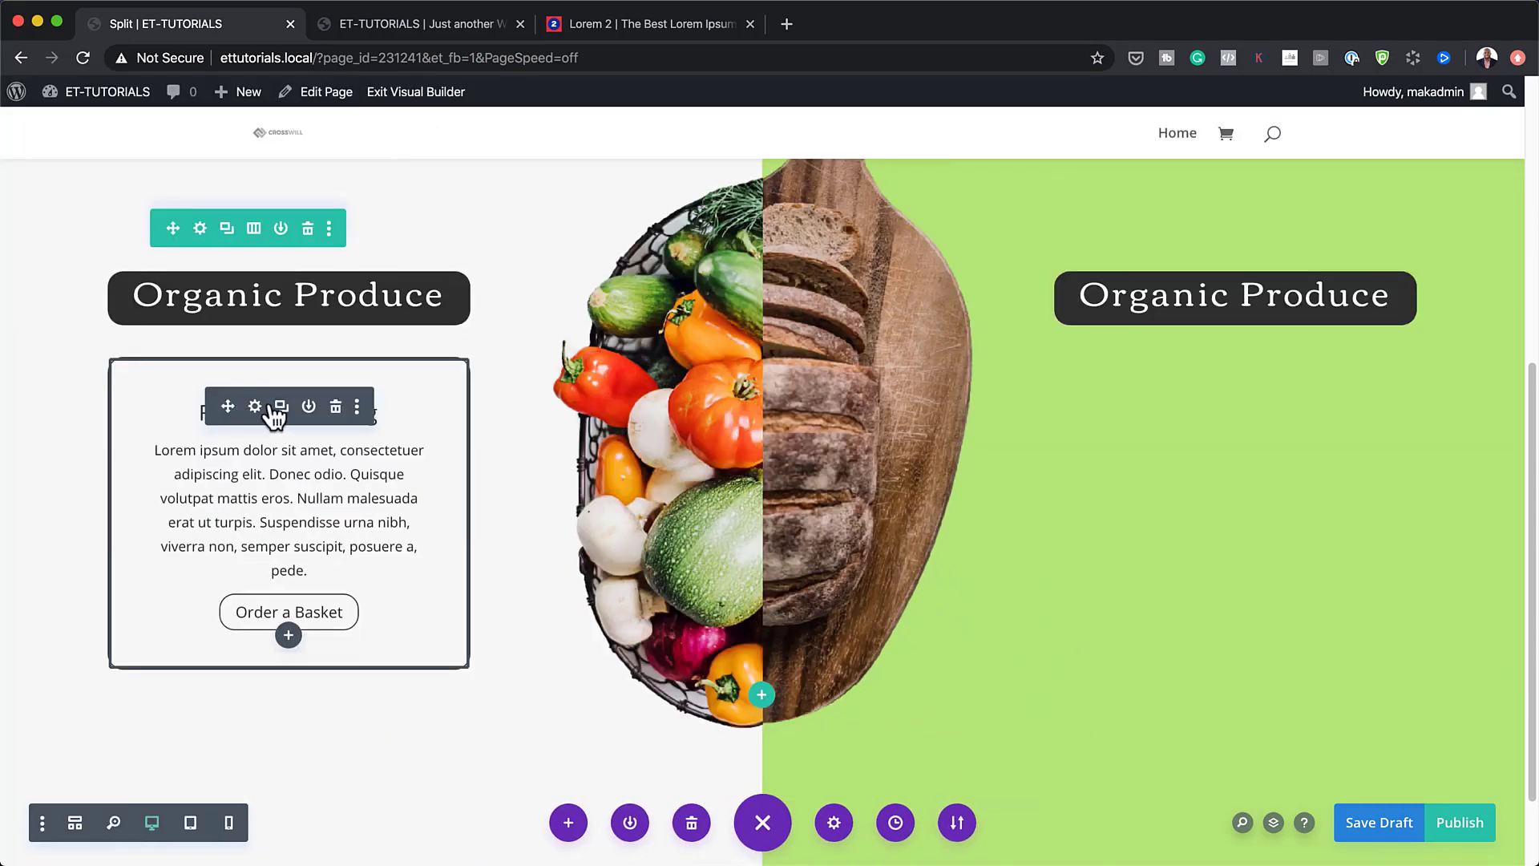
pyautogui.click(282, 407)
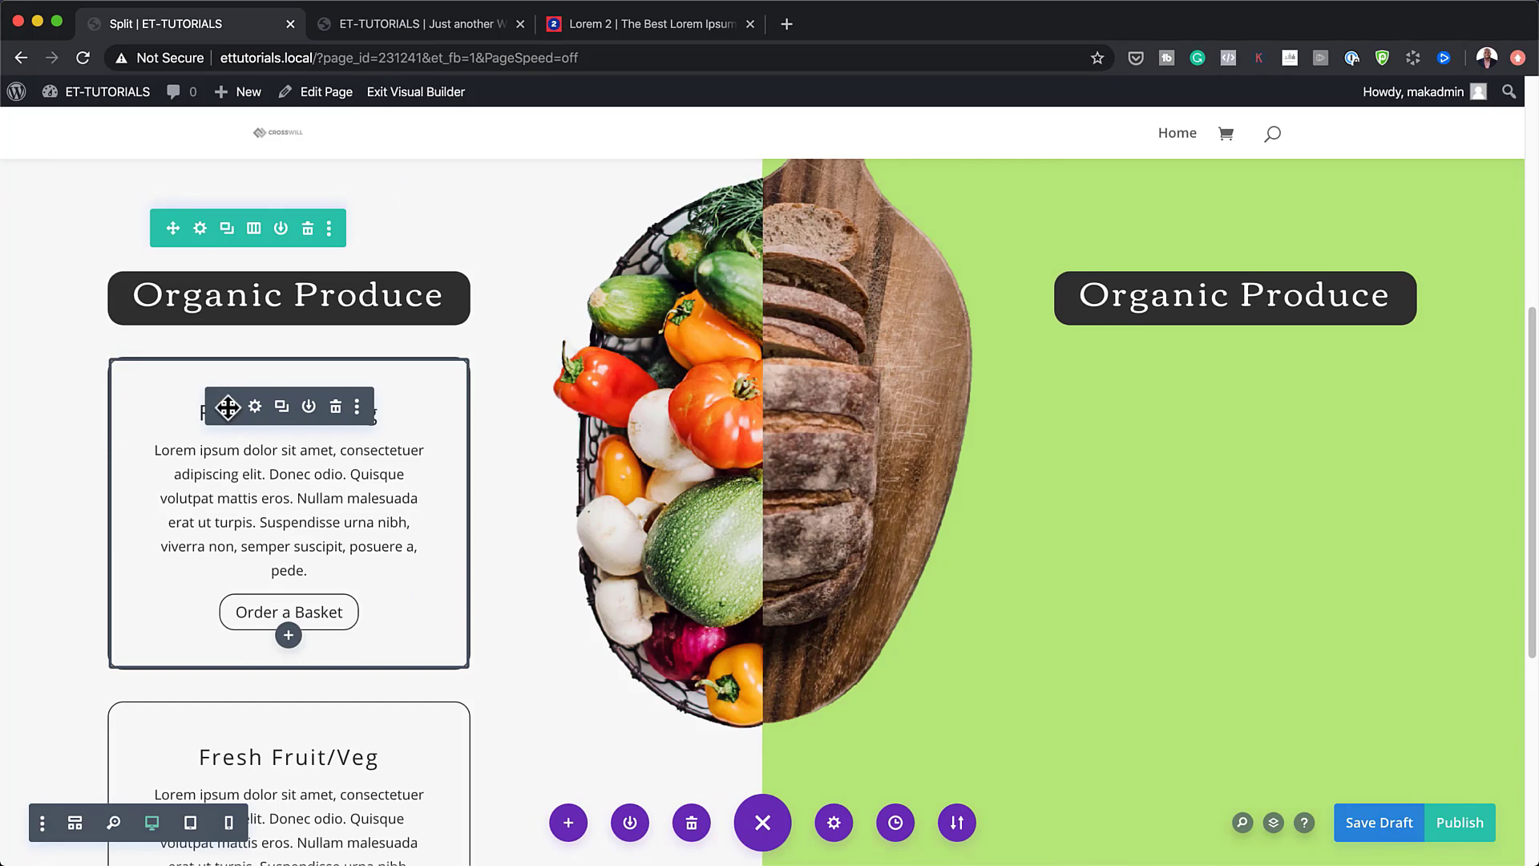
# Try to move one of the Fresh Fruit/Veg call to action modules onto the green half, directly on the visual page layout.
pyautogui.moveTo(228, 407); pyautogui.dragTo(1251, 446)
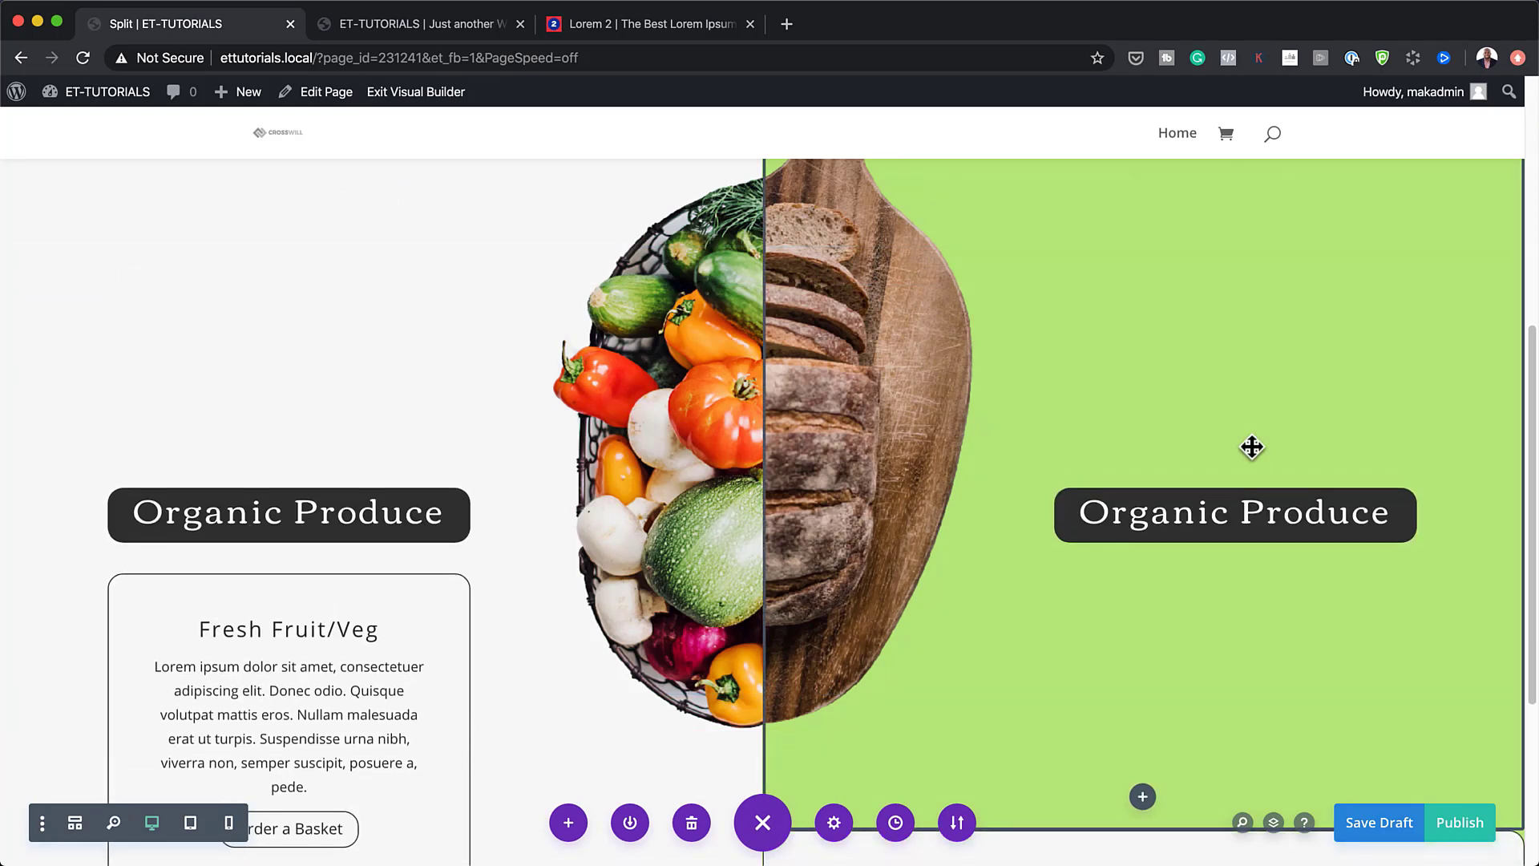
pyautogui.scroll(-4, 1175, 521)
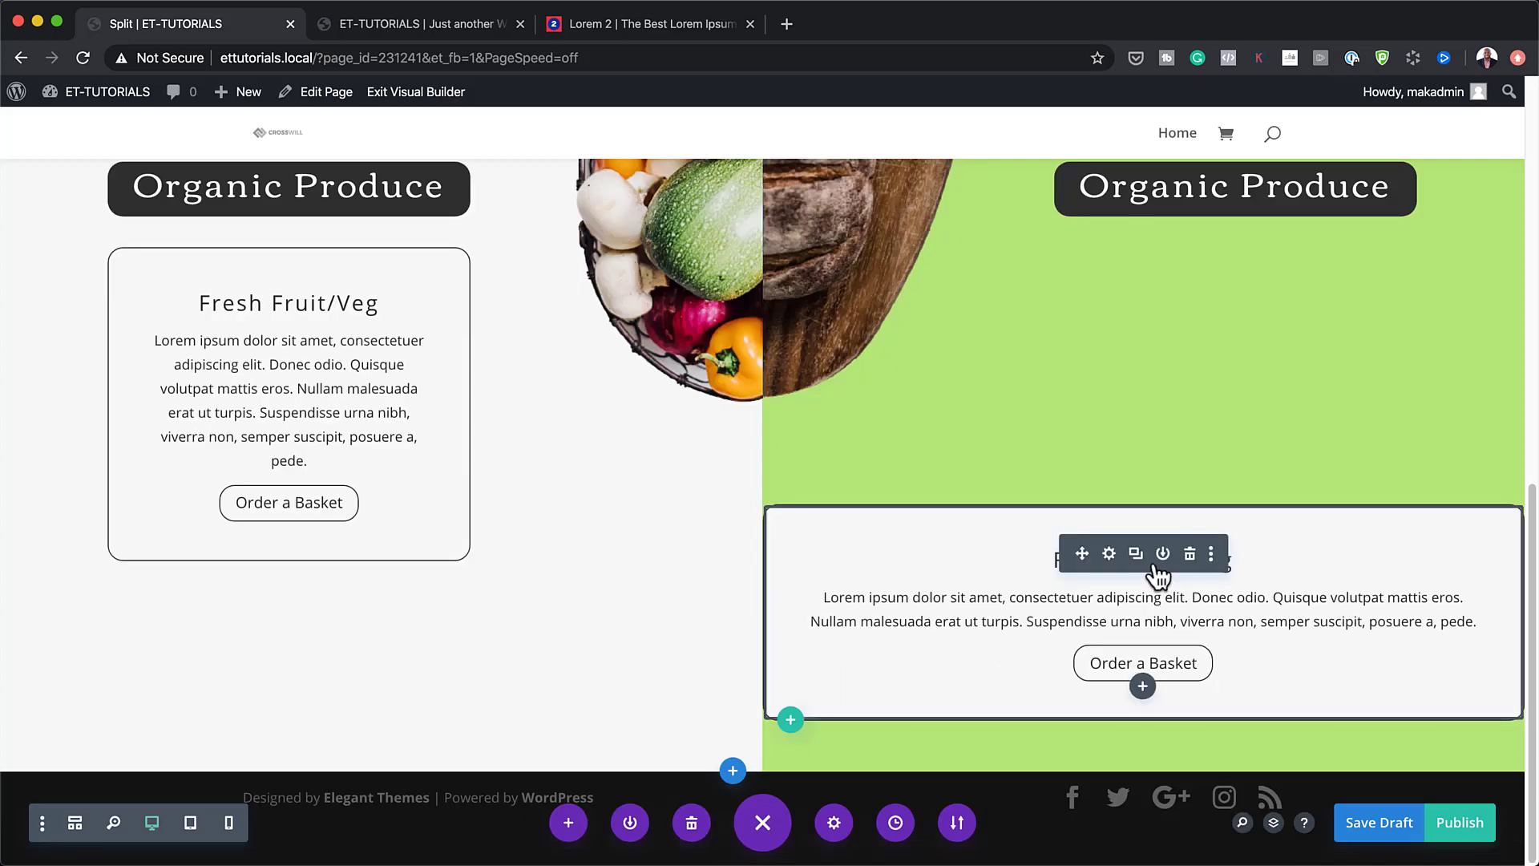
pyautogui.moveTo(1085, 561); pyautogui.dragTo(1161, 239)
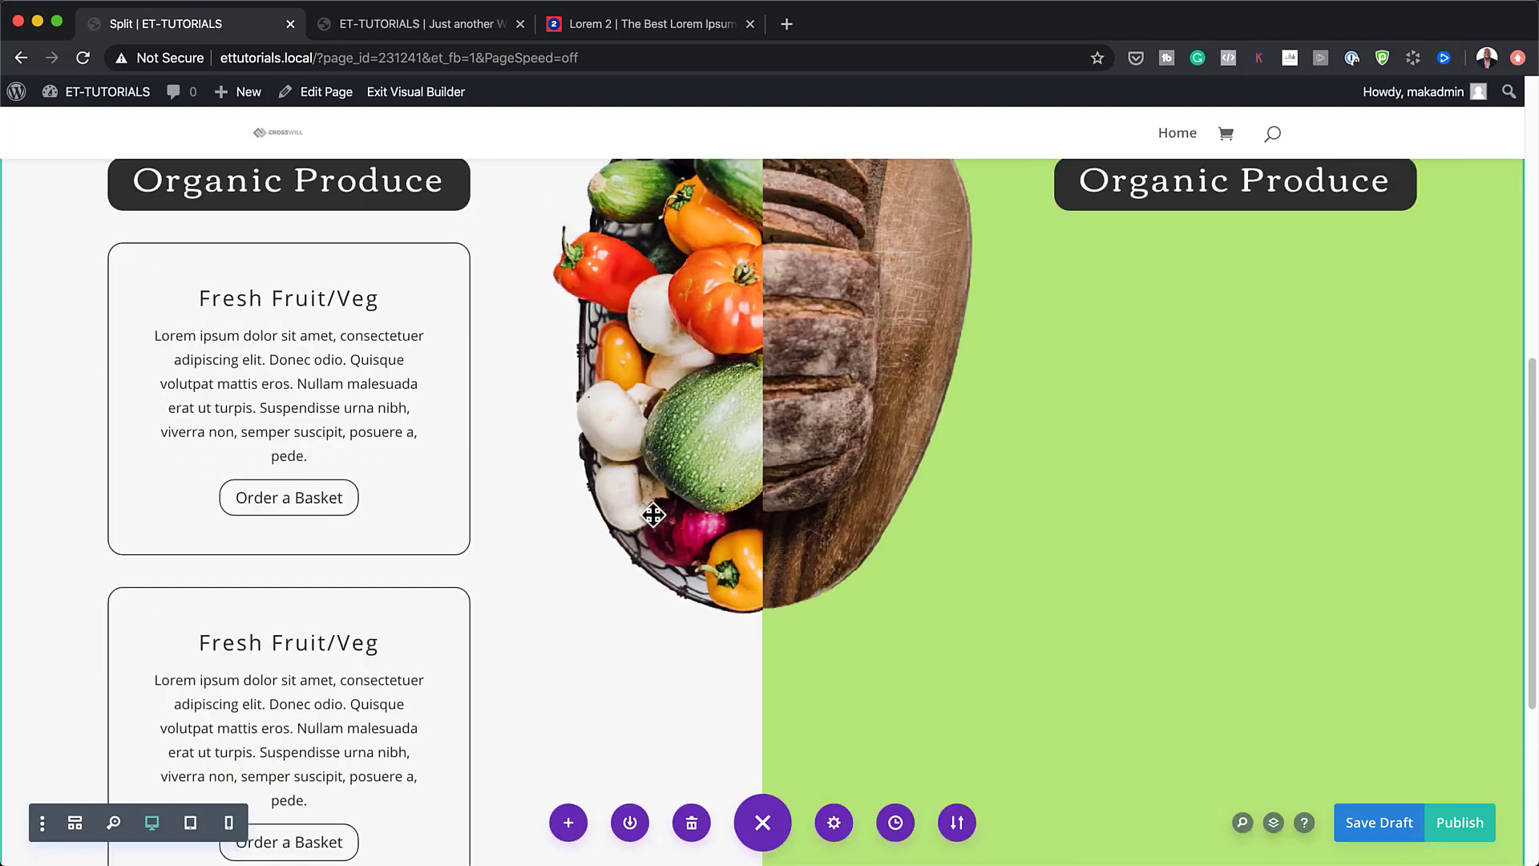
# Using the wireframe view, move the duplicate call to action beneath the text module in the last row's second column, and restore the desktop view.
pyautogui.click(75, 824)
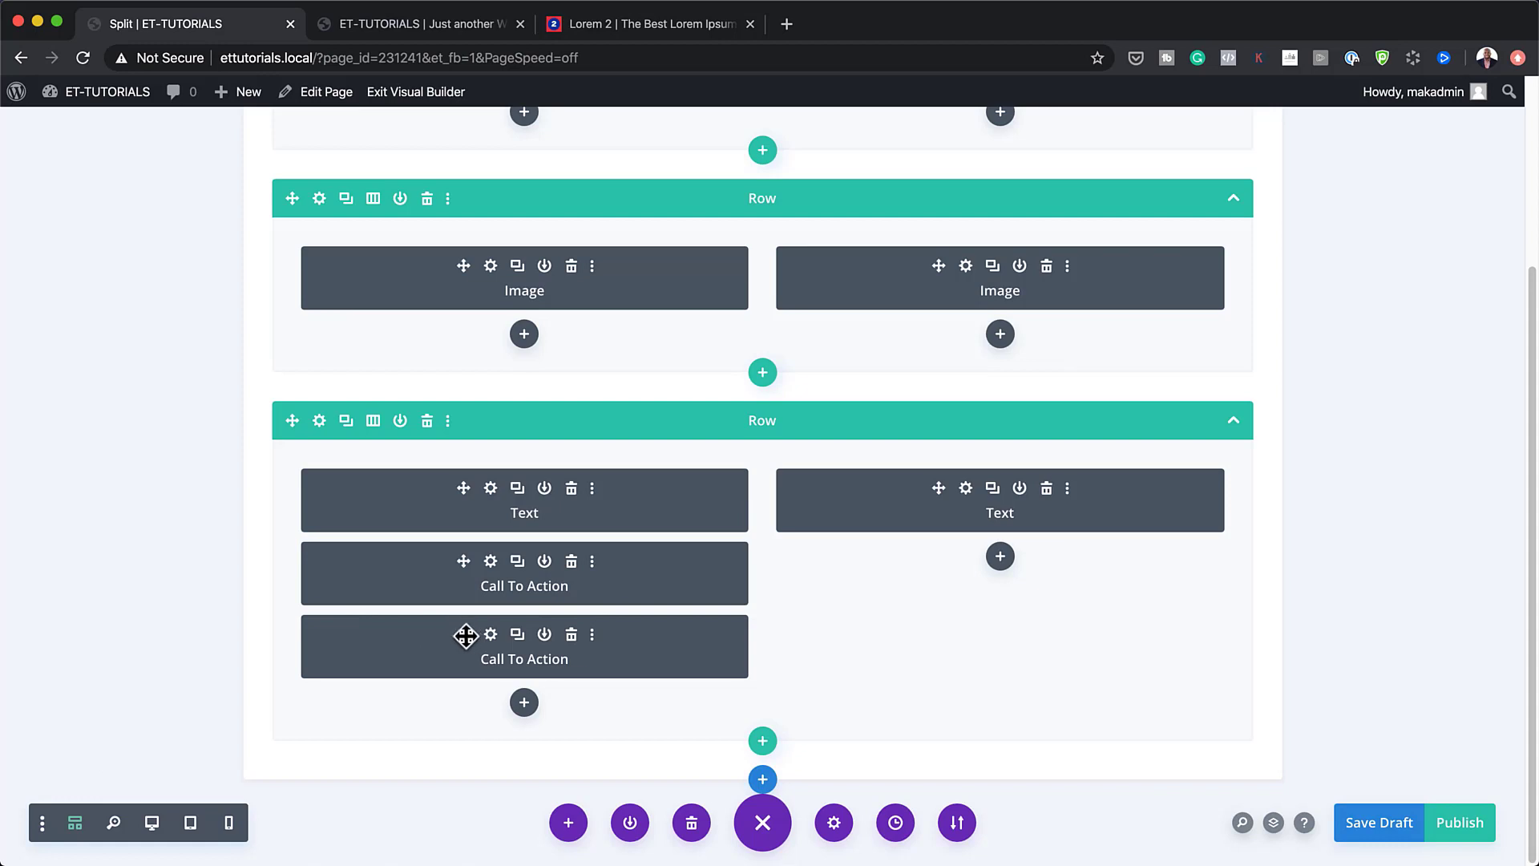
pyautogui.moveTo(466, 636); pyautogui.dragTo(985, 630)
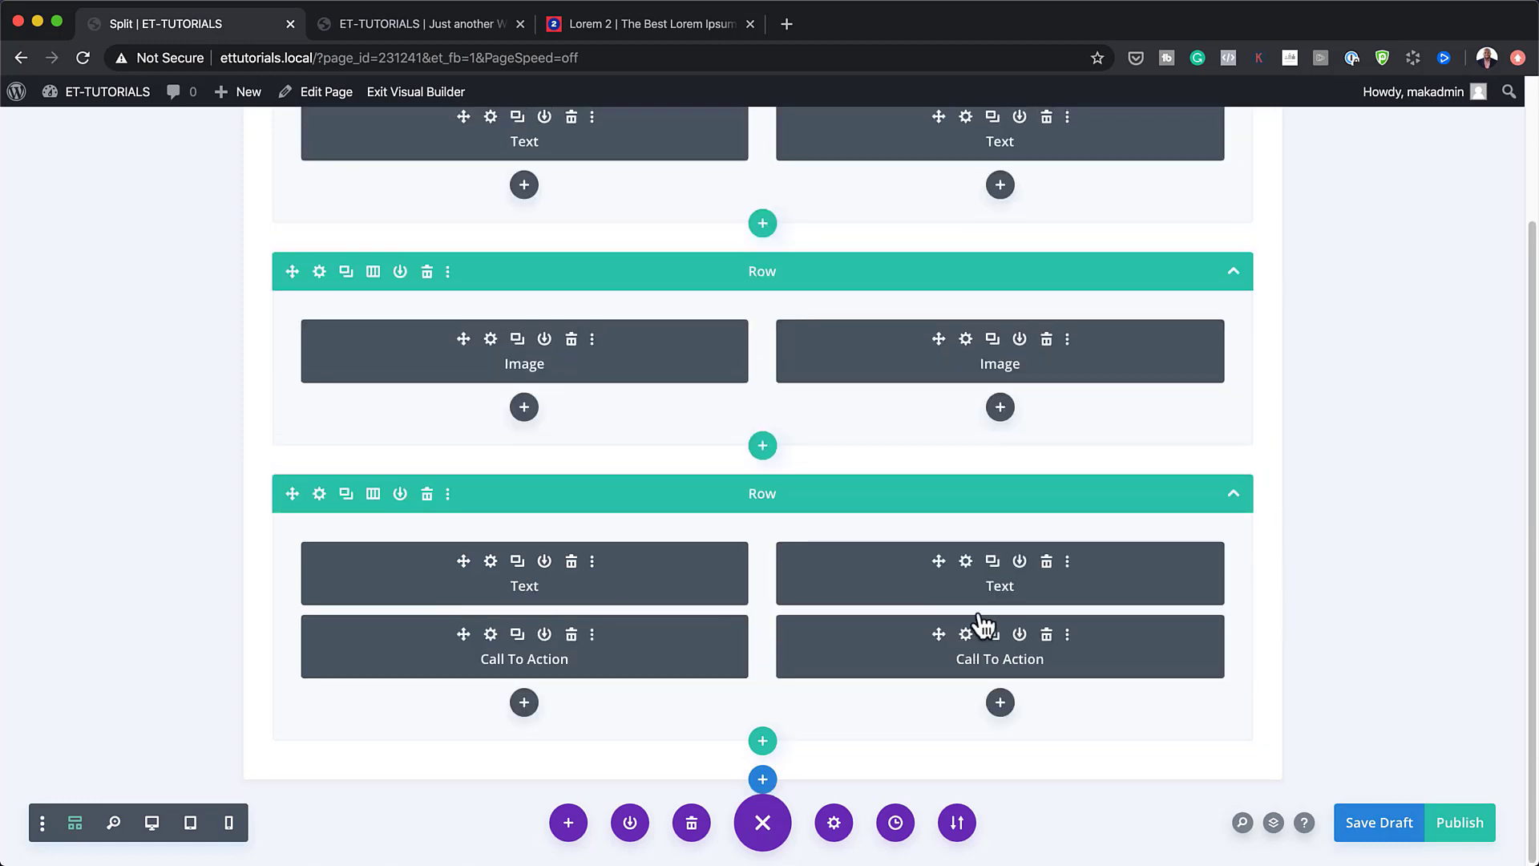
pyautogui.click(151, 825)
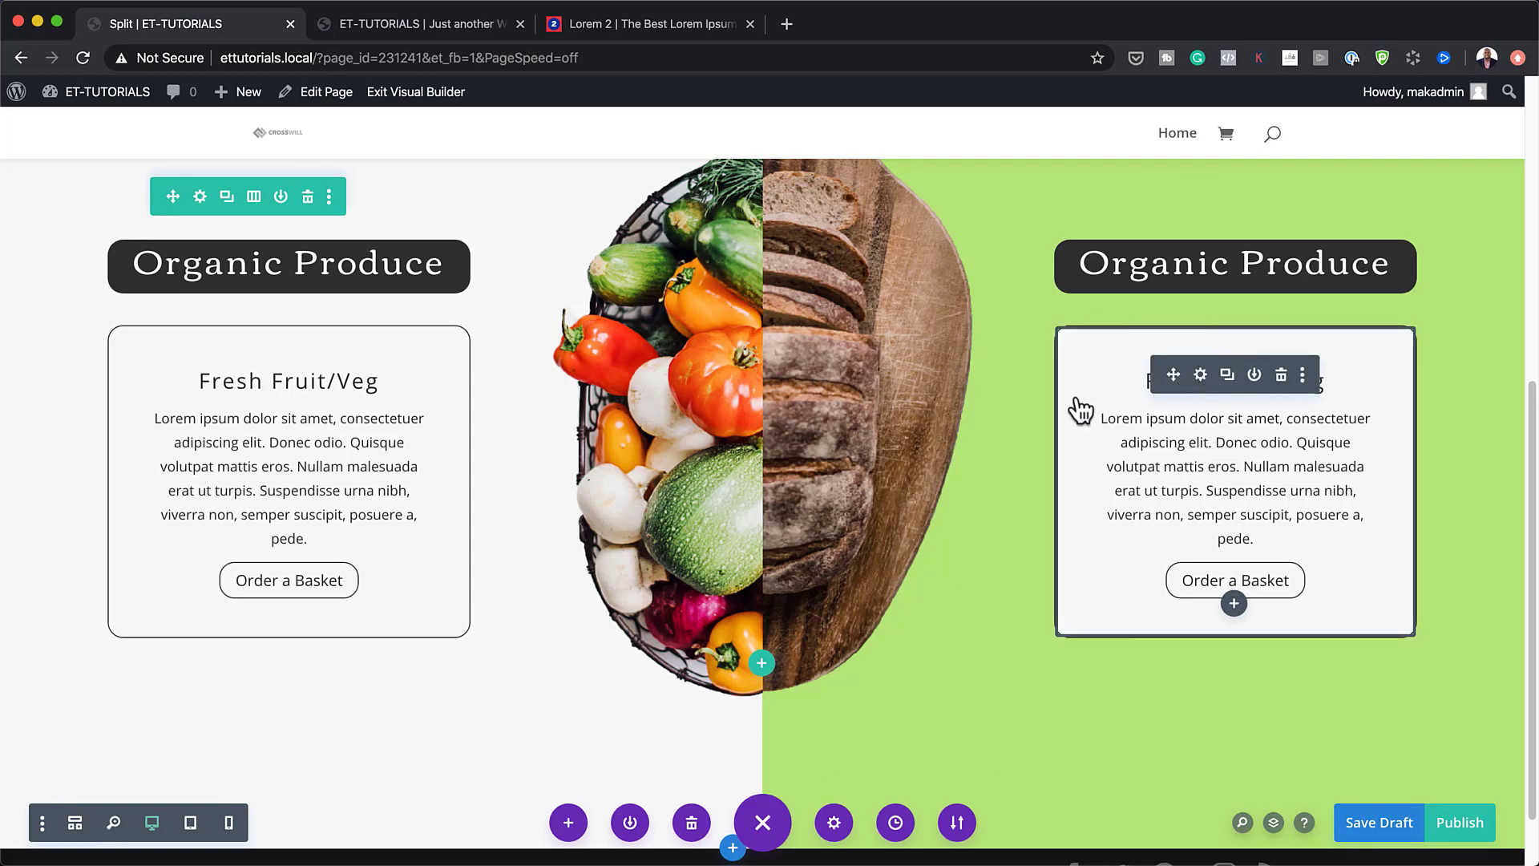
# Make the background of the call to action module on the green half transparent.
pyautogui.click(1201, 375)
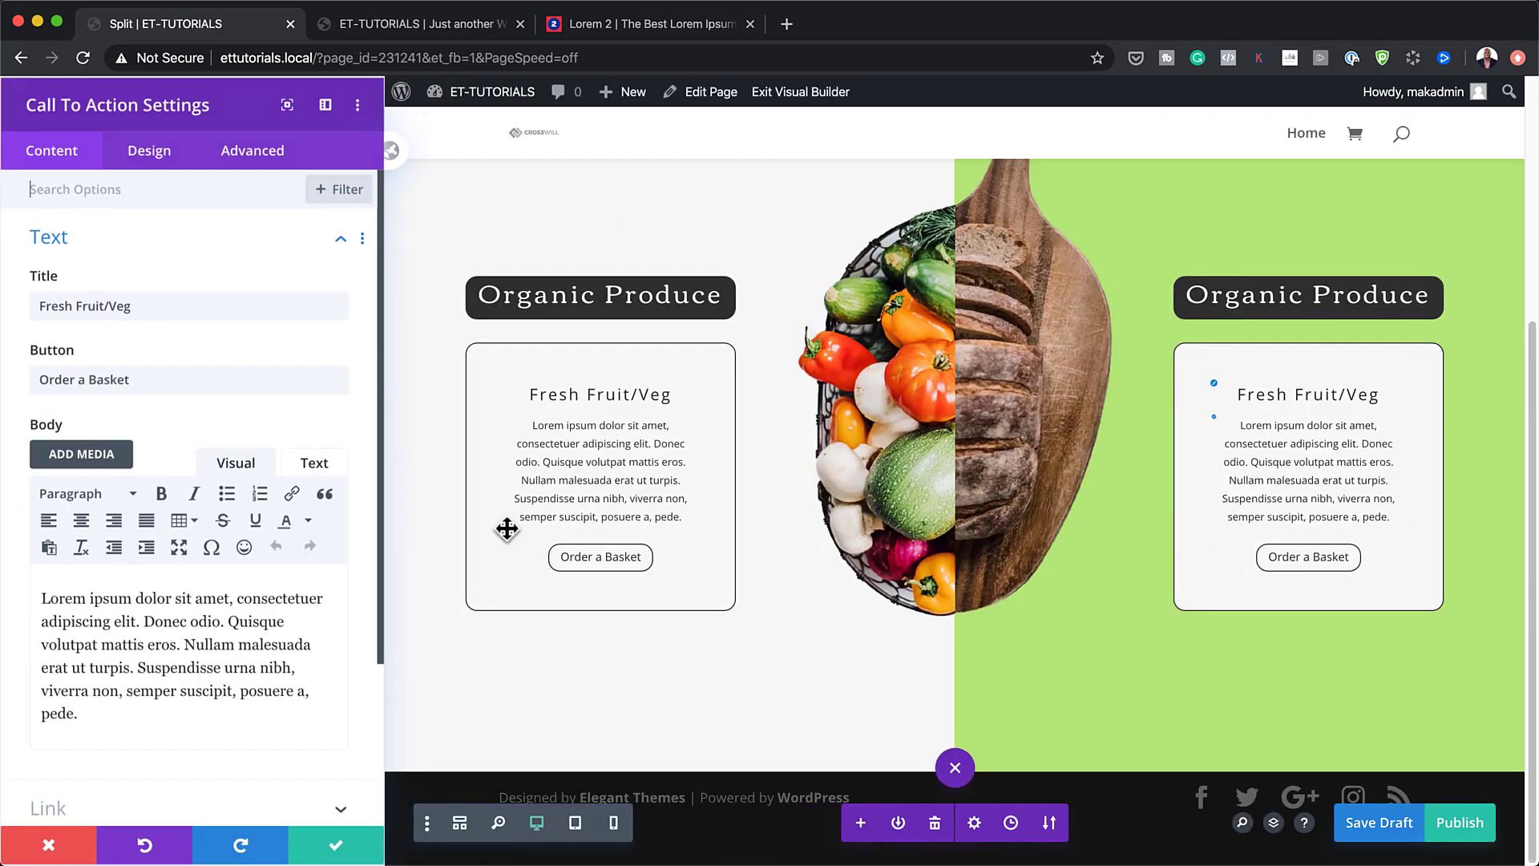
pyautogui.scroll(-5, 222, 713)
pyautogui.click(112, 653)
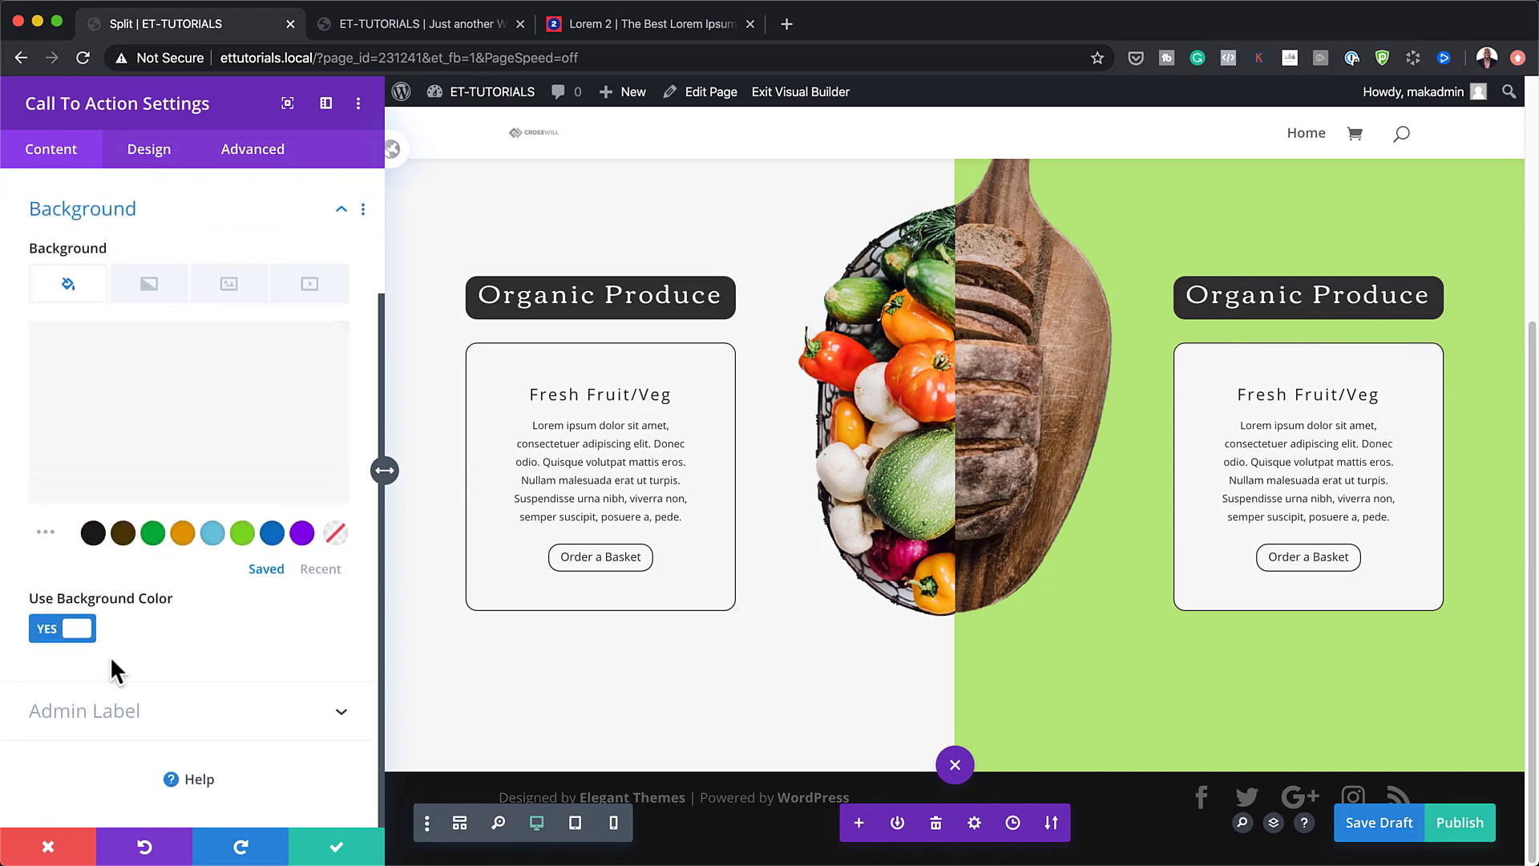
pyautogui.click(337, 534)
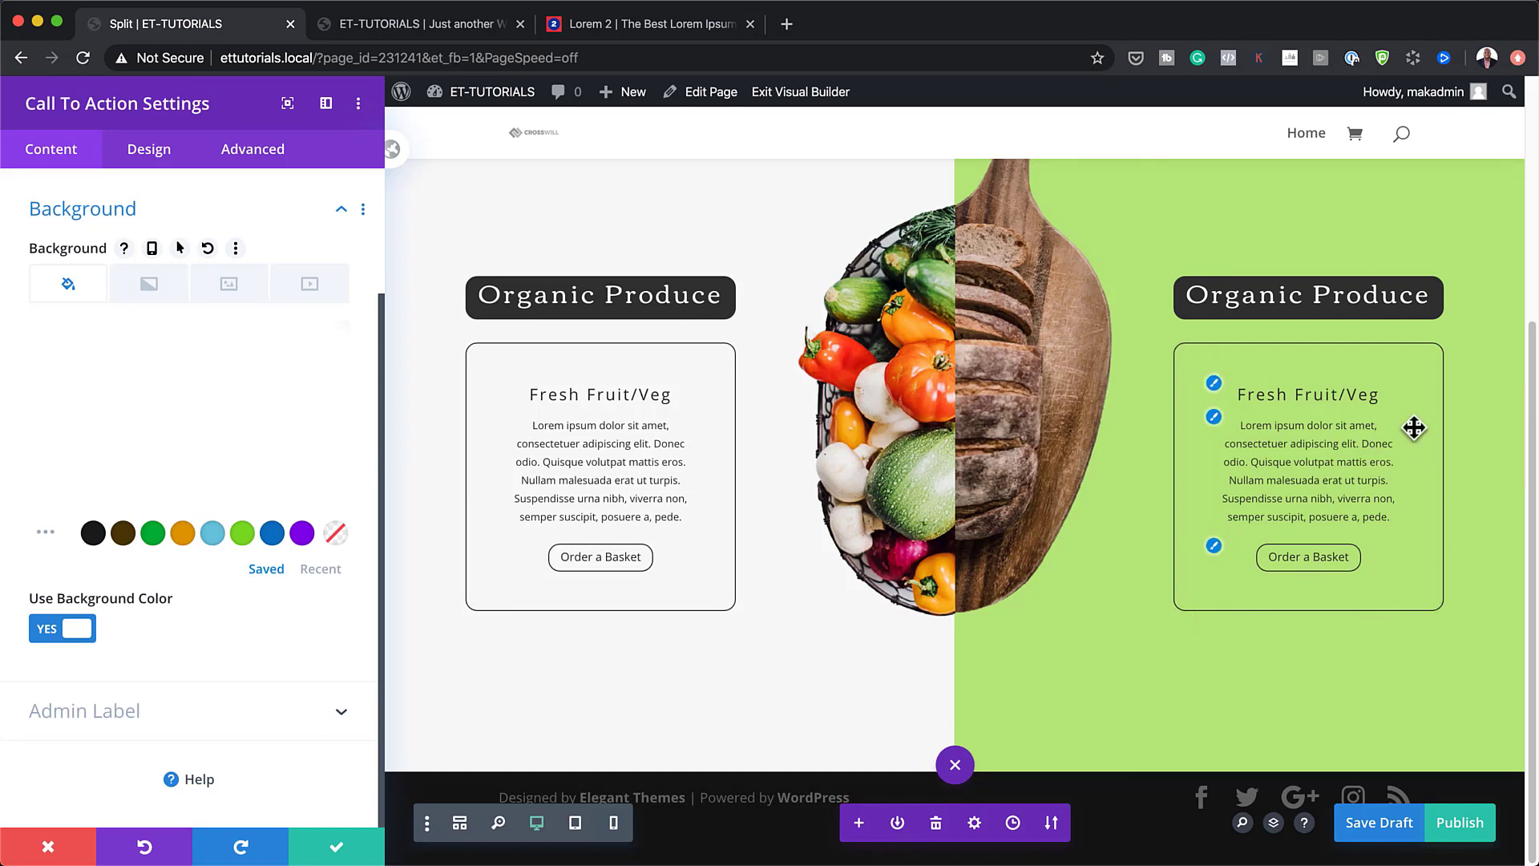
# Set the border width of the green half's call to action to 0px and save the module settings.
pyautogui.click(149, 154)
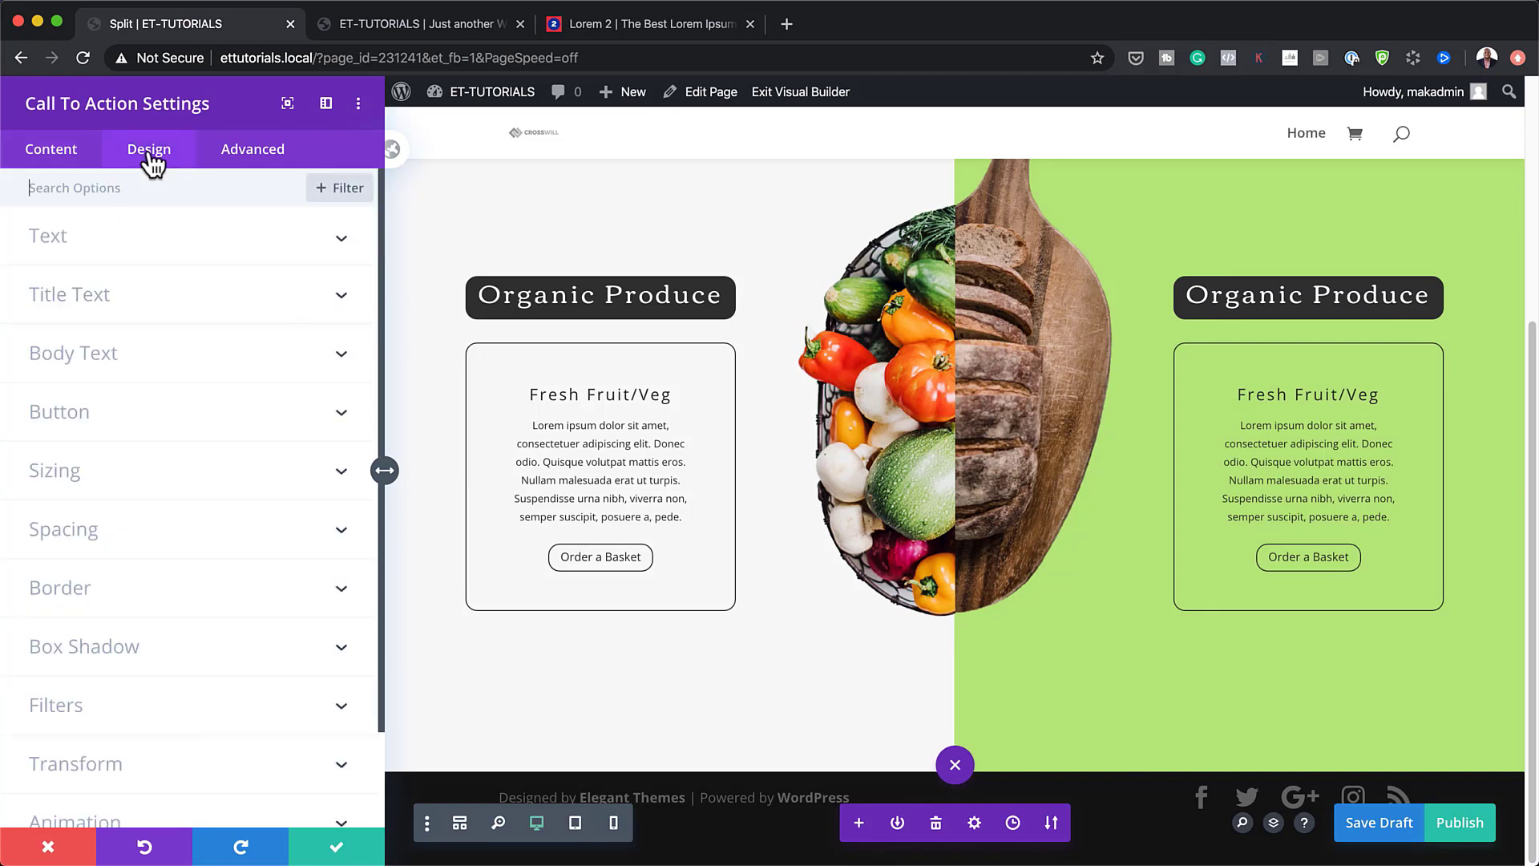
pyautogui.click(83, 606)
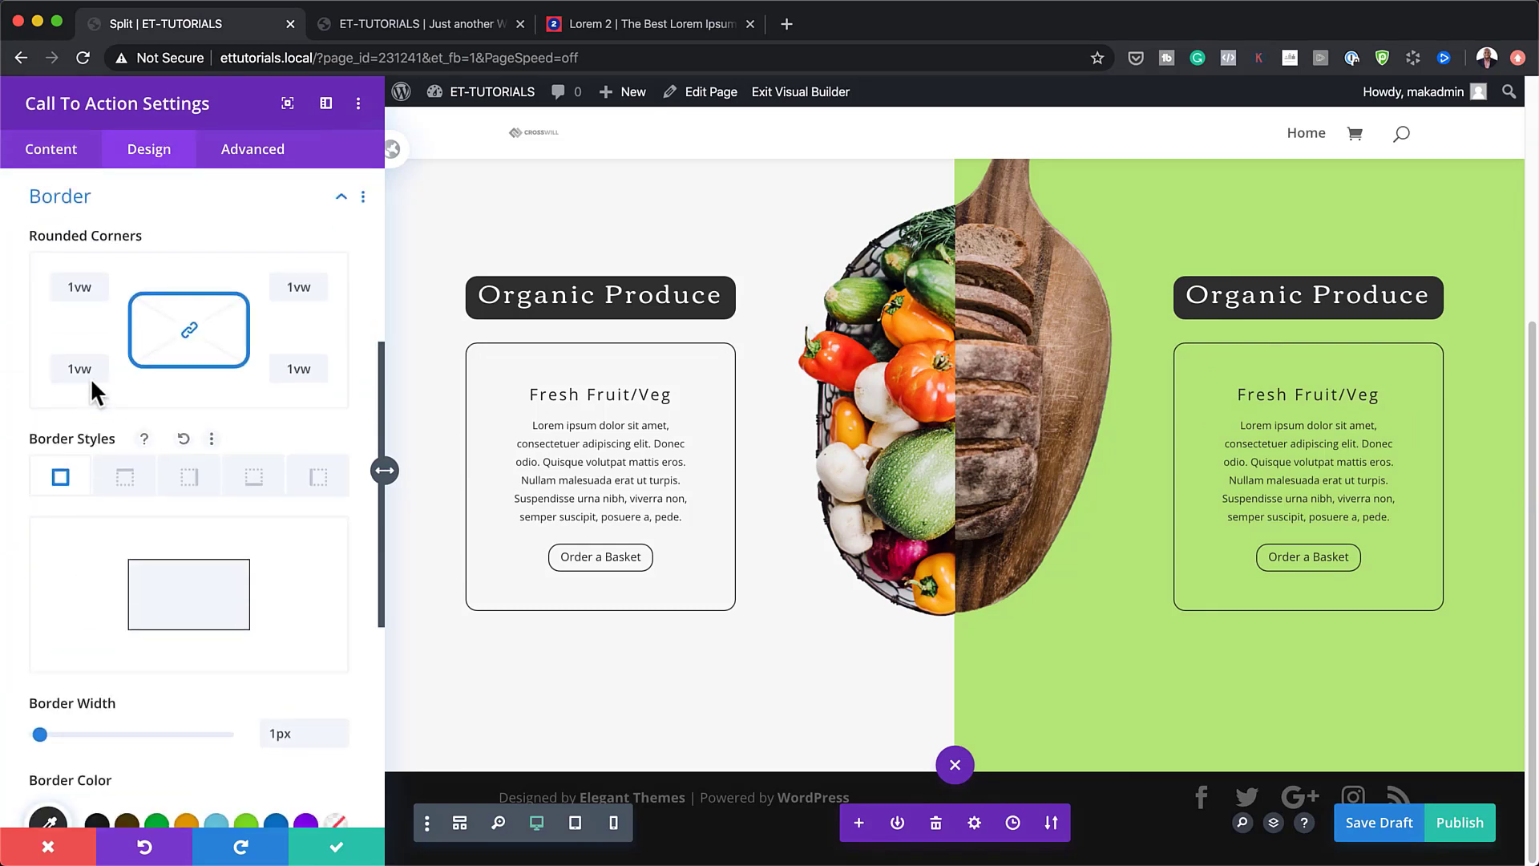
pyautogui.moveTo(40, 733); pyautogui.dragTo(4, 742)
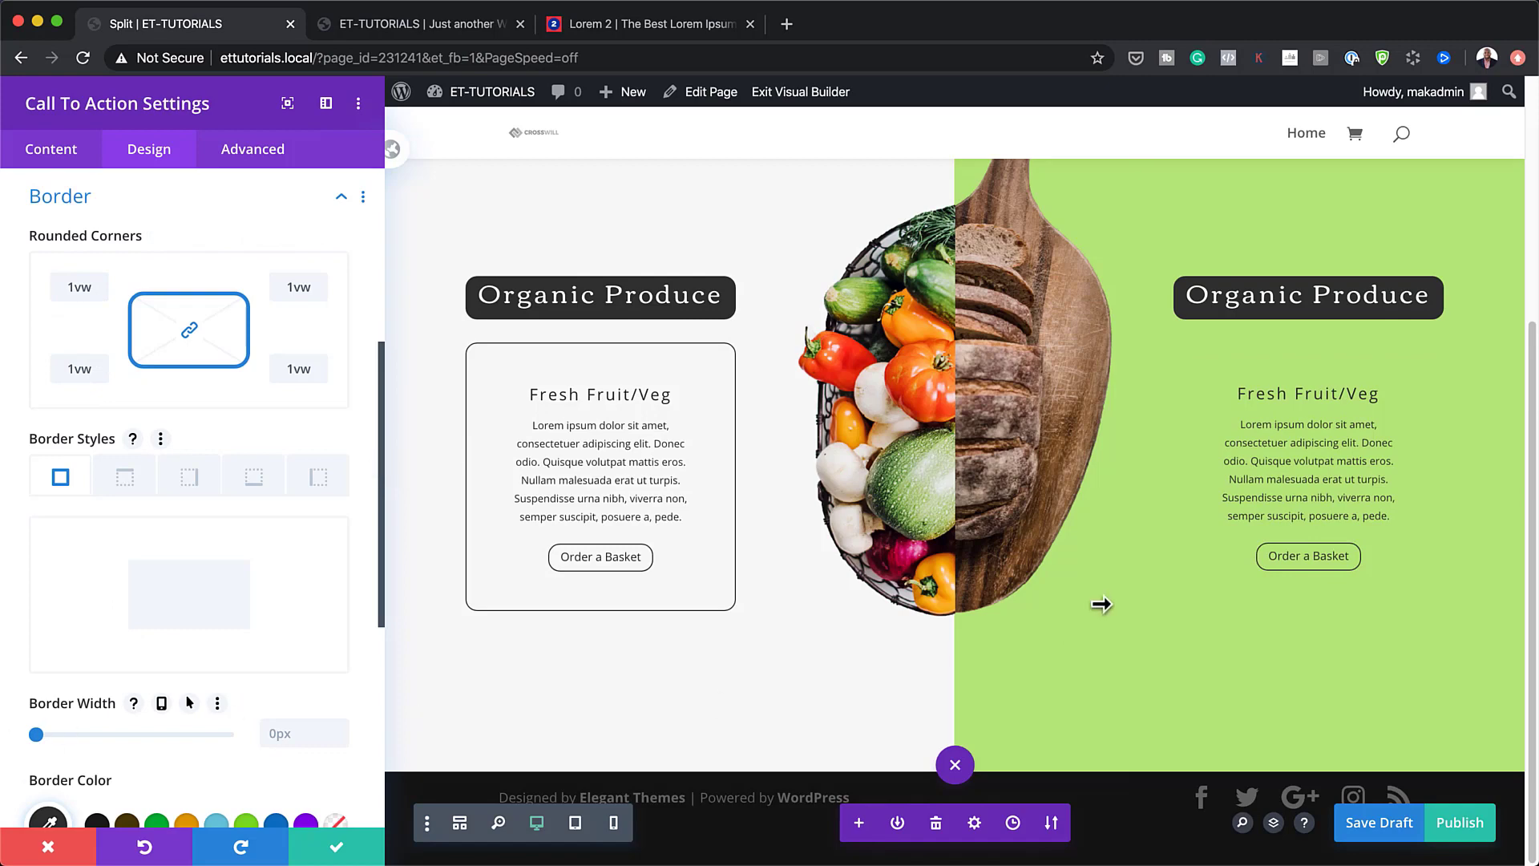
pyautogui.click(335, 853)
# Review the split layout in the builder and compare it with the finished example on the site's home page.
pyautogui.scroll(-3, 248, 569)
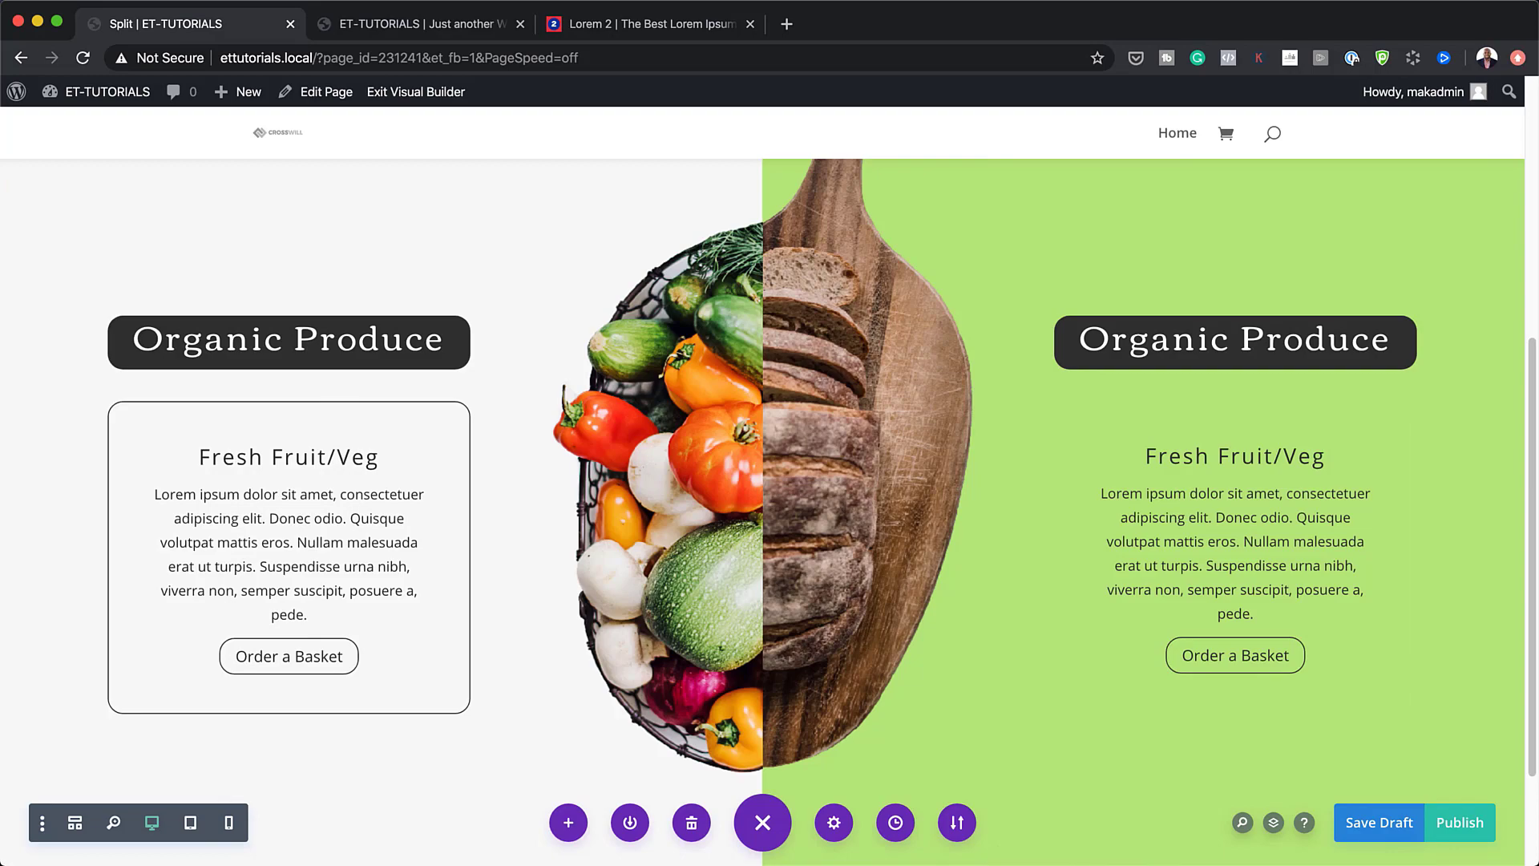
pyautogui.scroll(5, 1044, 584)
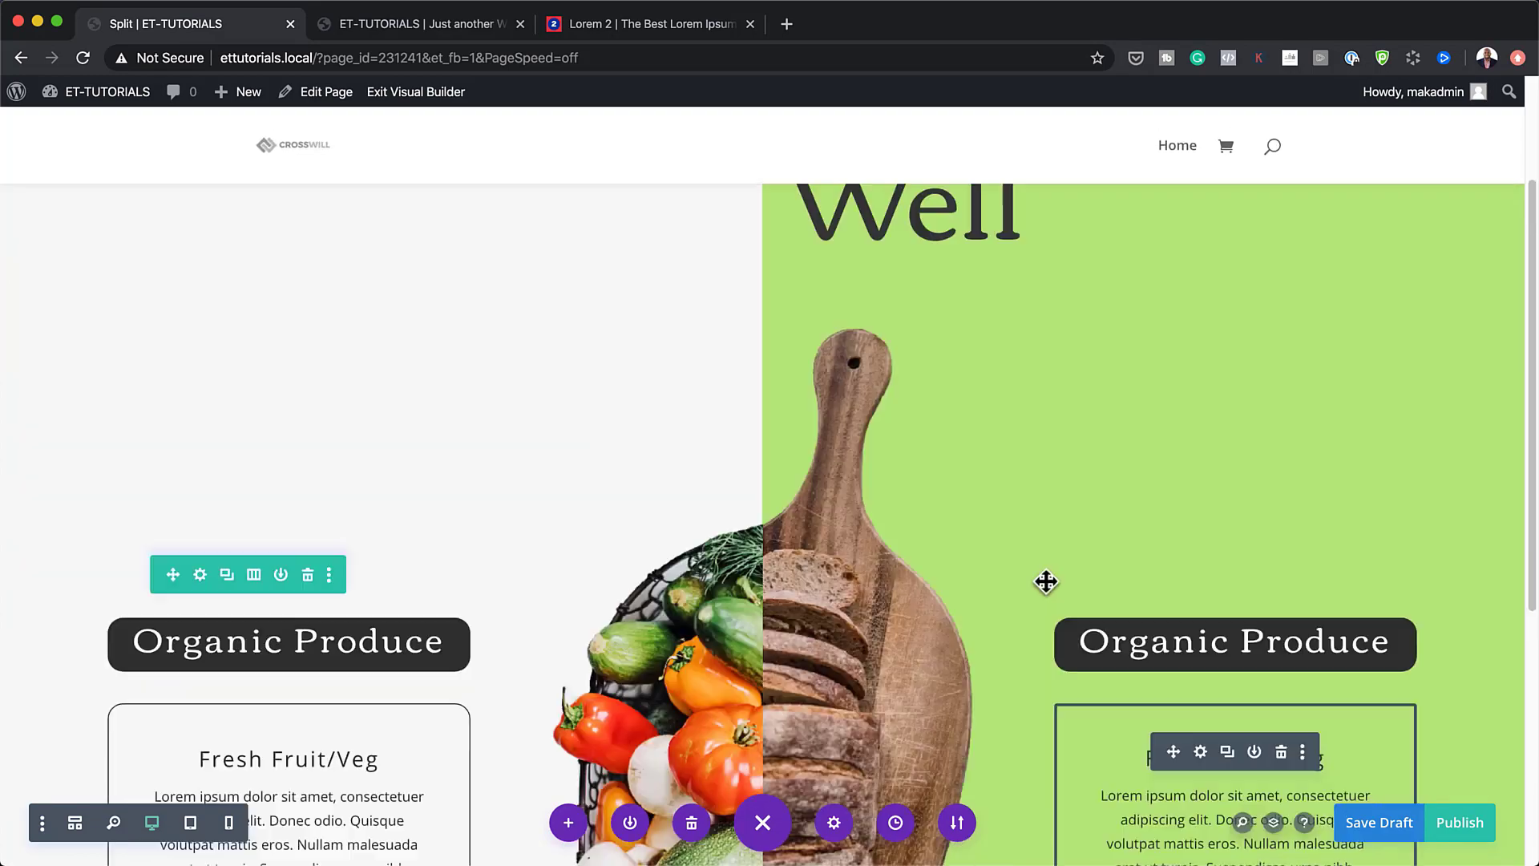
pyautogui.scroll(-5, 1047, 581)
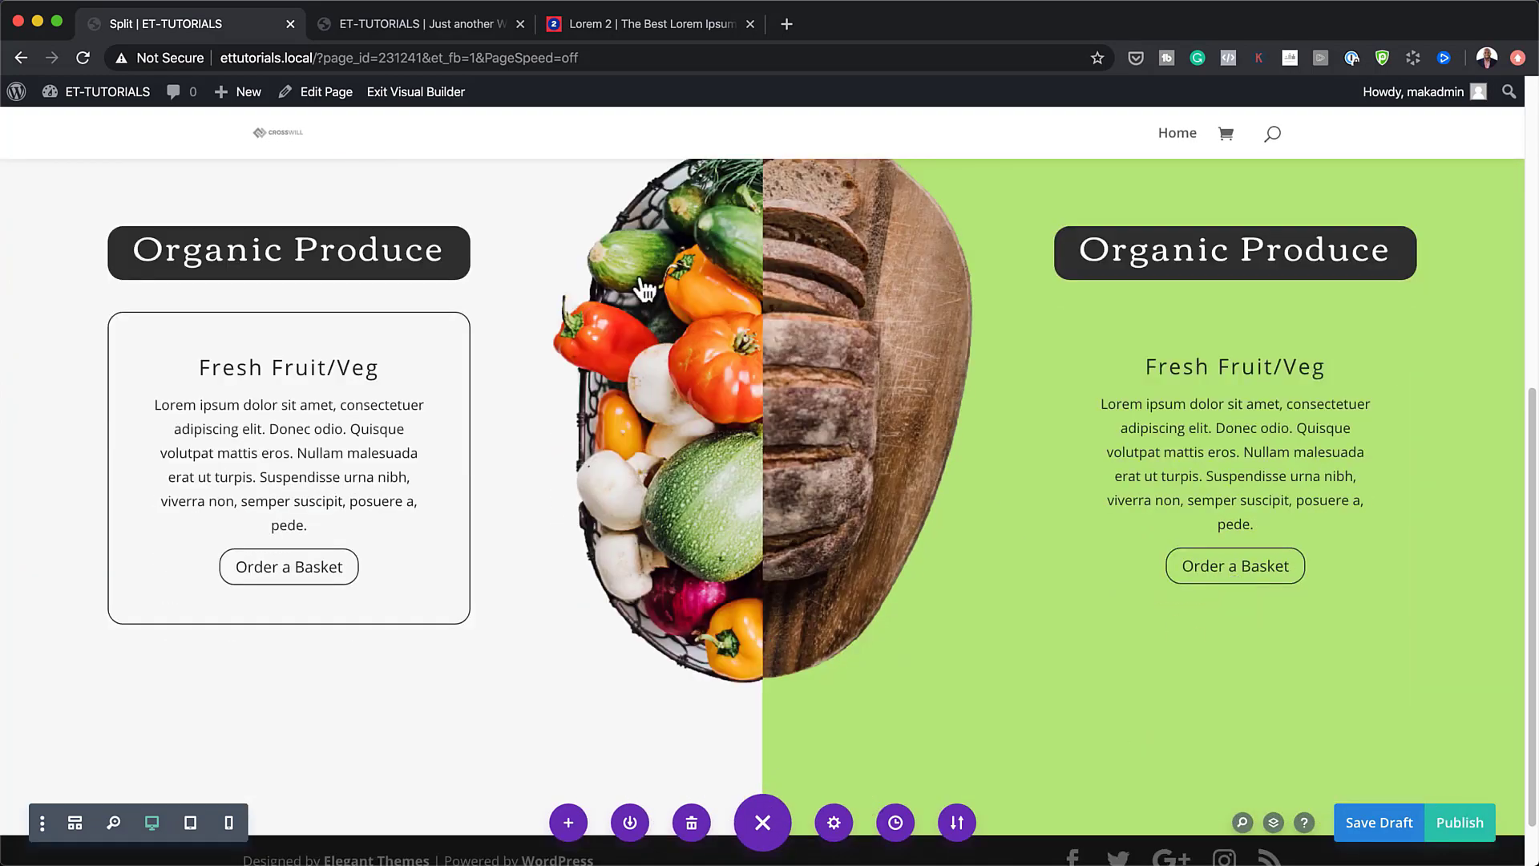
pyautogui.click(425, 24)
pyautogui.scroll(-3, 1075, 539)
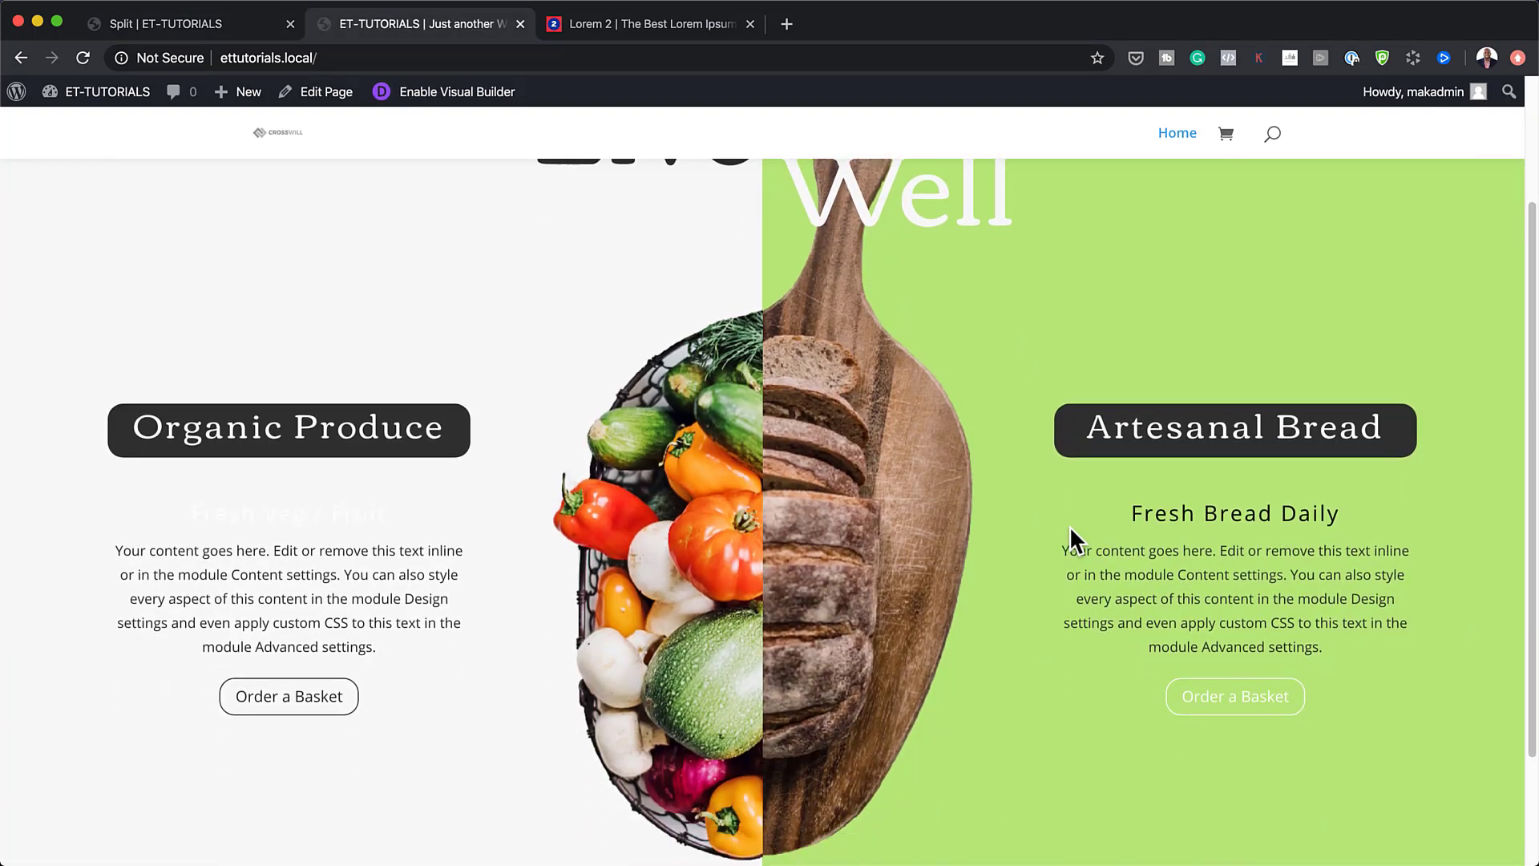
pyautogui.scroll(-4, 1069, 526)
pyautogui.scroll(3, 1069, 526)
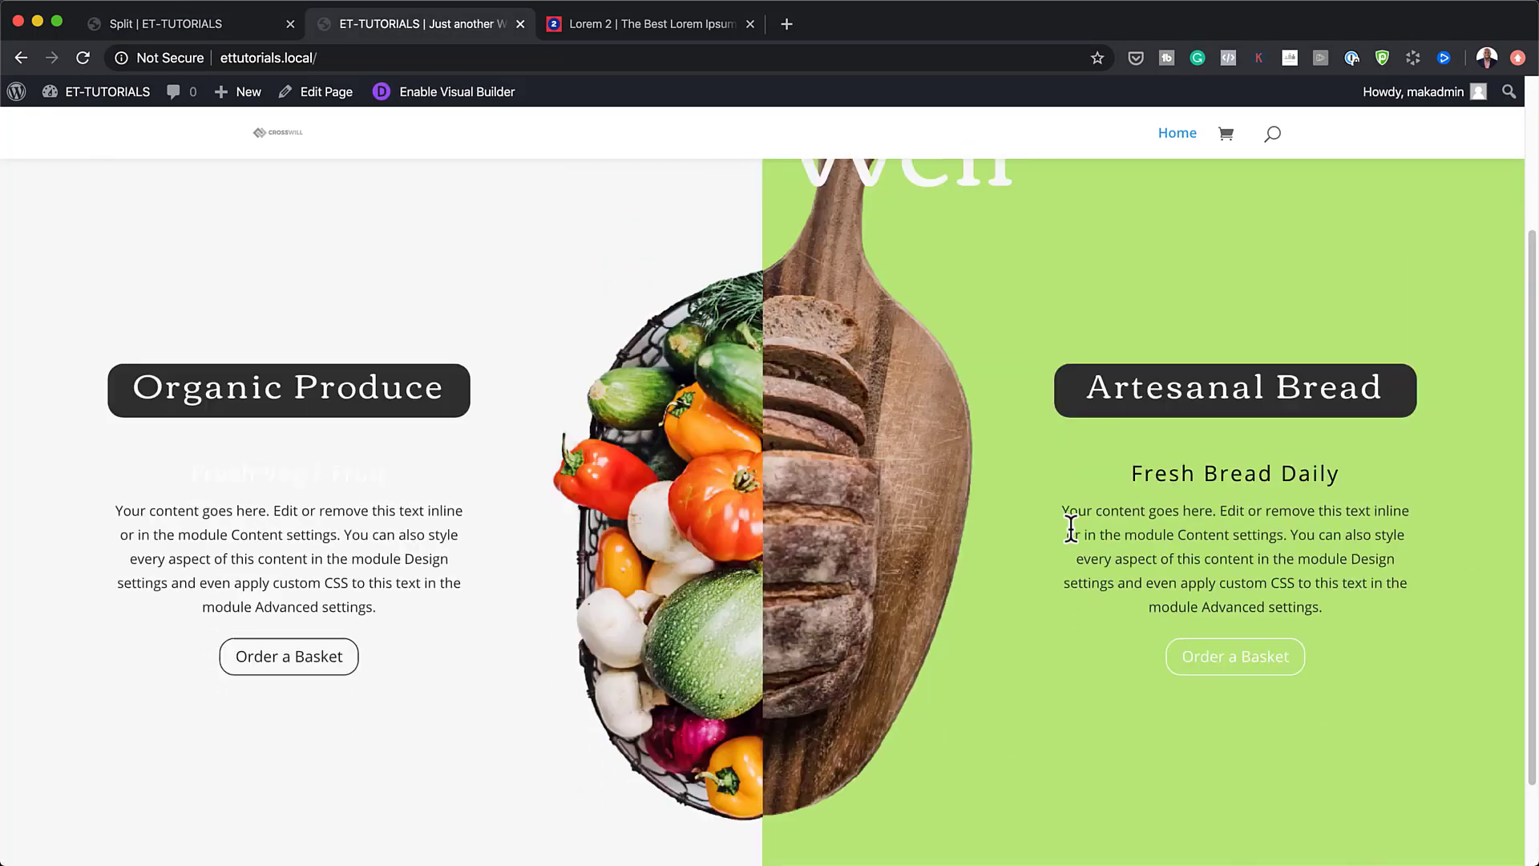
pyautogui.scroll(3, 1070, 529)
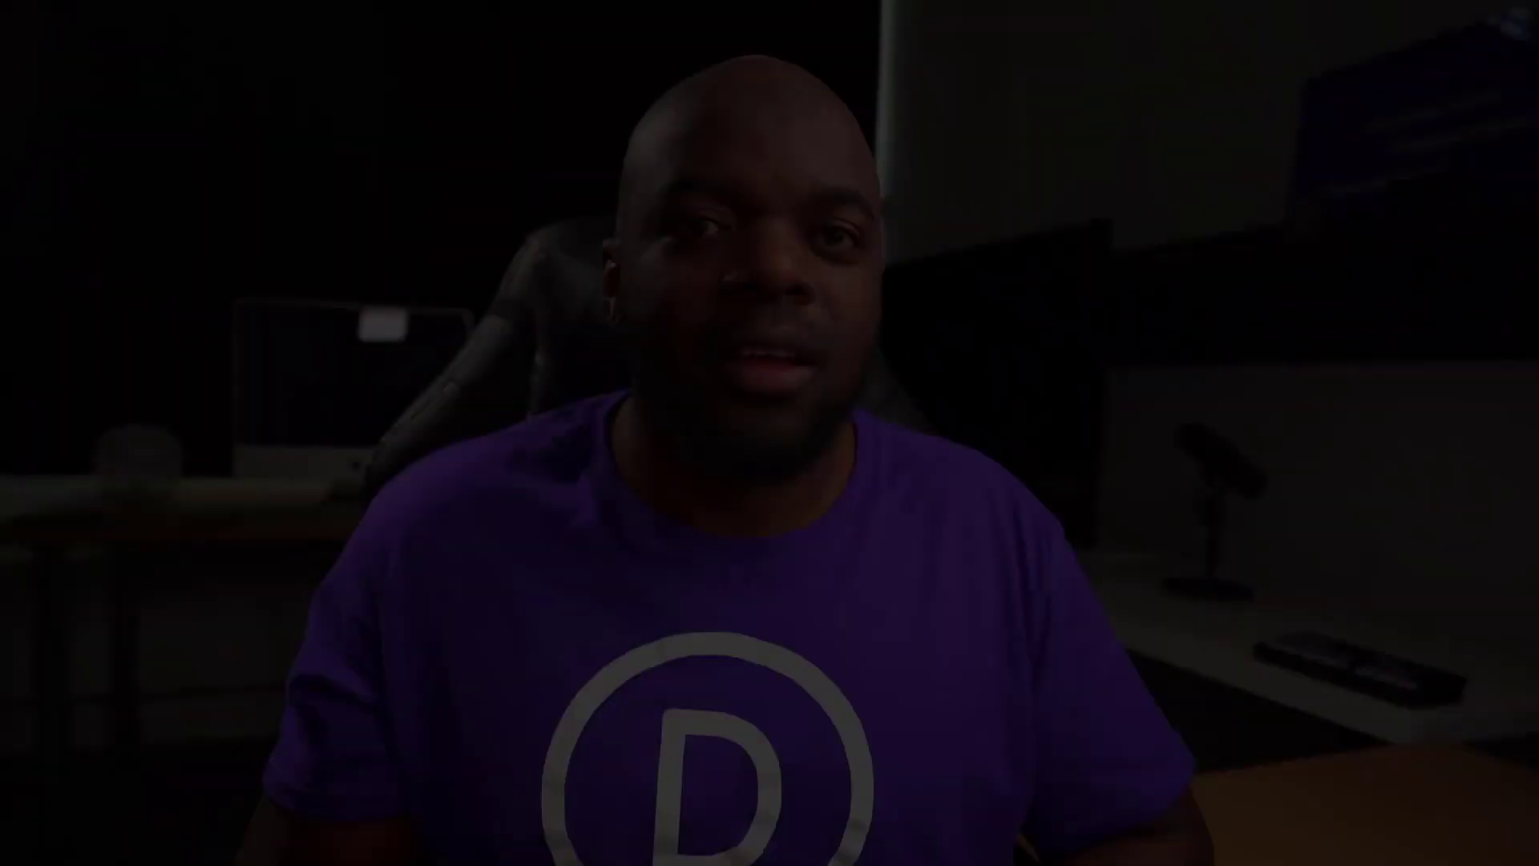